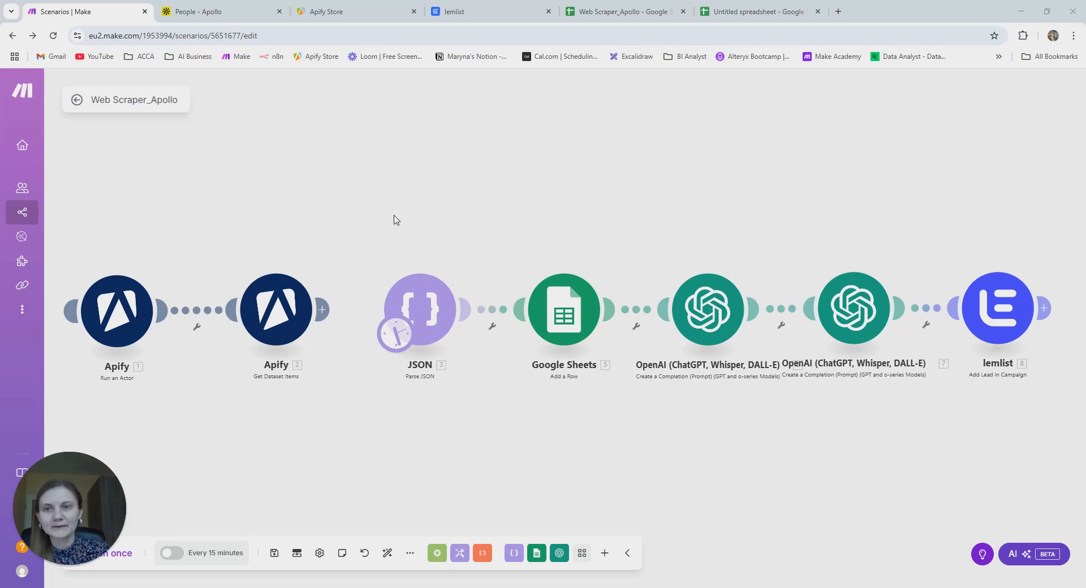
- Glance at the Apollo people list, then open the Web Scraper_Apollo sheet with its Name-to-Email headers
left_click(218, 11)
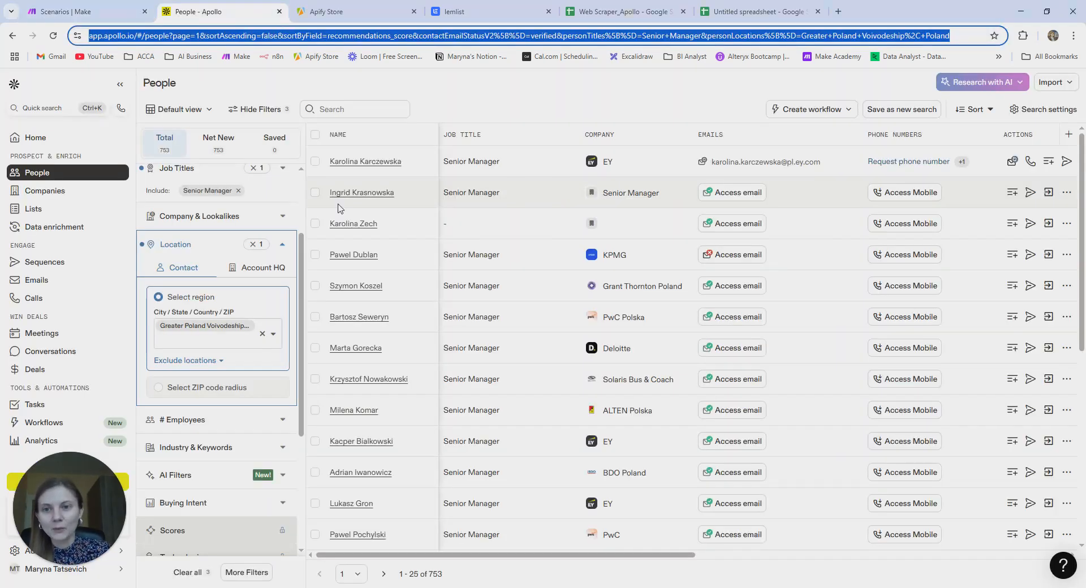
left_click(528, 106)
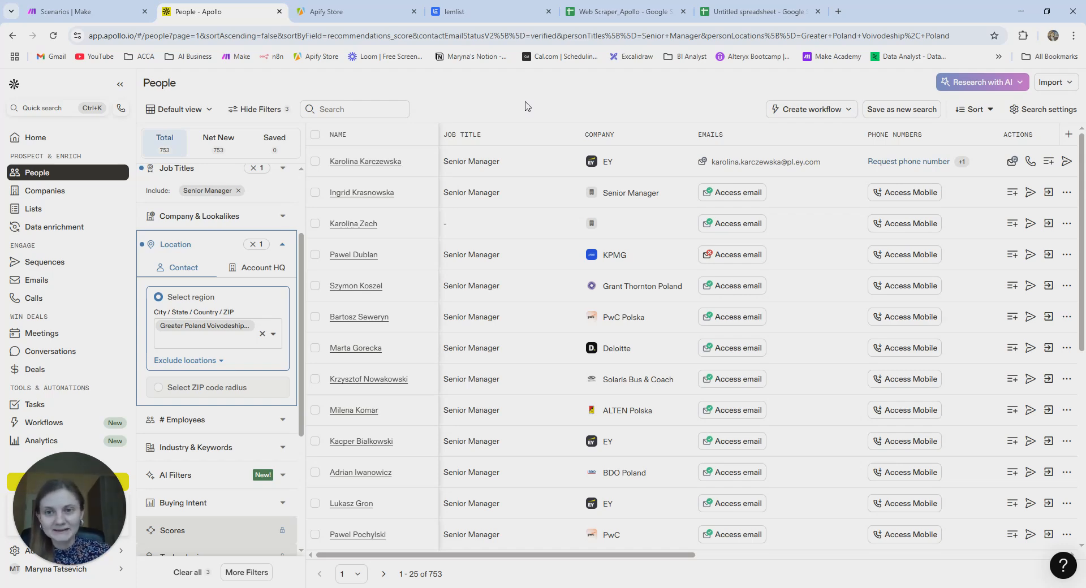
left_click(99, 17)
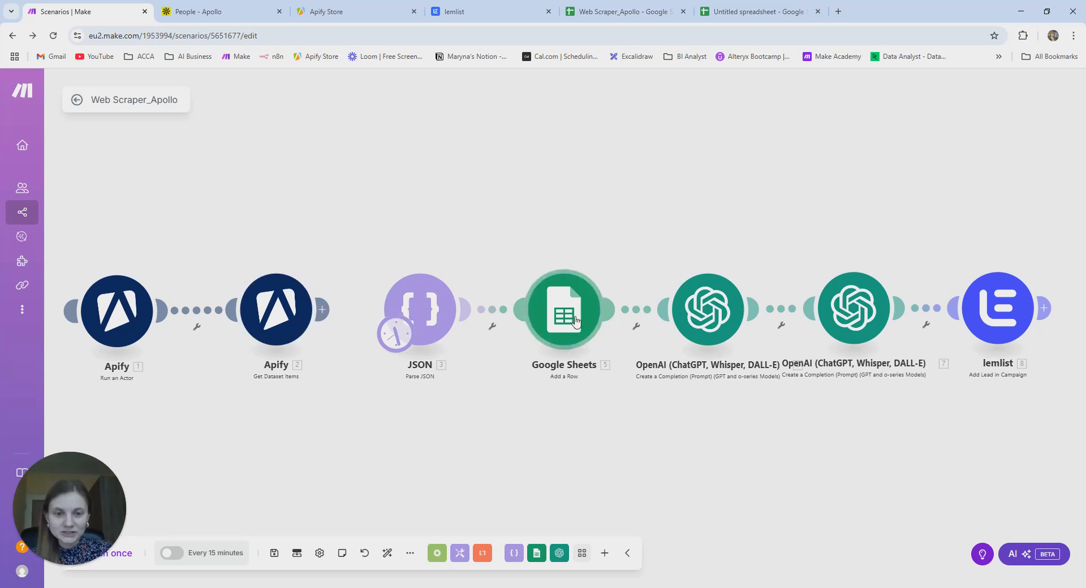
left_click(640, 14)
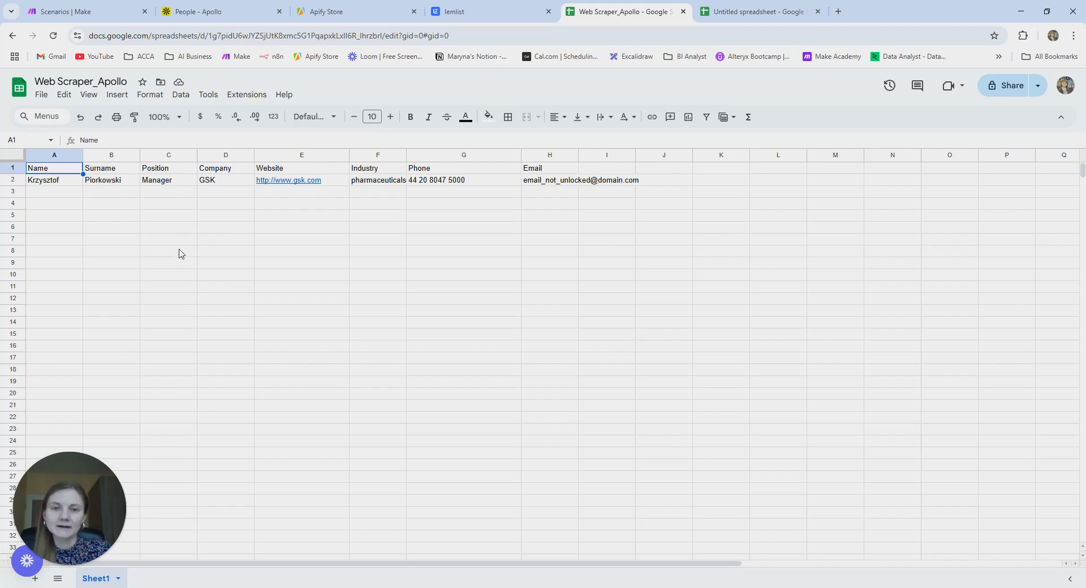
- Go back to the Make editor showing the Apify, JSON, Google Sheets, OpenAI and lemlist flow
left_click(91, 13)
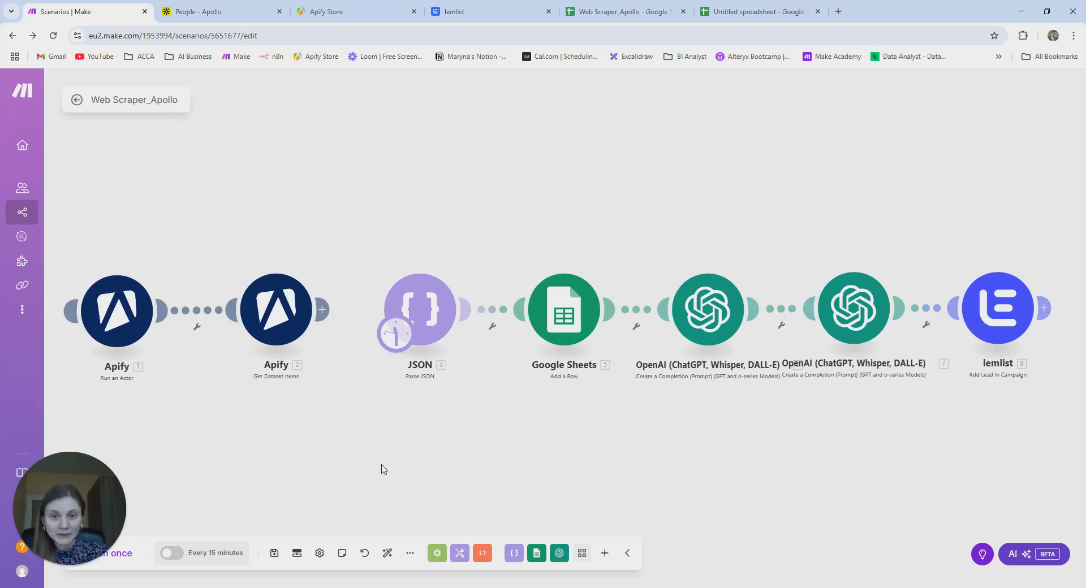
- Browse the Apify Store, lemlist and sheet tabs, ending on Apollo's 753 Senior Manager leads
left_click(225, 17)
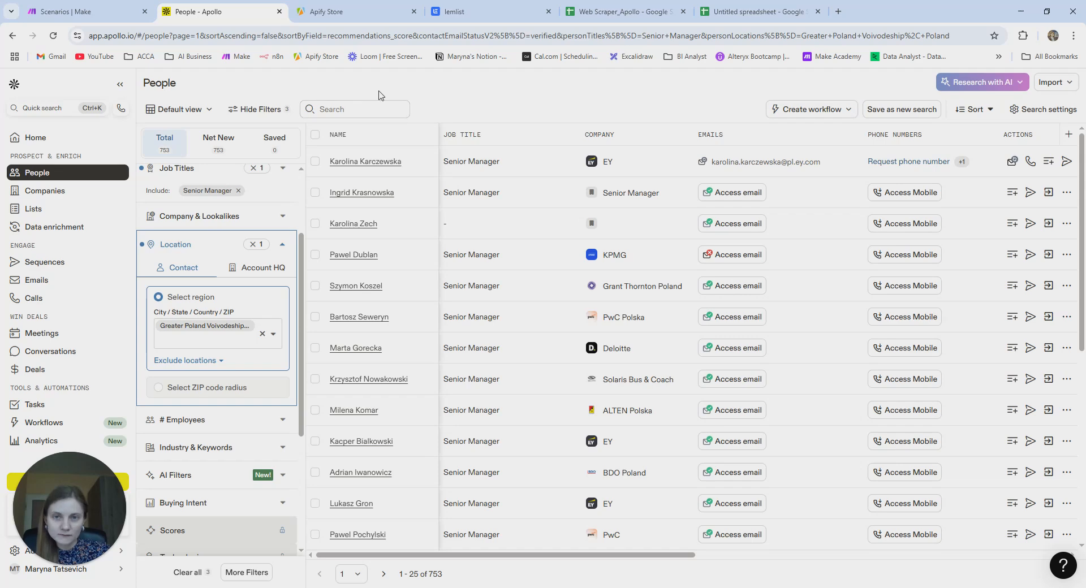
left_click(352, 17)
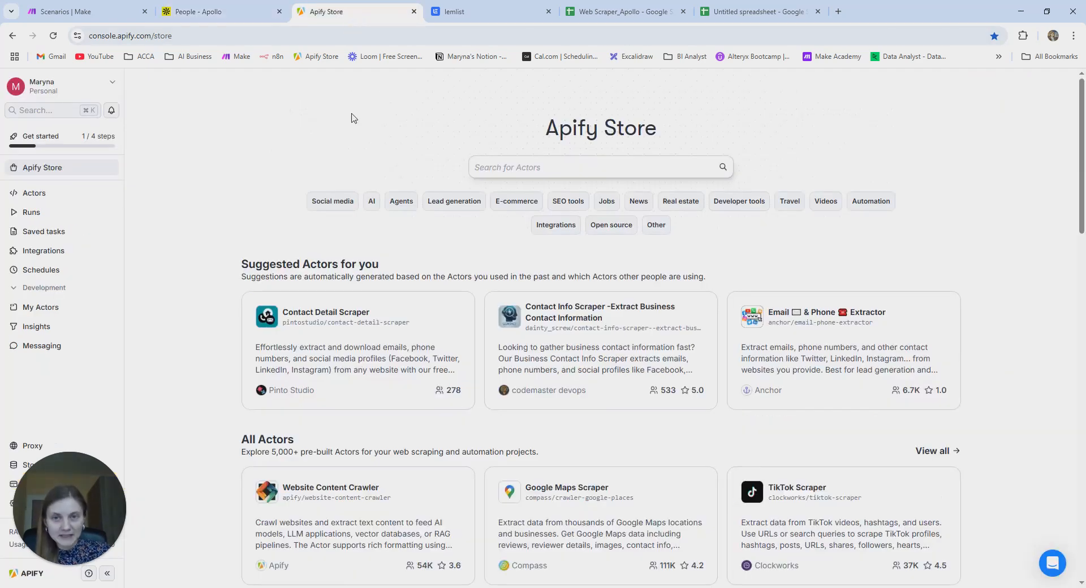
left_click(454, 16)
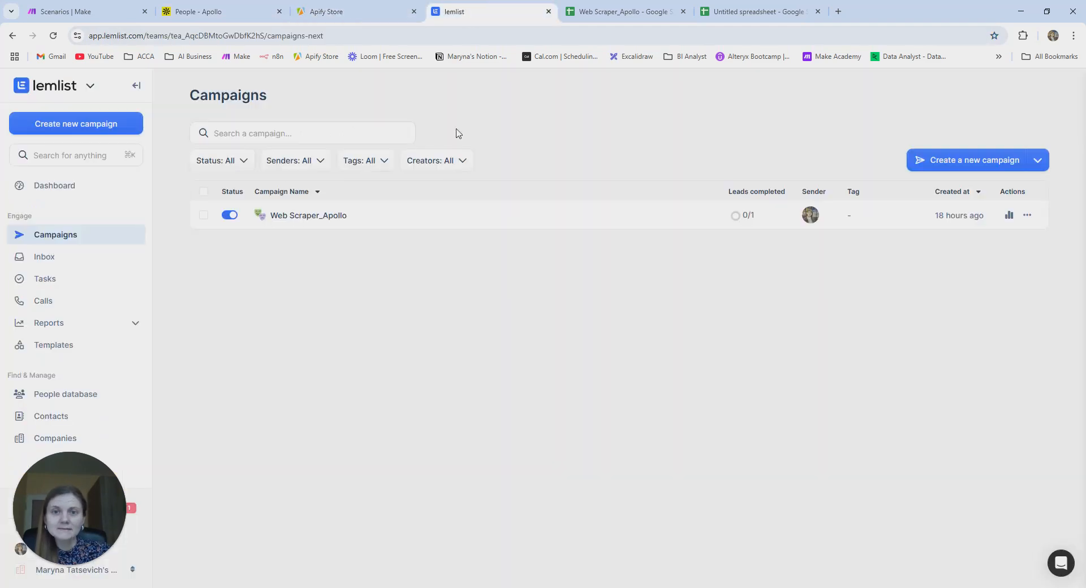
left_click(633, 19)
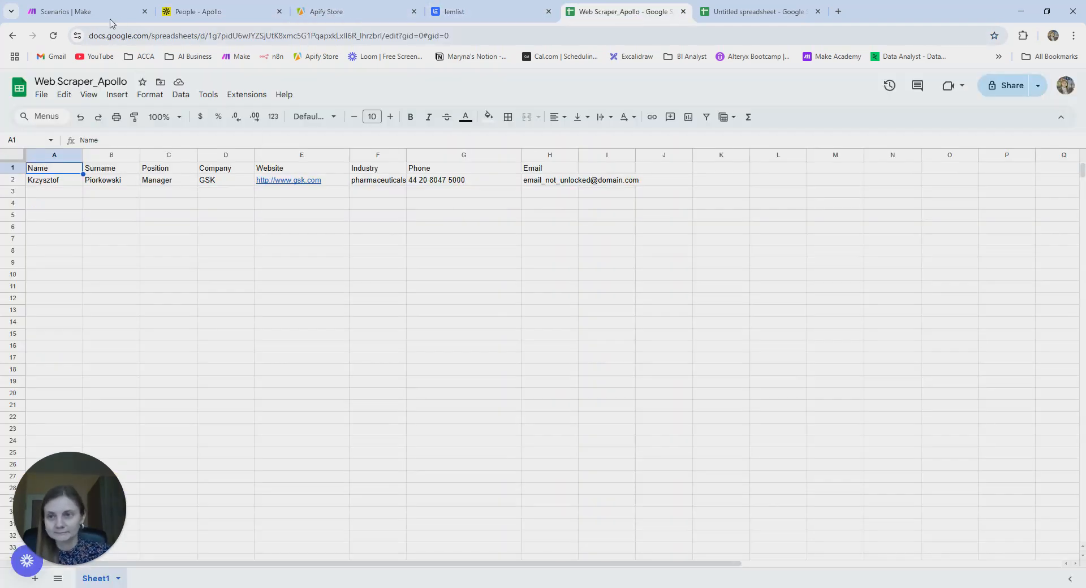
left_click(107, 12)
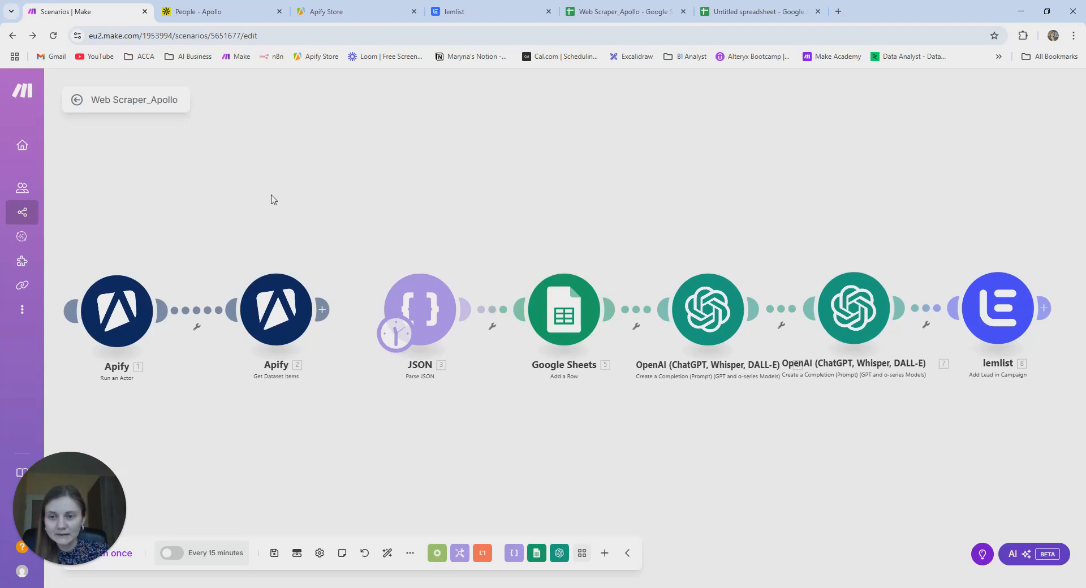
left_click(198, 11)
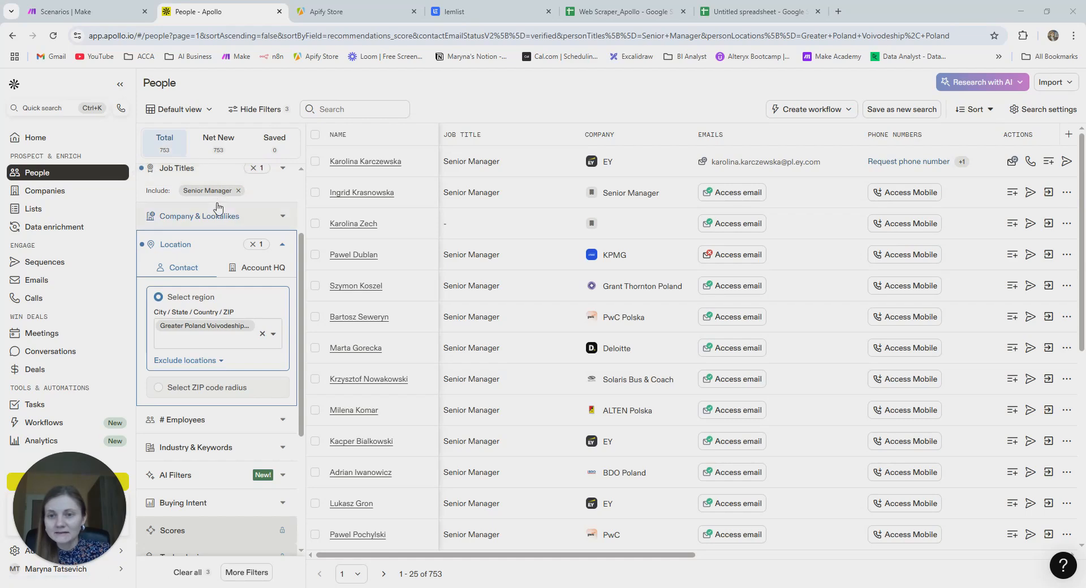
- Replace the Senior Manager job-title chip with 'senior manager' in Apollo's People filters
scroll(303, 234, "up", 2)
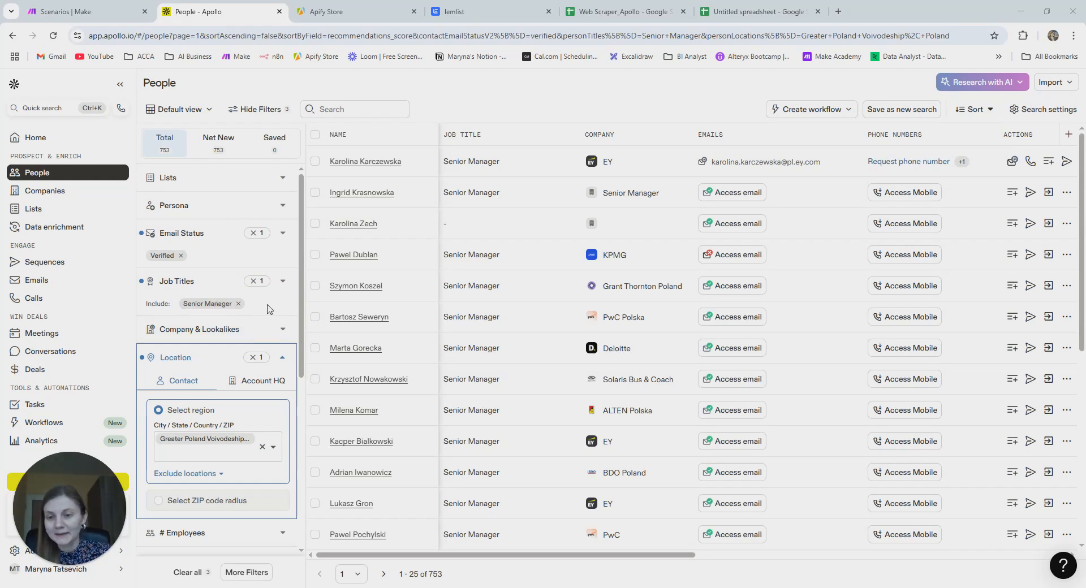
left_click(171, 289)
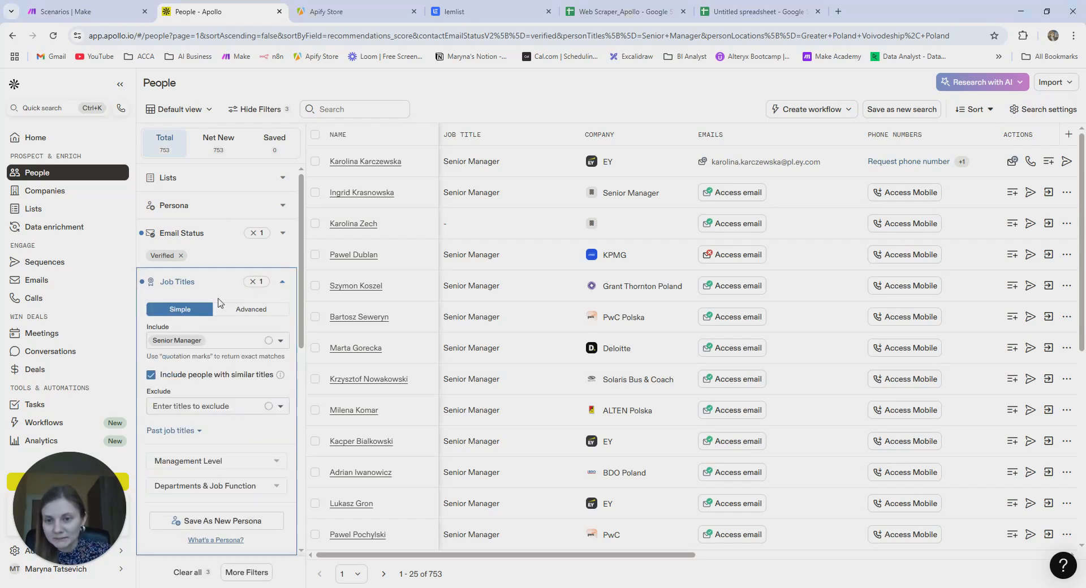
left_click(217, 342)
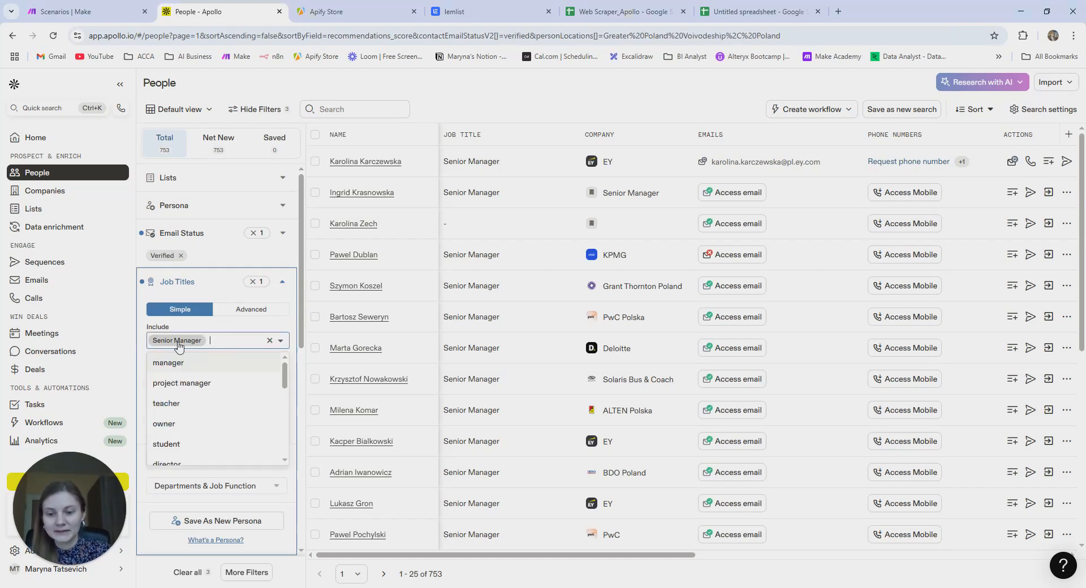
key("BackSpace")
type("seni")
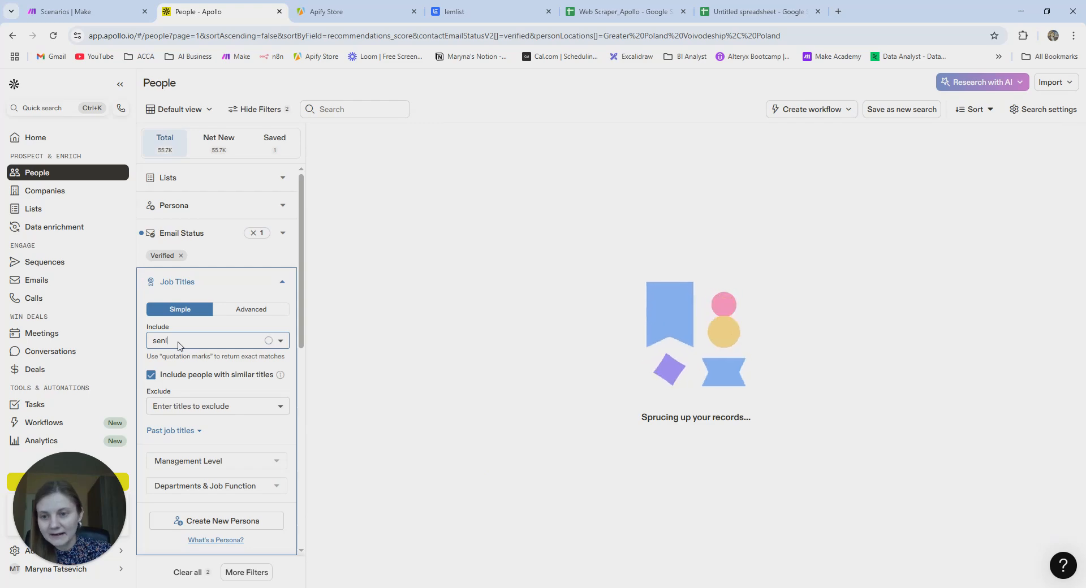
type("or manager")
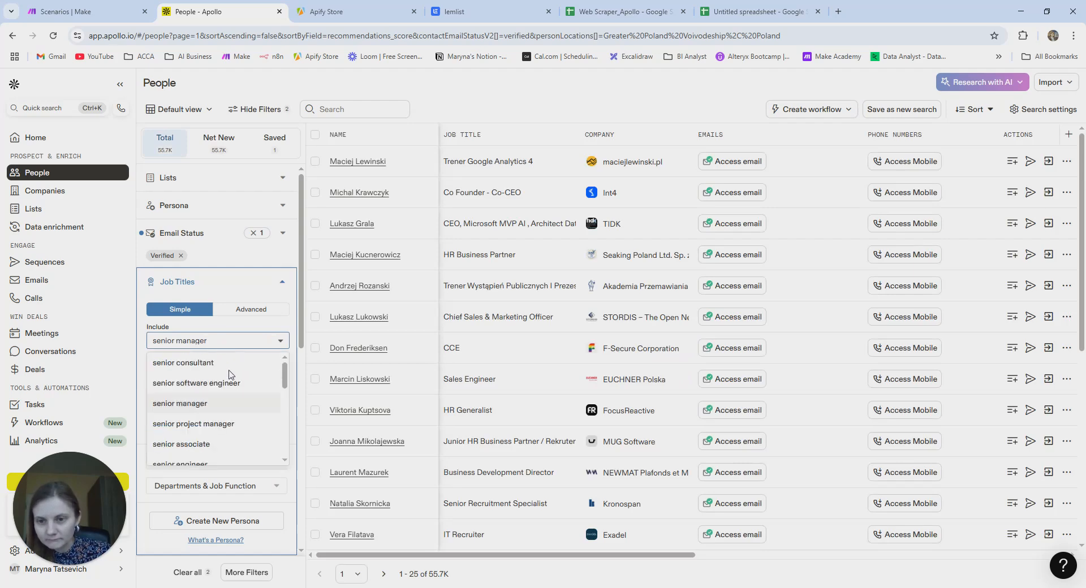
left_click(225, 403)
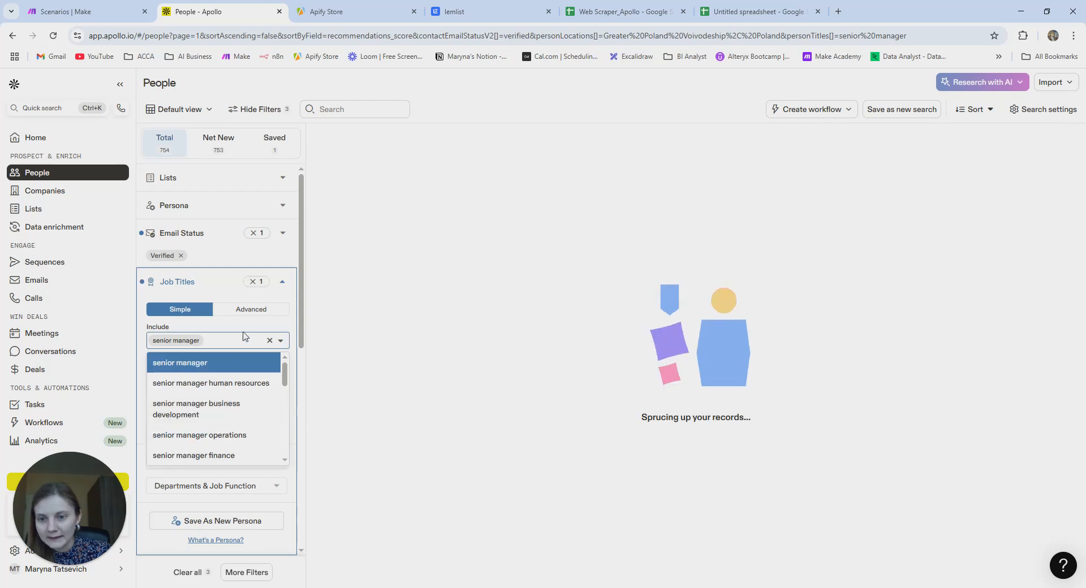
- Review the Email Status filter showing 754 verified people, then return to the Make scenario
left_click(218, 288)
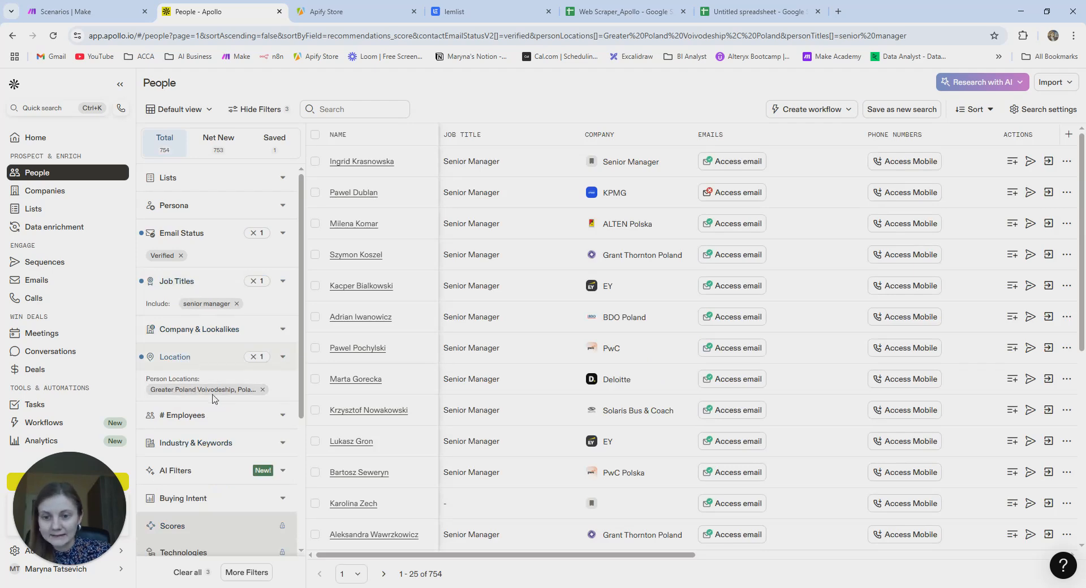
left_click(218, 245)
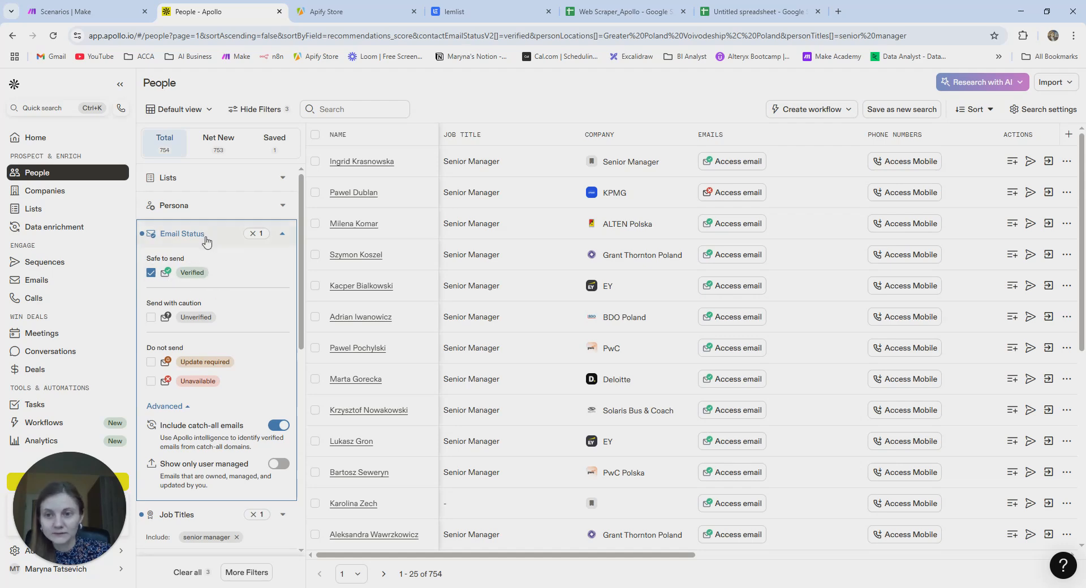
left_click(207, 240)
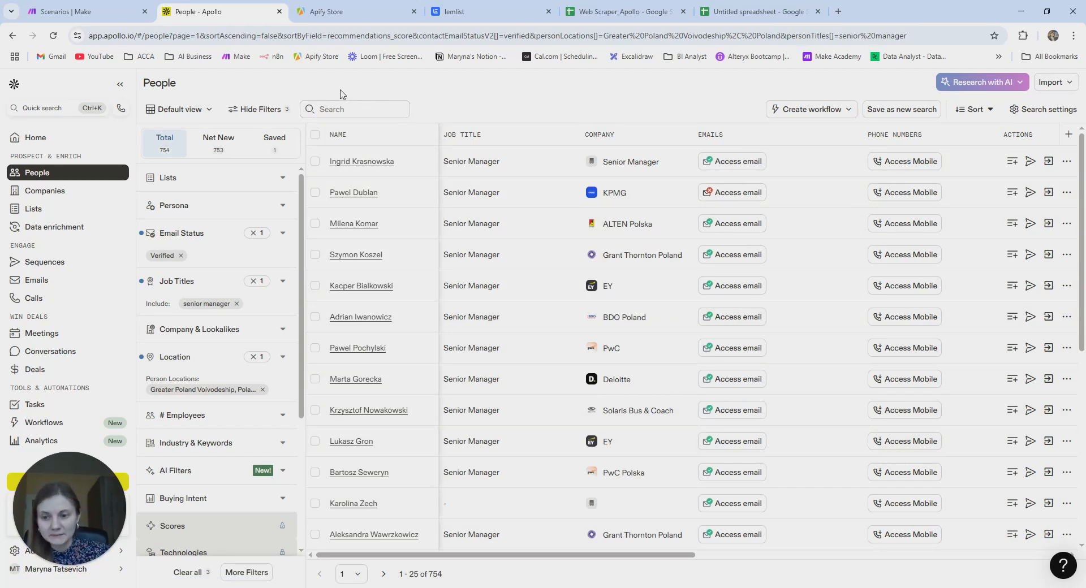
left_click(78, 14)
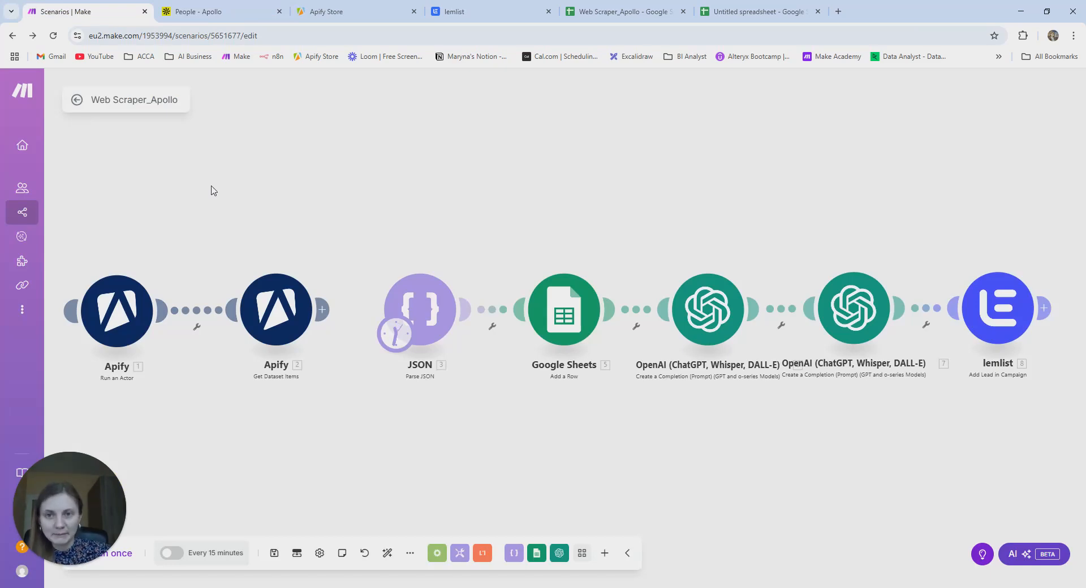
- Leave the Web Scraper_Apollo scenario for the scenarios list, saving its changes
mouse_move(37, 152)
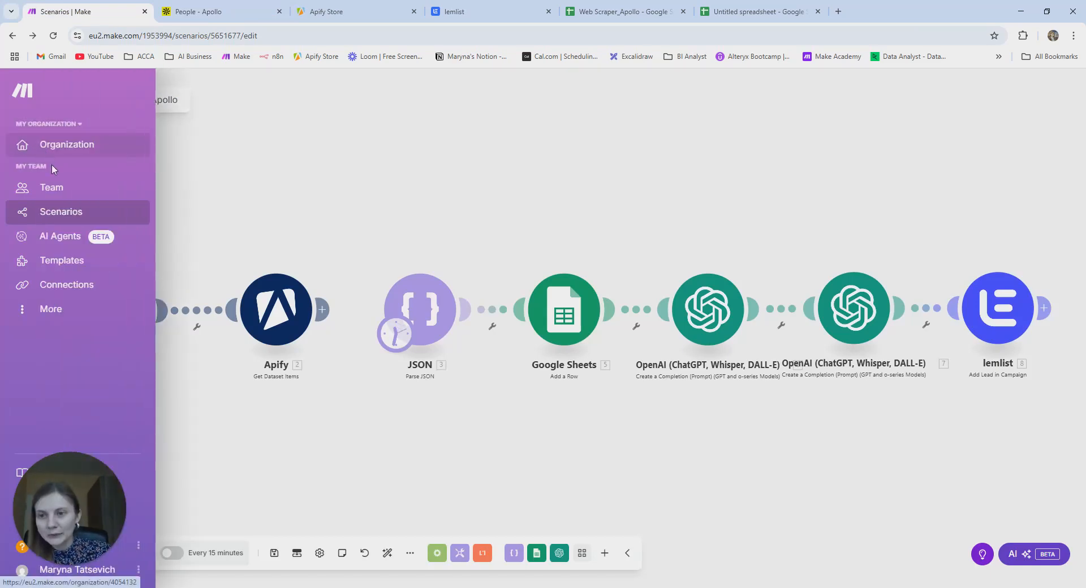
left_click(71, 212)
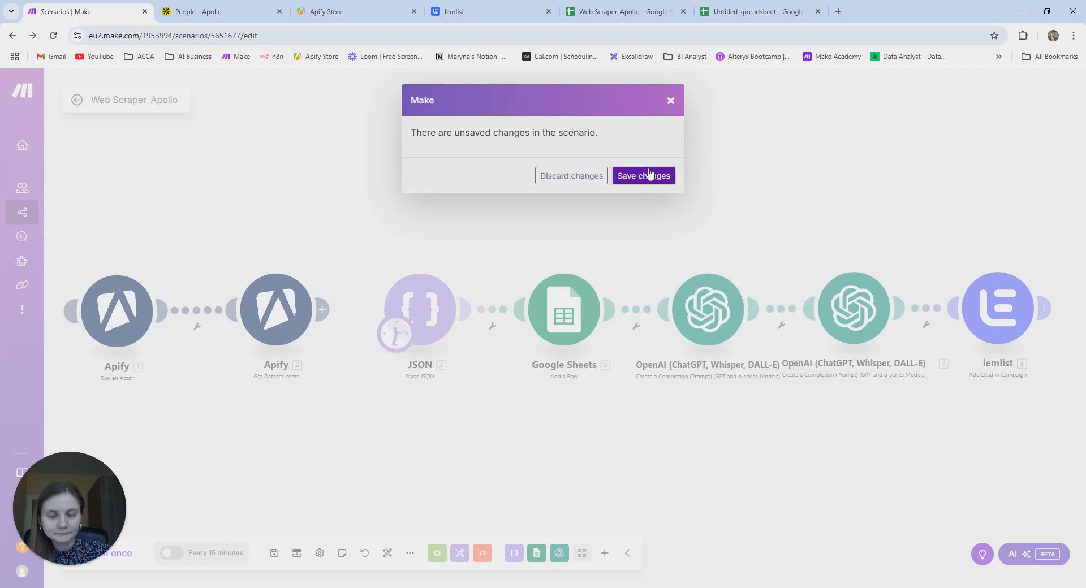
left_click(651, 175)
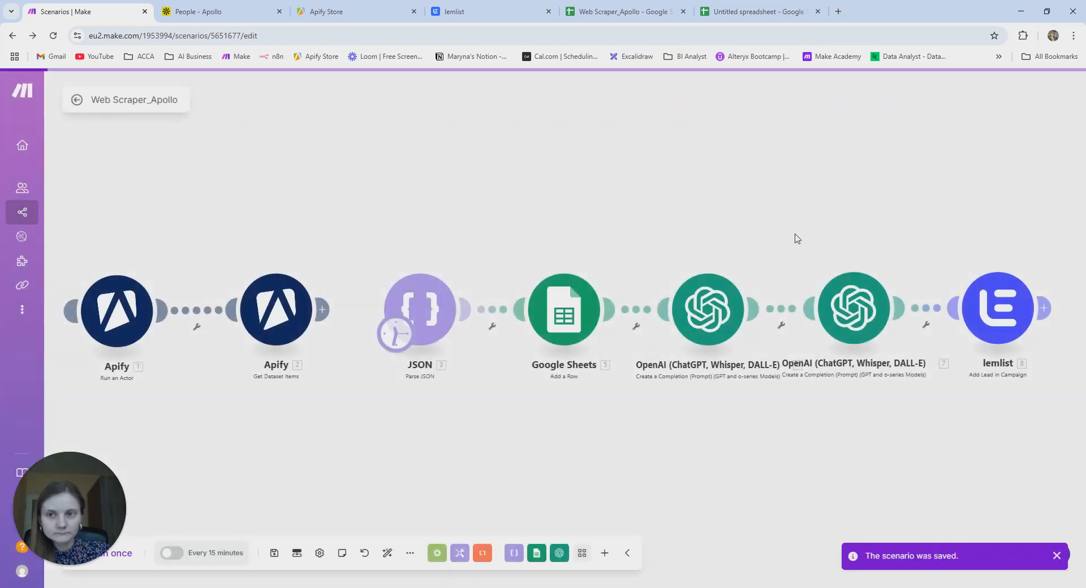
- Create a new scenario starting with an Apify Run an Actor module
left_click(1009, 99)
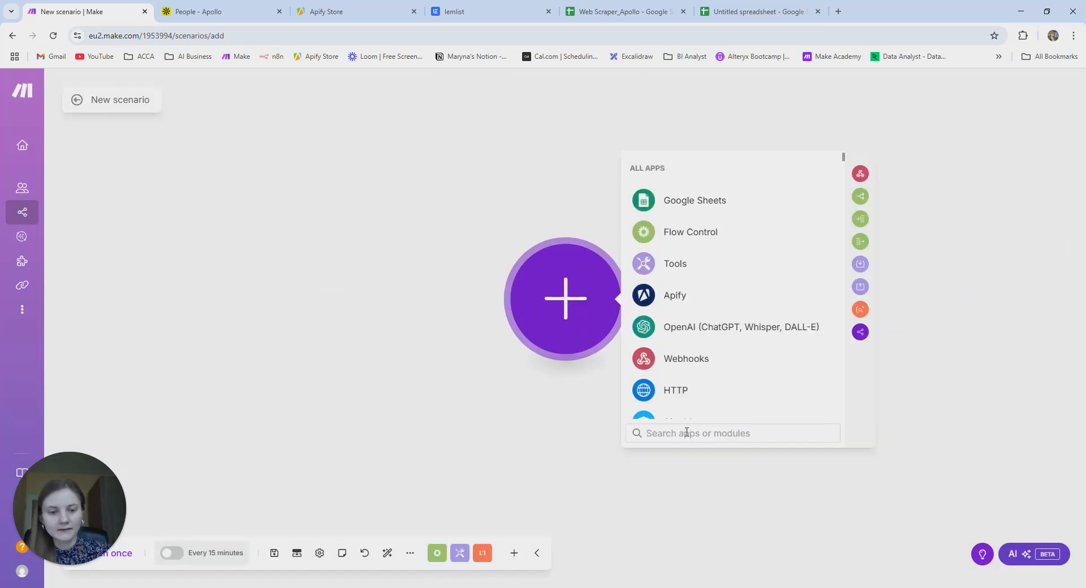
type("apify")
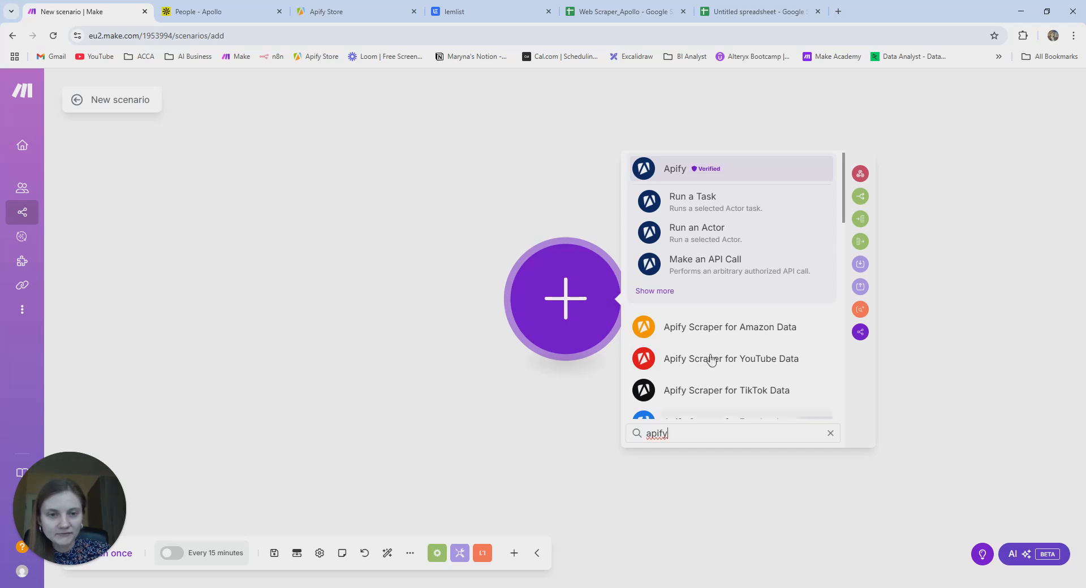
left_click(744, 237)
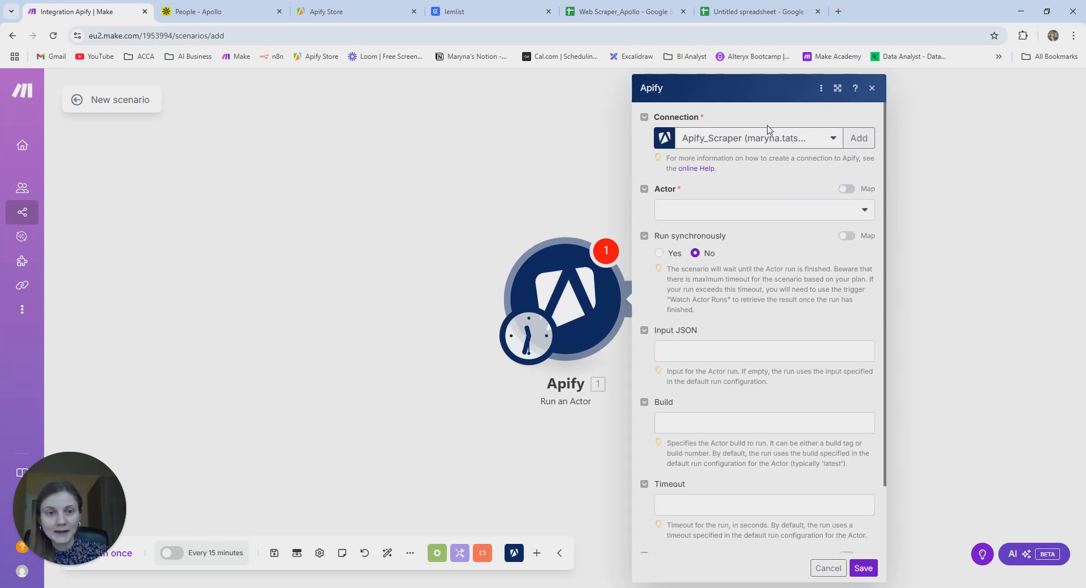
- Add a new Apify API Token connection named 'Test Apollo Web Scraper' and move to Apify for the token
left_click(861, 139)
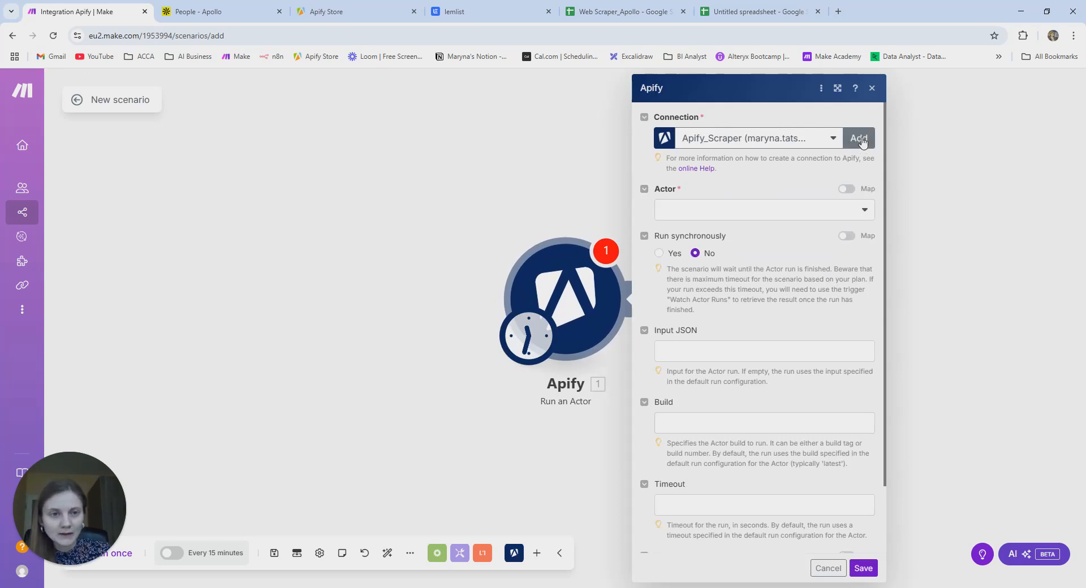
left_click(688, 148)
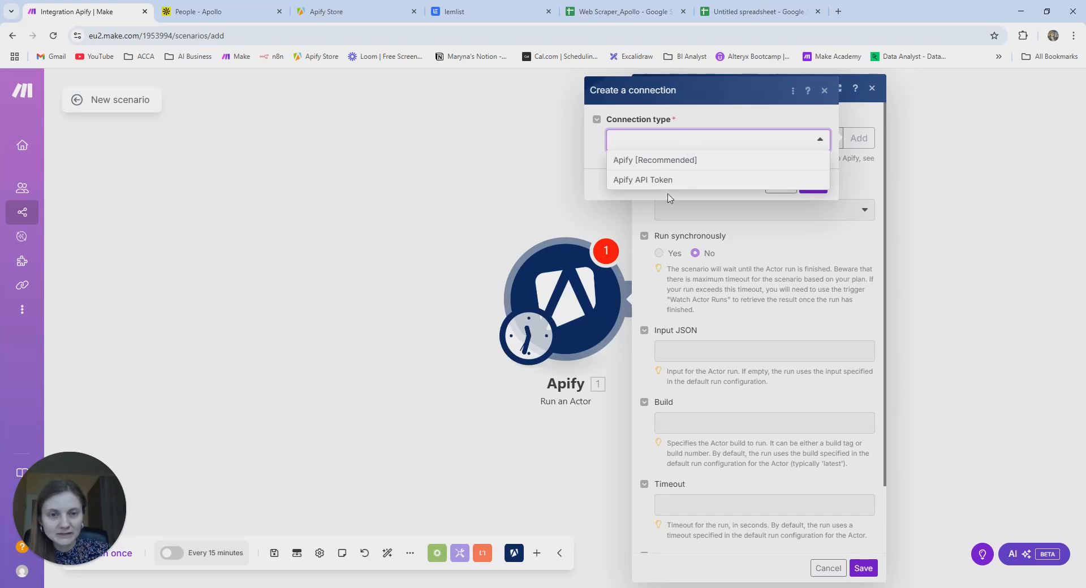
left_click(675, 180)
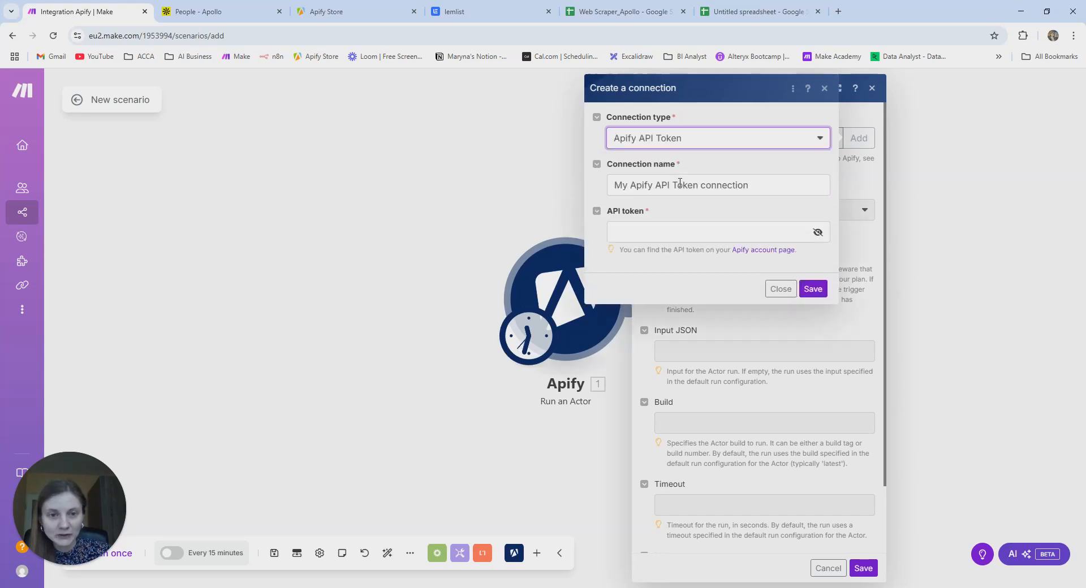
left_click_drag(747, 190, 585, 183)
type("Test A")
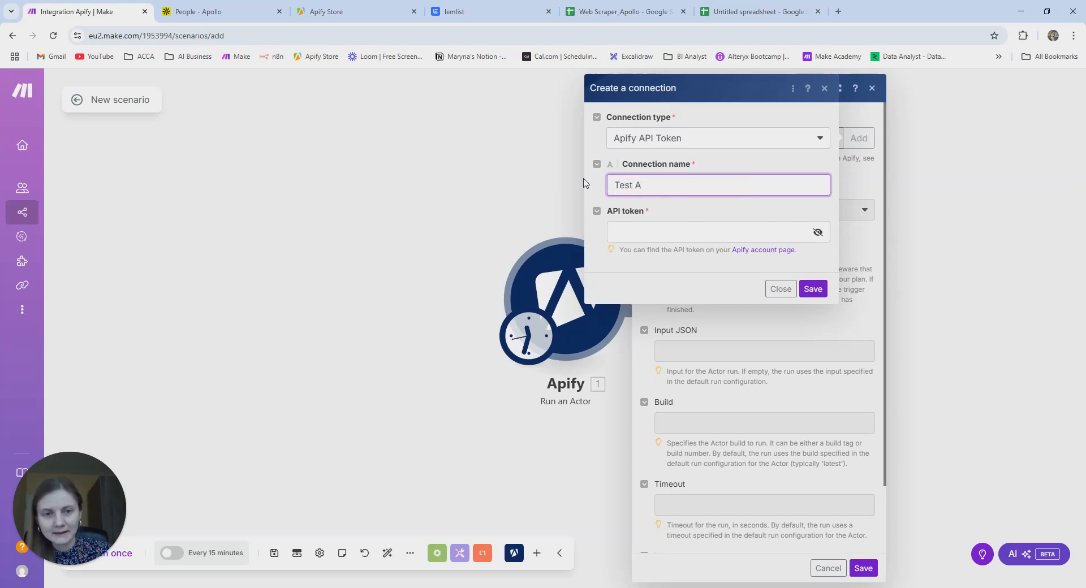
type("pollo Web Scra")
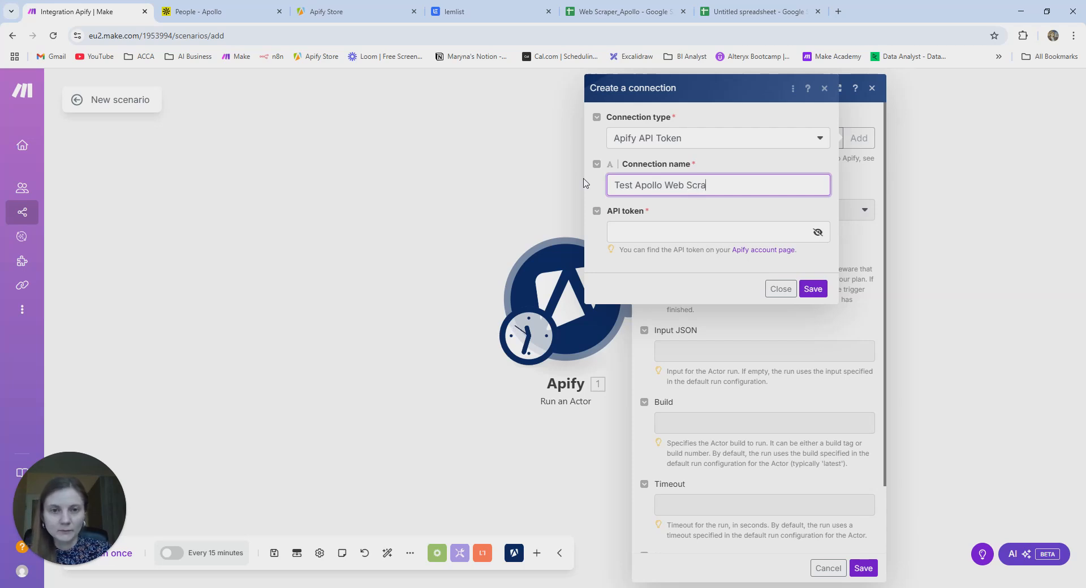
type("per")
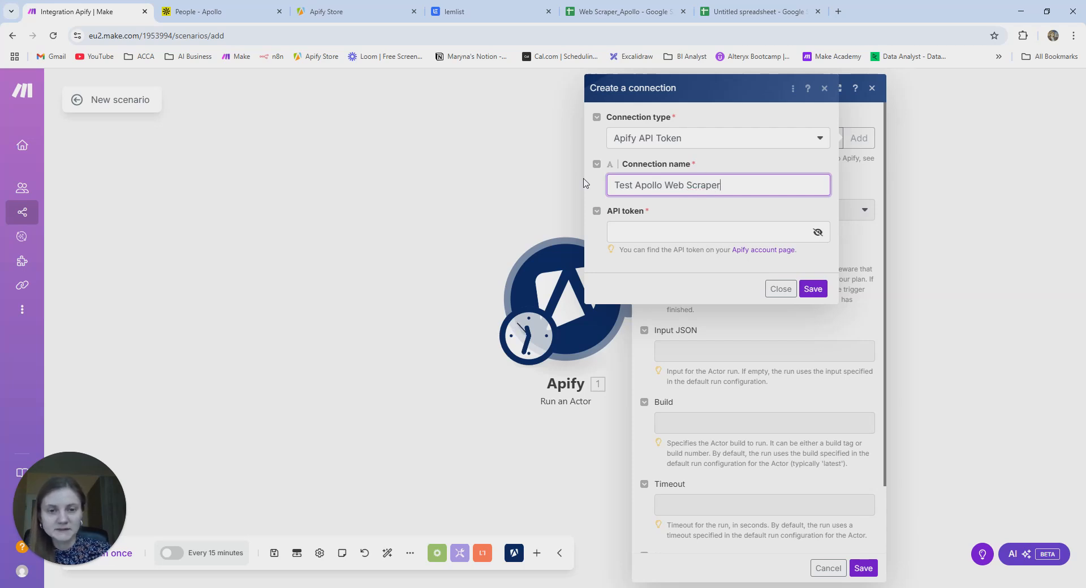
left_click(655, 236)
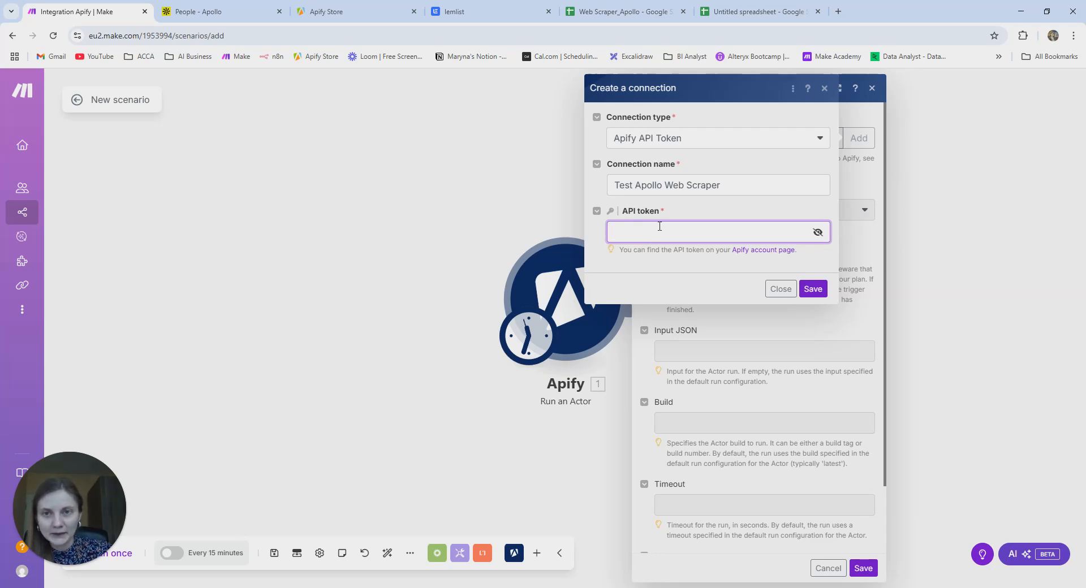
left_click(351, 11)
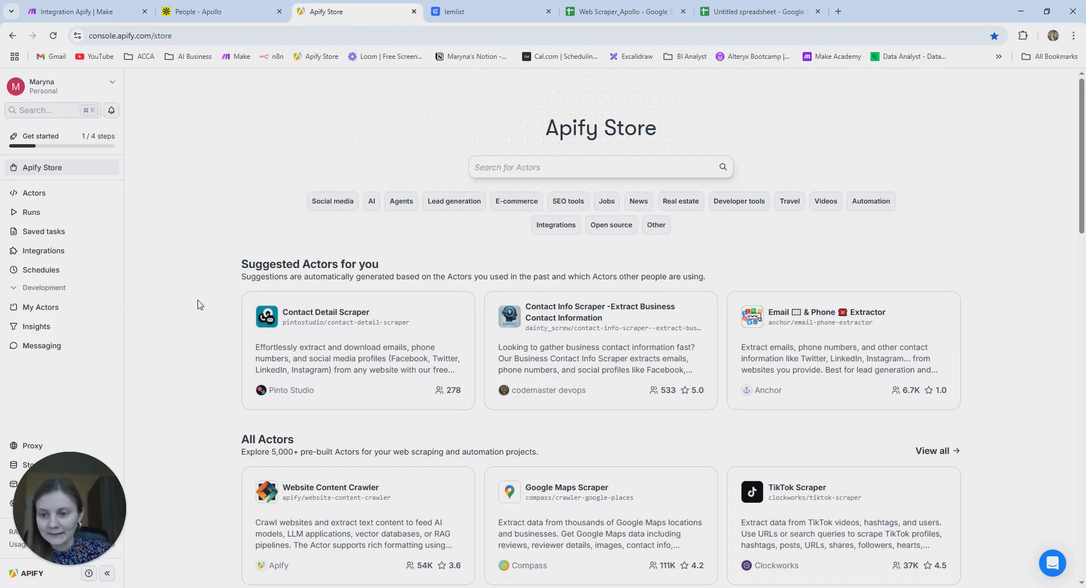
- Copy the default personal API token from Apify's API & Integrations settings into the connection and save it
left_click_drag(86, 463, 138, 393)
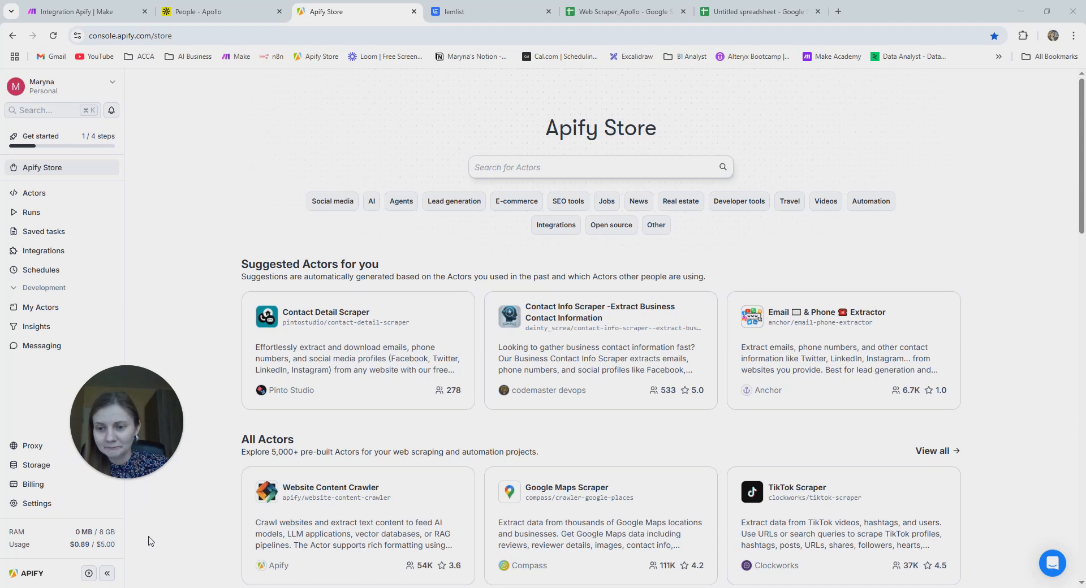
mouse_move(114, 547)
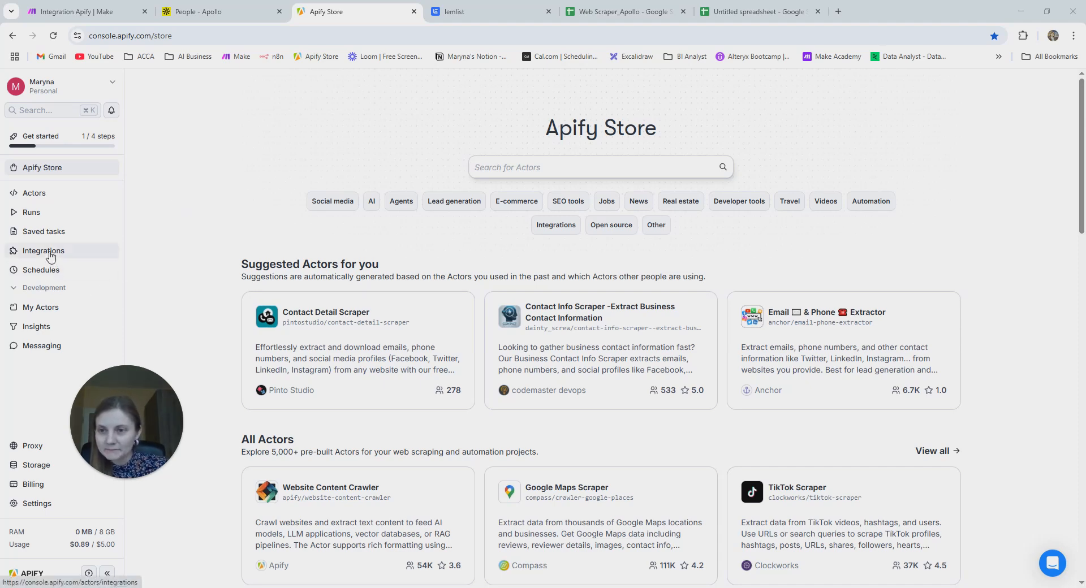
left_click(62, 506)
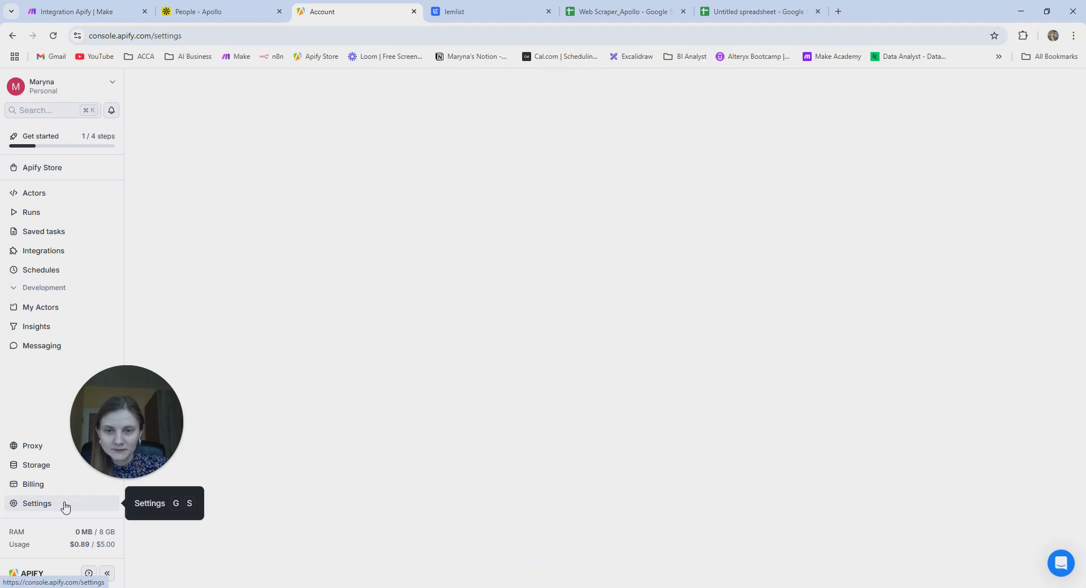
left_click(225, 120)
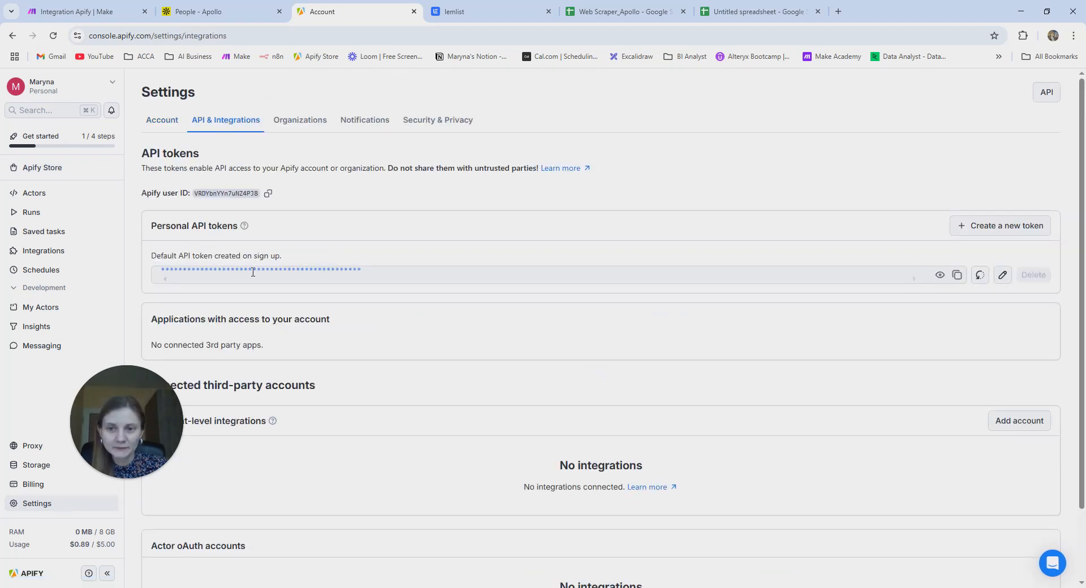
left_click(957, 276)
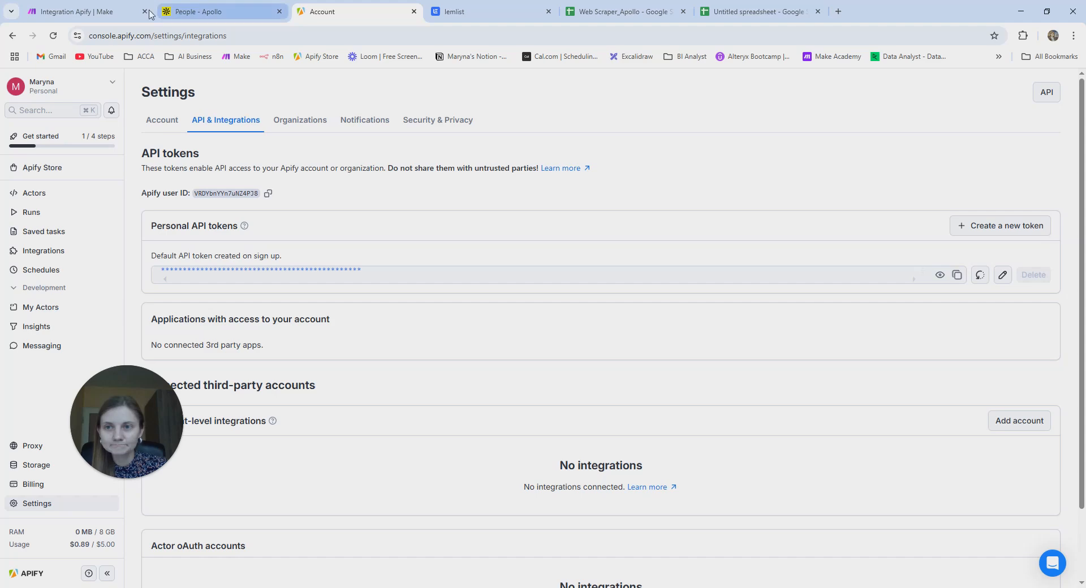
left_click(85, 12)
key("ctrl+v")
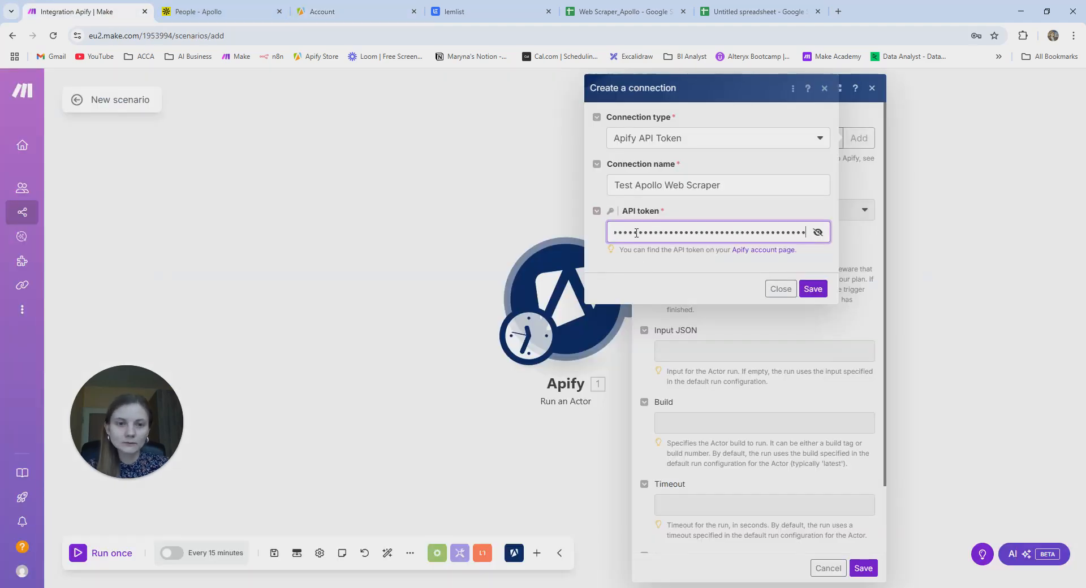
left_click(813, 289)
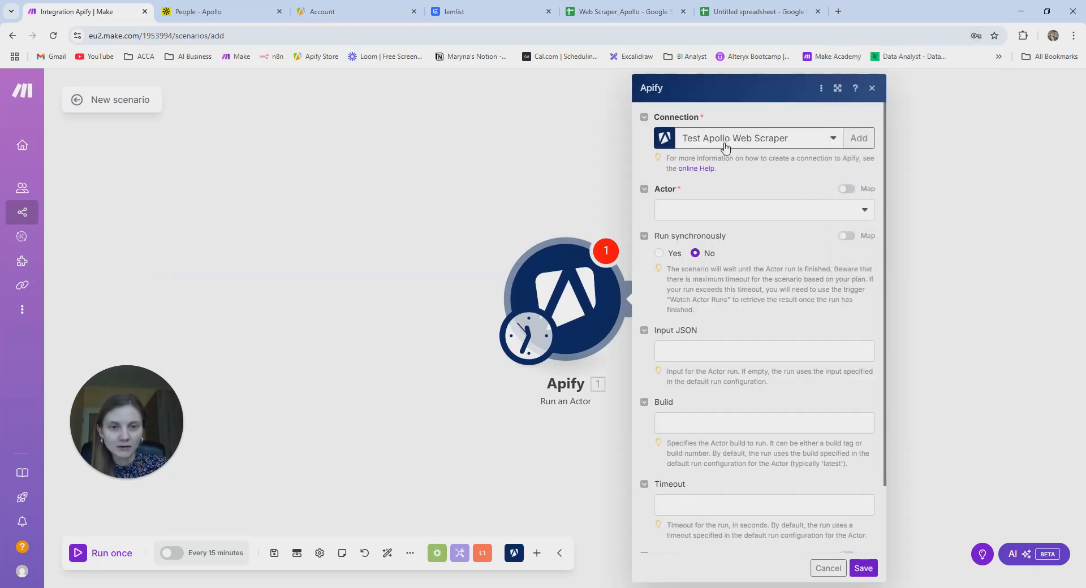
- List the actors available through the new connection, then return to Apify's API settings page
left_click(706, 212)
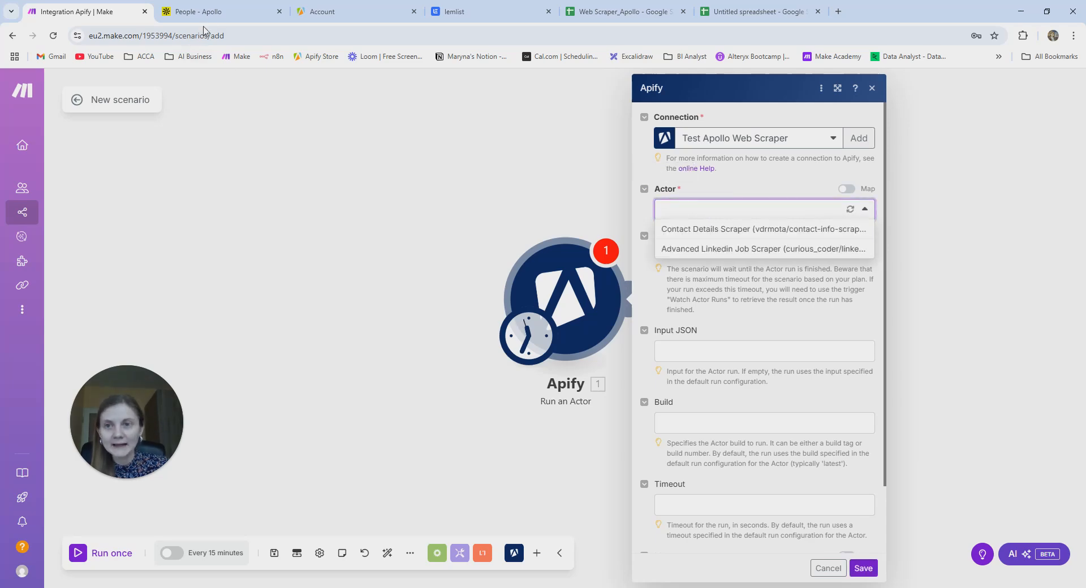
left_click(316, 15)
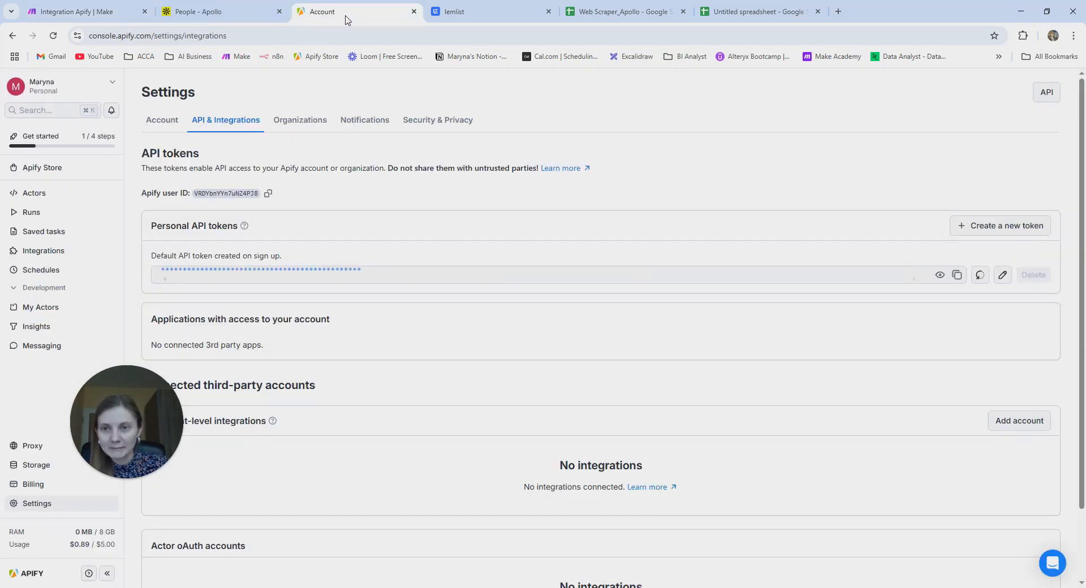
- Search the Apify Store for 'apol' and open the Apollo Scraper - Pay per leads actor
left_click(69, 170)
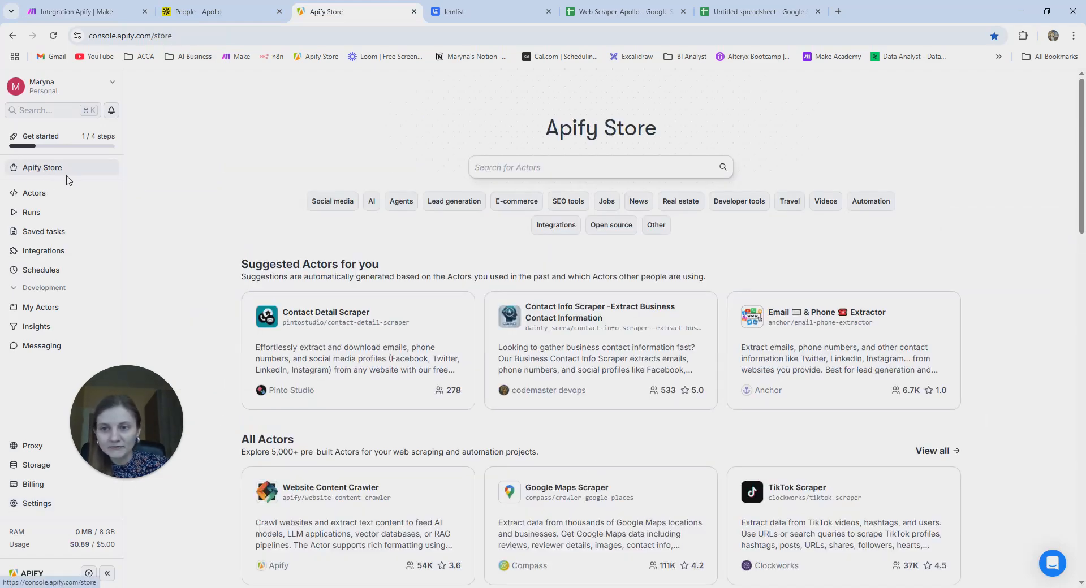
left_click(543, 175)
left_click(531, 167)
type("apollo")
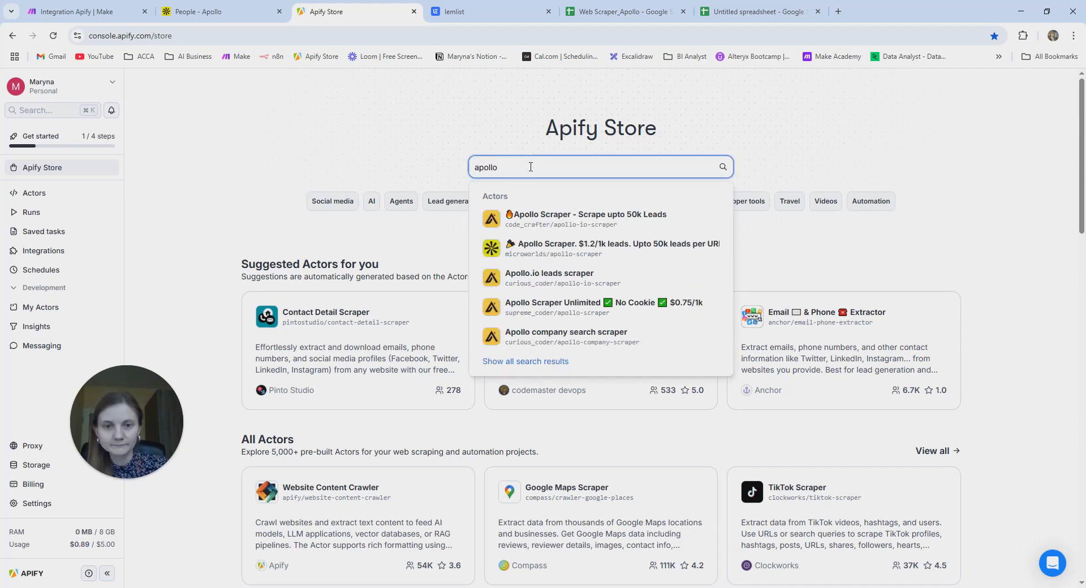
key("Return")
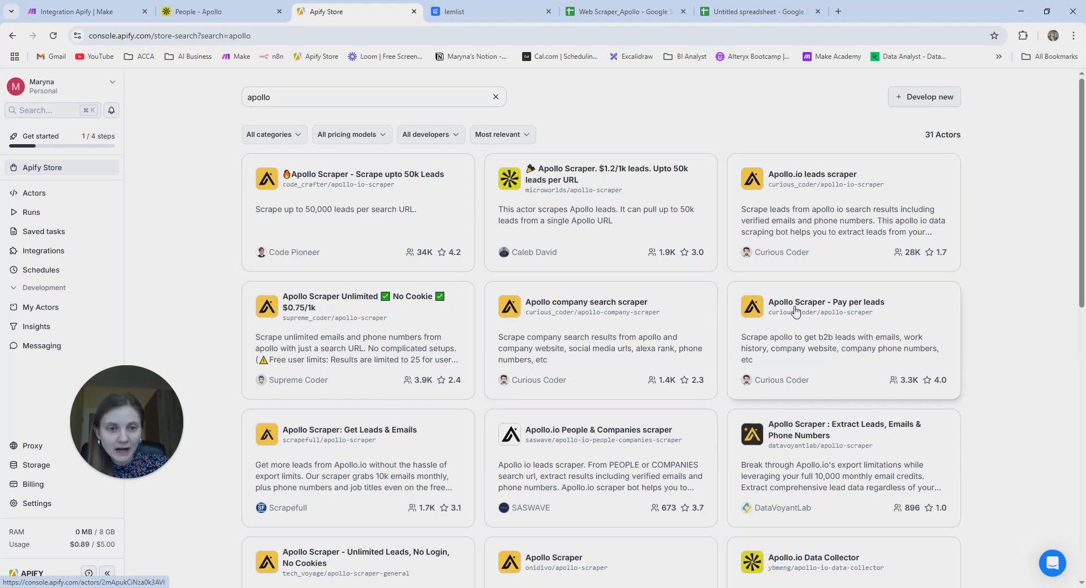
left_click(851, 310)
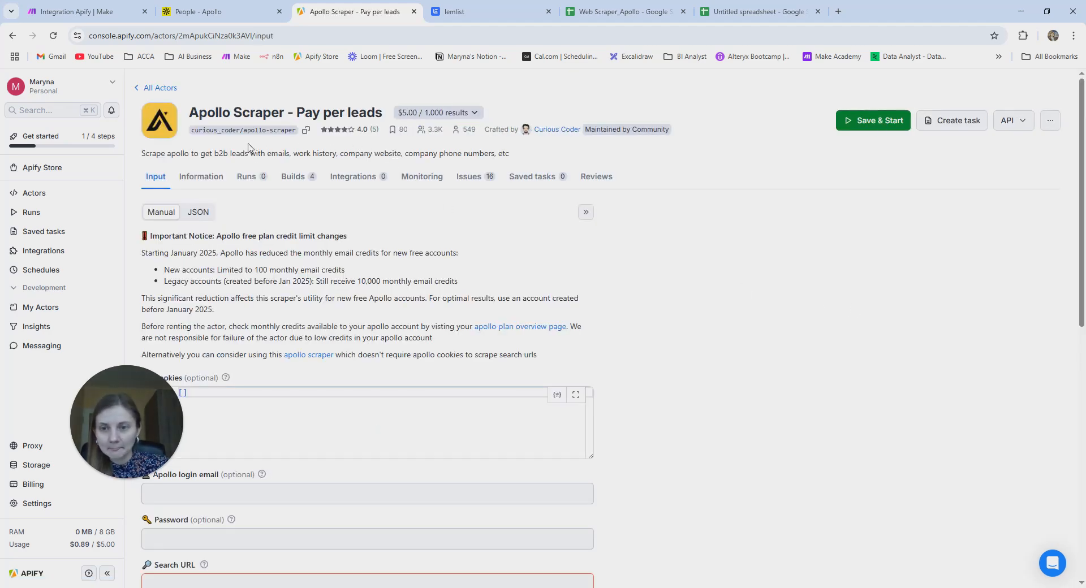
- Inspect the scraper's inputs: Apollo password, Search URL, login email and Cookies fields
scroll(286, 198, "down", 2)
scroll(289, 205, "up", 1)
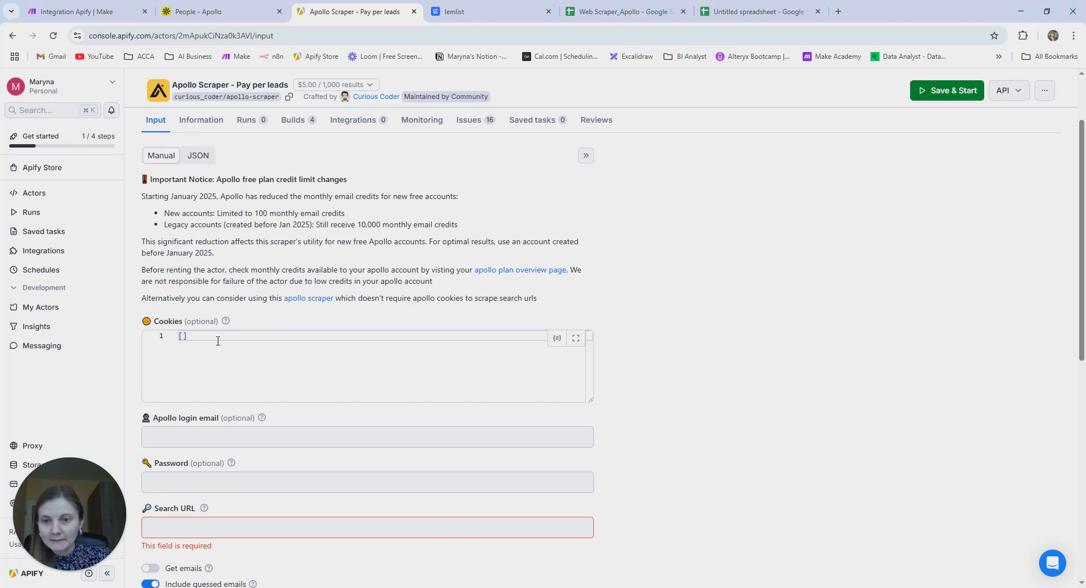
left_click(205, 466)
left_click(211, 523)
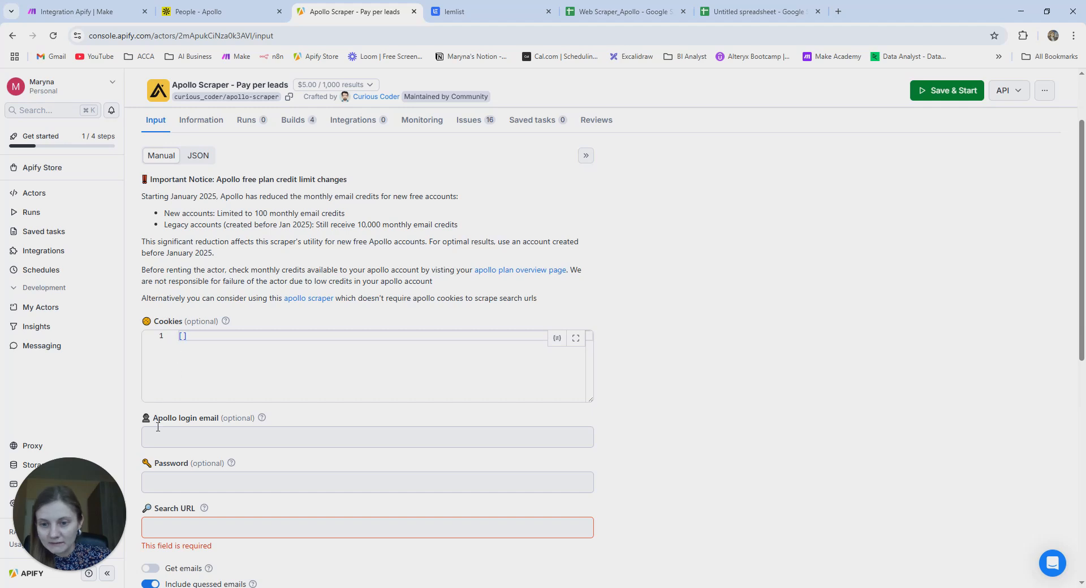
left_click(303, 430)
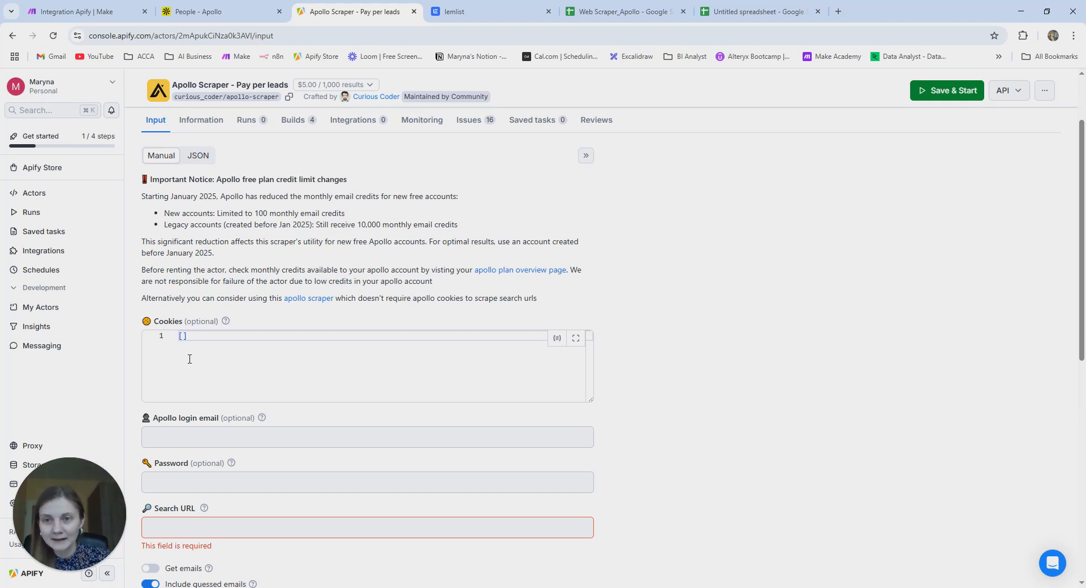
left_click(205, 431)
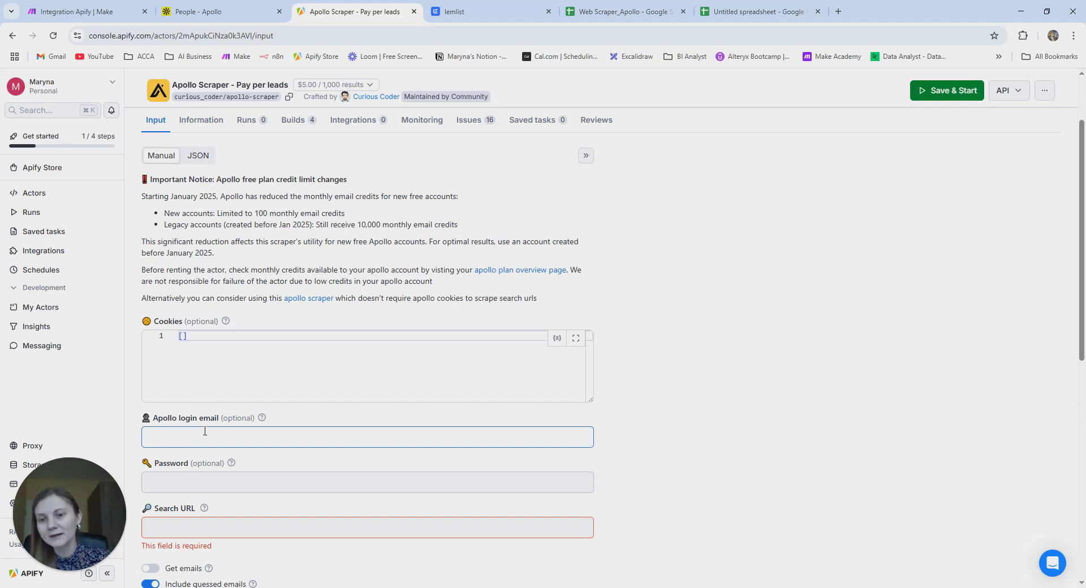
left_click(205, 436)
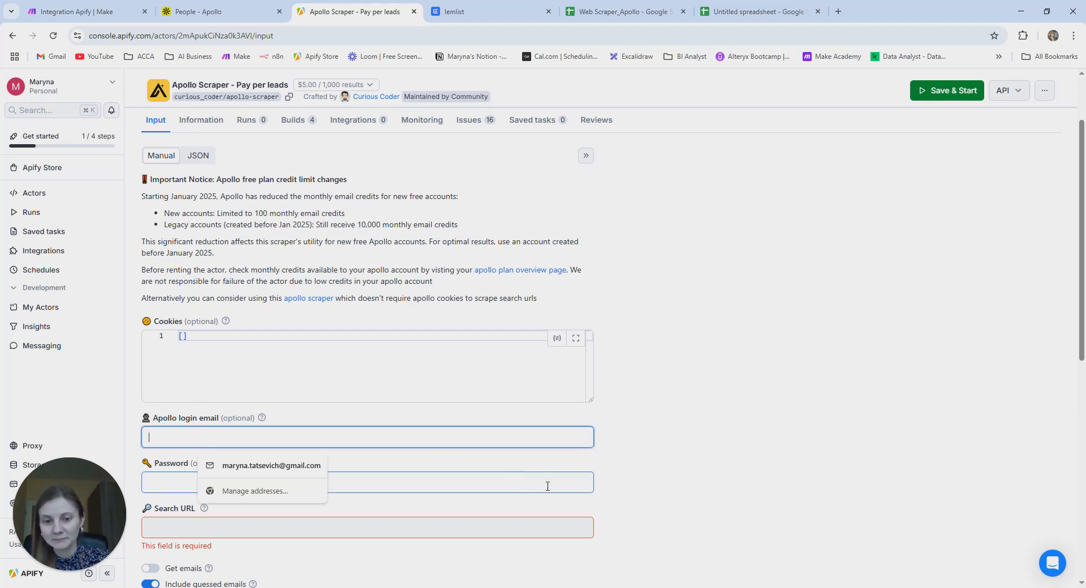
left_click(164, 347)
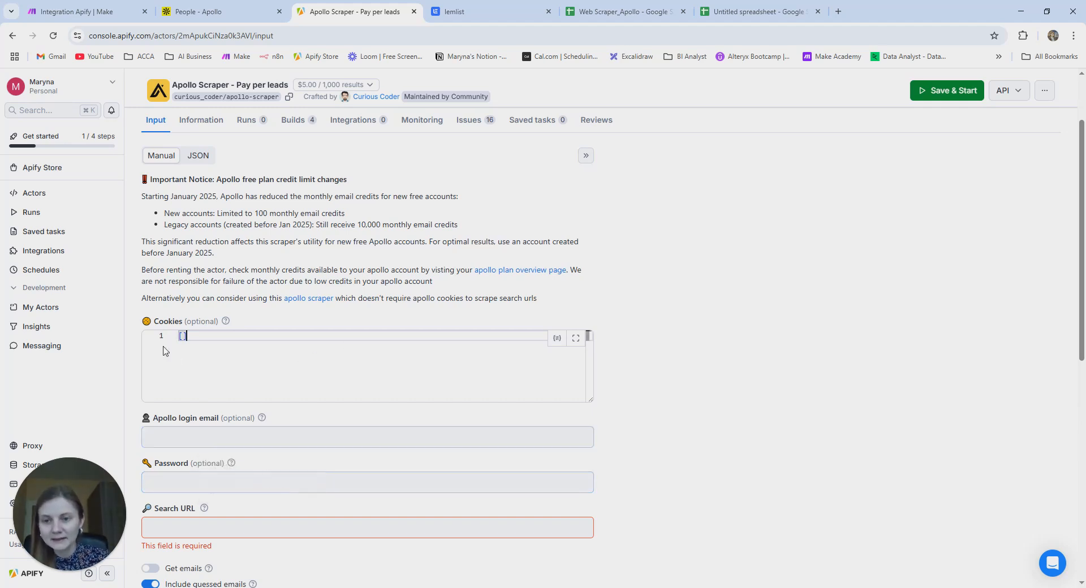
- Check the Apollo tab, then open the Cookie-Editor extension's Chrome Web Store page from the Cookies help
left_click(182, 8)
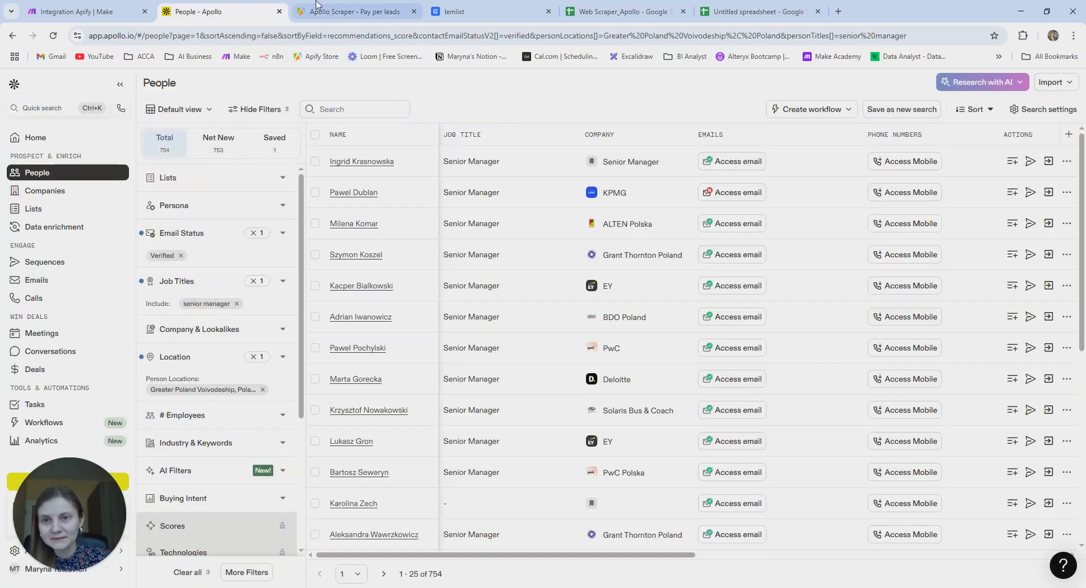
left_click(350, 11)
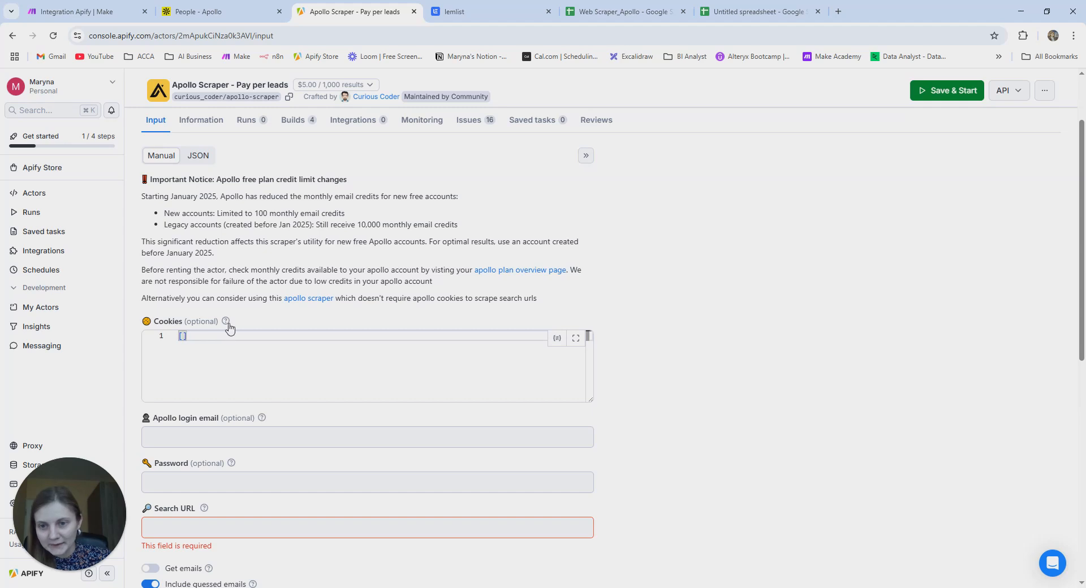
mouse_move(227, 322)
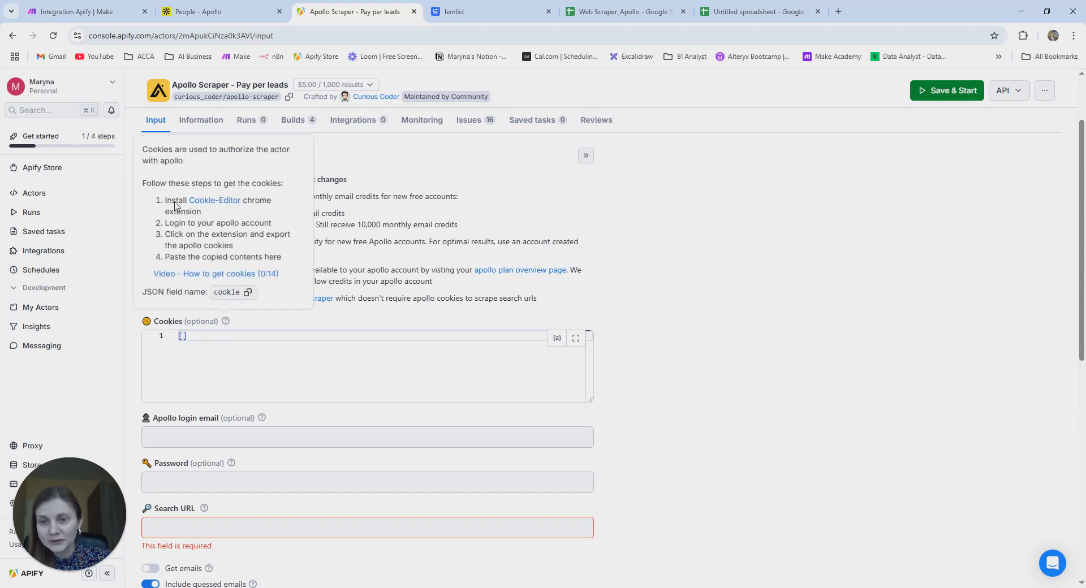
left_click(228, 205)
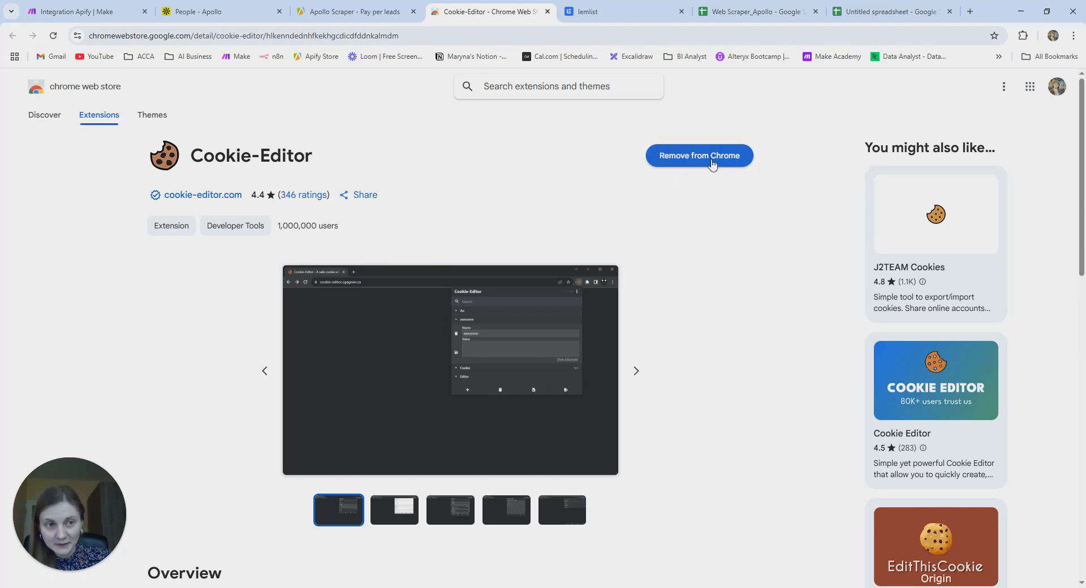
- Copy Apollo's session cookies as JSON with the Cookie-Editor extension, then go back to the Apollo Scraper page
left_click(362, 11)
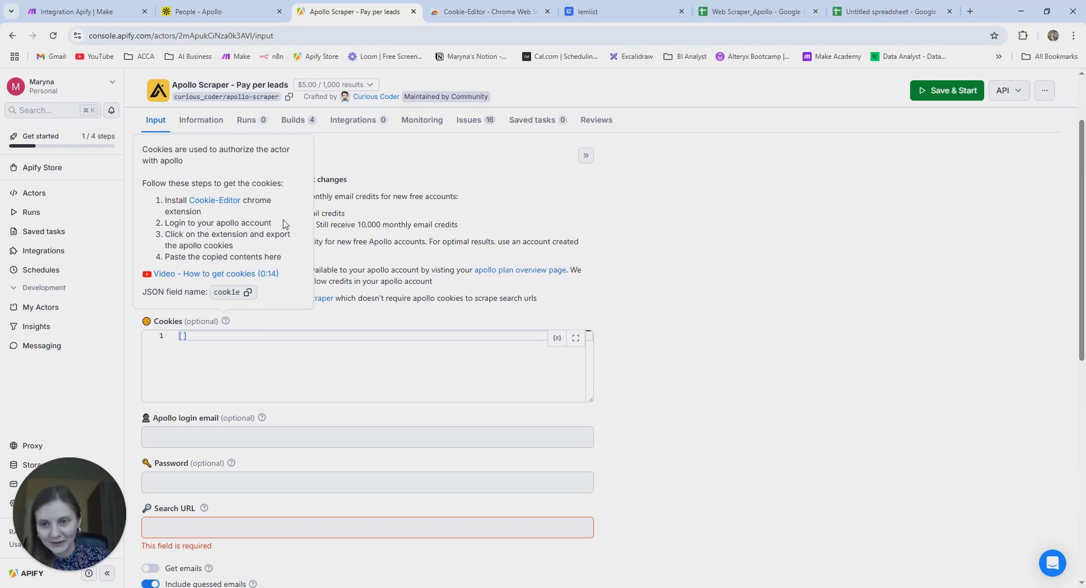
left_click(204, 11)
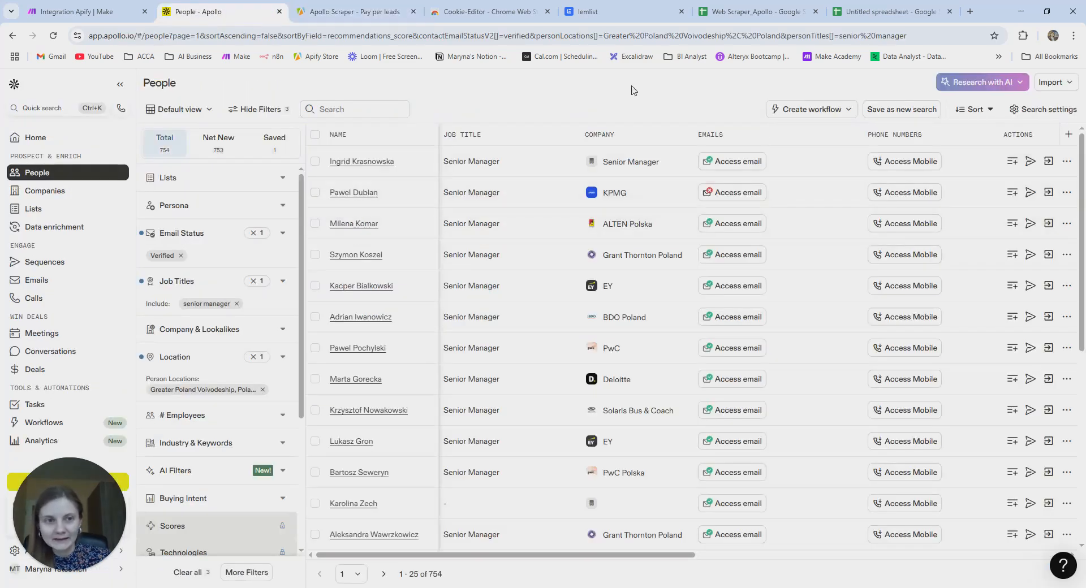
left_click(1023, 36)
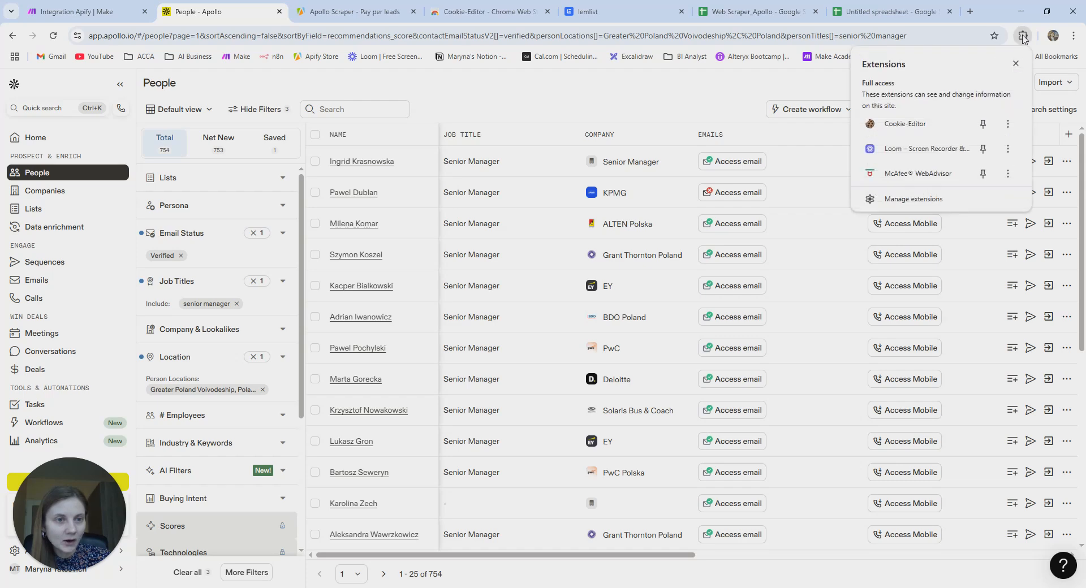
left_click(924, 128)
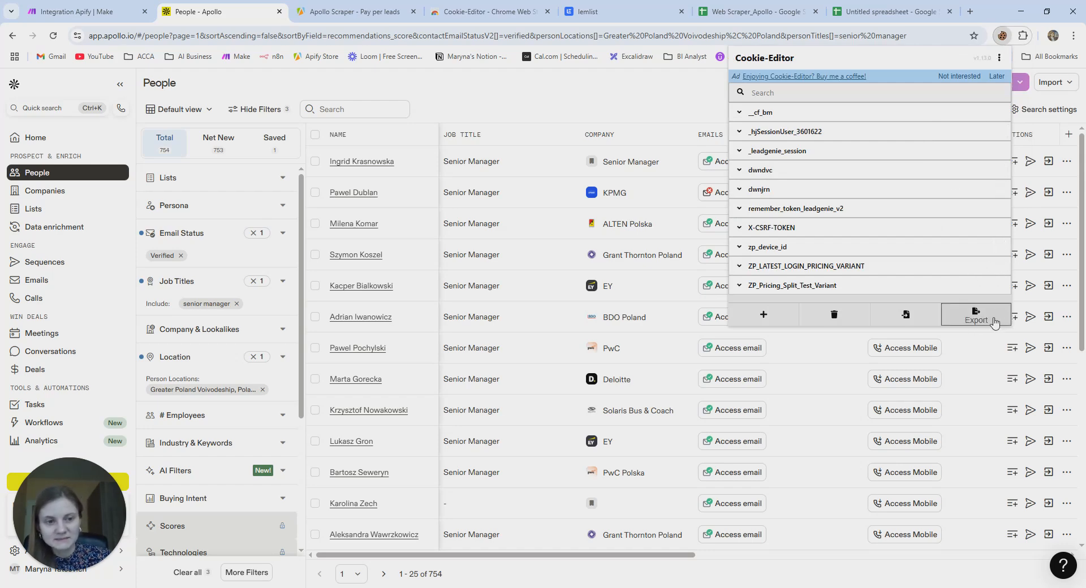
left_click(994, 322)
left_click(869, 281)
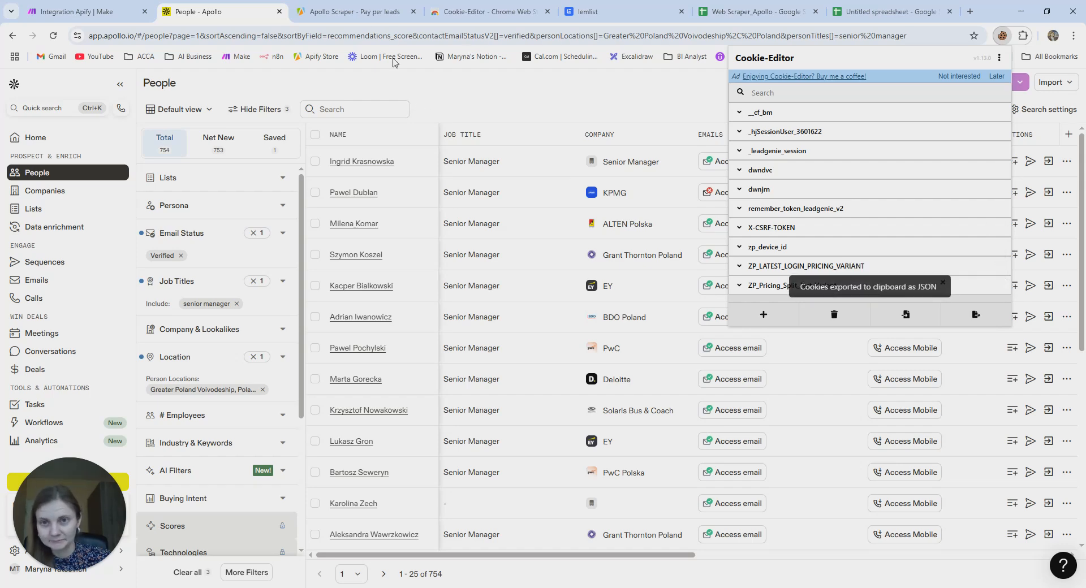
left_click(366, 12)
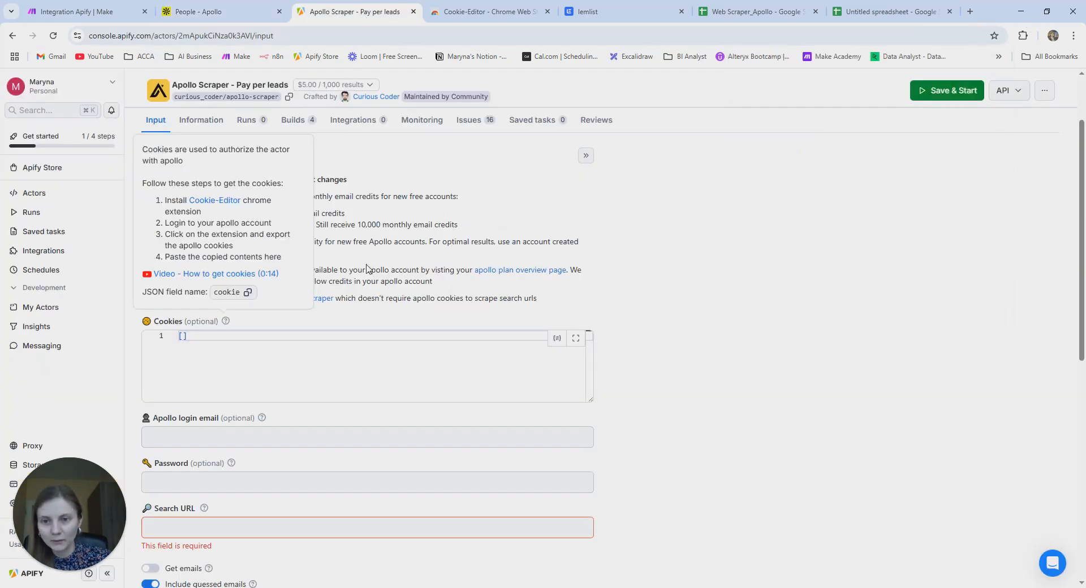
- Replace the empty Cookies array with the exported Apollo cookie JSON
left_click(209, 339)
key("BackSpace")
key("ctrl+v")
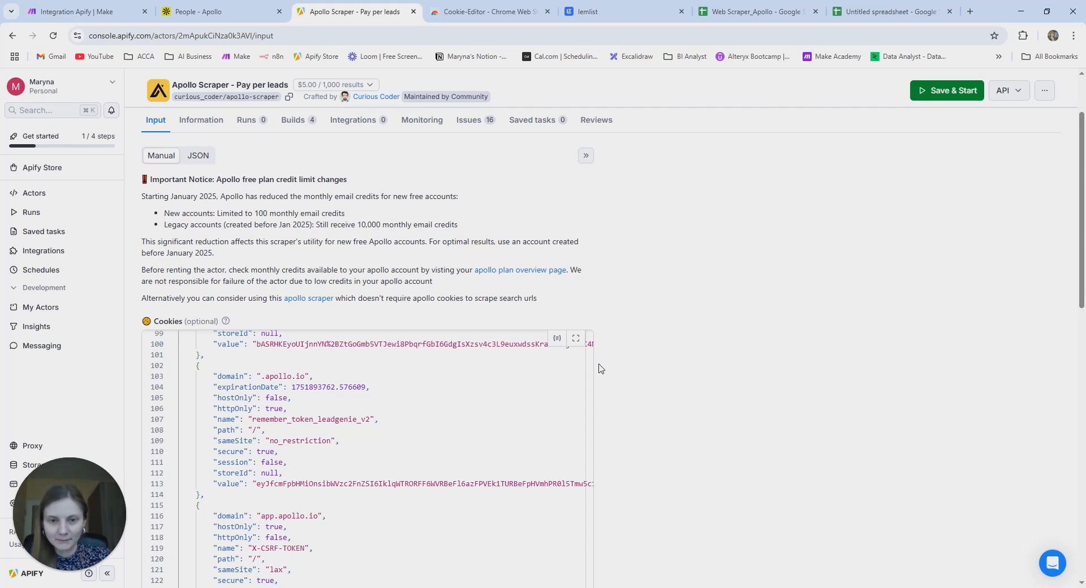
scroll(601, 369, "down", 4)
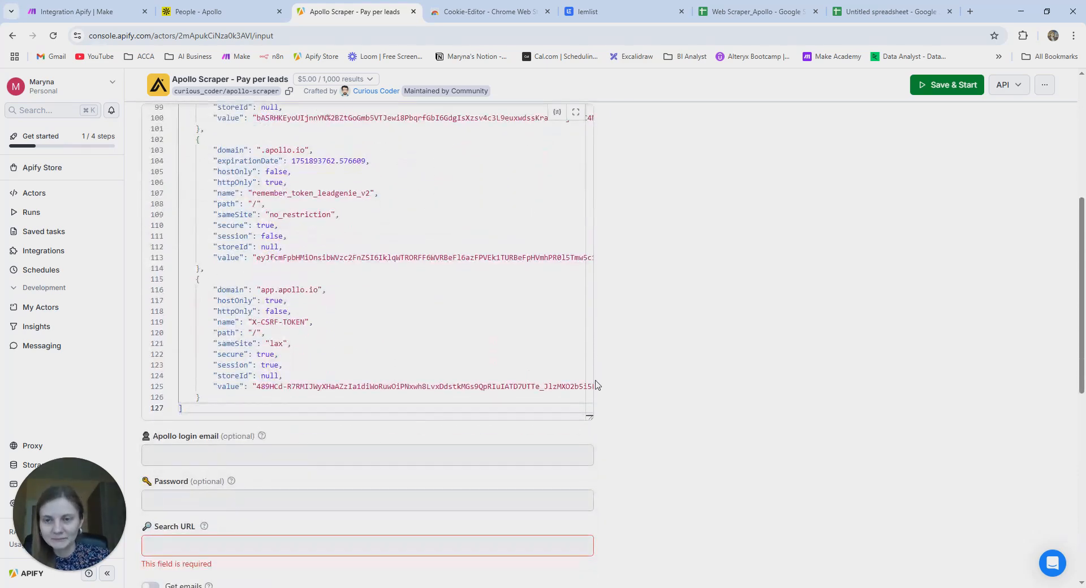
scroll(598, 386, "down", 2)
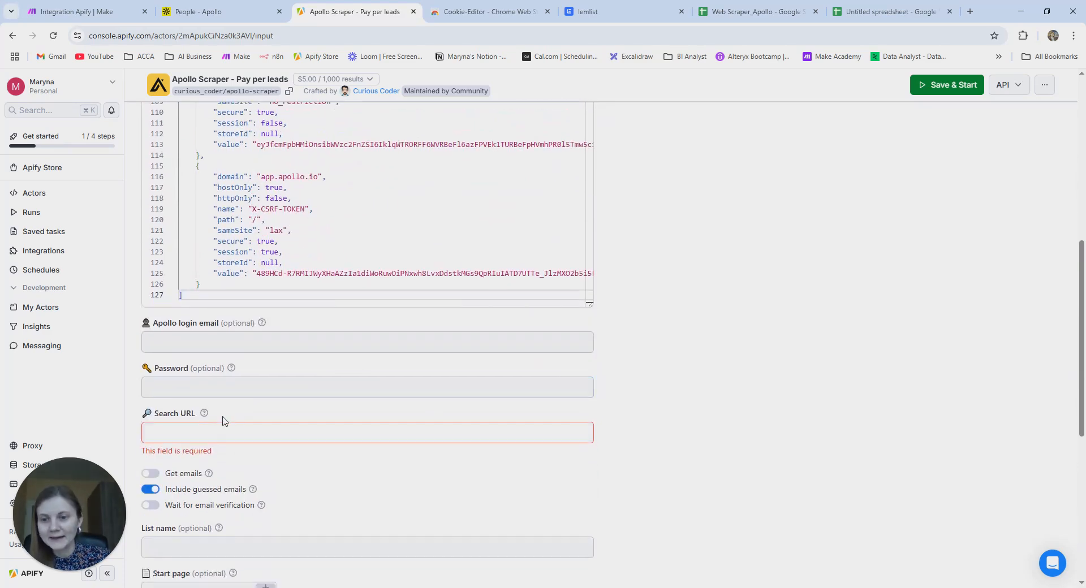
- Copy the Apollo people-search URL and paste it into the Search URL field
left_click(213, 434)
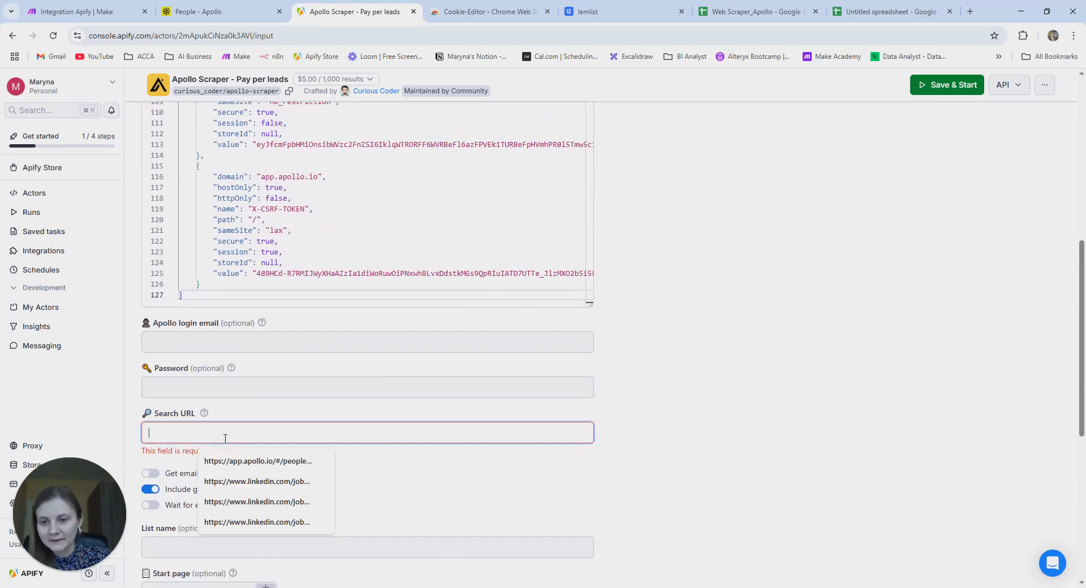
left_click(222, 14)
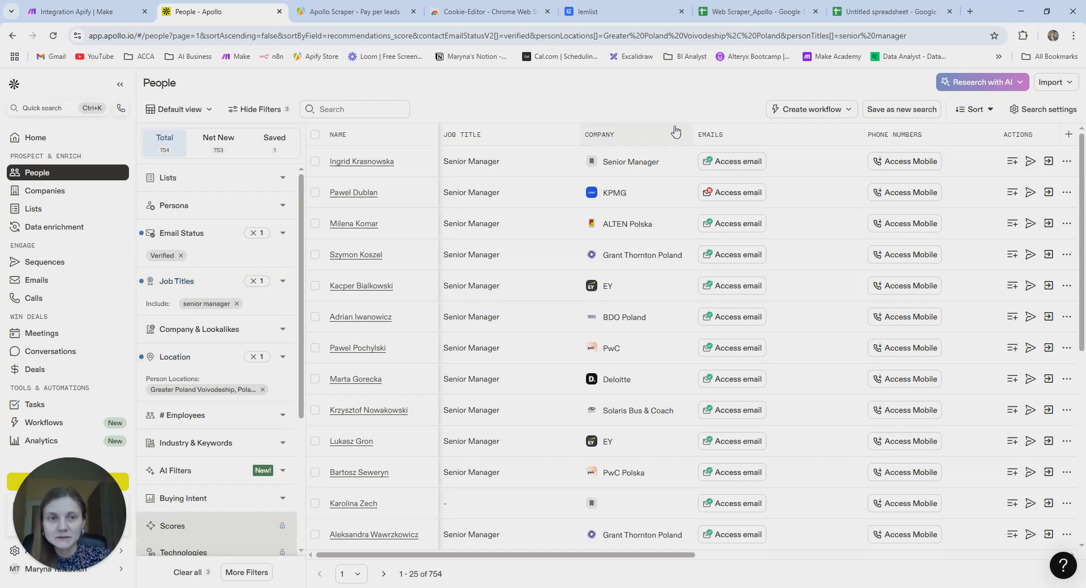
left_click(923, 38)
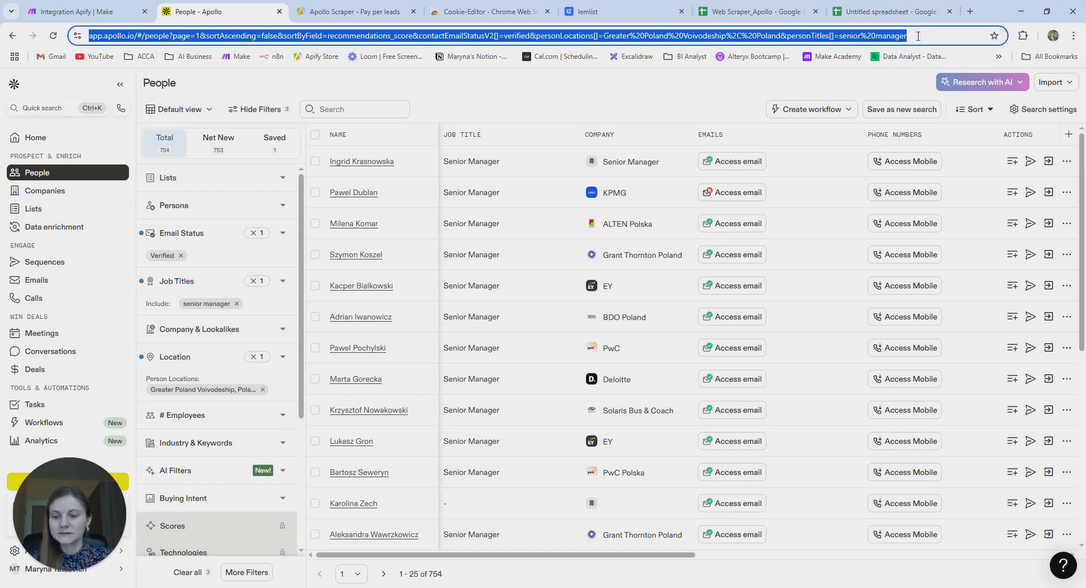
left_click(351, 11)
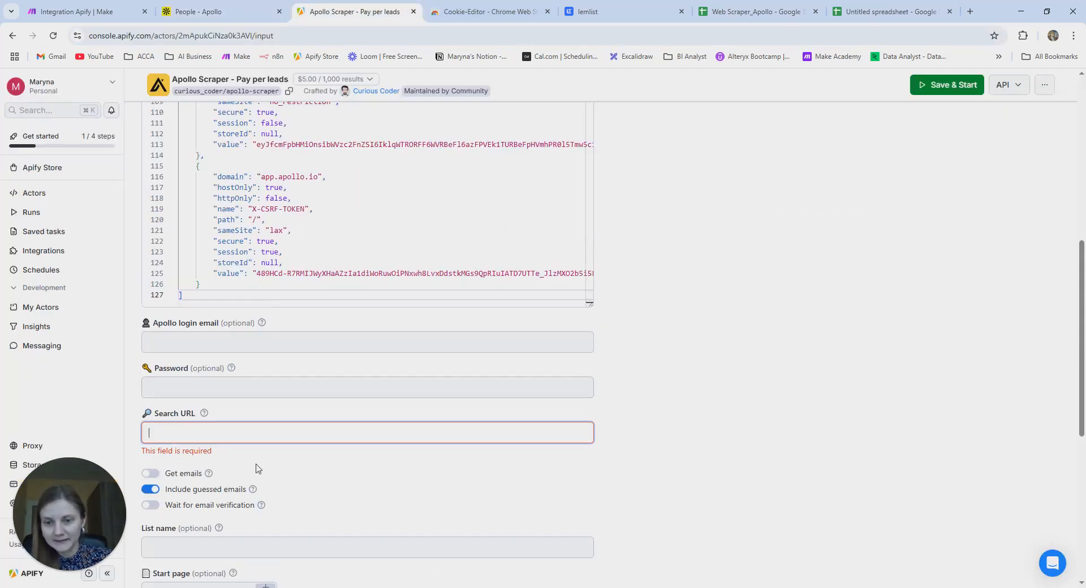
left_click(231, 433)
key("ctrl+v")
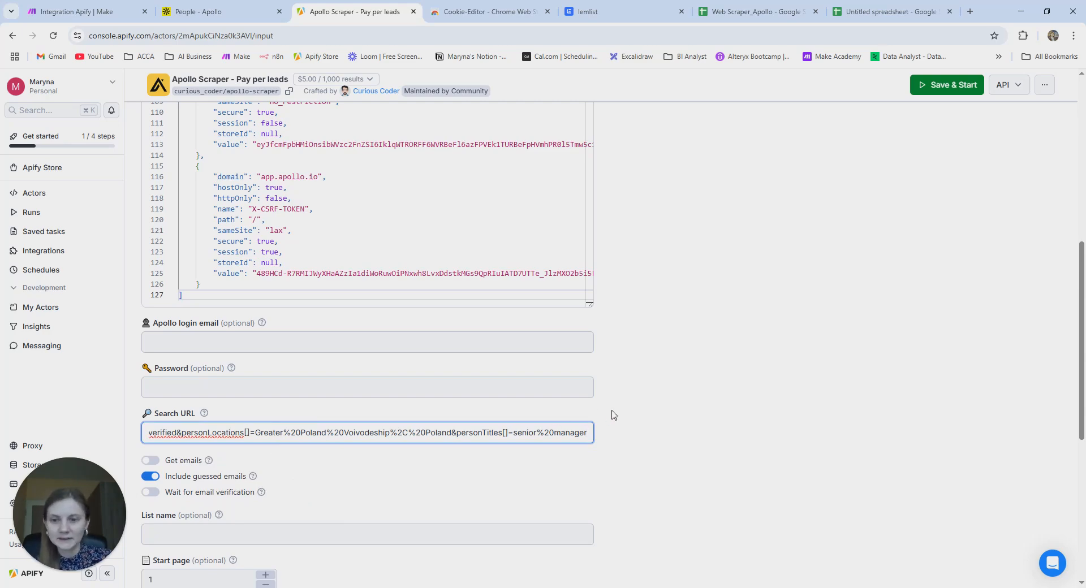
left_click(646, 413)
- Set Total number of records required to 5 and Save & Start the run
scroll(647, 414, "down", 3)
scroll(647, 414, "down", 1)
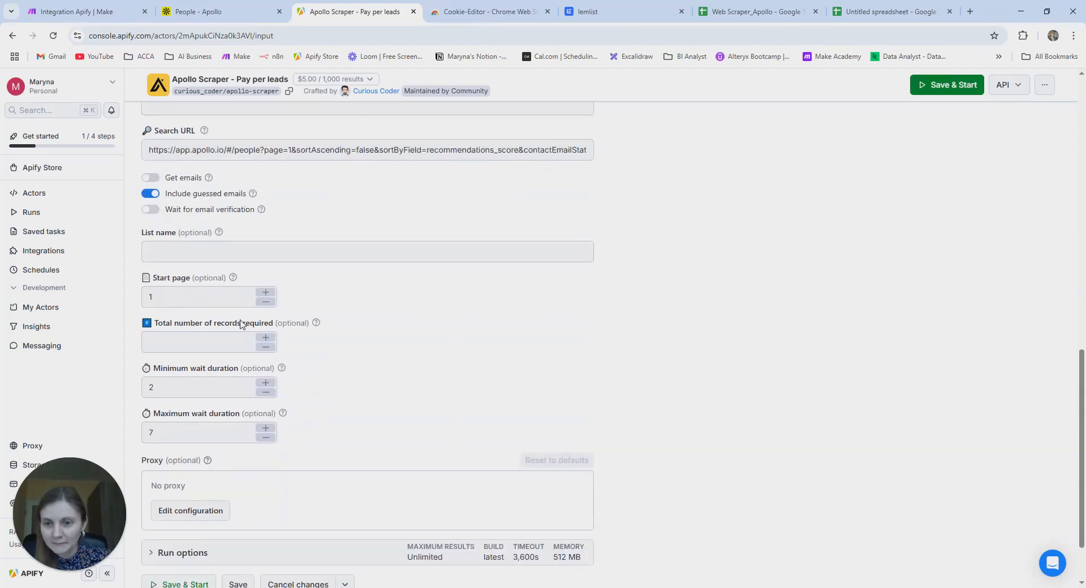
left_click(174, 348)
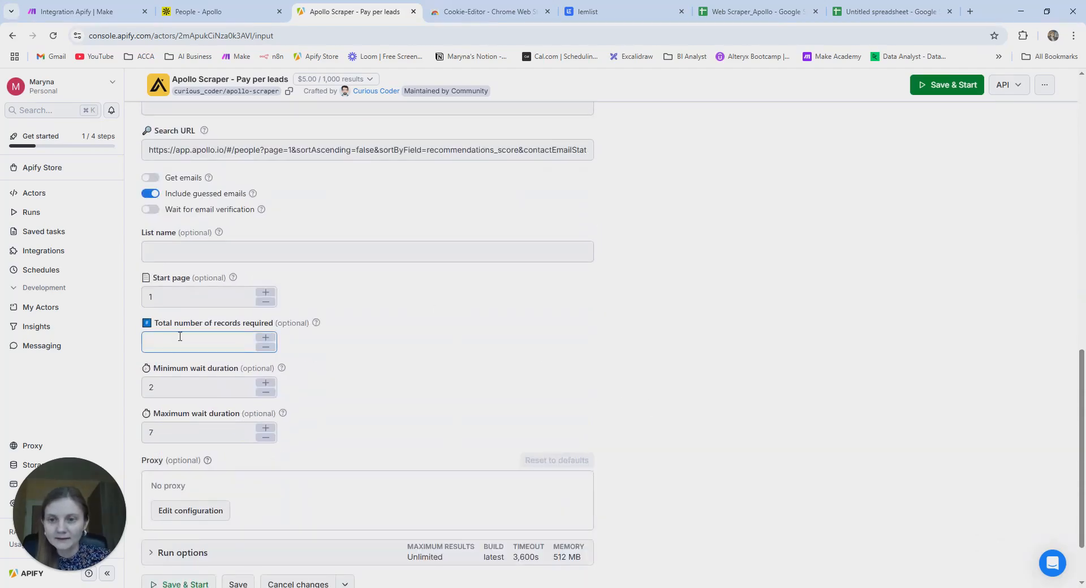
left_click(180, 336)
type("5")
left_click(389, 359)
scroll(389, 359, "down", 2)
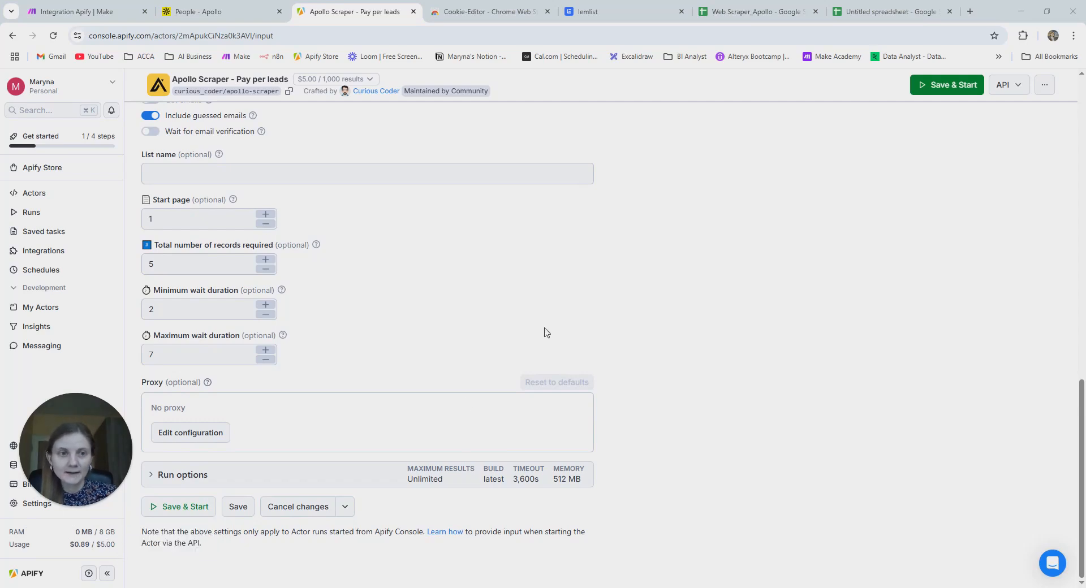
left_click(177, 510)
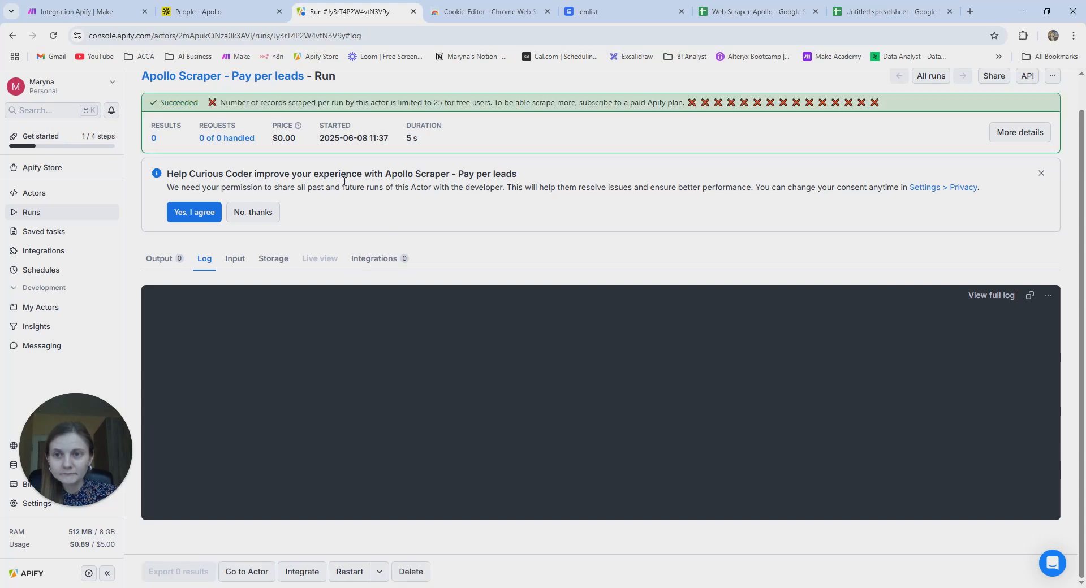
- Browse the run's 25 scraped Poznan leads in the Output table, checking the Log in between
scroll(258, 261, "up", 1)
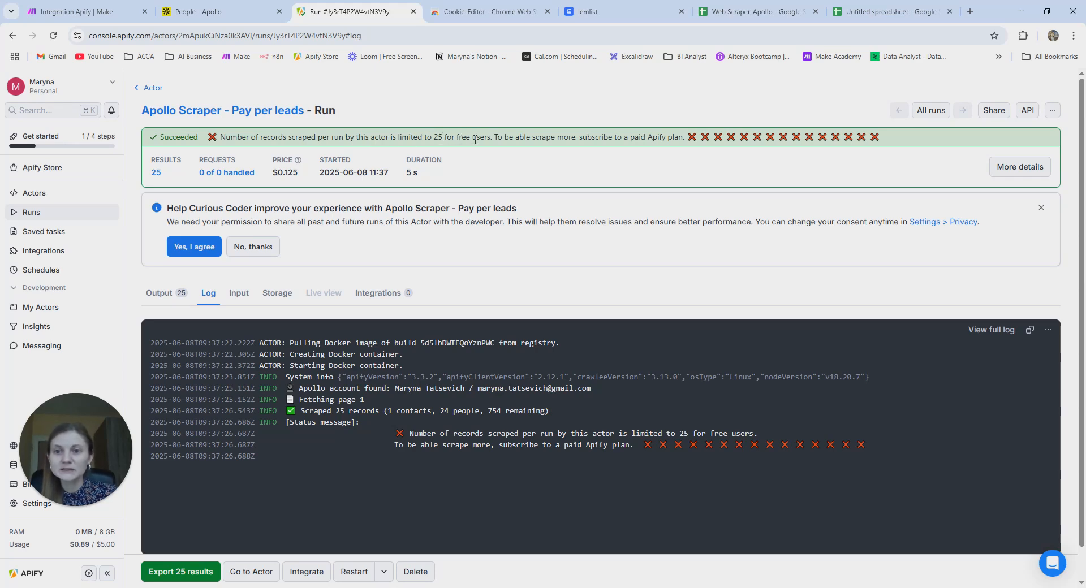
left_click(149, 303)
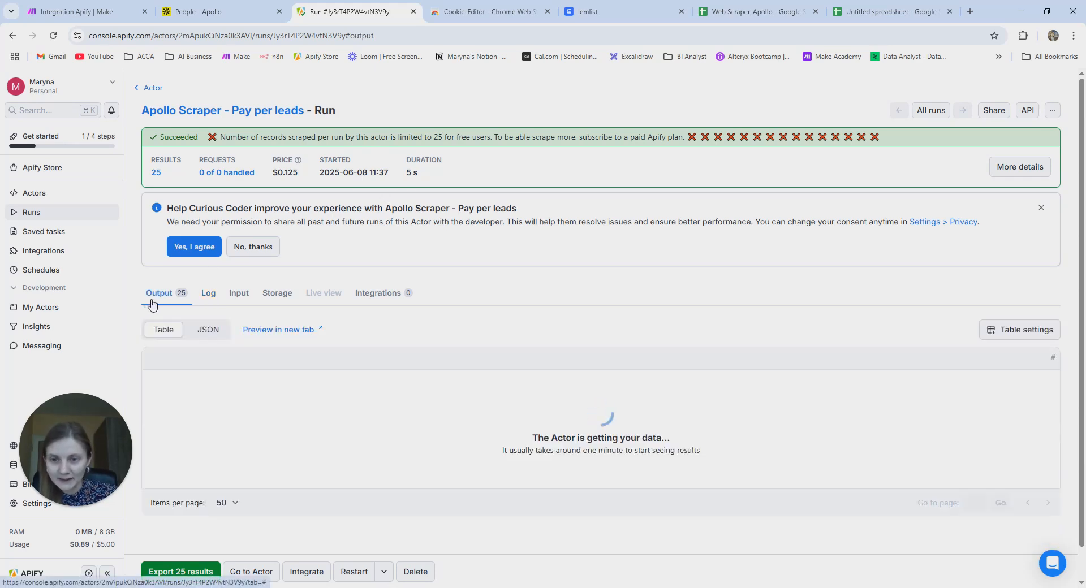
scroll(324, 355, "down", 10)
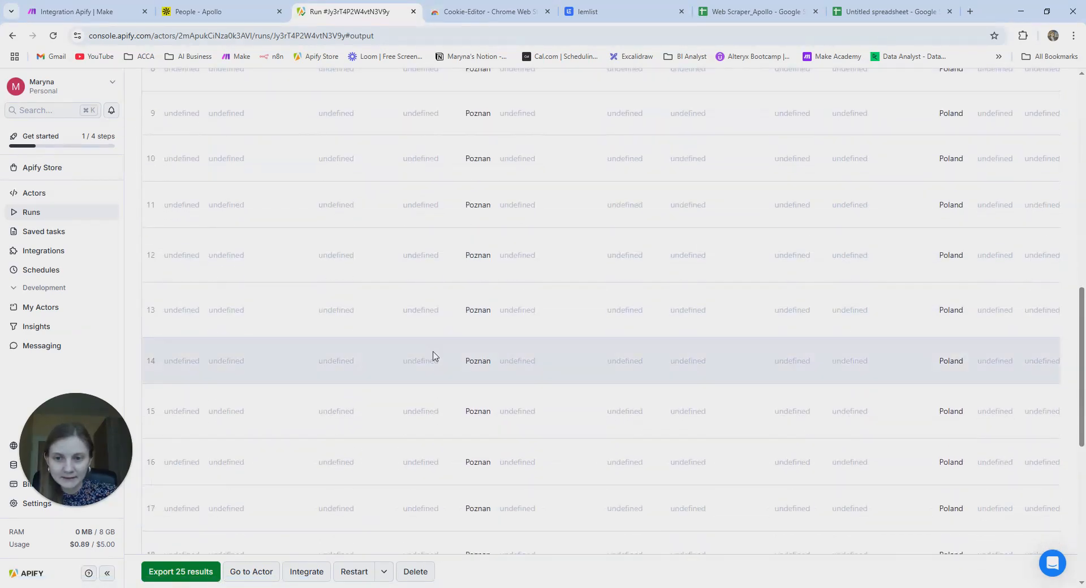
scroll(434, 352, "down", 6)
scroll(434, 356, "up", 15)
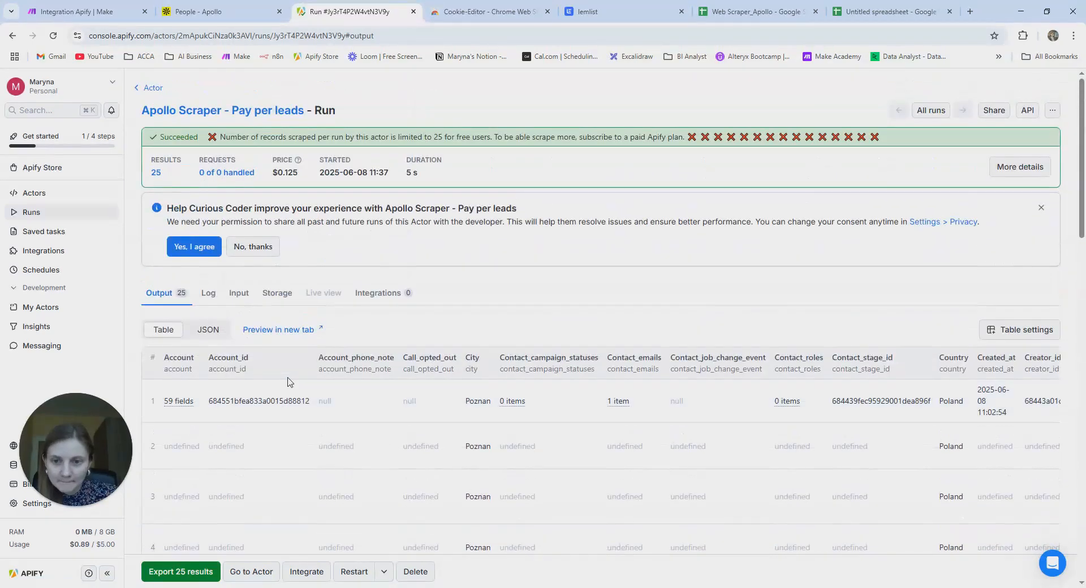
left_click(209, 293)
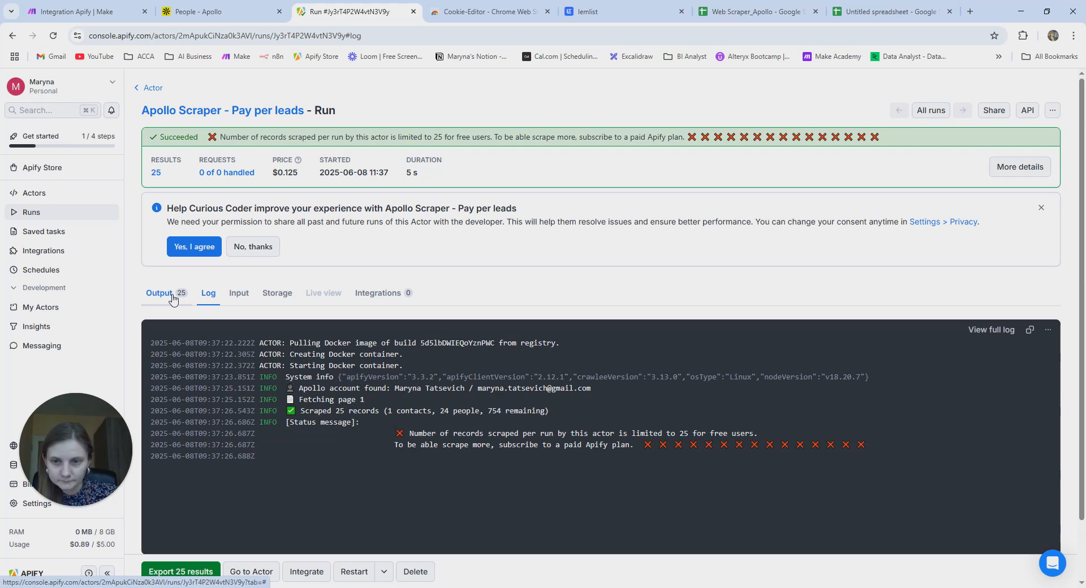
left_click(173, 299)
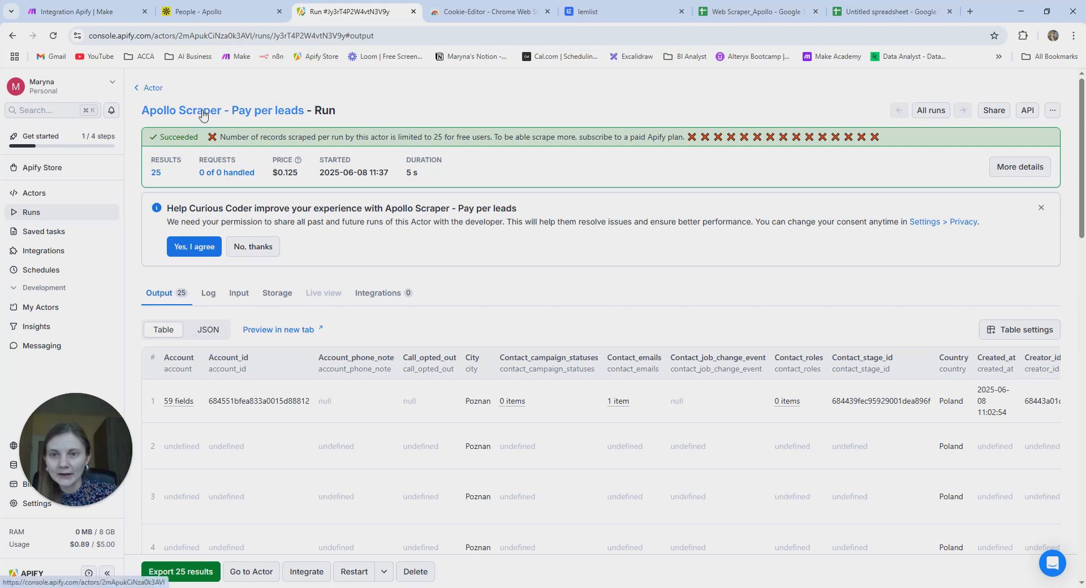
- Compare the Apify run against the Make Apify module's actor and connection lists
left_click(56, 8)
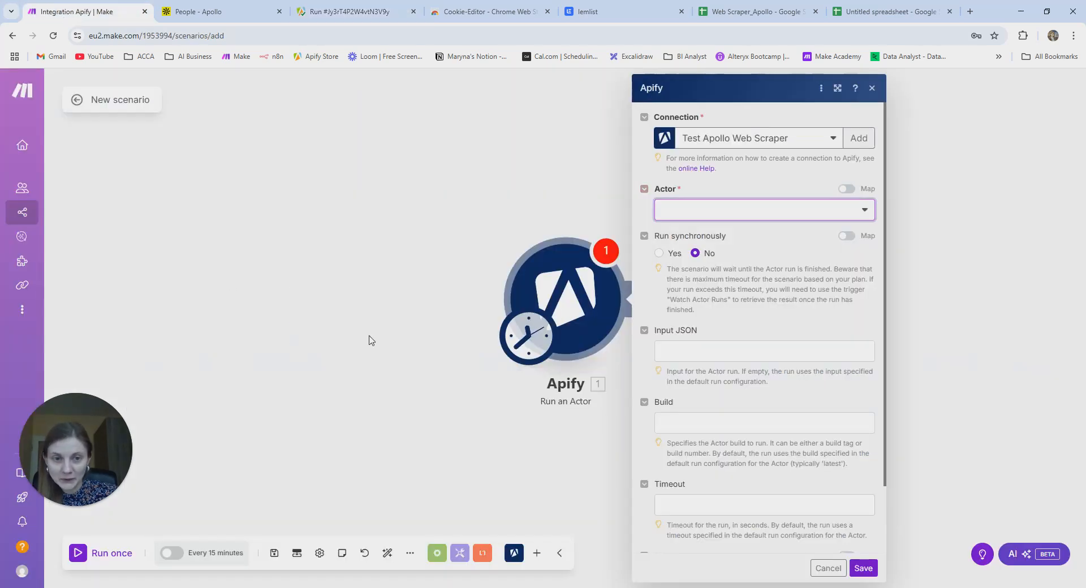
left_click(347, 13)
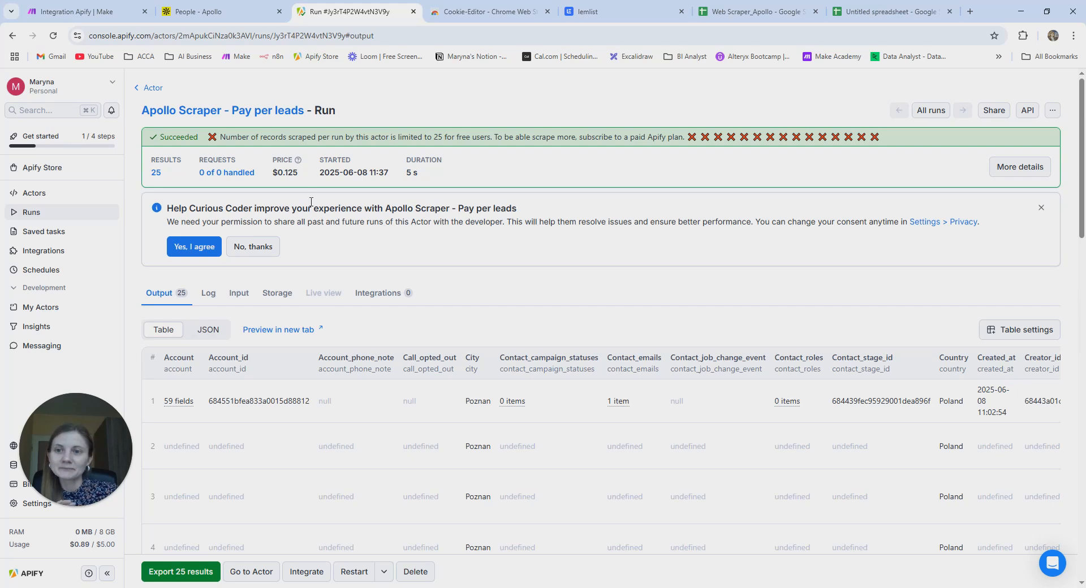
left_click(94, 13)
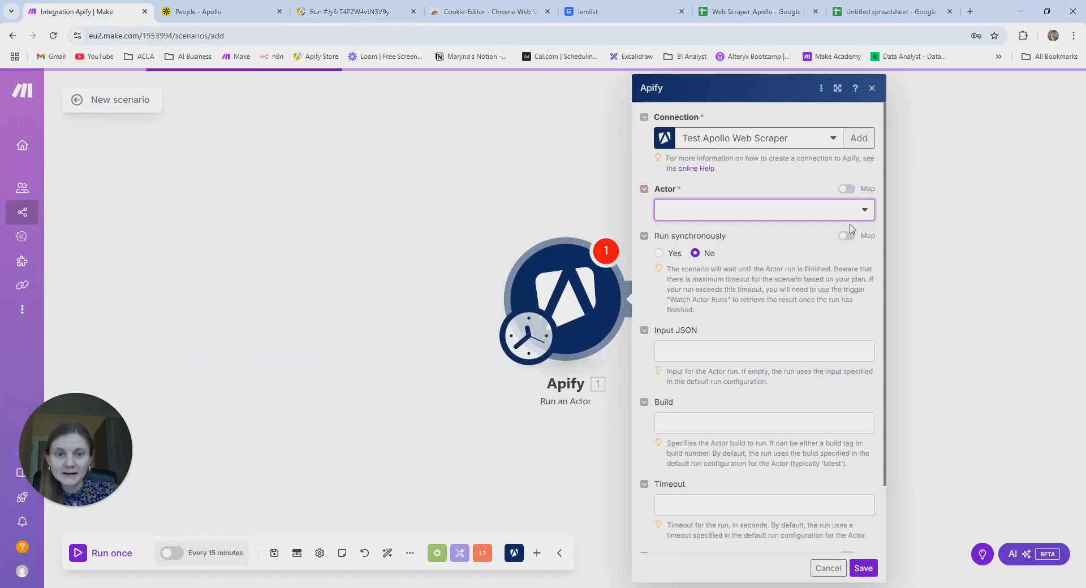
left_click(796, 216)
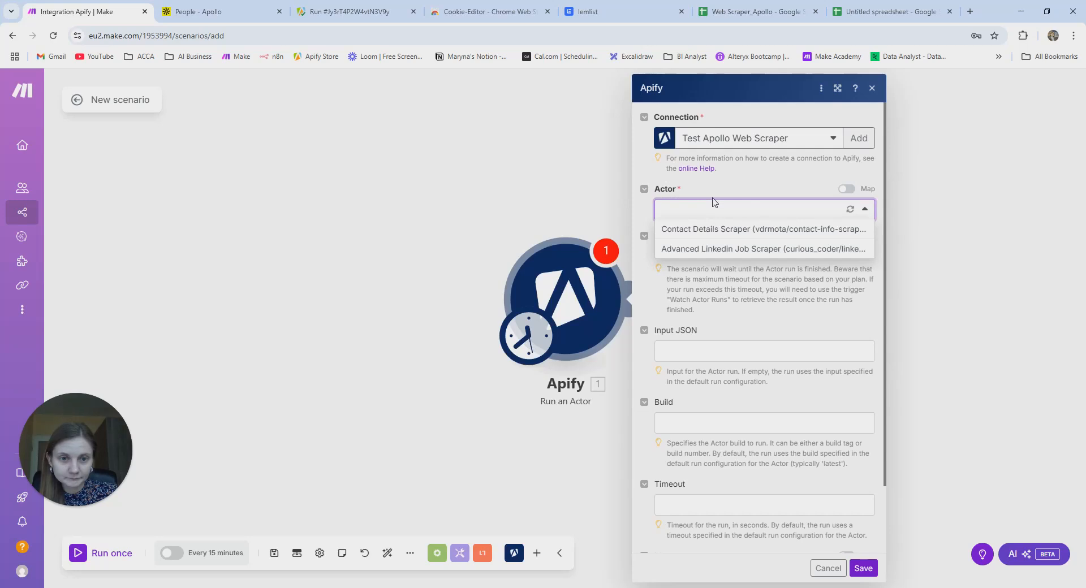
left_click(821, 160)
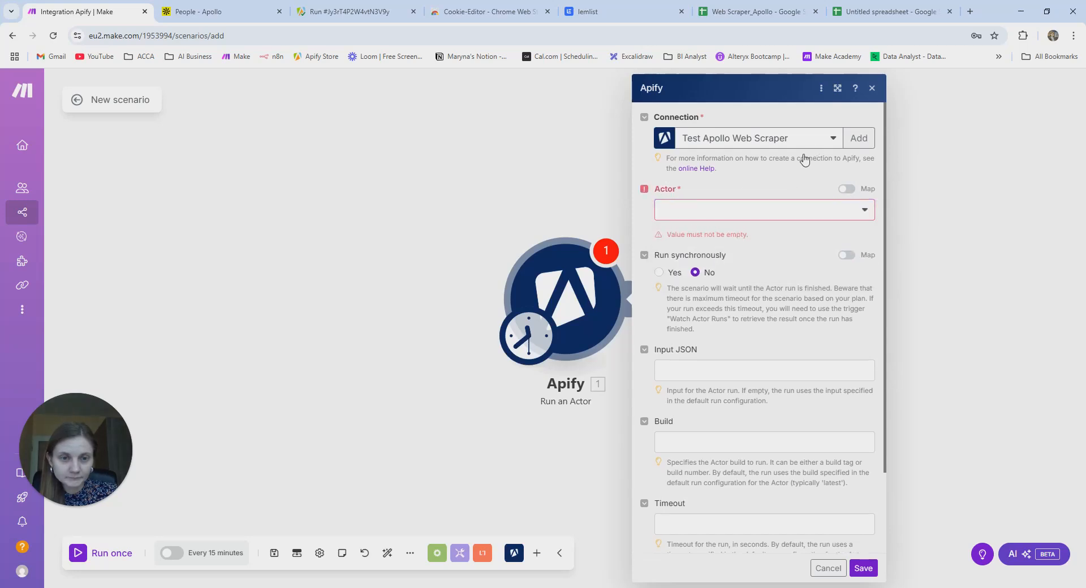
left_click(788, 145)
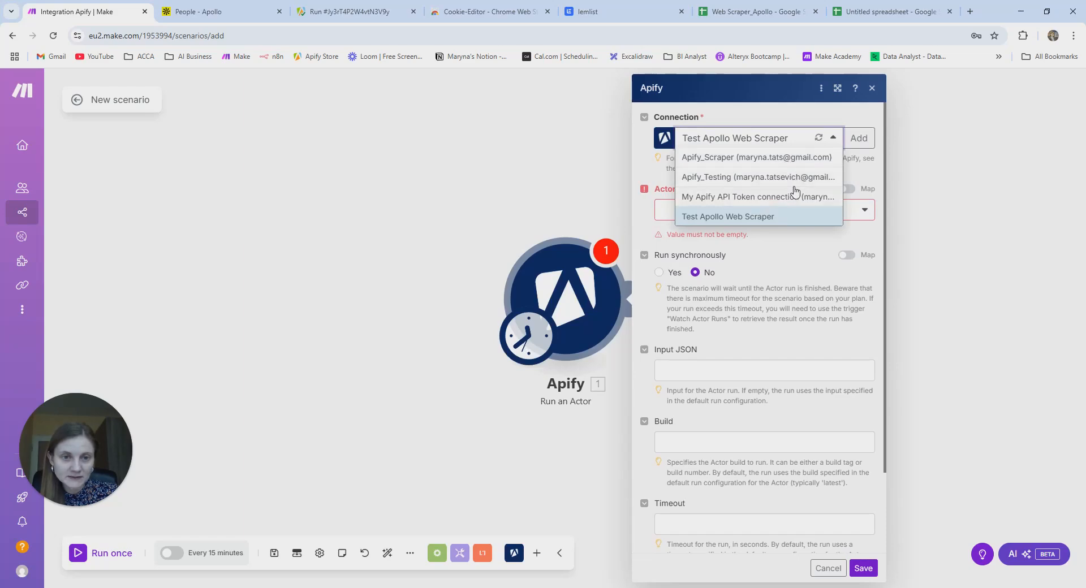
left_click(348, 12)
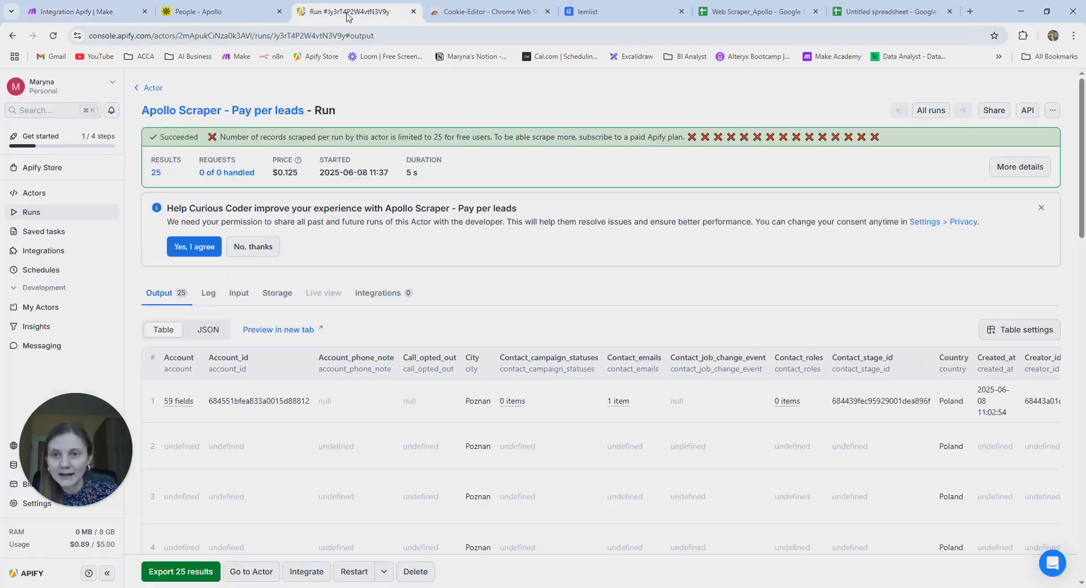
left_click(64, 13)
- Switch the Apify module to the Apify_Scraper connection and map the Actor as a typed ID
left_click(814, 141)
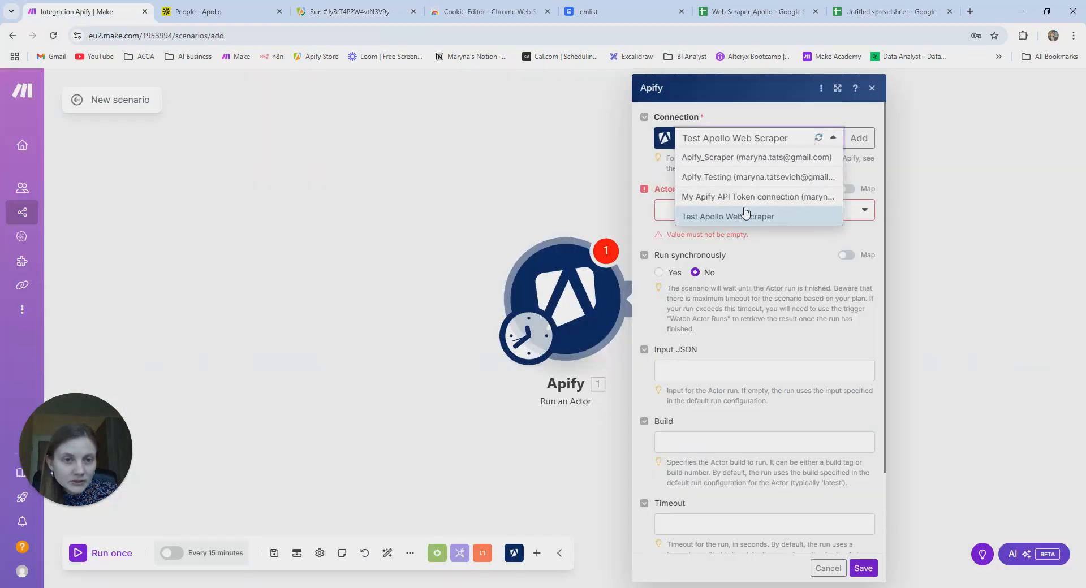
left_click(748, 159)
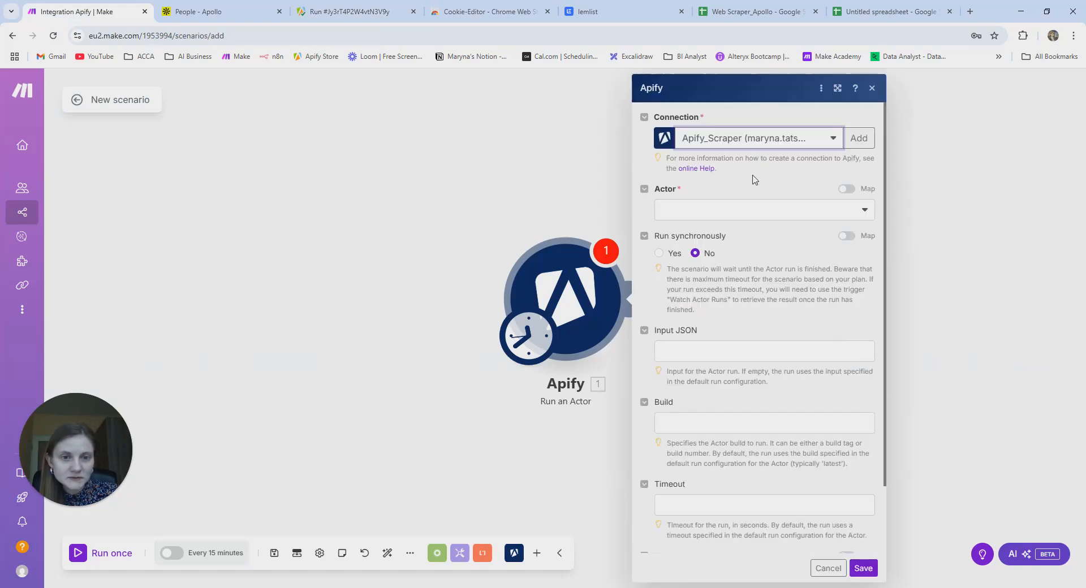
left_click(782, 217)
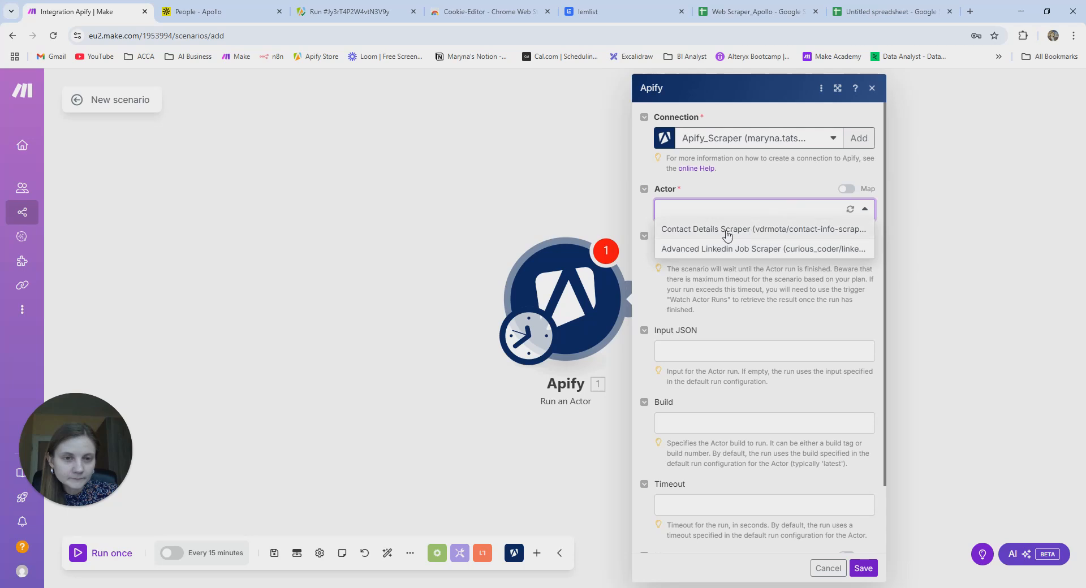
left_click(771, 235)
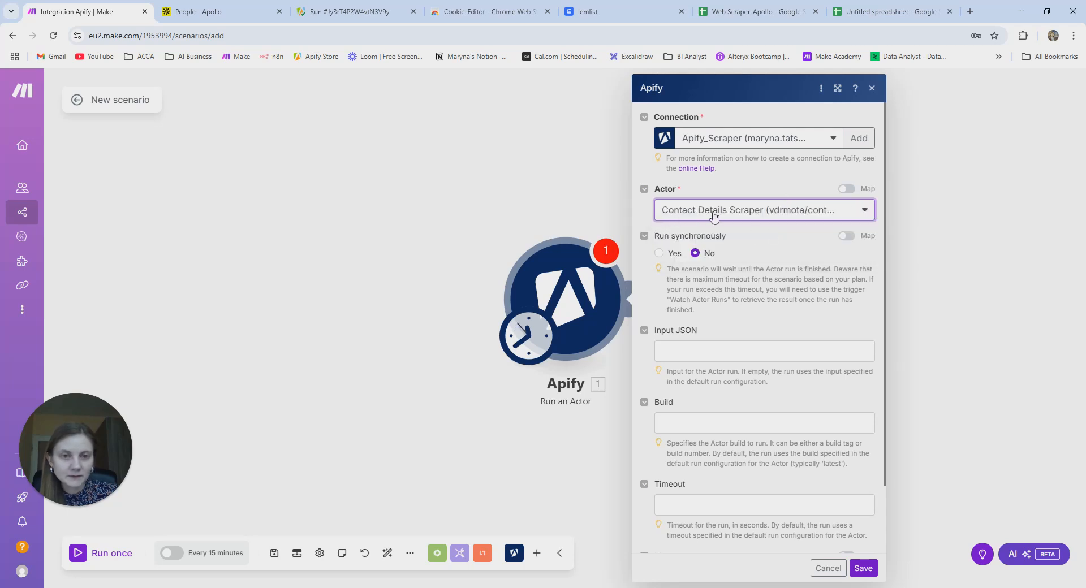
left_click(851, 191)
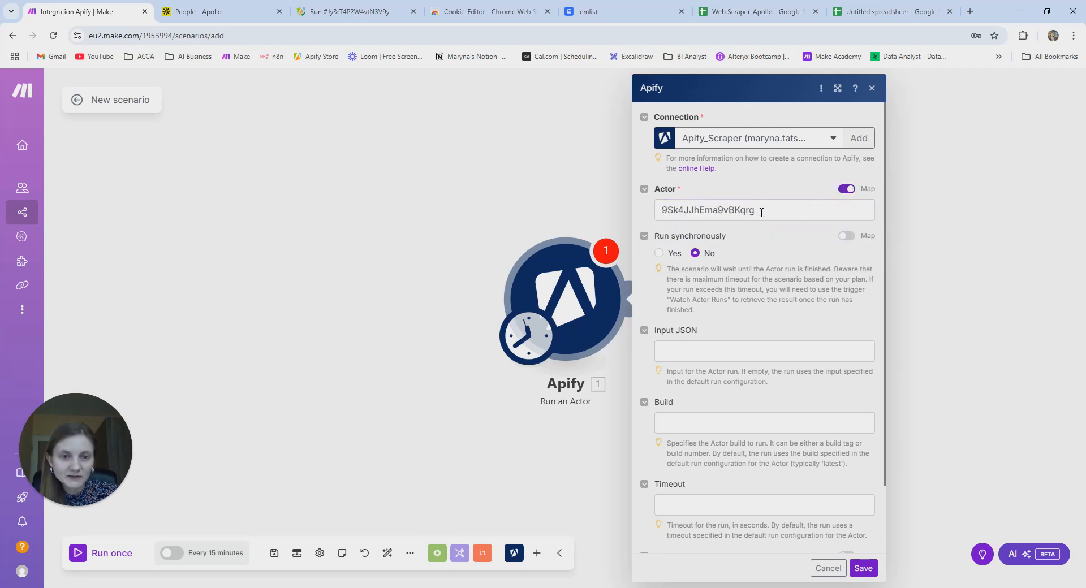
left_click(342, 12)
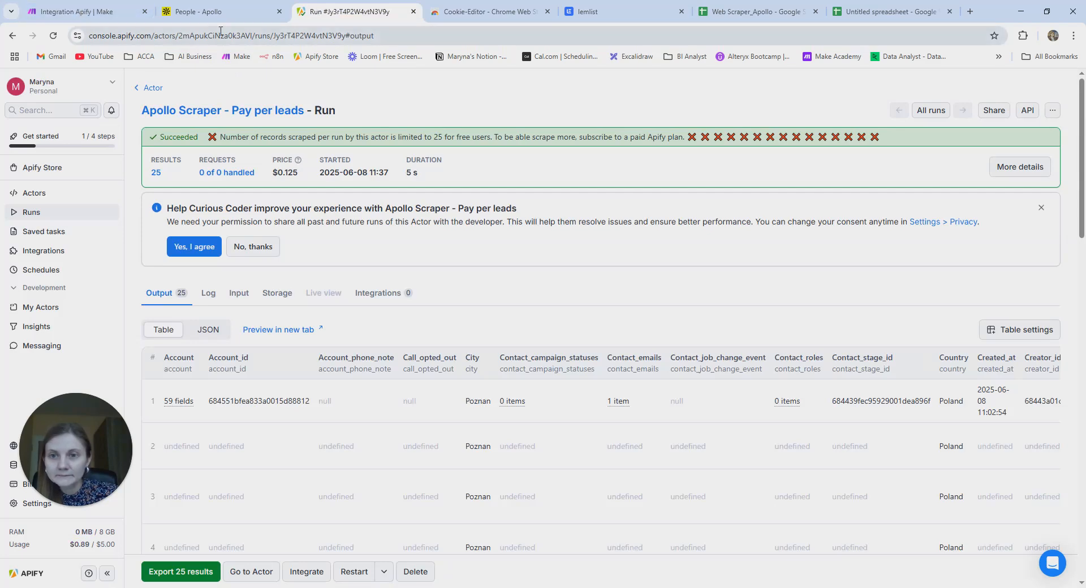
- Copy the actor ID from the Apify page address and paste it over Make's Actor value
left_click(255, 35)
left_click(245, 36)
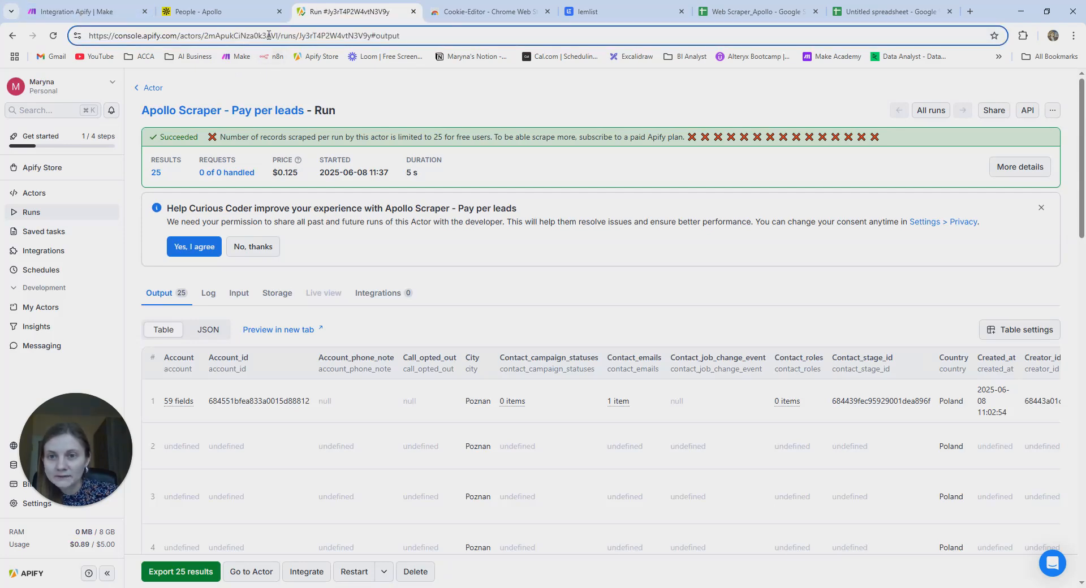
left_click_drag(278, 38, 201, 42)
key("ctrl+c")
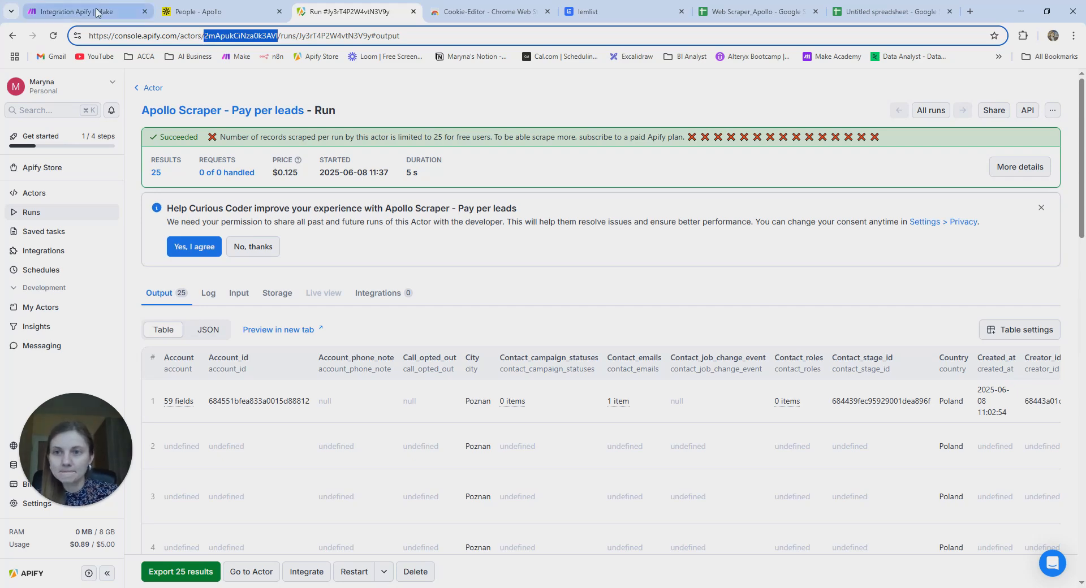
left_click(79, 11)
left_click(722, 210)
double_click(739, 220)
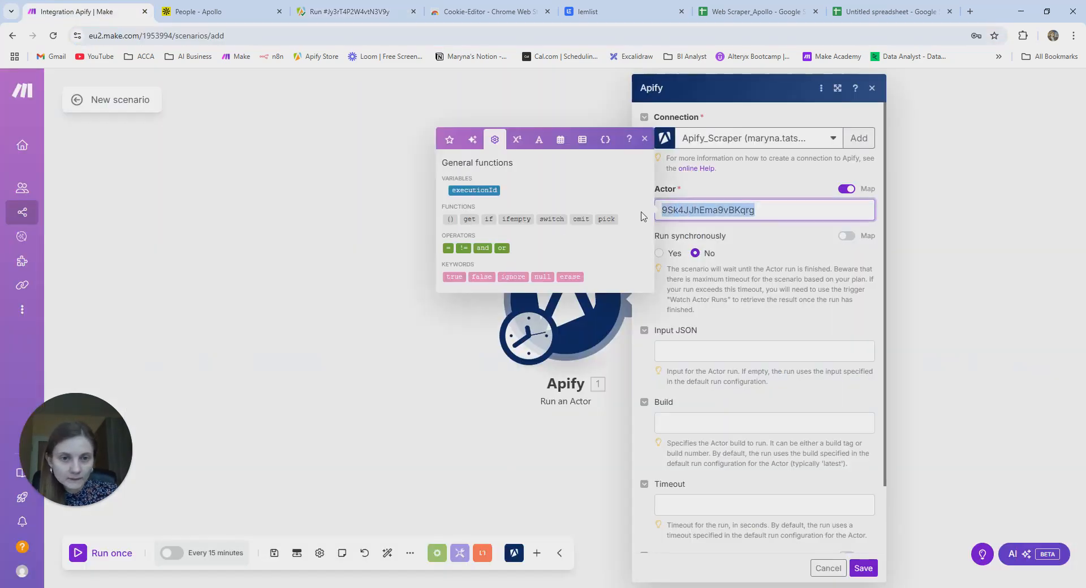
key("ctrl+v")
left_click(765, 237)
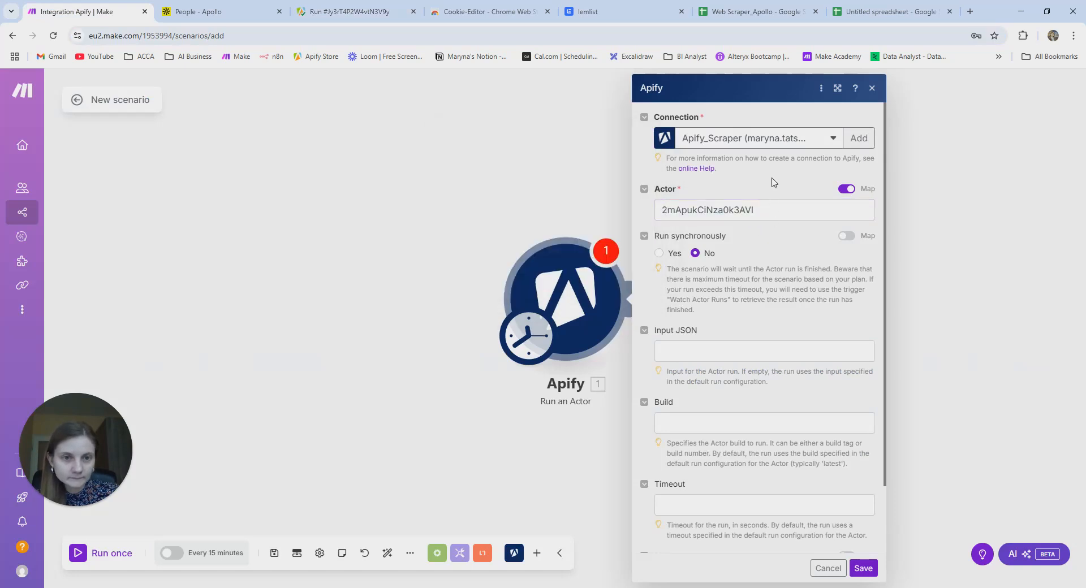
- Keep the Apify_Scraper connection, re-toggle mapping, and paste actor ID 2mApukCiNza0k3AVI again
left_click(784, 147)
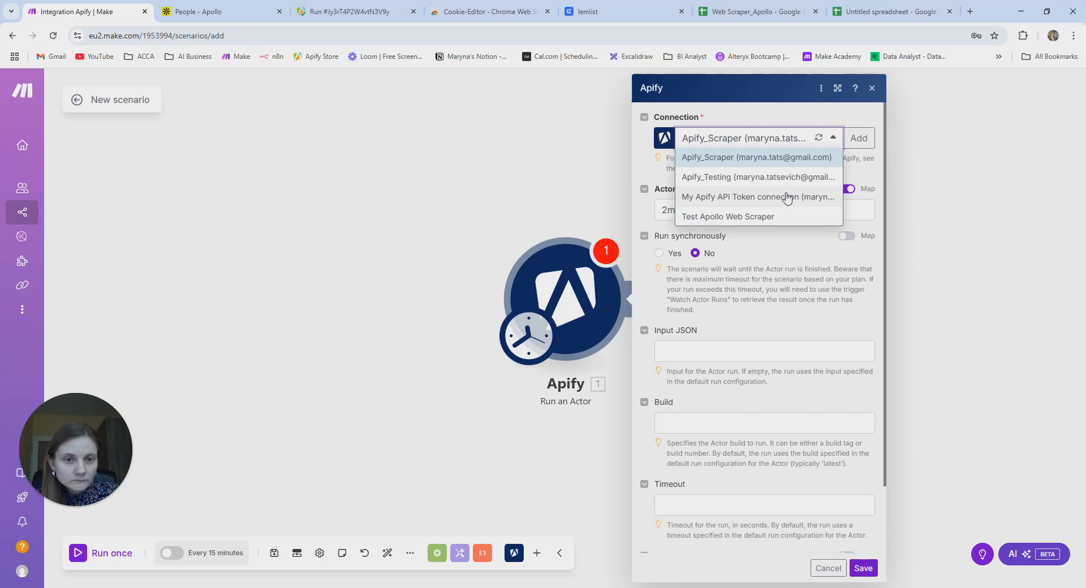
left_click(814, 157)
left_click(847, 190)
left_click(847, 189)
left_click(846, 212)
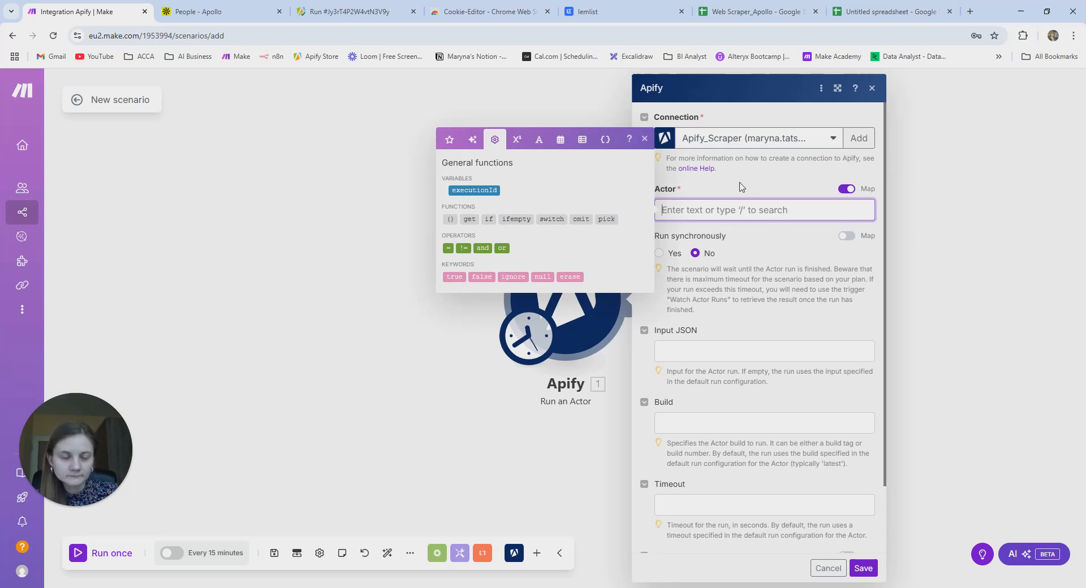
key("ctrl+v")
left_click(773, 252)
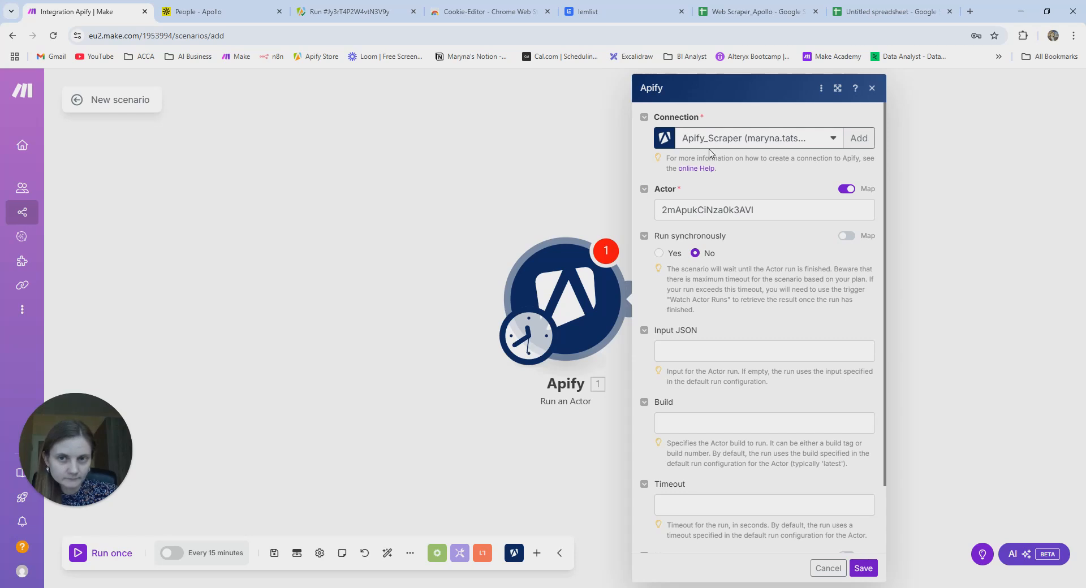
- Set Run synchronously to Yes in the Apify Run an Actor module
left_click(659, 253)
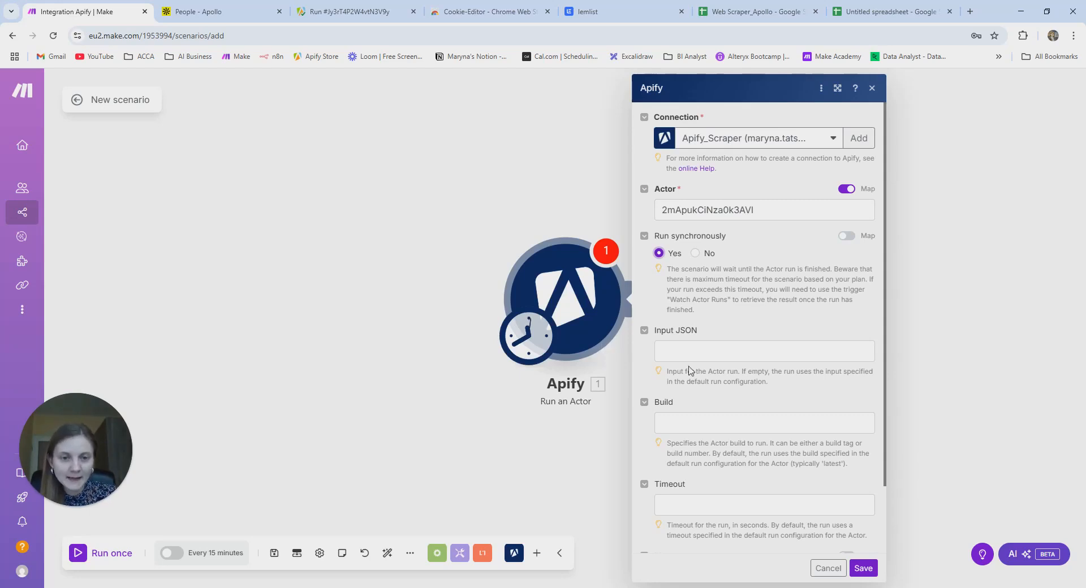
scroll(689, 370, "down", 2)
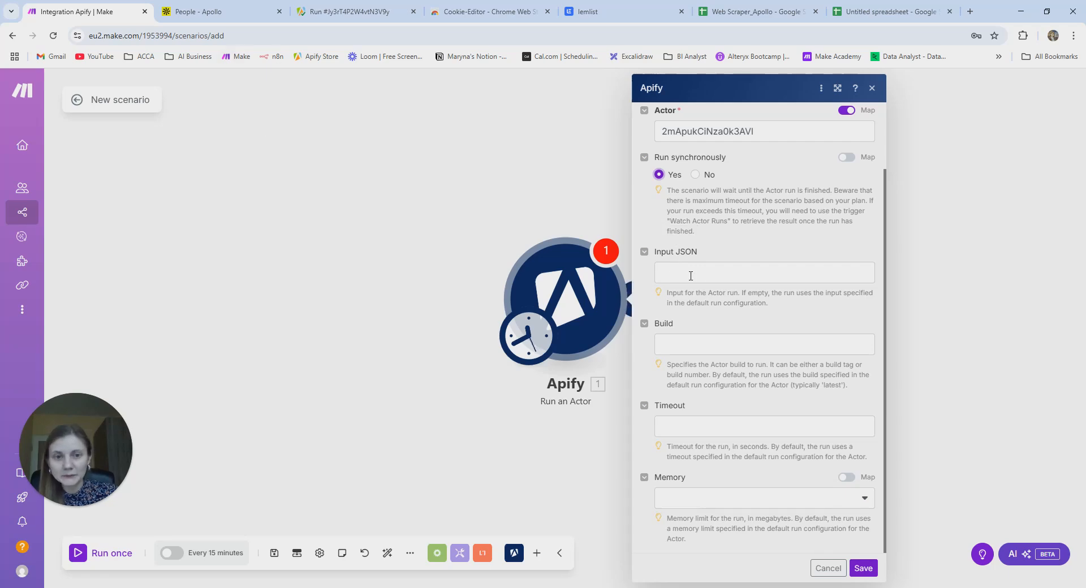
- Open the Apollo Scraper actor's input in JSON view and select the whole input
left_click(347, 13)
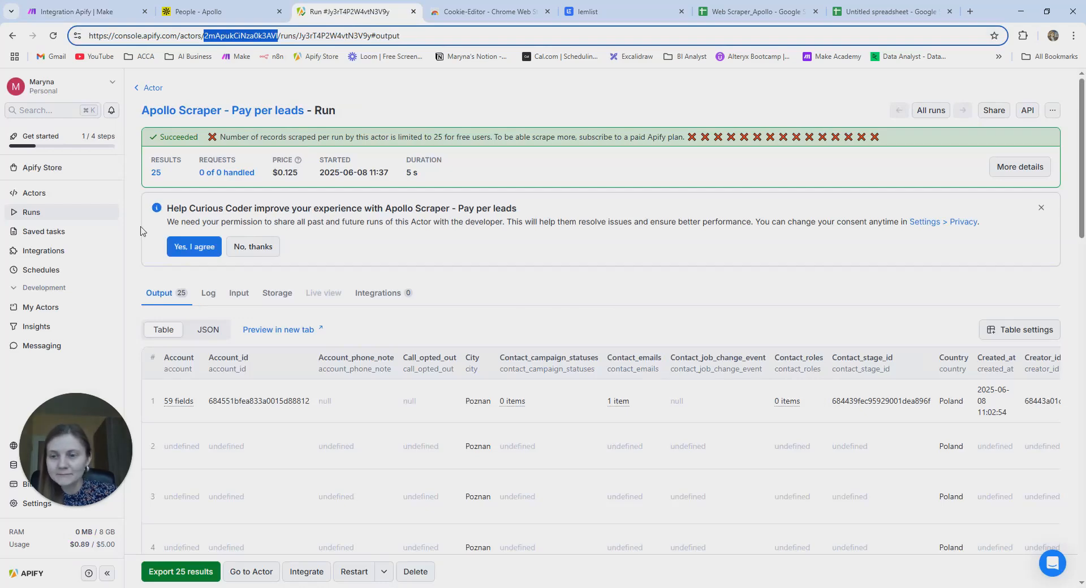
left_click(45, 193)
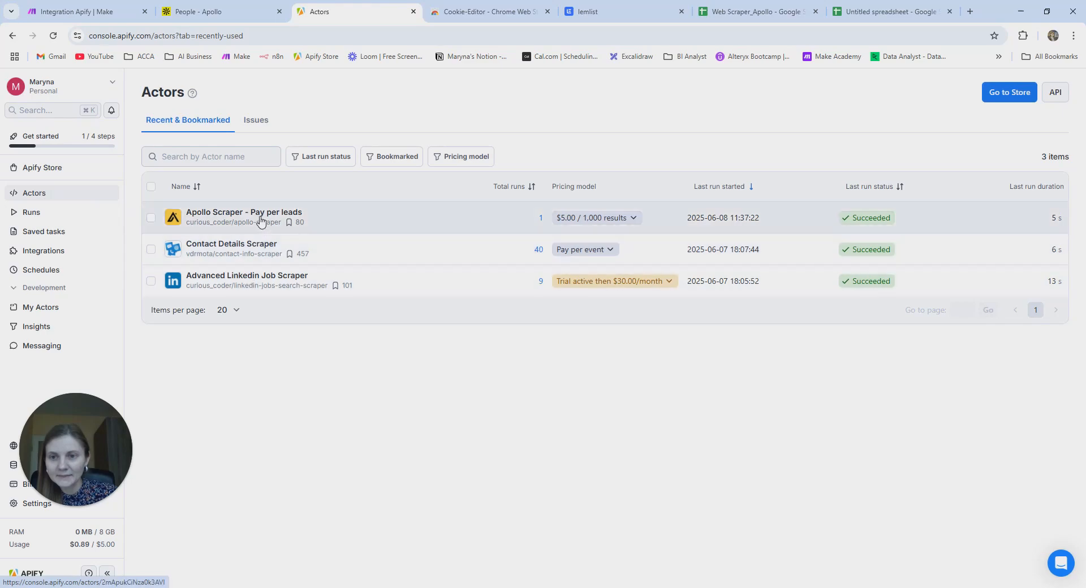
left_click(266, 215)
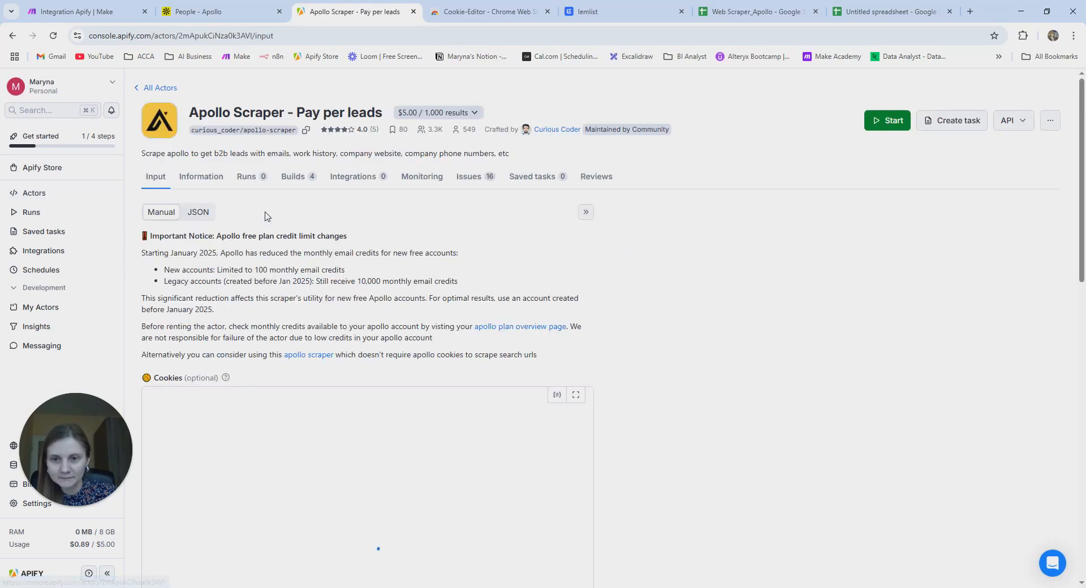
left_click(199, 215)
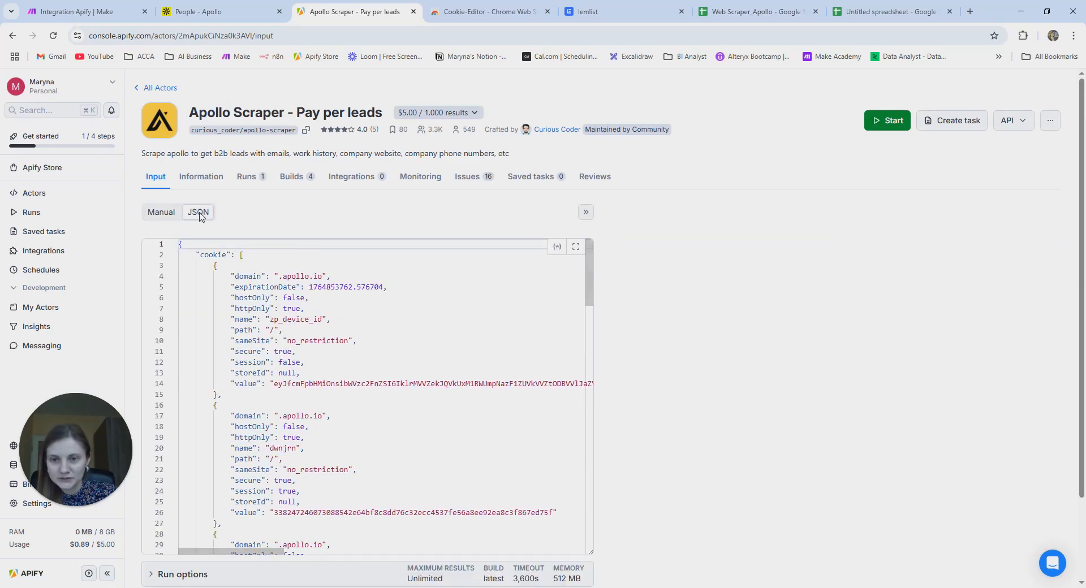
left_click(426, 296)
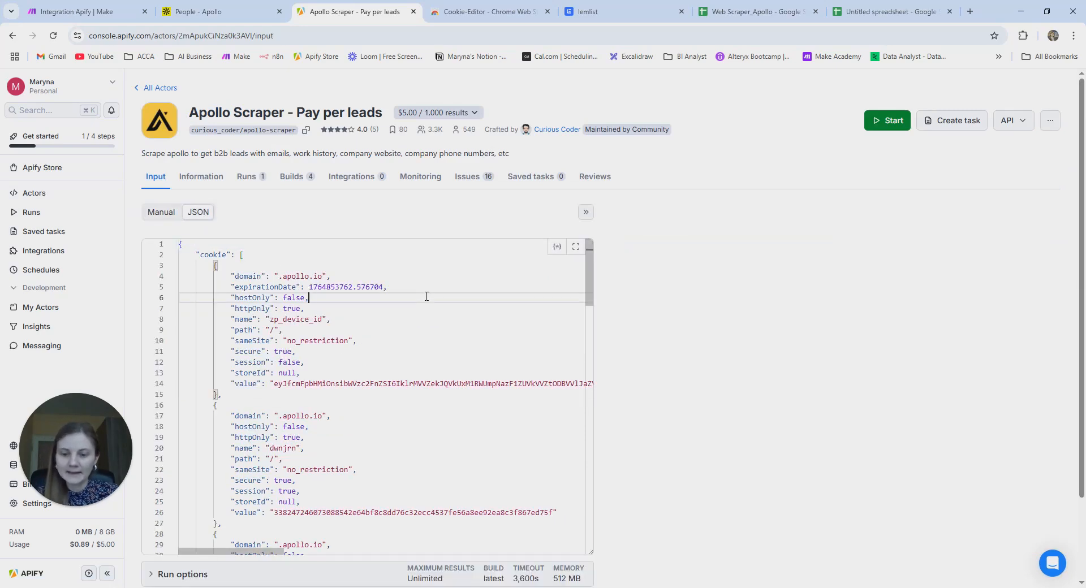
key("ctrl+a")
scroll(427, 296, "down", 15)
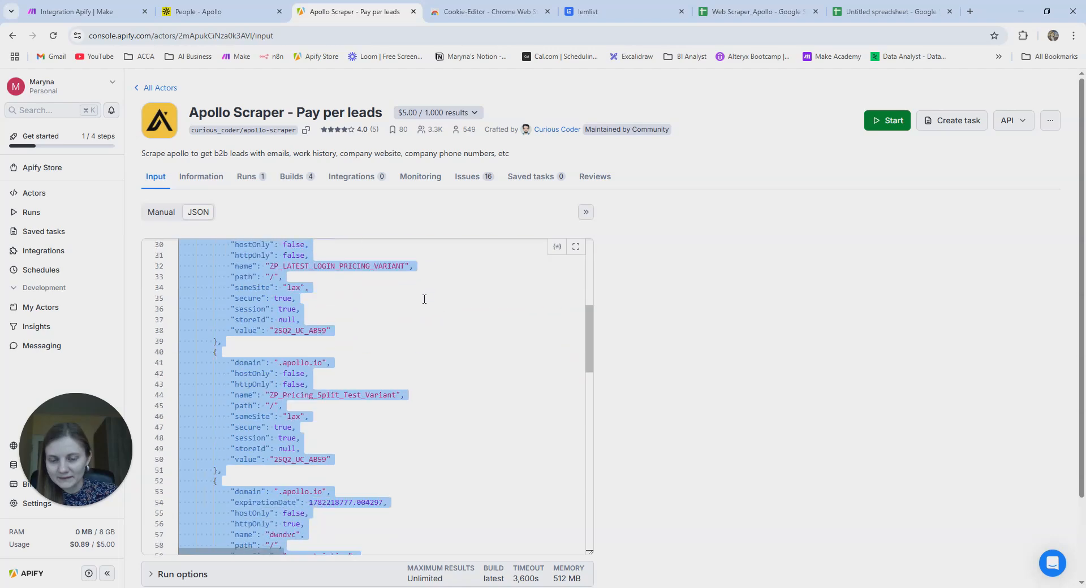
scroll(421, 302, "down", 5)
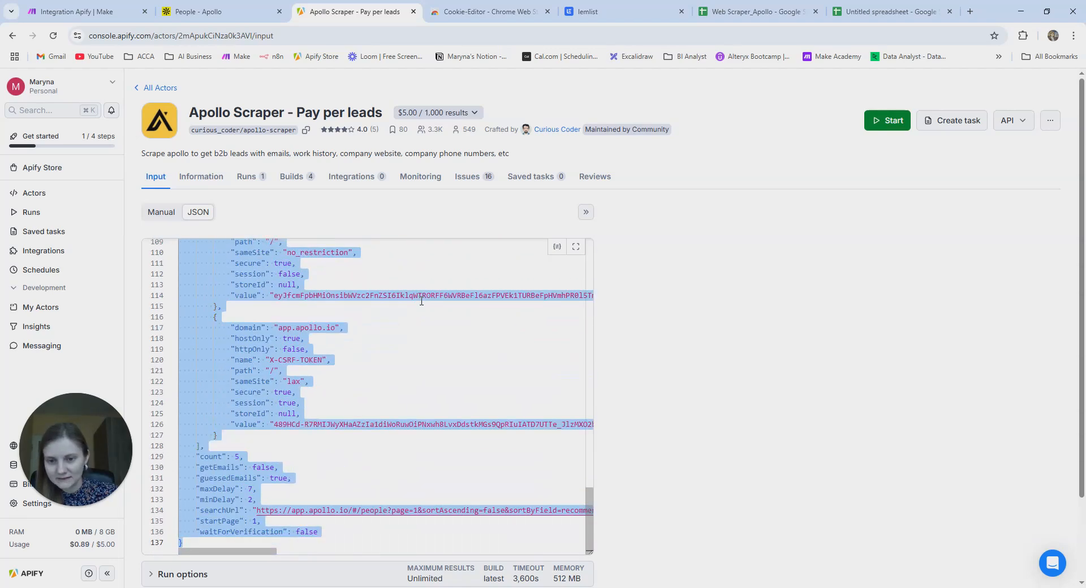
left_click(77, 8)
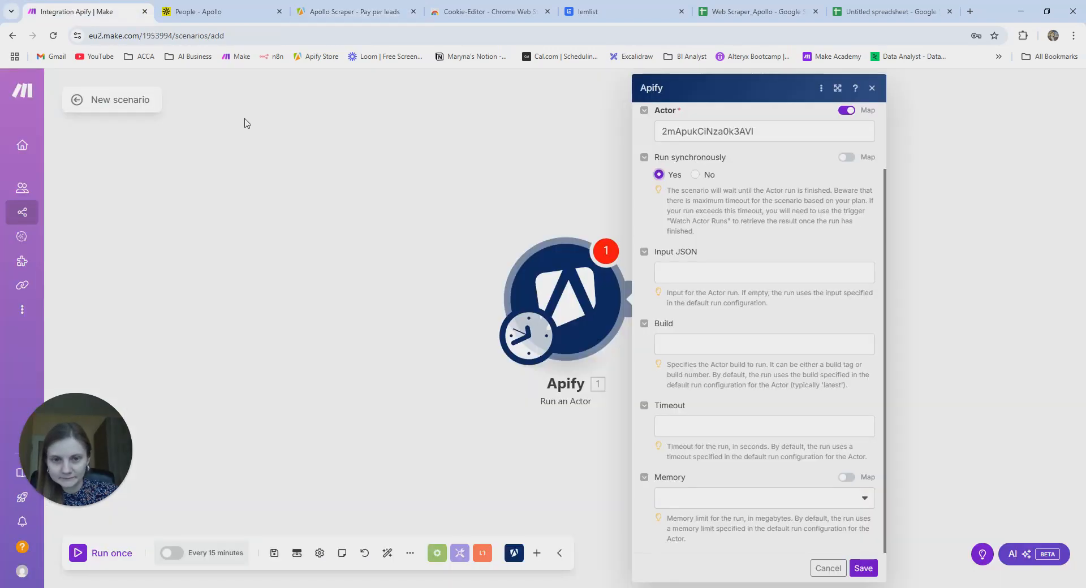
- Paste the Apollo Scraper JSON (count 5, people-search URL) into Input JSON and save the module
left_click(686, 271)
key("ctrl+v")
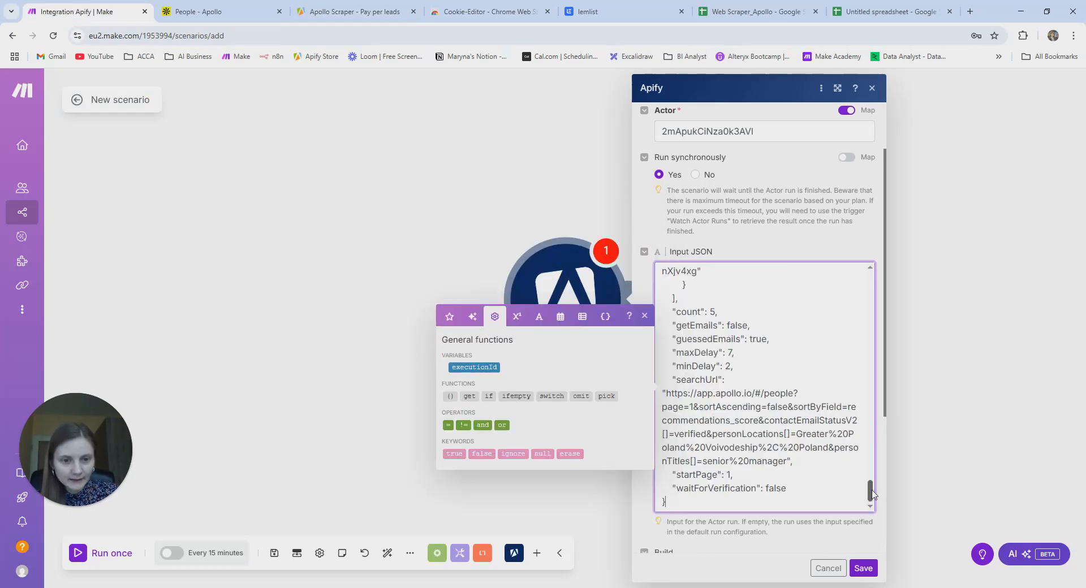
mouse_move(870, 491)
left_mouse_down()
mouse_move(871, 375)
mouse_move(876, 504)
left_mouse_up()
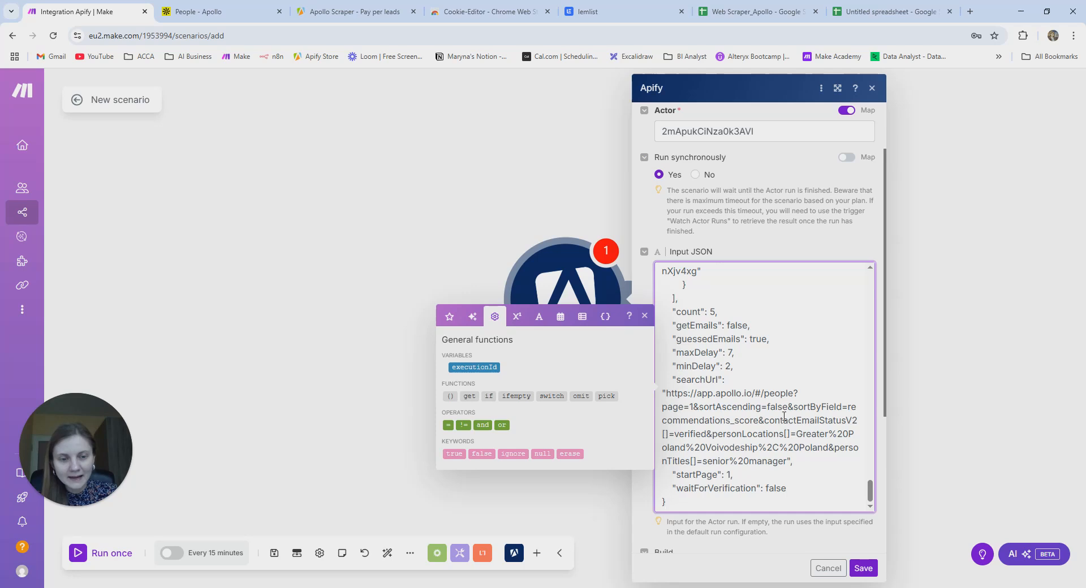
left_click_drag(687, 314, 719, 310)
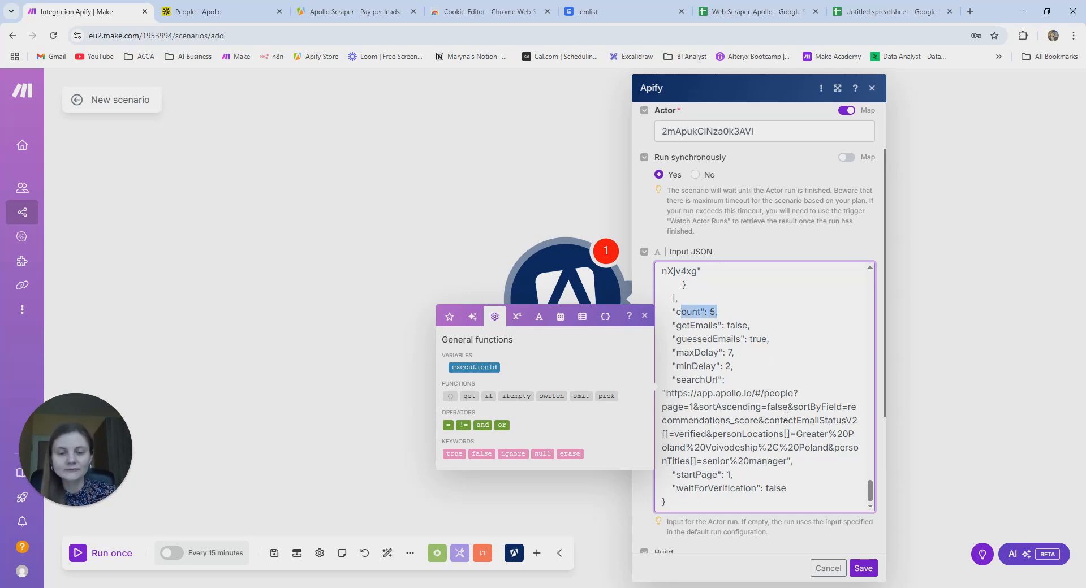
left_click(792, 535)
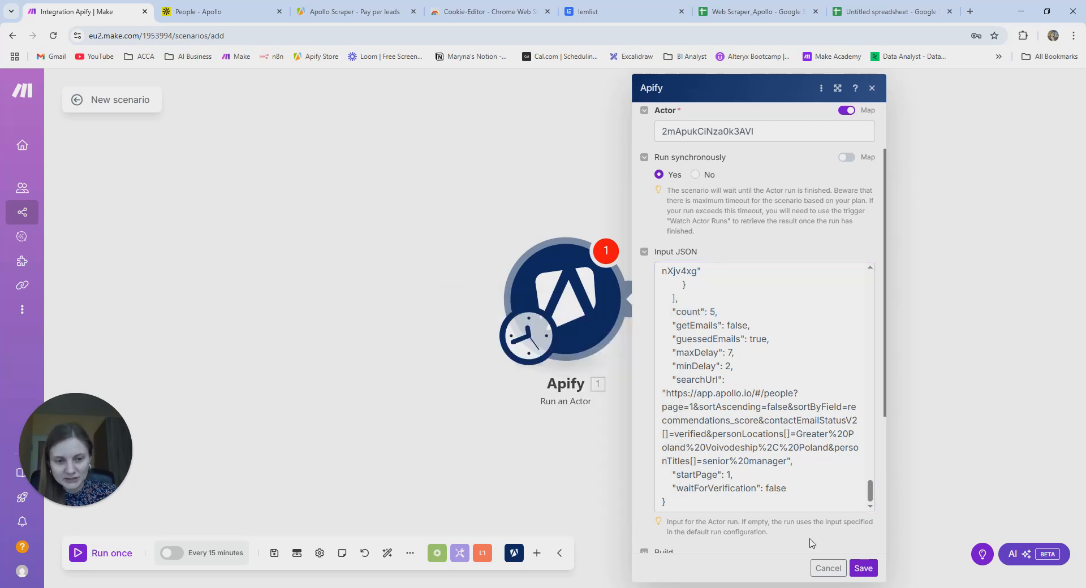
left_click(864, 568)
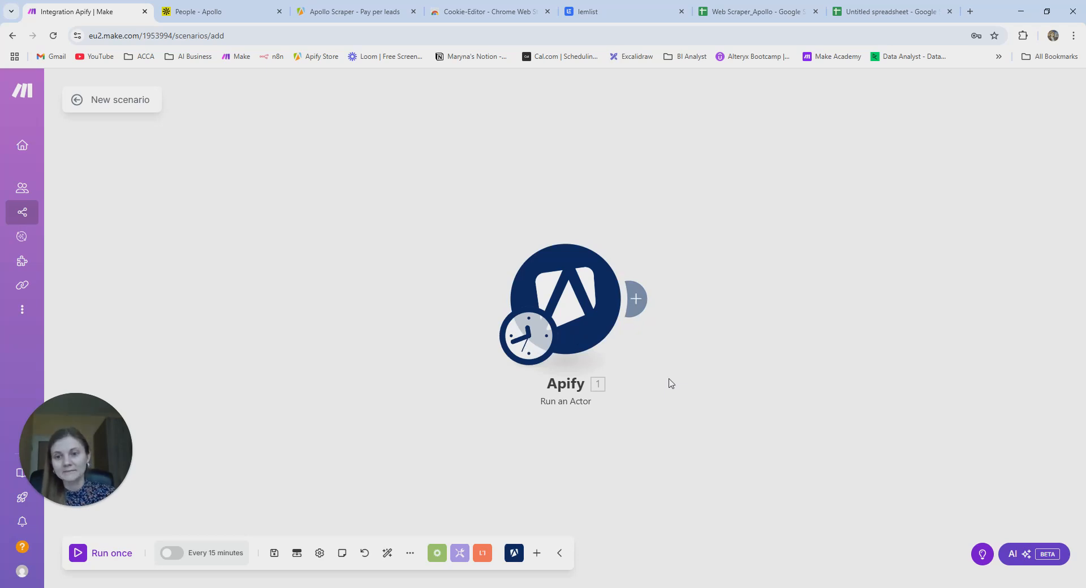
- Add an Apify Get Dataset Items module after the Run an Actor module
left_click(639, 300)
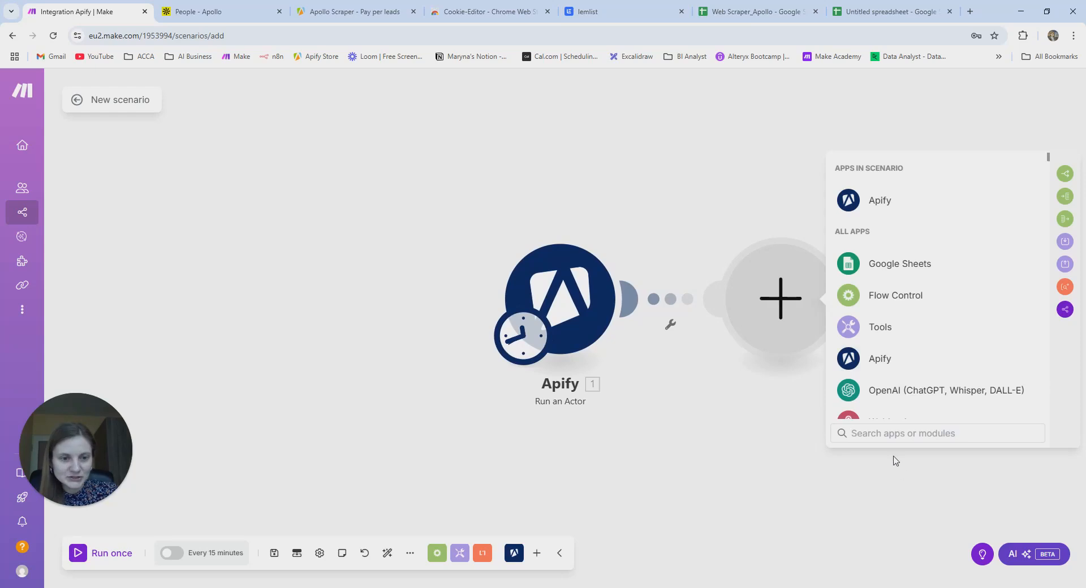
type("get")
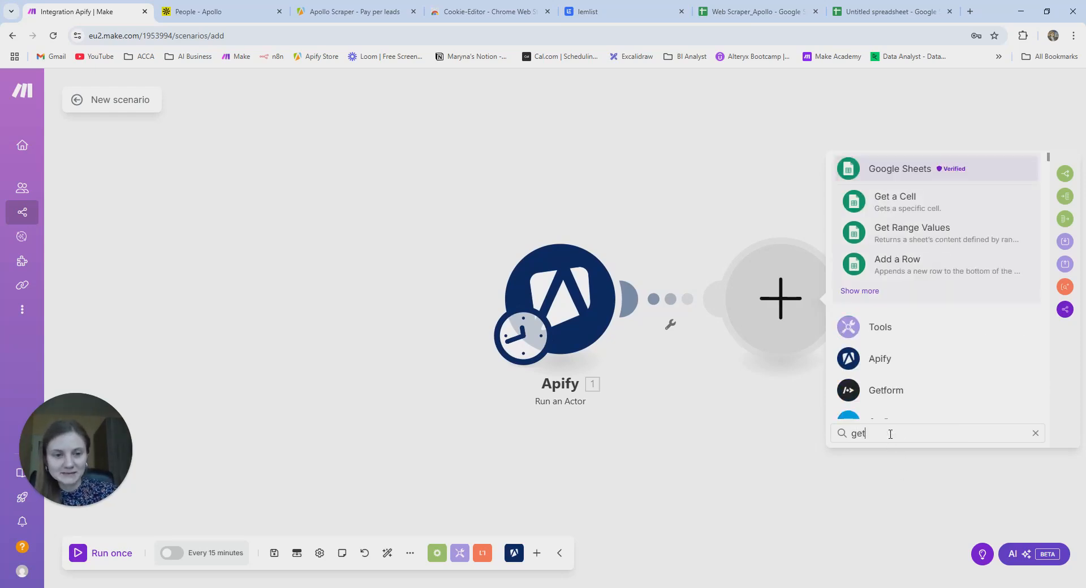
key("BackSpace")
key("BackSpace")
key("BackSpace")
type("apif")
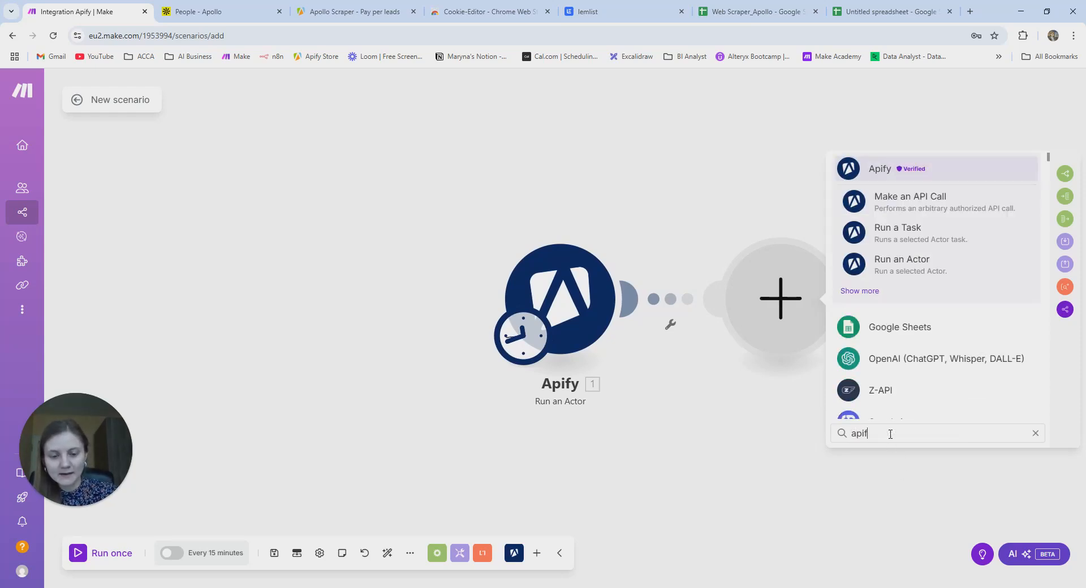
type("y get")
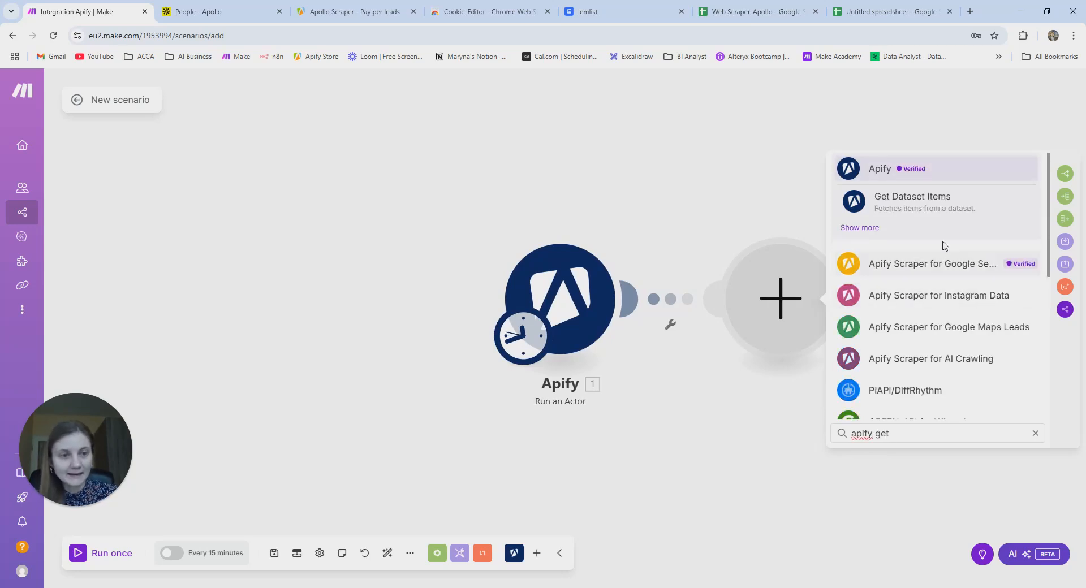
left_click(943, 208)
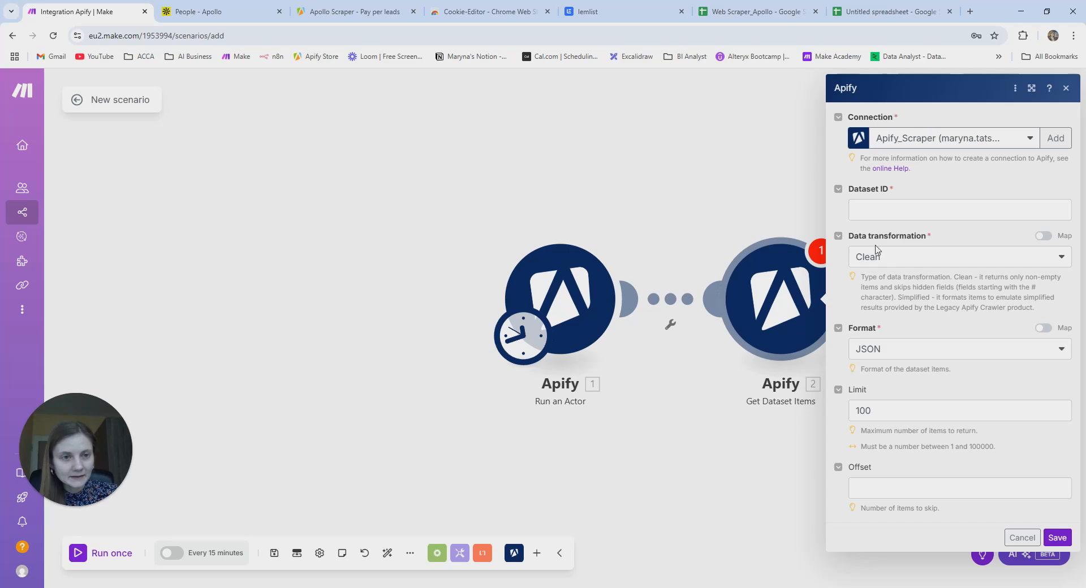
- Try to map Get Dataset Items' Dataset ID from earlier output, leaving it empty
left_click(578, 295)
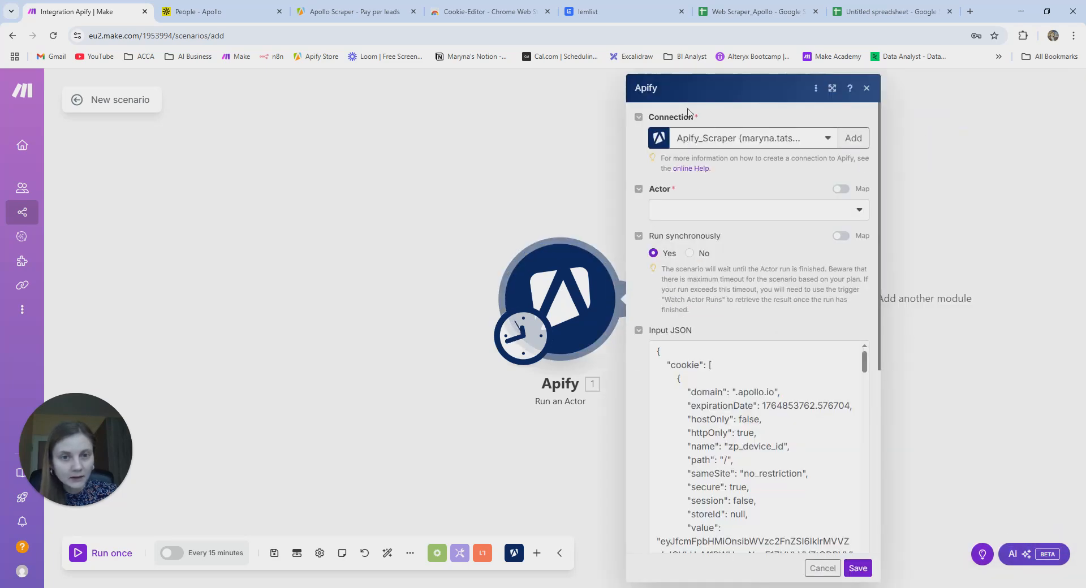
left_click(488, 175)
left_click(781, 300)
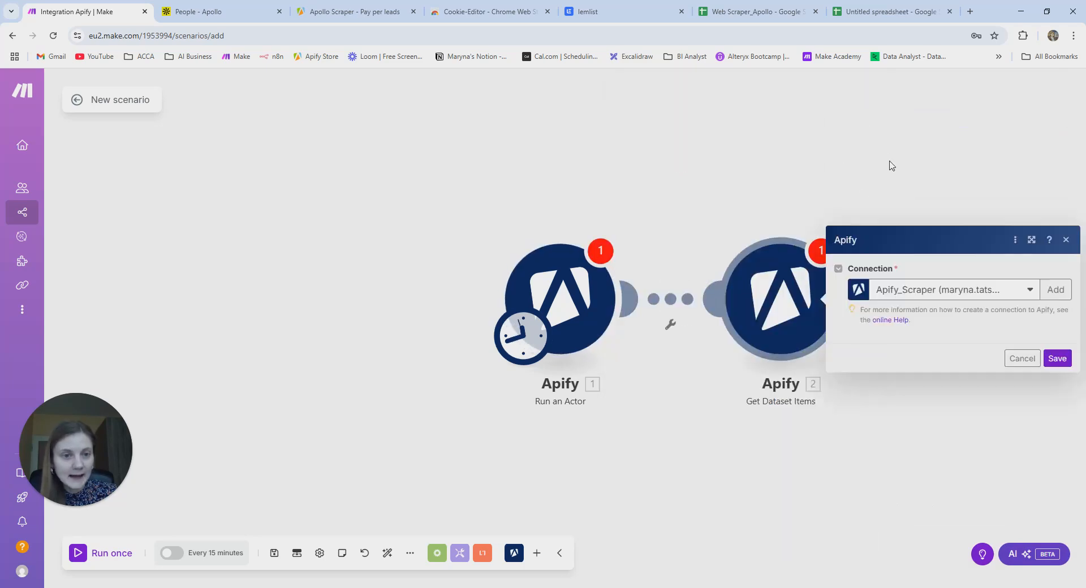
left_click(888, 212)
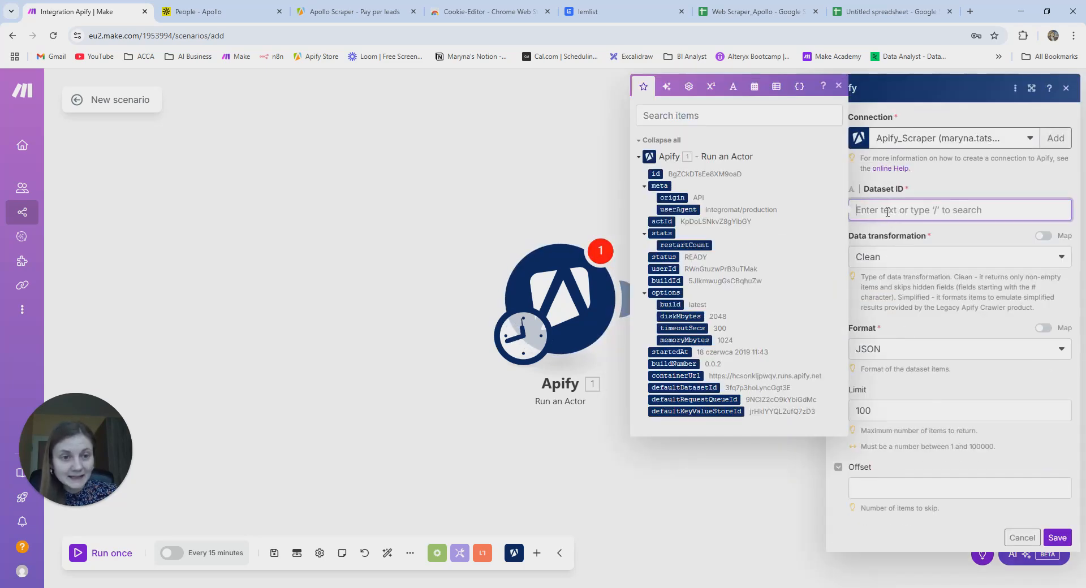
left_click(642, 113)
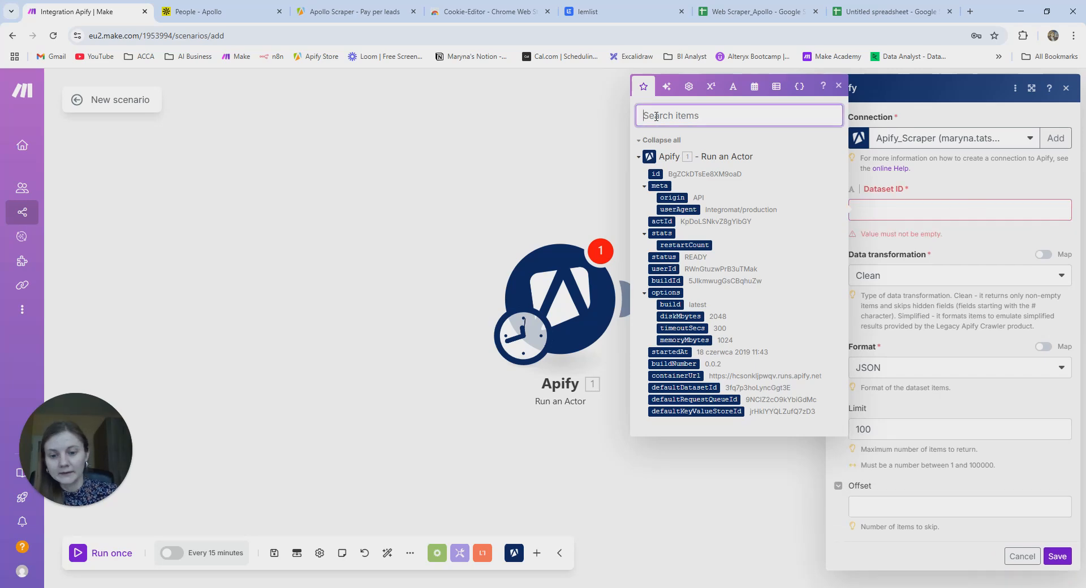
type("datatset")
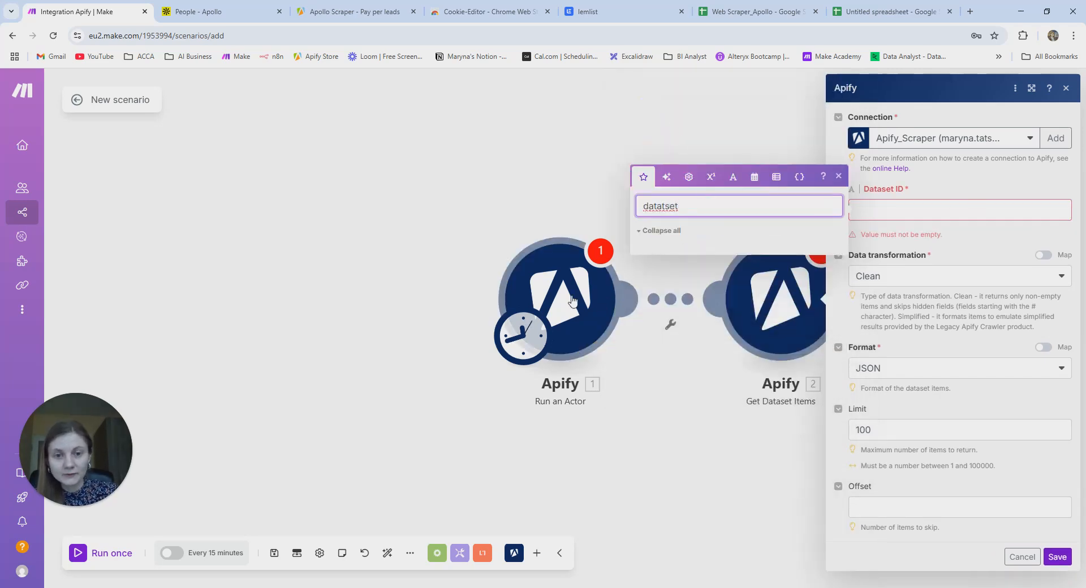
left_click(659, 232)
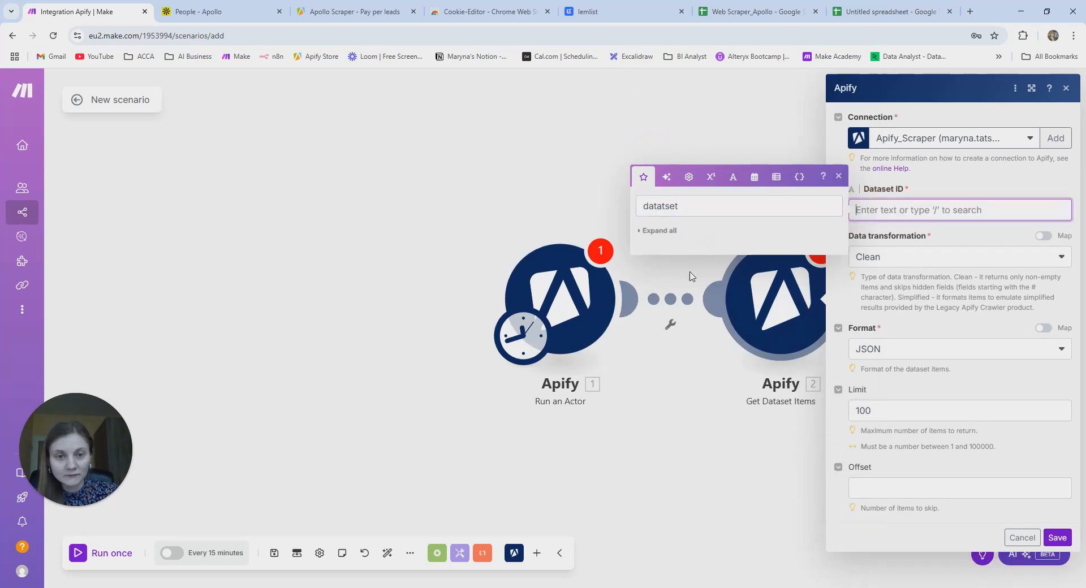
left_click(550, 153)
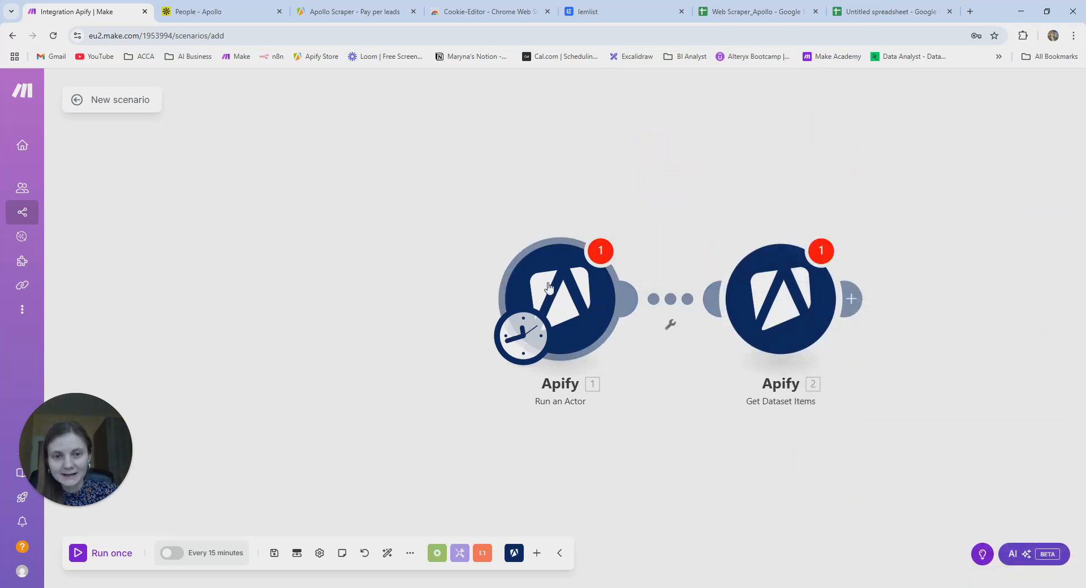
left_click(549, 286)
left_click(347, 415)
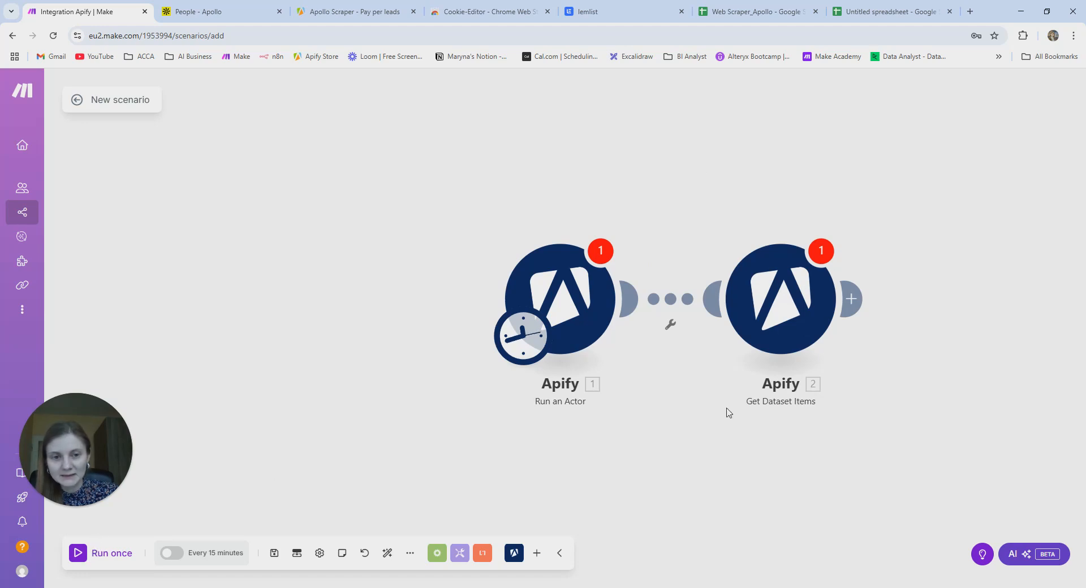
- Delete the Get Dataset Items module and run the scenario once, triggering 'Value must not be empty.'
left_click(803, 313)
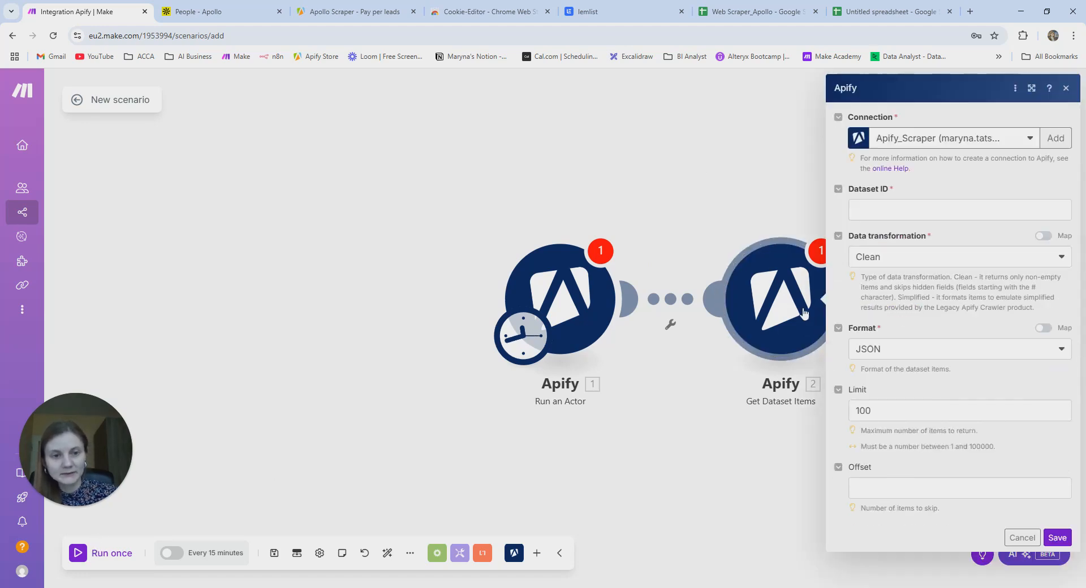
right_click(796, 310)
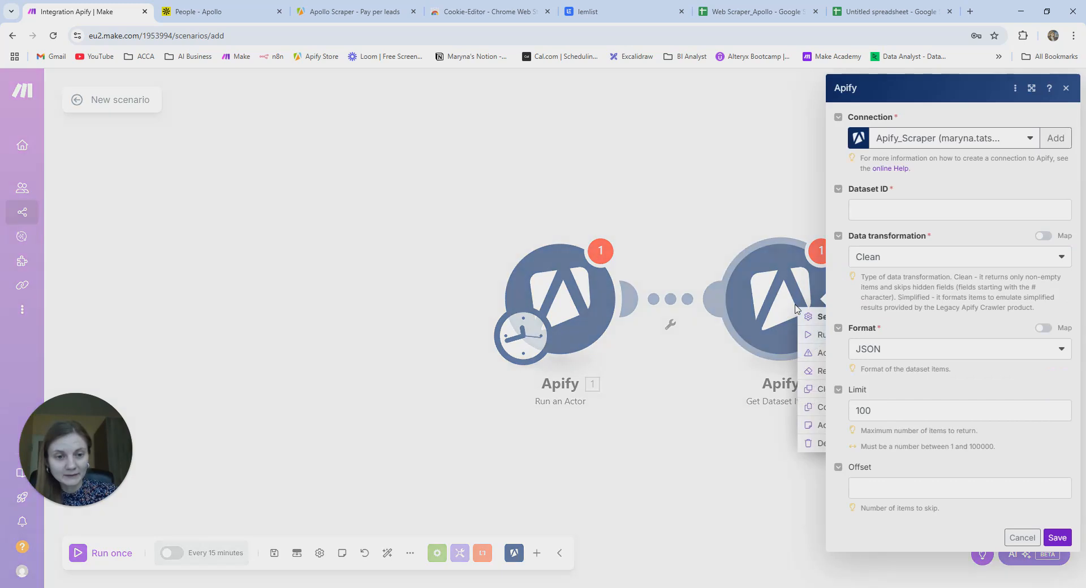
left_click(1067, 89)
left_click(853, 444)
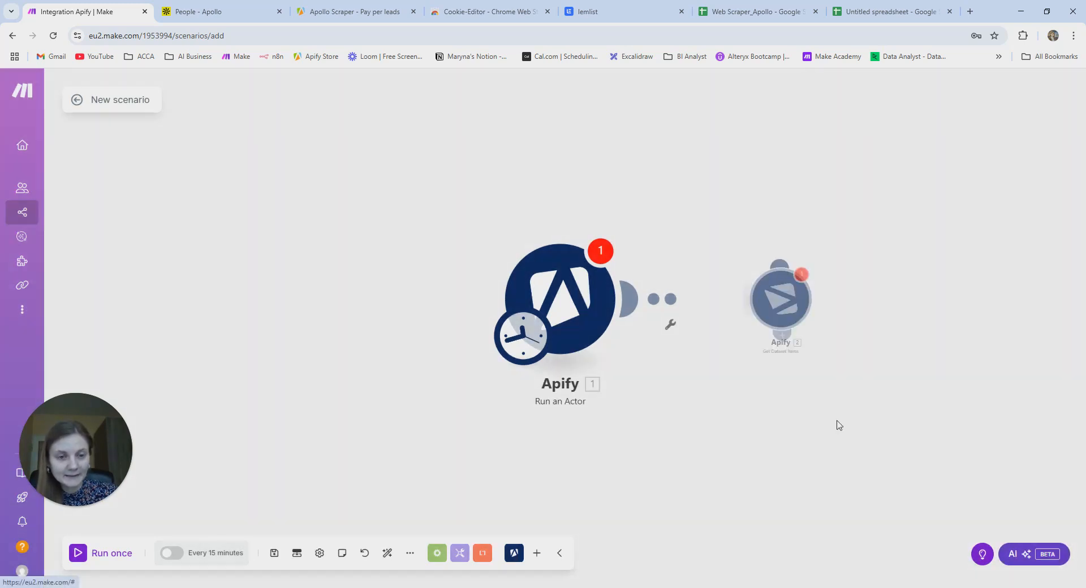
left_click(109, 554)
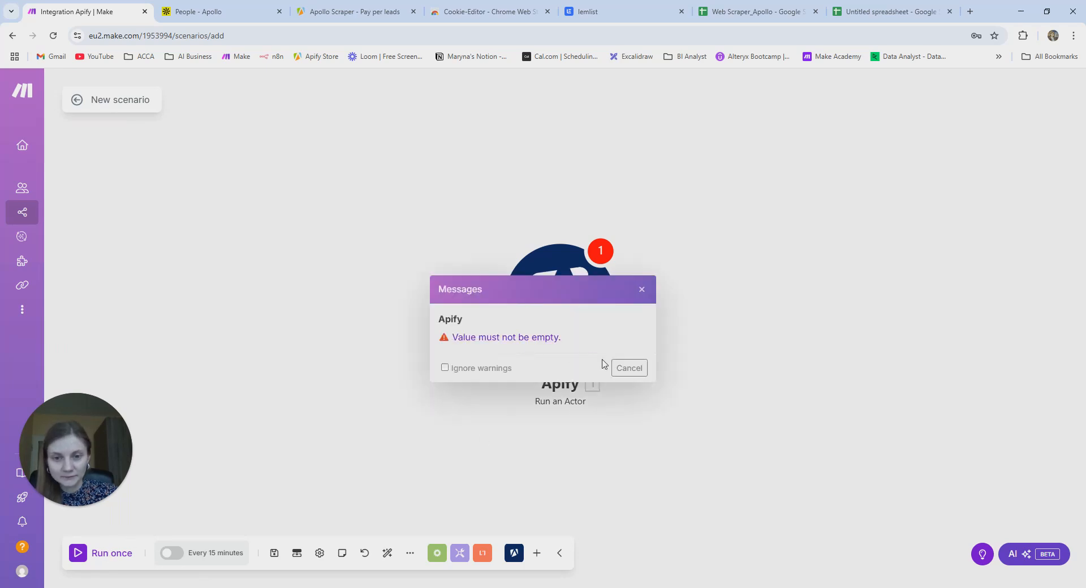
- Select Apollo Scraper - Pay per leads as the actor, save, and run once; status FAILED
left_click(629, 367)
left_click(586, 308)
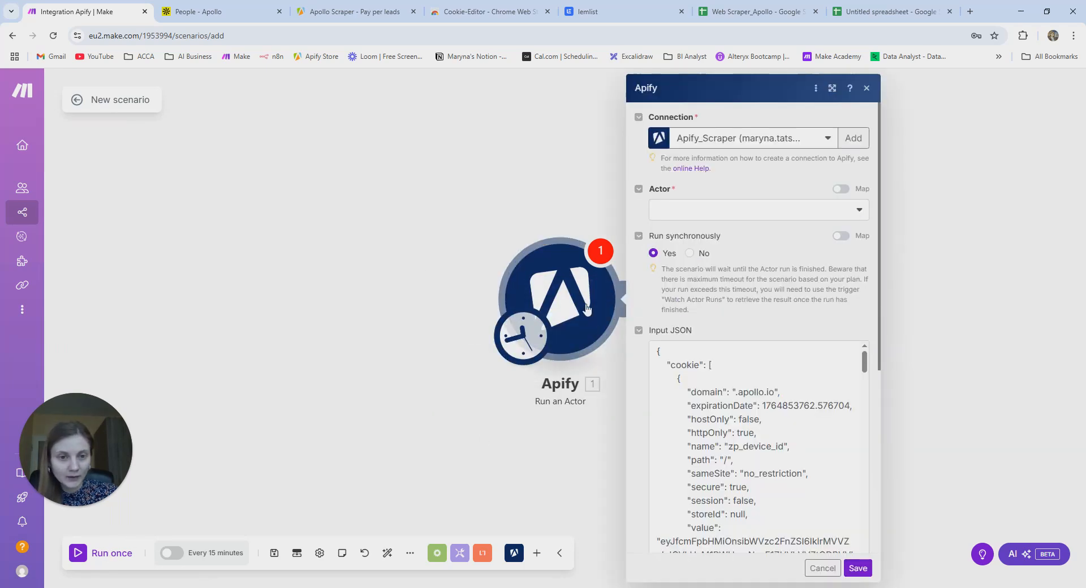
left_click(738, 212)
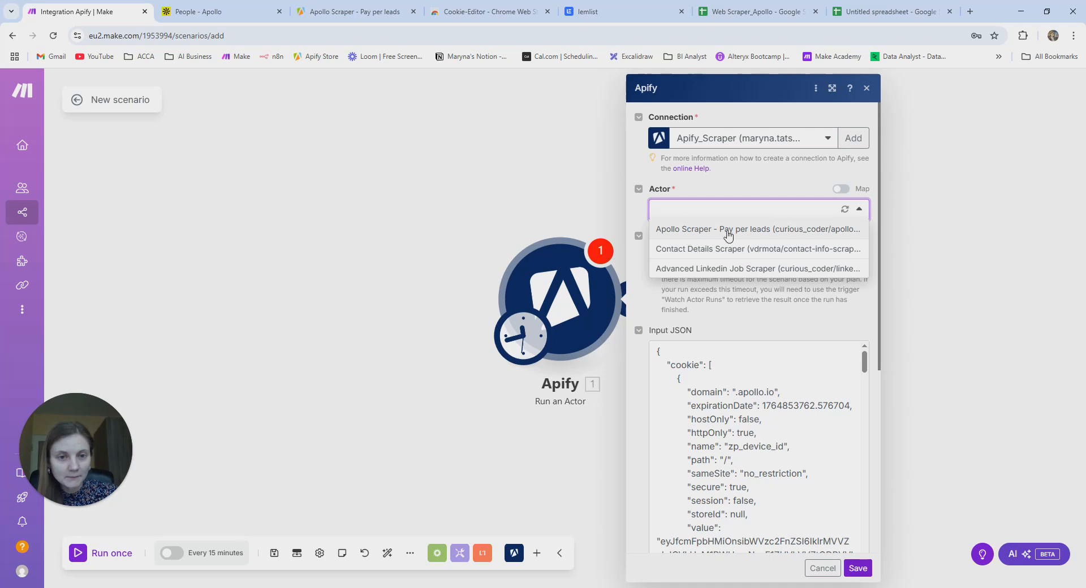
left_click(760, 230)
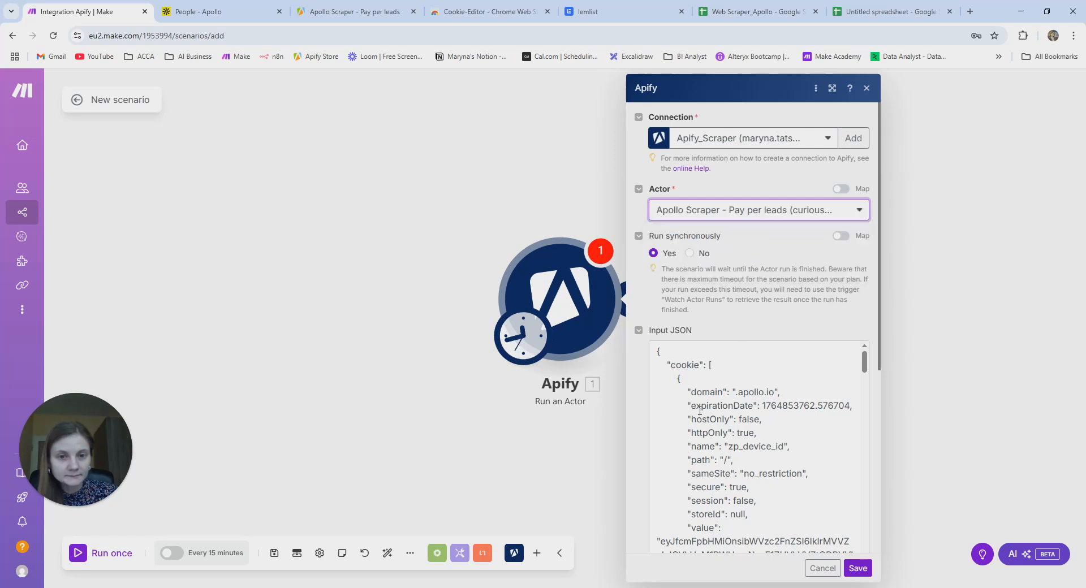
left_click(858, 569)
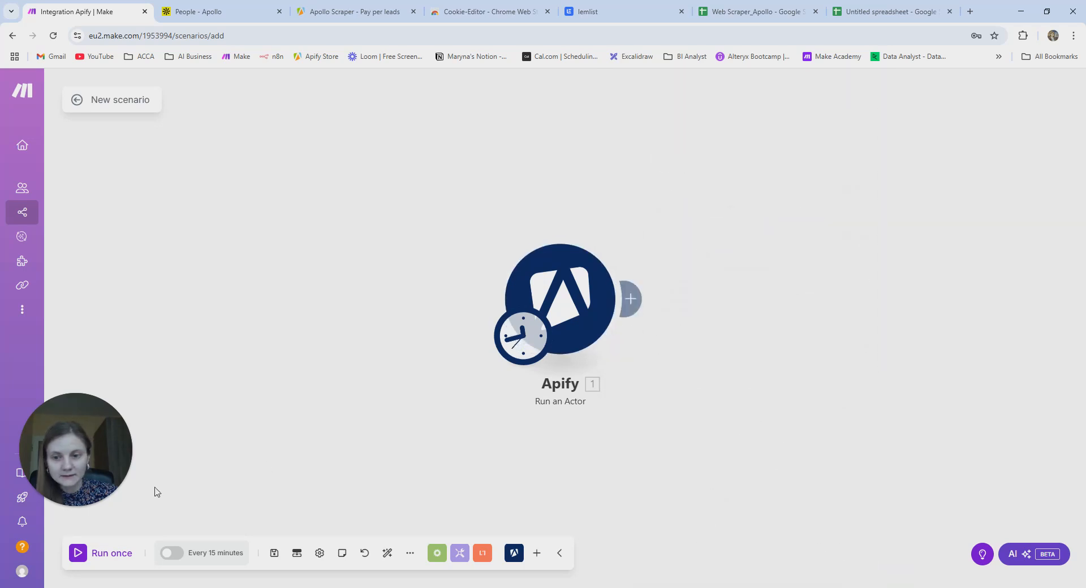
left_click(108, 556)
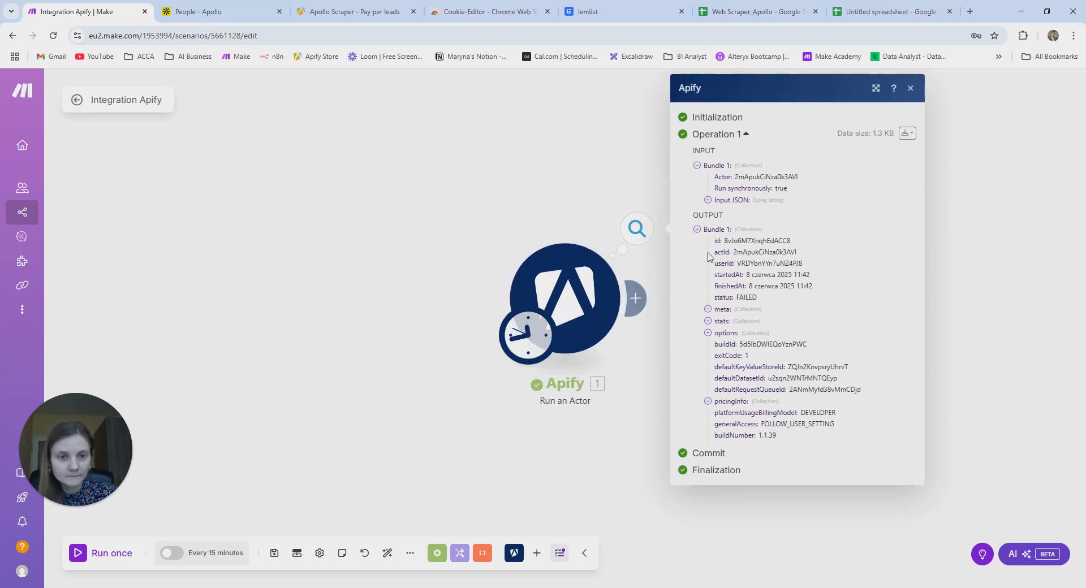
- Review Bundle 1 in the run output, then close the run results
left_click(697, 229)
left_click(697, 283)
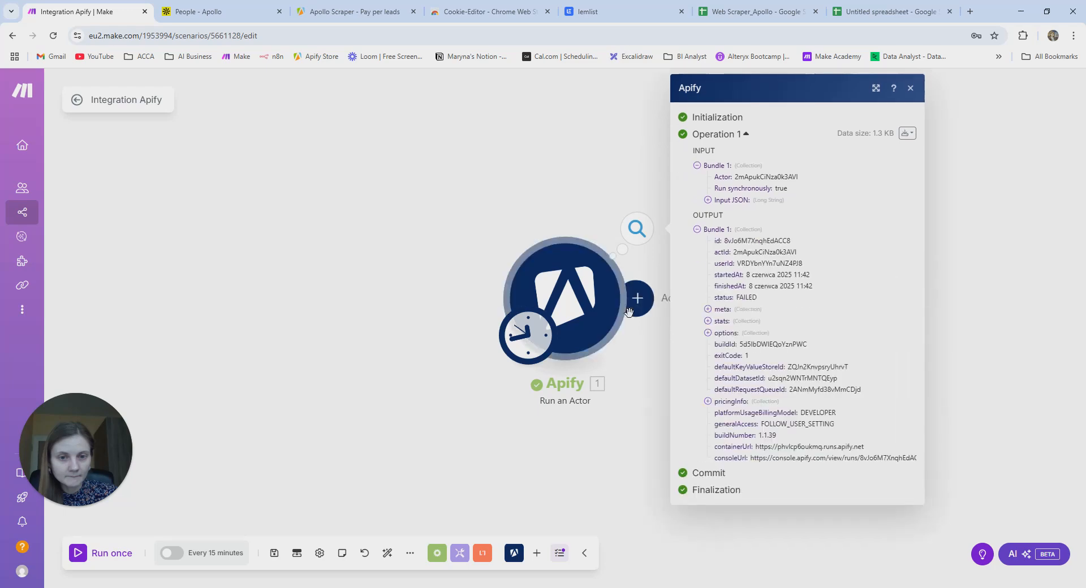
left_click(405, 252)
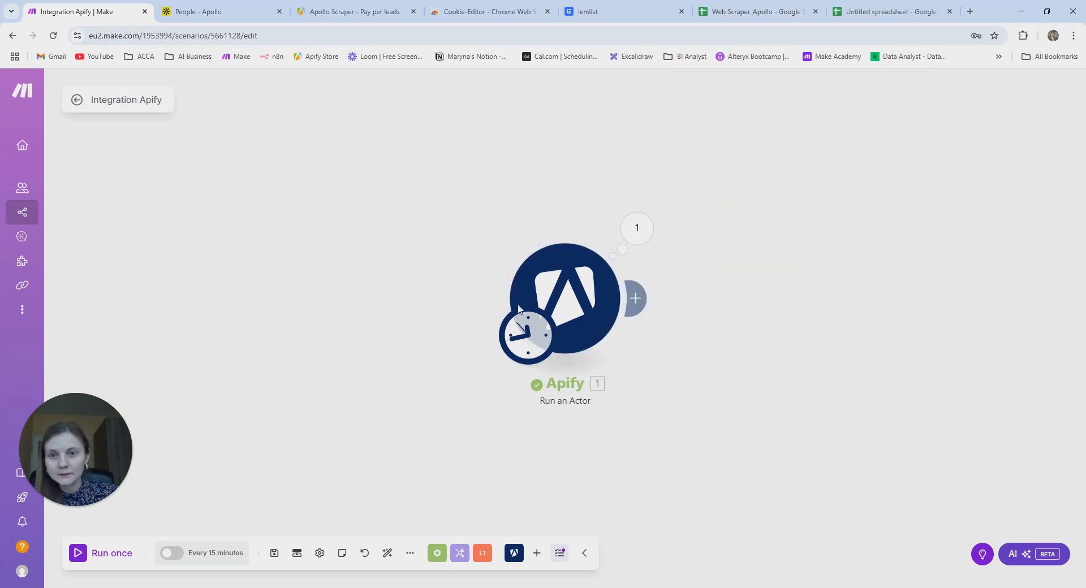
- Check the Run an Actor module's Apify connection options and close the module settings unchanged
left_click(635, 298)
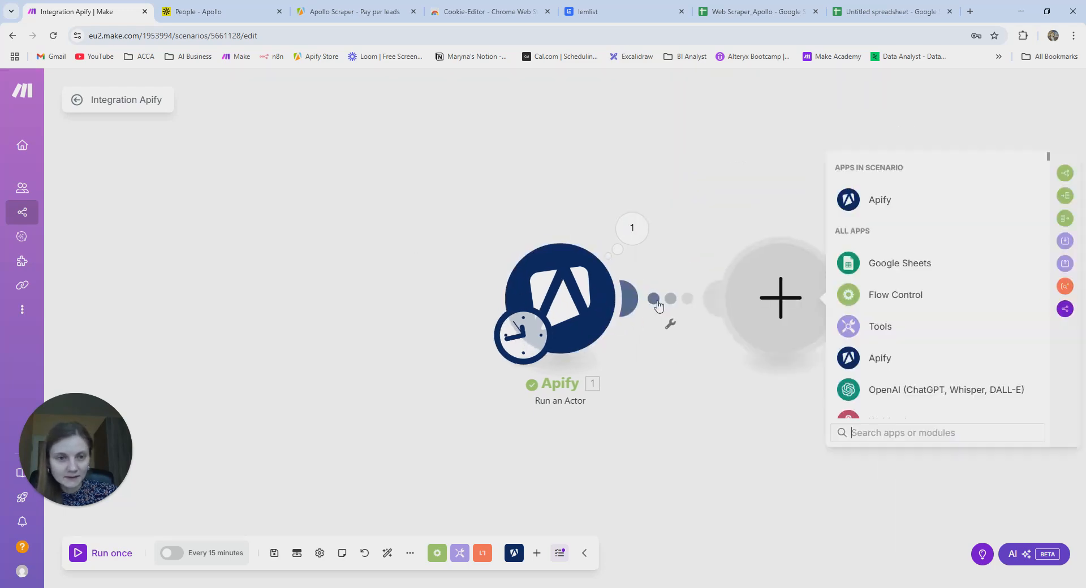
left_click(565, 289)
left_click(776, 141)
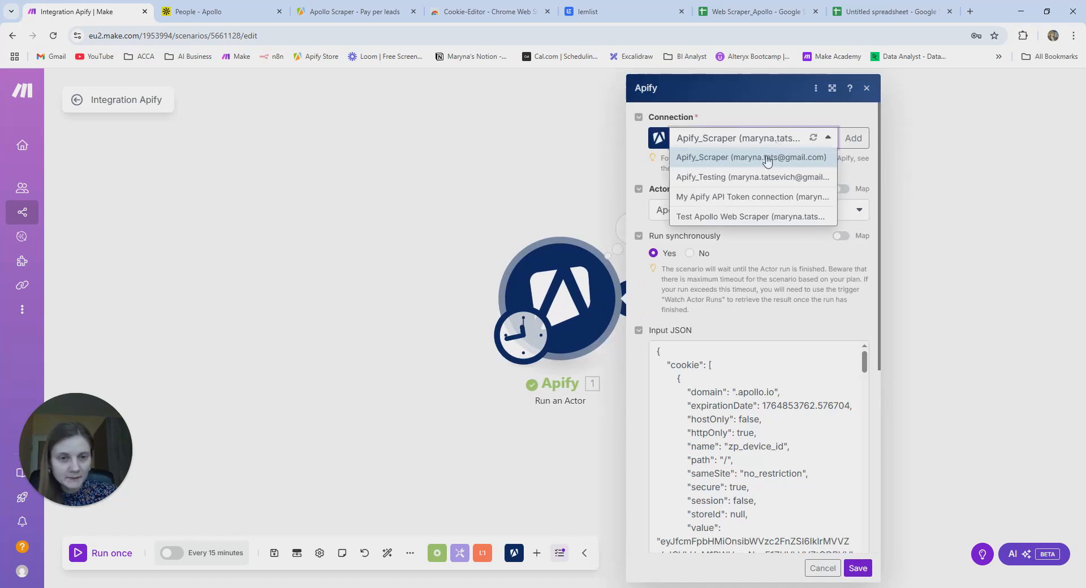
left_click(492, 191)
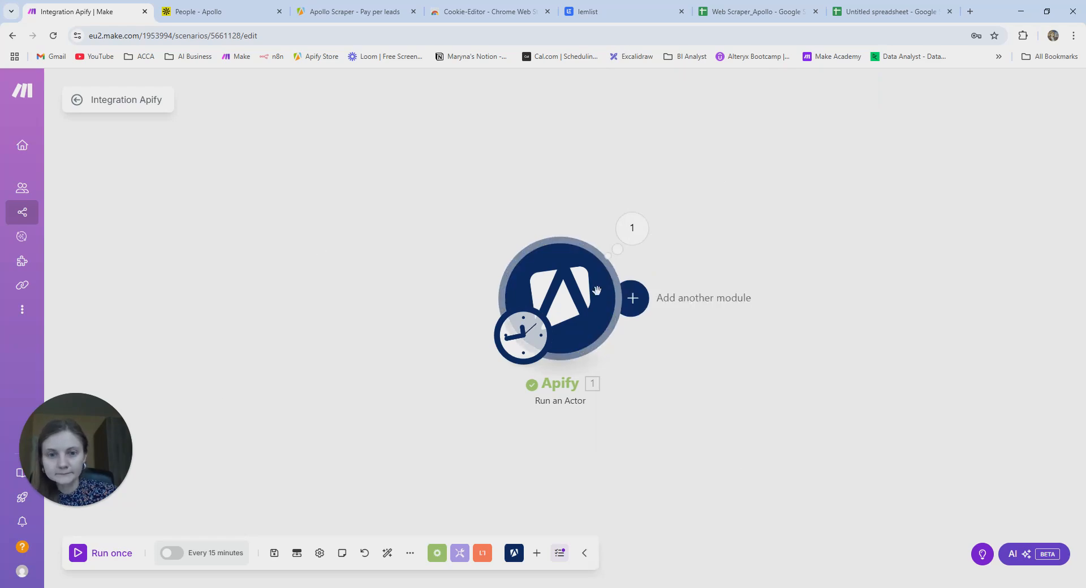
- Show the Apollo Scraper - Pay per leads input as a Manual form and look through its fields
left_click(204, 14)
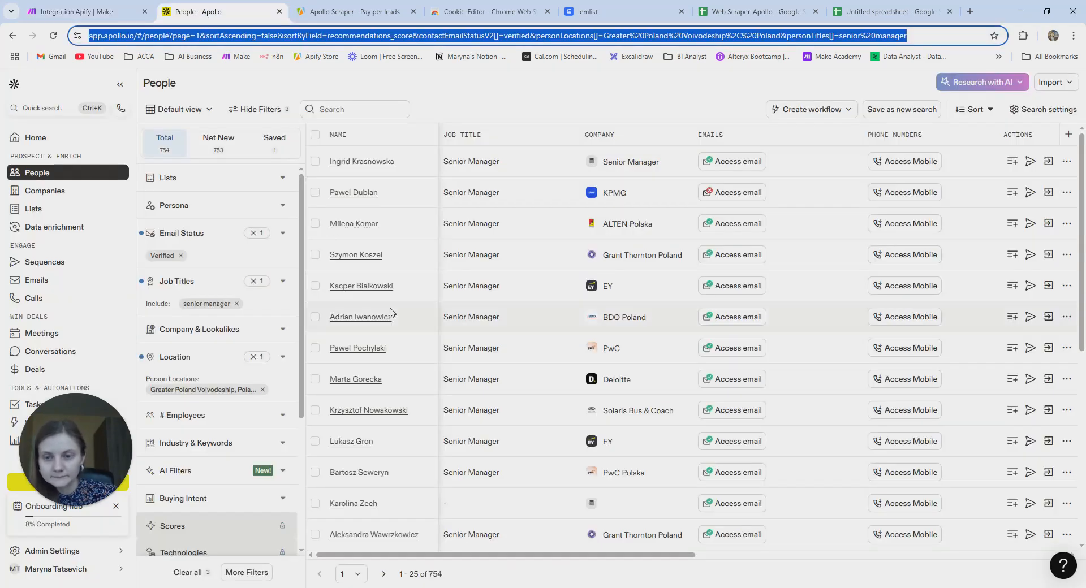
left_click(358, 11)
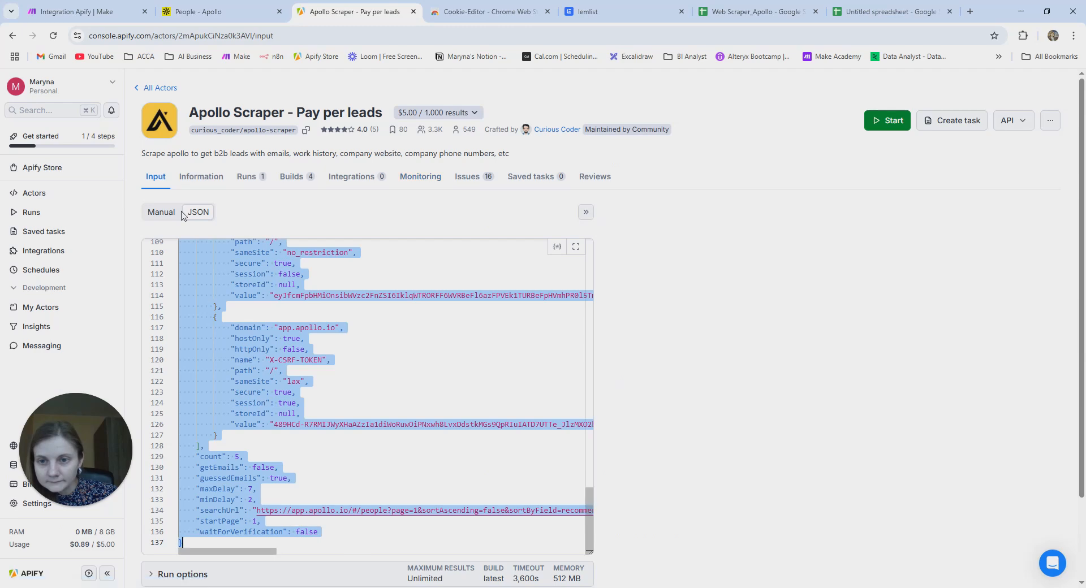
left_click(161, 212)
scroll(513, 436, "down", 2)
scroll(483, 361, "down", 5)
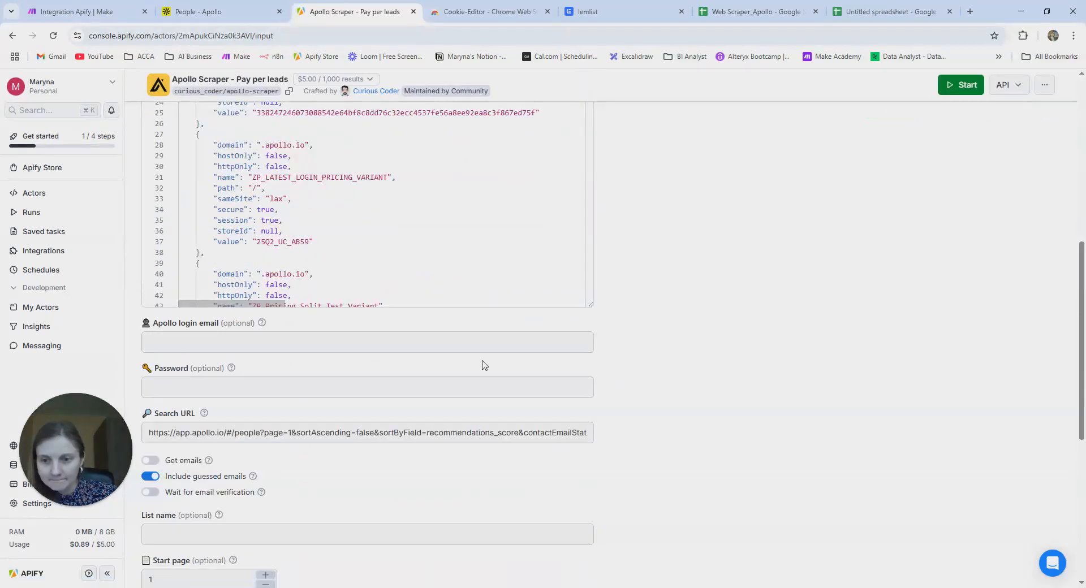
scroll(485, 365, "down", 5)
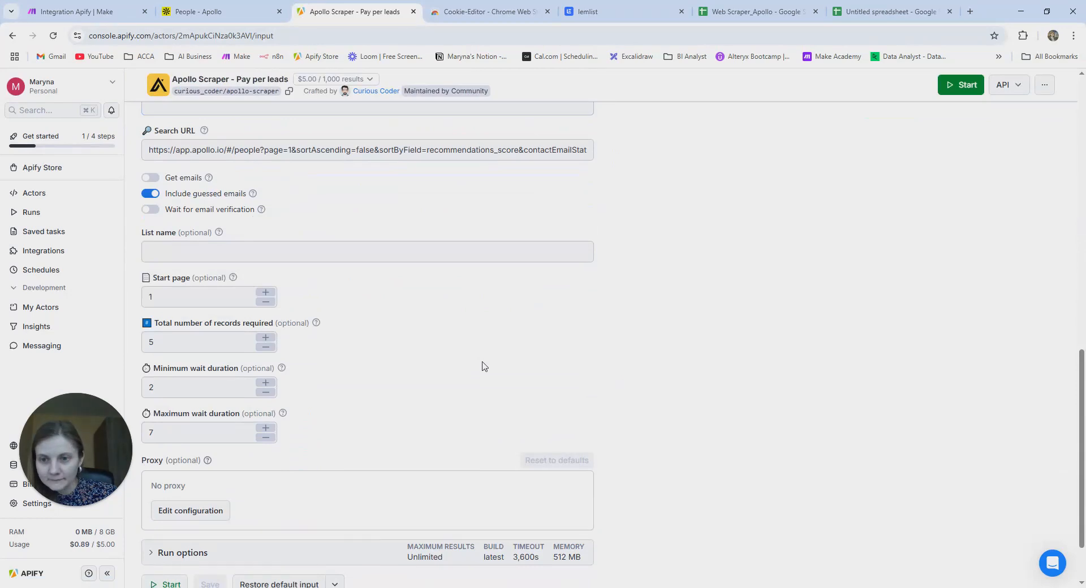
scroll(460, 365, "down", 2)
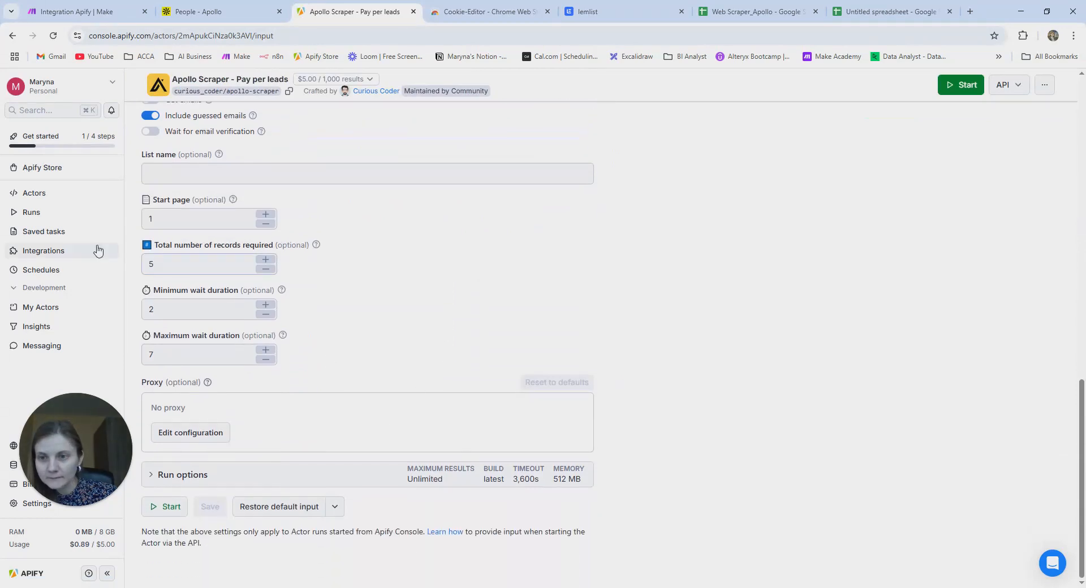
- Check the actor's Runs, then return to the Apollo Scraper page and select its URL
left_click(47, 219)
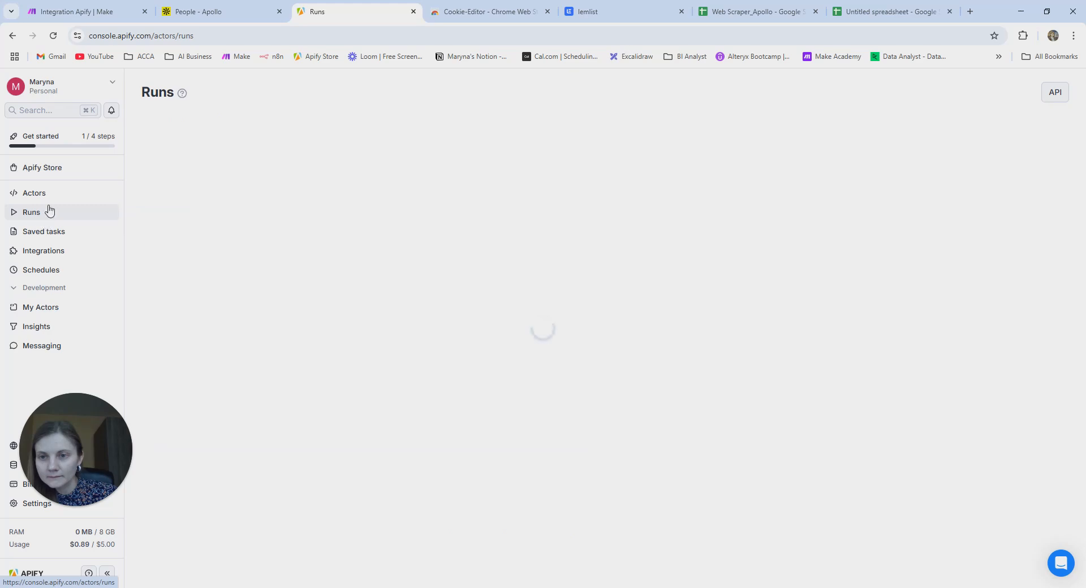
left_click(57, 194)
left_click(170, 212)
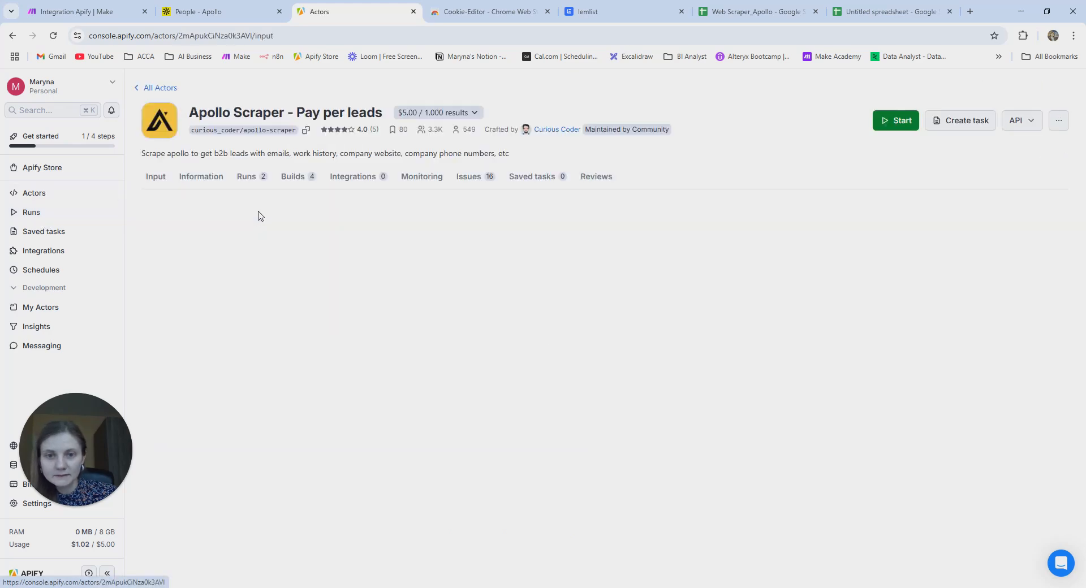
left_click(242, 37)
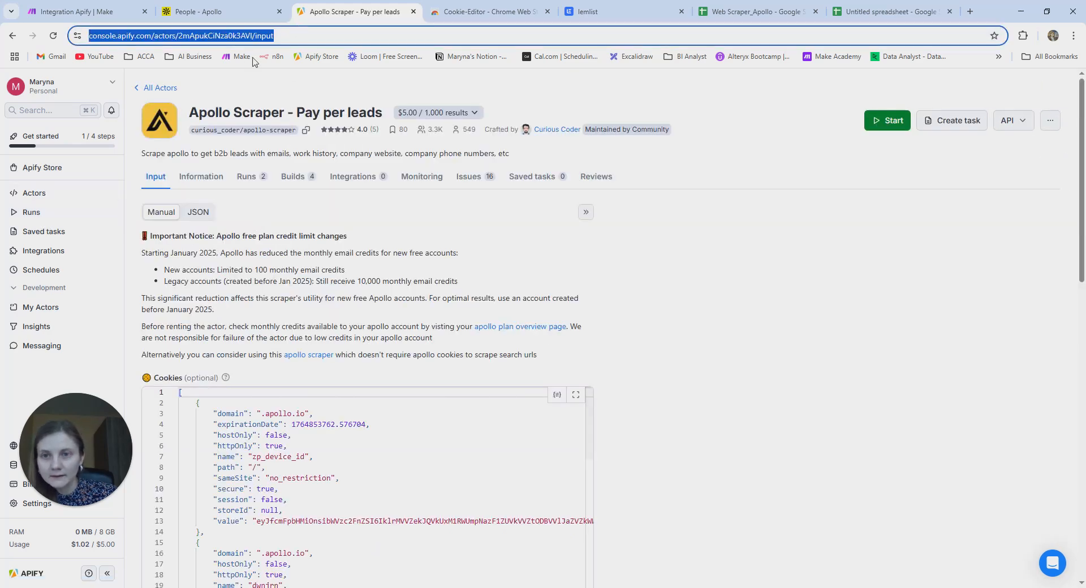
- Map the Run an Actor module's actor by ID 2mApukCiNza0k3AVI, save, and add a module after it
left_click(85, 11)
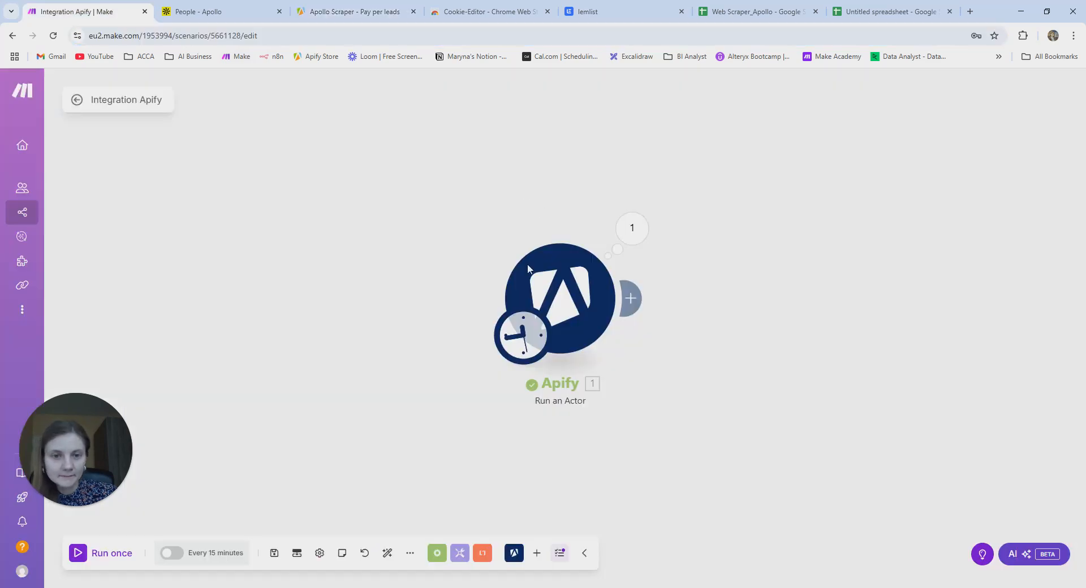
left_click(560, 300)
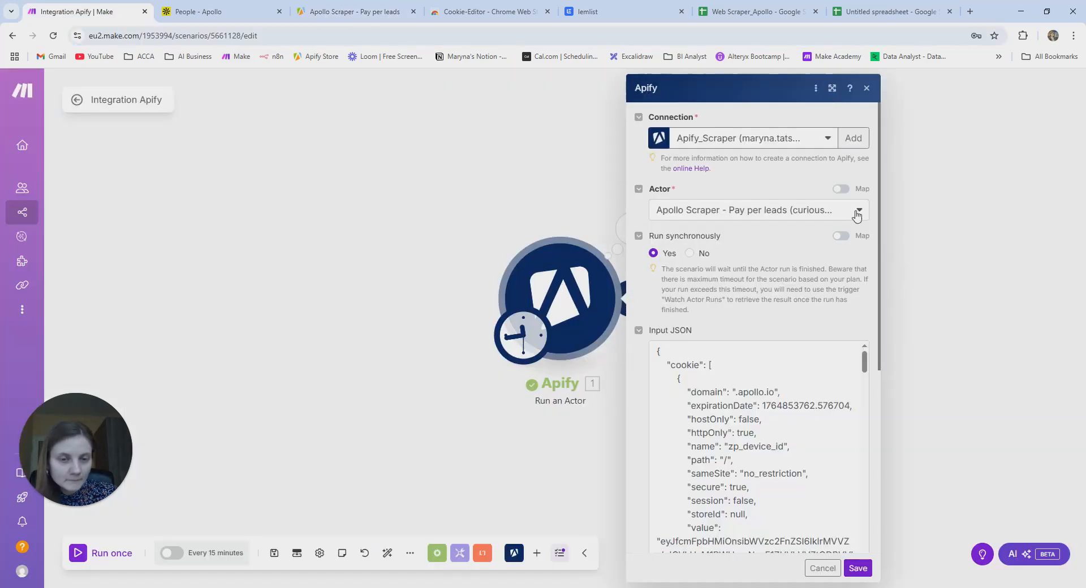
left_click(842, 190)
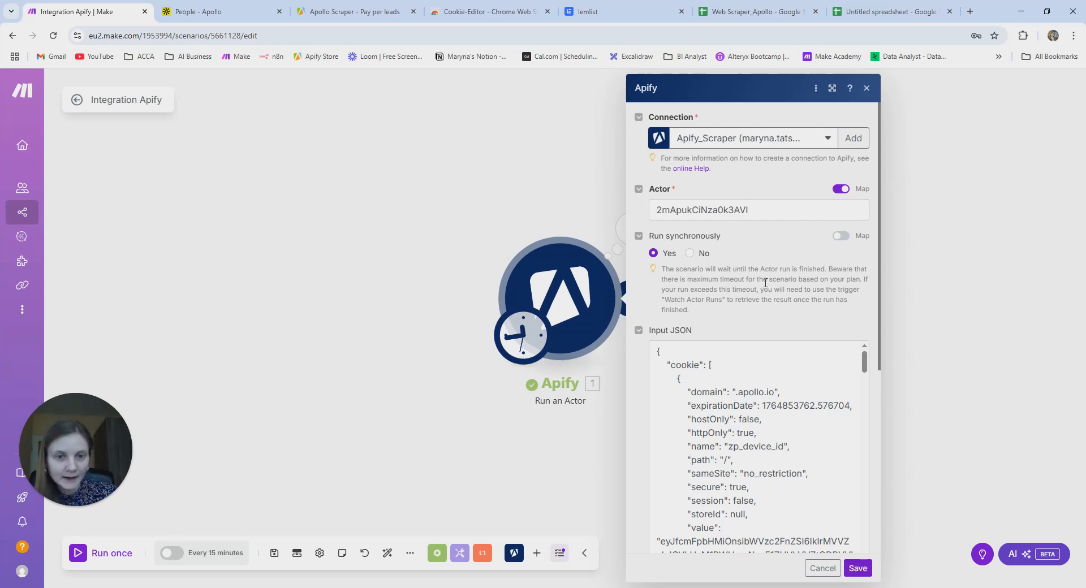
left_click(858, 568)
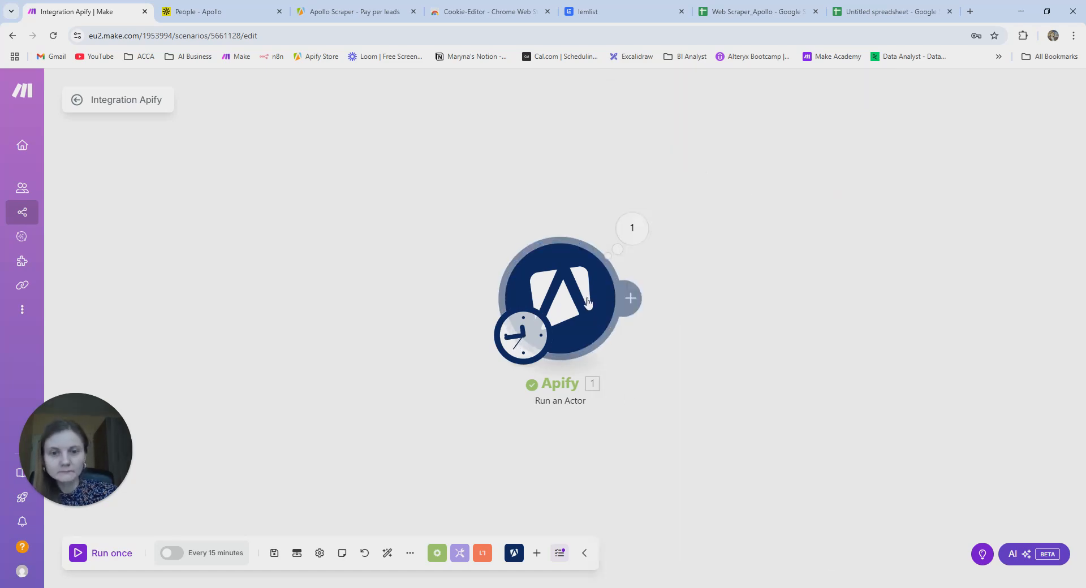
left_click(634, 299)
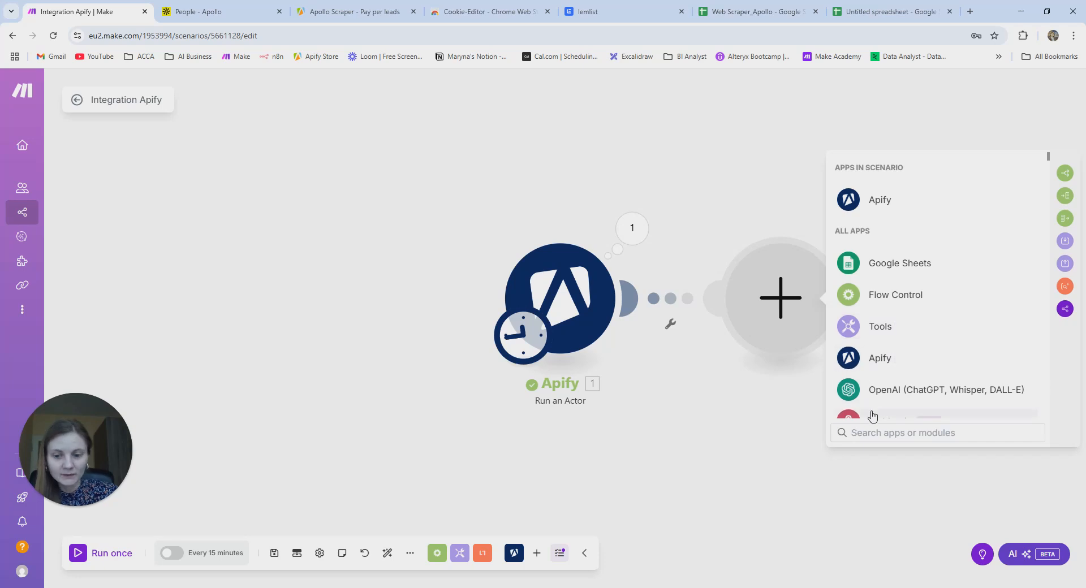
- Add Apify Get Dataset Items with its Dataset ID mapped to Run an Actor's defaultDatasetId, and save
type("apify get")
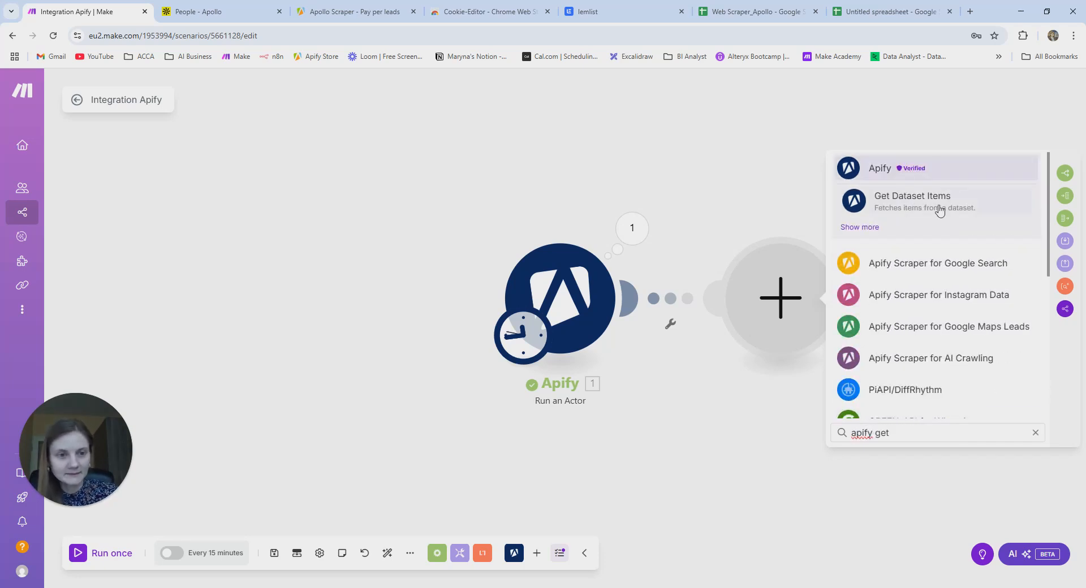
left_click(940, 210)
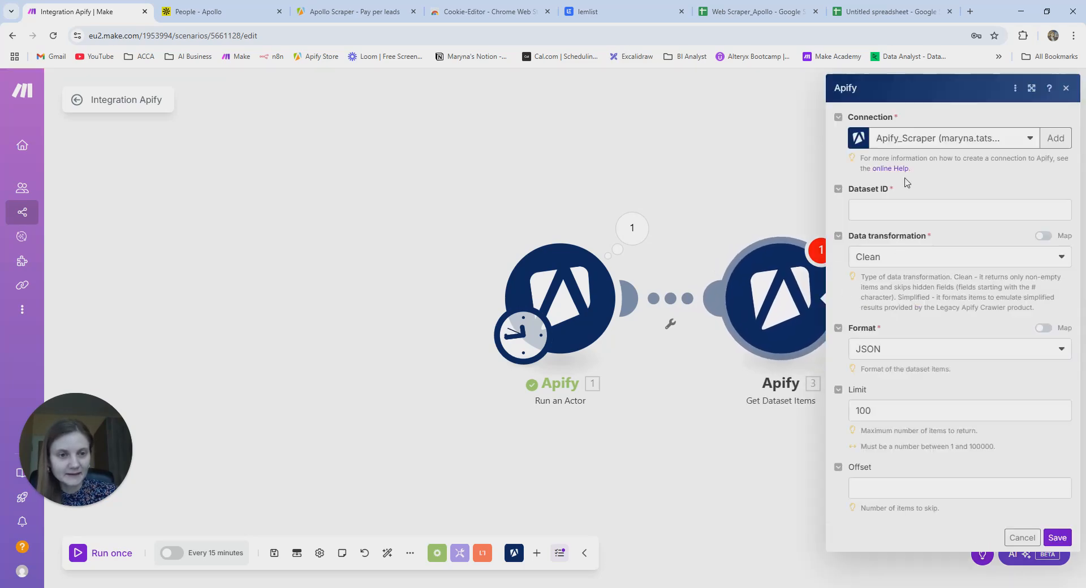
left_click(889, 210)
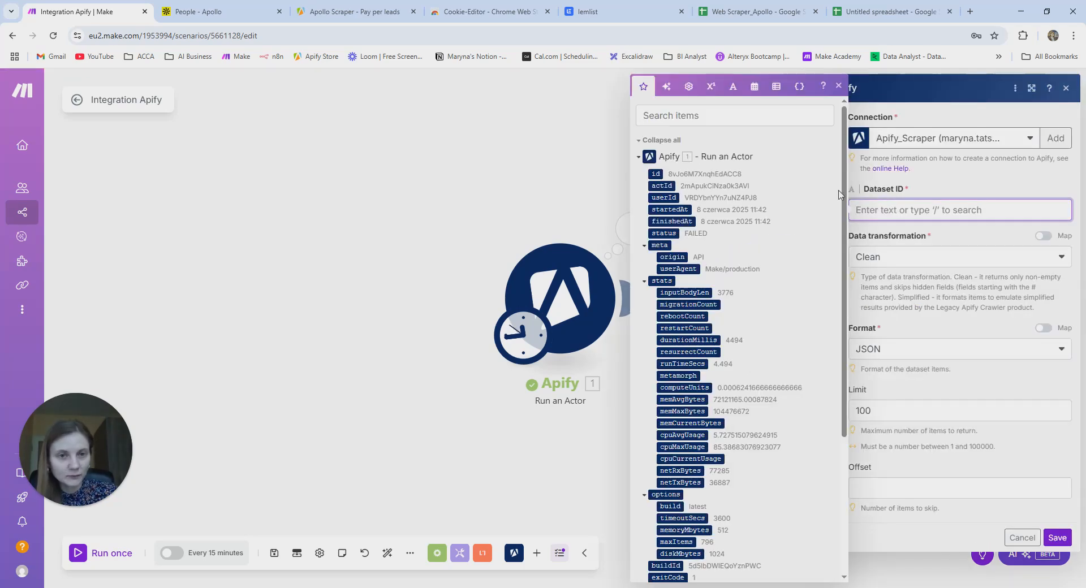
left_click(671, 117)
type("da")
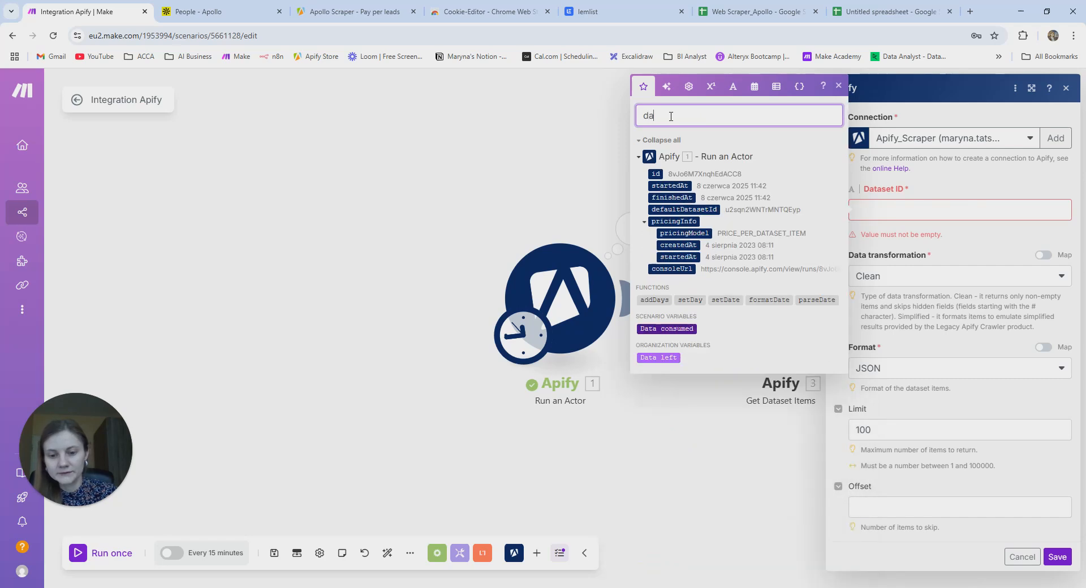
type("taset")
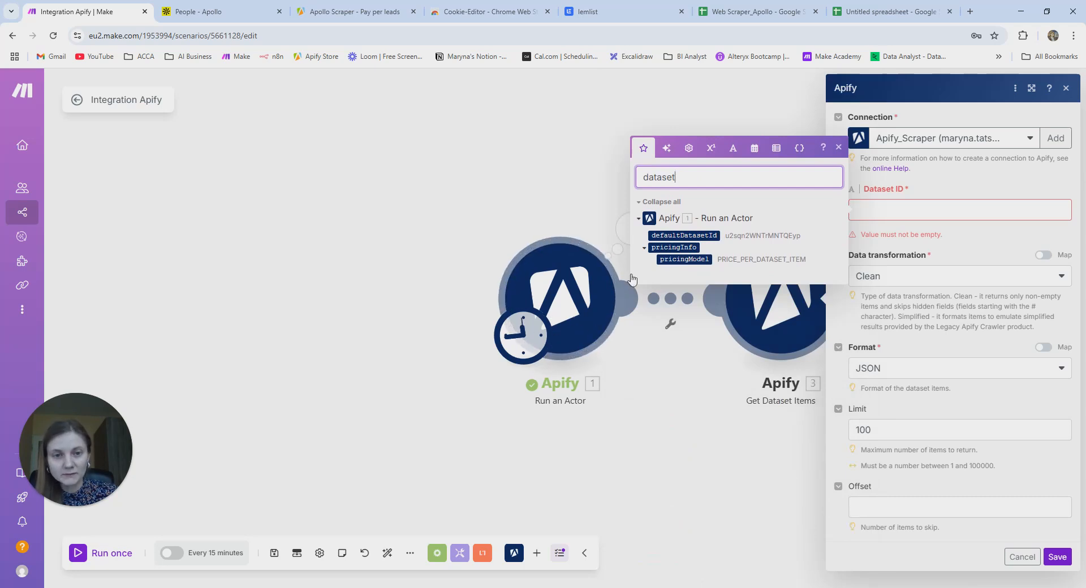
left_click_drag(672, 237, 922, 206)
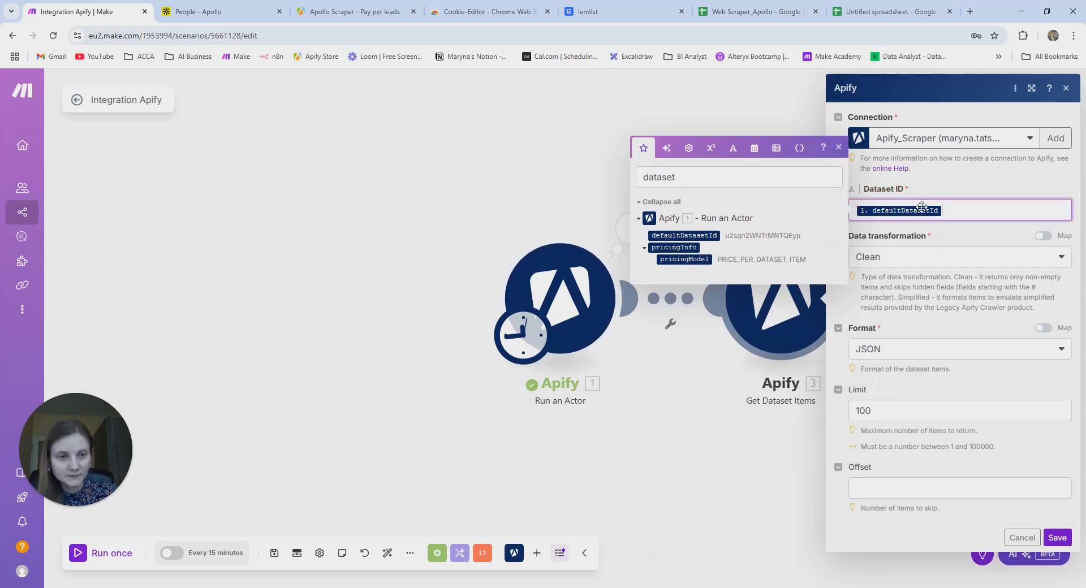
left_click(1057, 538)
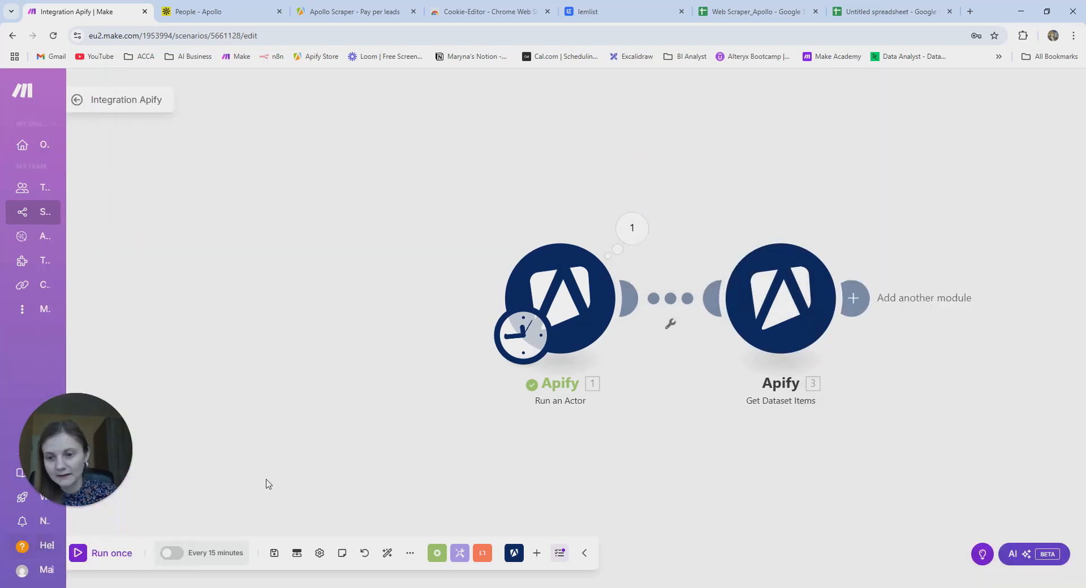
- Run the scenario once, confirm Get Dataset Items returned 0 items, then view the Apollo Scraper input
left_click(100, 560)
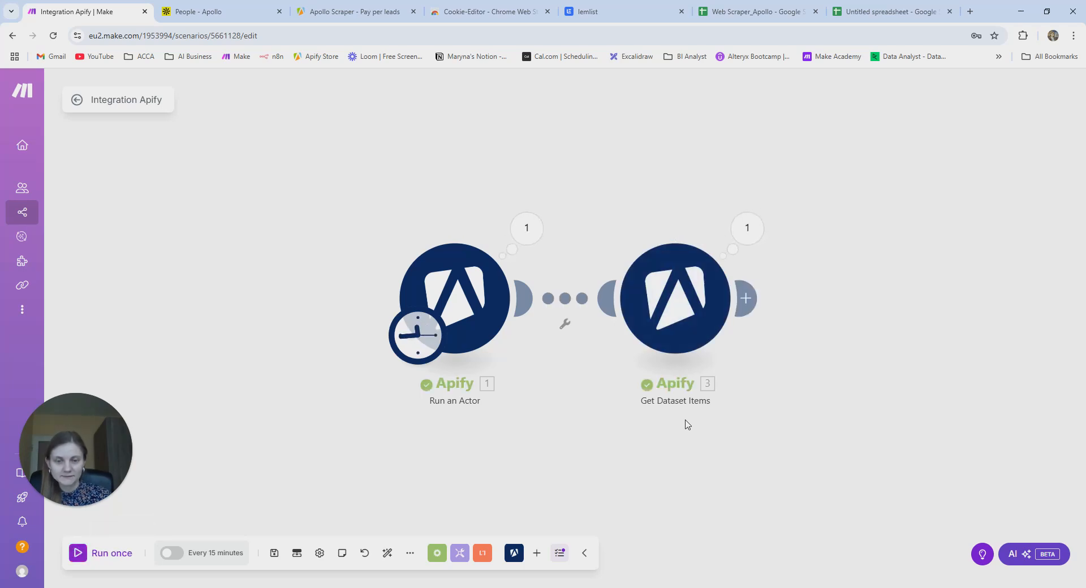
left_click(752, 229)
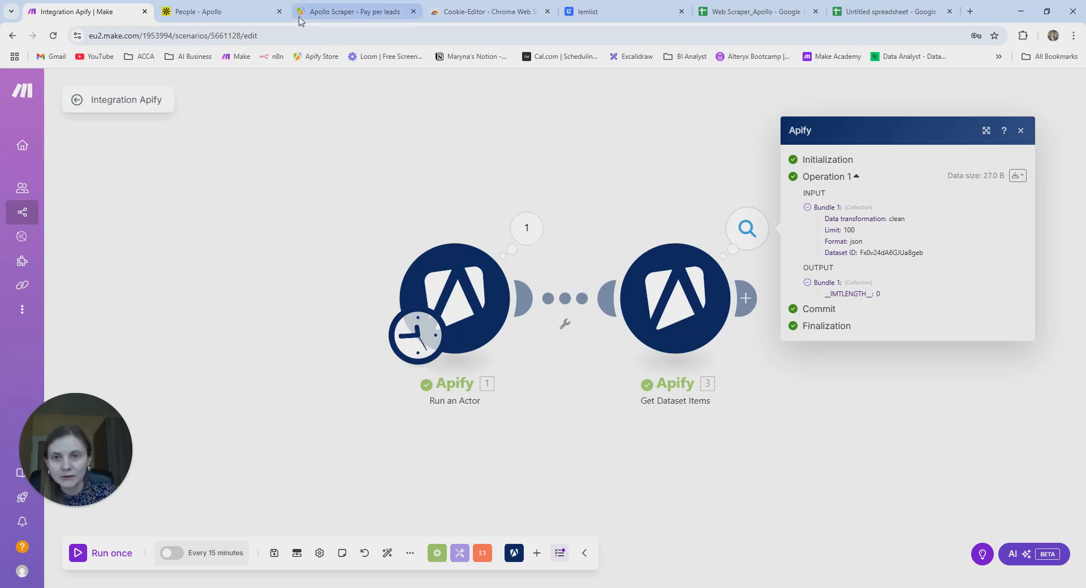
left_click(355, 11)
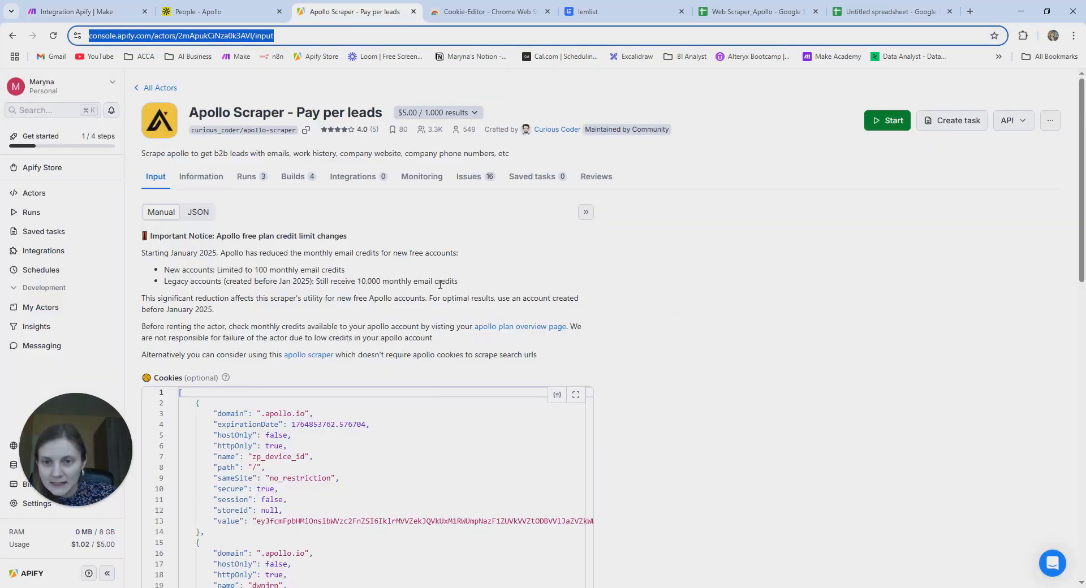
scroll(440, 284, "down", 8)
left_click(676, 407)
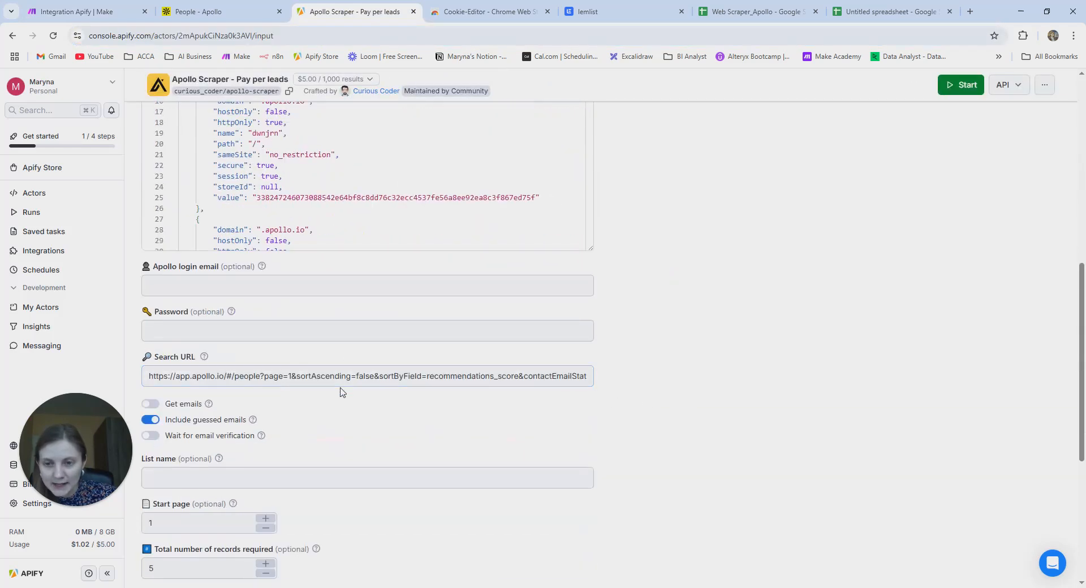
- Reload the Apollo People search and remove the senior manager job title, location and verified email filters
left_click(211, 13)
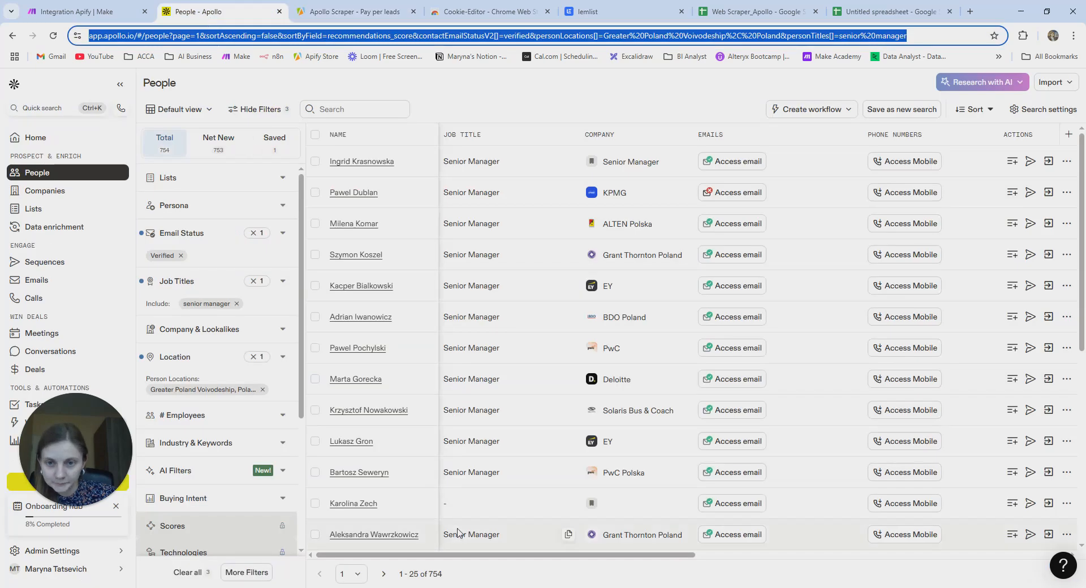
left_click(53, 36)
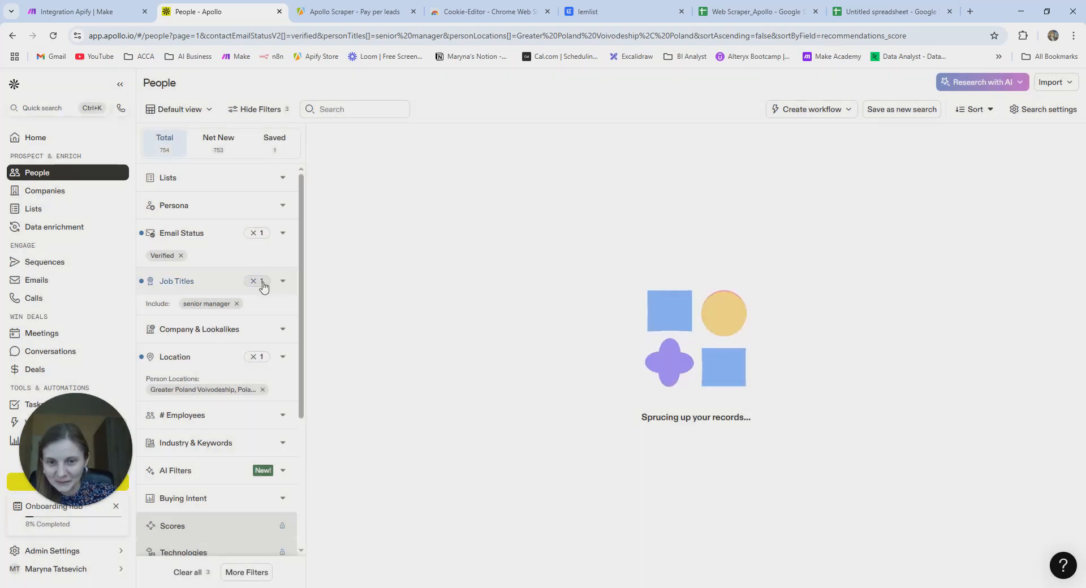
left_click(252, 282)
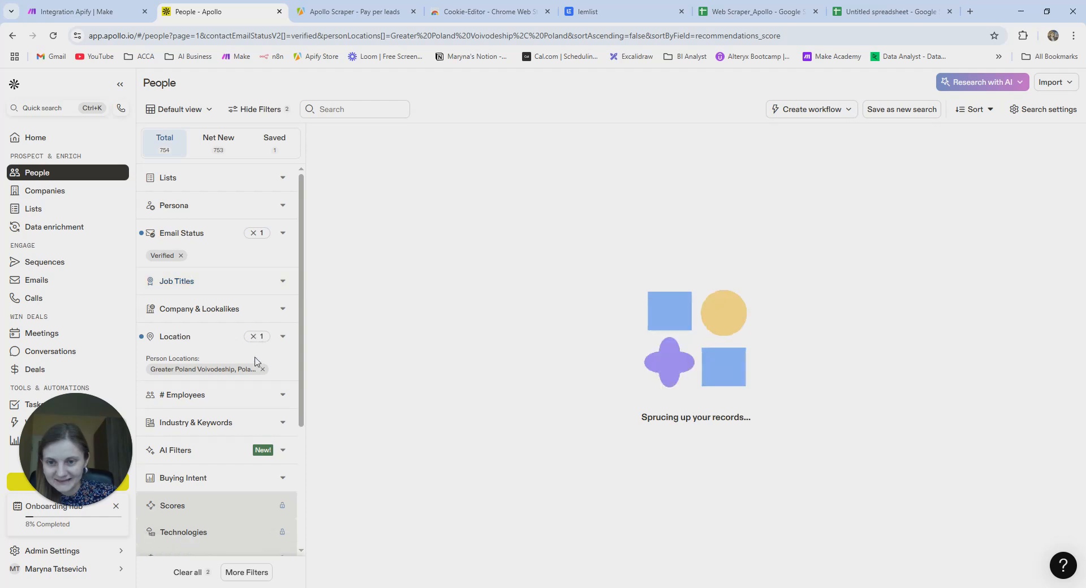
left_click(253, 337)
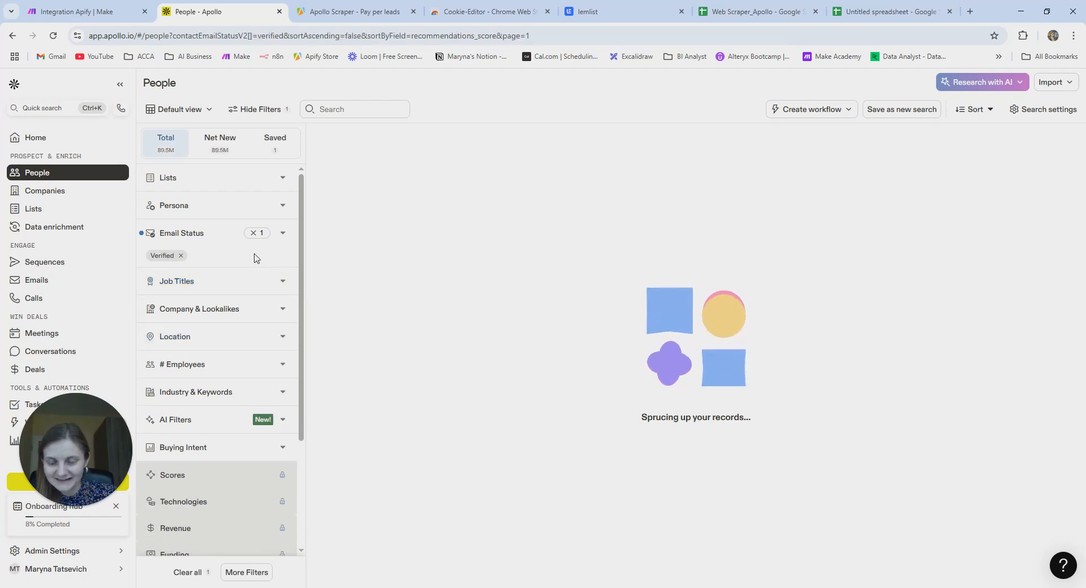
left_click(252, 233)
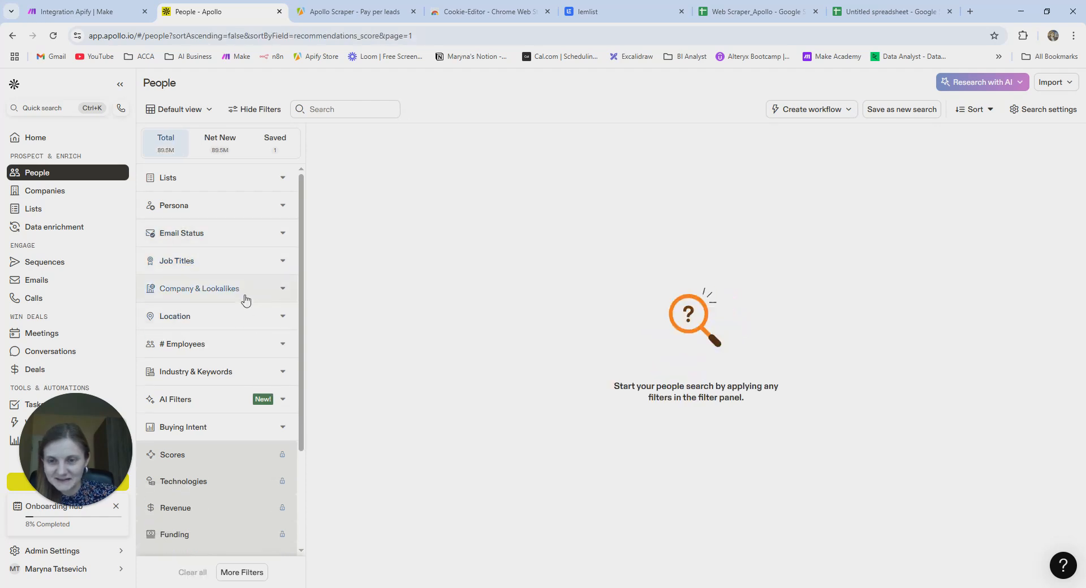
left_click(253, 241)
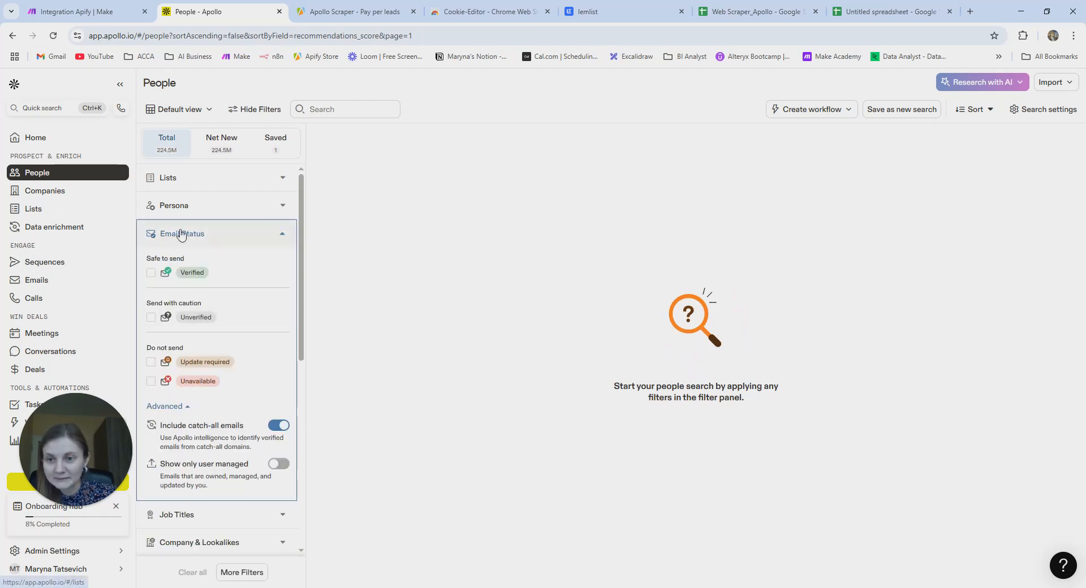
- Filter the People search to verified emails and the 'manager' job title
left_click(151, 273)
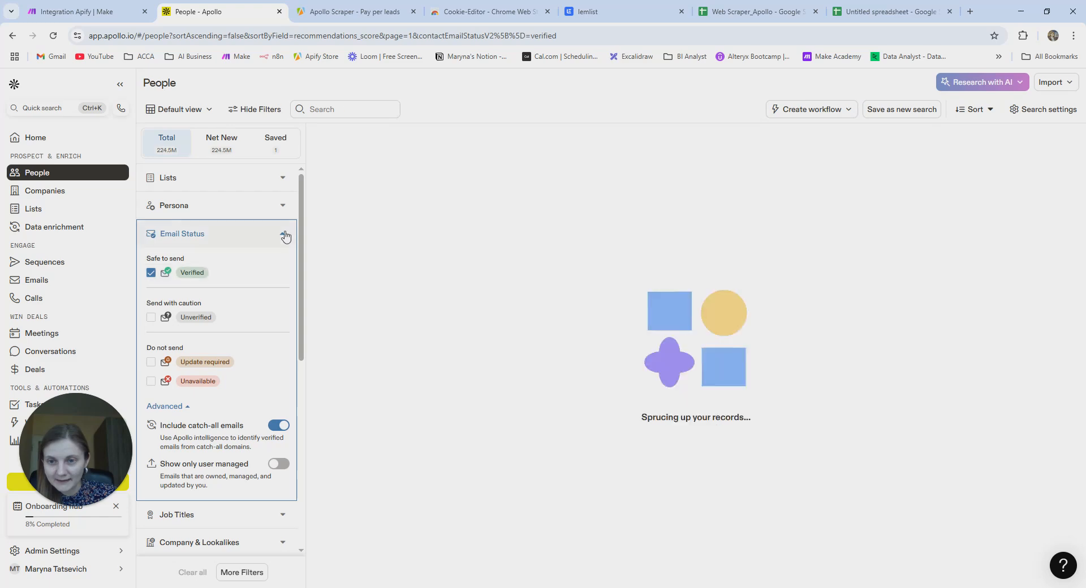
left_click(283, 235)
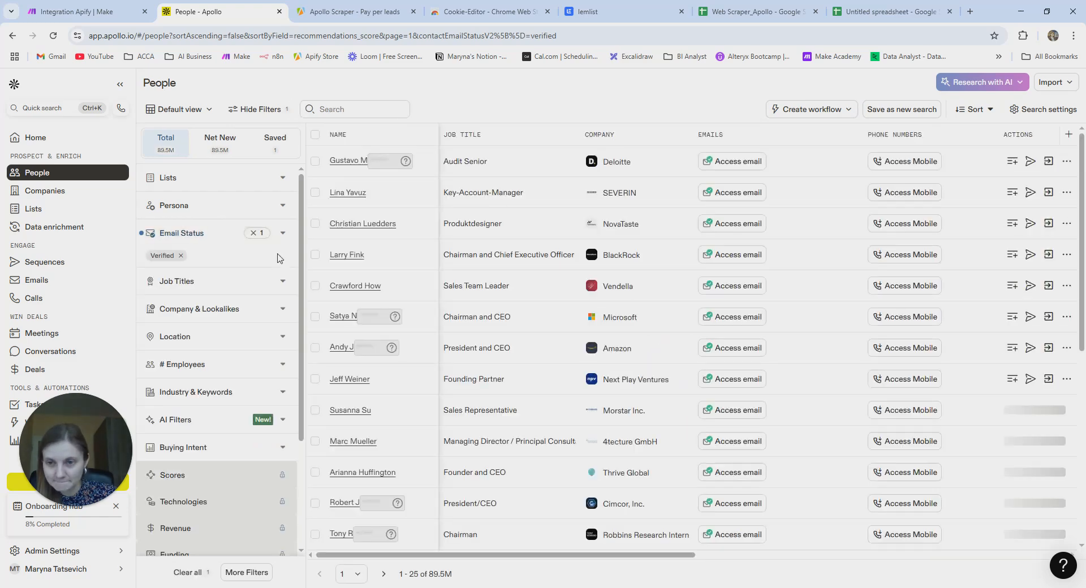
left_click(259, 286)
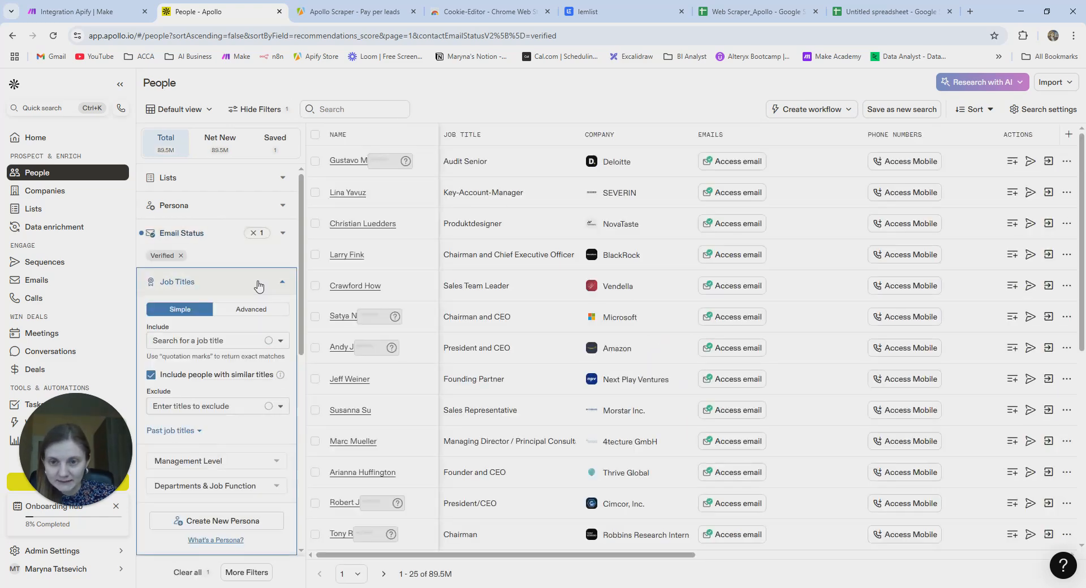
left_click(215, 346)
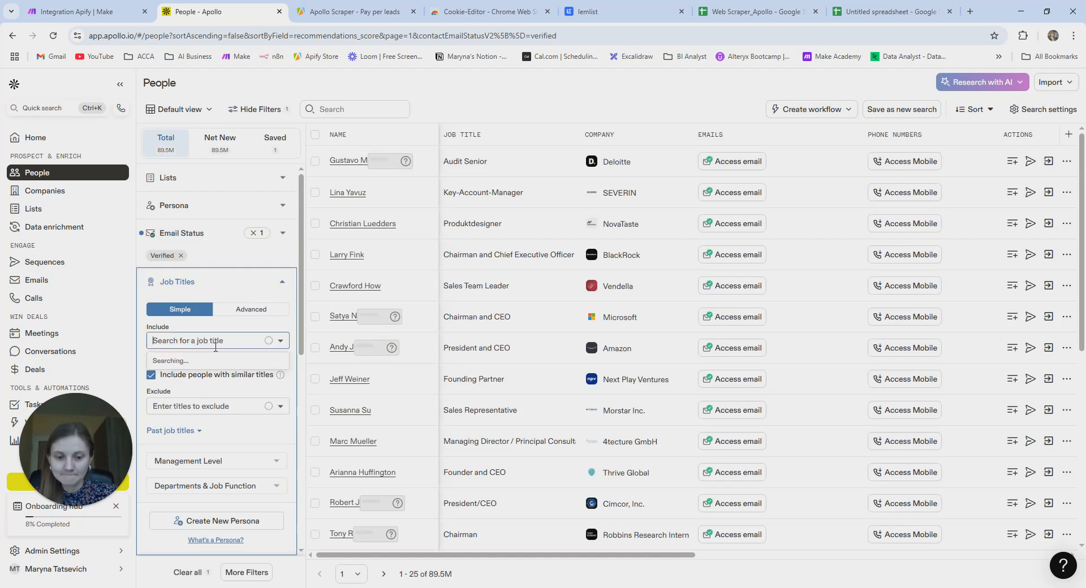
type("manager")
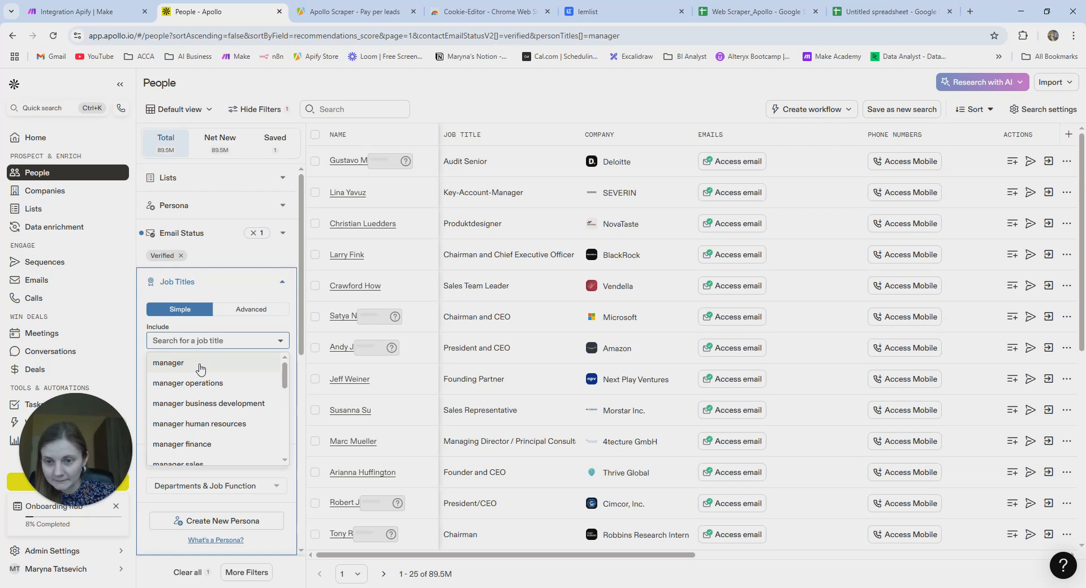
left_click(284, 285)
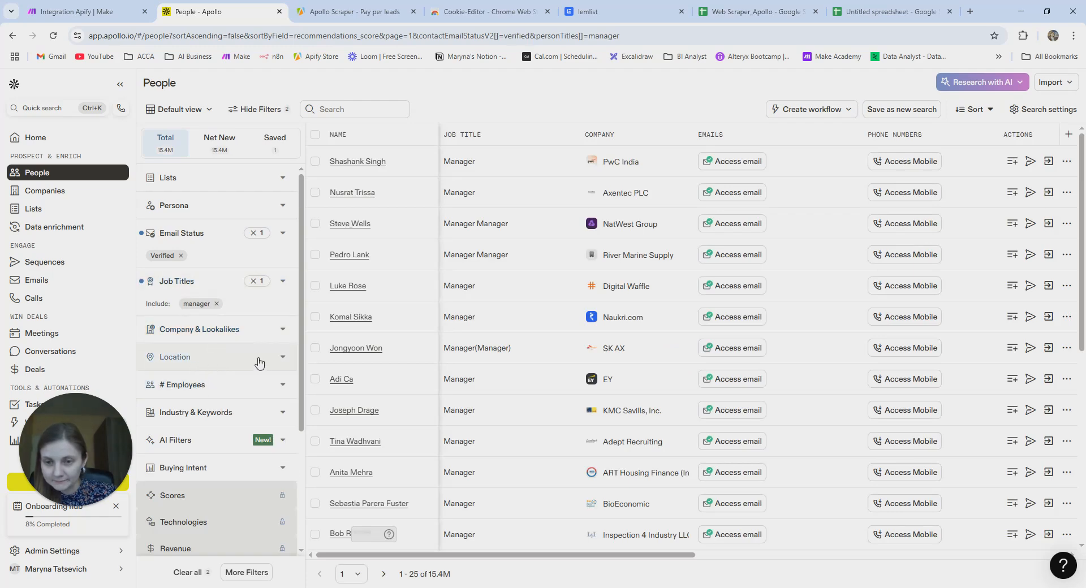
- Set the Location filter to Greater Poland Voivodeship
left_click(283, 358)
left_click(202, 446)
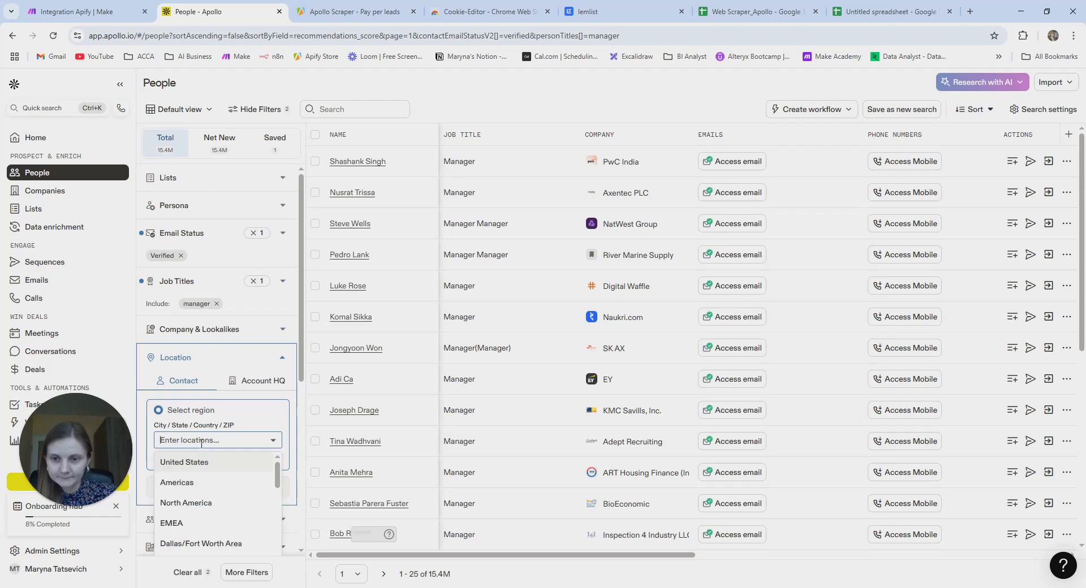
type("poland")
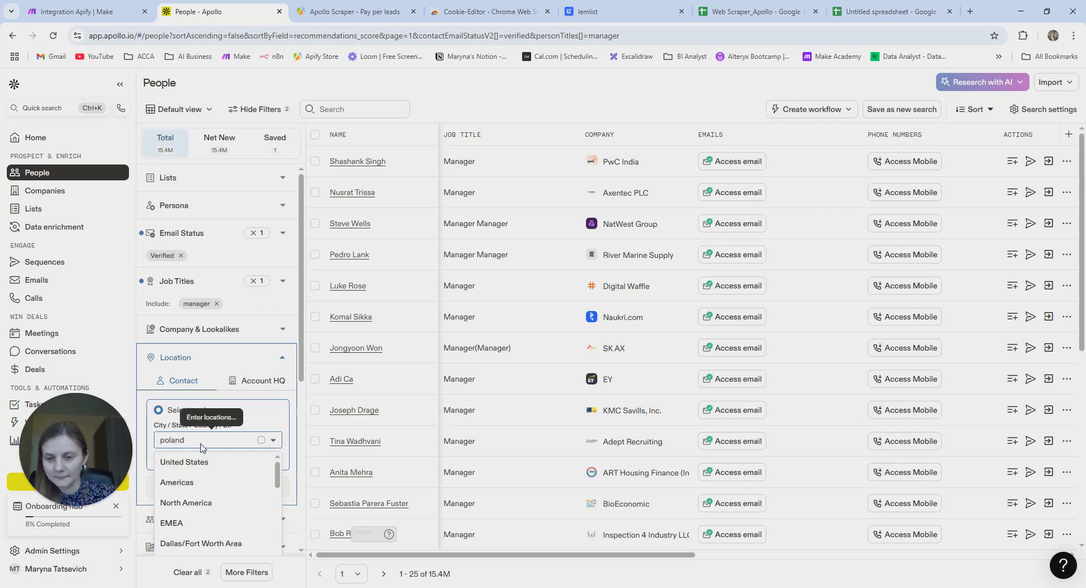
left_click(214, 464)
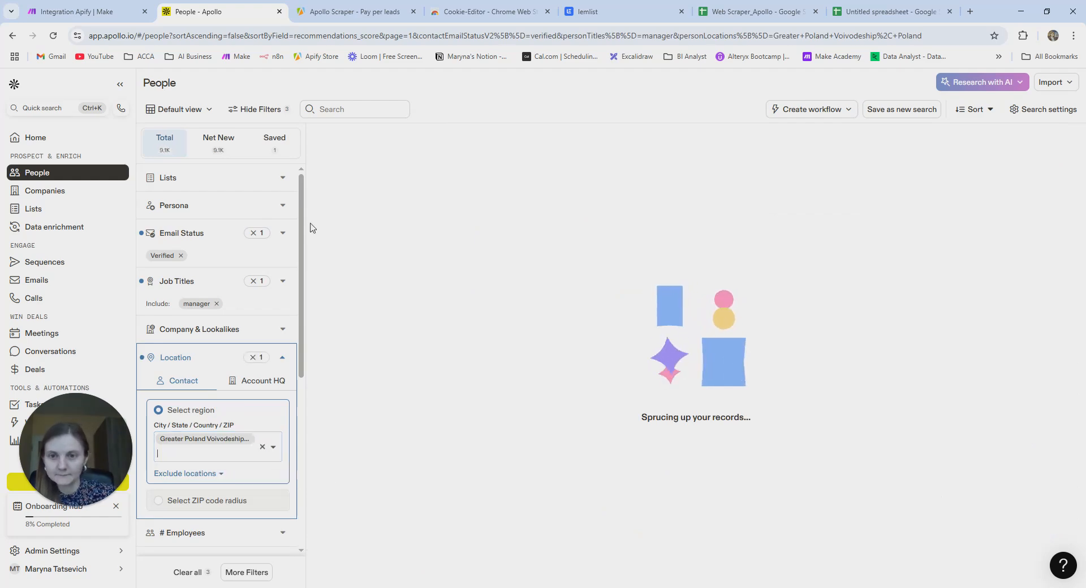
left_click(284, 359)
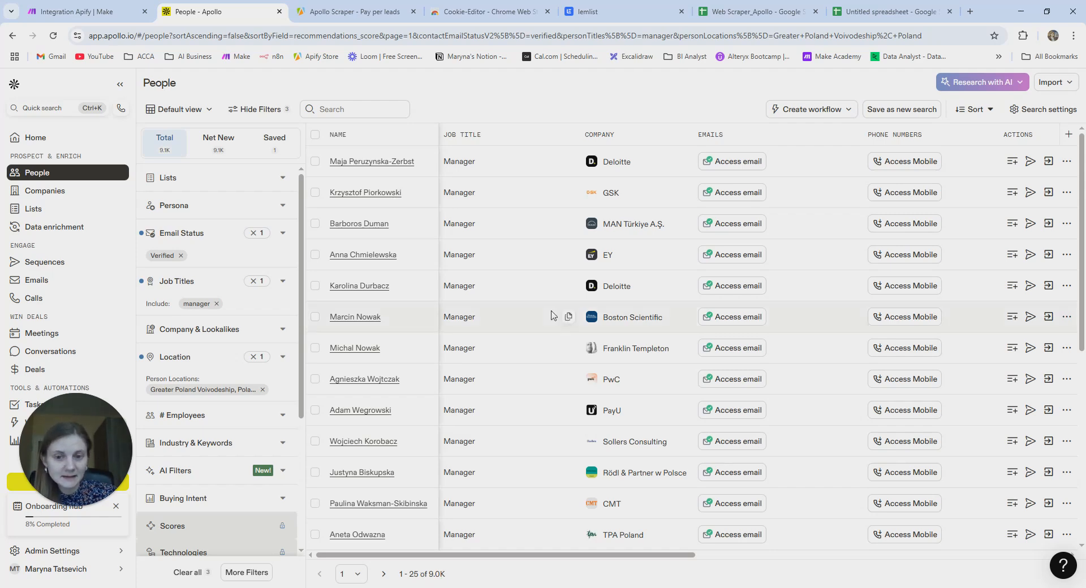
- Replace the Apollo Scraper's Search URL with the filtered Apollo search address and start the run
left_click(485, 36)
left_click(321, 17)
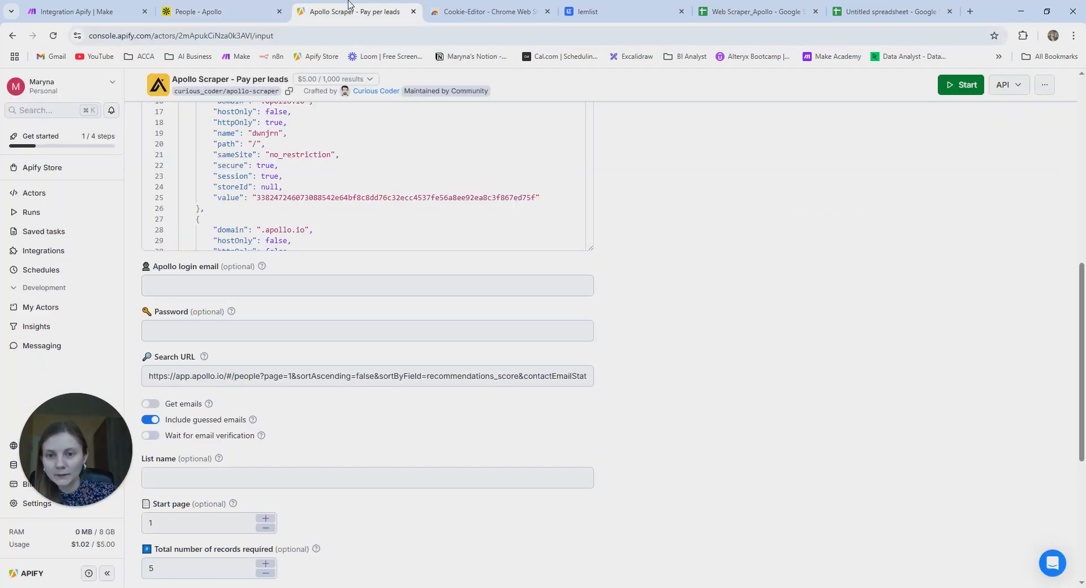
left_click(308, 376)
key("ctrl+a")
key("BackSpace")
key("ctrl+v")
left_click(389, 413)
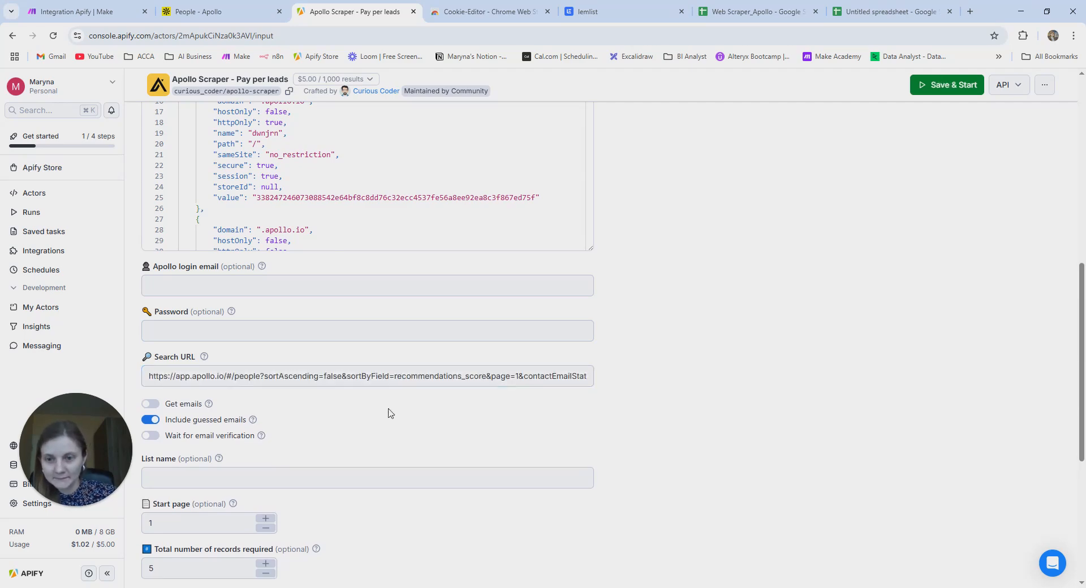
scroll(389, 414, "down", 5)
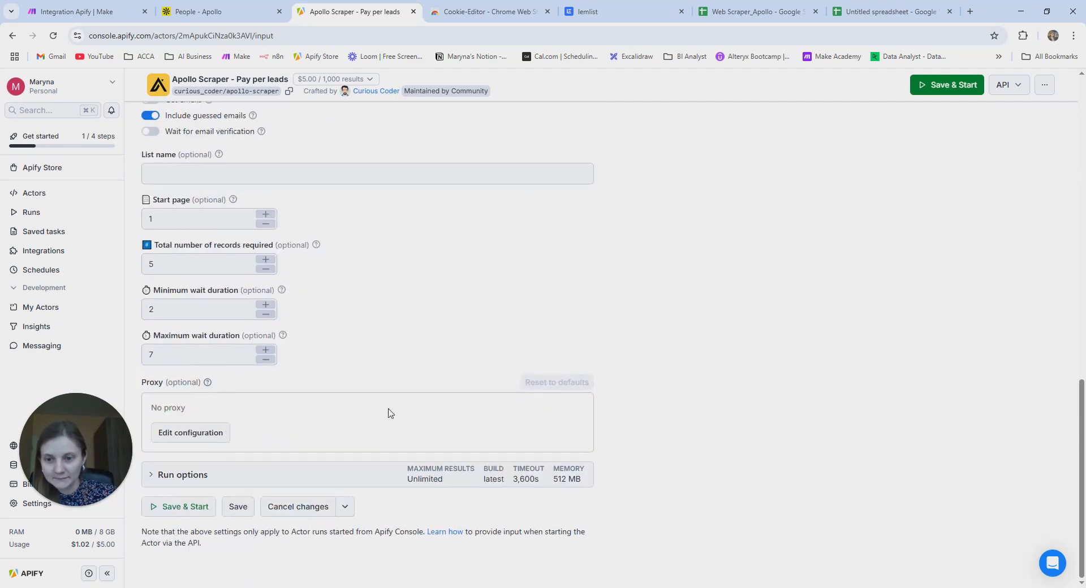
left_click(160, 510)
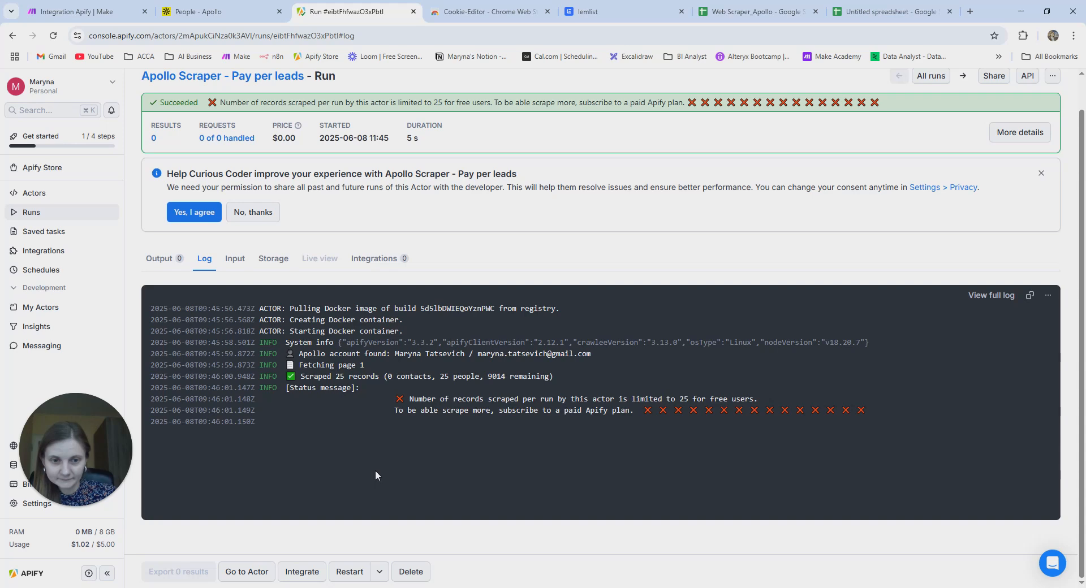
- Browse the run's 25 scraped Poznan leads in Output, keeping 50 results per page
left_click(164, 262)
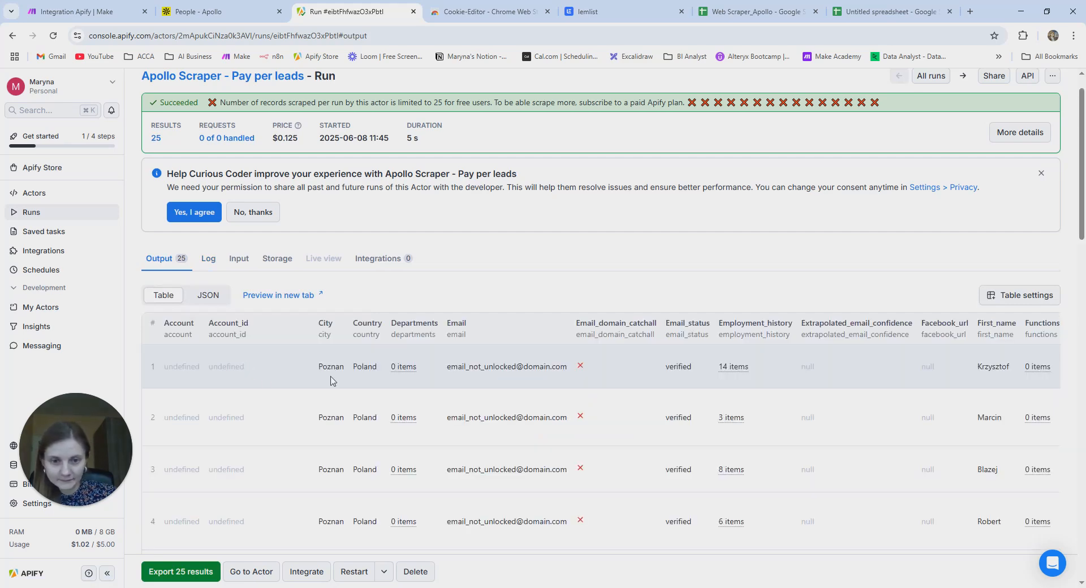
scroll(331, 381, "down", 6)
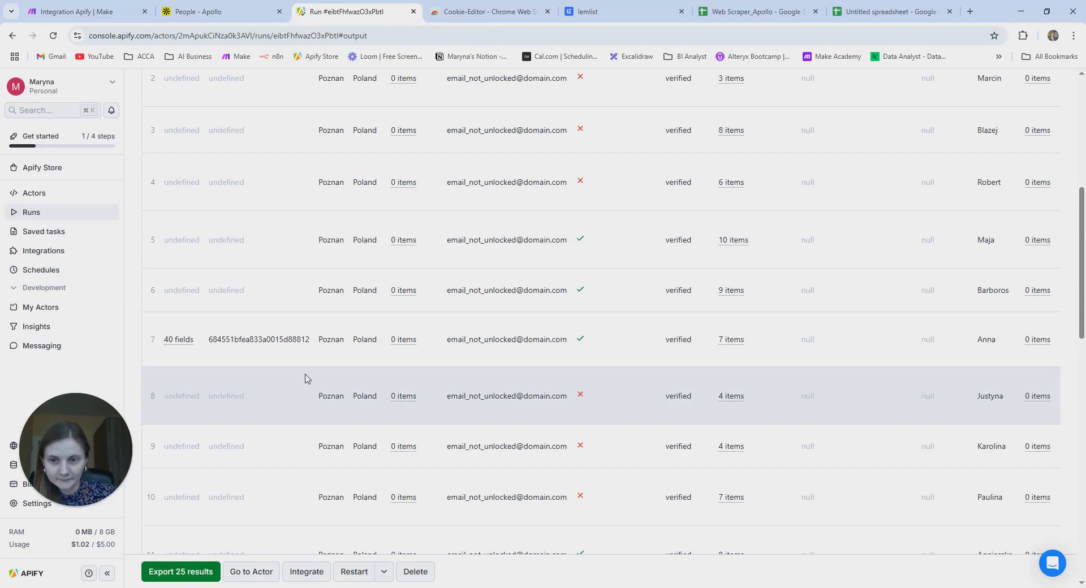
scroll(305, 380, "down", 15)
left_click(227, 499)
left_click(235, 500)
scroll(309, 487, "up", 5)
scroll(309, 487, "up", 15)
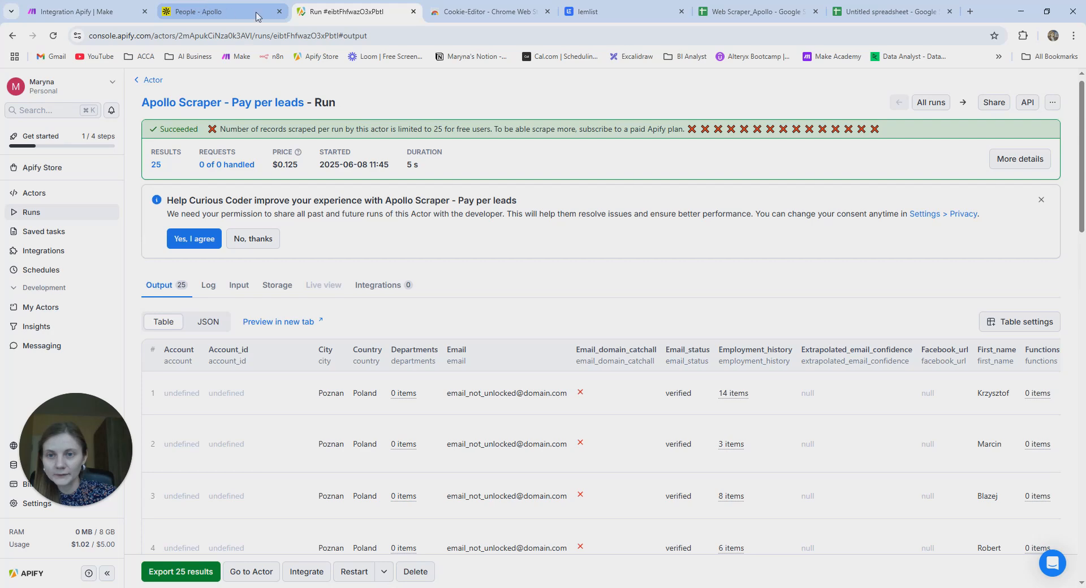
- Open the Apollo Scraper input in JSON view, select all of it, and return to Make
left_click(68, 196)
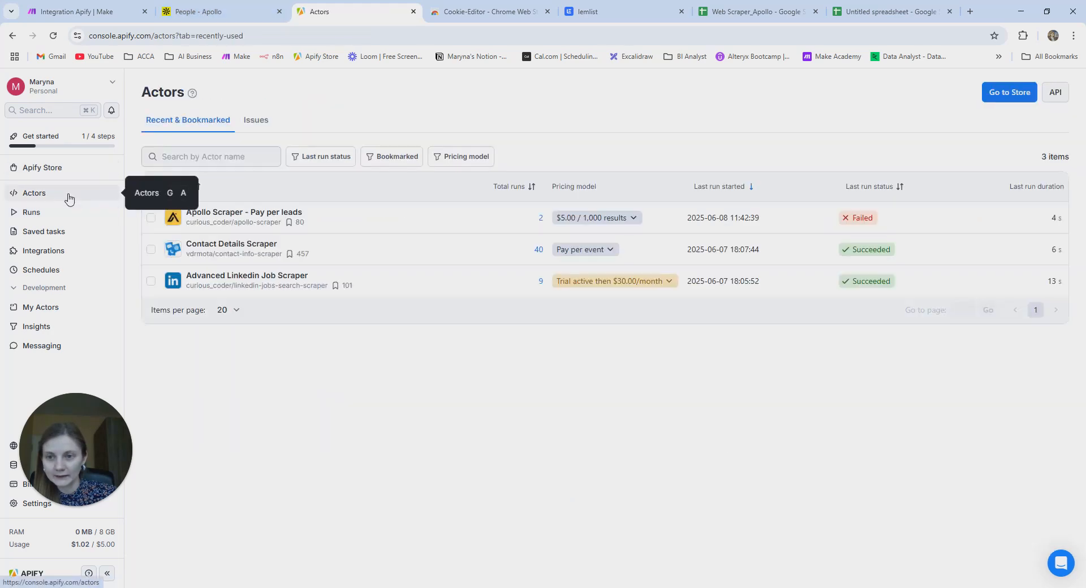
left_click(259, 220)
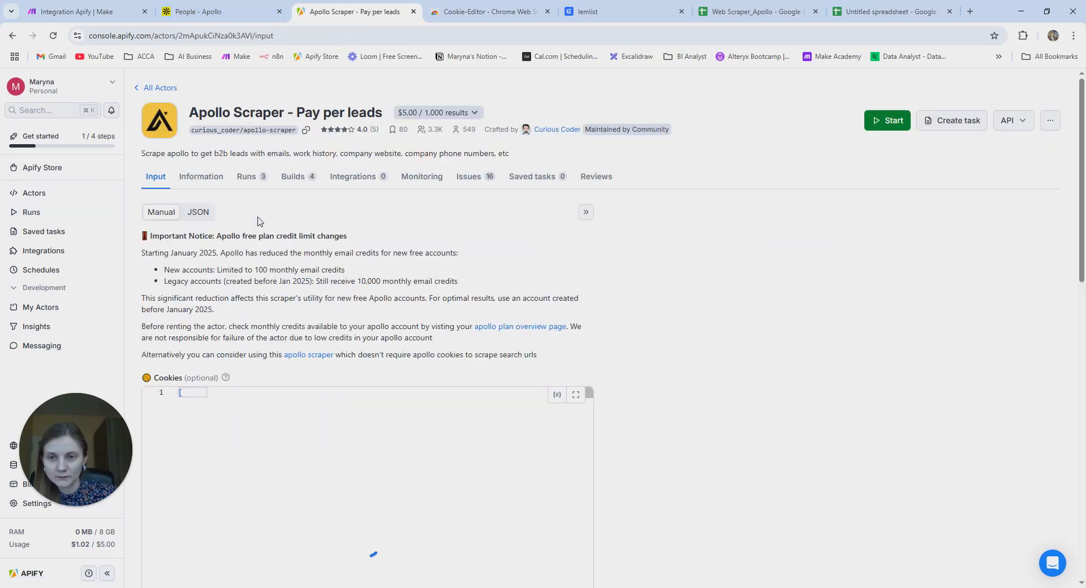
left_click(198, 214)
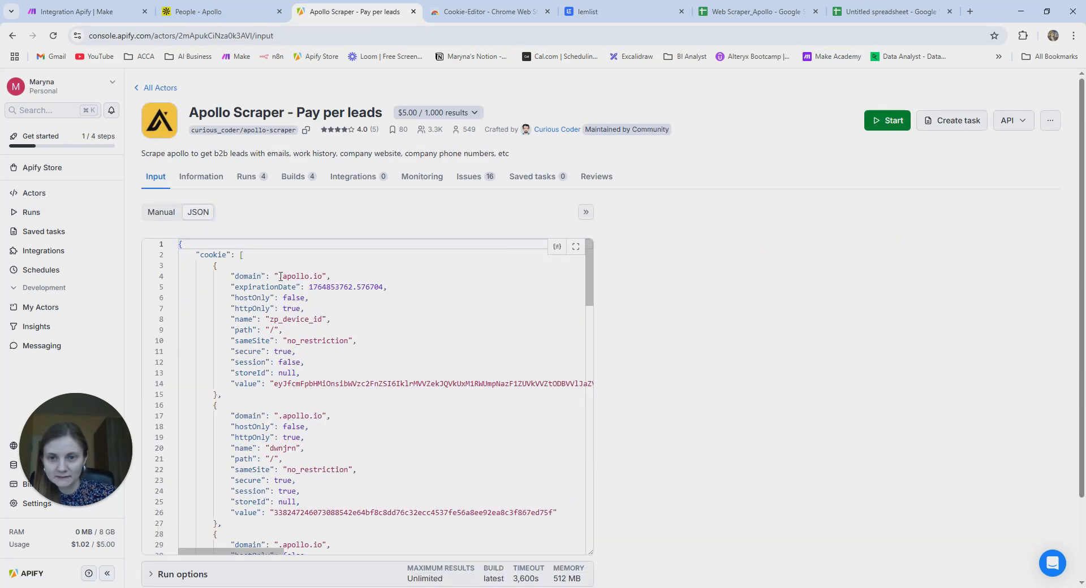
left_click(417, 304)
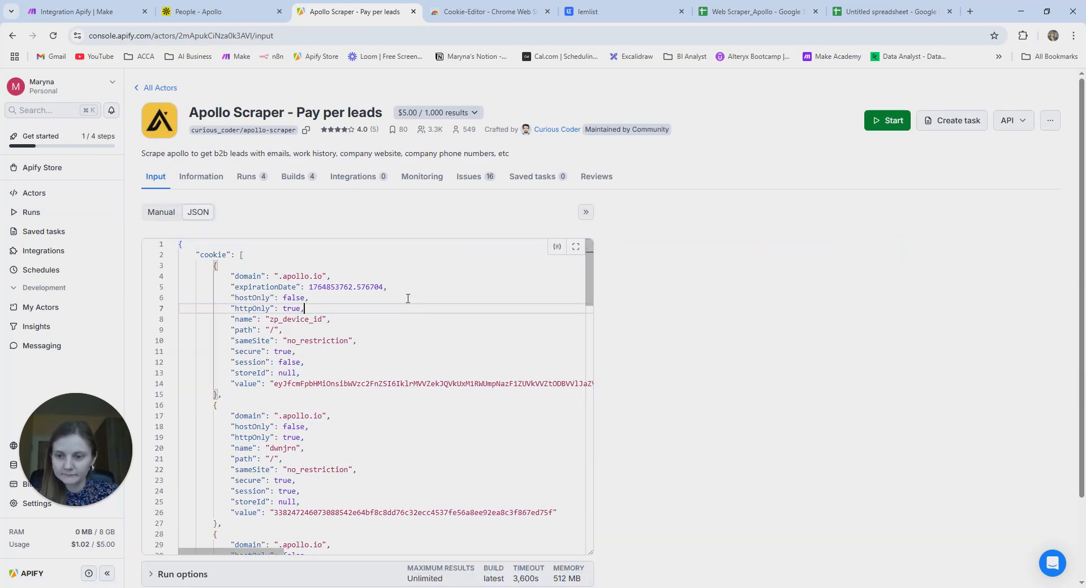
key("ctrl+a")
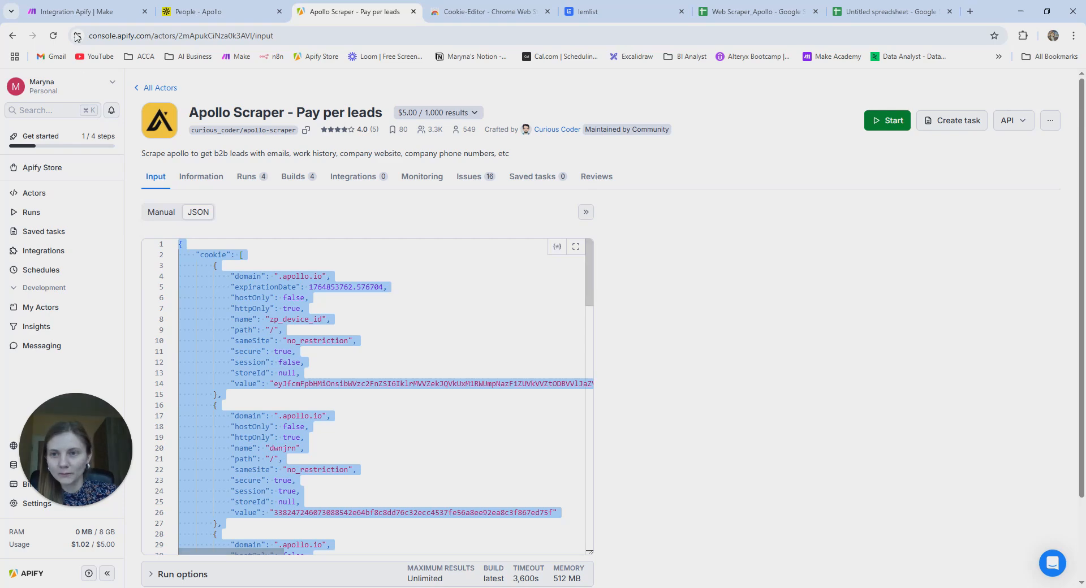
left_click(85, 12)
- Replace the Run an Actor module's Input JSON with the copied Apollo Scraper JSON and save
left_click(460, 298)
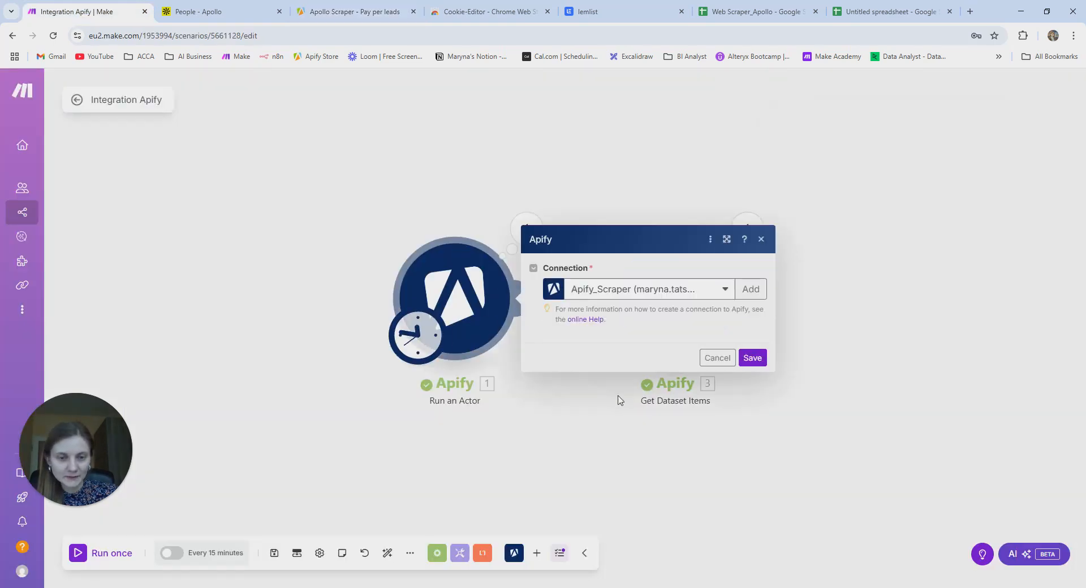
left_click(695, 389)
key("ctrl+a")
key("BackSpace")
key("ctrl+v")
scroll(695, 399, "down", 6)
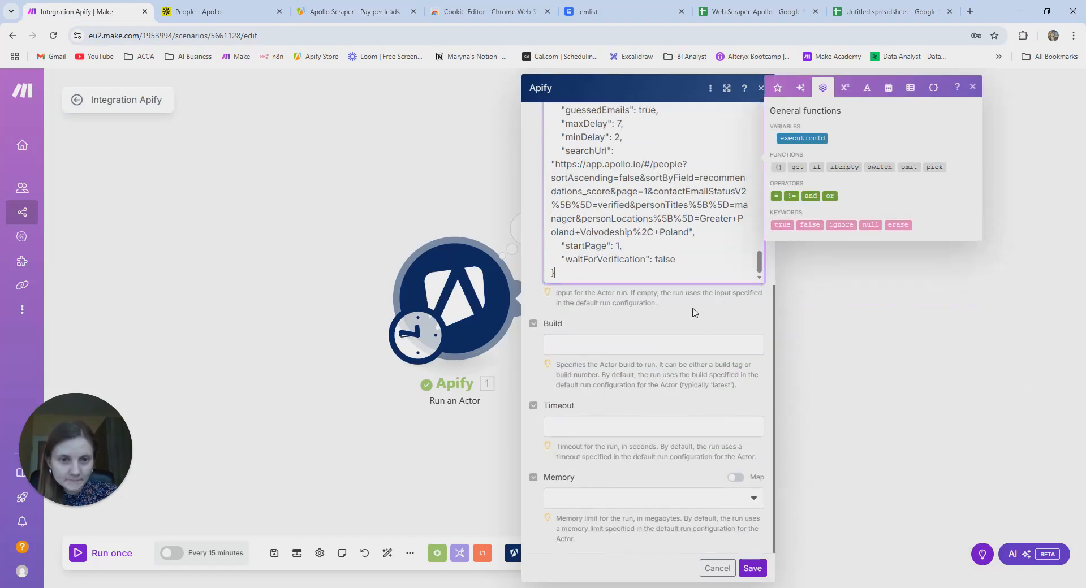
left_click(754, 568)
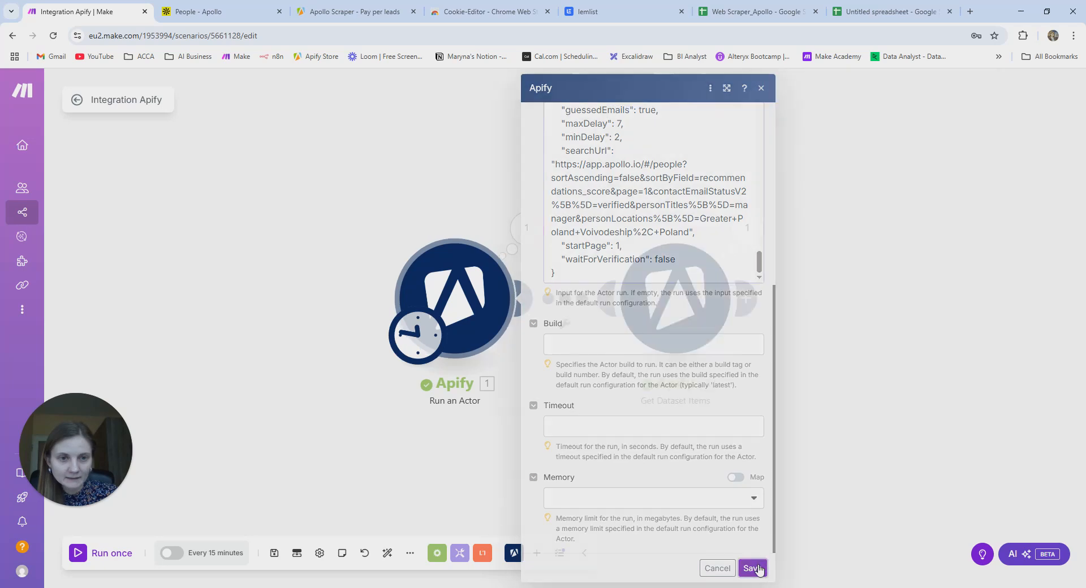
- Run the scenario once and check the Apollo Scraper run in Apify before returning
left_click(113, 553)
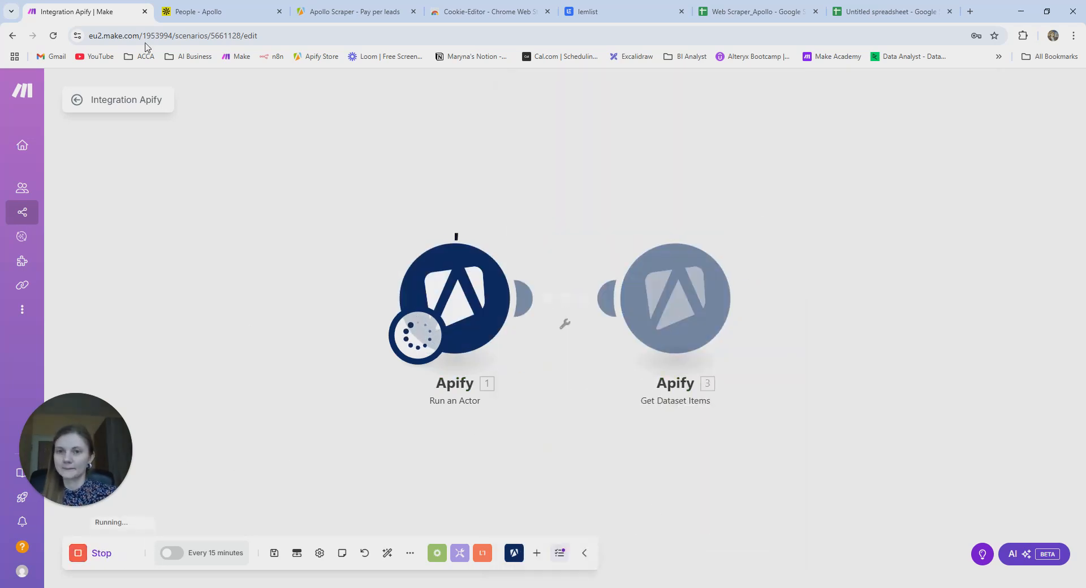
left_click(348, 11)
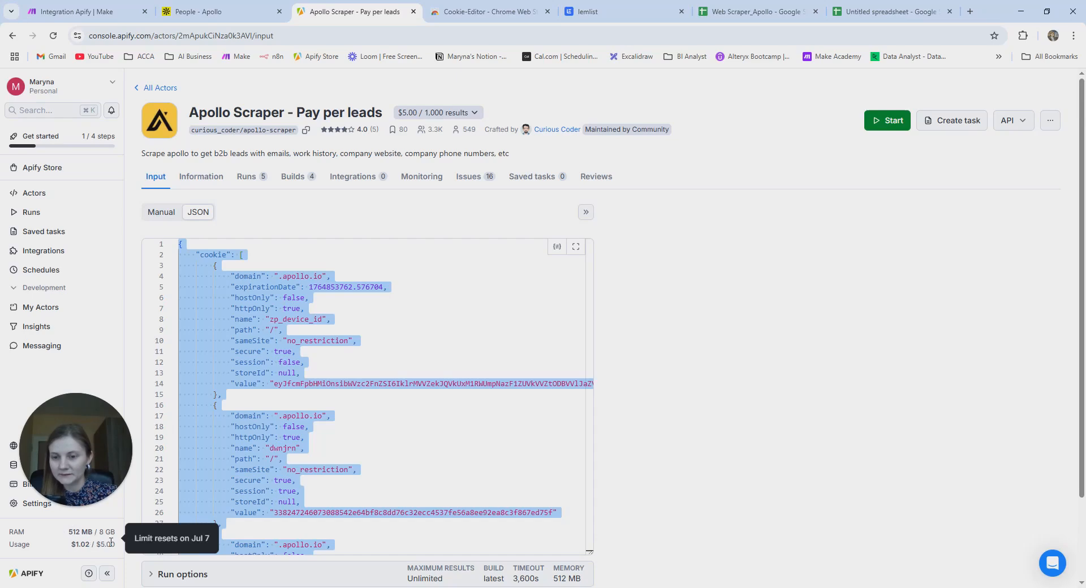
left_click(88, 16)
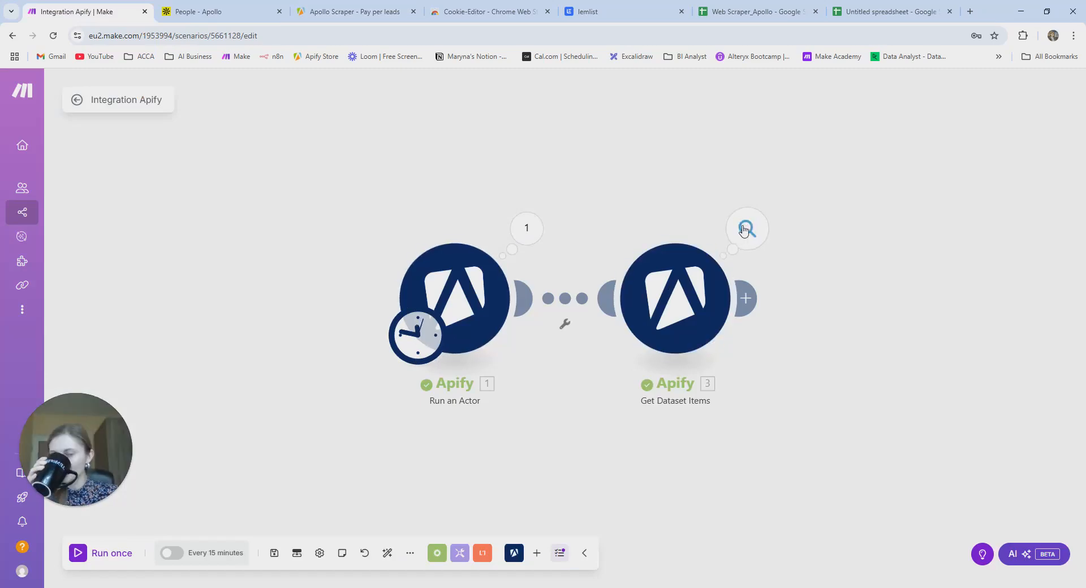
left_click(744, 229)
left_click(808, 241)
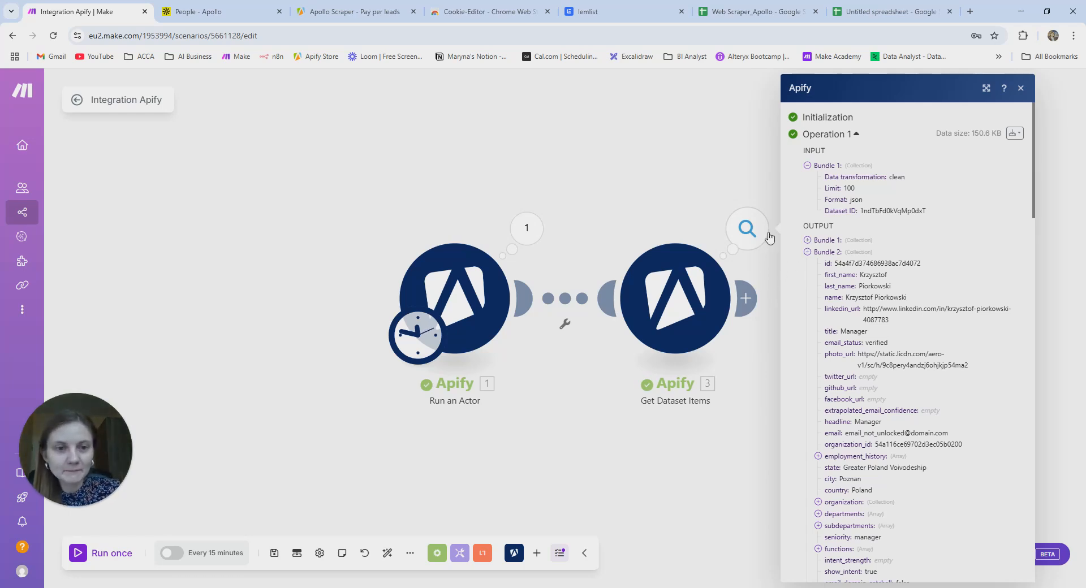
left_click(809, 255)
left_click(808, 264)
left_click(807, 264)
left_click(807, 277)
left_click(808, 289)
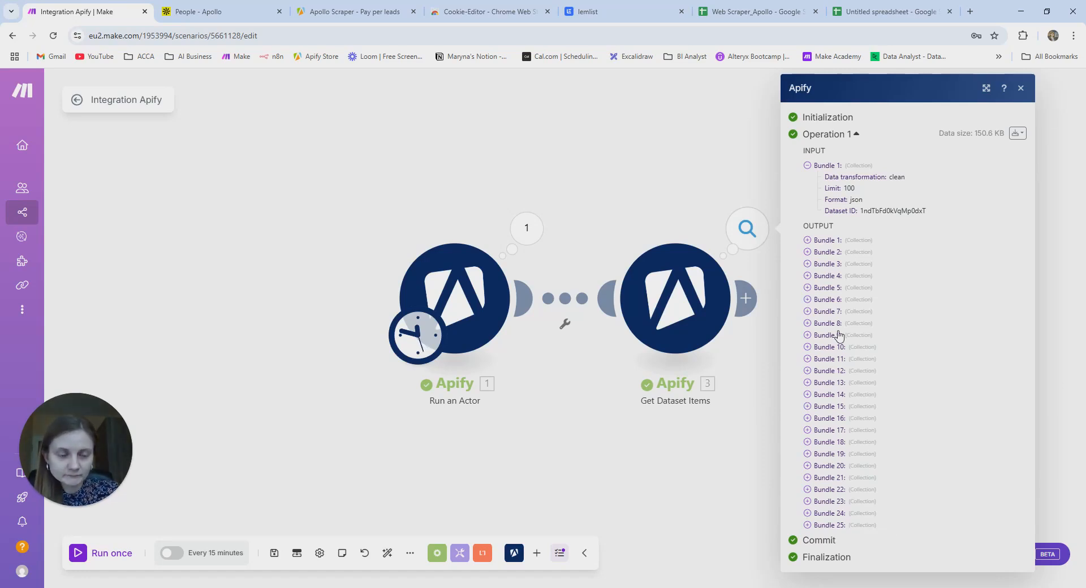
left_click(808, 241)
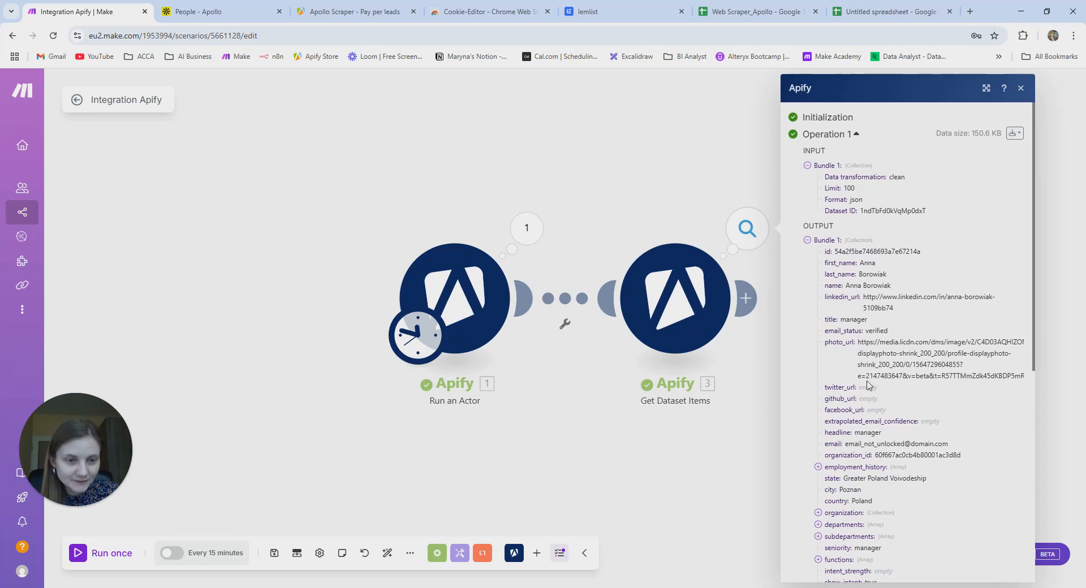
scroll(878, 469, "down", 3)
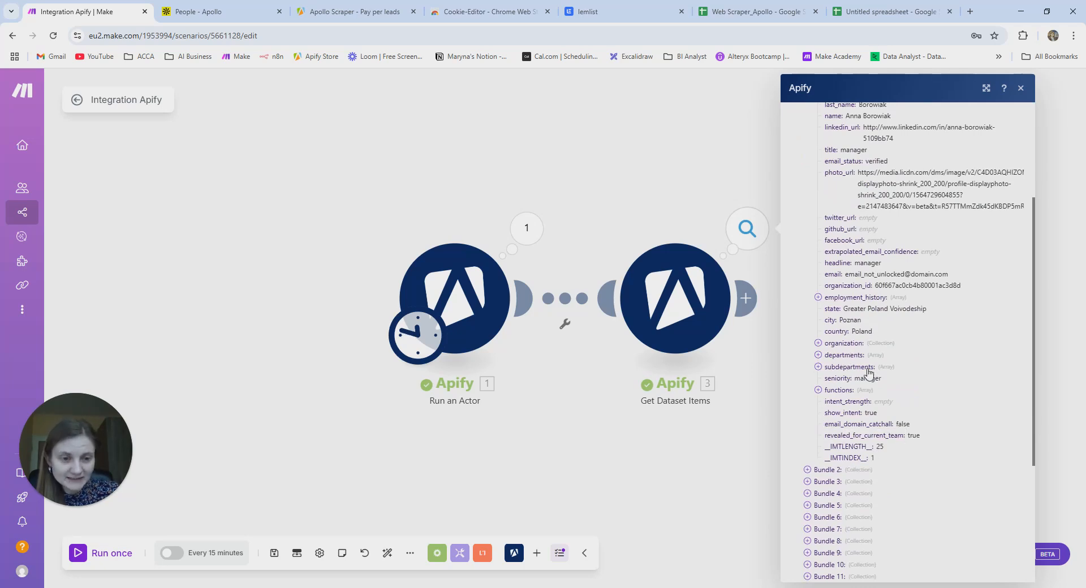
left_click(651, 491)
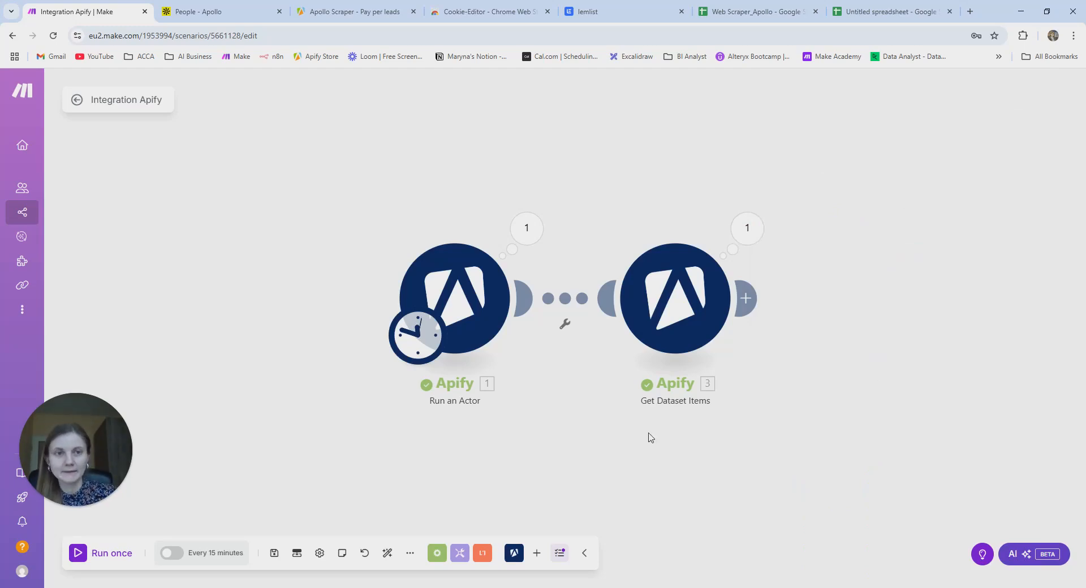
- Rename the untitled spreadsheet to 'Test Apollo Scraper'
left_click(874, 11)
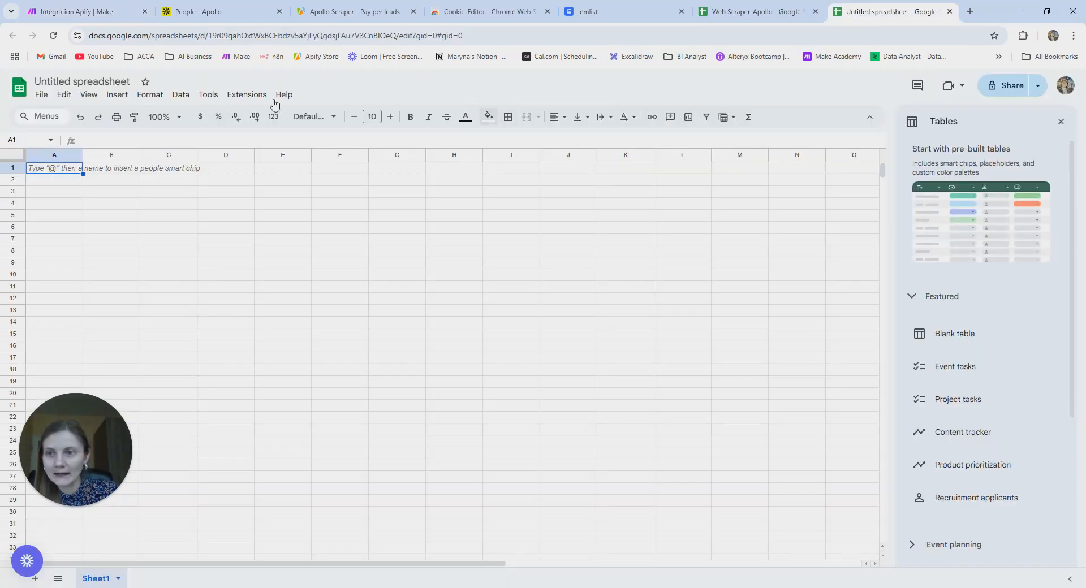
left_click(101, 79)
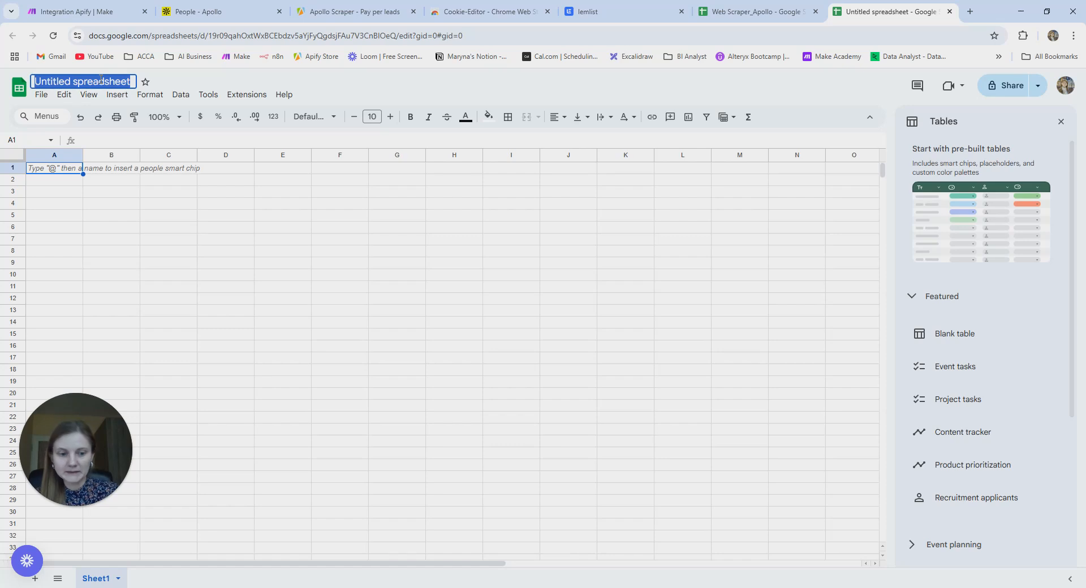
key("BackSpace")
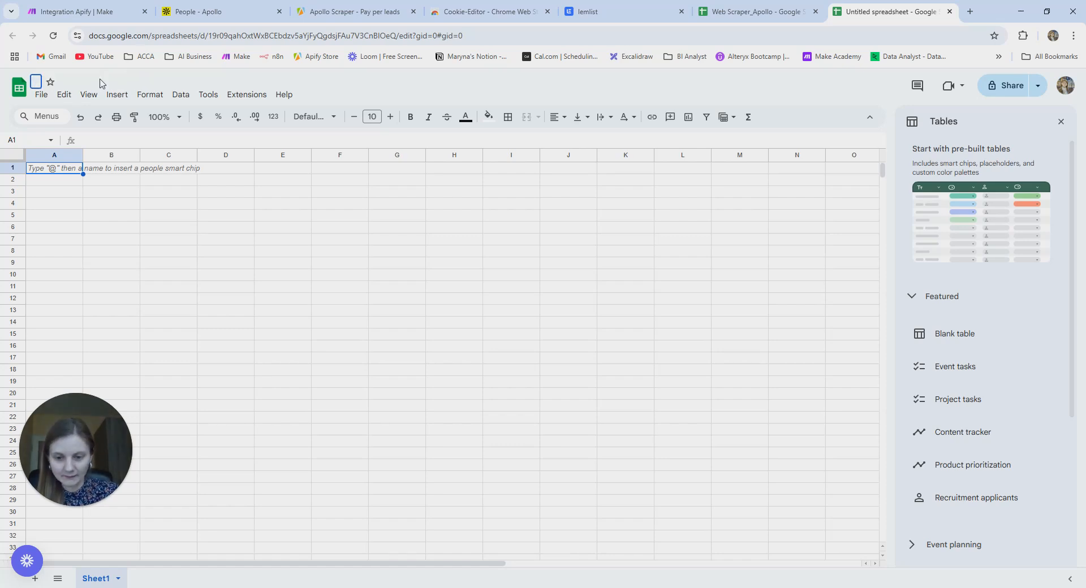
type("Test Apollo Scraper")
key("Return")
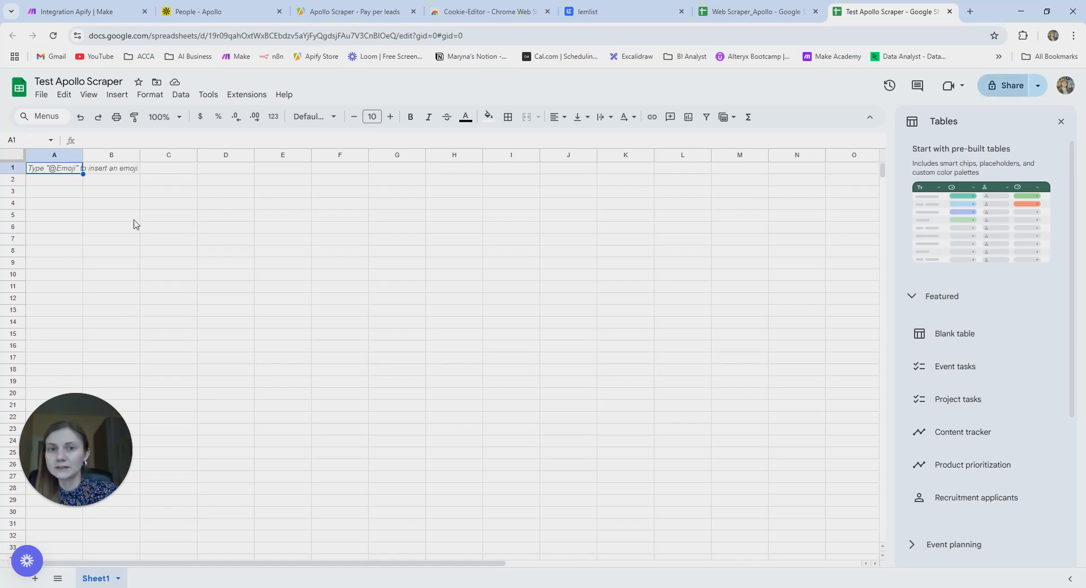
left_click(124, 284)
- Copy the A1–H1 header row from Web Scraper_Apollo into row 1 of Test Apollo Scraper
left_click(756, 11)
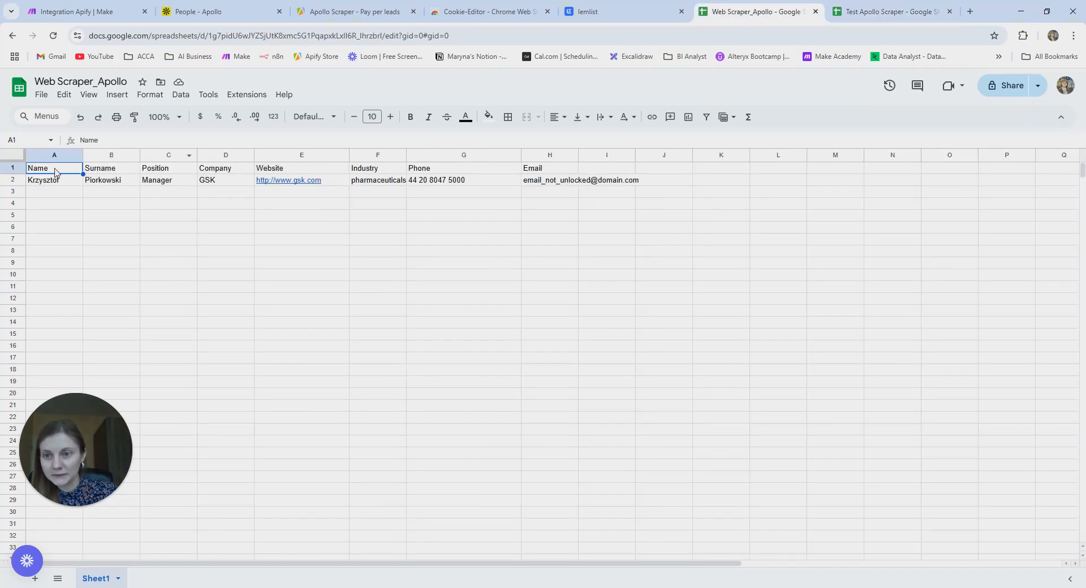
left_click_drag(72, 171, 563, 171)
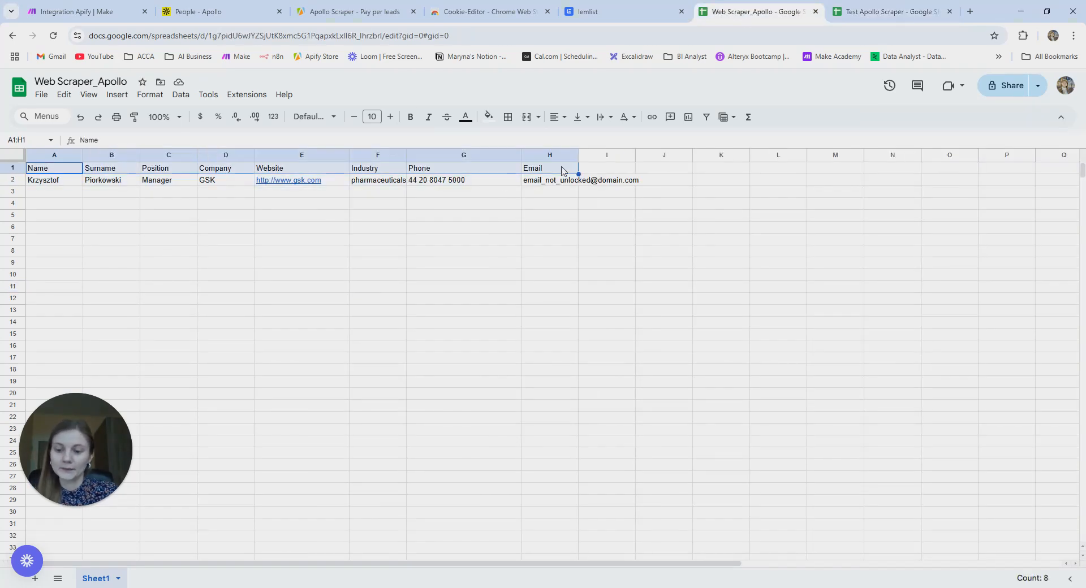
key("ctrl+c")
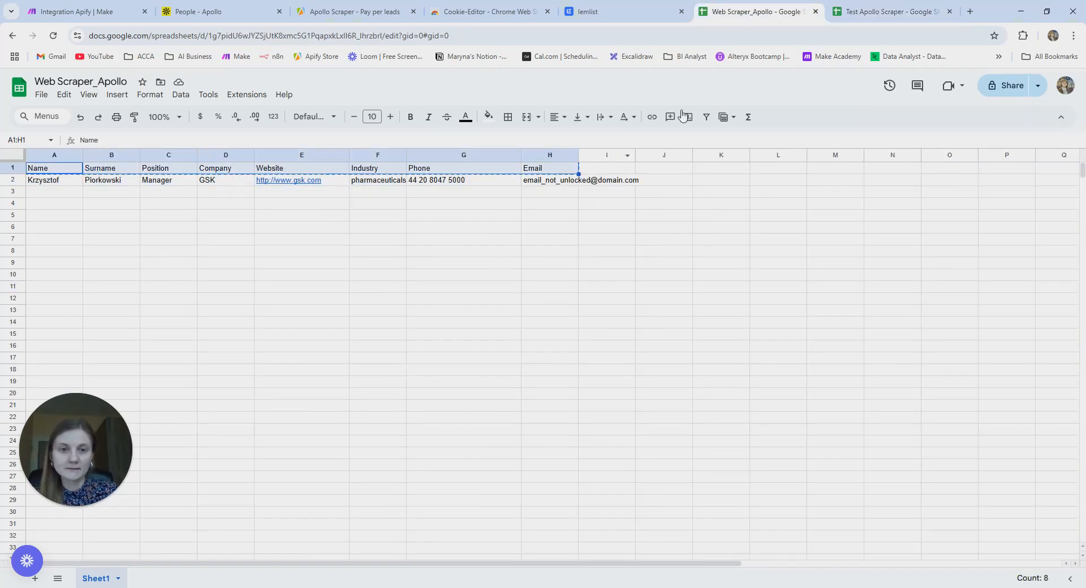
left_click(870, 13)
left_click(52, 172)
key("ctrl+v")
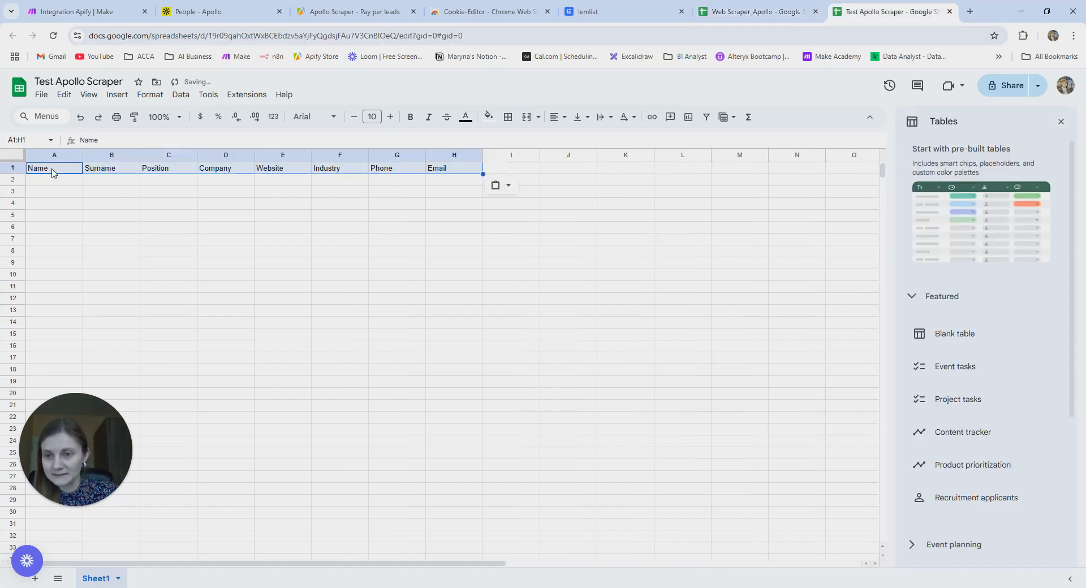
left_click(76, 198)
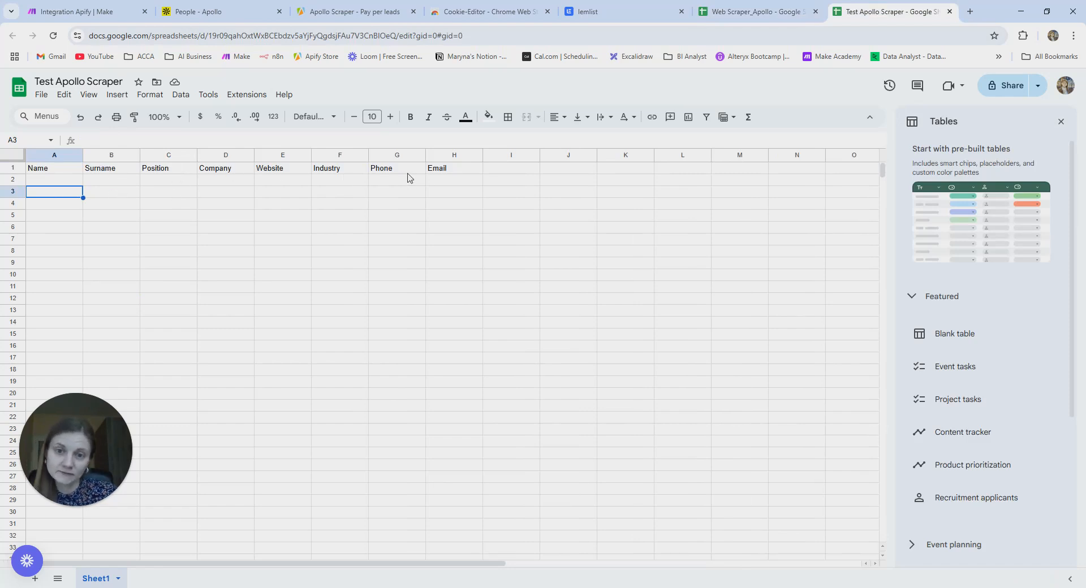
- Check the empty cells to the right of the Email header
left_click(525, 173)
left_click(582, 174)
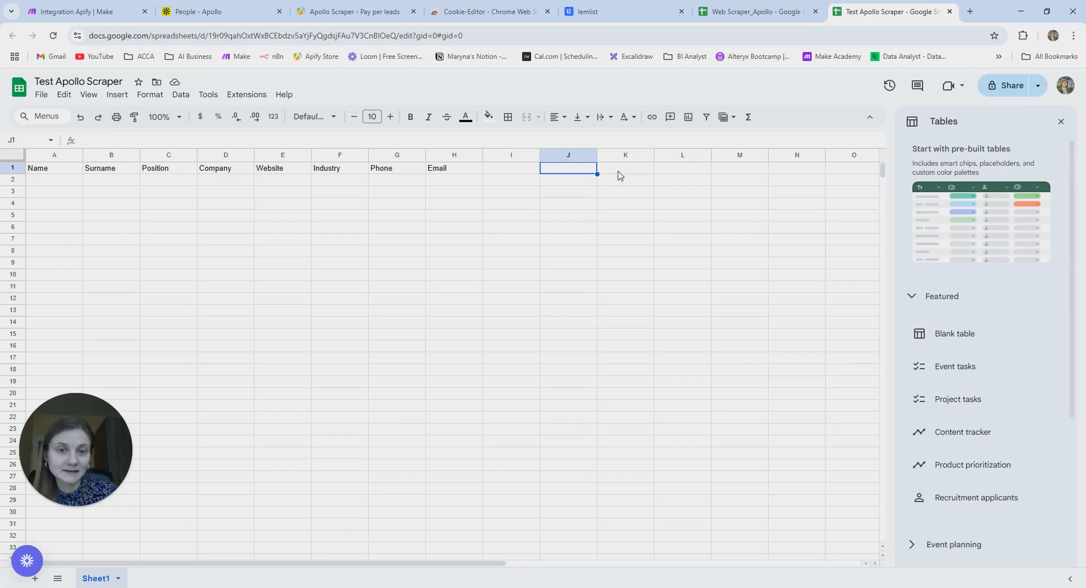
left_click(641, 175)
left_click(694, 172)
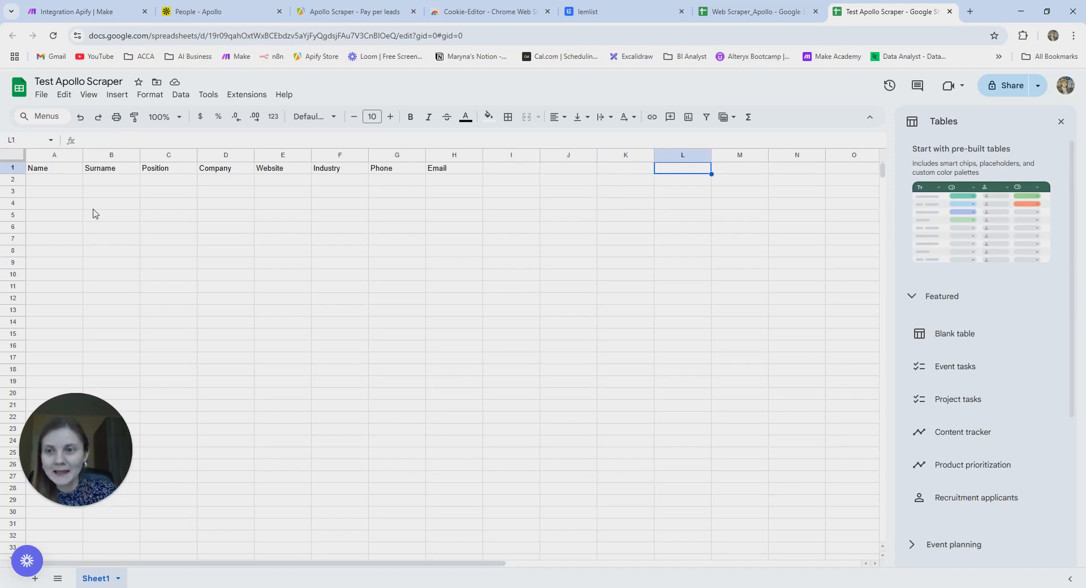
- Add a Google Sheets Add a Row module after Get Dataset Items
left_click(84, 11)
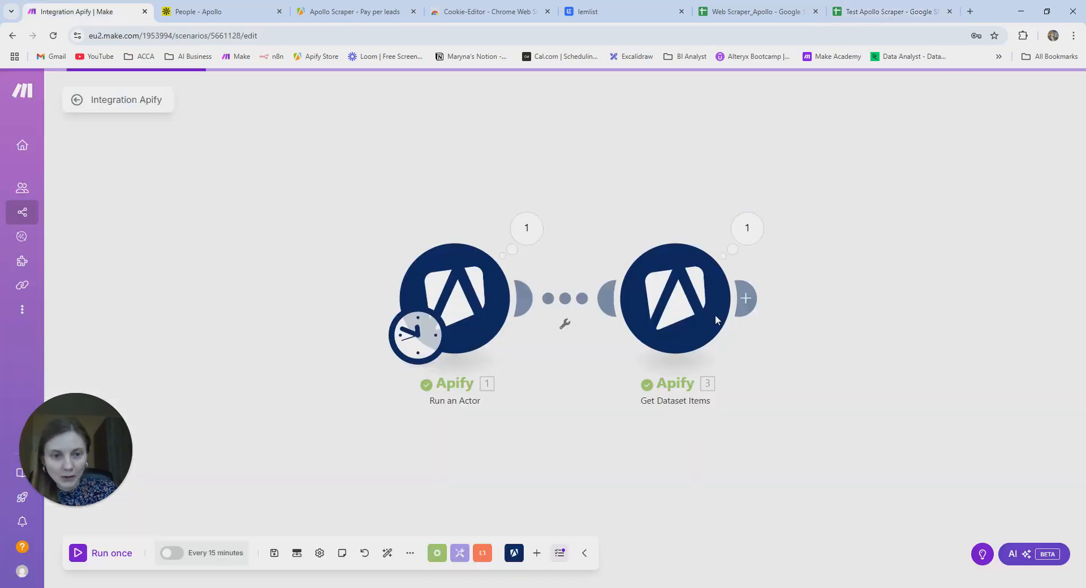
left_click(749, 298)
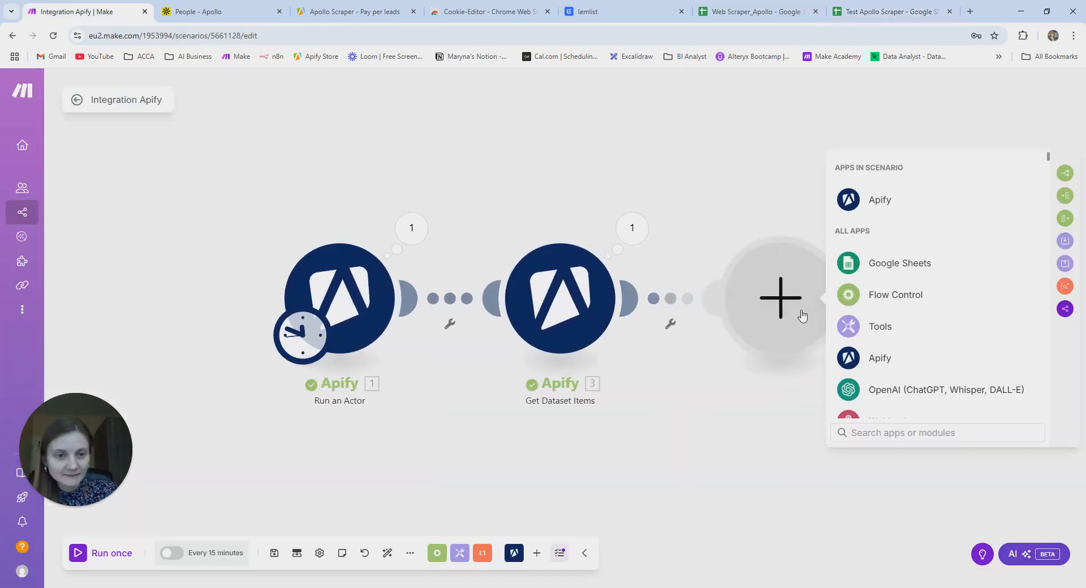
type("goog")
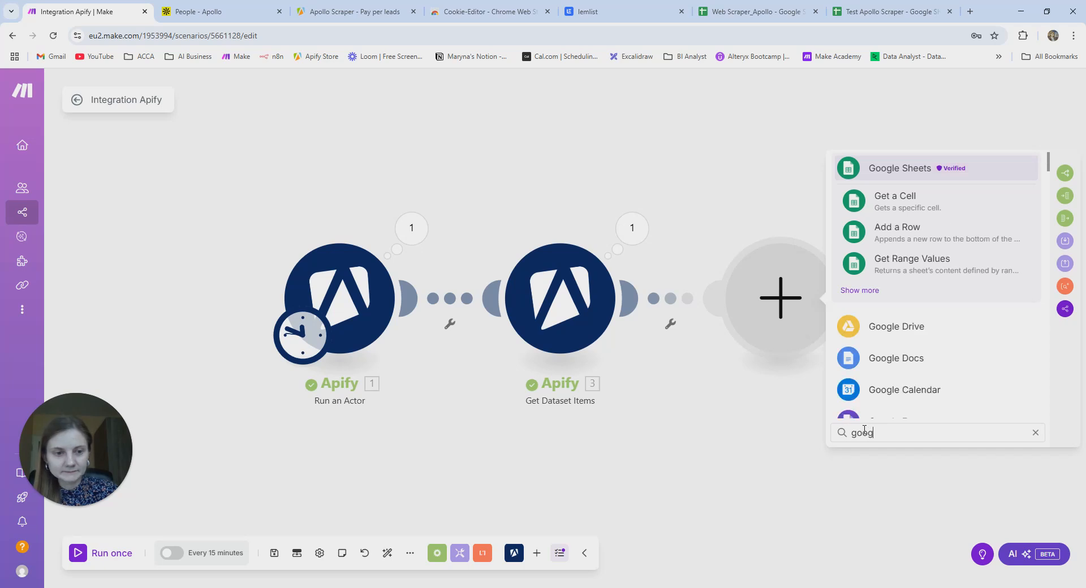
type("le")
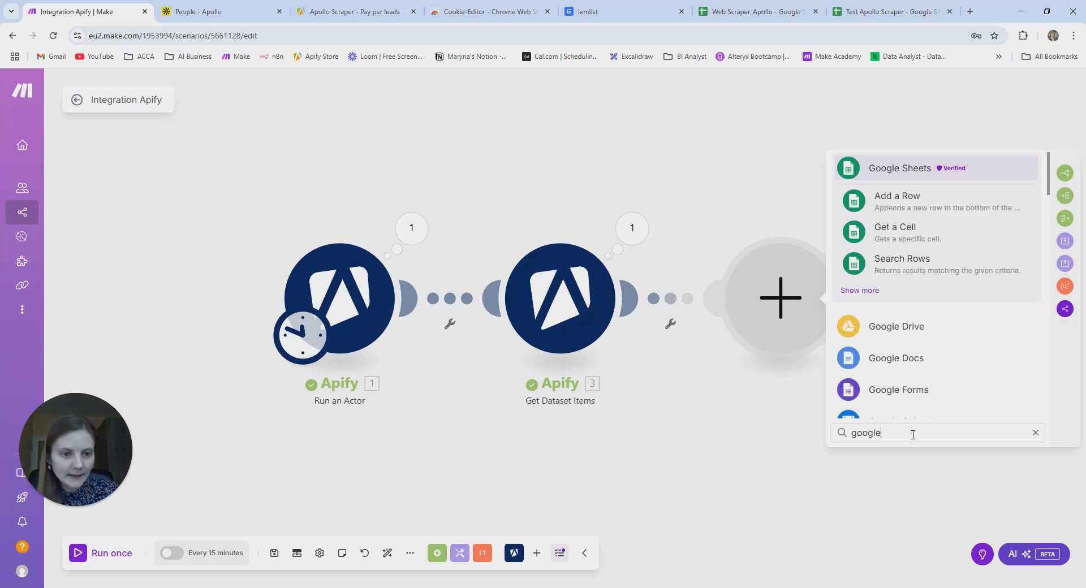
left_click(956, 200)
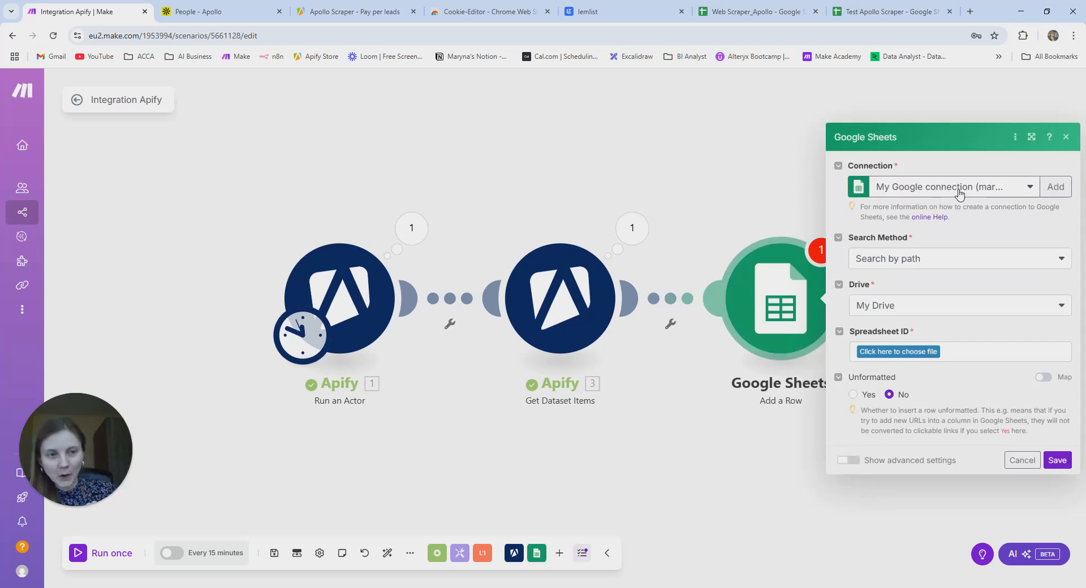
- Keep the existing Google connection and set the Search Method to Select from all
left_click(1056, 187)
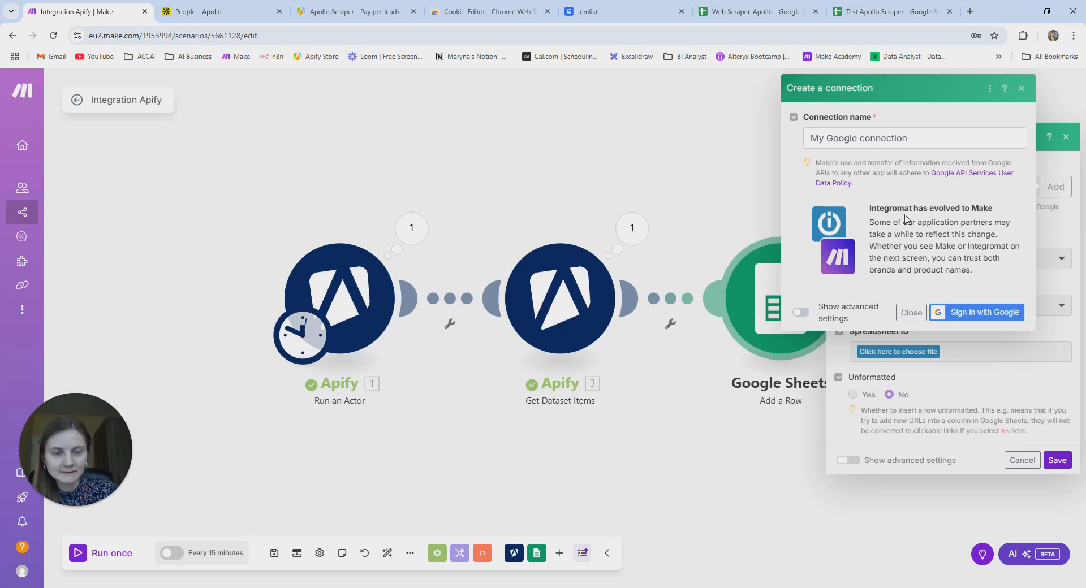
left_click(1021, 89)
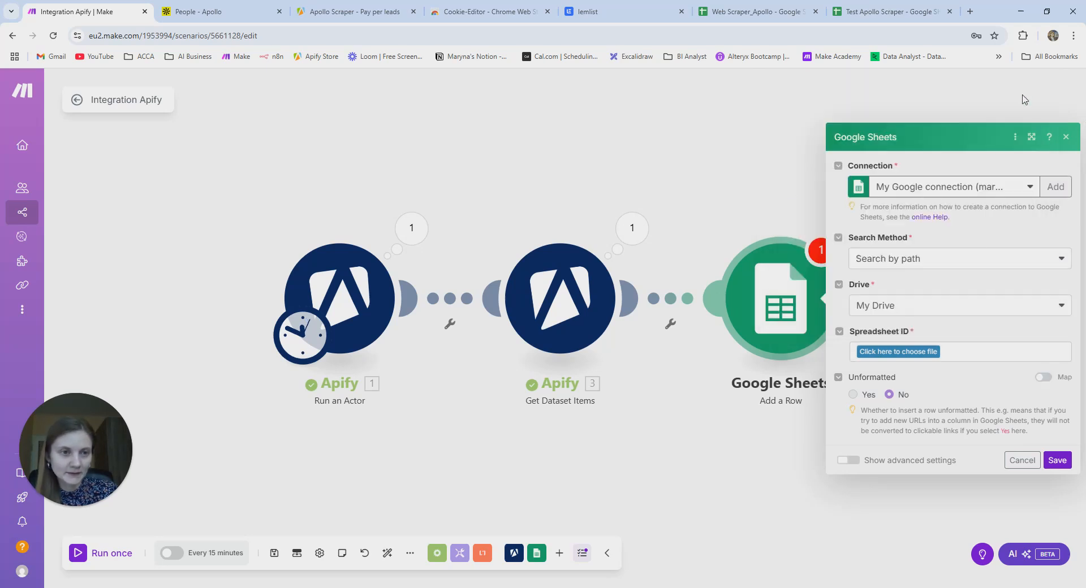
left_click(946, 270)
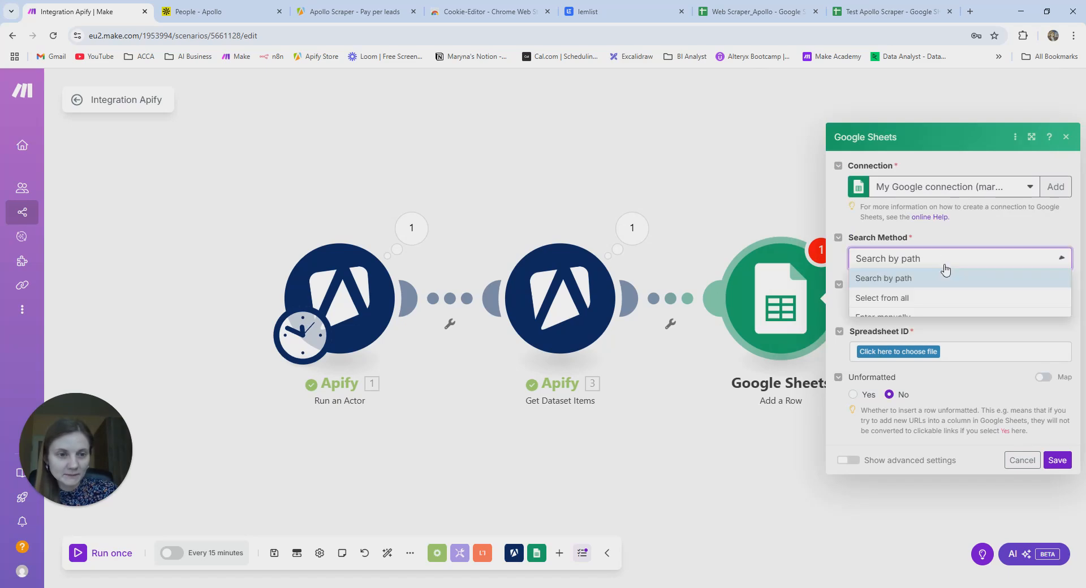
left_click(924, 298)
left_click(908, 317)
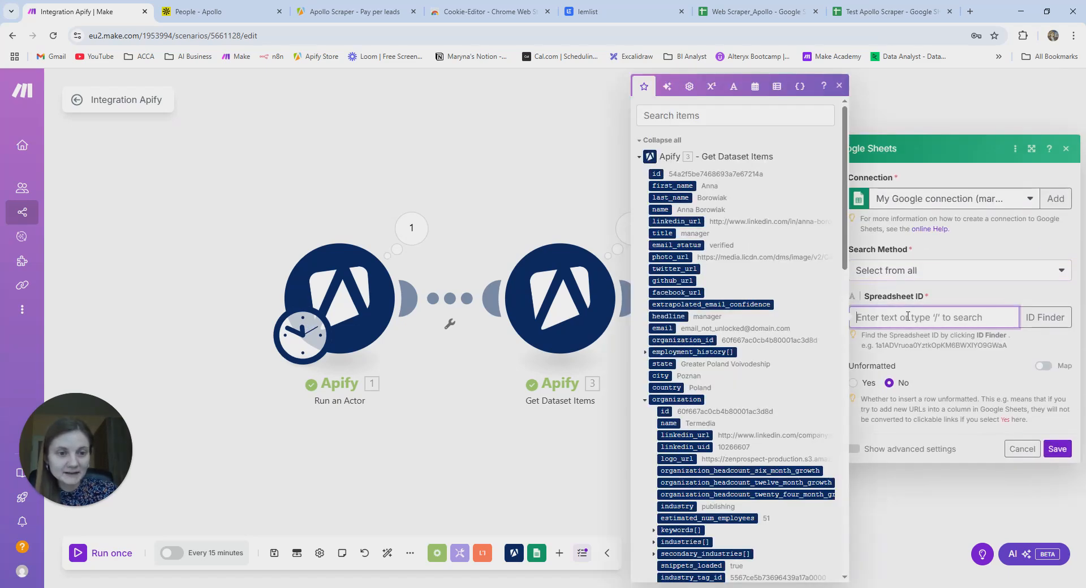
- Paste the Test Apollo Scraper spreadsheet ID from its URL into the Spreadsheet ID field
left_click(892, 14)
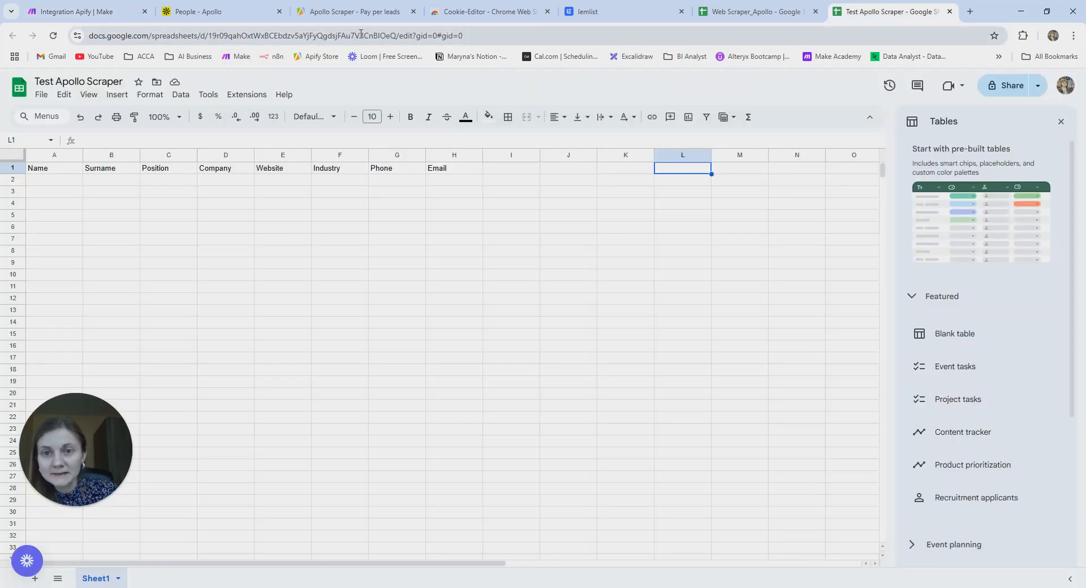
double_click(365, 34)
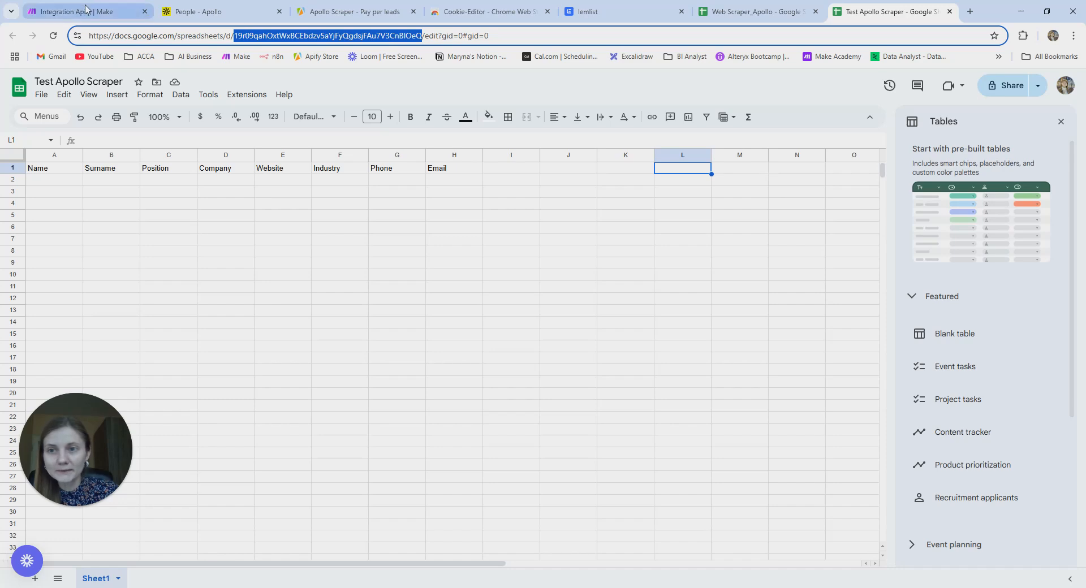
left_click(73, 11)
key("ctrl+v")
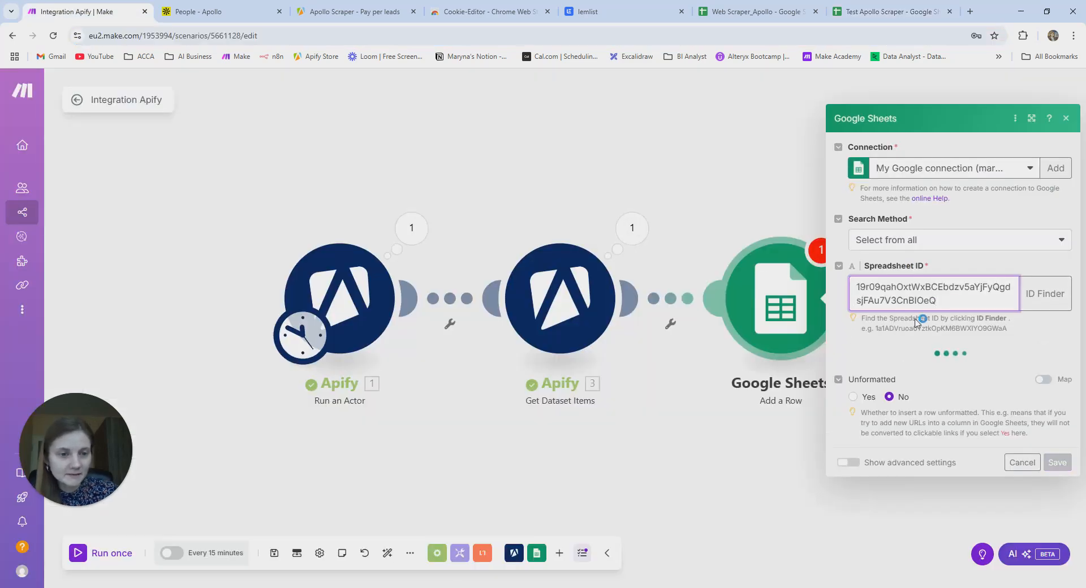
- Choose Sheet1 as the target sheet, keep headers Yes, and save the Add a Row settings
left_click(912, 374)
left_click(883, 393)
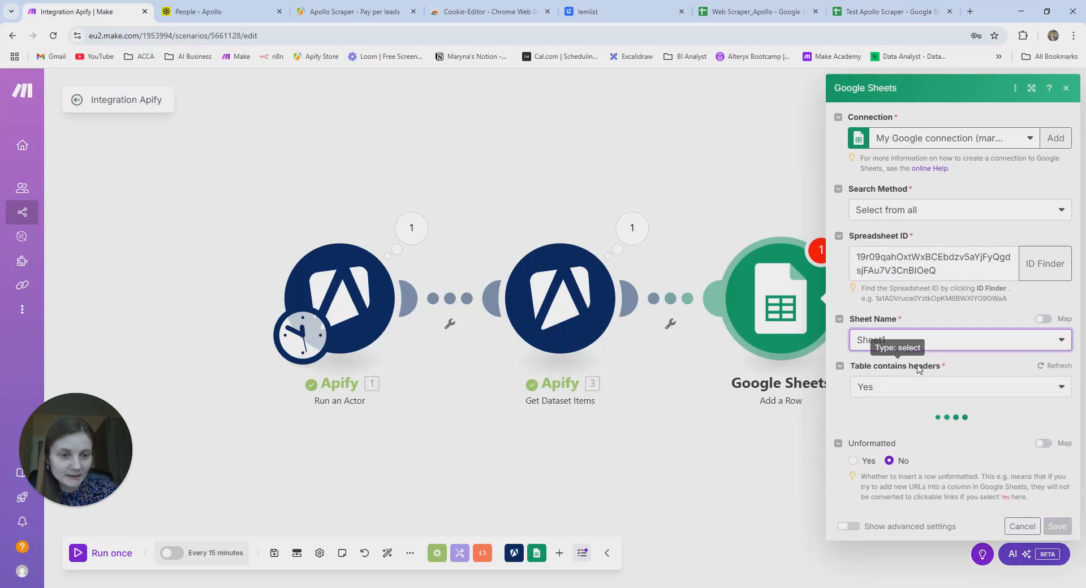
left_click(894, 12)
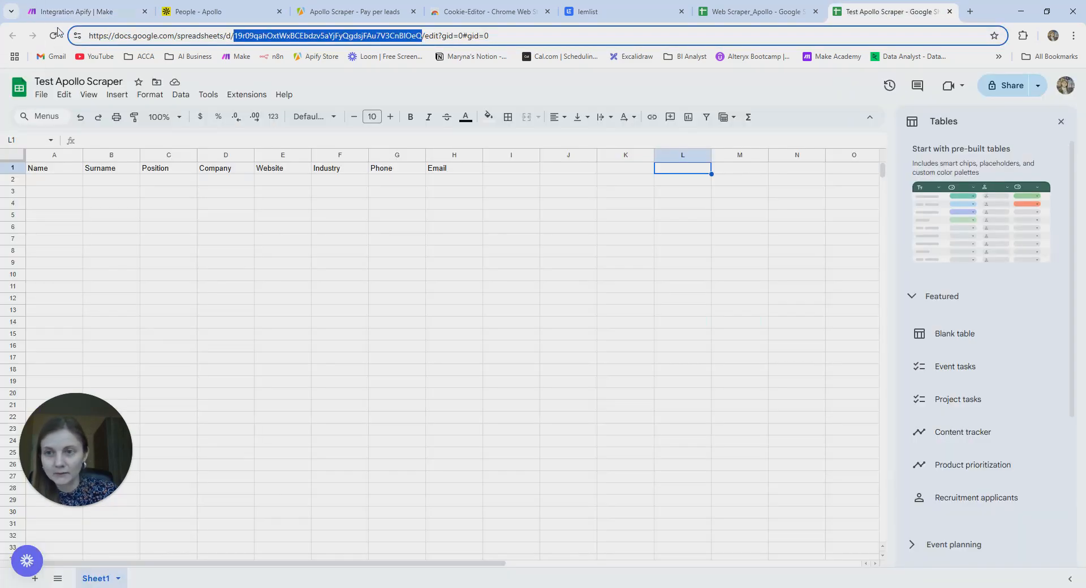
left_click(76, 11)
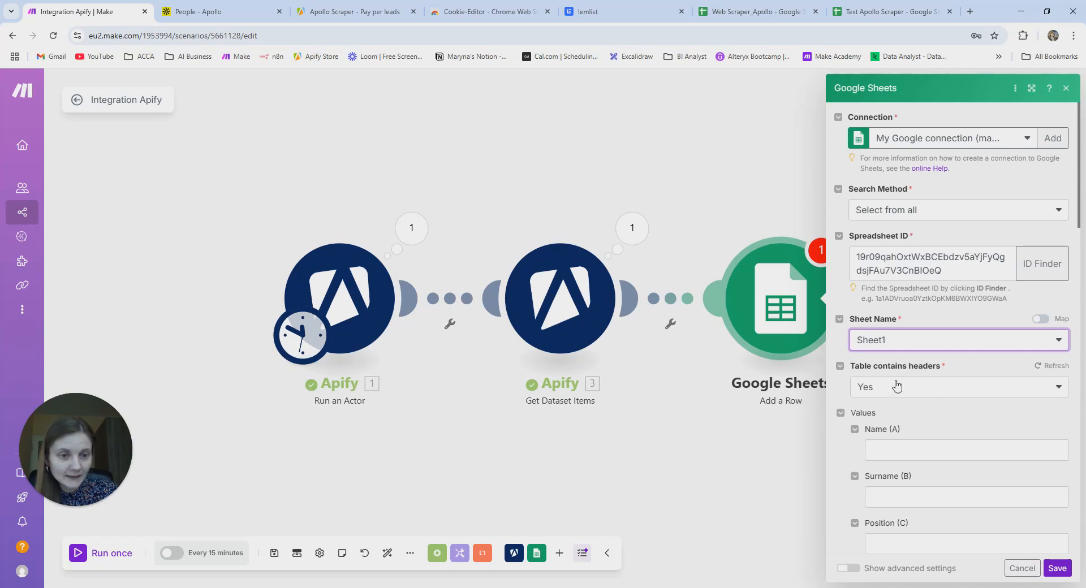
scroll(926, 383, "down", 2)
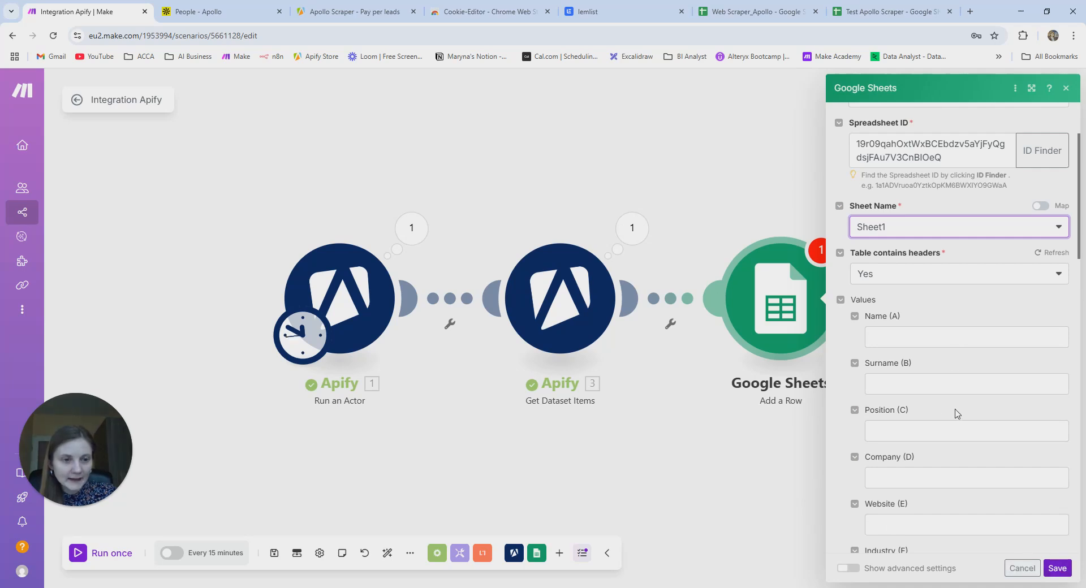
left_click(1058, 568)
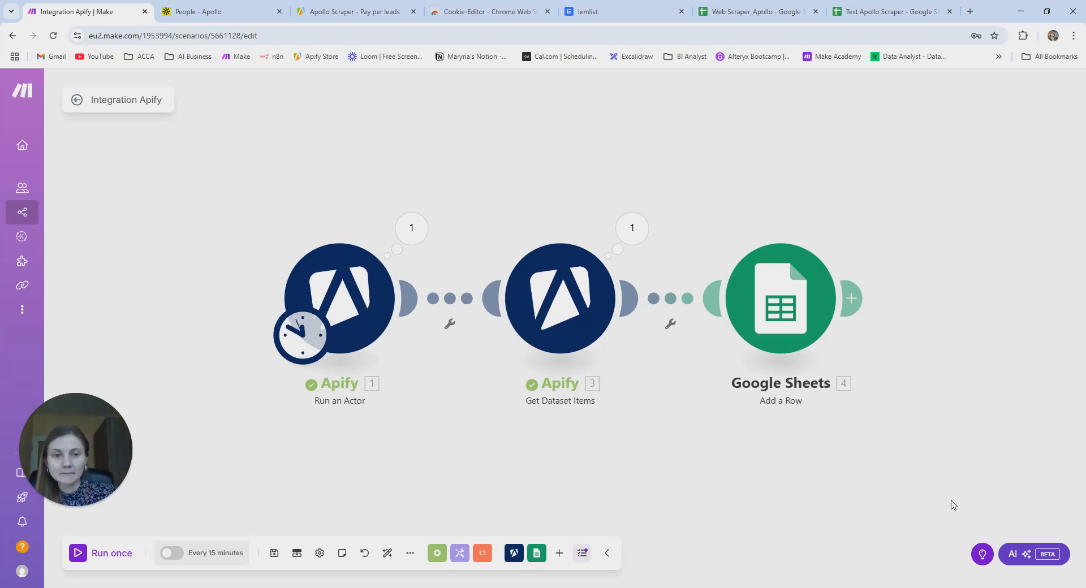
- Open and close the filter setup on the Sheets link without changes
left_click(672, 303)
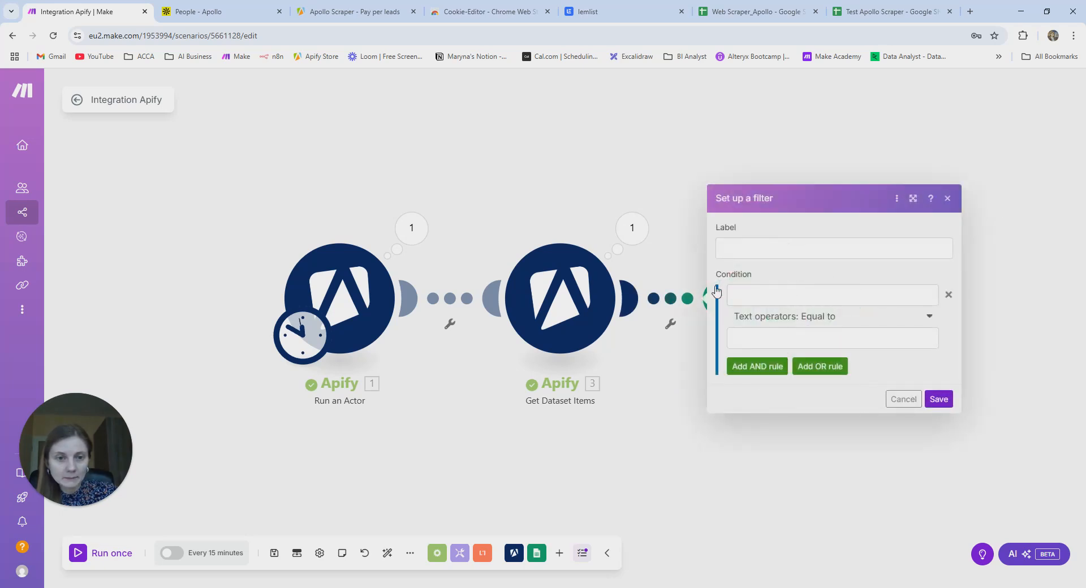
left_click(947, 198)
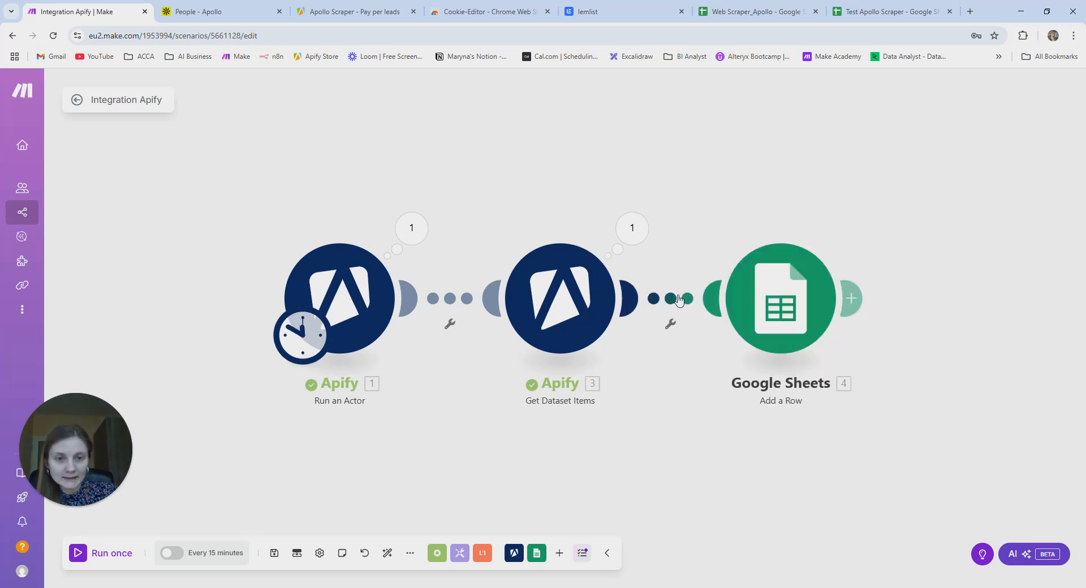
left_click(673, 306)
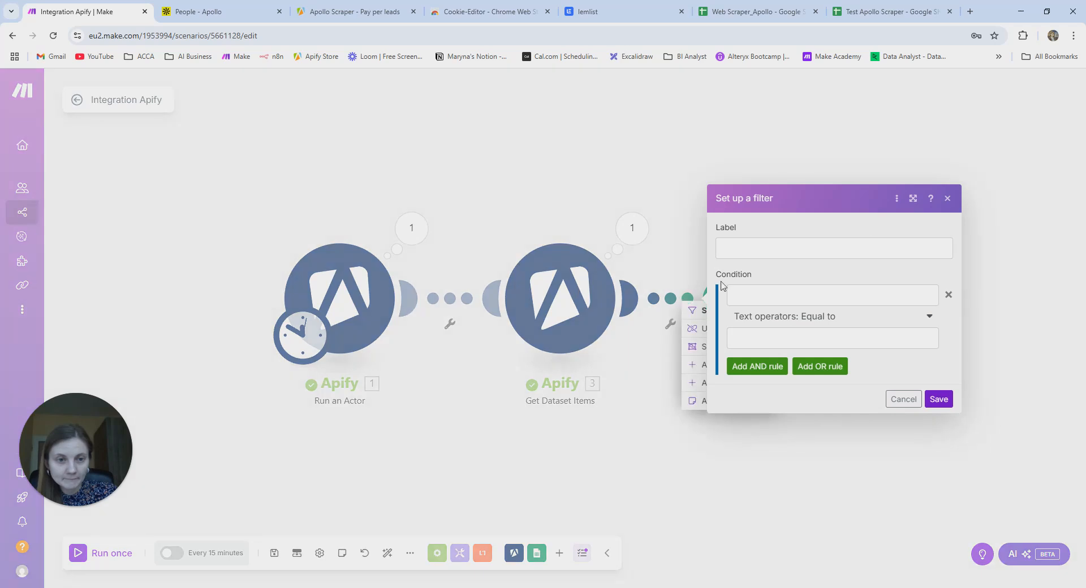
left_click(948, 199)
- Unlink Google Sheets from Get Dataset Items, move it right, and add a new module there
right_click(682, 302)
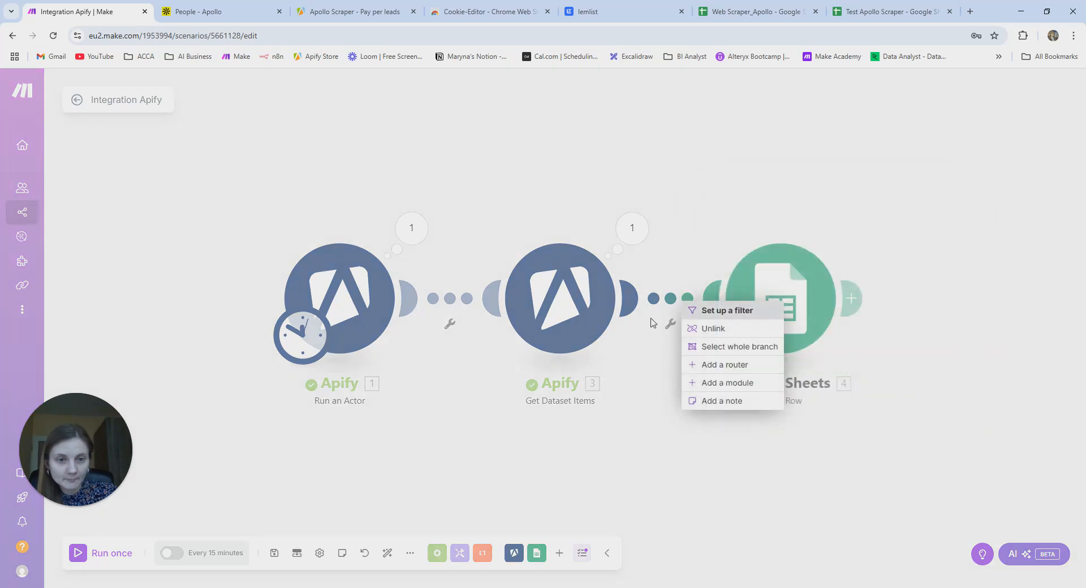
left_click(714, 329)
left_click_drag(789, 321, 866, 327)
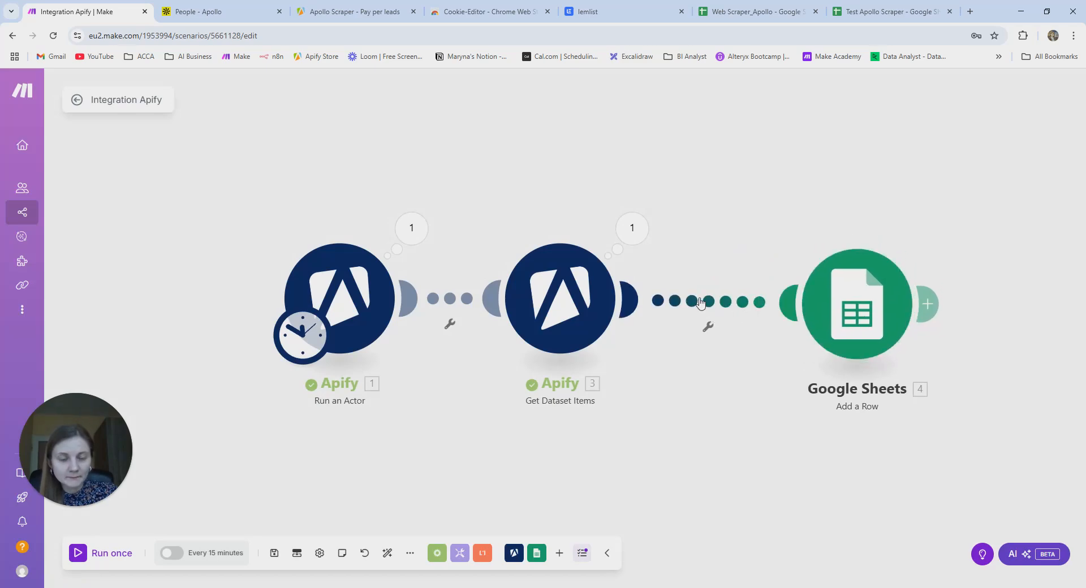
right_click(700, 301)
left_click(714, 328)
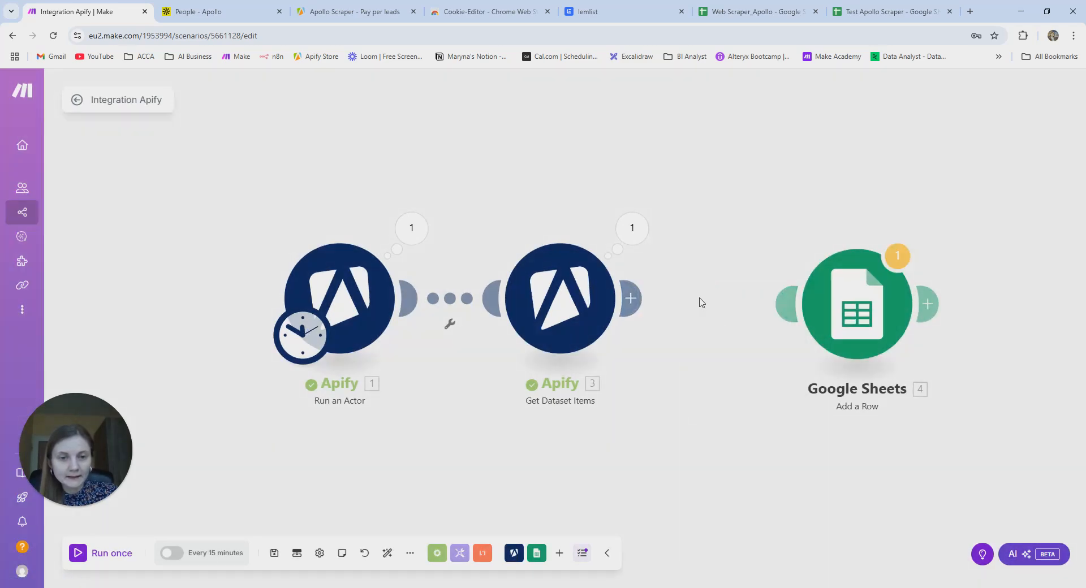
left_click(638, 300)
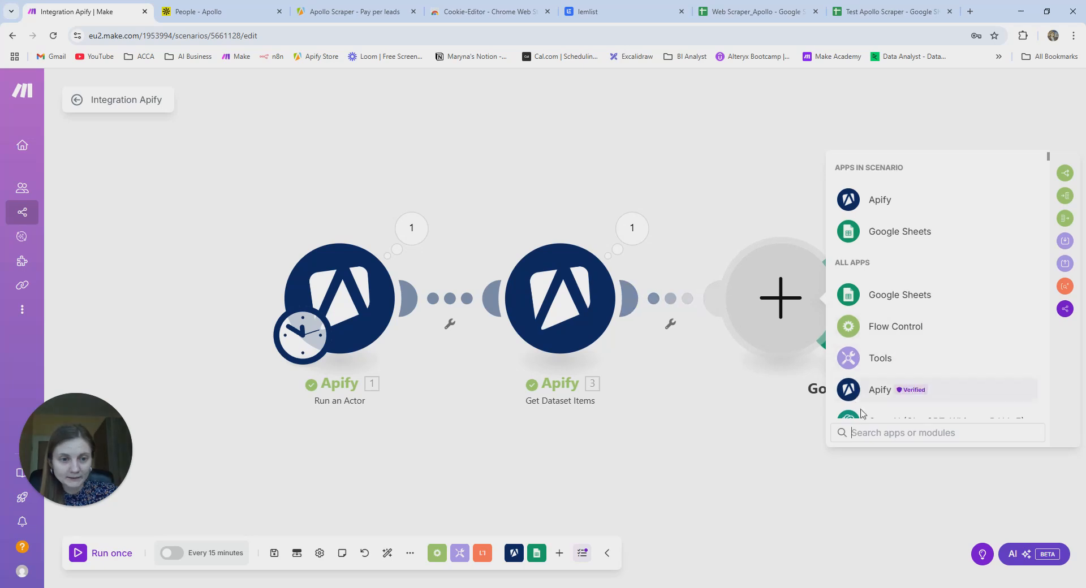
- Add a JSON Parse JSON module, then view Get Dataset Items' settings (Format JSON, Limit 100)
left_click(876, 432)
type("json")
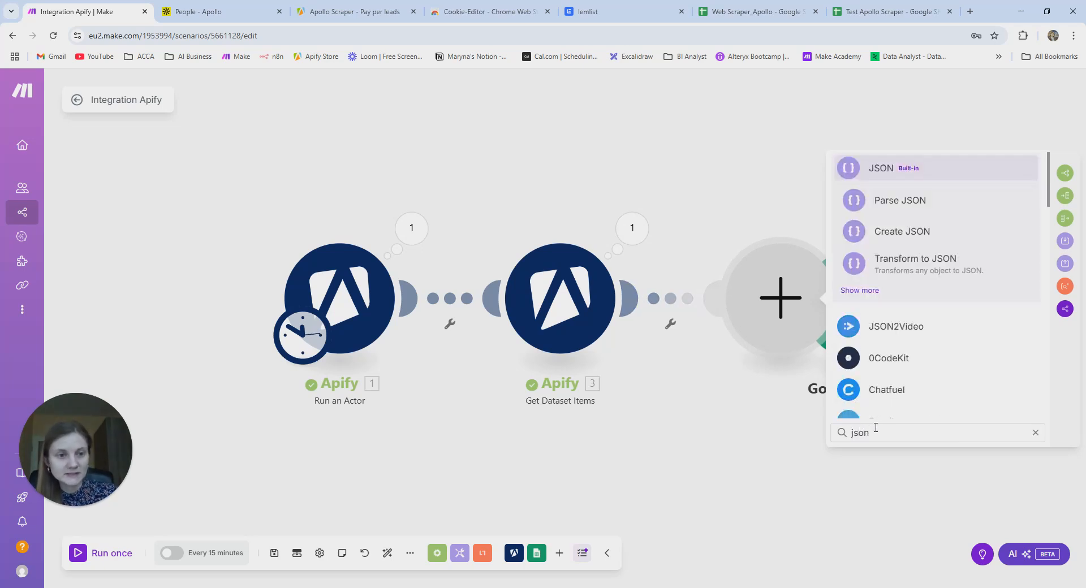
left_click(939, 208)
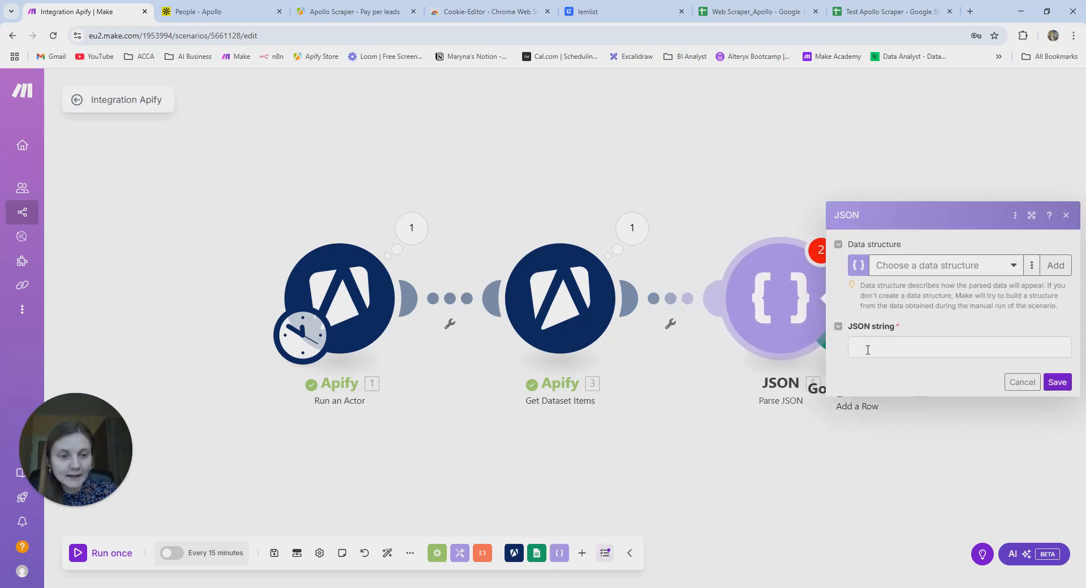
left_click(870, 348)
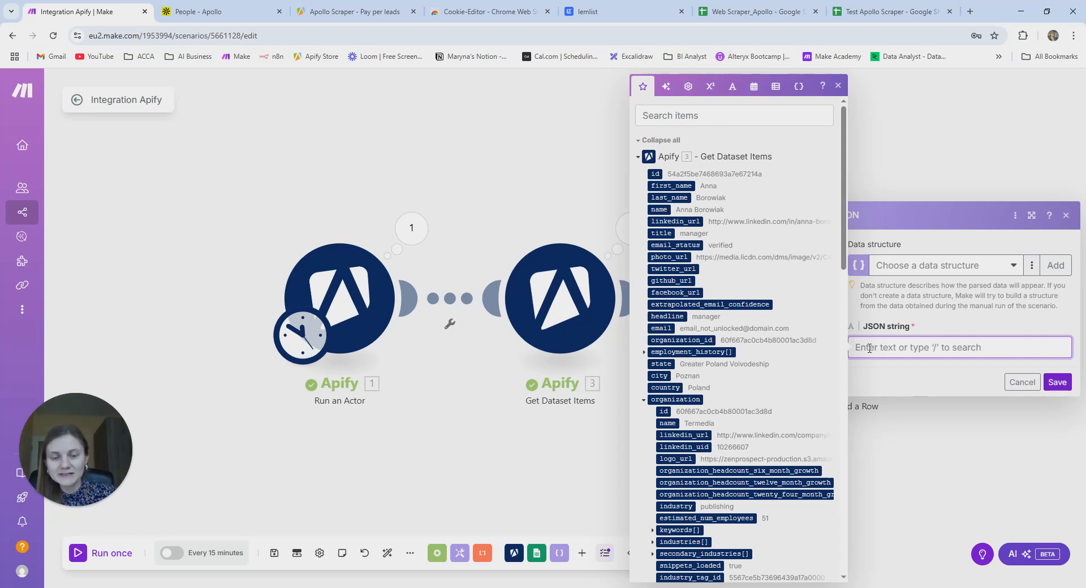
left_click(556, 289)
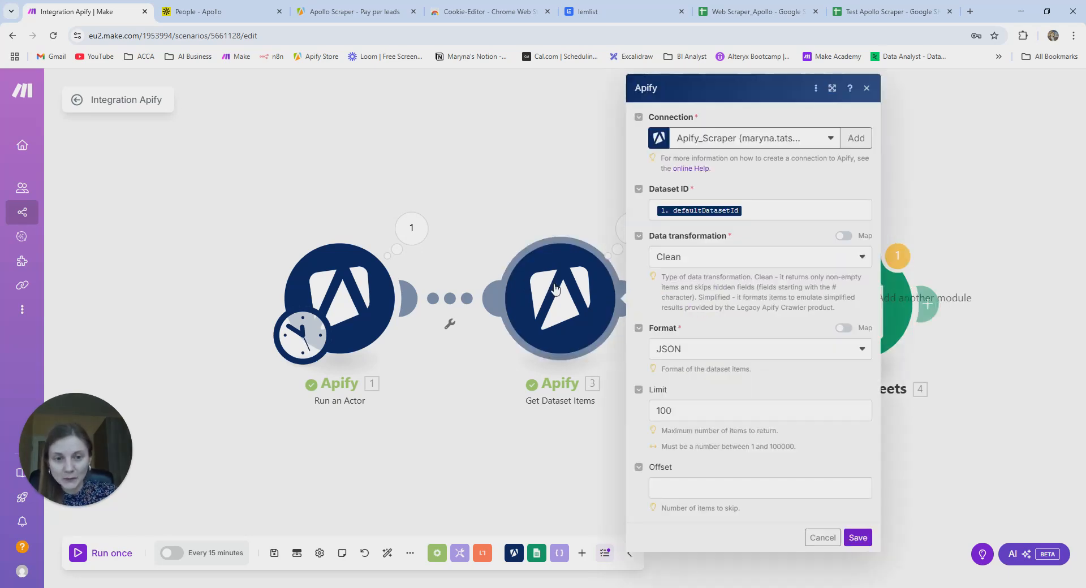
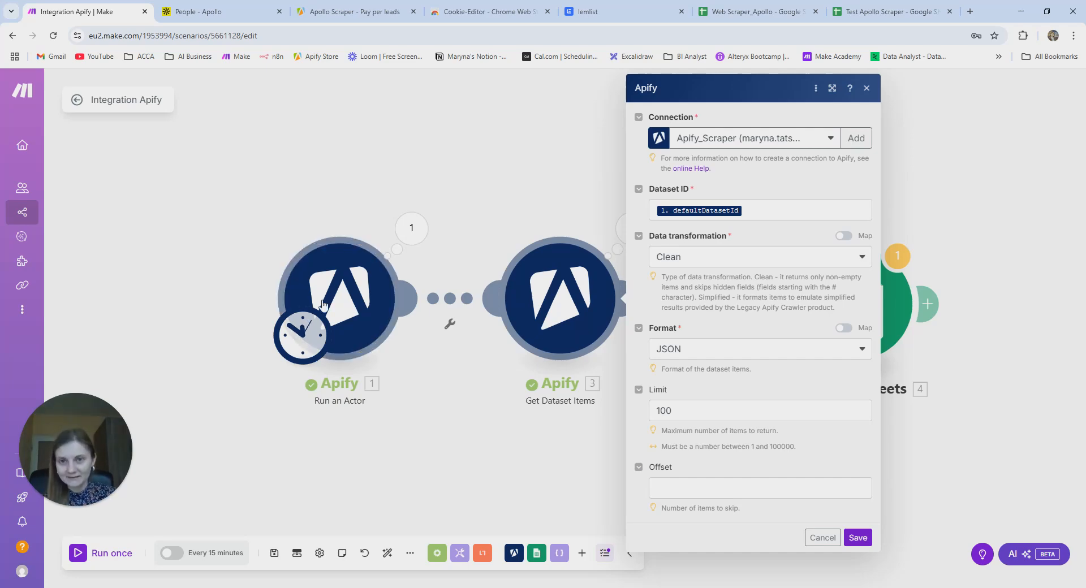
- Check the Apollo Scraper actor tab, then go back to the Make scenario
left_click(362, 12)
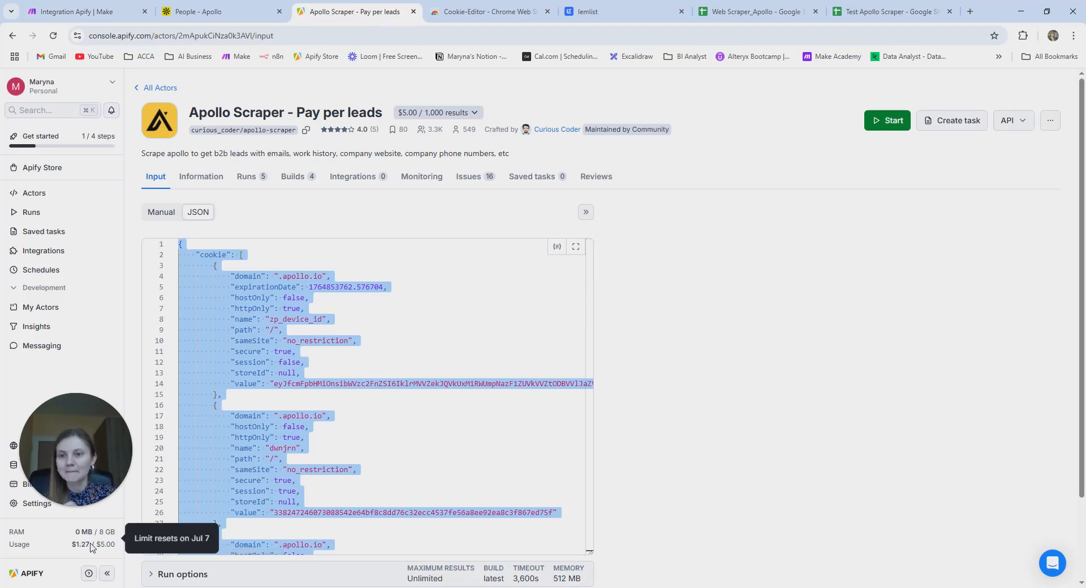
left_click(104, 6)
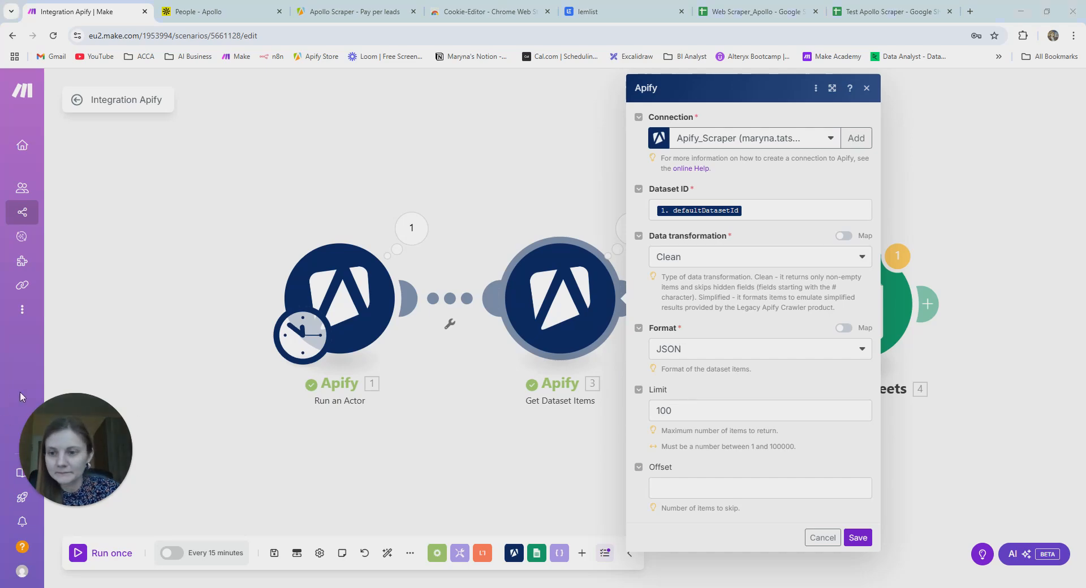
- Open the Get Dataset Items run results and download its output bundles as raw JSON
left_click(621, 228)
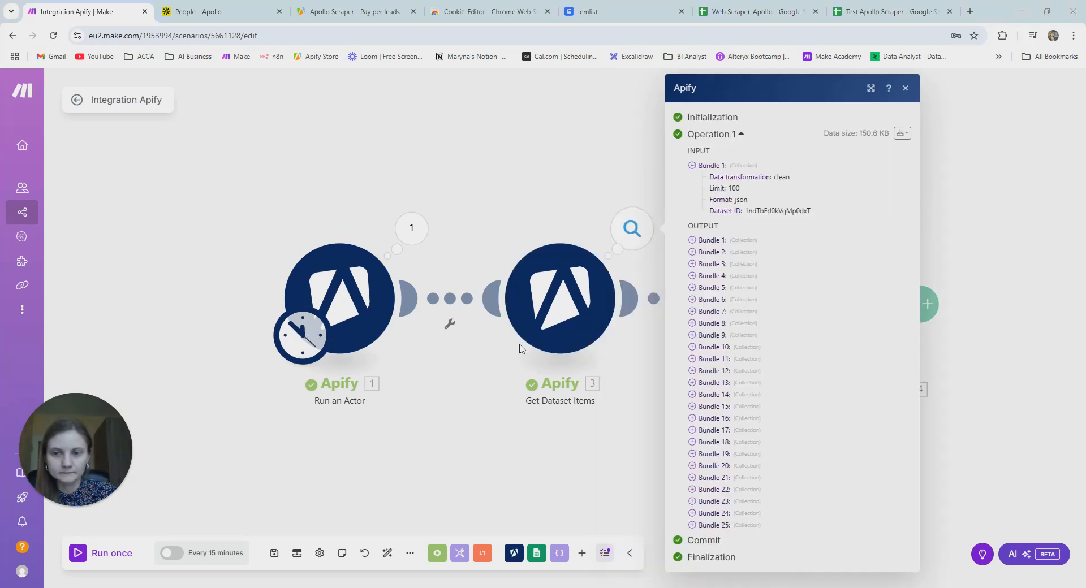
left_click(906, 88)
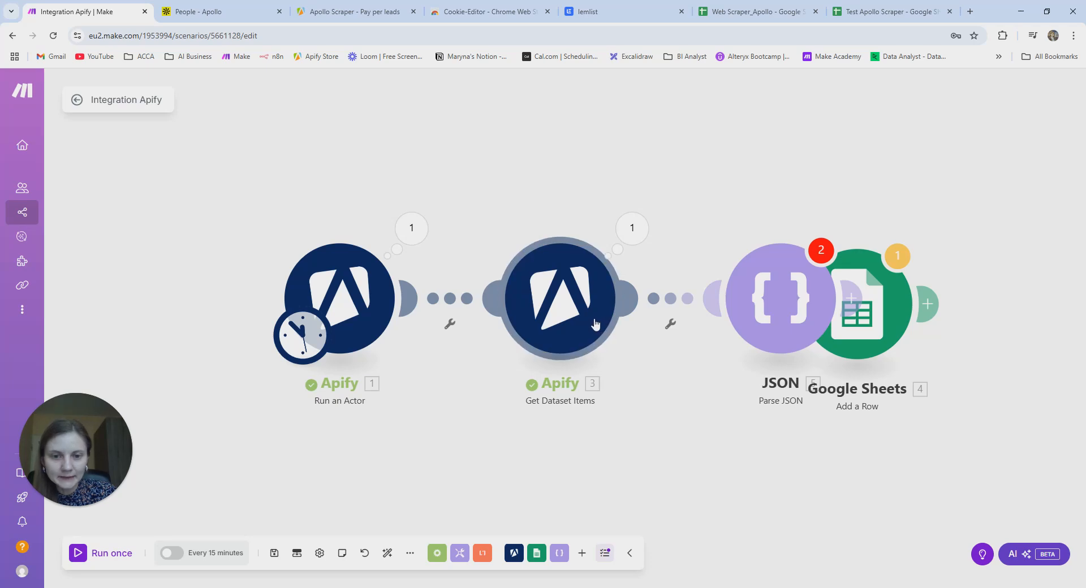
left_click(636, 242)
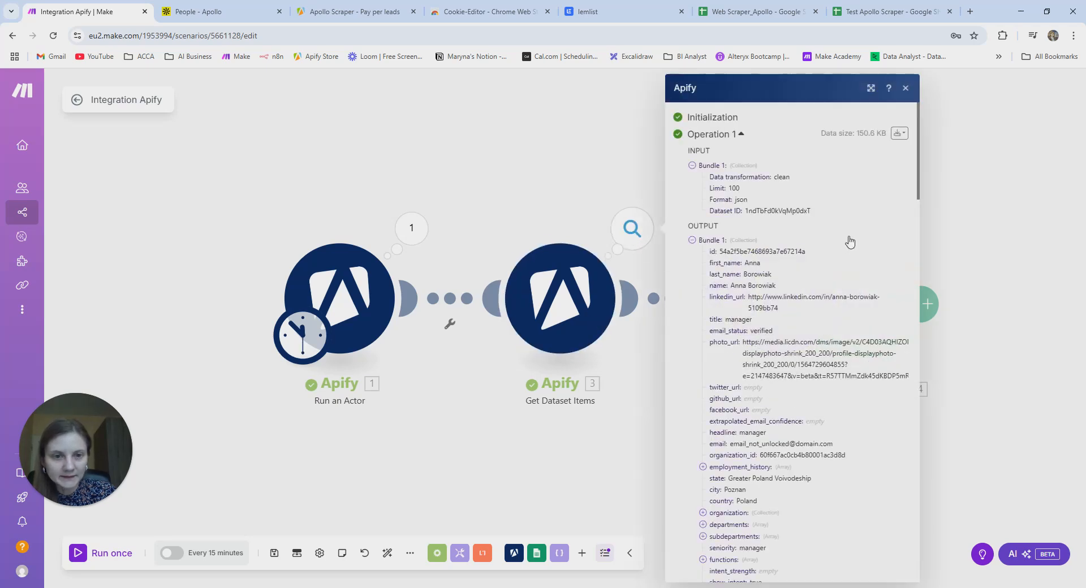
left_click(901, 134)
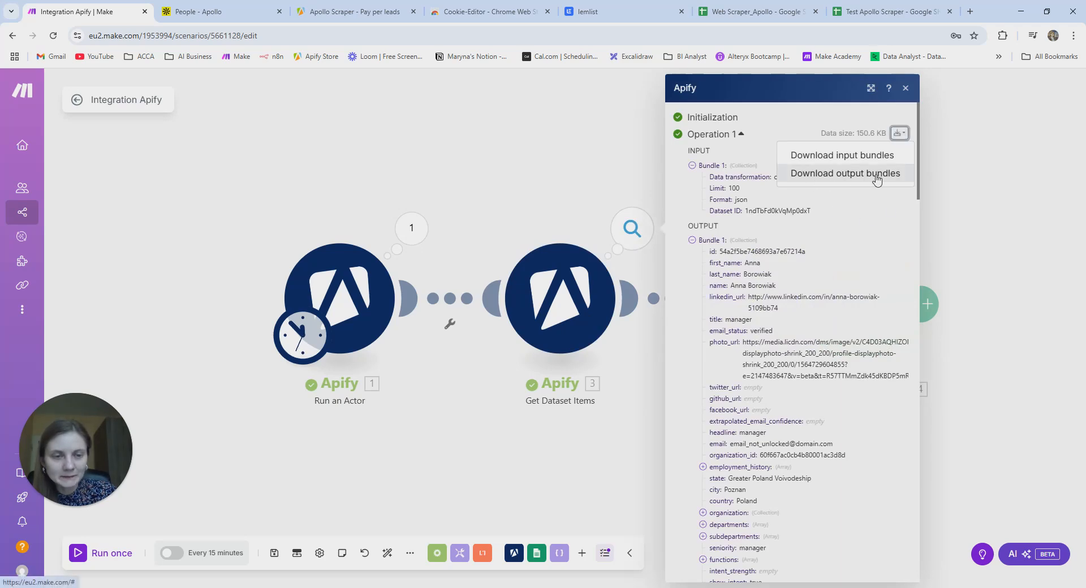
left_click(901, 175)
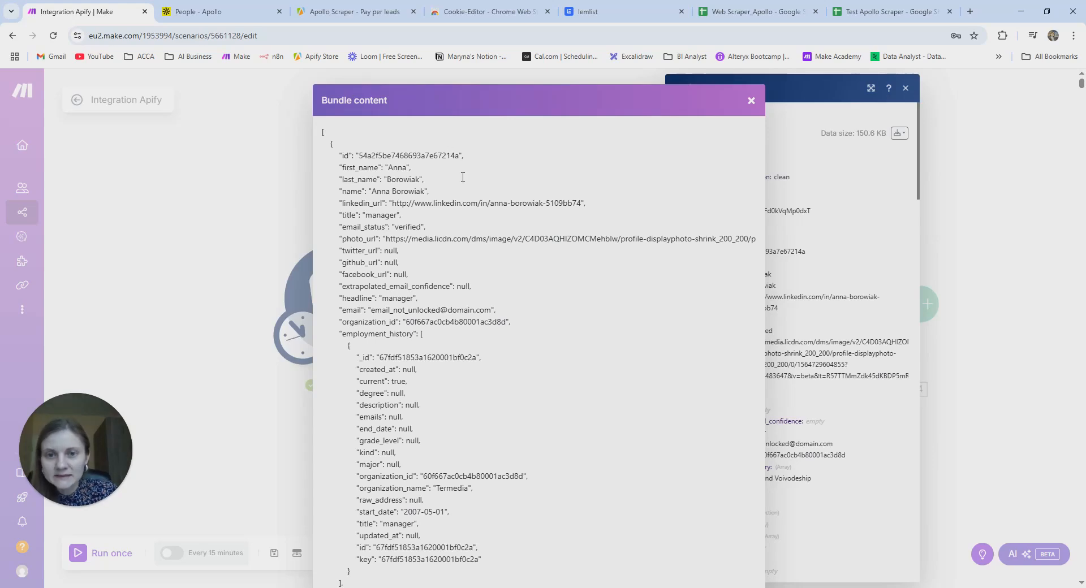
- Search the bundle JSON for 'first_Name' and step through the matches
left_click(529, 268)
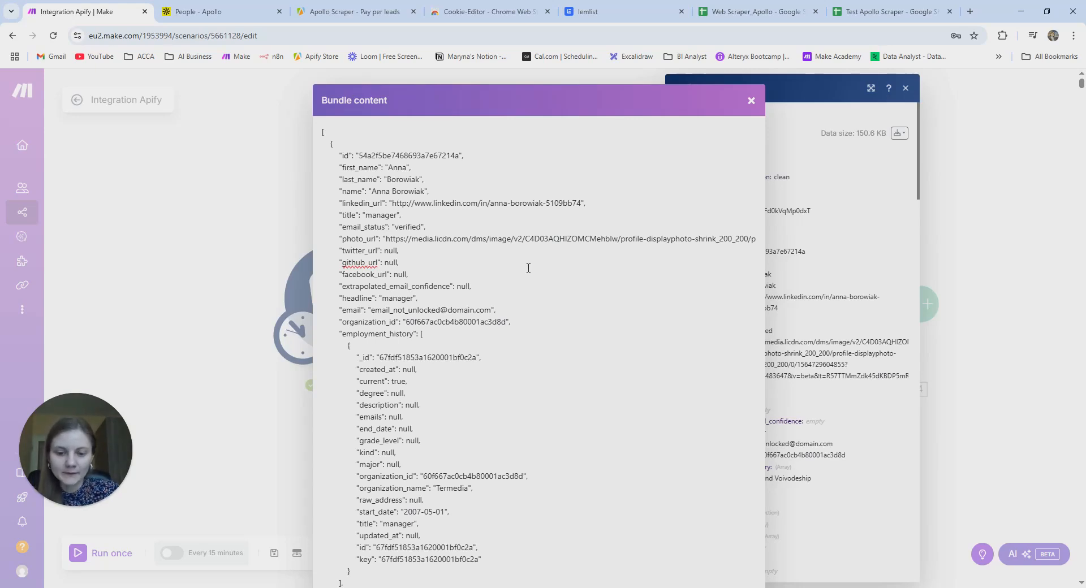
key("ctrl+f")
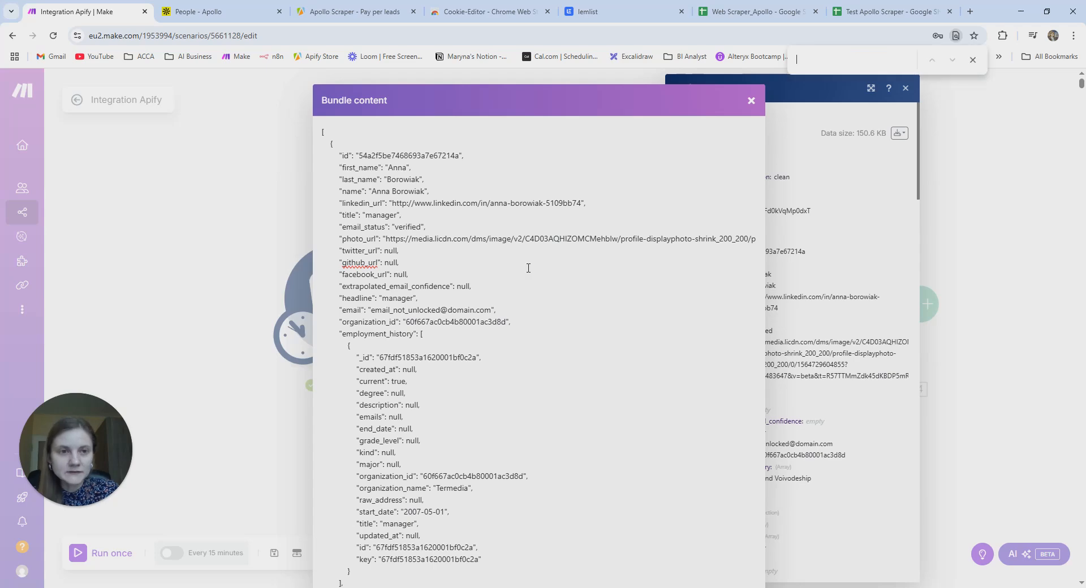
type("first_Name")
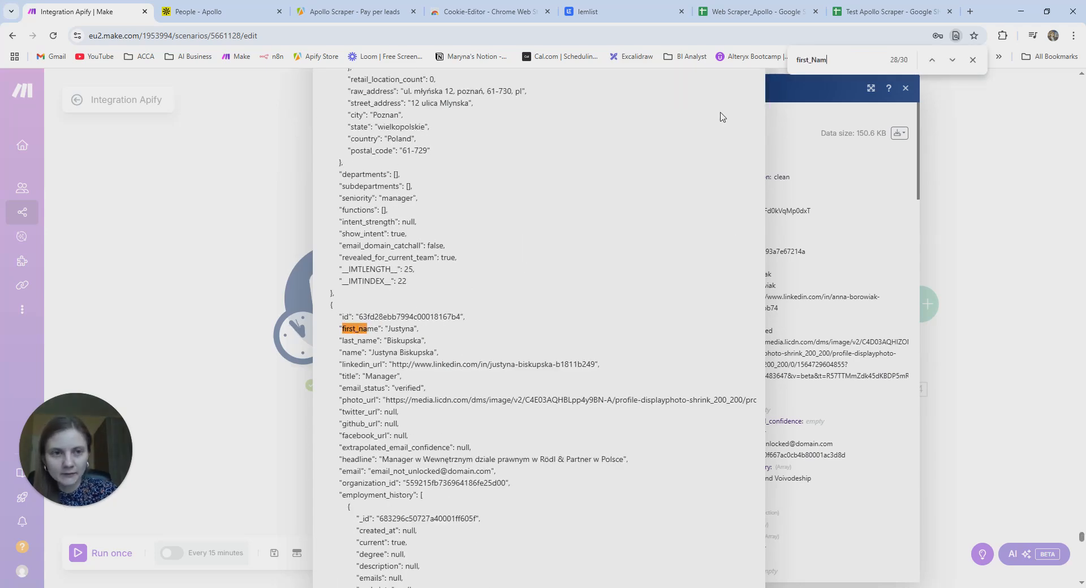
scroll(638, 198, "up", 10)
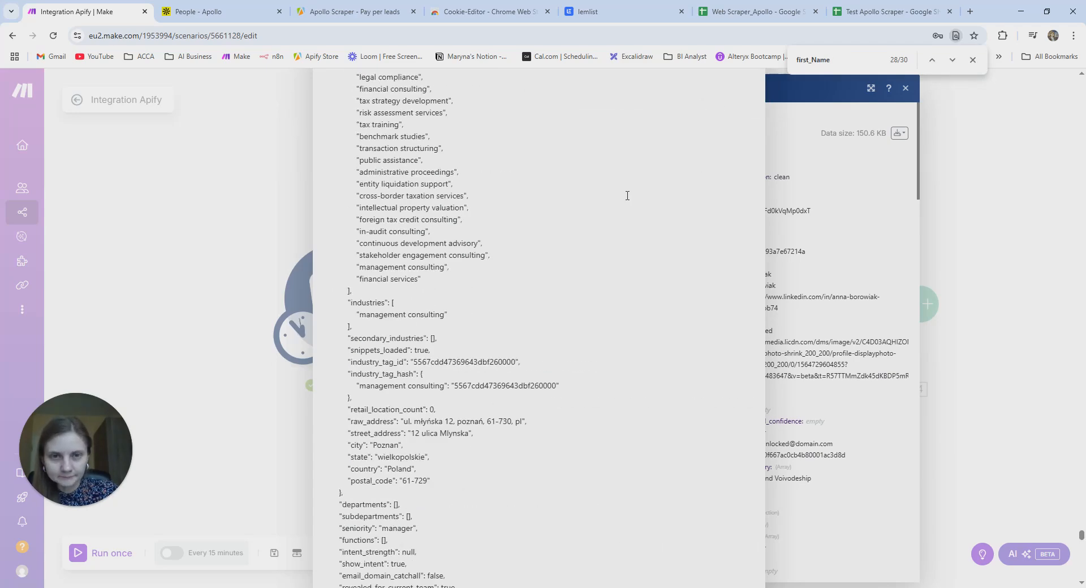
double_click(953, 60)
double_click(953, 60)
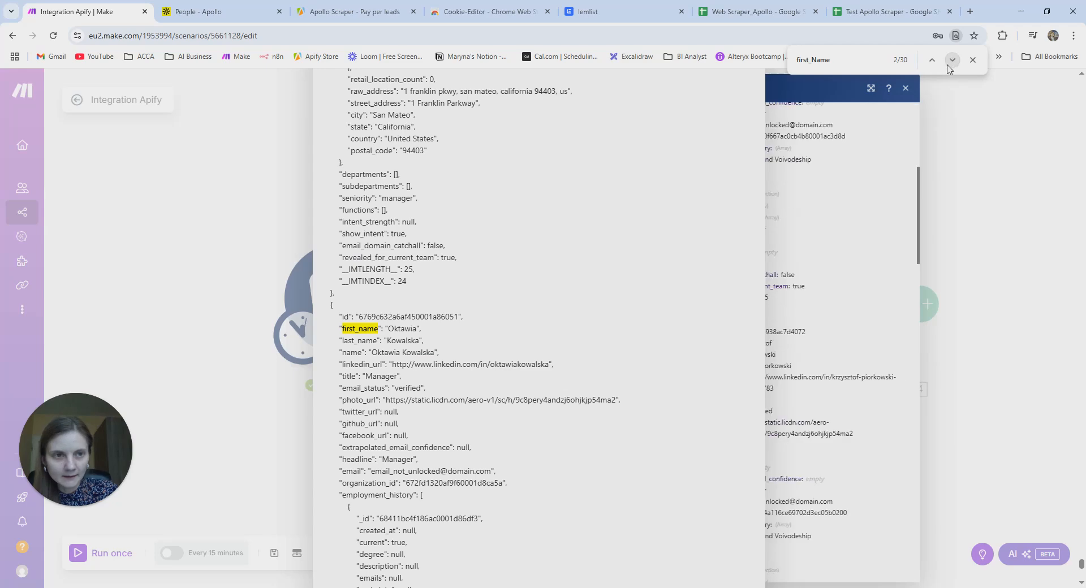
left_click(932, 61)
left_click(932, 60)
scroll(555, 215, "up", 15)
scroll(556, 218, "up", 7)
- Reopen the raw bundle JSON and search it for the exact quoted first_name key
left_click(1022, 150)
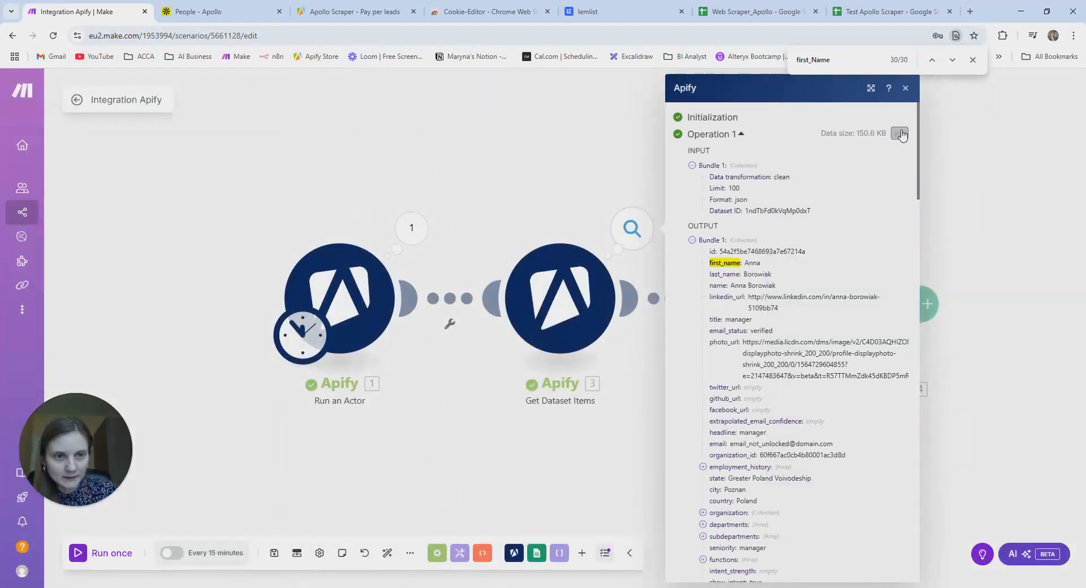
left_click(973, 60)
left_click(899, 135)
left_click(881, 173)
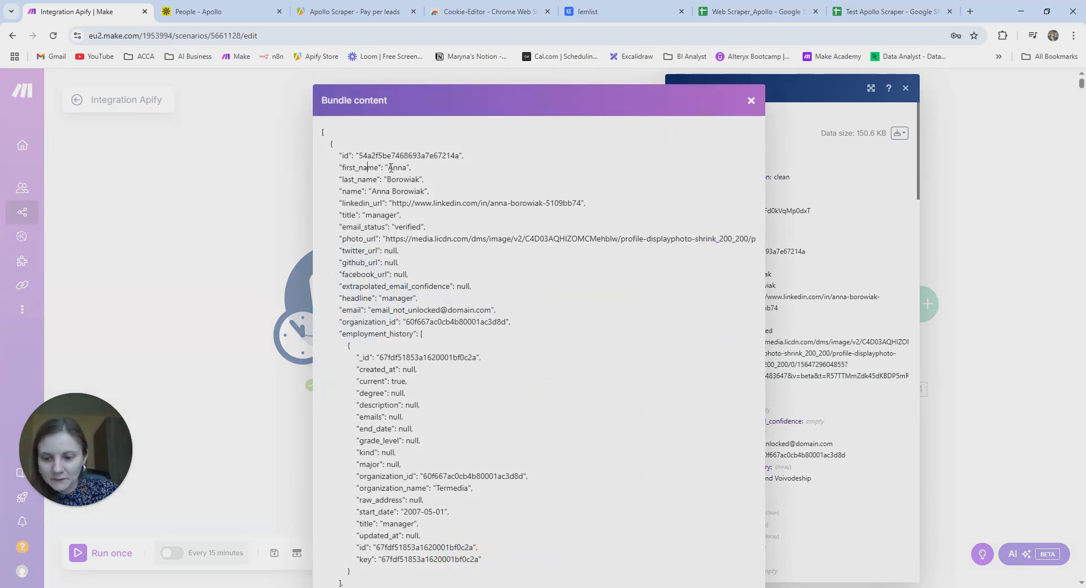
left_click_drag(338, 168, 378, 168)
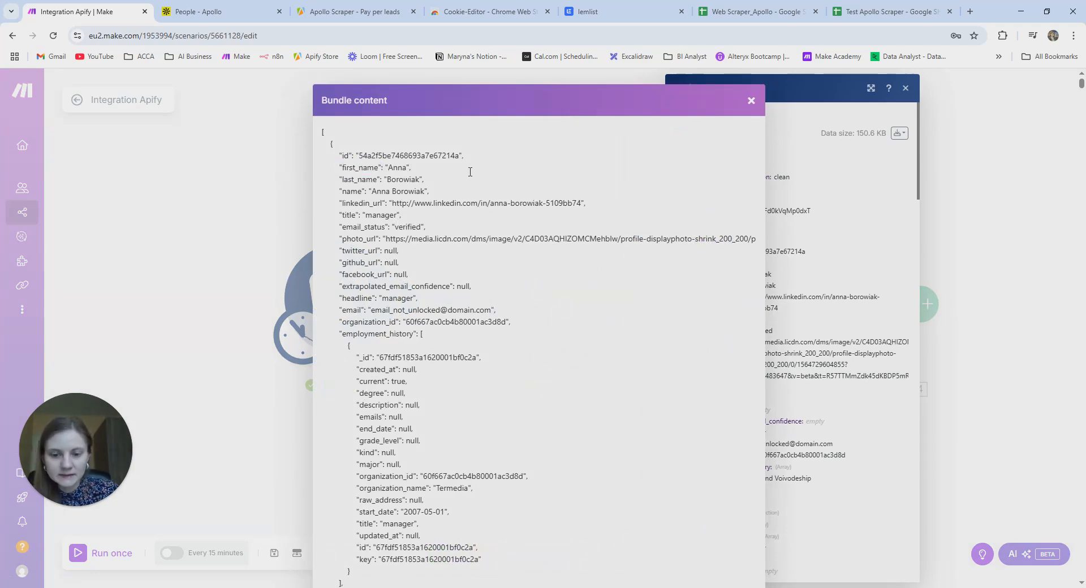
key("ctrl+f")
type("\"first_name\":")
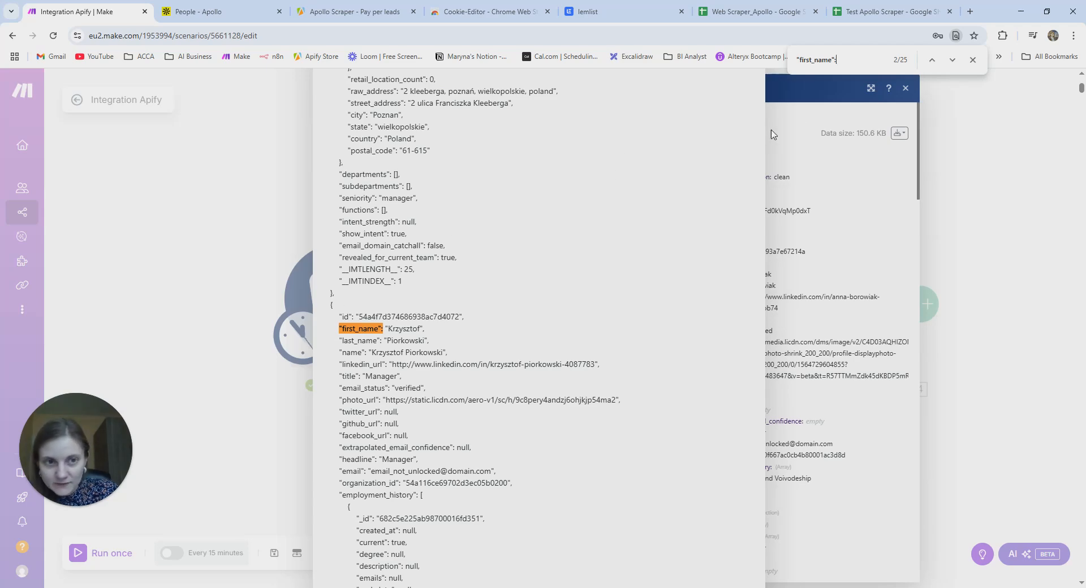
- Select and copy the first four lead records, then close the bundle view and run results
left_click(952, 60)
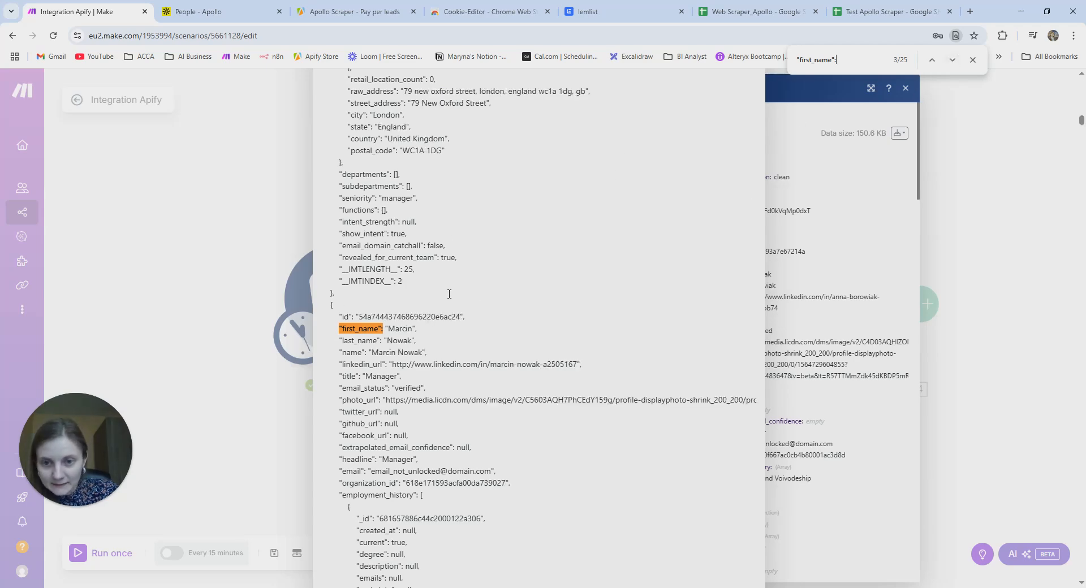
left_click(952, 60)
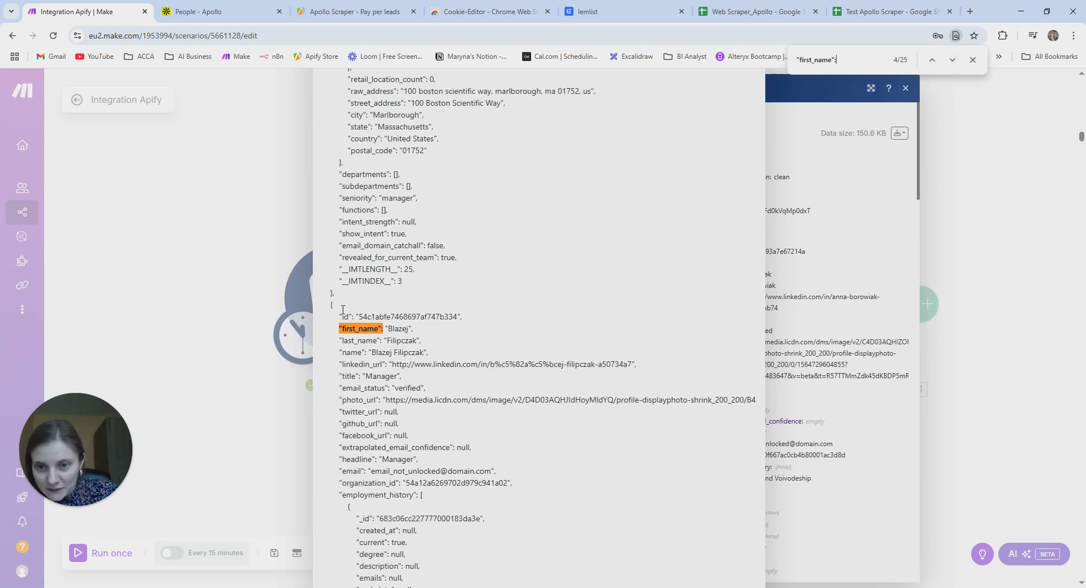
left_click_drag(337, 293, 325, 131)
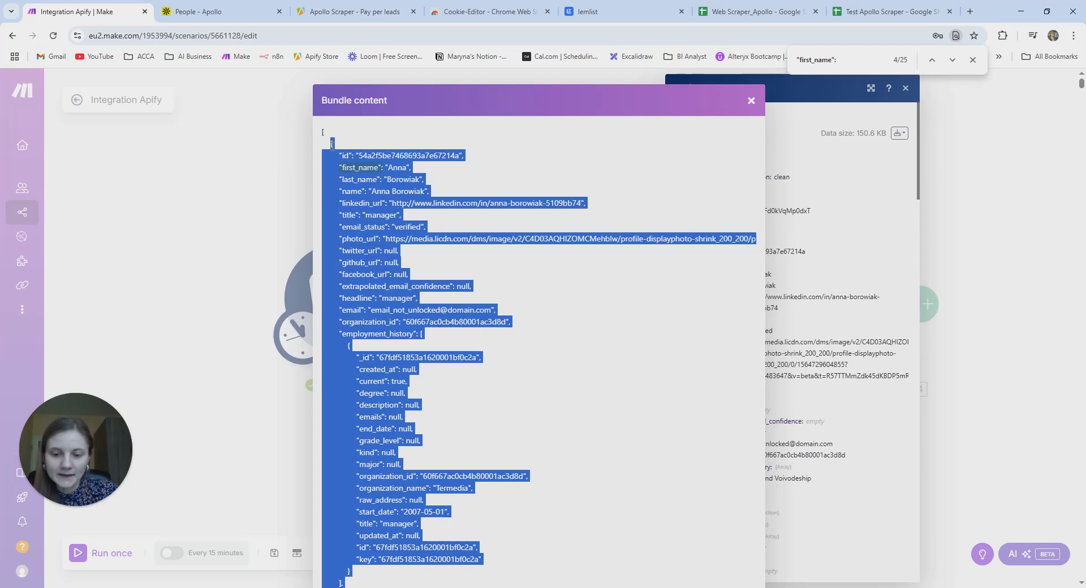
left_click(752, 100)
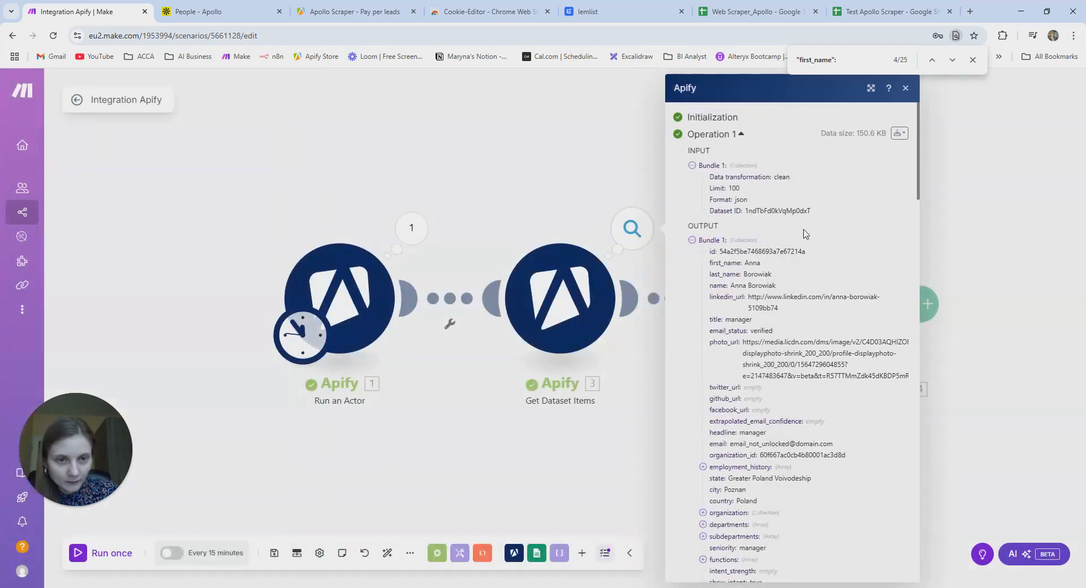
left_click(902, 90)
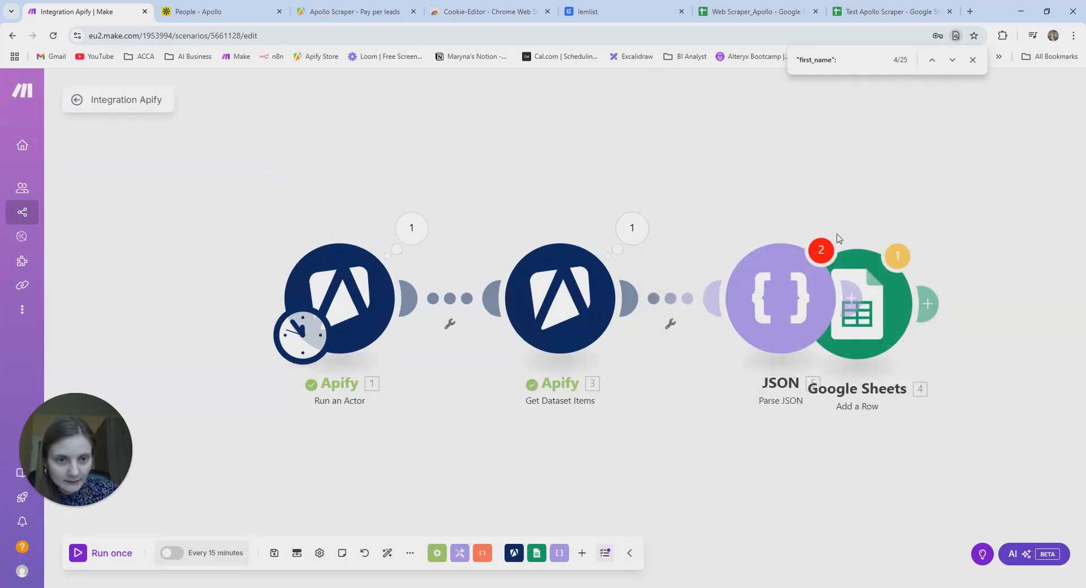
- Paste the four lead records as the Parse JSON string, prefix an opening '[', and save
left_click(799, 309)
left_click(889, 349)
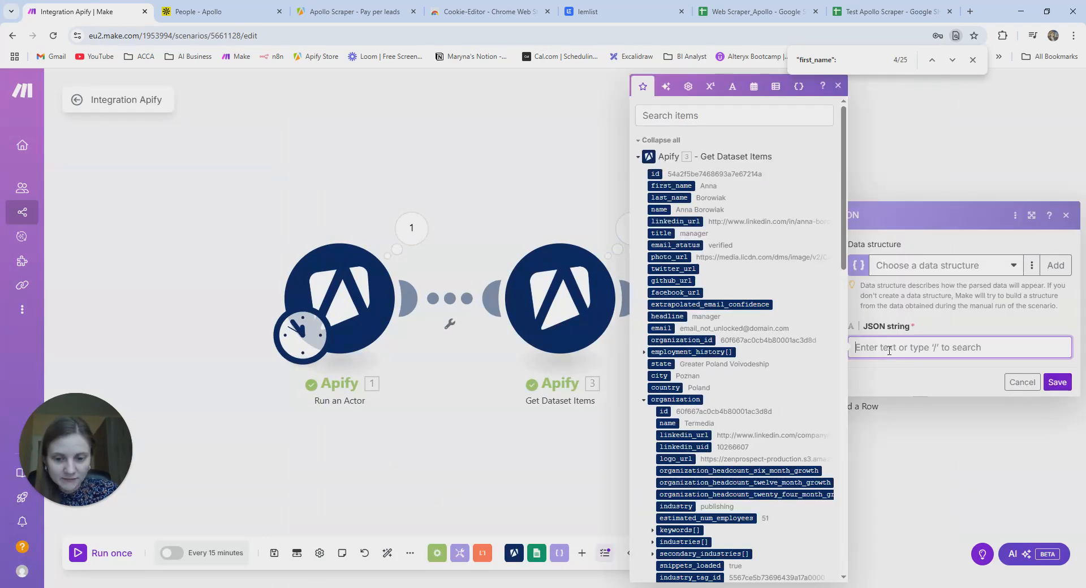
key("ctrl+v")
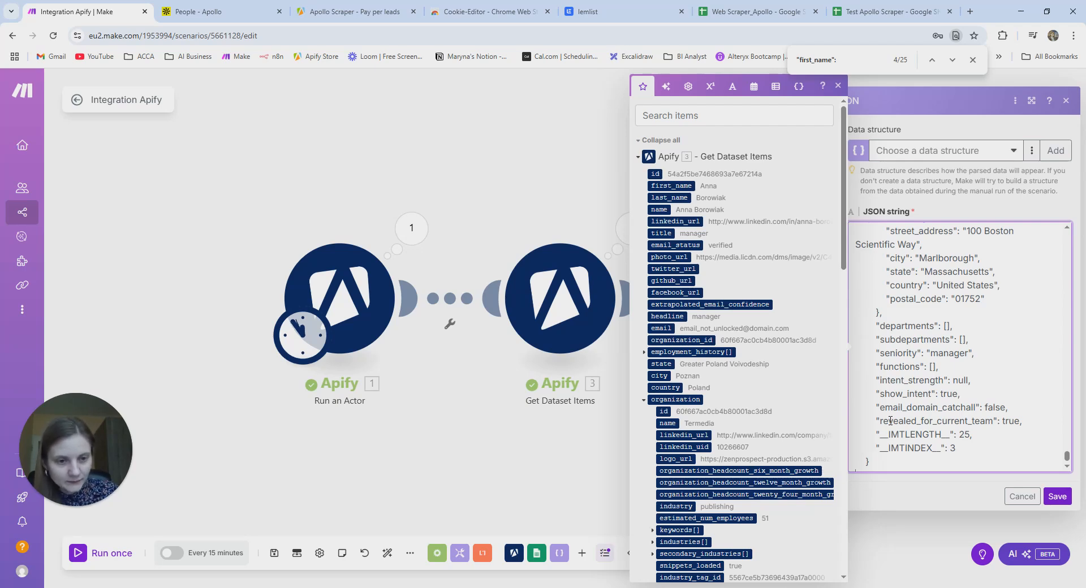
scroll(890, 421, "down", 1)
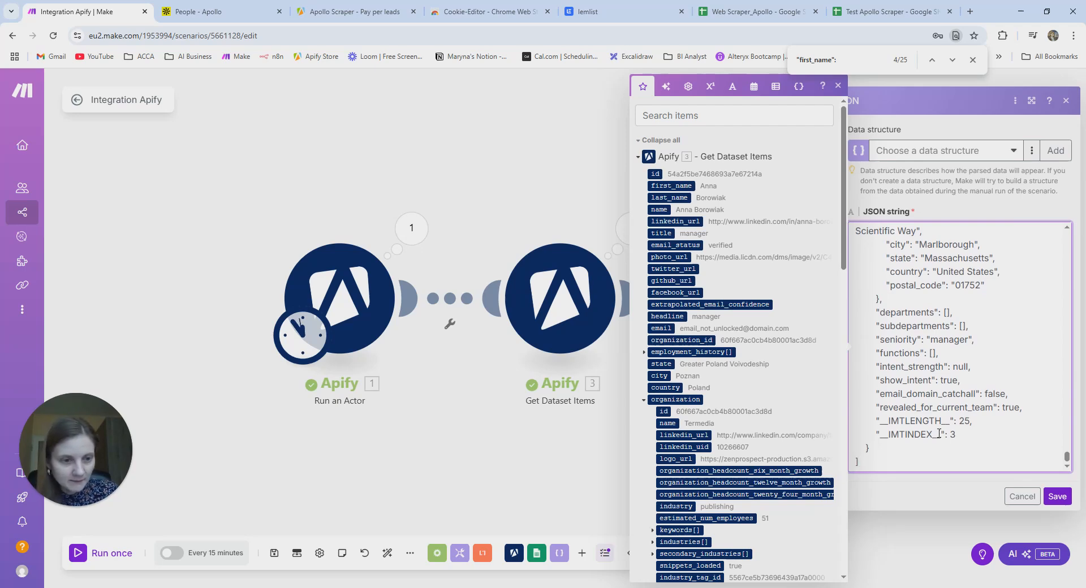
left_click_drag(1068, 458, 1040, 213)
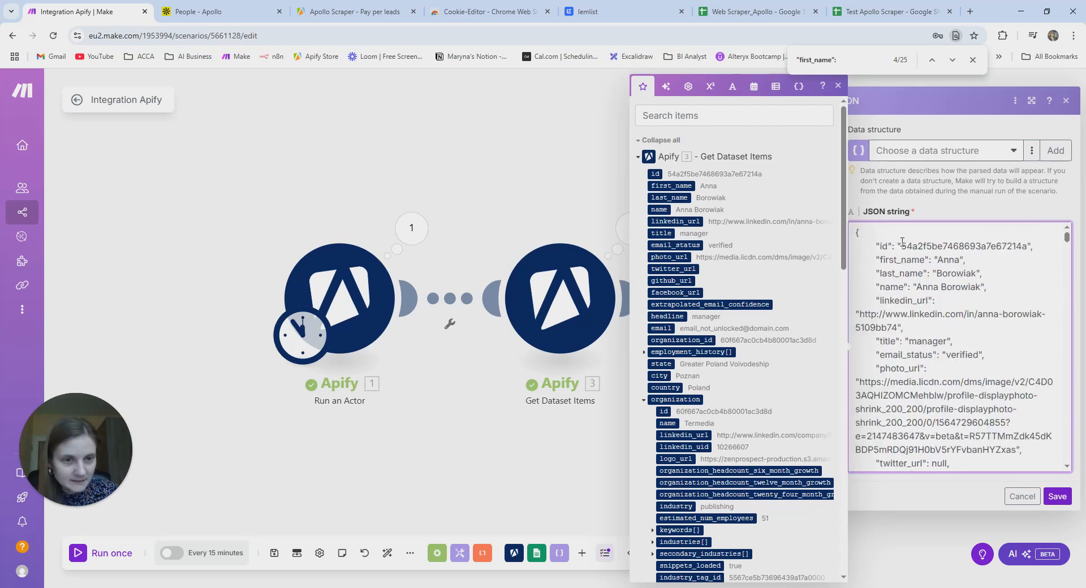
key("Return")
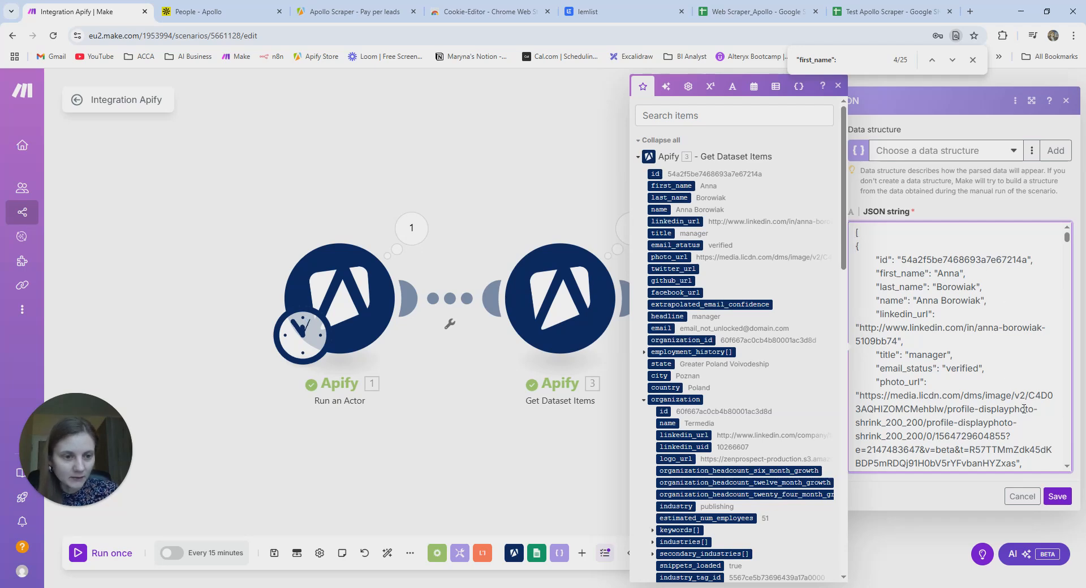
left_click(1061, 503)
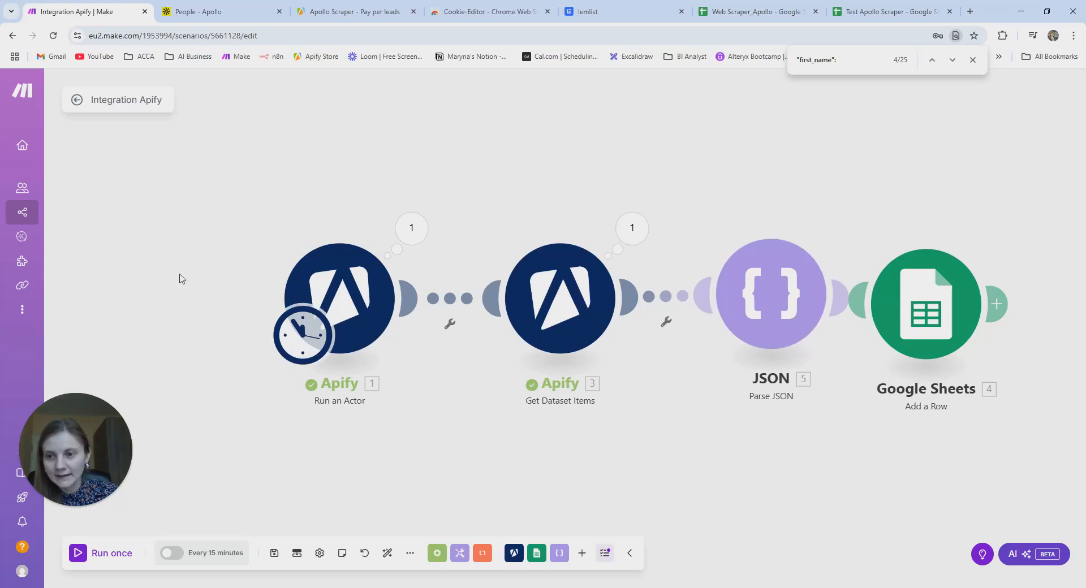
- Run the scenario once, glance at the Apollo tabs, and open the Parse JSON results
left_click(79, 554)
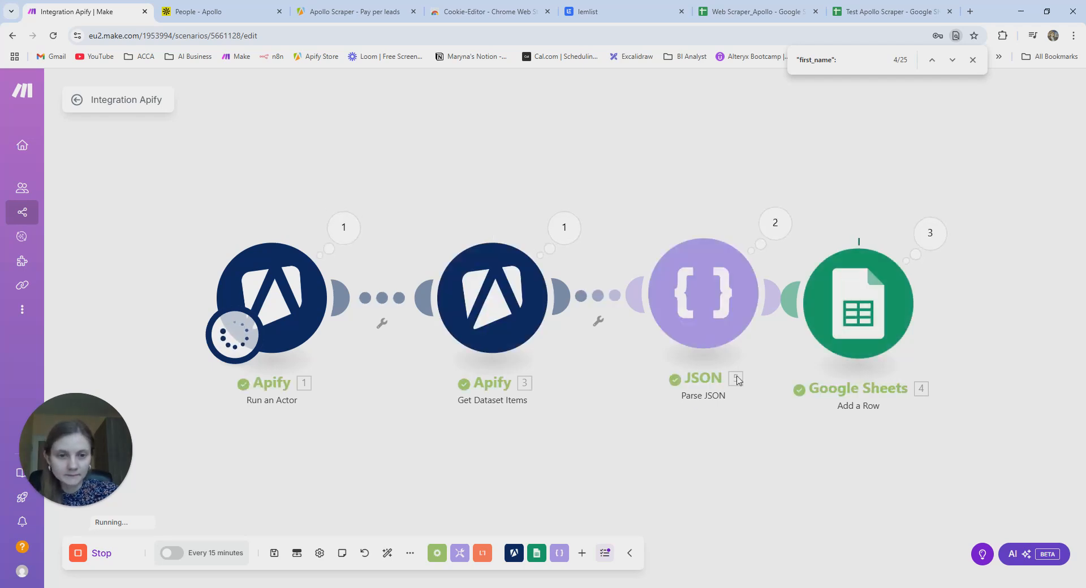
left_click_drag(829, 308, 866, 332)
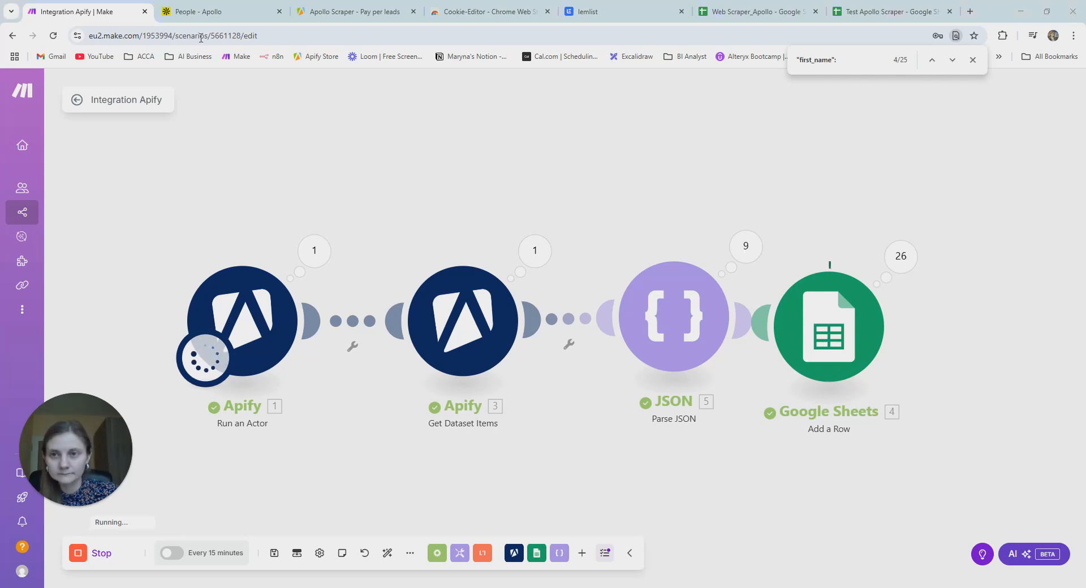
left_click(238, 11)
left_click(304, 11)
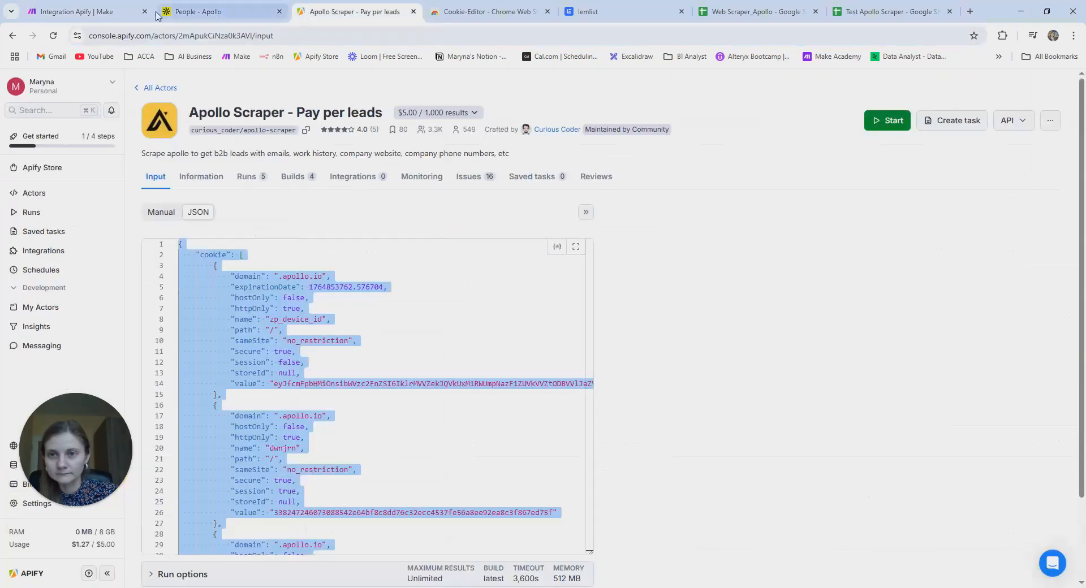
left_click(88, 9)
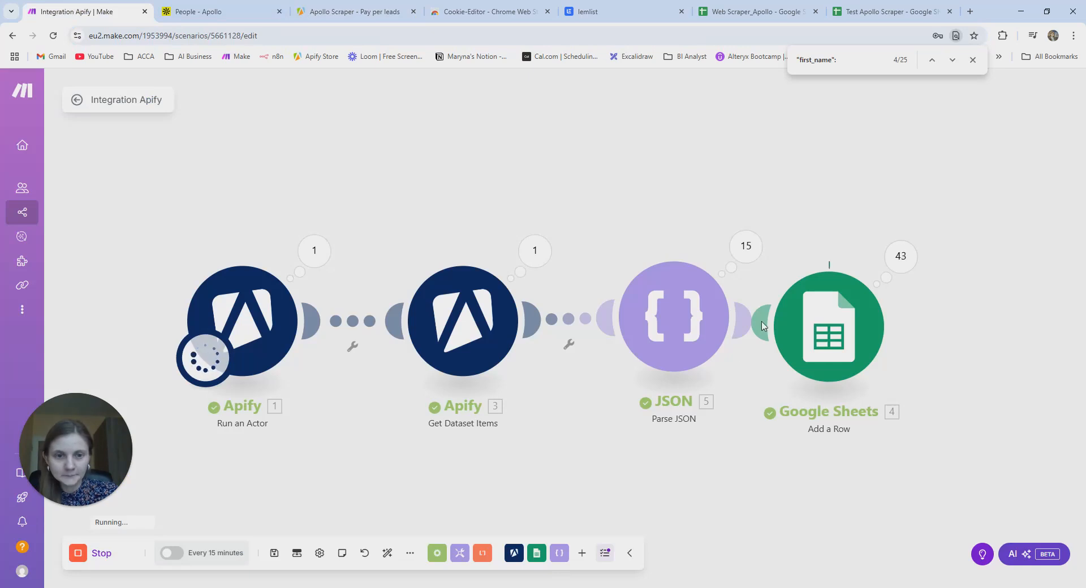
left_click(757, 257)
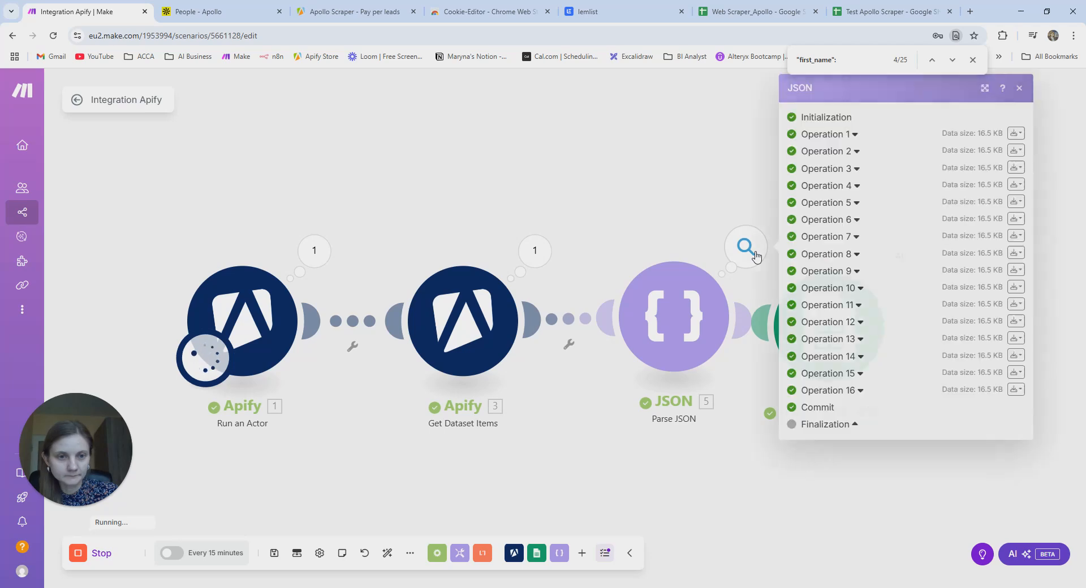
- Scroll through Operation 1's output bundle JSON, then close it and the JSON run results
left_click(1016, 133)
left_click(996, 174)
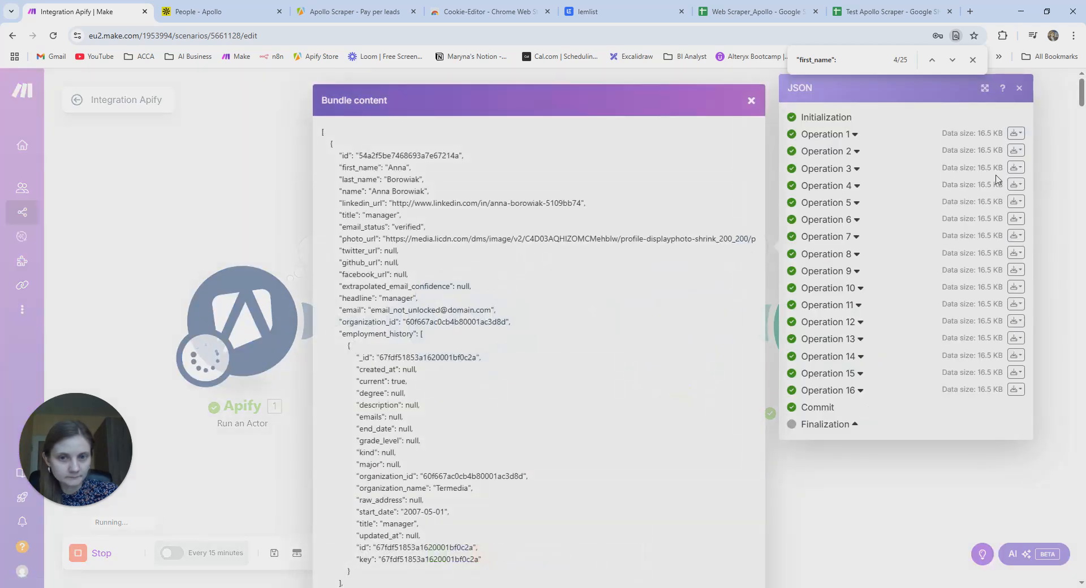
scroll(673, 283, "down", 10)
scroll(672, 284, "down", 15)
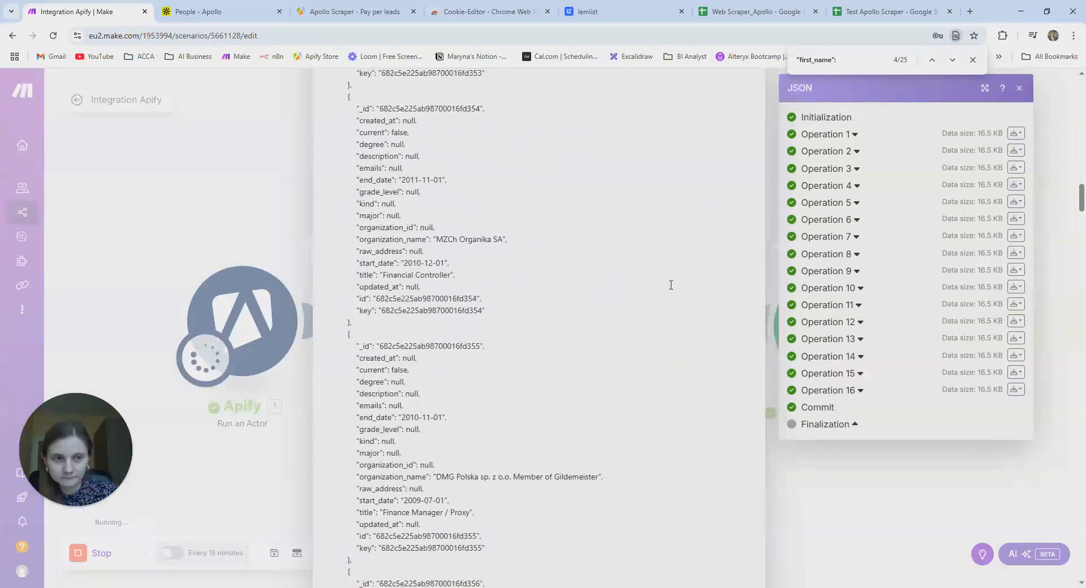
left_click(973, 60)
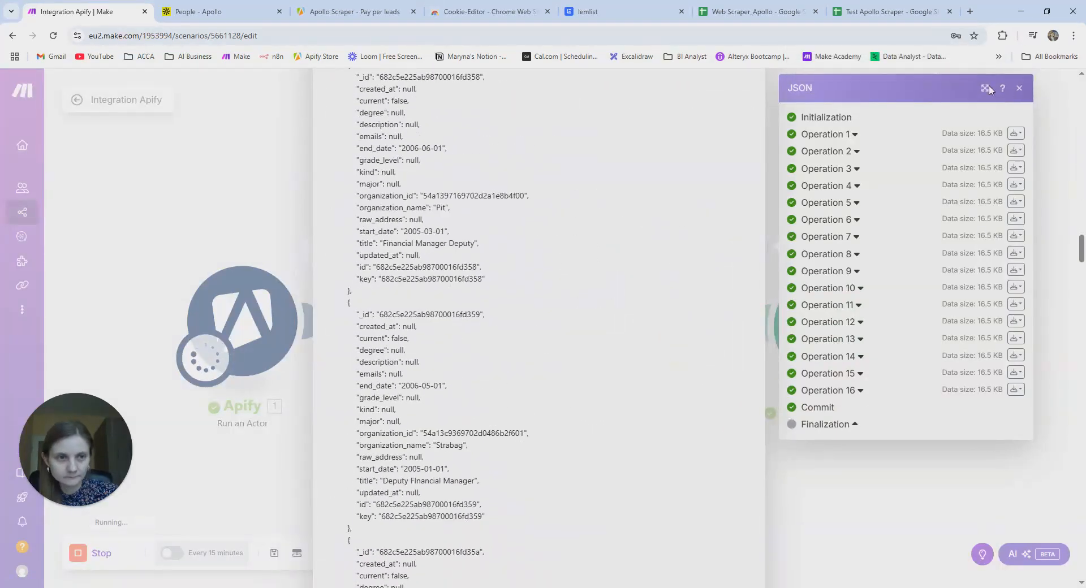
scroll(539, 234, "up", 18)
scroll(539, 234, "up", 15)
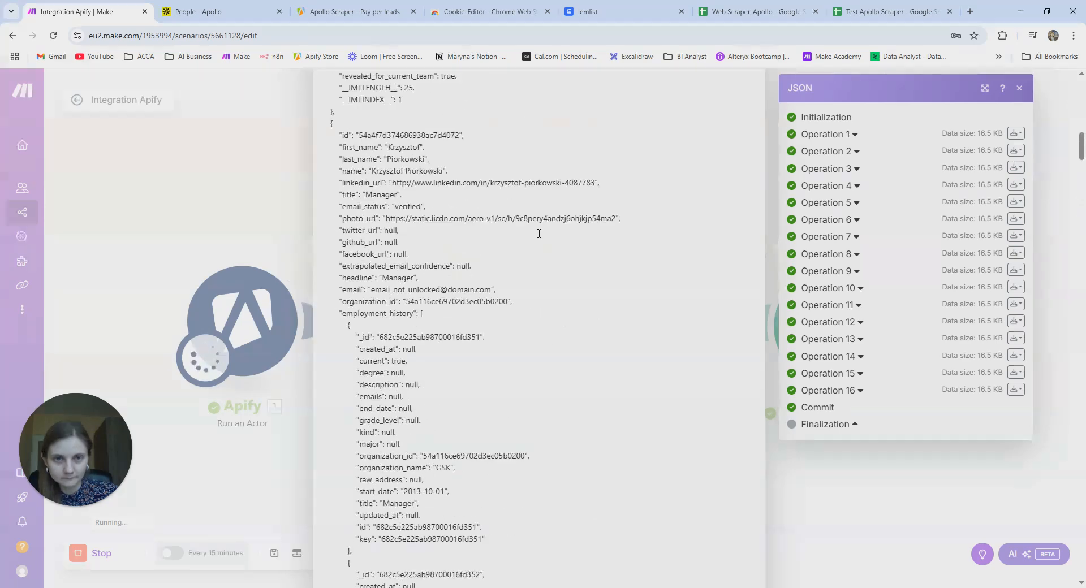
key("Escape")
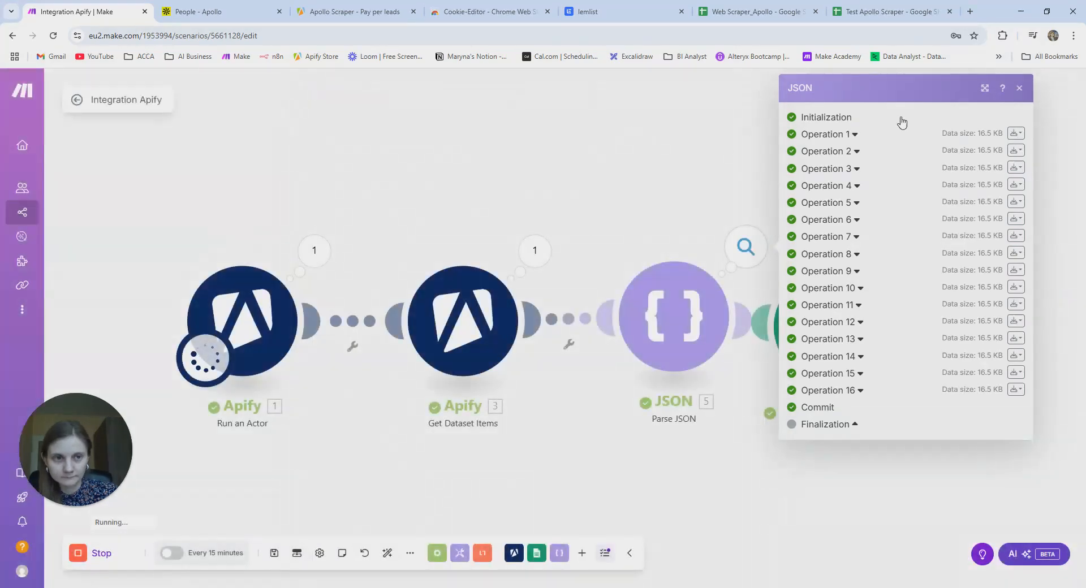
left_click(1020, 88)
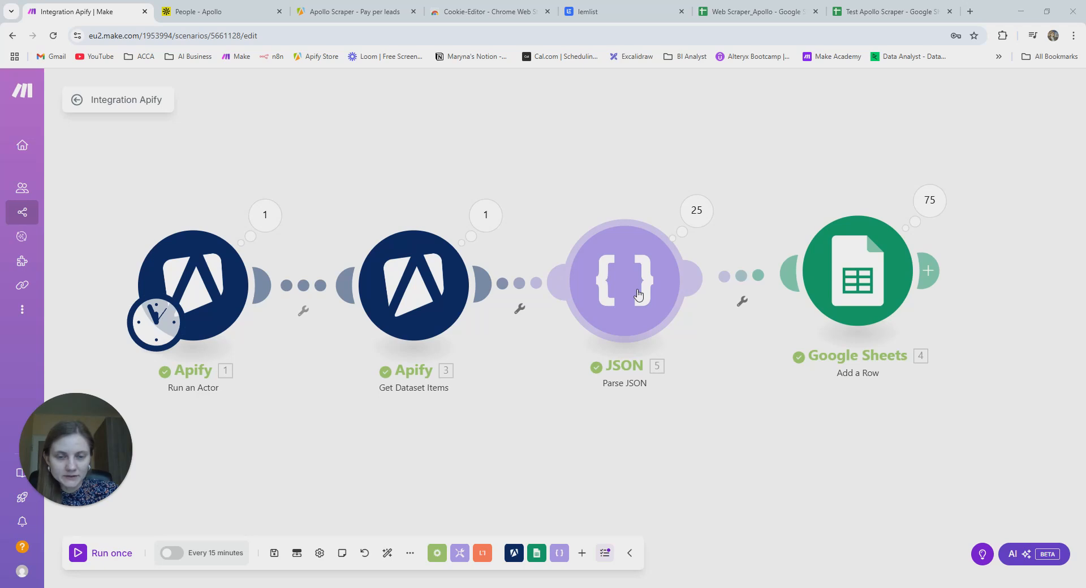
- Unlink Get Dataset Items from Parse JSON and shift both Apify modules left
left_click(521, 285)
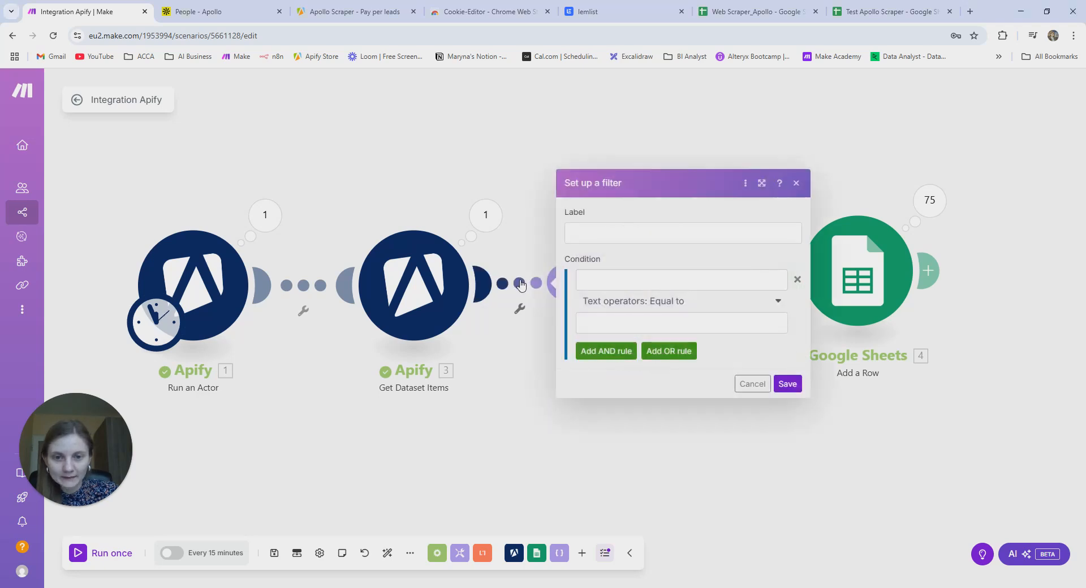
right_click(521, 284)
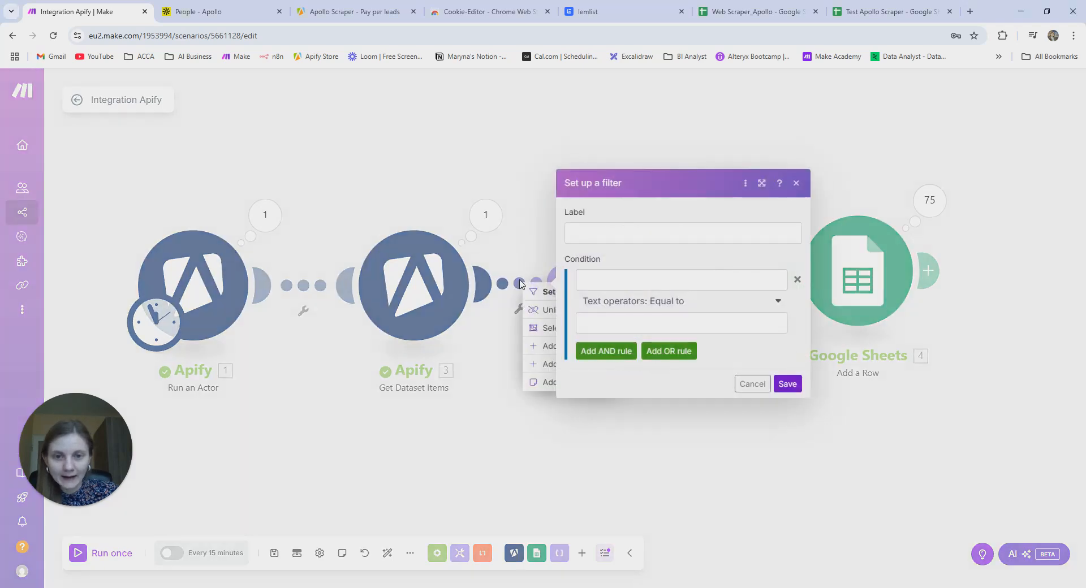
left_click(796, 183)
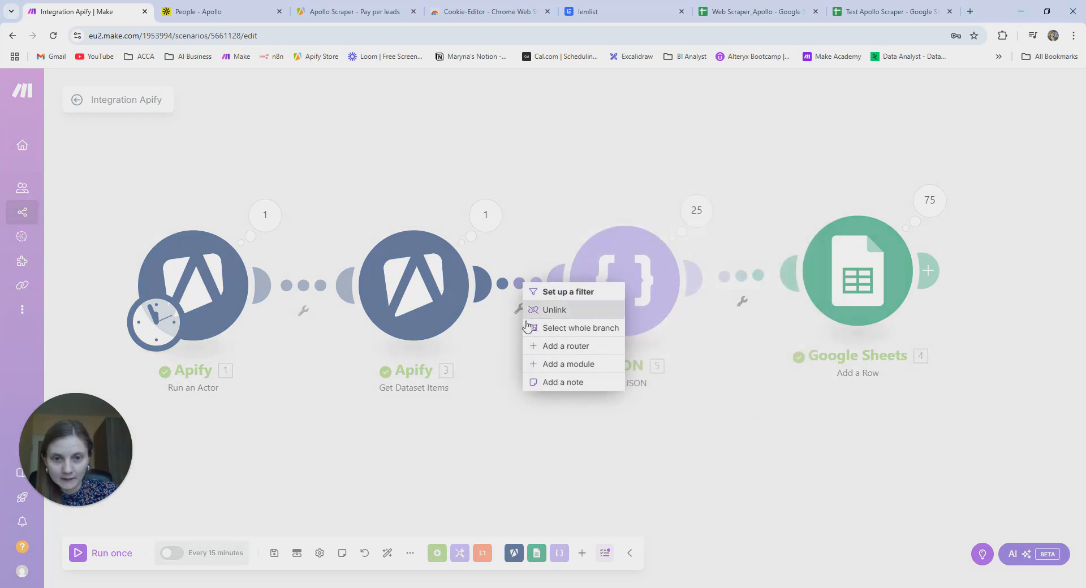
left_click(568, 314)
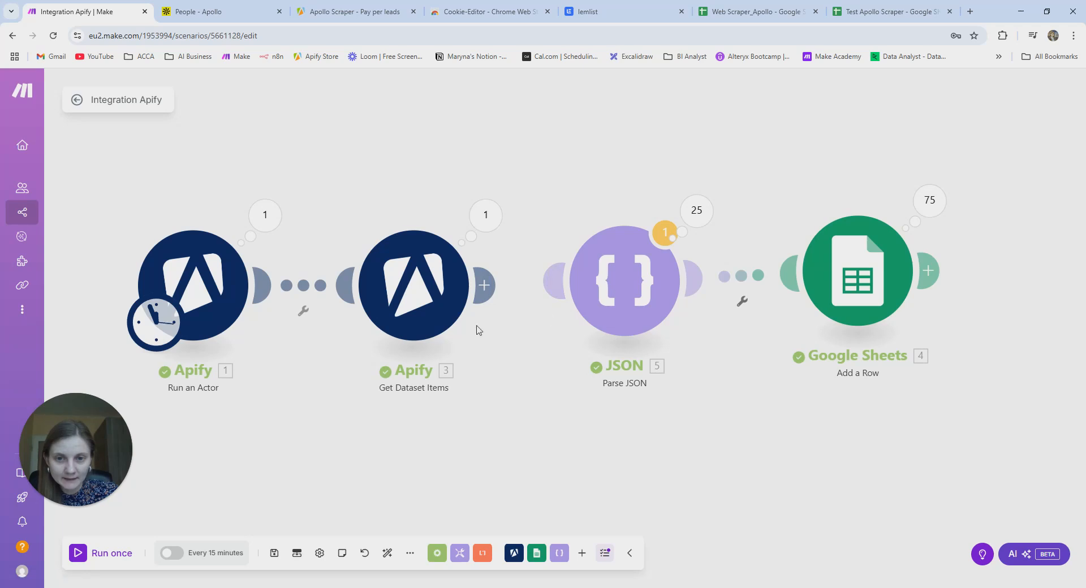
left_click_drag(200, 269, 147, 263)
left_click_drag(433, 288, 379, 282)
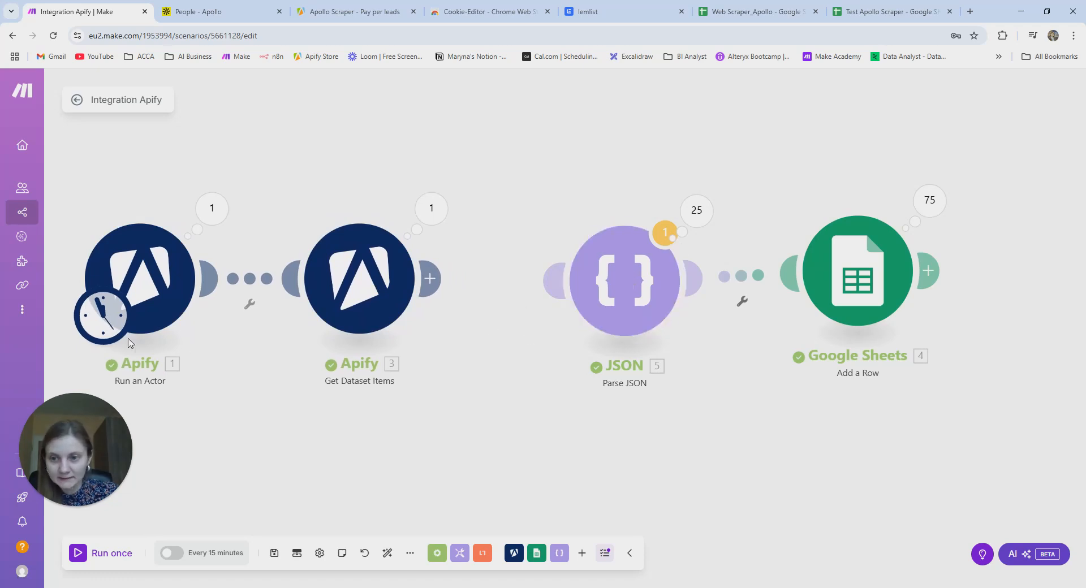
- Move the schedule trigger onto Parse JSON and rearrange the modules with Google Sheets beside it
left_click_drag(115, 334, 603, 364)
left_click_drag(159, 338, 623, 338)
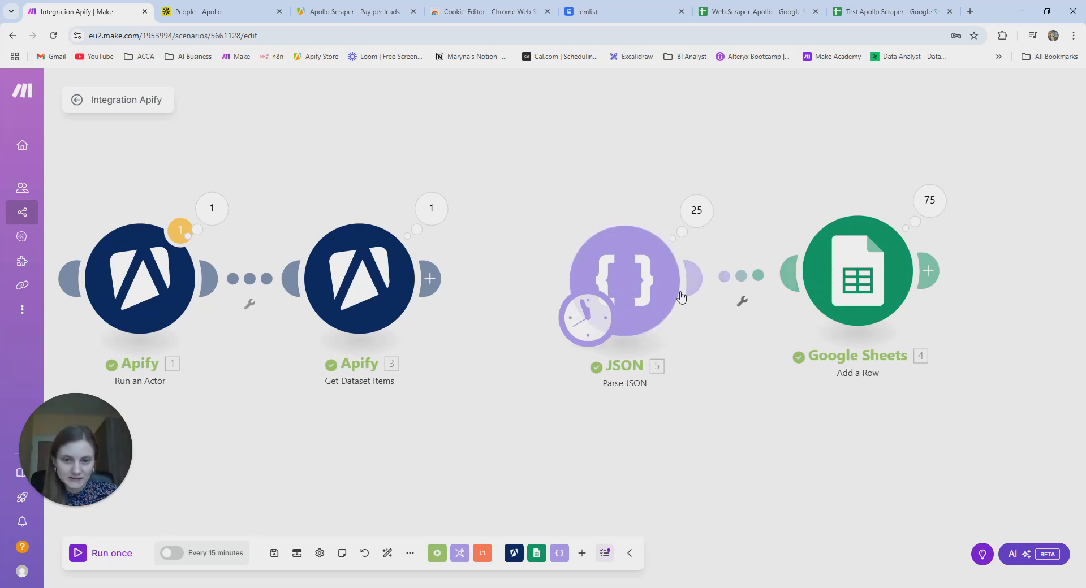
left_click_drag(149, 286, 133, 161)
left_click_drag(398, 315, 312, 176)
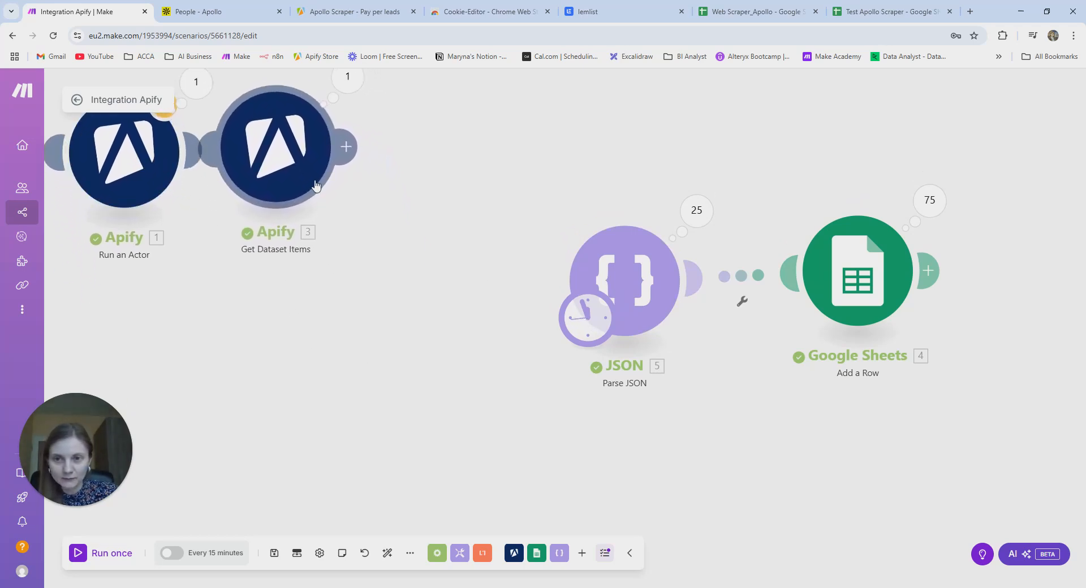
left_click_drag(647, 291, 282, 361)
left_click_drag(872, 294, 459, 381)
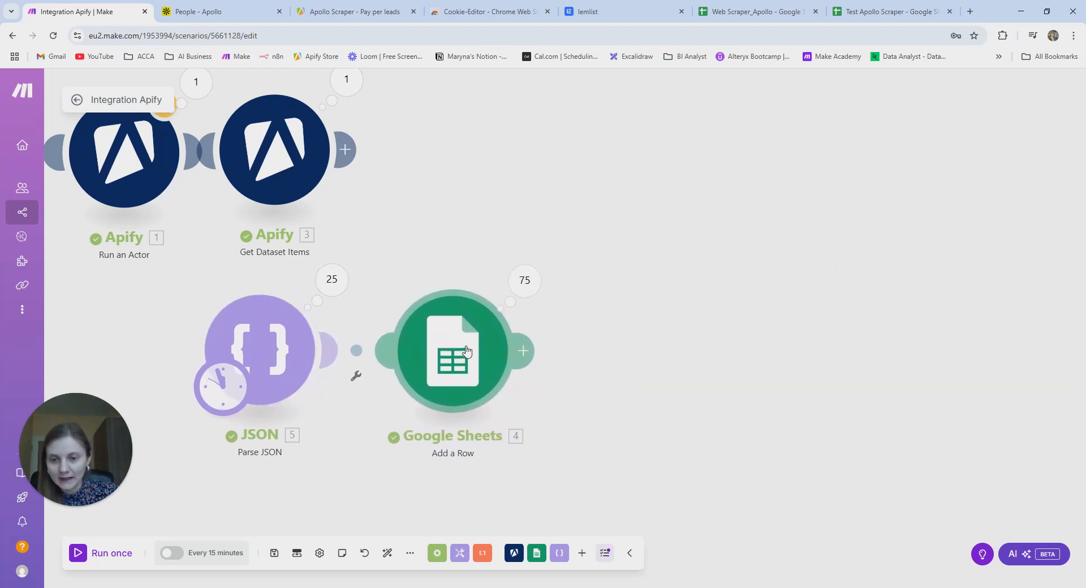
- Map first_name into Name (A) and last_name into Surname (B) of the Google Sheets row
left_click(465, 351)
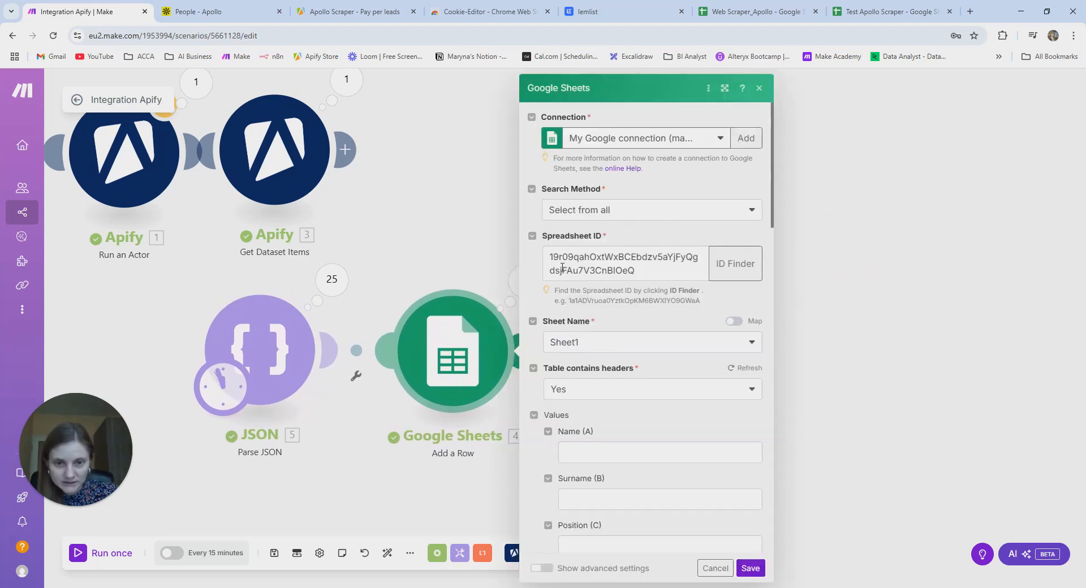
left_click(618, 448)
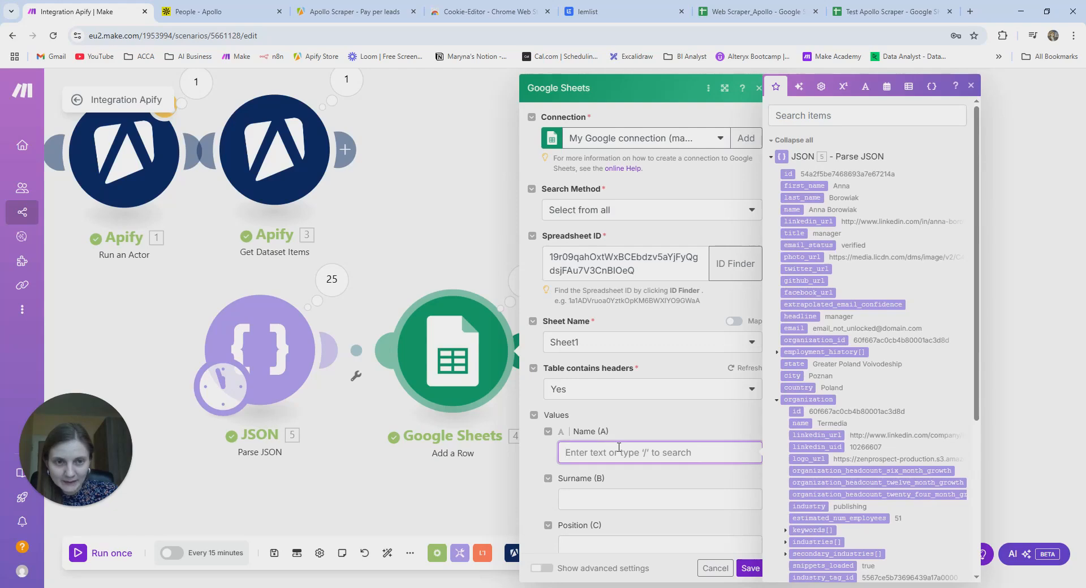
type("name")
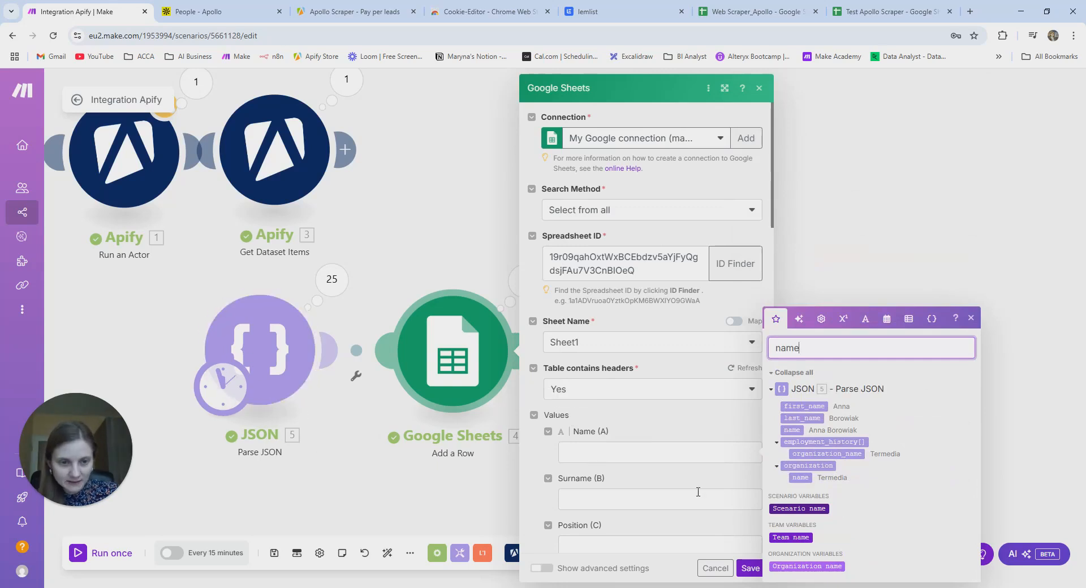
left_click_drag(810, 405, 612, 455)
left_click(605, 499)
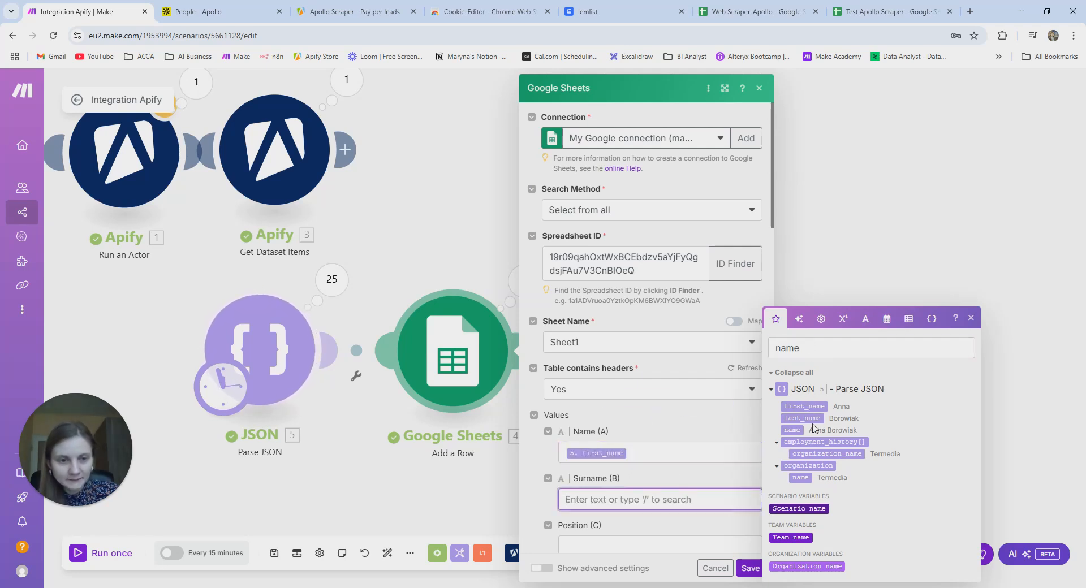
left_click_drag(803, 418, 619, 501)
- Search the mapping panel for 'title' and map it into Position (C)
scroll(680, 471, "down", 2)
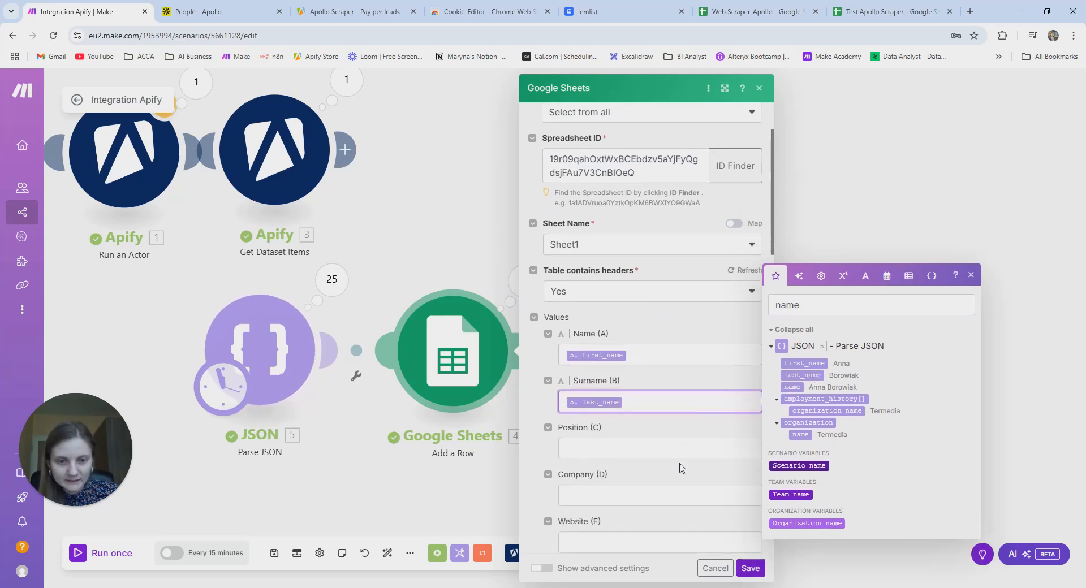
left_click(592, 440)
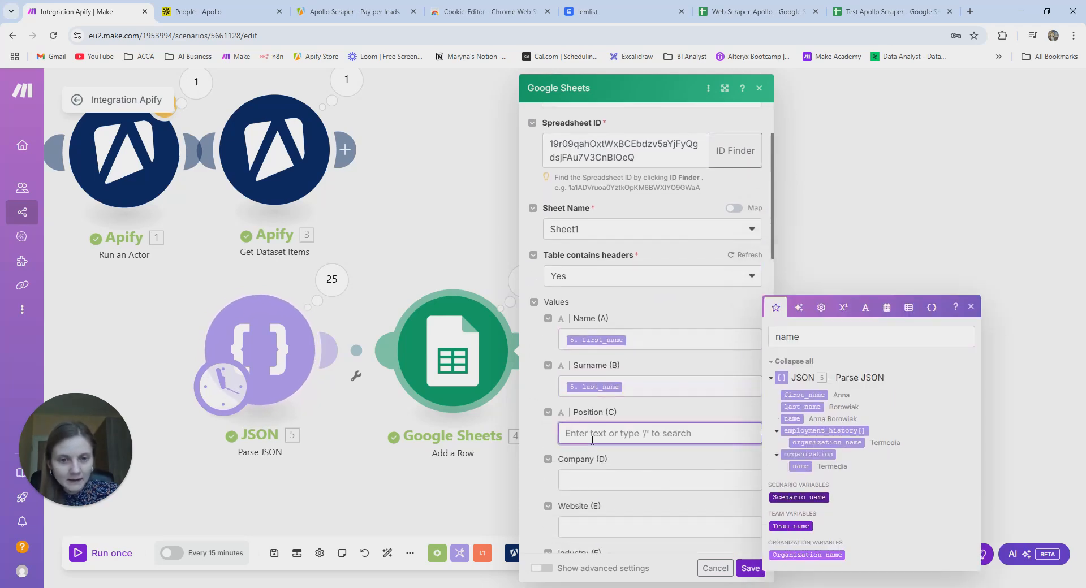
left_click(807, 336)
key("BackSpace")
key("BackSpace")
key("BackSpace")
key("BackSpace")
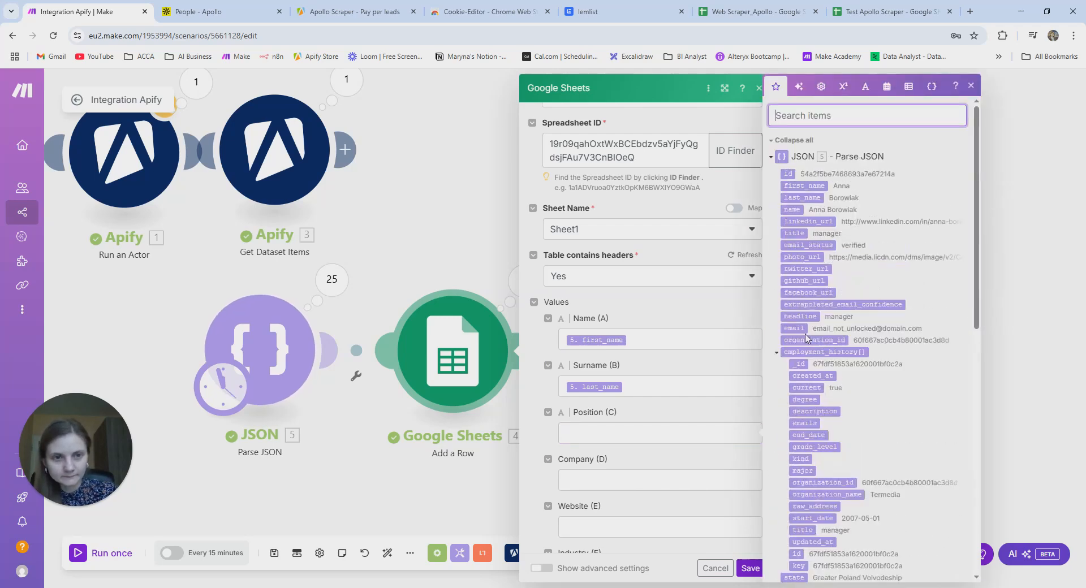
type("positi")
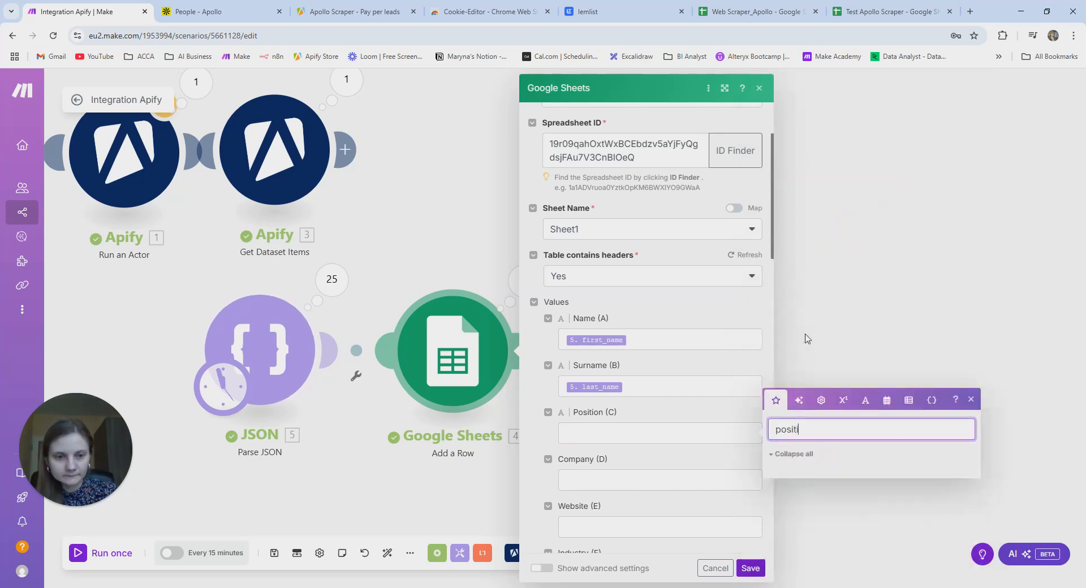
left_click(789, 455)
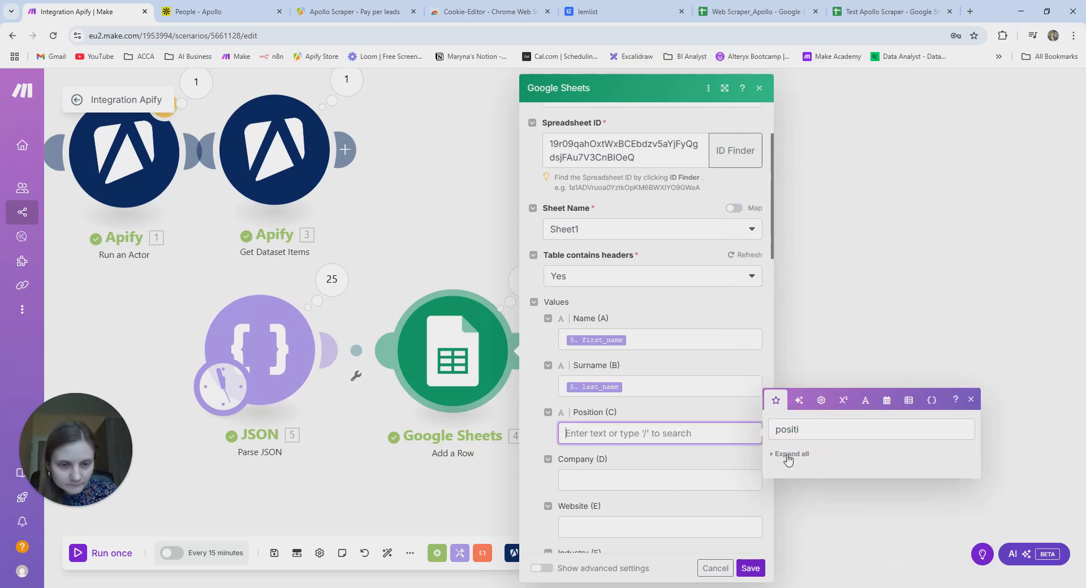
left_click(810, 428)
key("BackSpace")
key("BackSpace")
key("BackSpace")
key("BackSpace")
key("BackSpace")
key("BackSpace")
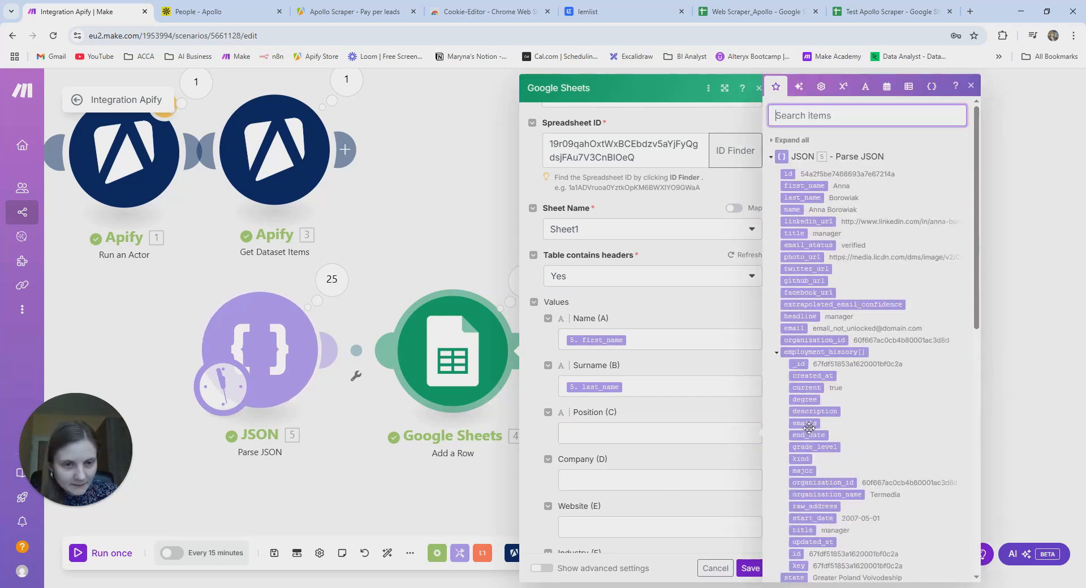
type("tit")
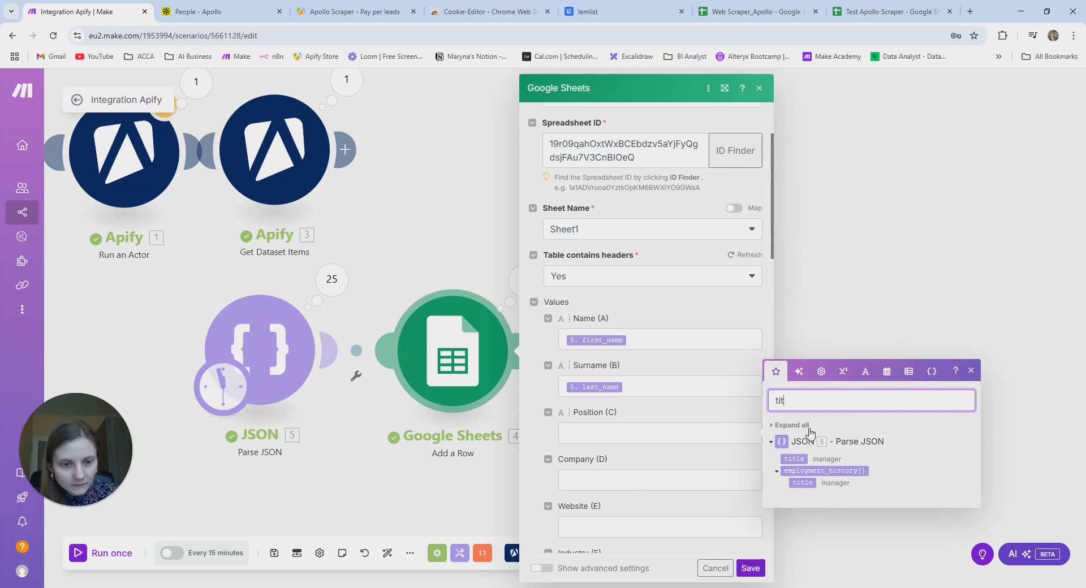
left_click_drag(795, 459, 635, 436)
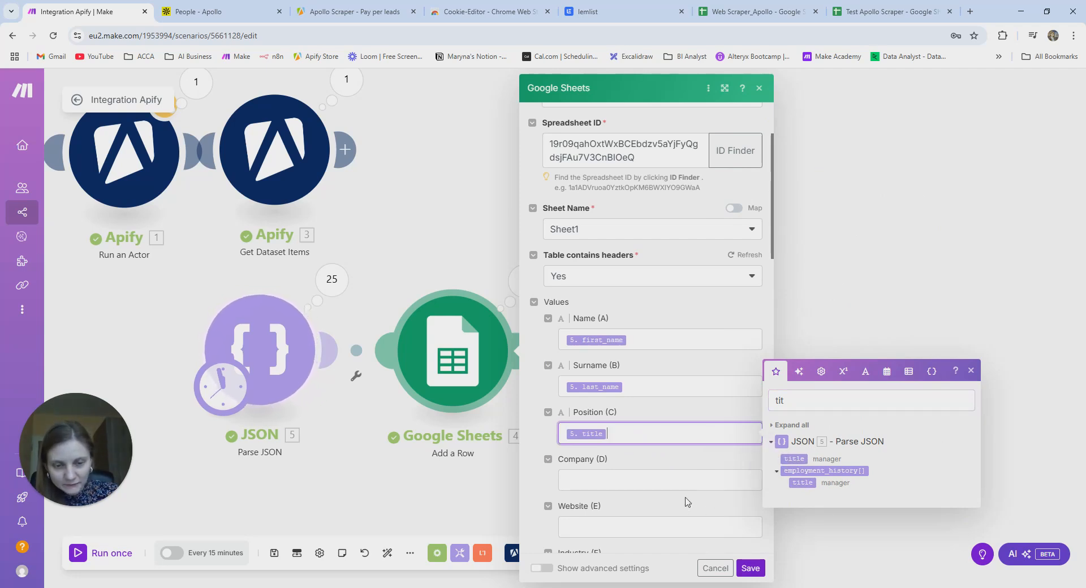
- Map the Parse JSON organization name into Company (D)
left_click(604, 476)
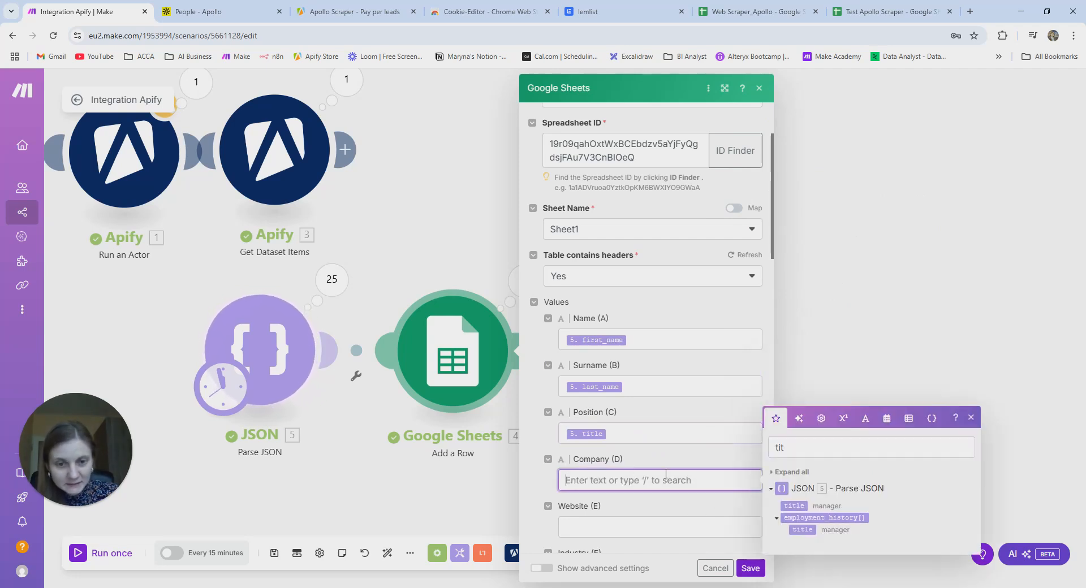
left_click(812, 447)
key("BackSpace")
key("BackSpace")
key("BackSpace")
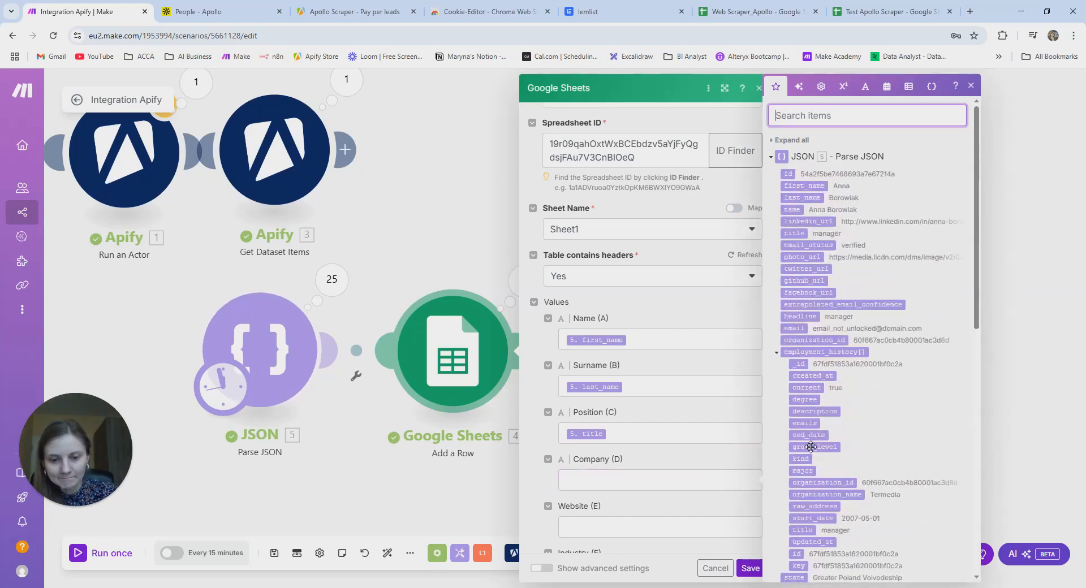
type("organiza")
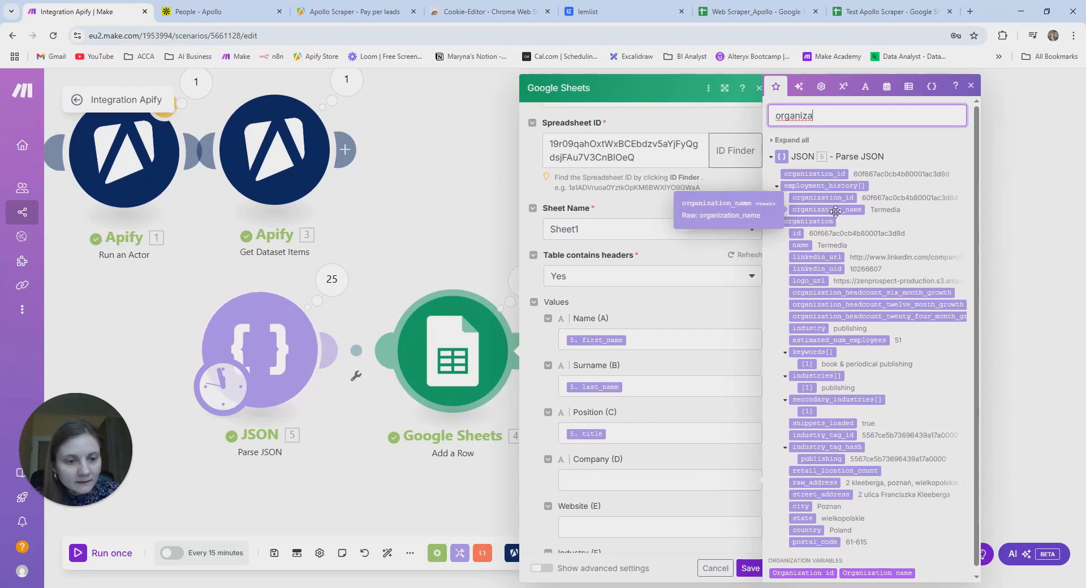
key("BackSpace")
key("BackSpace")
key("BackSpace")
key("BackSpace")
key("BackSpace")
key("BackSpace")
key("BackSpace")
key("BackSpace")
type("compa")
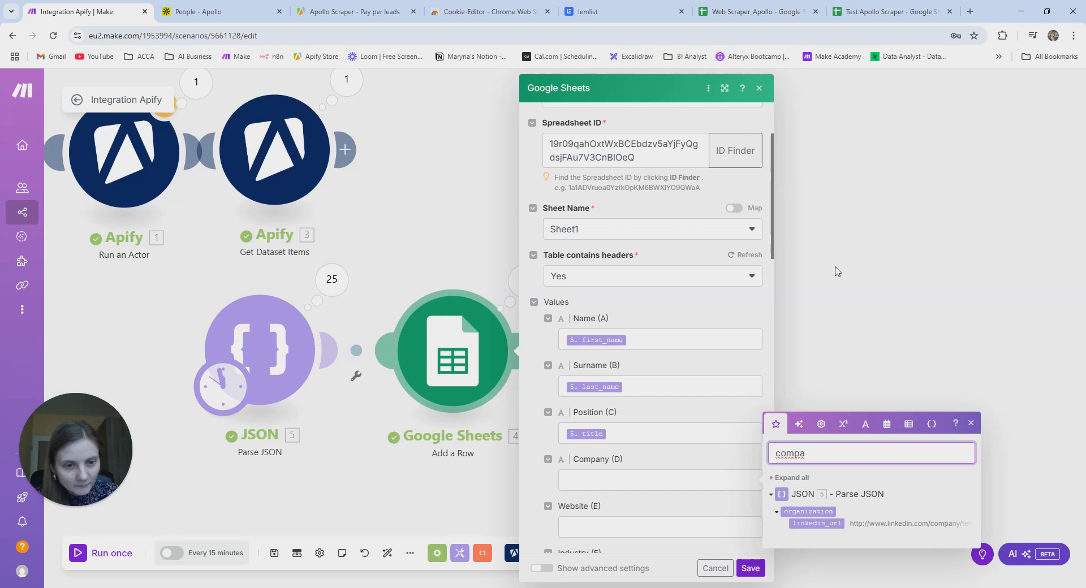
key("BackSpace")
key("BackSpace")
key("BackSpace")
key("BackSpace")
key("BackSpace")
type("organiza")
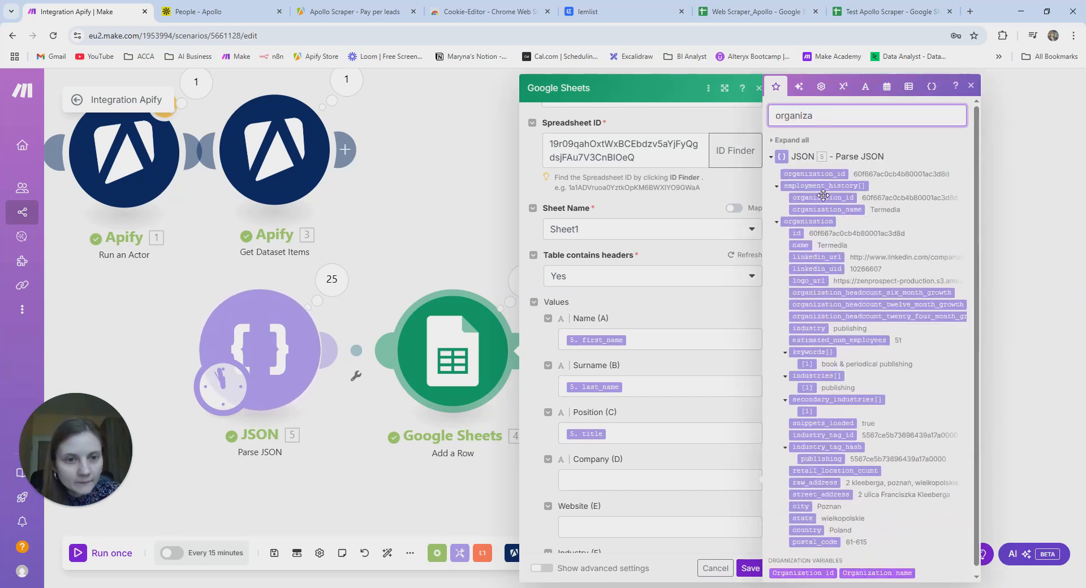
left_click(804, 245)
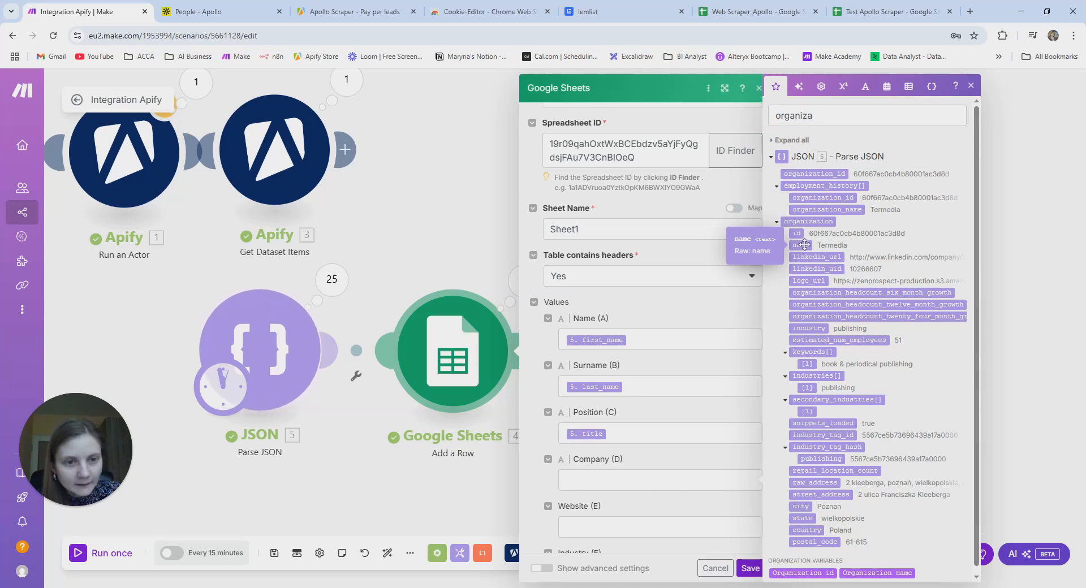
left_click_drag(804, 245, 595, 482)
- Search the mapping panel for a website, domain or organization field for Website (E)
left_click(595, 523)
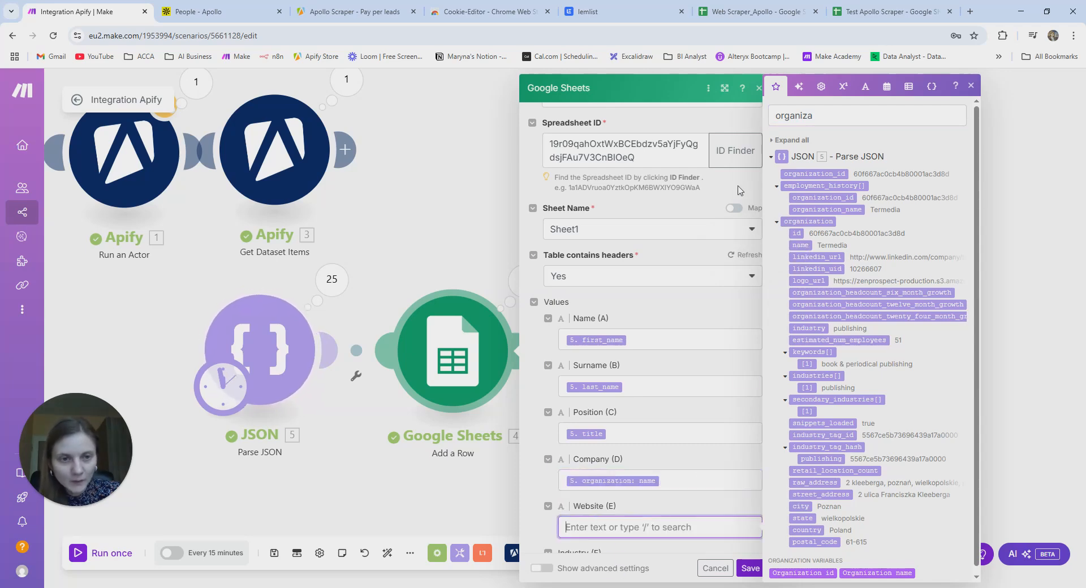
left_click(824, 117)
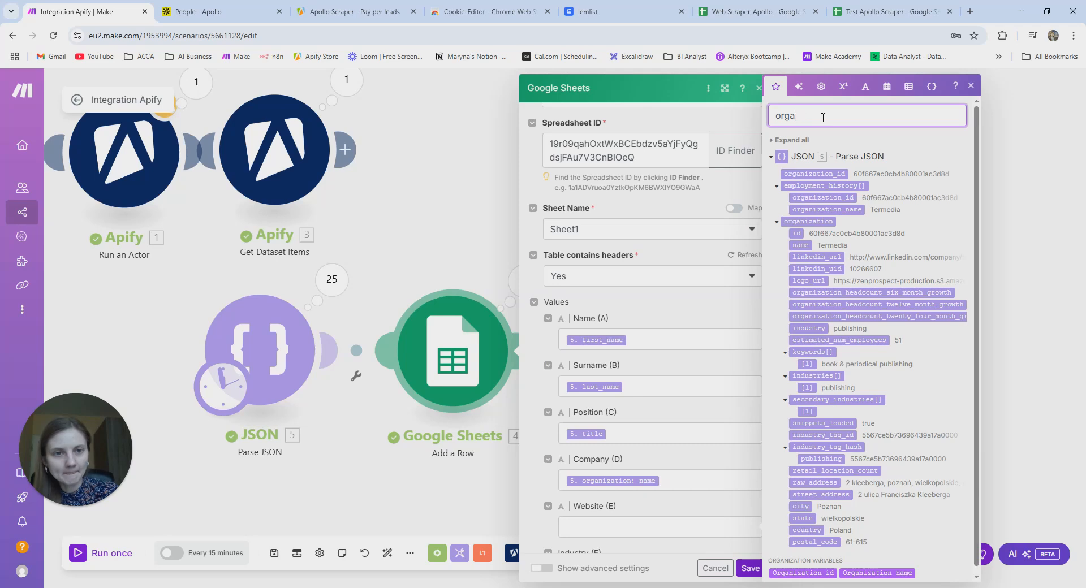
key("BackSpace")
key("BackSpace")
key("BackSpace")
key("BackSpace")
type("websi")
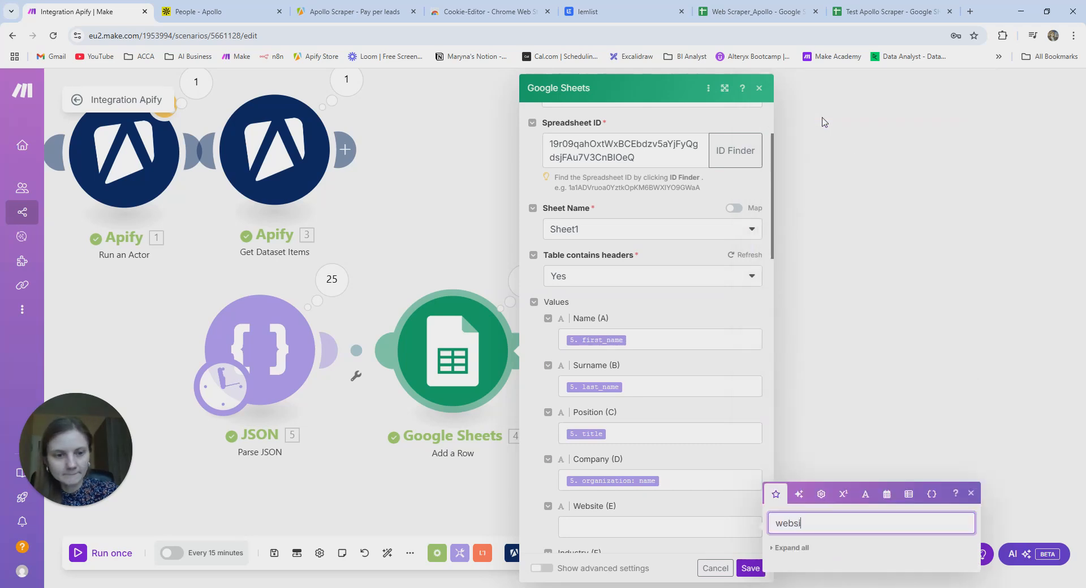
key("BackSpace")
key("BackSpace")
key("BackSpace")
key("BackSpace")
key("BackSpace")
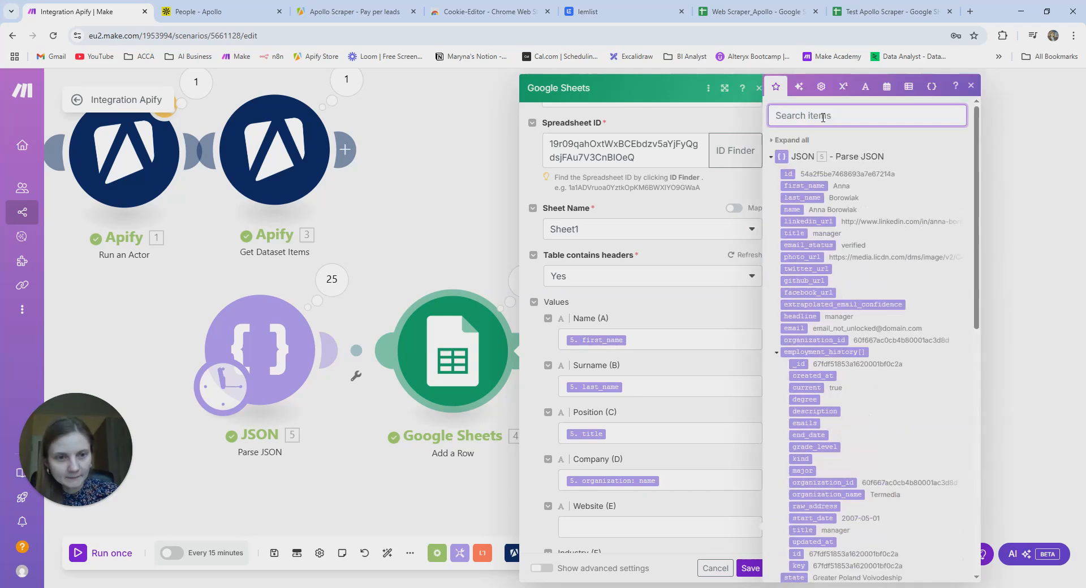
type("doma")
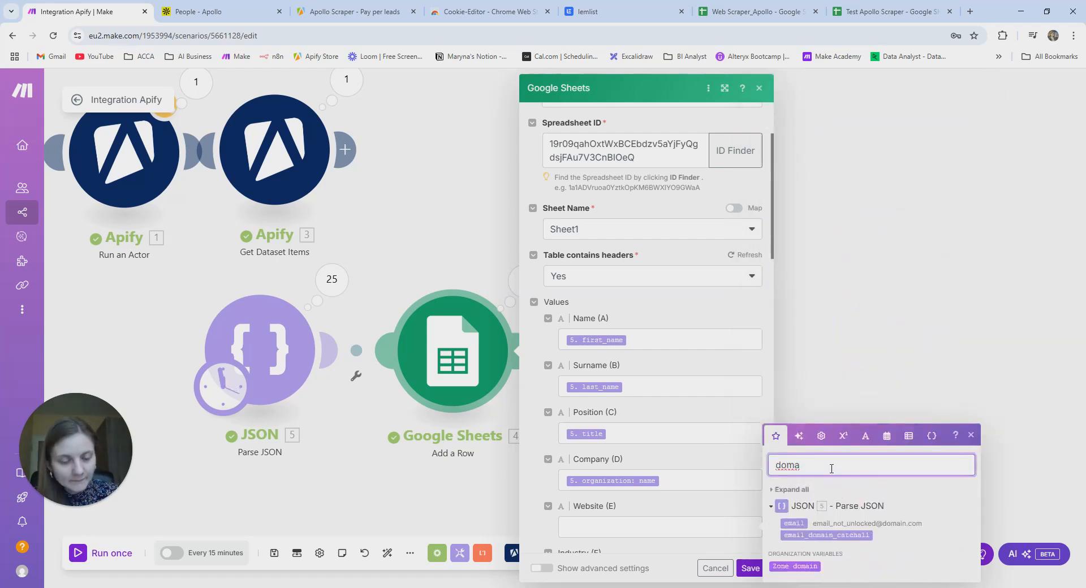
key("BackSpace")
key("BackSpace")
key("BackSpace")
key("BackSpace")
type("organiza")
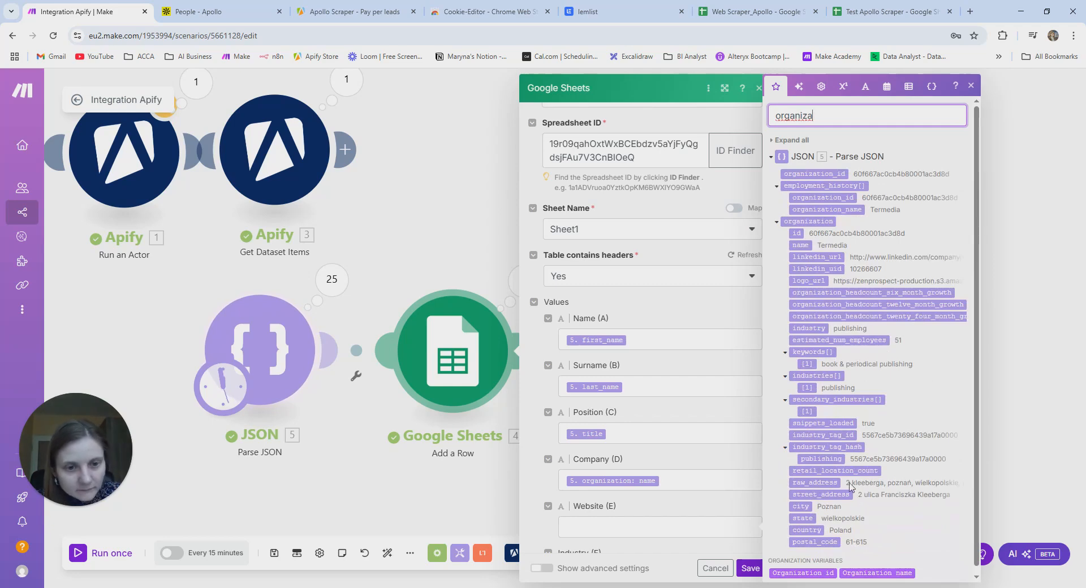
scroll(854, 509, "down", 1)
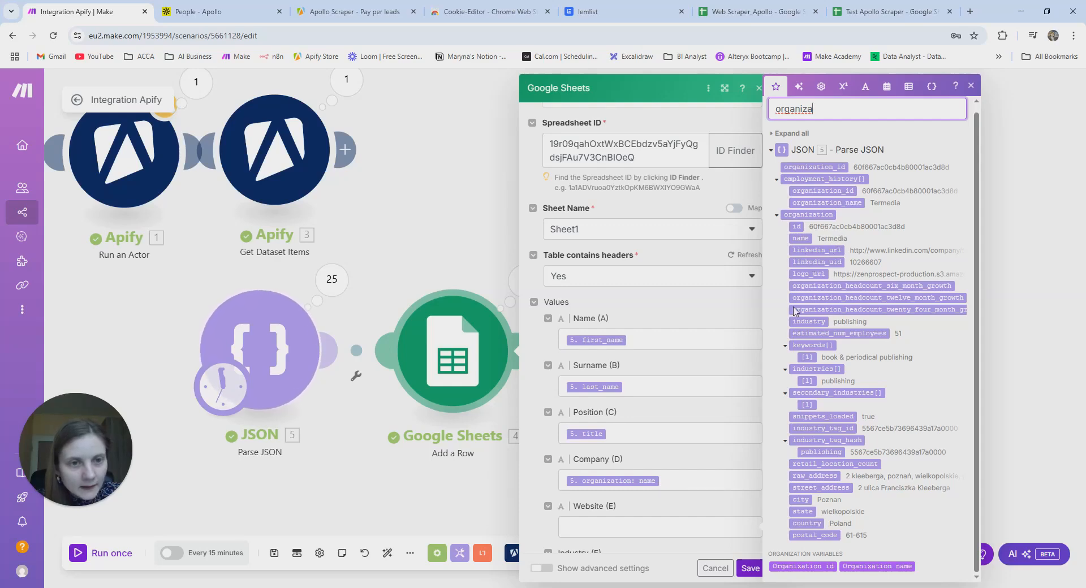
- Map the organization industry into Industry (F)
left_click(620, 527)
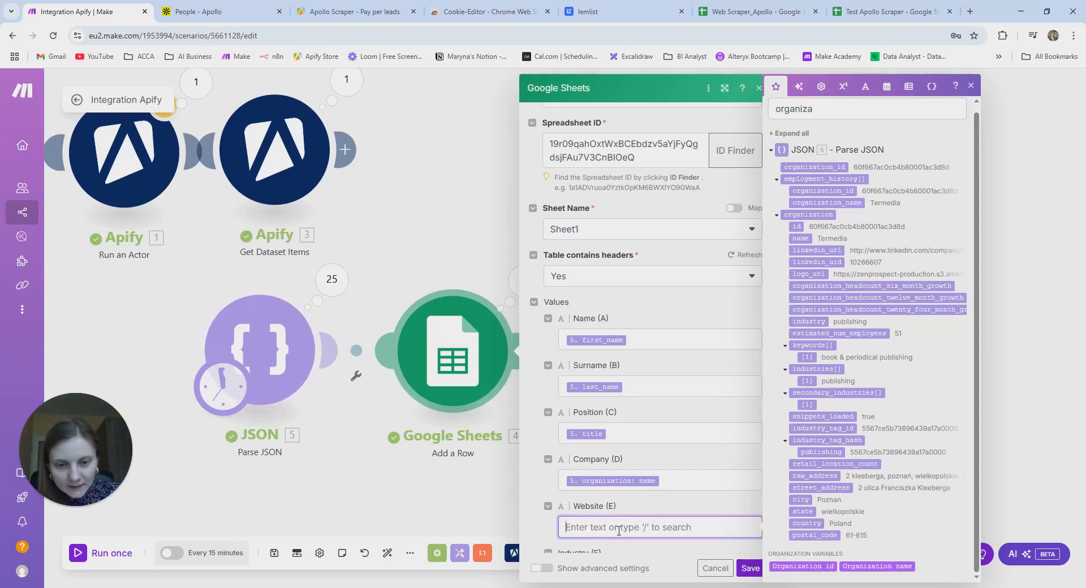
scroll(648, 516, "down", 4)
left_click(636, 350)
left_click(824, 114)
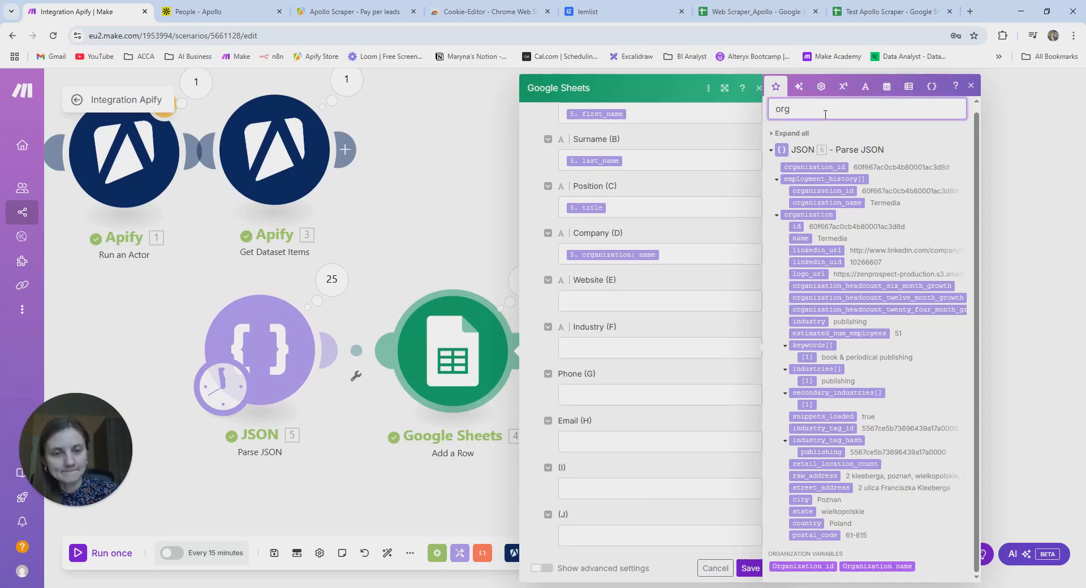
key("BackSpace")
key("BackSpace")
key("BackSpace")
type("industr")
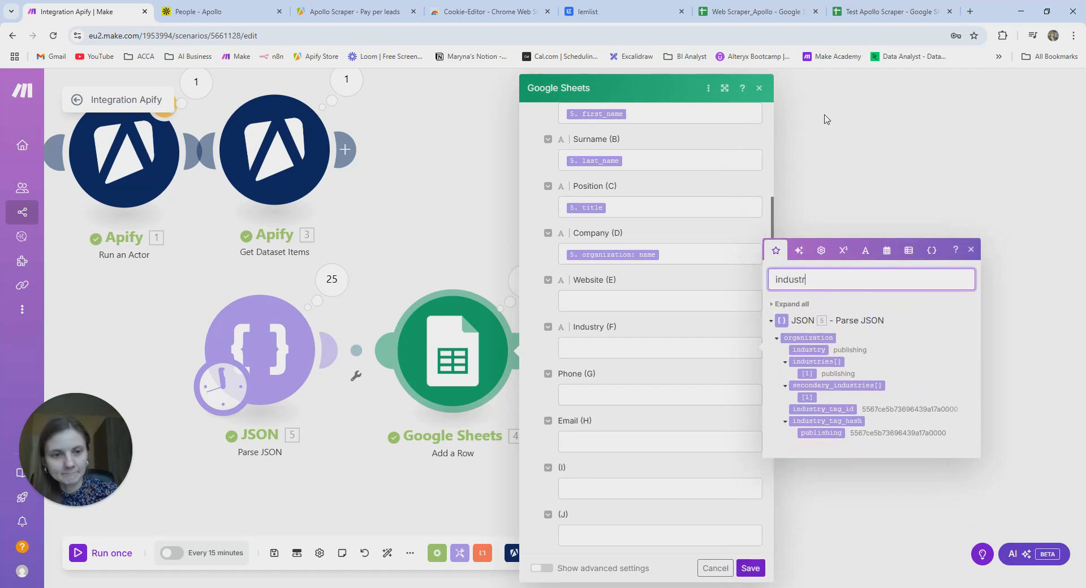
left_click(816, 350)
left_click_drag(815, 350, 603, 350)
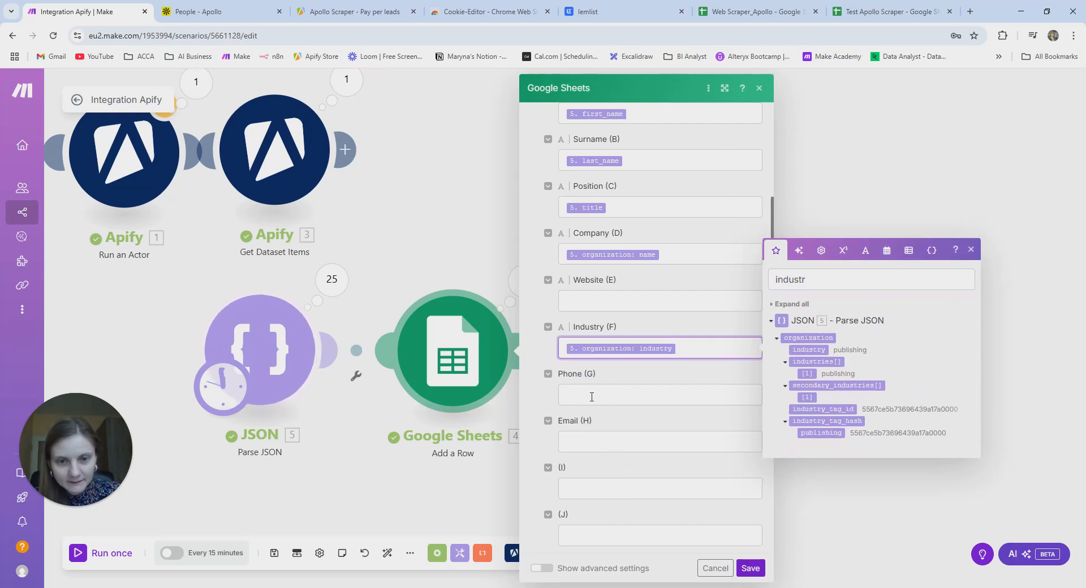
- After an unsuccessful phone search, map the lead's email into Email (H) and close the module
left_click(594, 391)
left_click(818, 328)
key("BackSpace")
key("BackSpace")
key("BackSpace")
key("BackSpace")
key("BackSpace")
key("BackSpace")
type("pho")
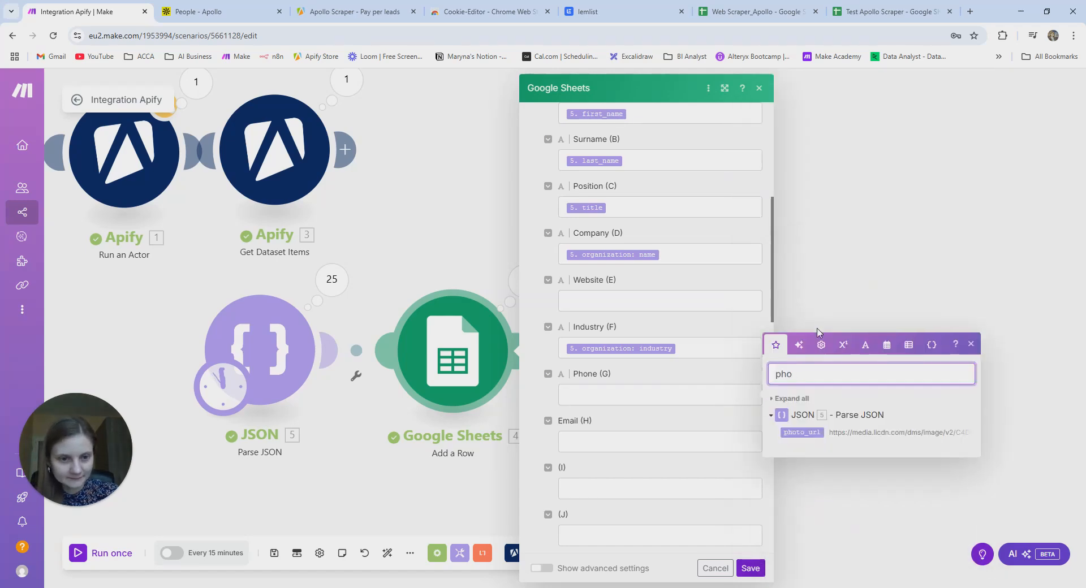
left_click(775, 408)
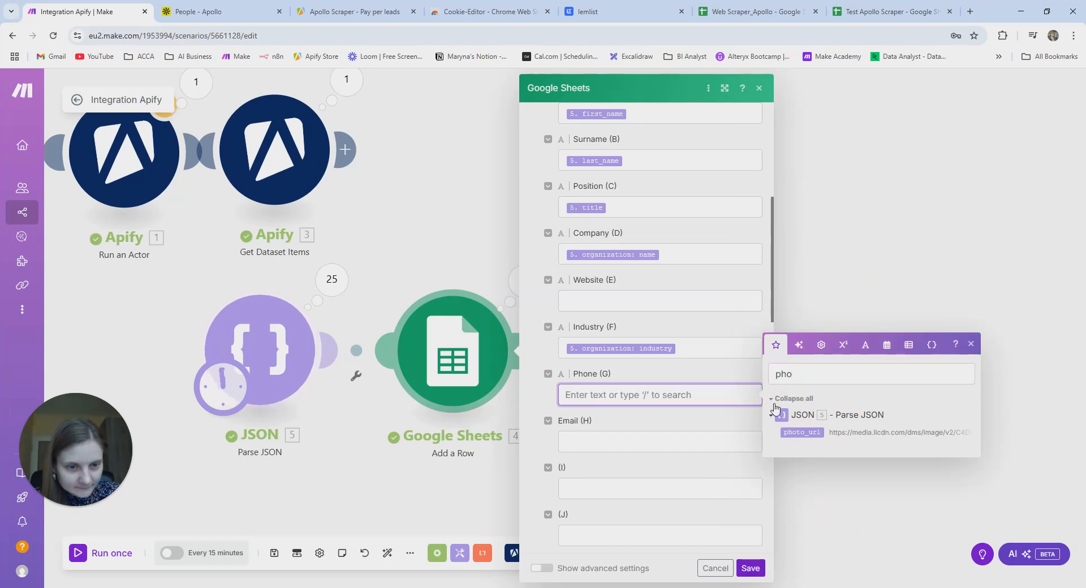
left_click(804, 377)
key("BackSpace")
key("BackSpace")
key("BackSpace")
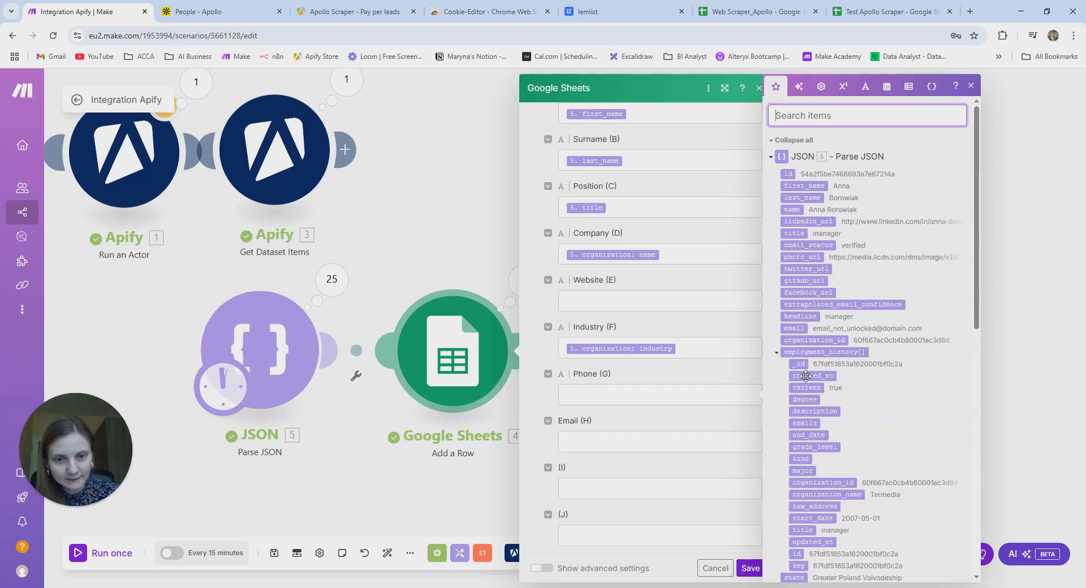
left_click(626, 443)
left_click(810, 115)
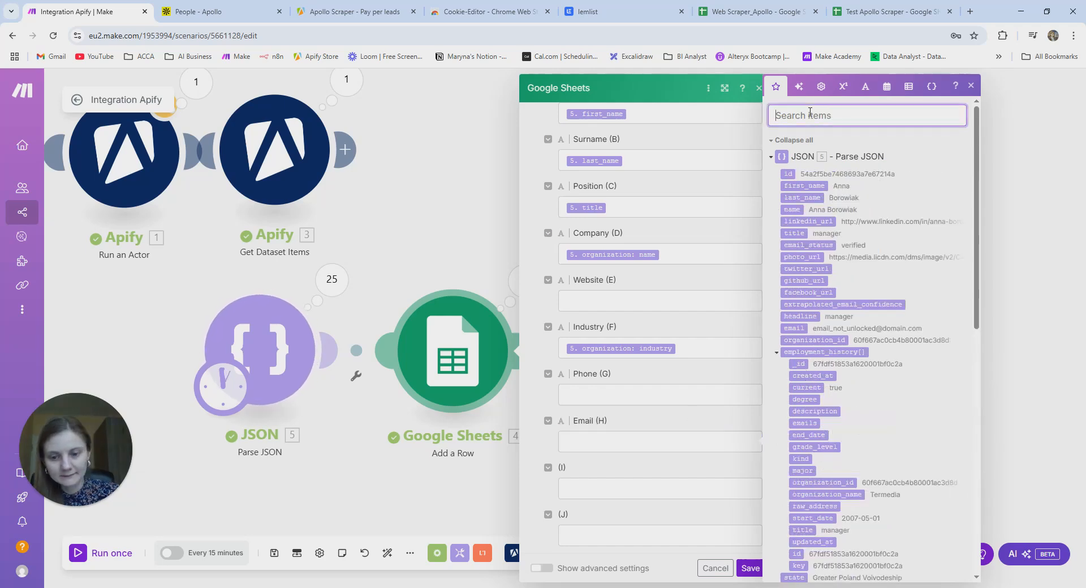
type("email")
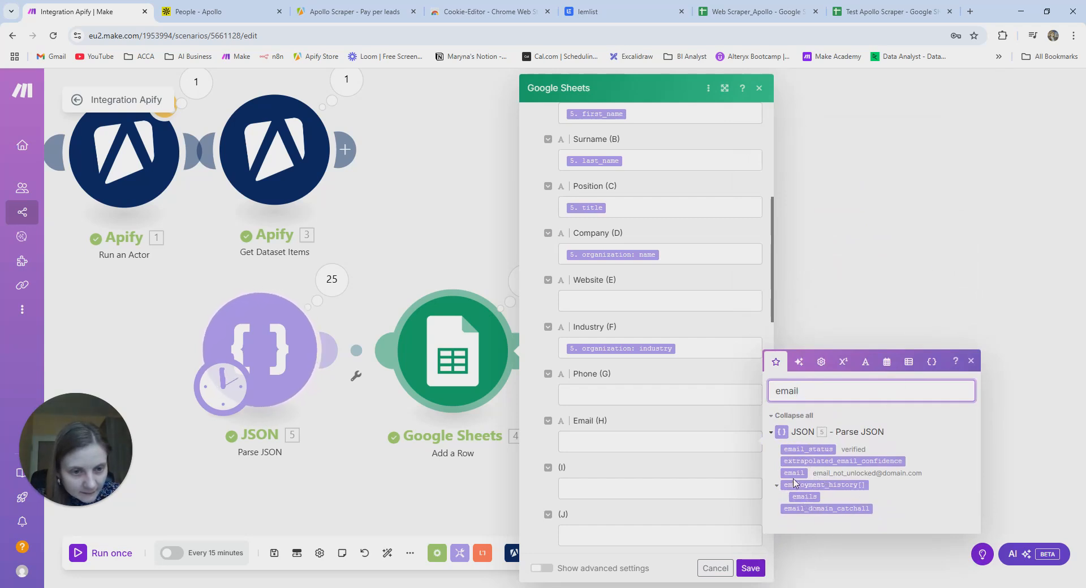
left_click_drag(793, 473, 602, 442)
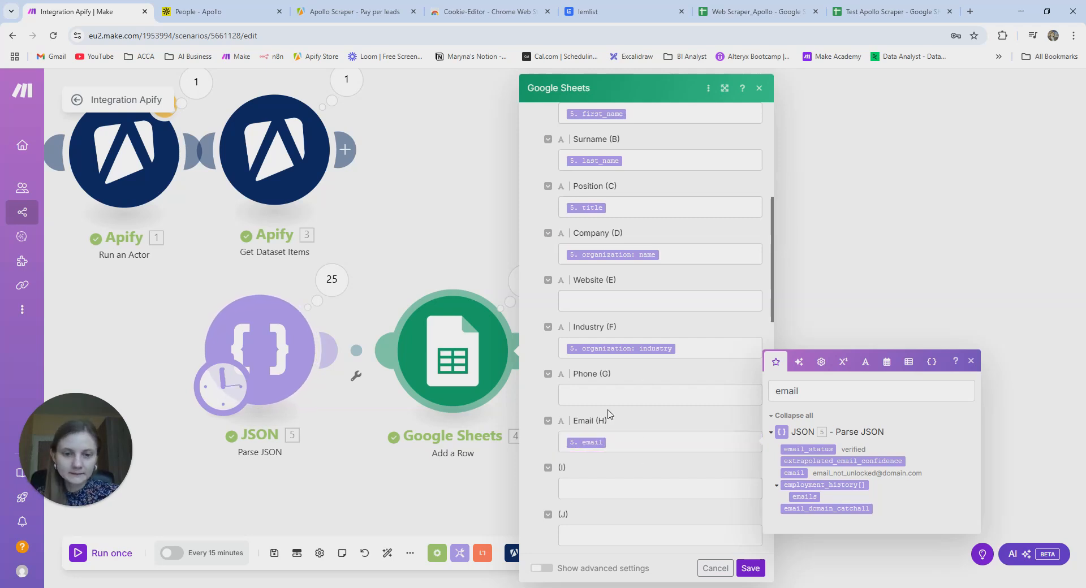
left_click(41, 276)
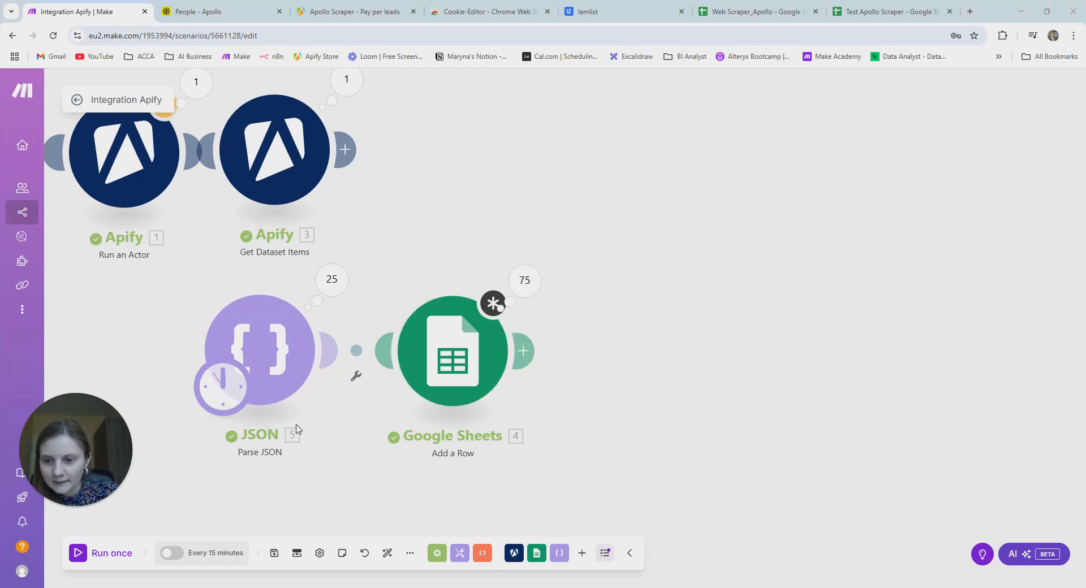
- Review the Parse JSON and Google Sheets Add a Row settings without changing them
left_click(284, 365)
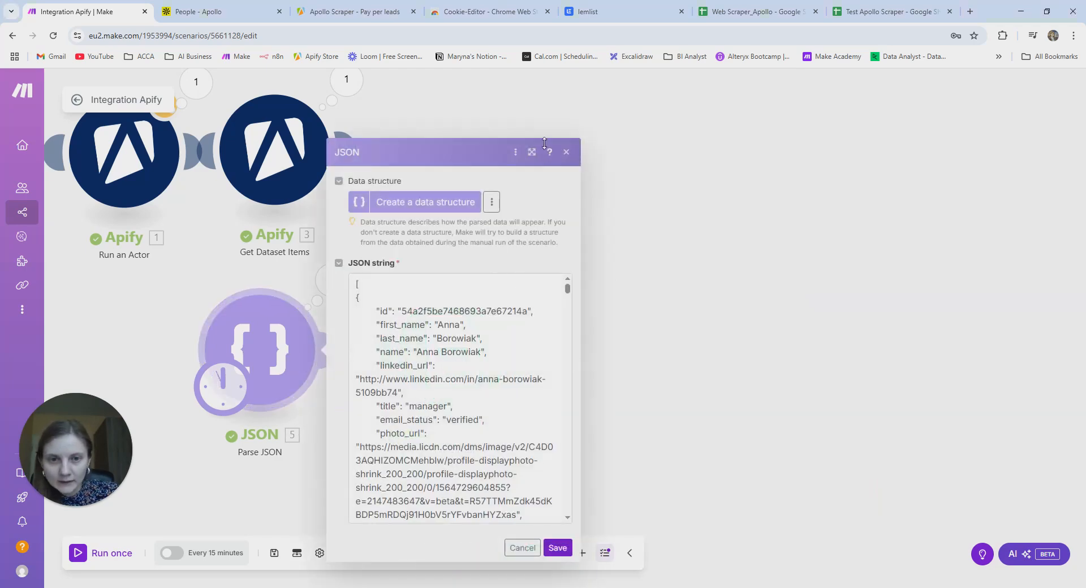
left_click(567, 152)
left_click(490, 367)
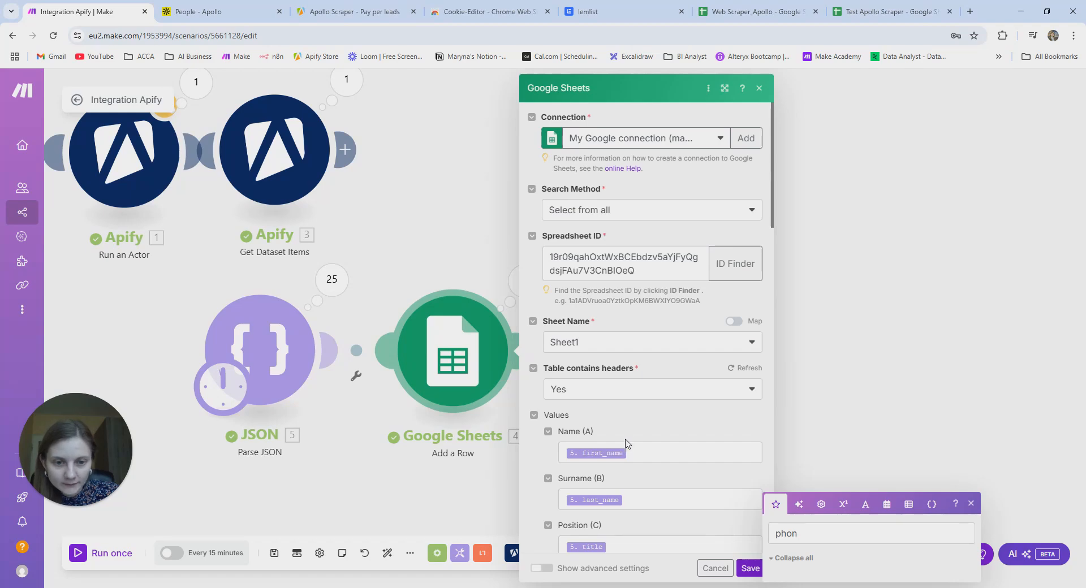
scroll(626, 435, "down", 5)
left_click(315, 490)
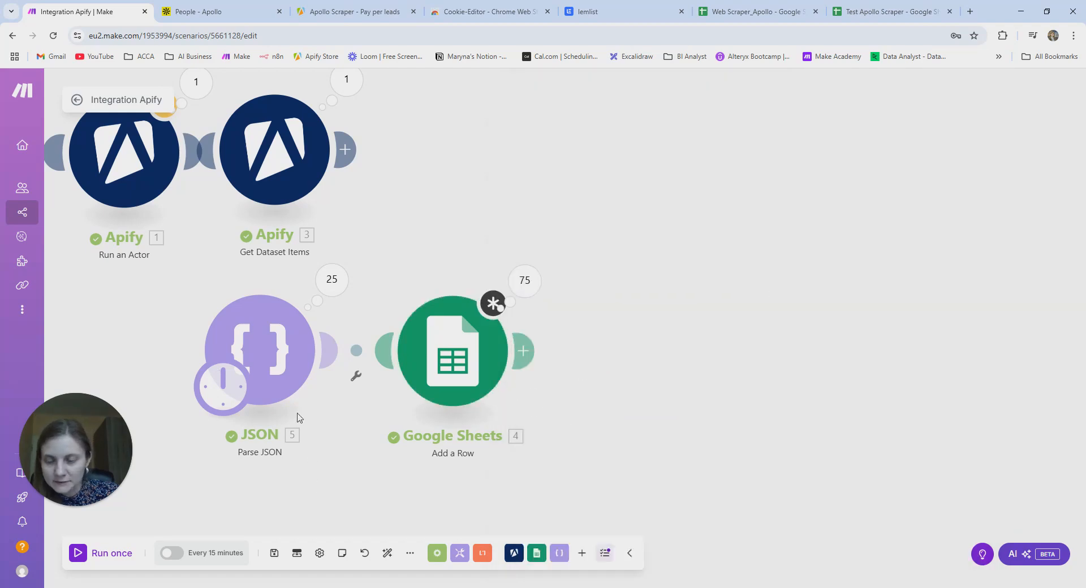
- Try running the scenario once, saving Parse JSON and dismissing the unsaved-changes warnings
left_click(243, 338)
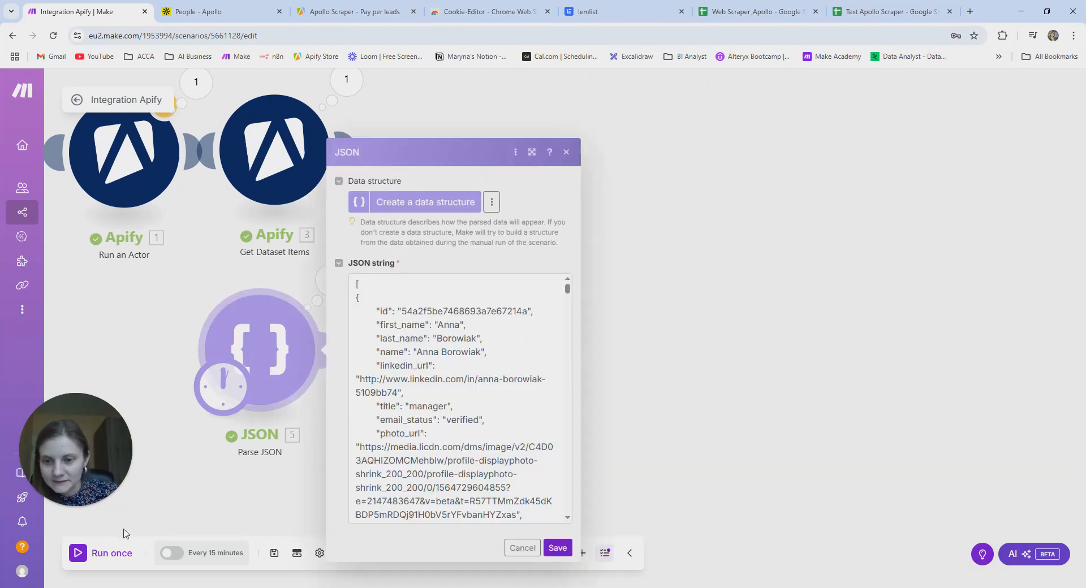
left_click(84, 559)
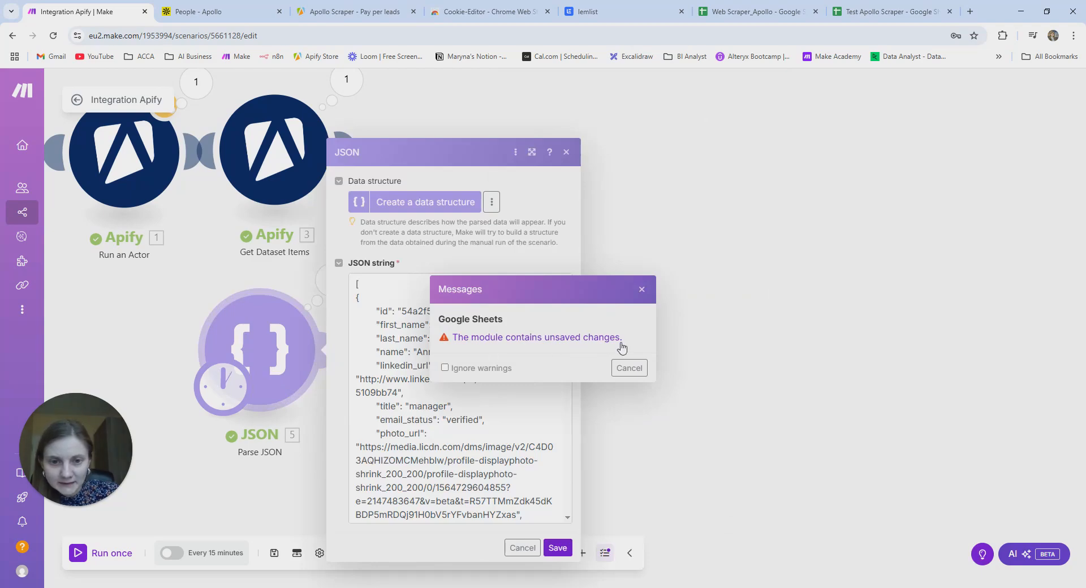
left_click(643, 291)
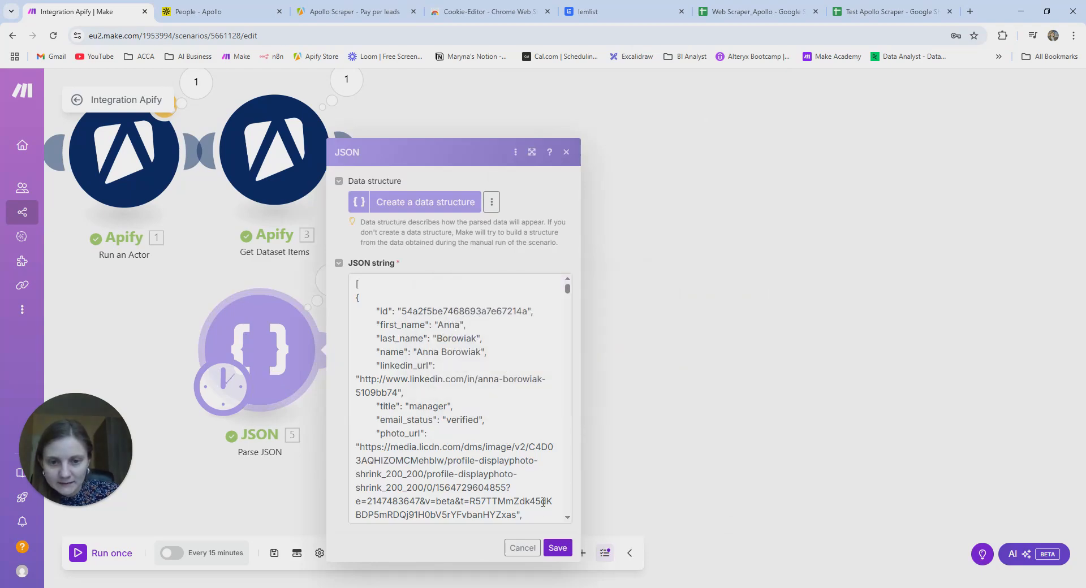
left_click(557, 548)
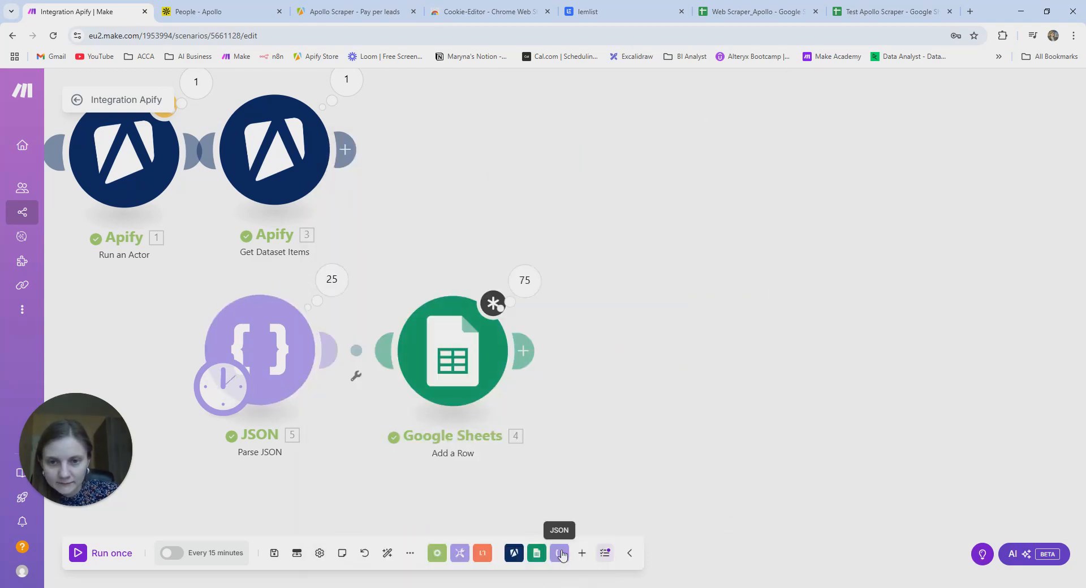
left_click(95, 559)
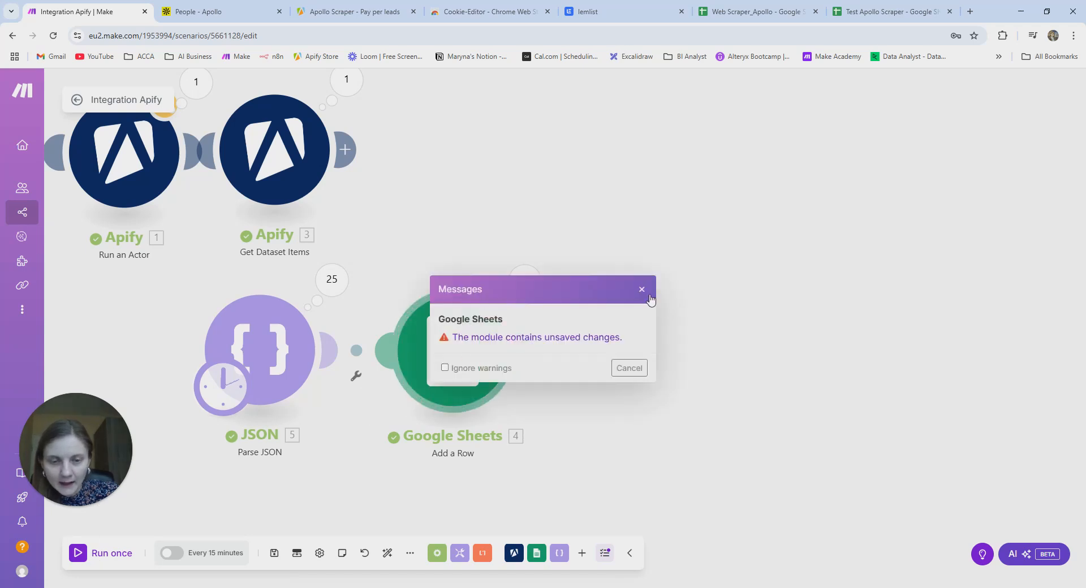
left_click(641, 289)
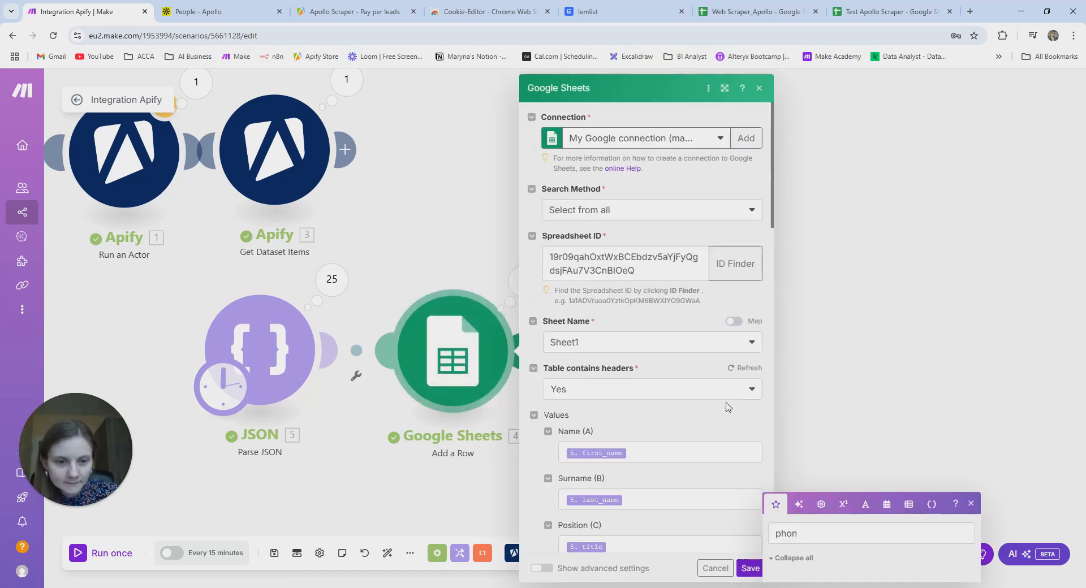
- Save the Add a Row settings with Phone left empty, then run the scenario once
left_click(972, 504)
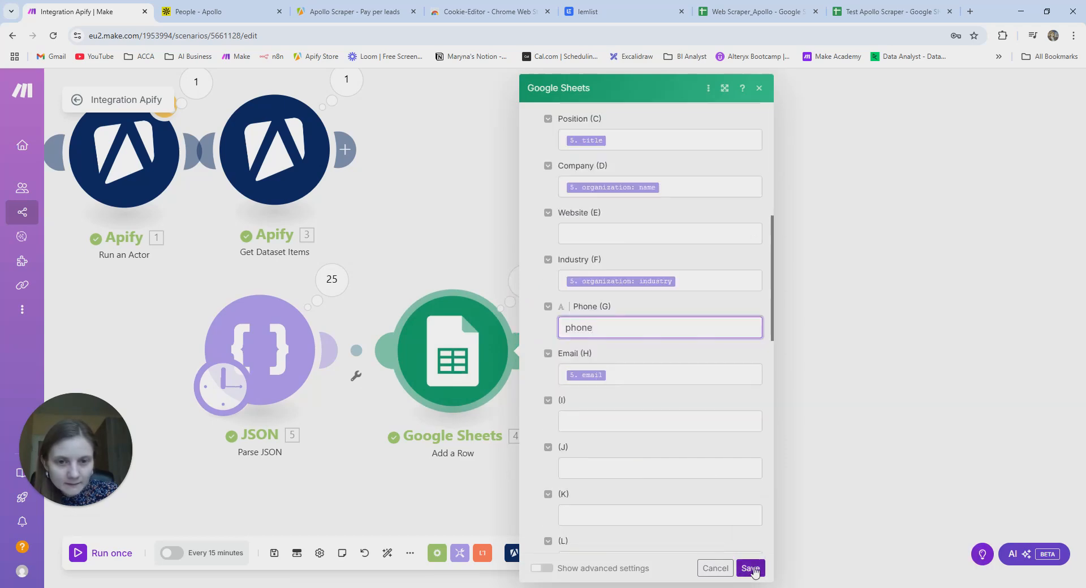
left_click(750, 569)
left_click(512, 362)
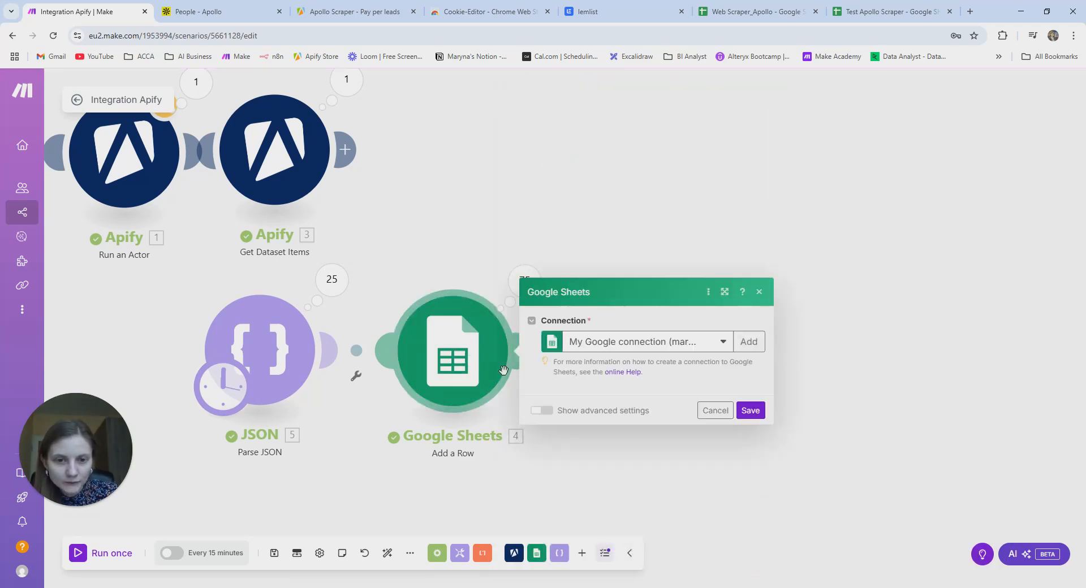
scroll(710, 405, "down", 9)
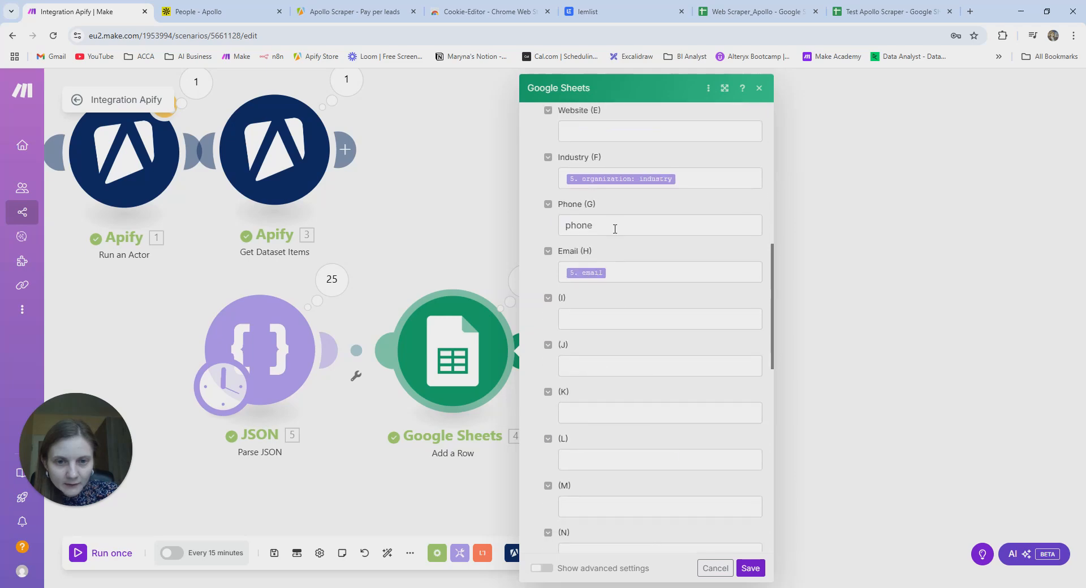
left_click(612, 226)
type("phon")
key("BackSpace")
key("BackSpace")
key("BackSpace")
key("BackSpace")
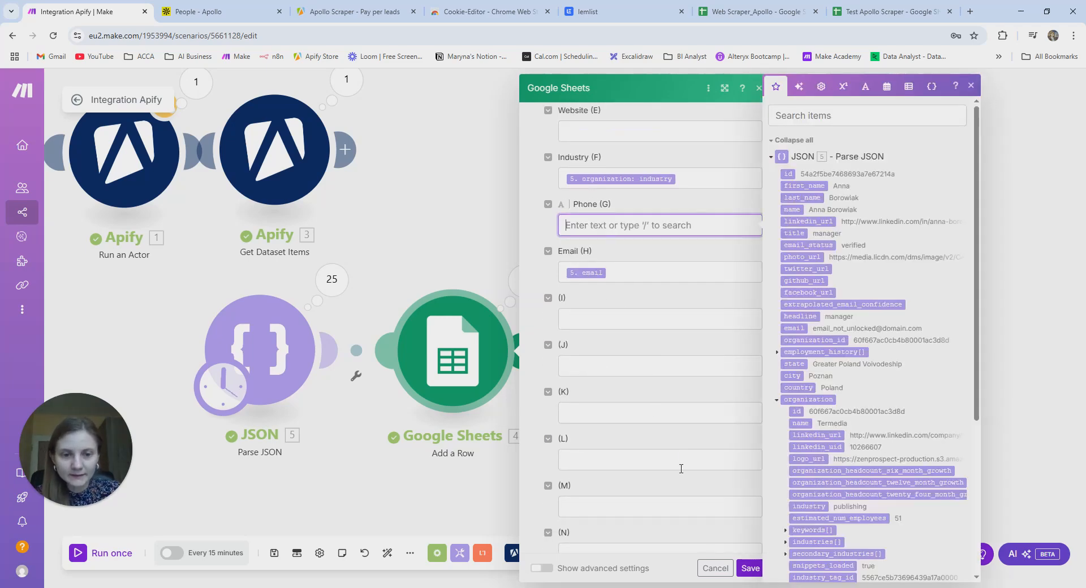
left_click(748, 567)
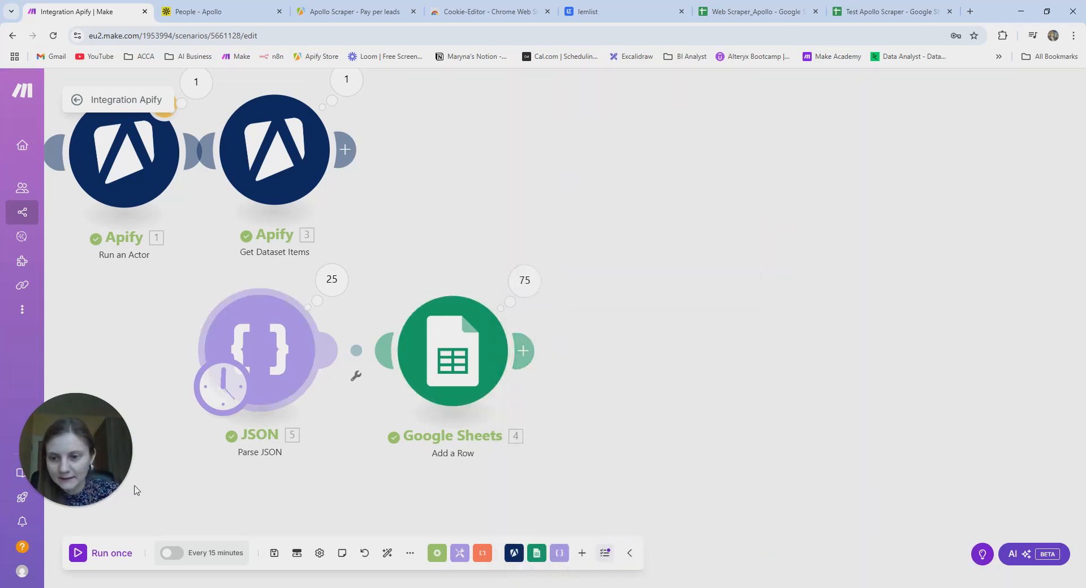
left_click(113, 554)
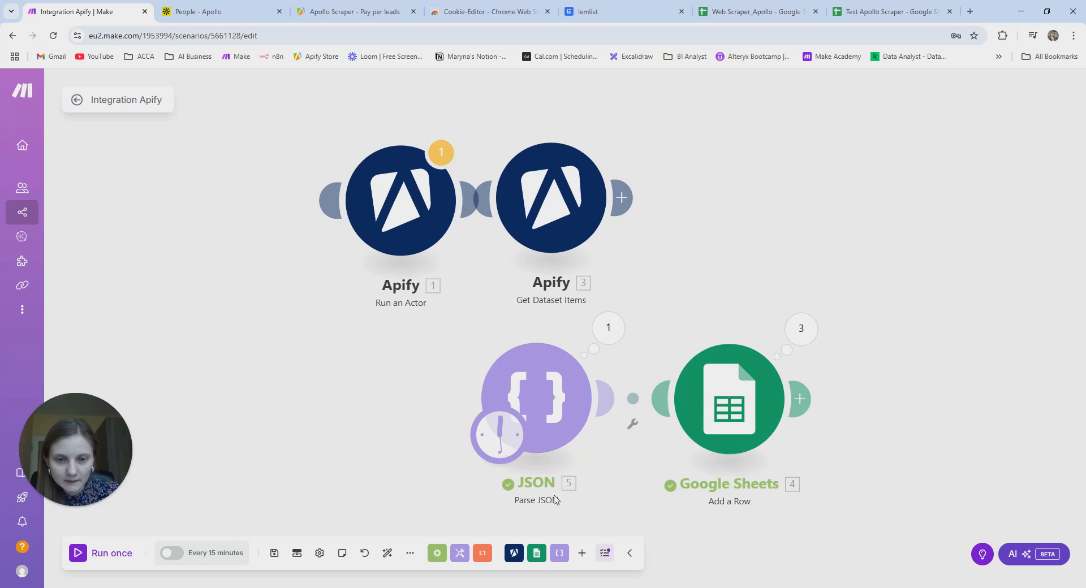
- Search the Add a Row data panel for 'phon' fields, then bring up the Parse JSON settings
left_click(741, 376)
scroll(917, 439, "down", 5)
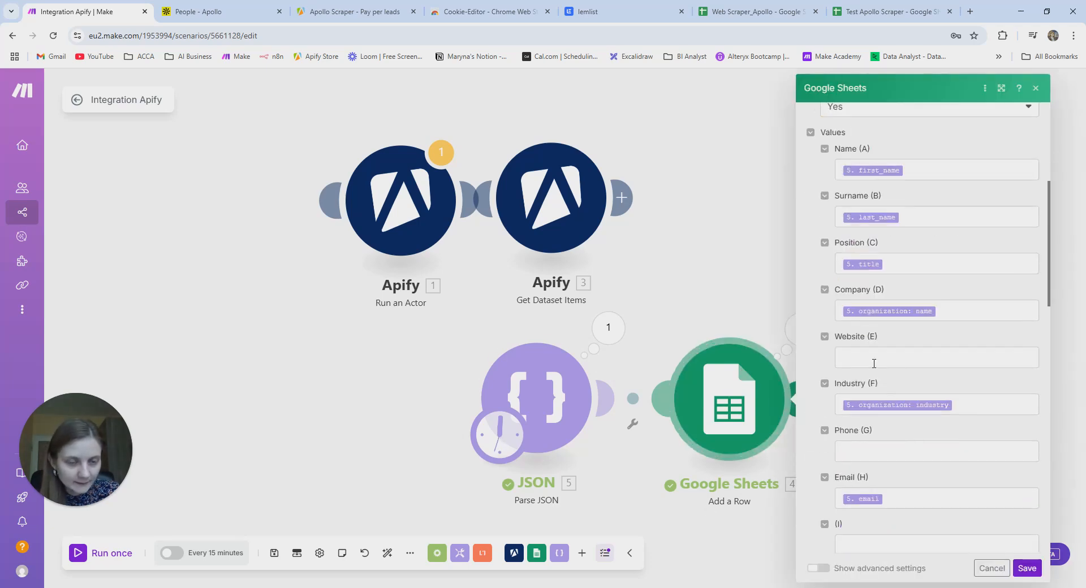
left_click(874, 363)
left_click(869, 452)
type("phone")
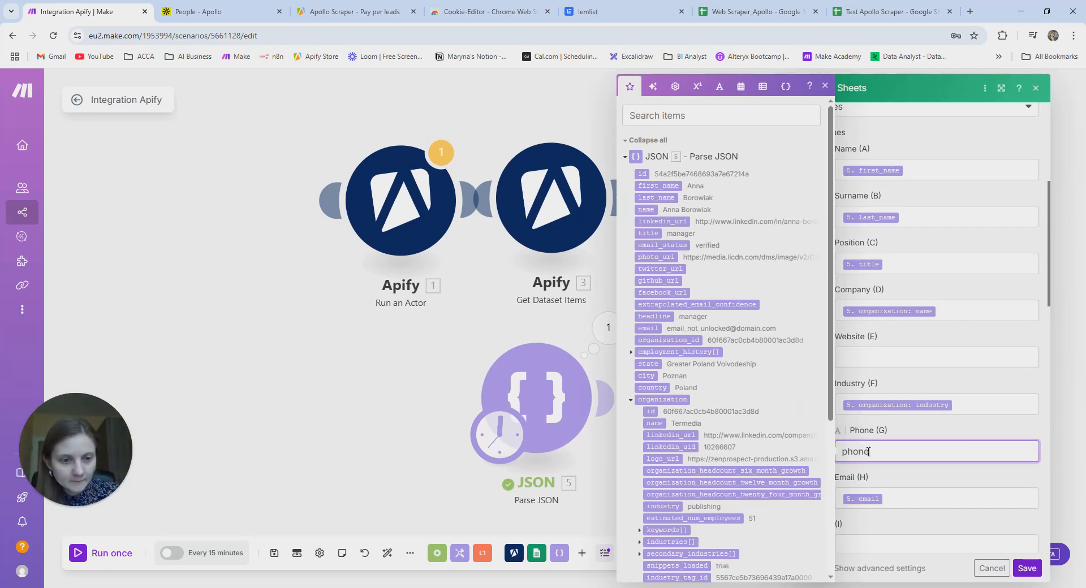
key("BackSpace")
key("BackSpace")
key("BackSpace")
key("BackSpace")
left_click(682, 111)
type("phon")
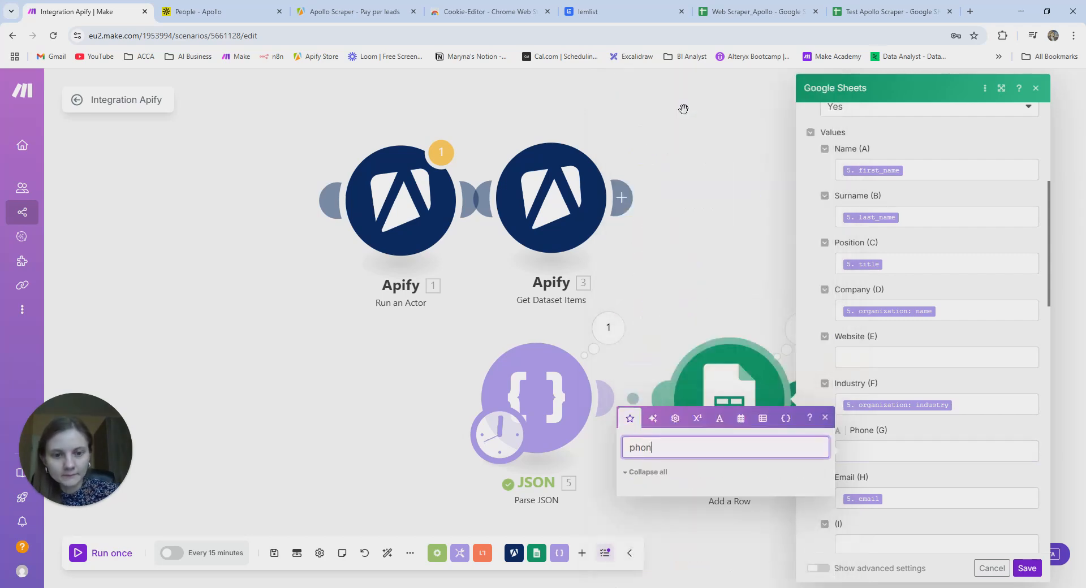
left_click(656, 472)
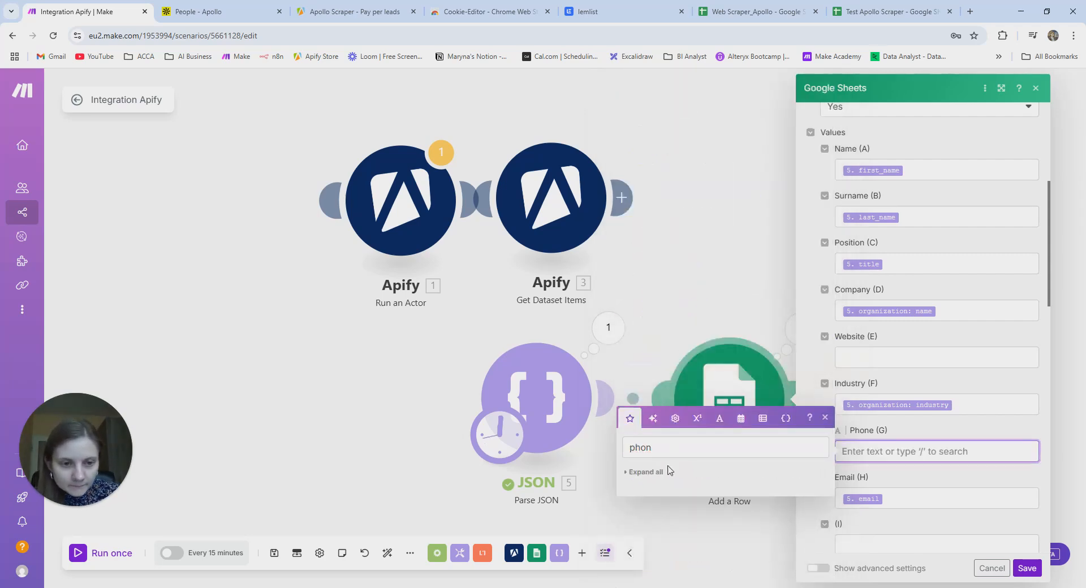
scroll(887, 467, "down", 2)
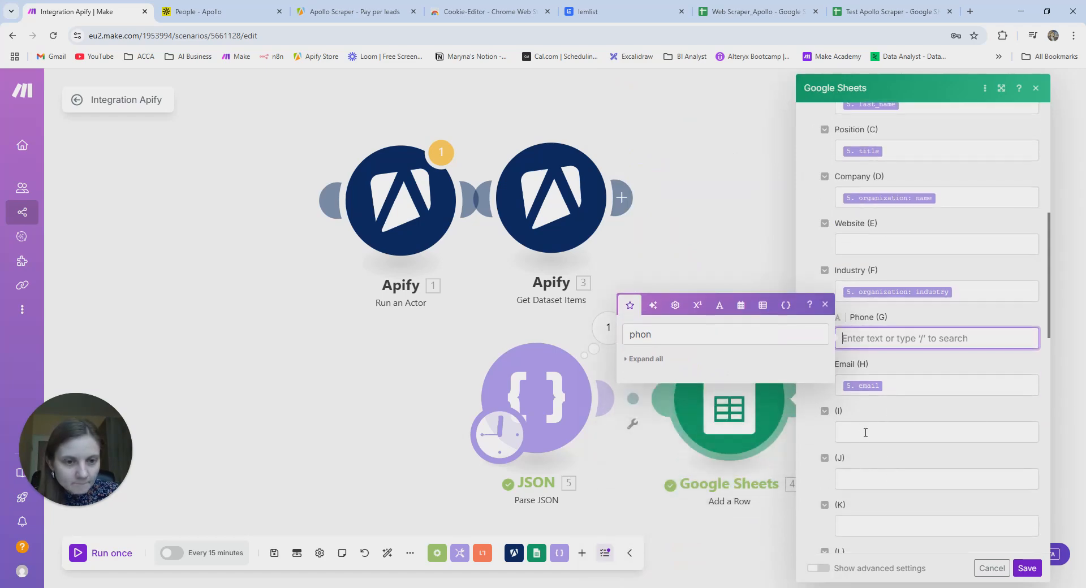
left_click(537, 399)
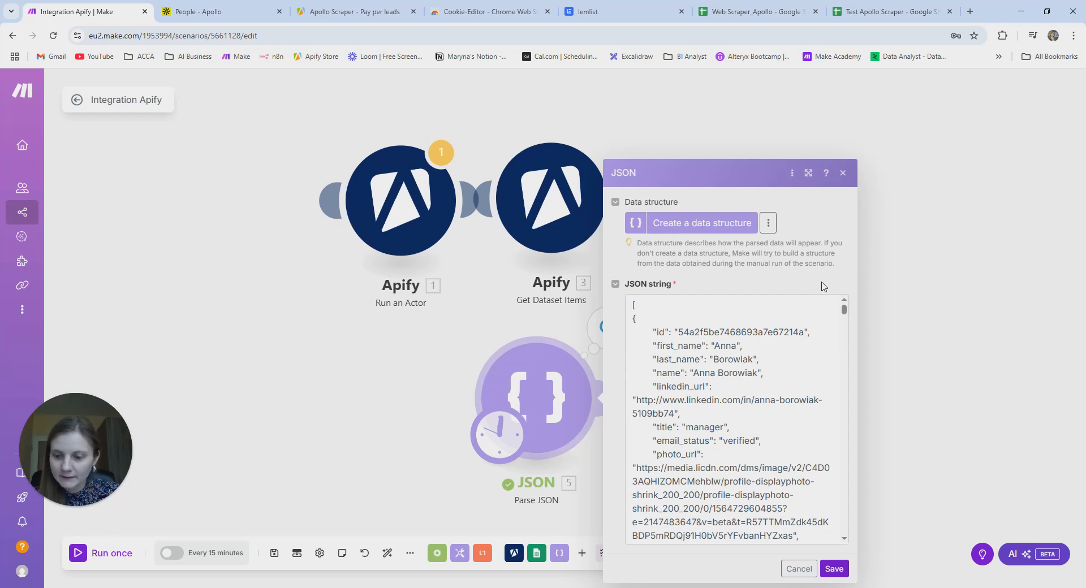
- Search the JSON string for 'phone' and step through its matches
key("ctrl+f")
type("p")
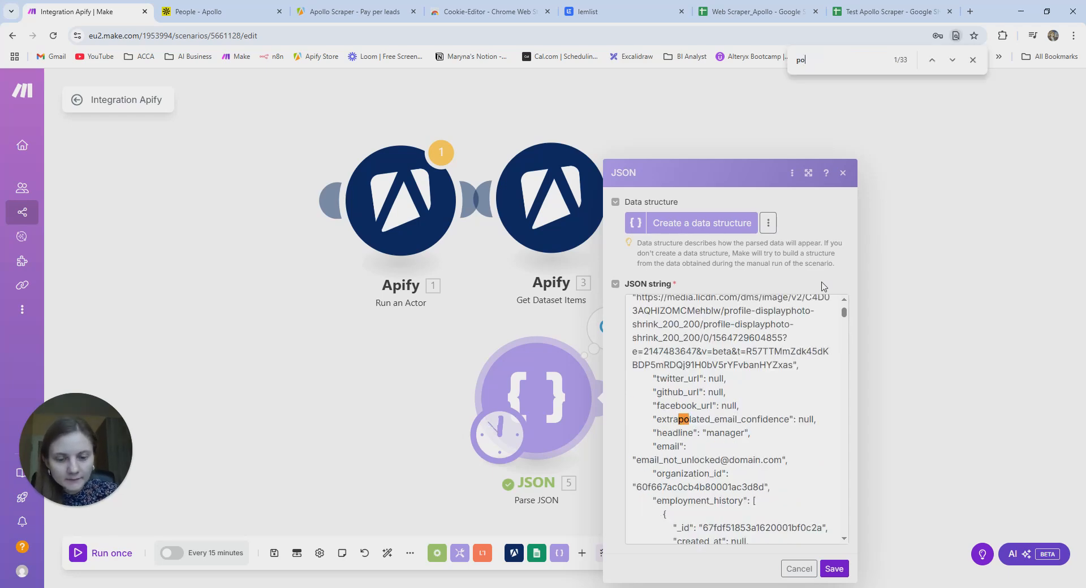
type("hone")
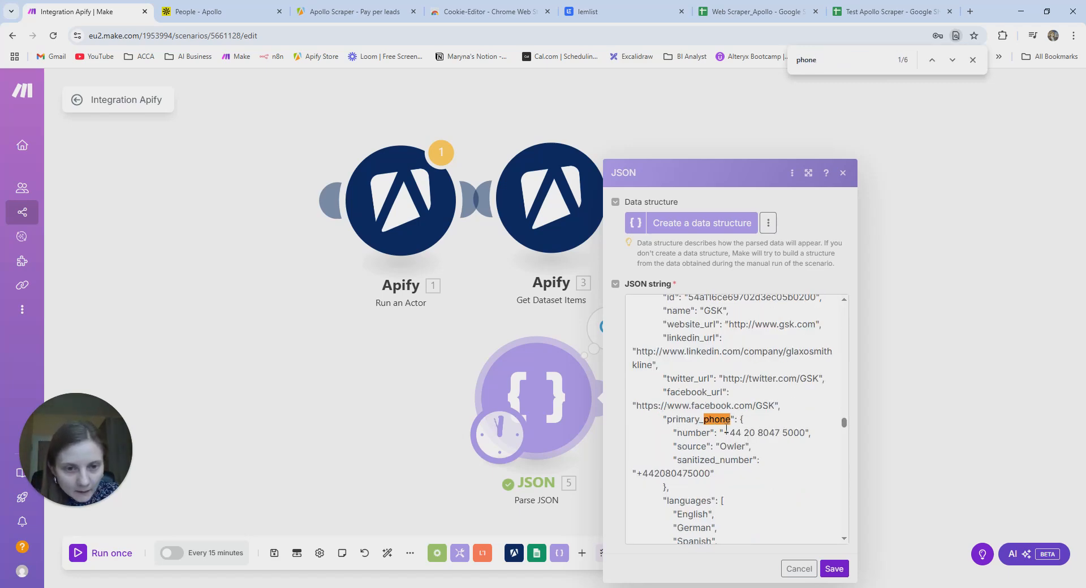
scroll(746, 446, "down", 1)
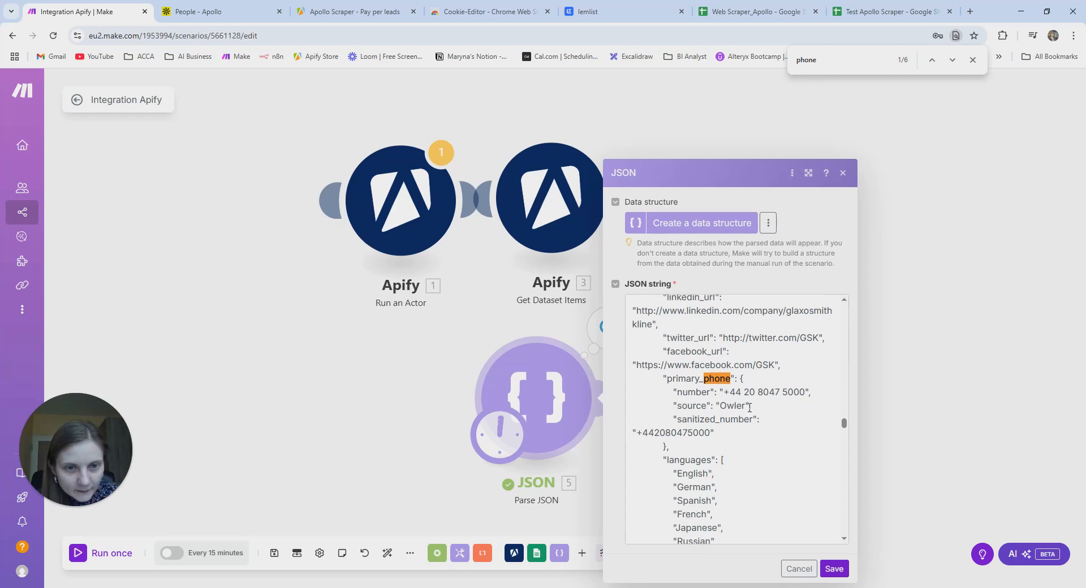
left_click(952, 61)
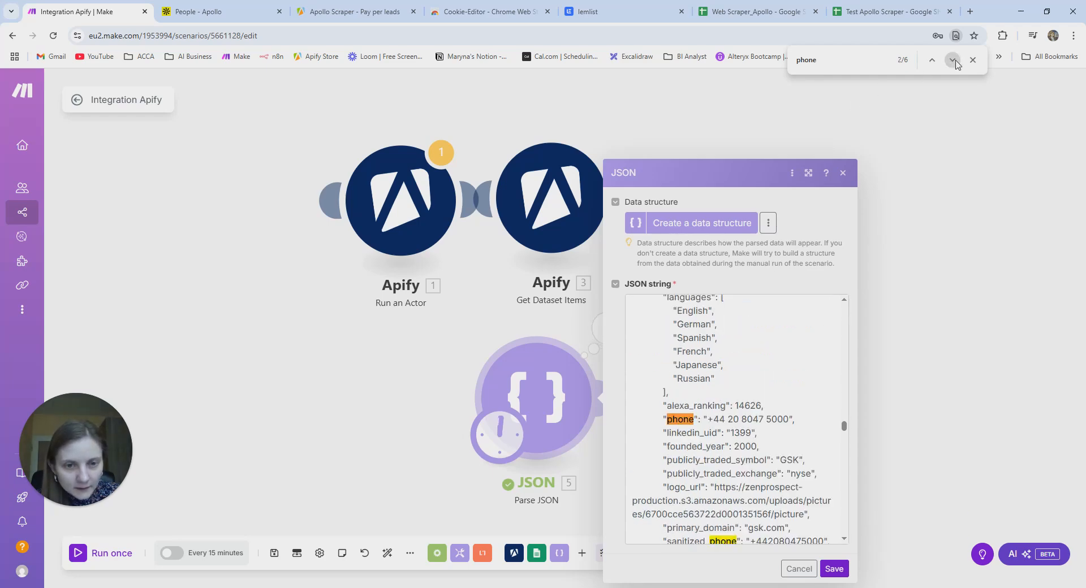
left_click(956, 61)
left_click(955, 62)
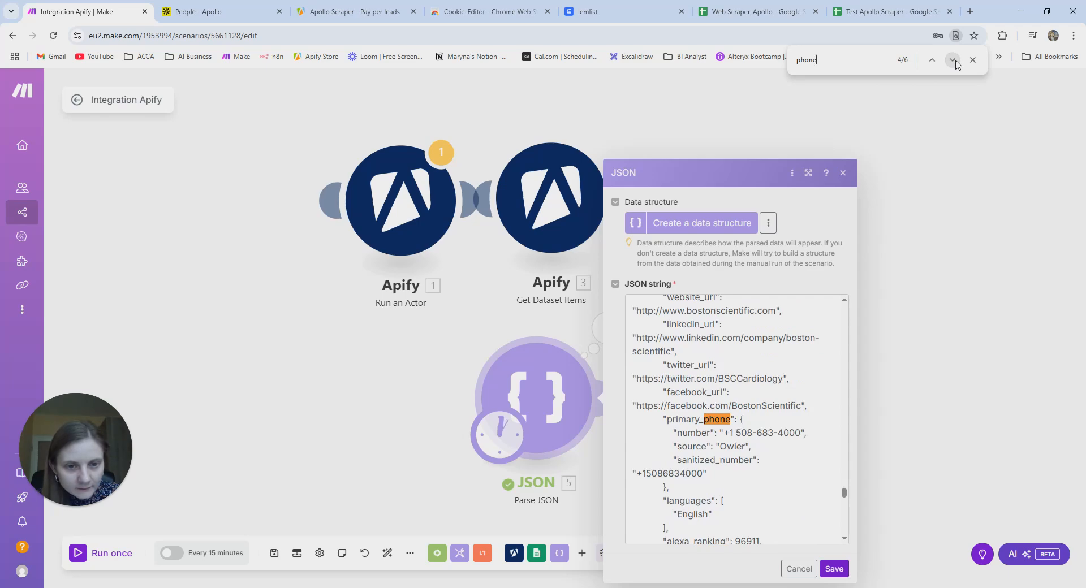
left_click(954, 61)
left_click_drag(843, 501, 847, 552)
- Search the JSON for 'website', find the Boston Scientific match, and close the settings
left_click(832, 65)
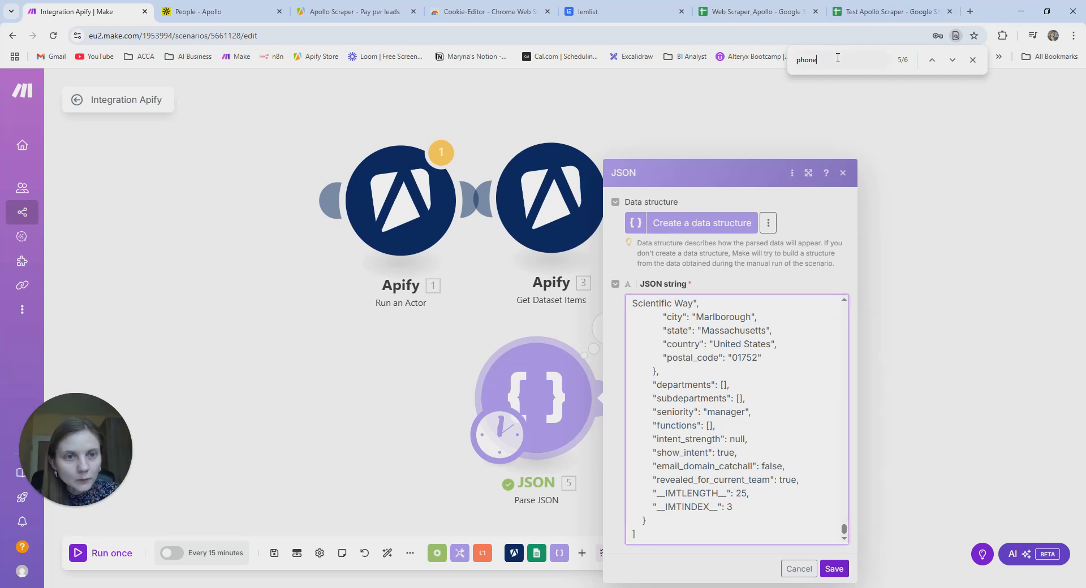
key("BackSpace")
key("BackSpace")
key("BackSpace")
key("BackSpace")
key("BackSpace")
type("we")
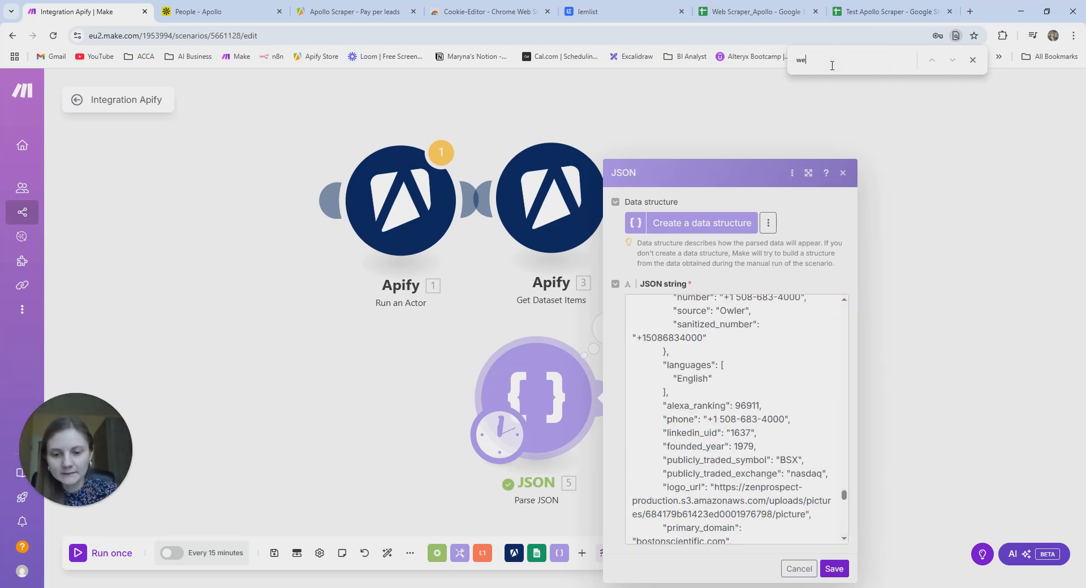
type("bsite")
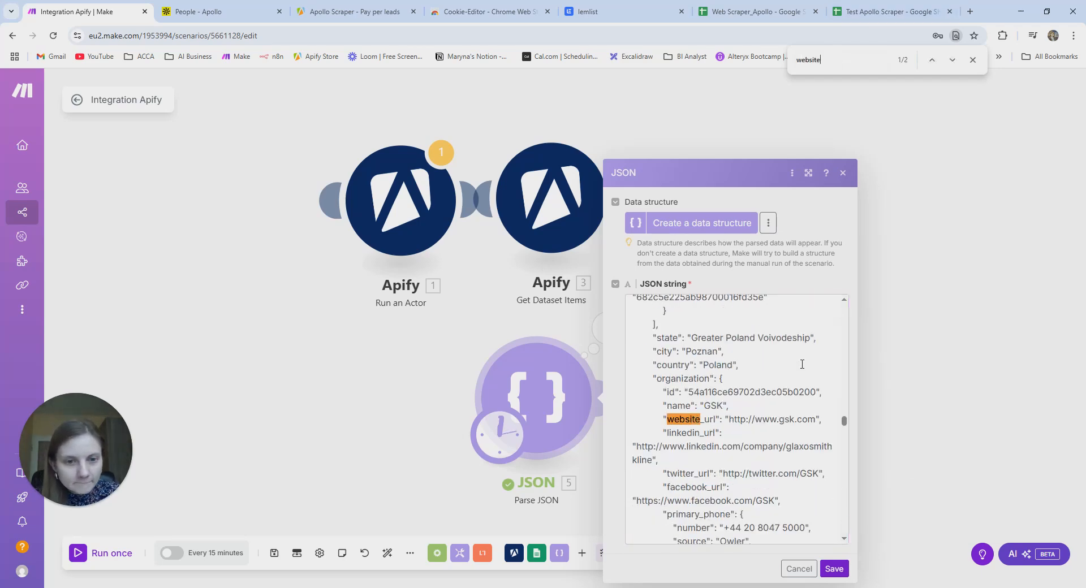
left_click(952, 65)
left_click(952, 66)
left_click(952, 66)
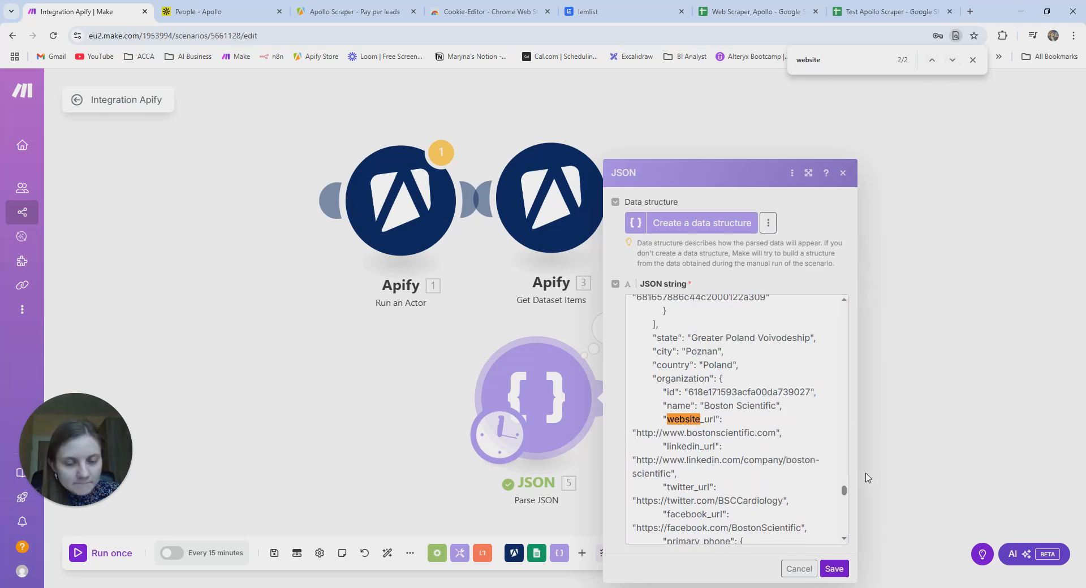
left_click(833, 569)
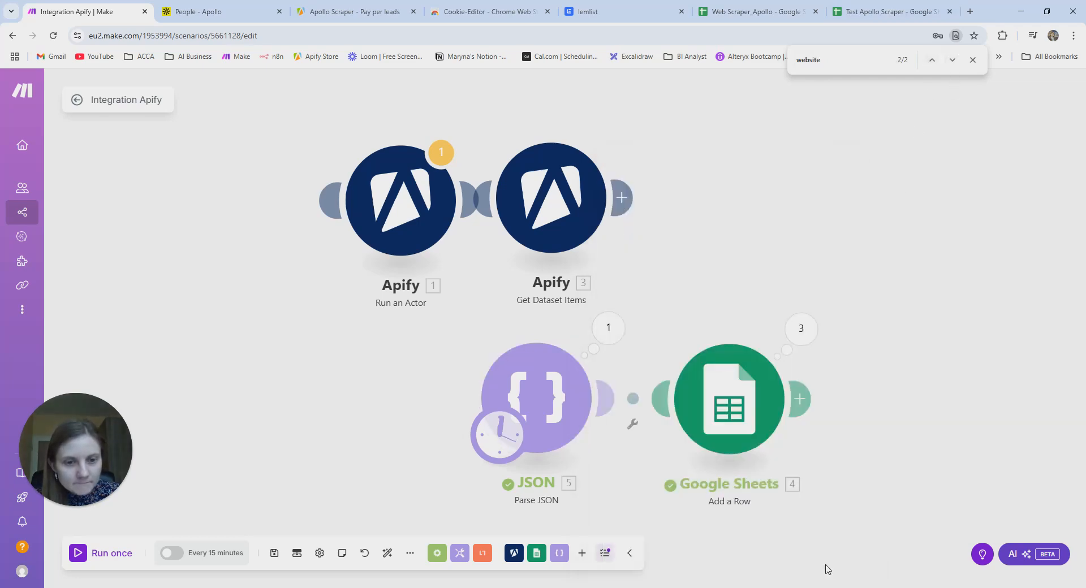
left_click(742, 405)
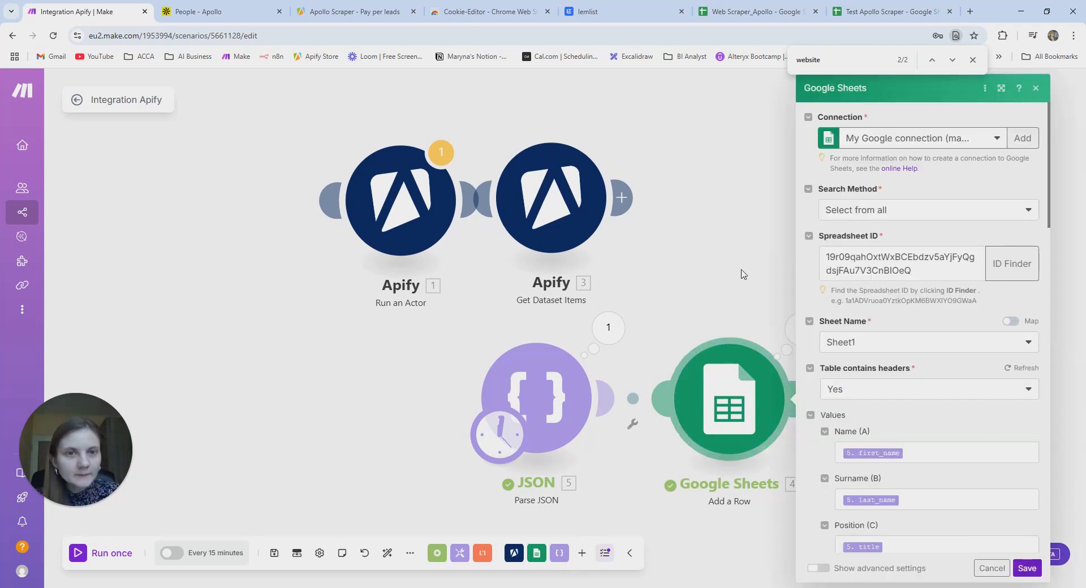
left_click(1027, 568)
left_click(885, 12)
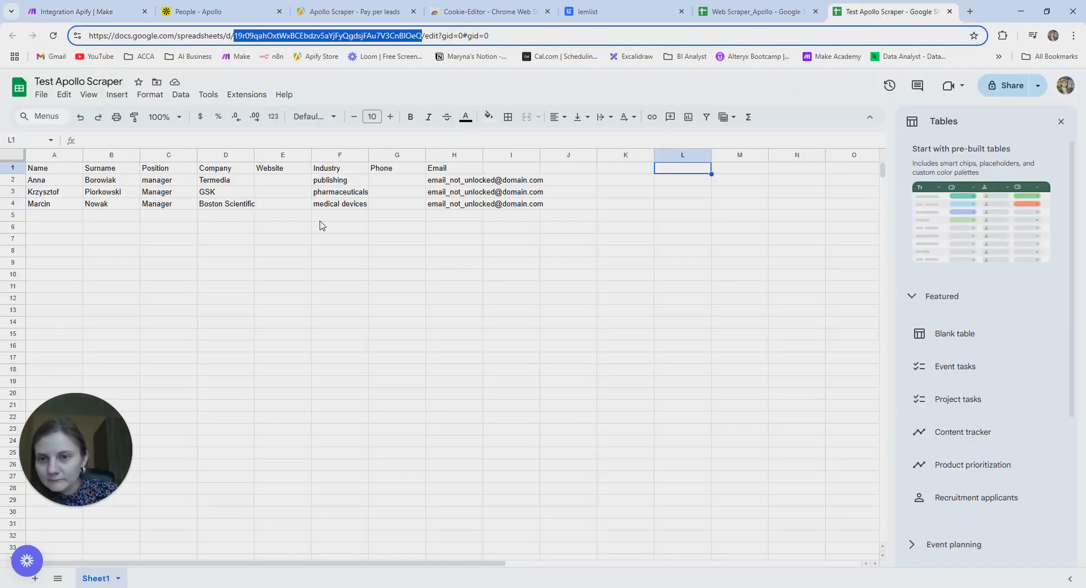
left_click(89, 13)
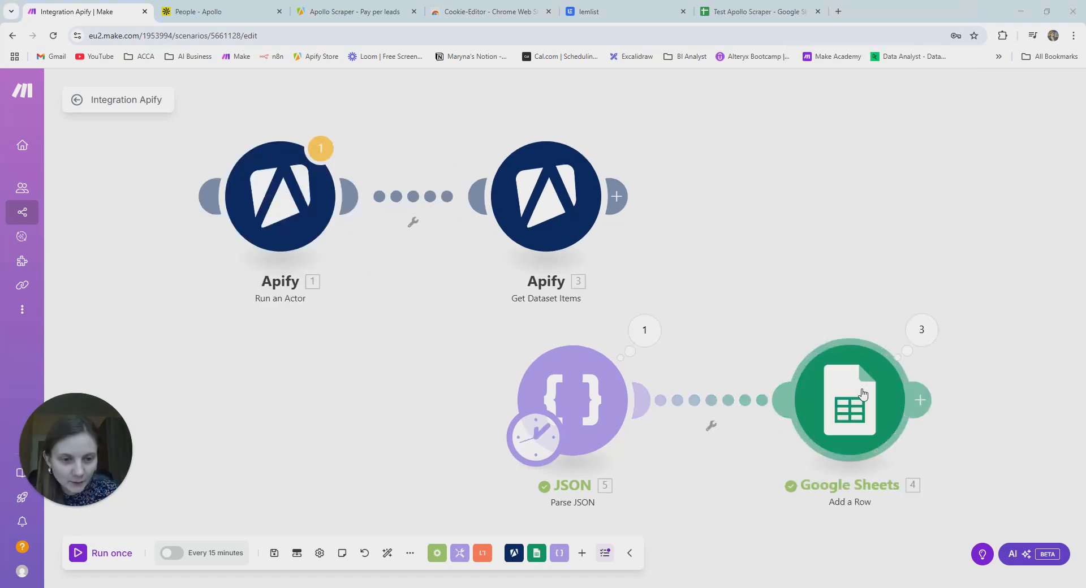
- Map the organization's primary_domain into the Website (E) column
left_click(863, 395)
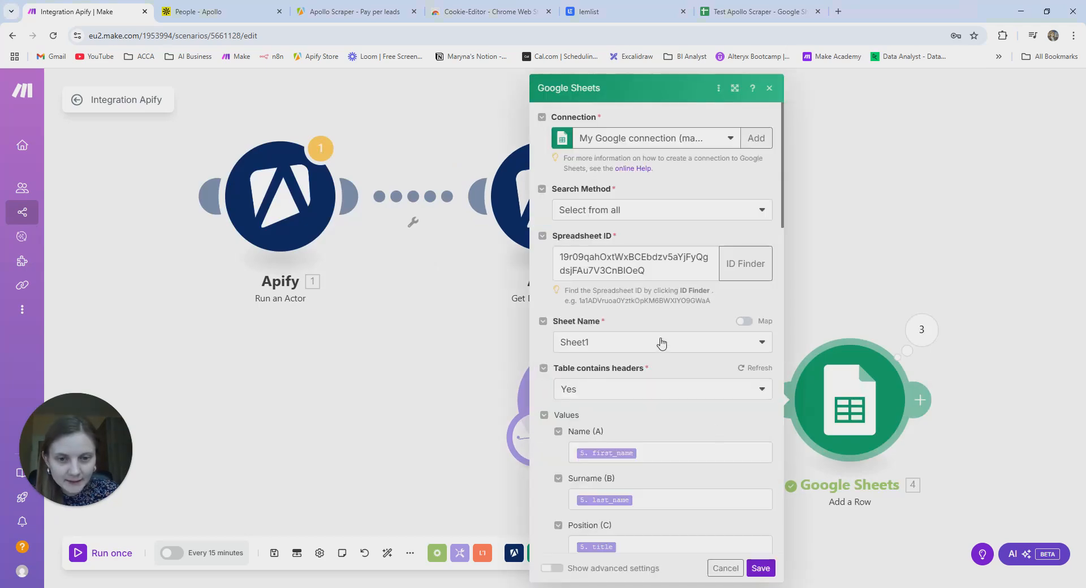
scroll(668, 391, "down", 4)
scroll(668, 395, "down", 1)
left_click(629, 359)
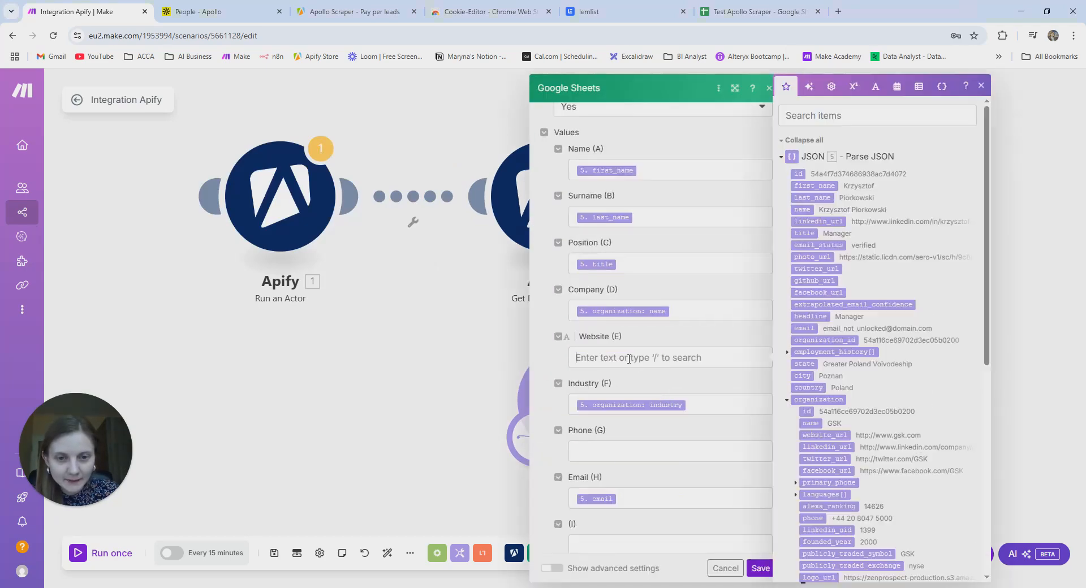
type("domain")
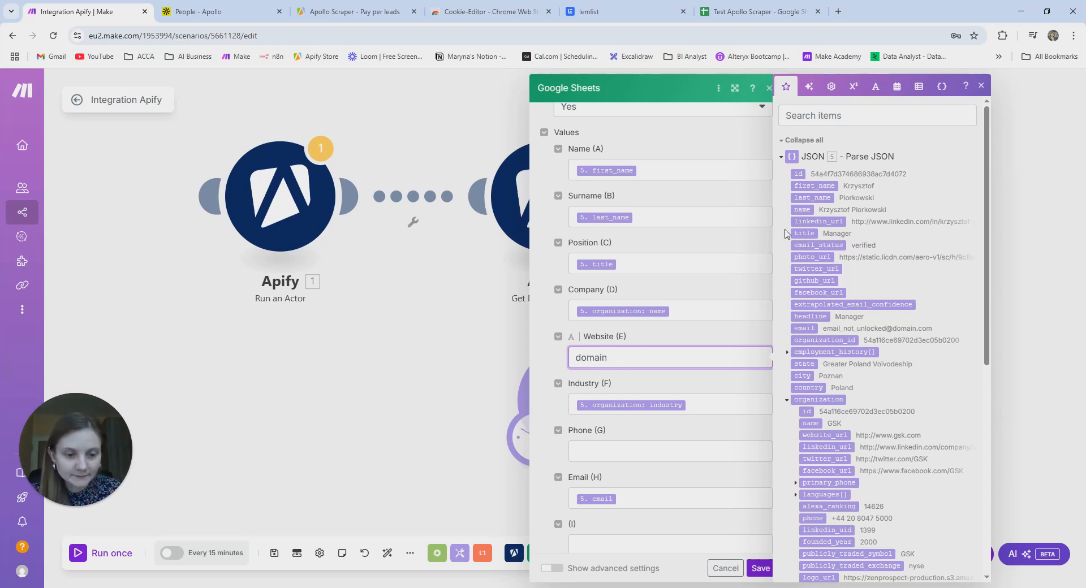
key("BackSpace")
key("BackSpace")
key("BackSpace")
key("BackSpace")
key("BackSpace")
key("BackSpace")
left_click(840, 116)
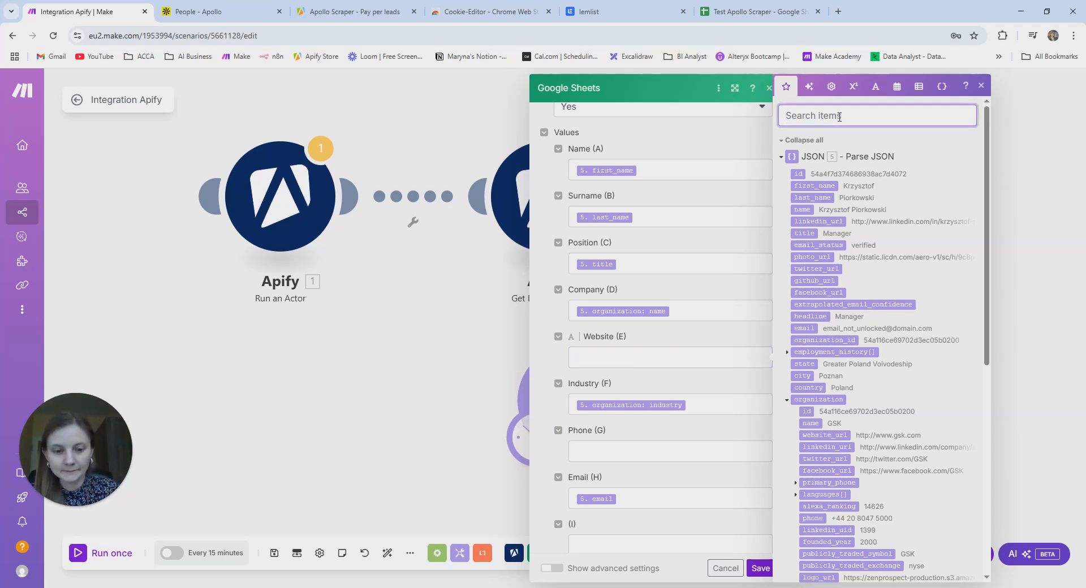
type("domain")
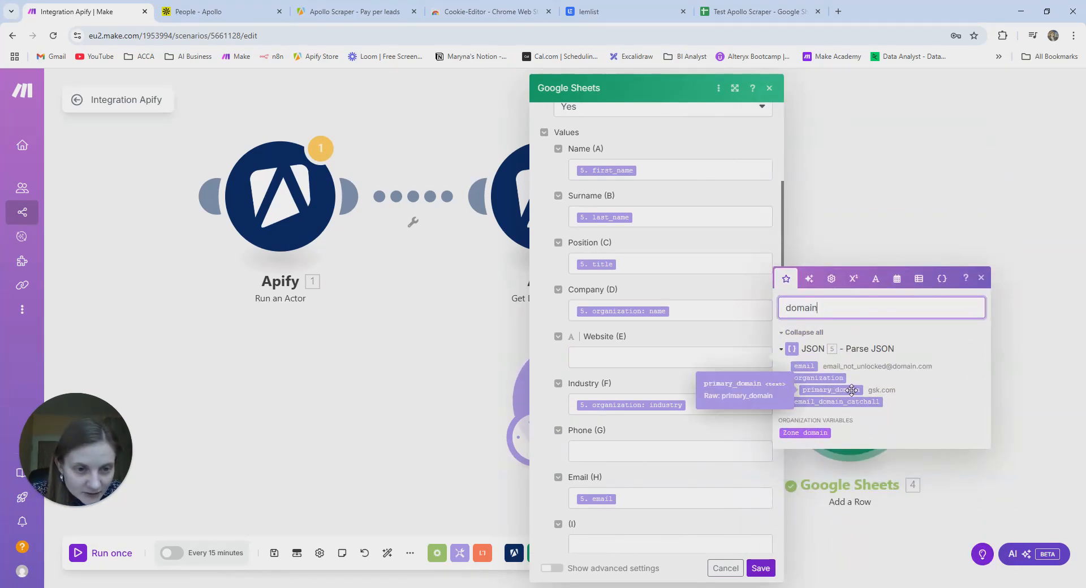
left_click_drag(852, 390, 656, 359)
- Map the primary phone number into the Phone (G) column and save
left_click(641, 448)
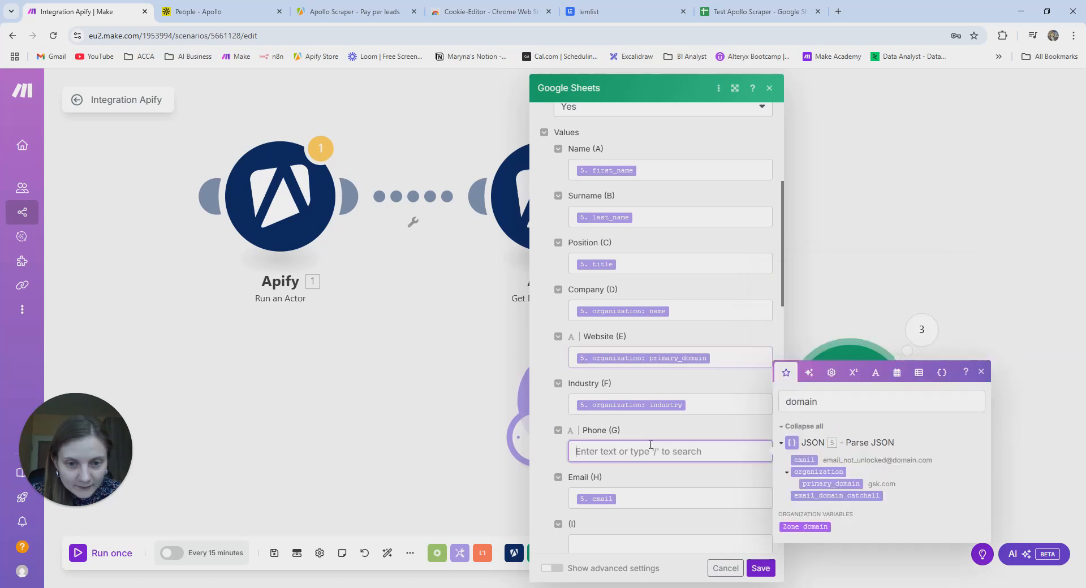
left_click(818, 401)
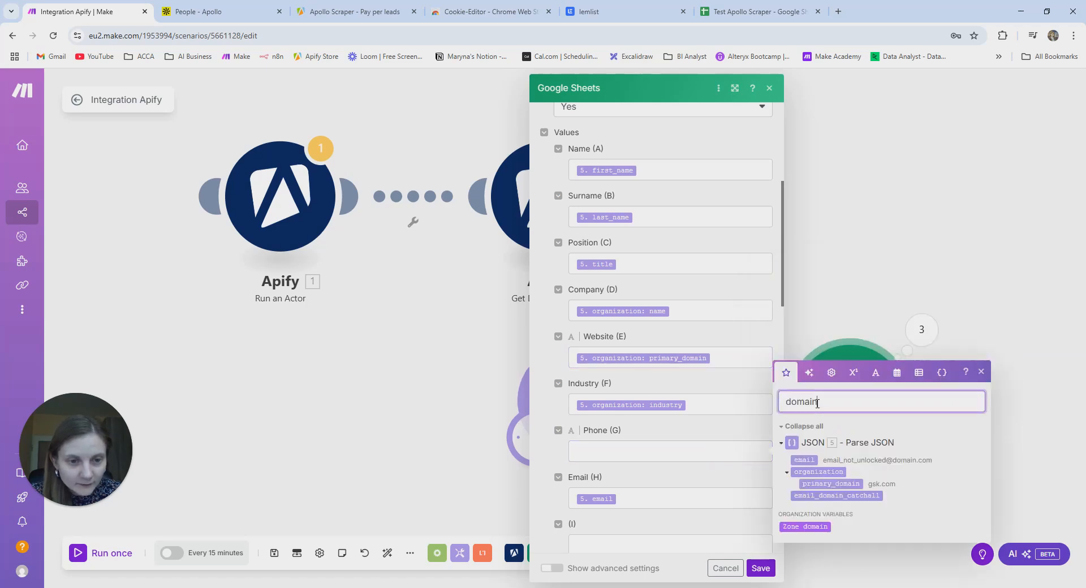
key("BackSpace")
key("BackSpace")
key("BackSpace")
key("BackSpace")
key("BackSpace")
type("ph")
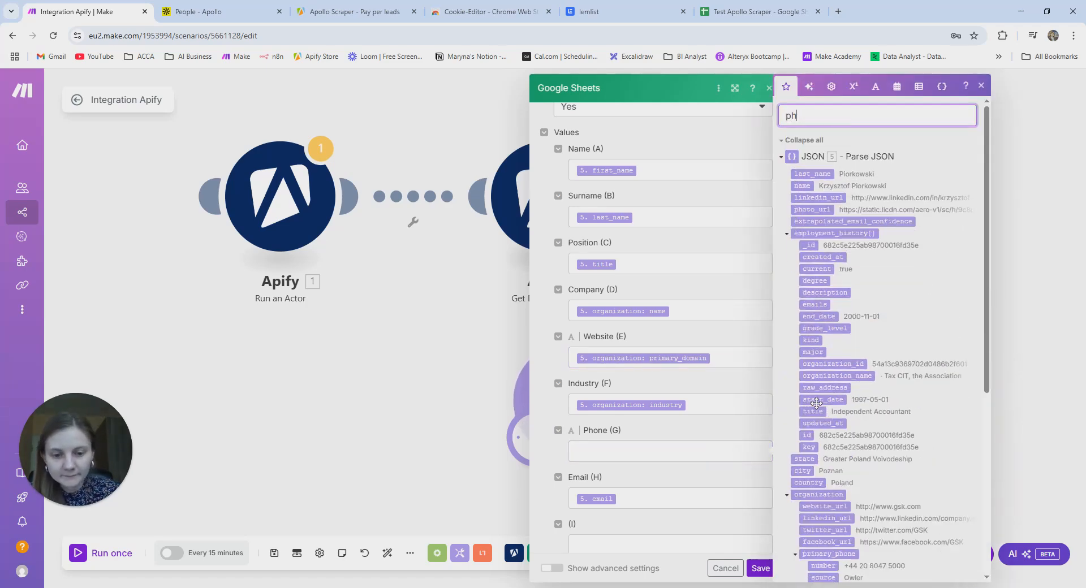
type("one")
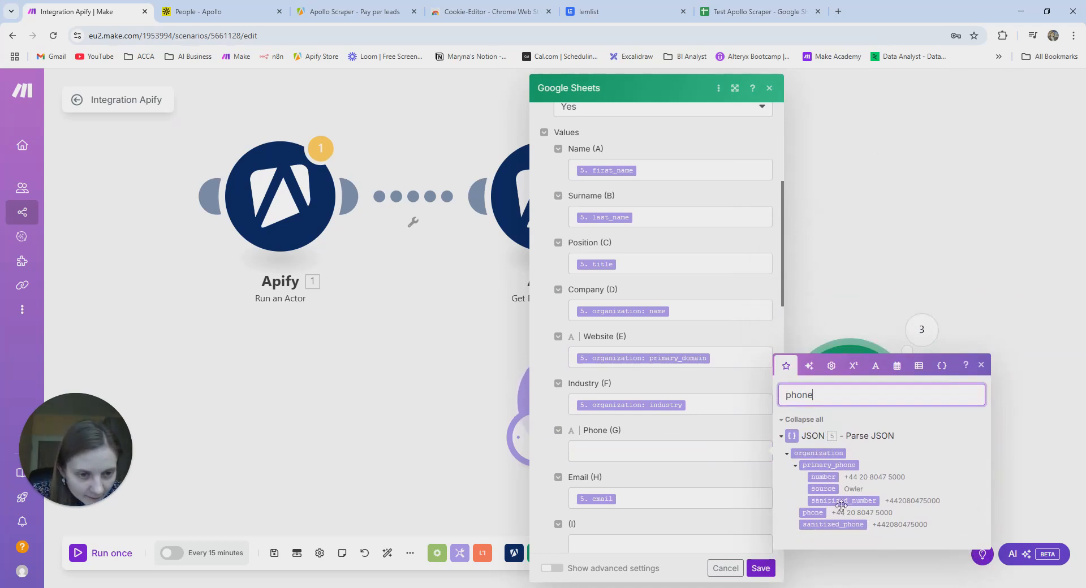
left_click_drag(823, 477, 656, 456)
left_click(751, 572)
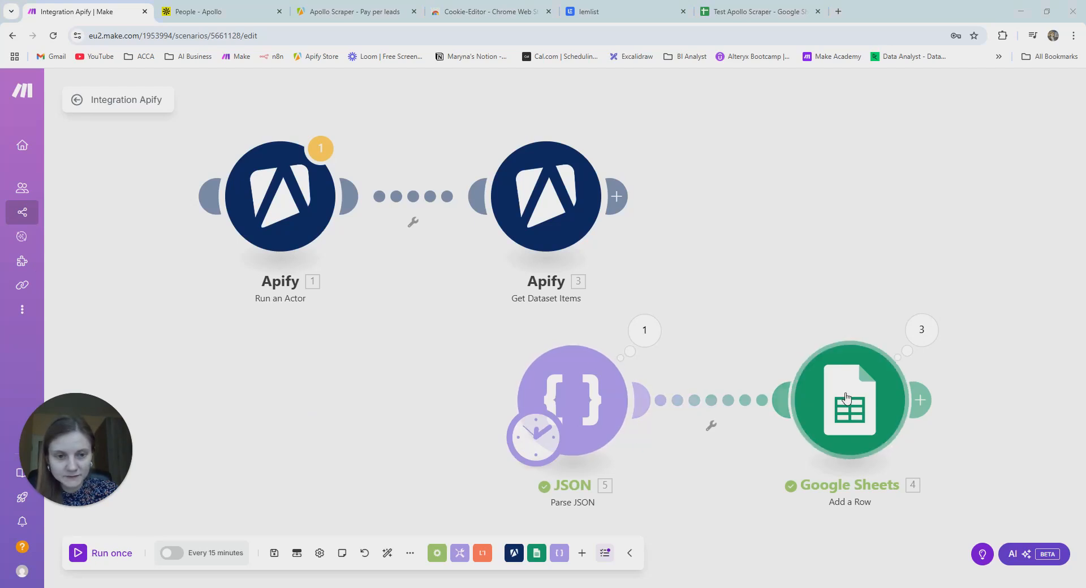
- Run the scenario once more and check the new rows in the Test Apollo Scraper sheet
left_click(86, 554)
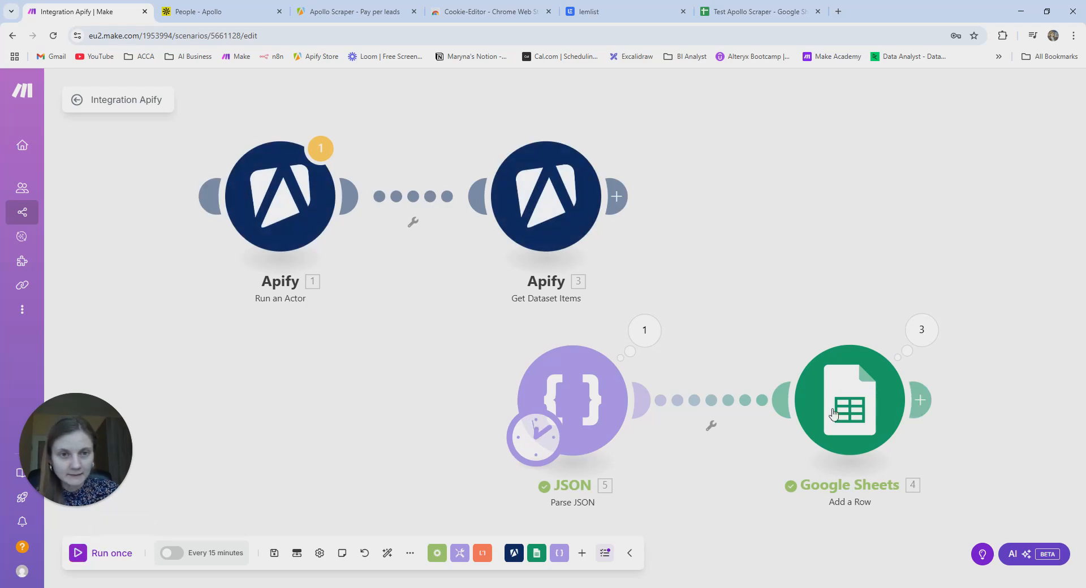
left_click(758, 13)
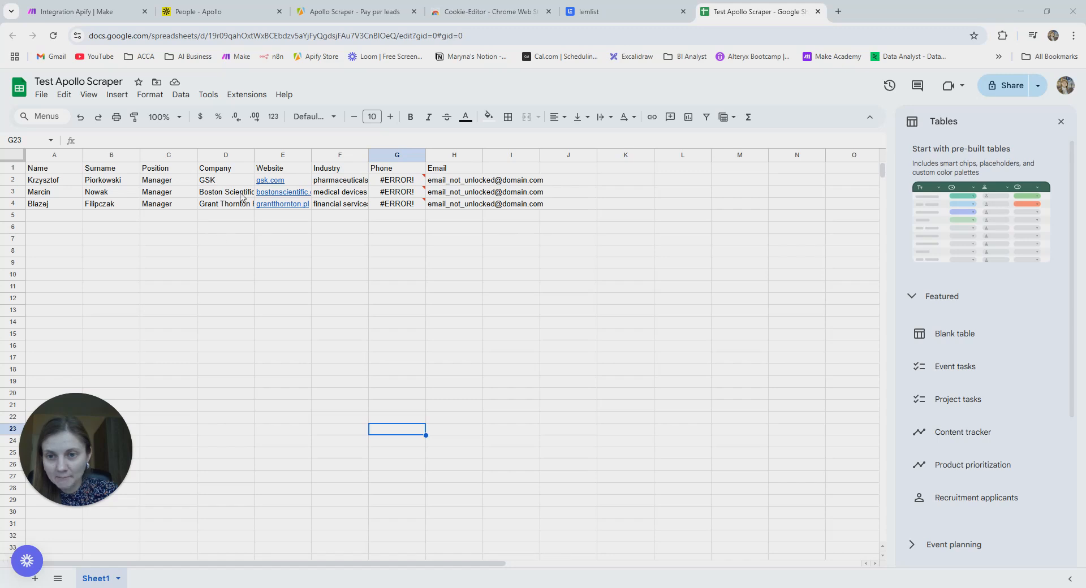
- Read the #ERROR! formula parse messages in Phone cells G2 and G4, then return to Make
left_click(406, 179)
left_click(404, 205)
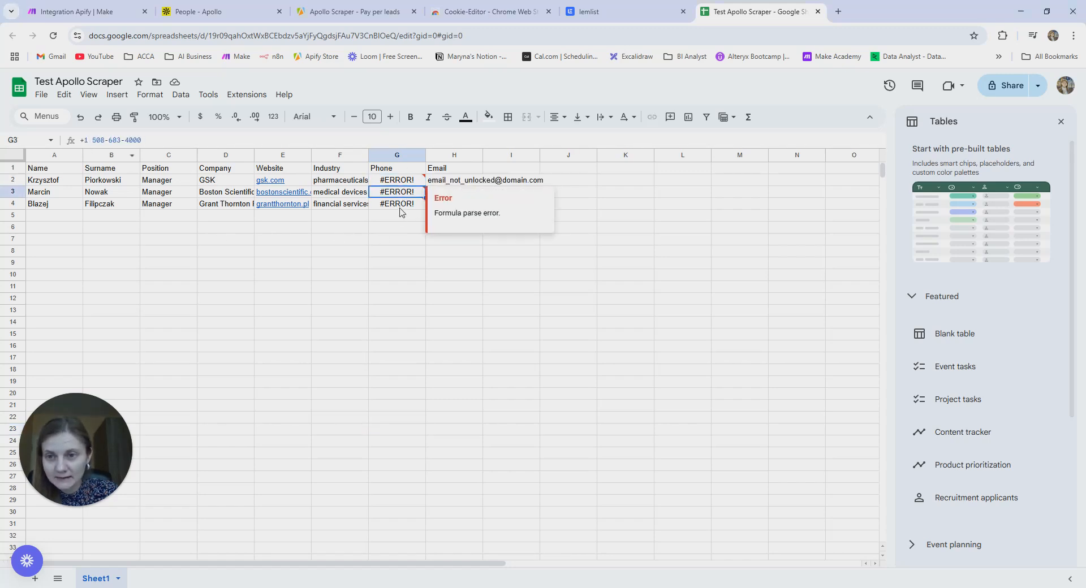
left_click(309, 286)
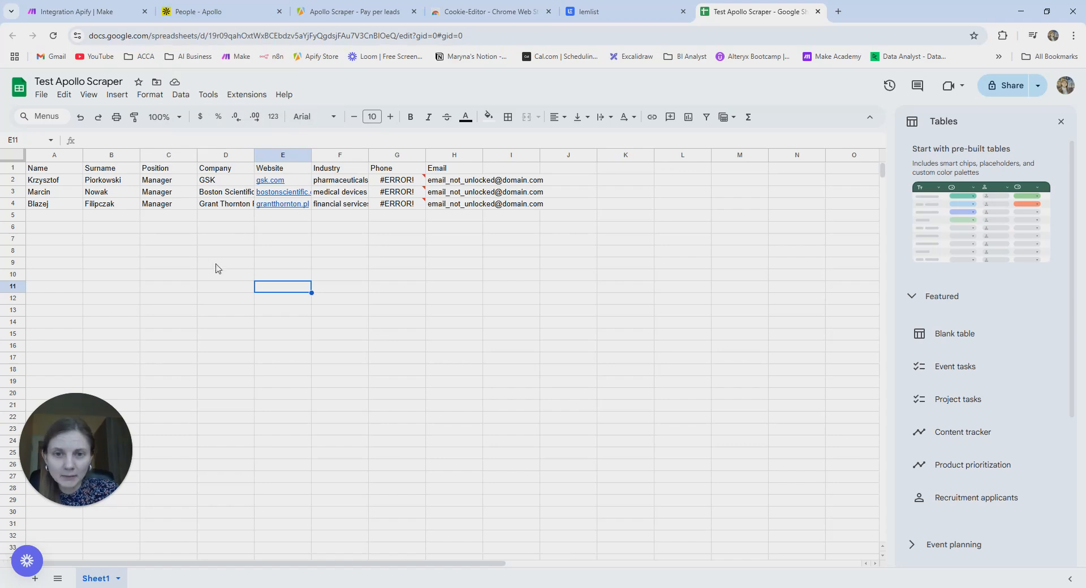
key("ctrl+1")
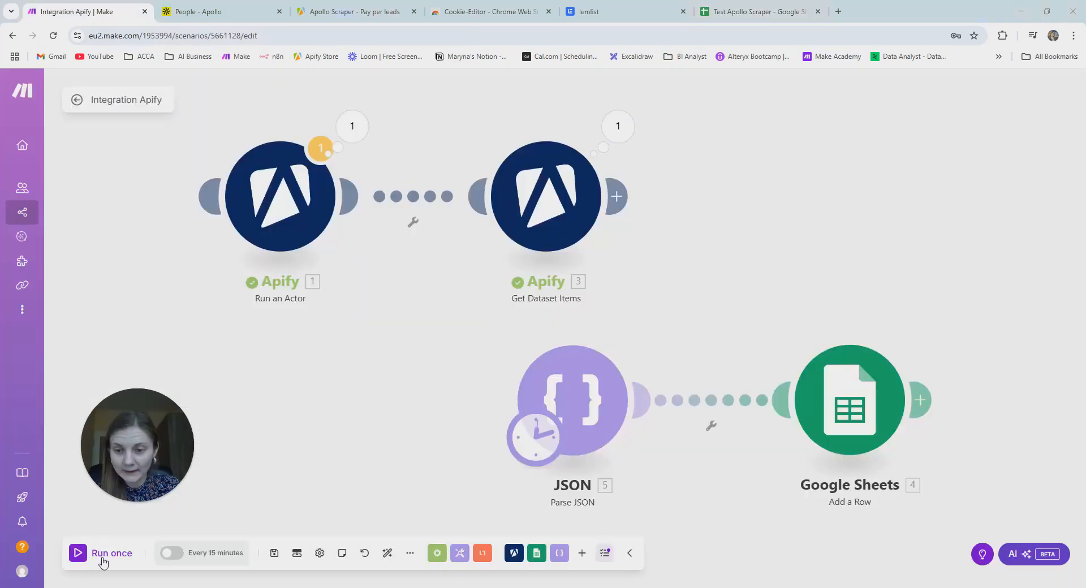
- Rerun the scenario and inspect the three new leads' #ERROR! Phone cells G2 and G4
left_click(120, 555)
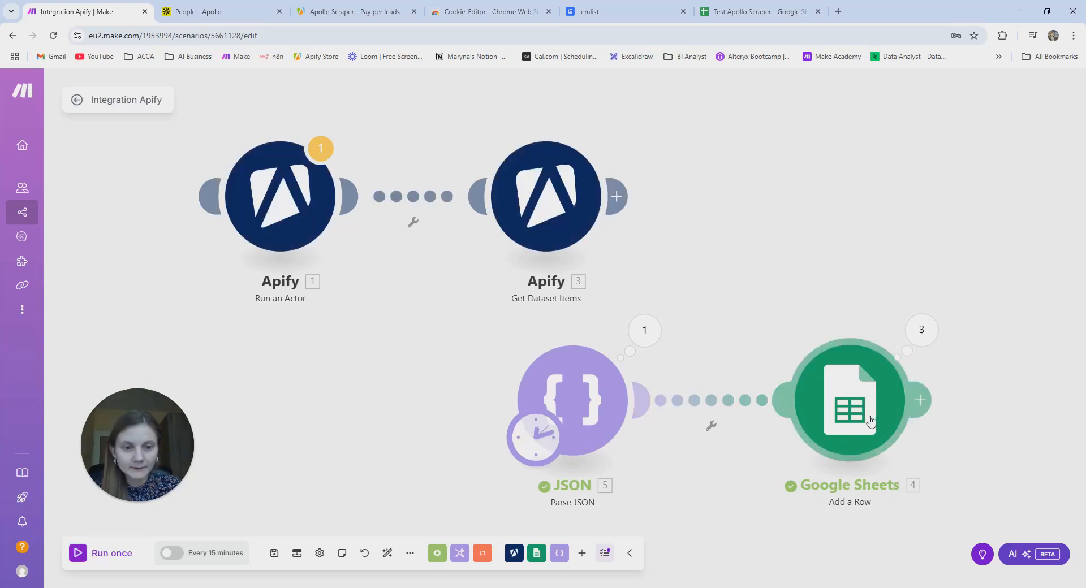
left_click(759, 12)
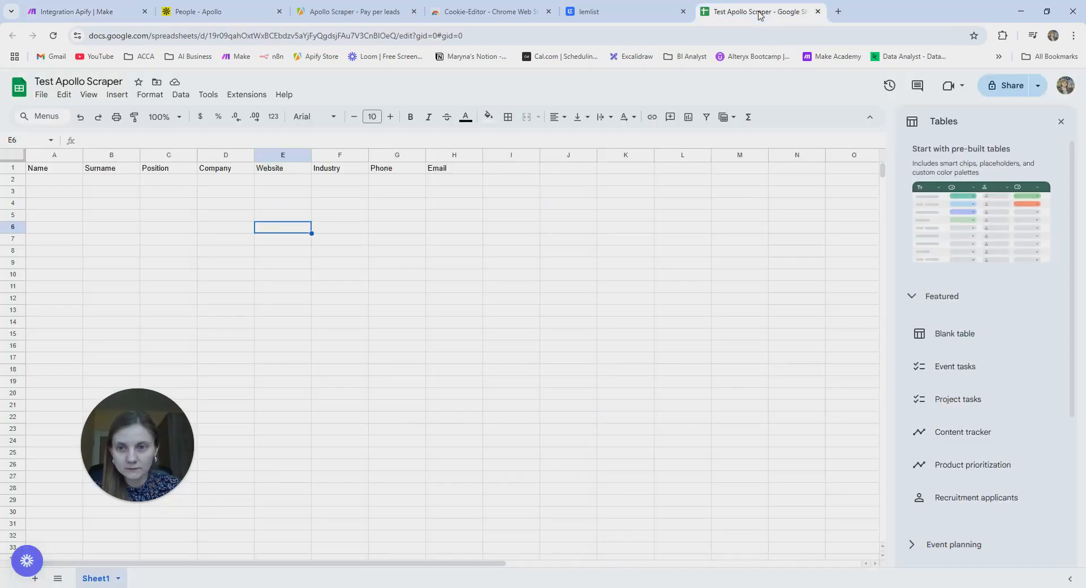
left_click(341, 263)
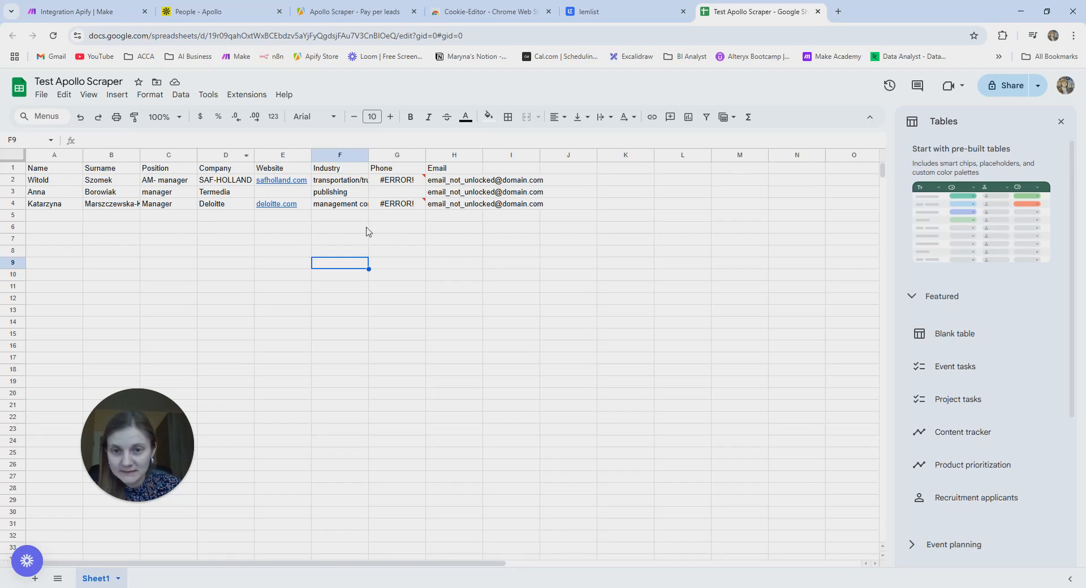
left_click(399, 179)
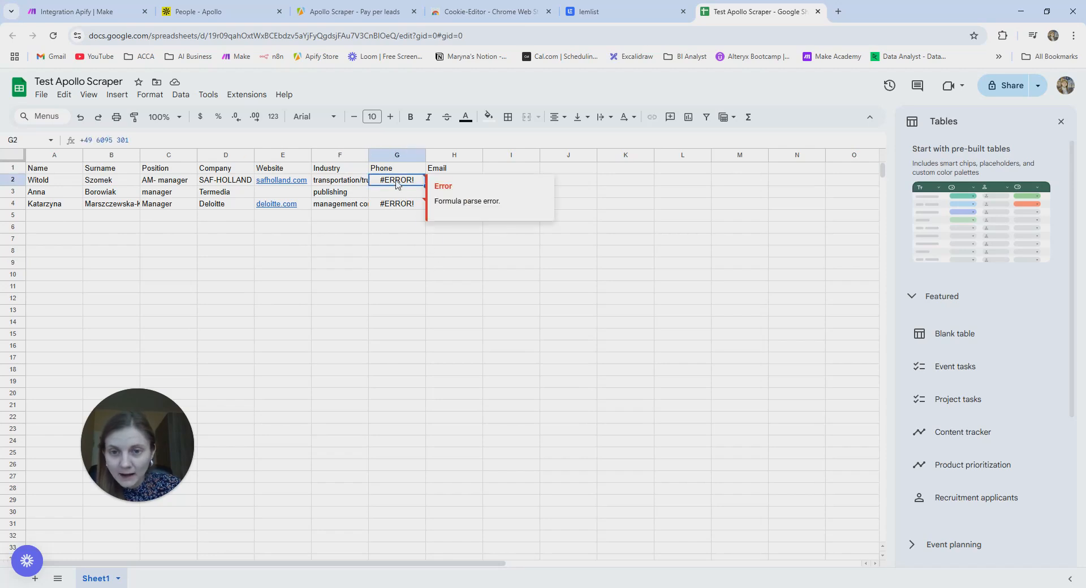
left_click(393, 205)
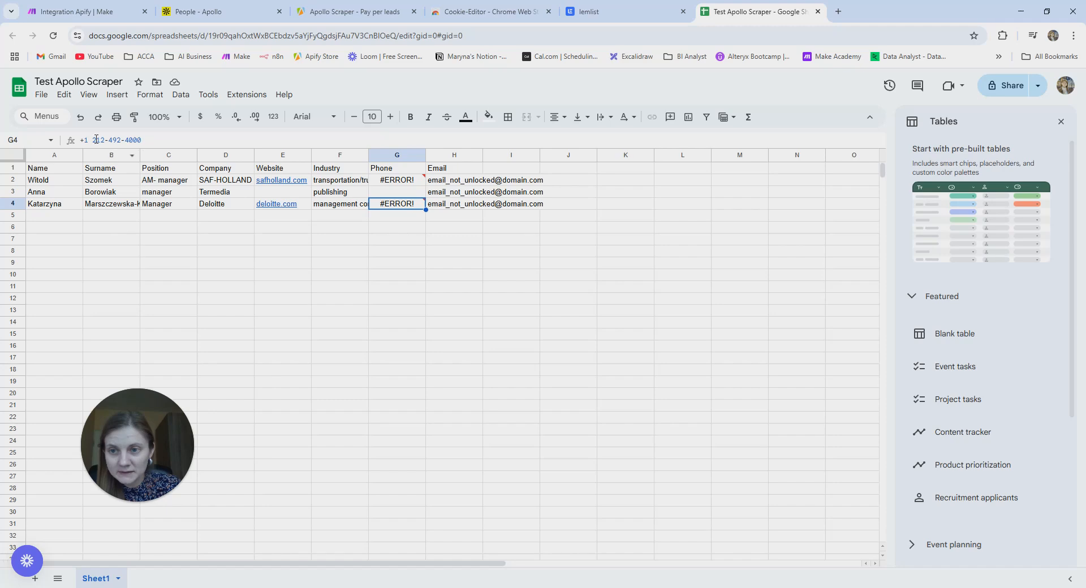
left_click(113, 11)
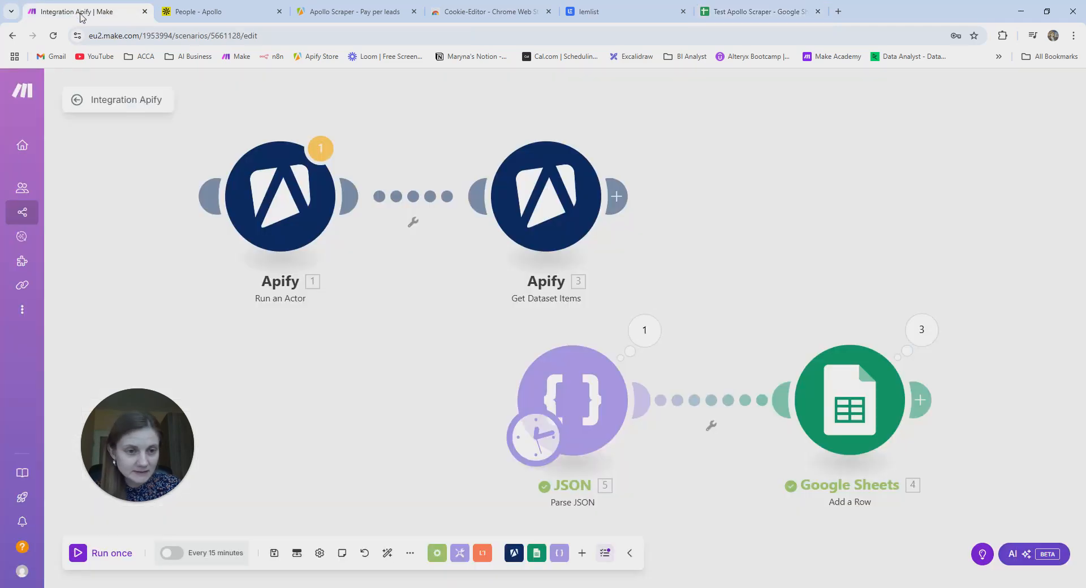
- Wrap the mapped number in the Phone (G) field so it imports as text, and save
left_click(821, 400)
scroll(673, 431, "down", 4)
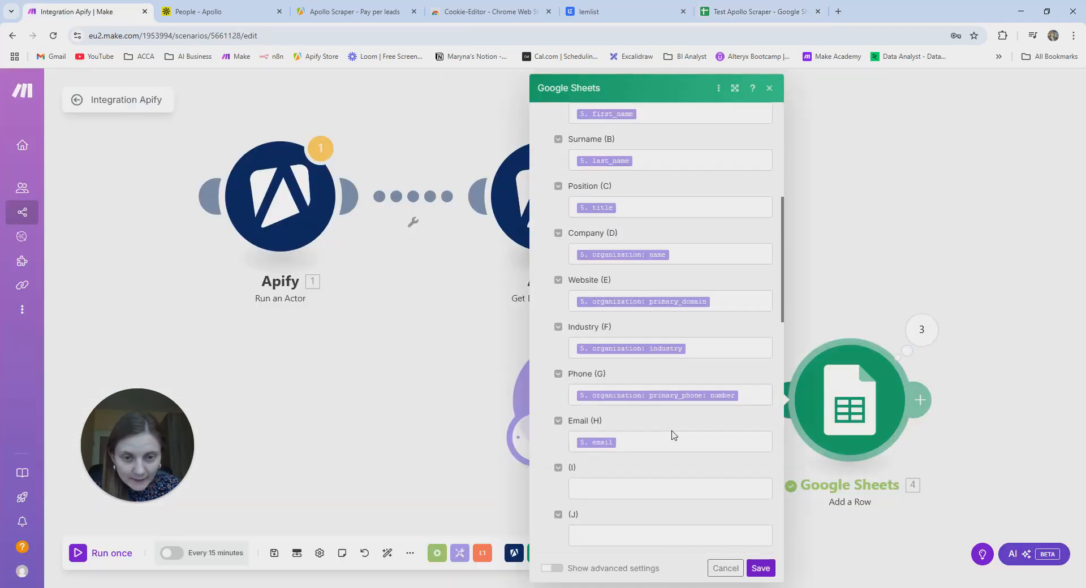
scroll(659, 447, "down", 3)
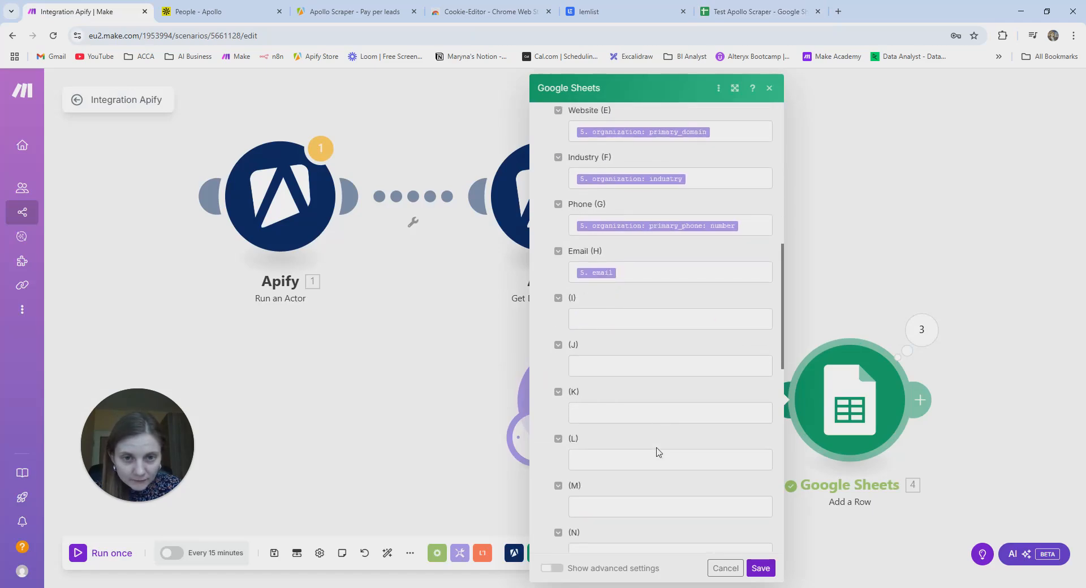
scroll(659, 452, "up", 3)
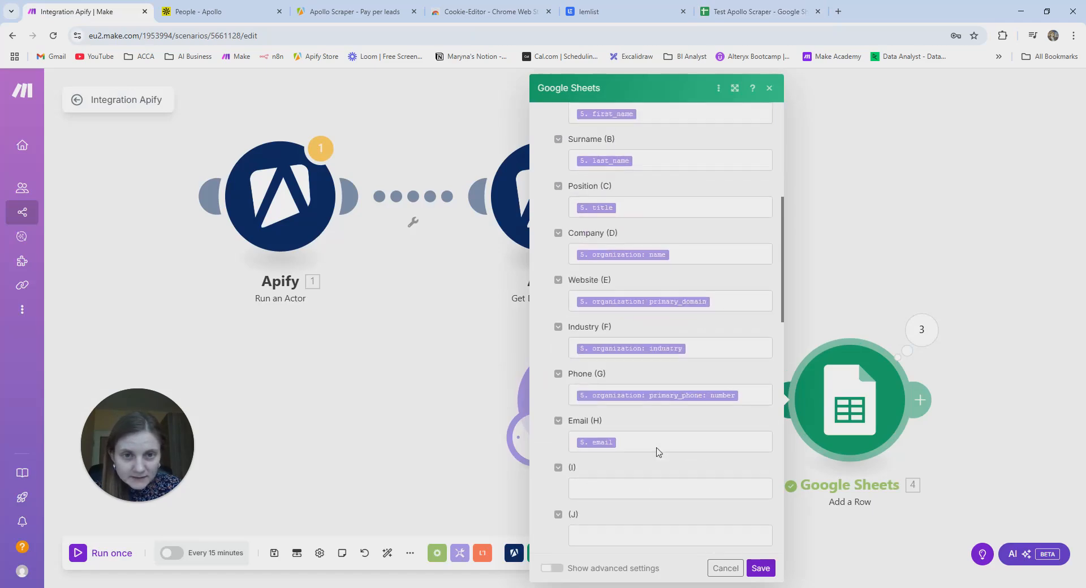
left_click(577, 395)
type("'")
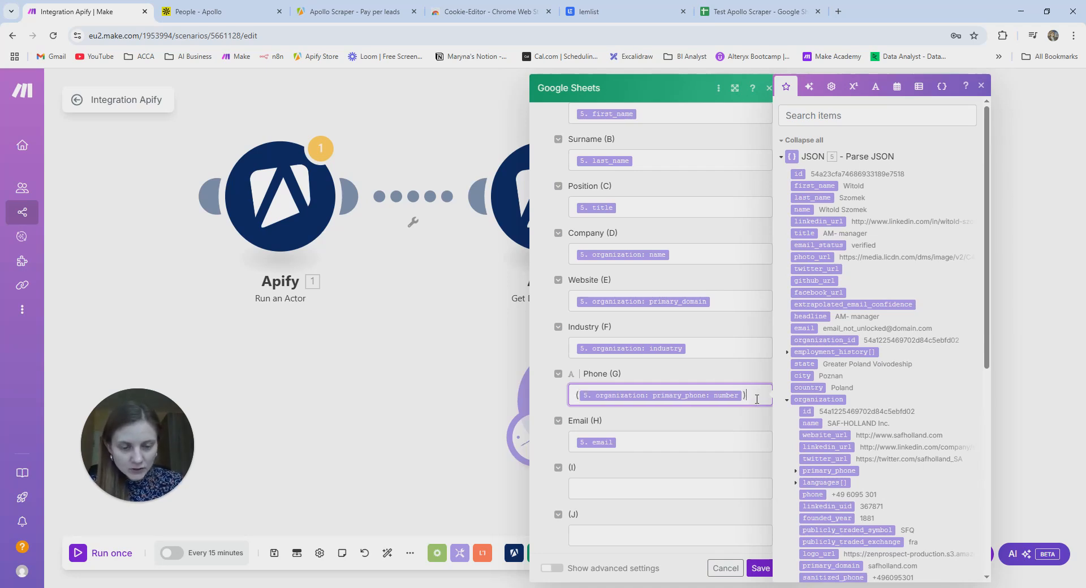
left_click(761, 568)
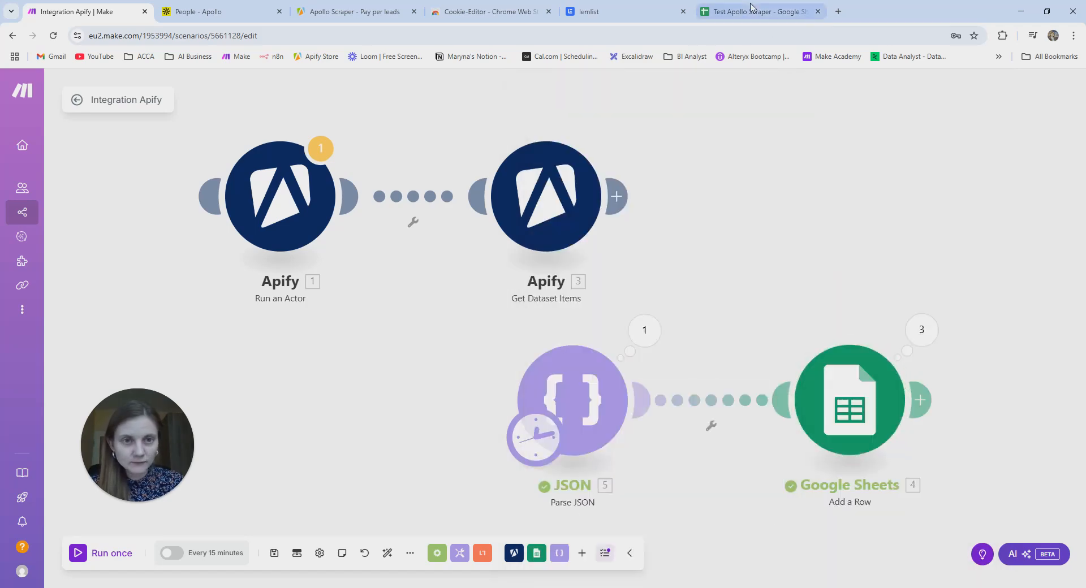
- Clear the old test rows A2:L8 in the sheet and rerun the scenario once
left_click(758, 11)
left_click_drag(62, 184, 679, 254)
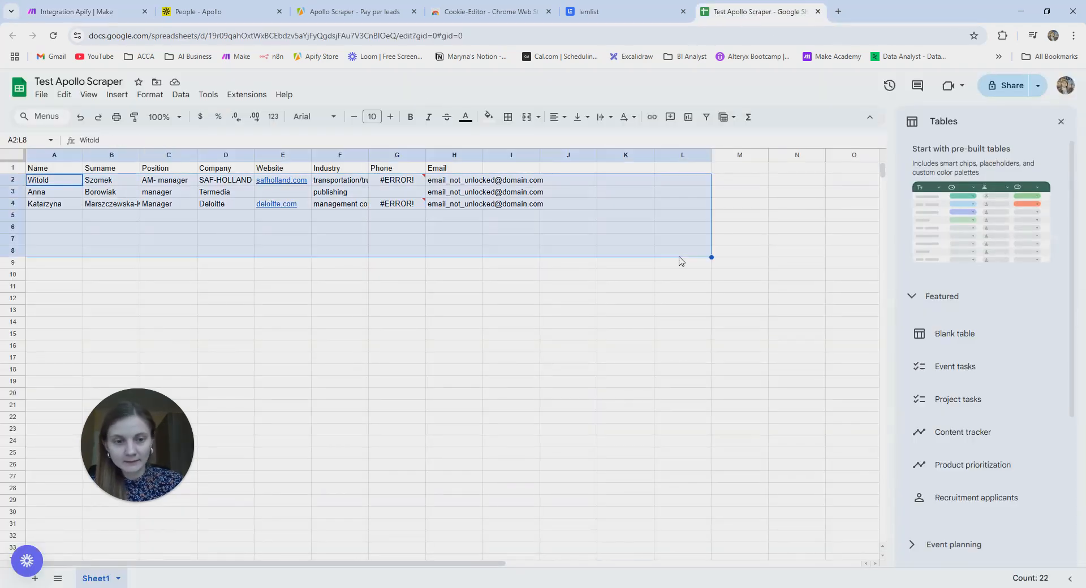
key("Delete")
left_click(374, 320)
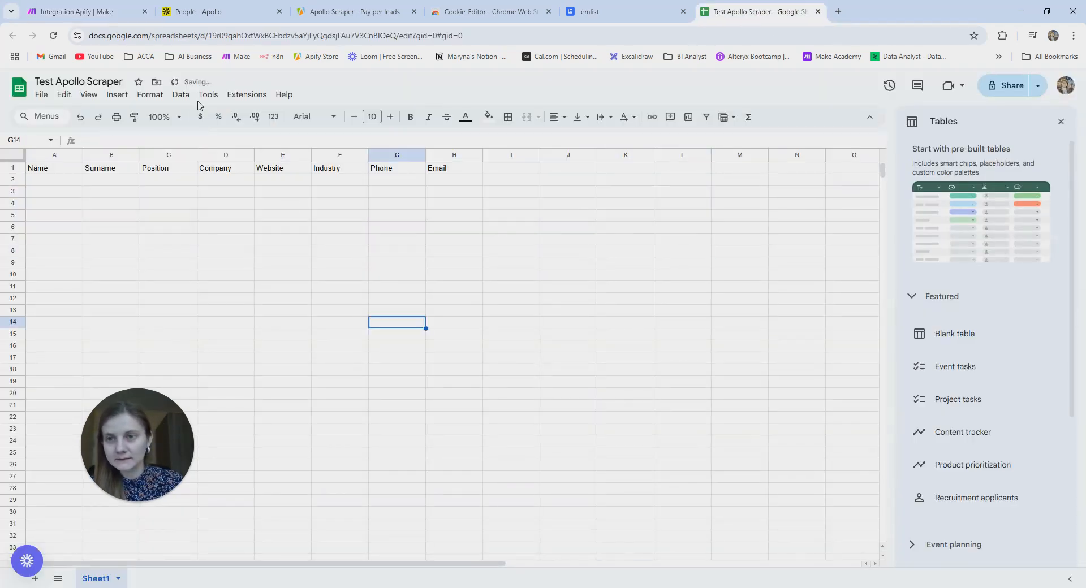
left_click(113, 12)
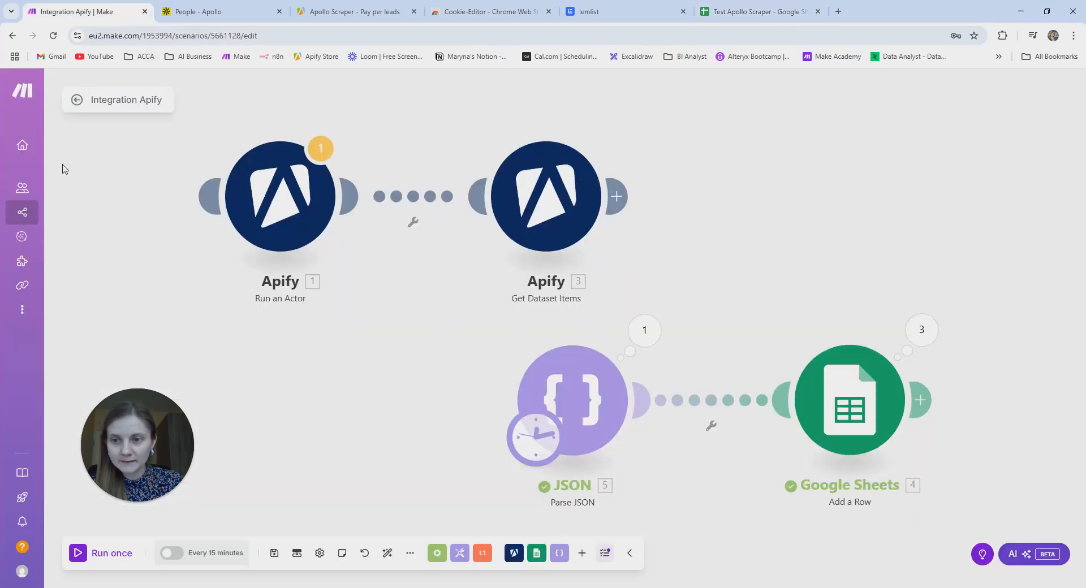
left_click(110, 555)
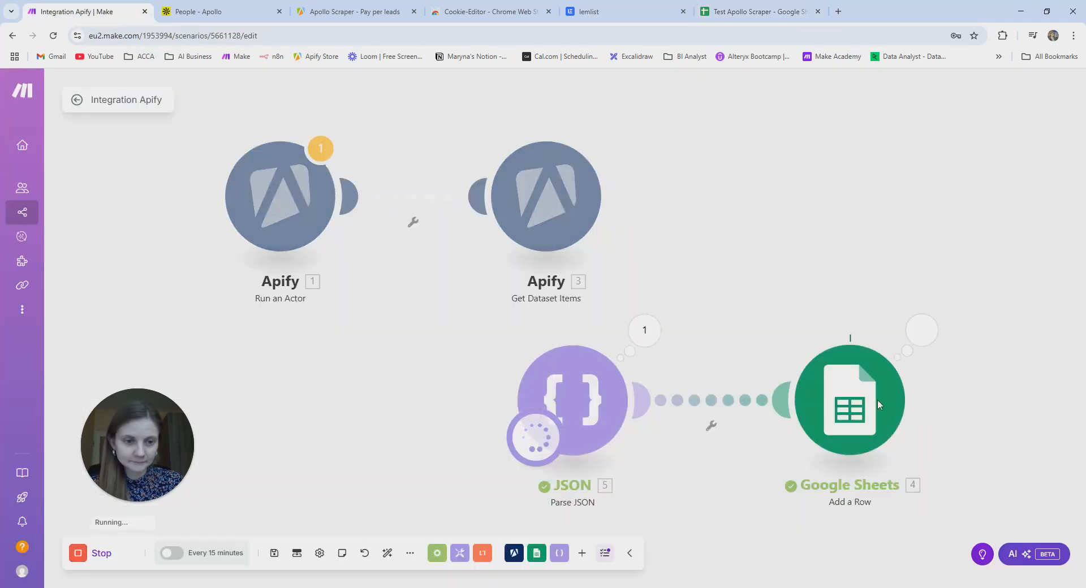
left_click(764, 12)
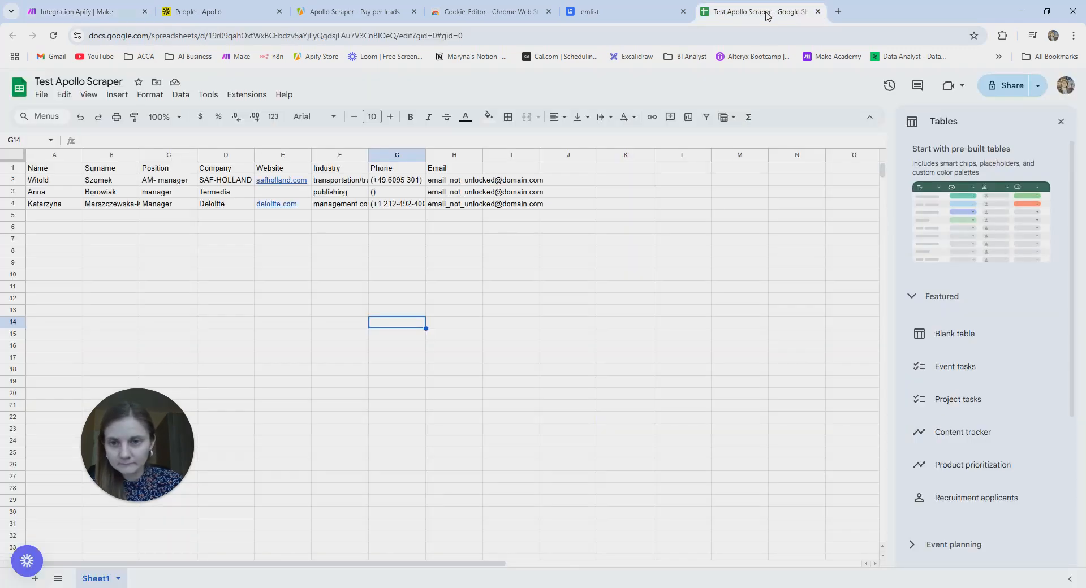
- Widen column G to show full phone numbers and review the imported rows' Email column
left_click_drag(426, 155, 446, 155)
left_click(49, 196)
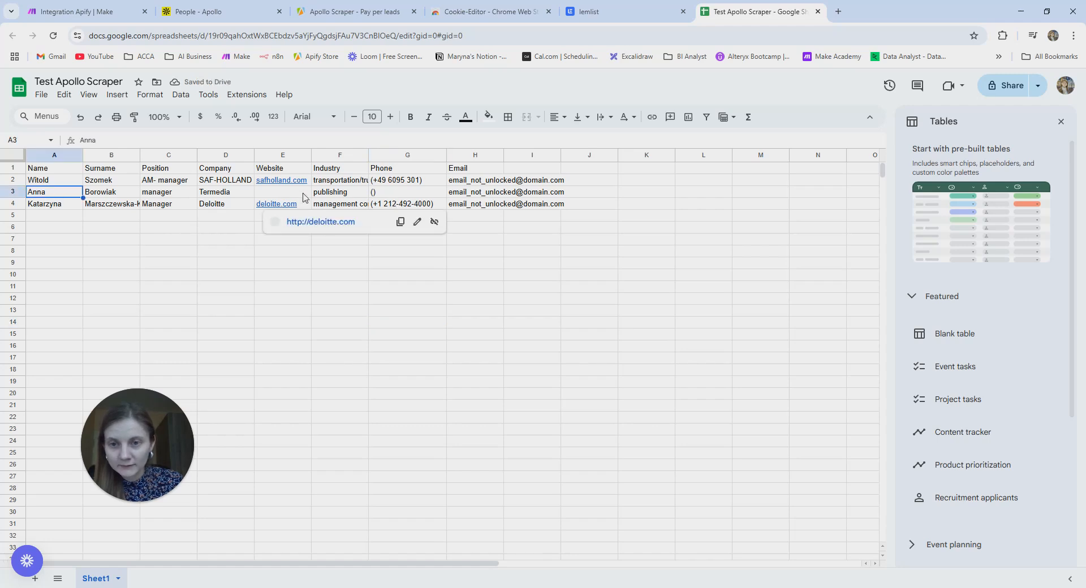
left_click(501, 155)
left_click(466, 218)
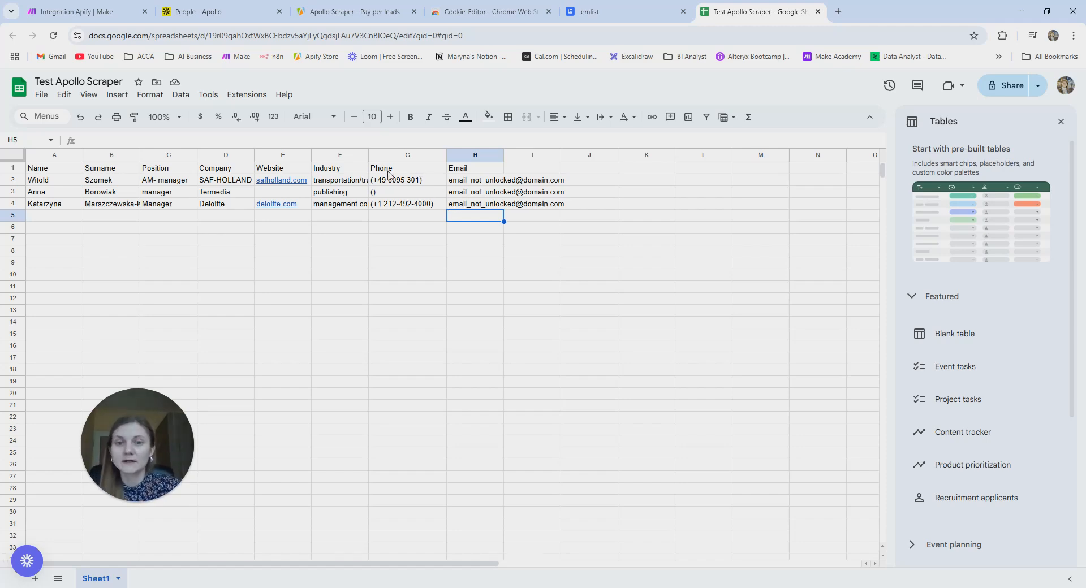
- Reveal the email addresses of two more leads in the Apollo People list
left_click(203, 13)
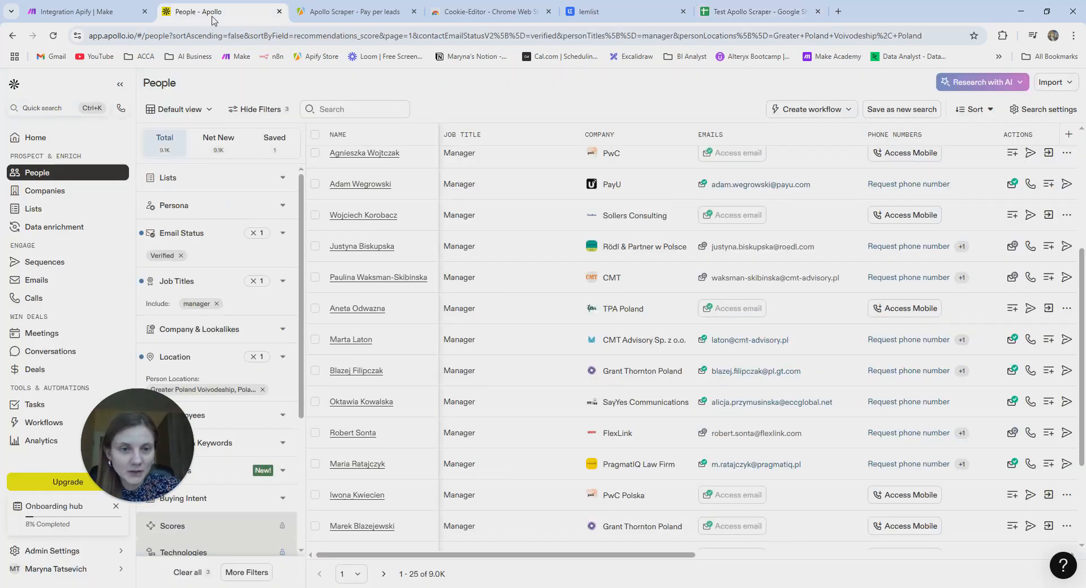
scroll(786, 372, "down", 3)
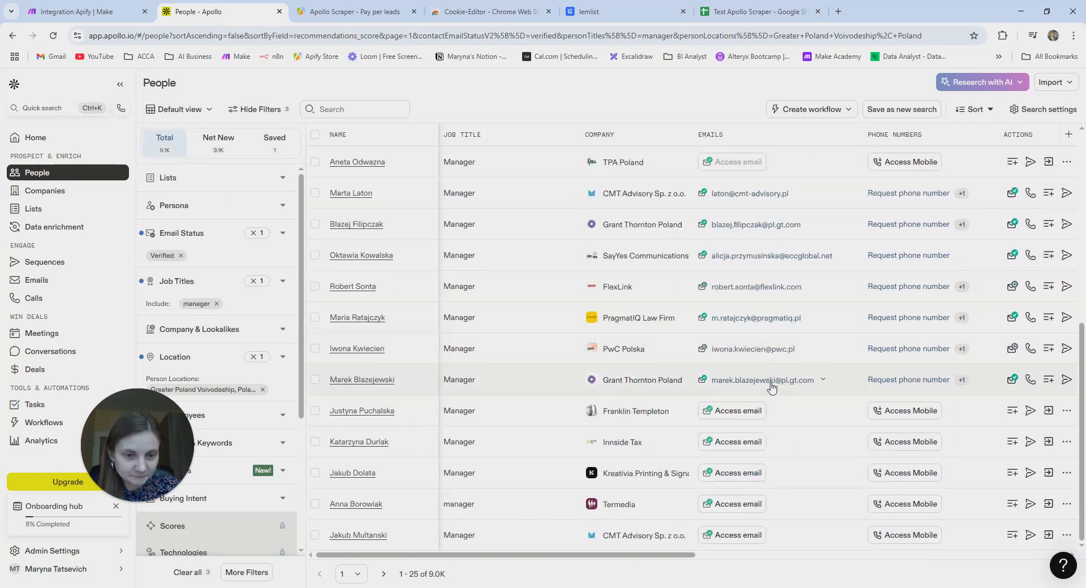
left_click(746, 417)
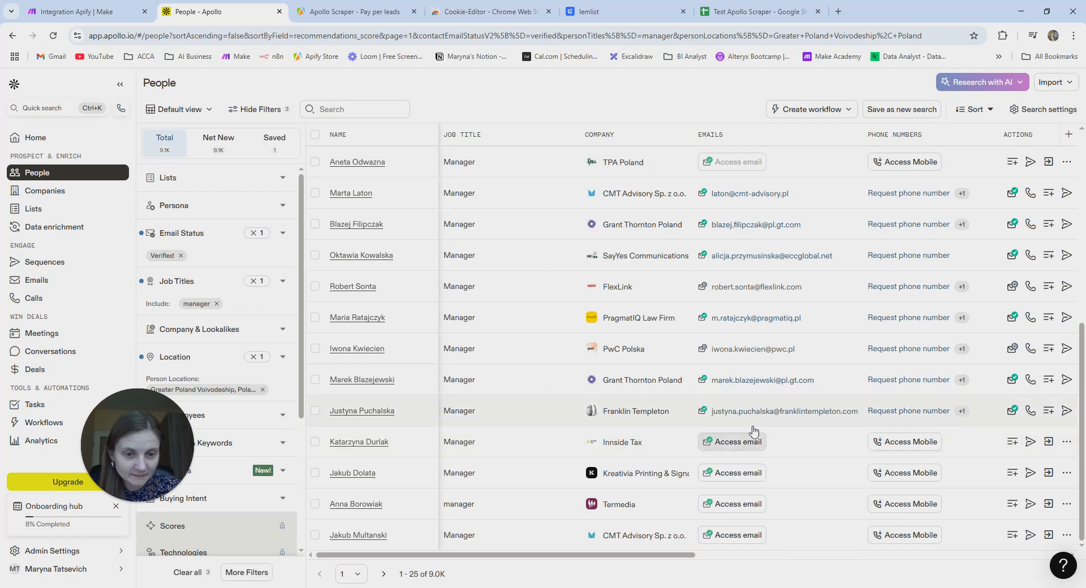
left_click(745, 441)
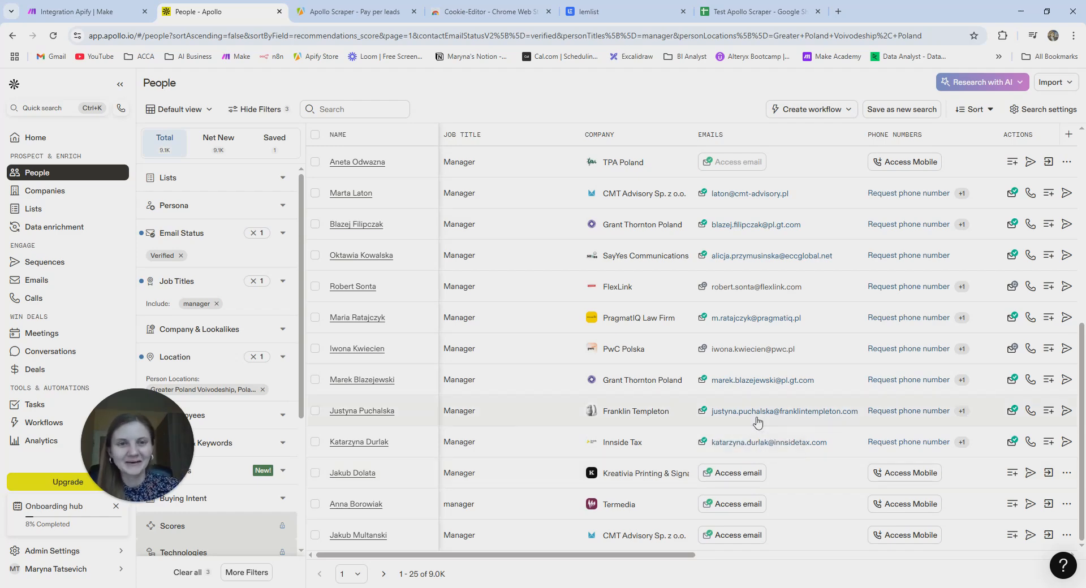
left_click(758, 17)
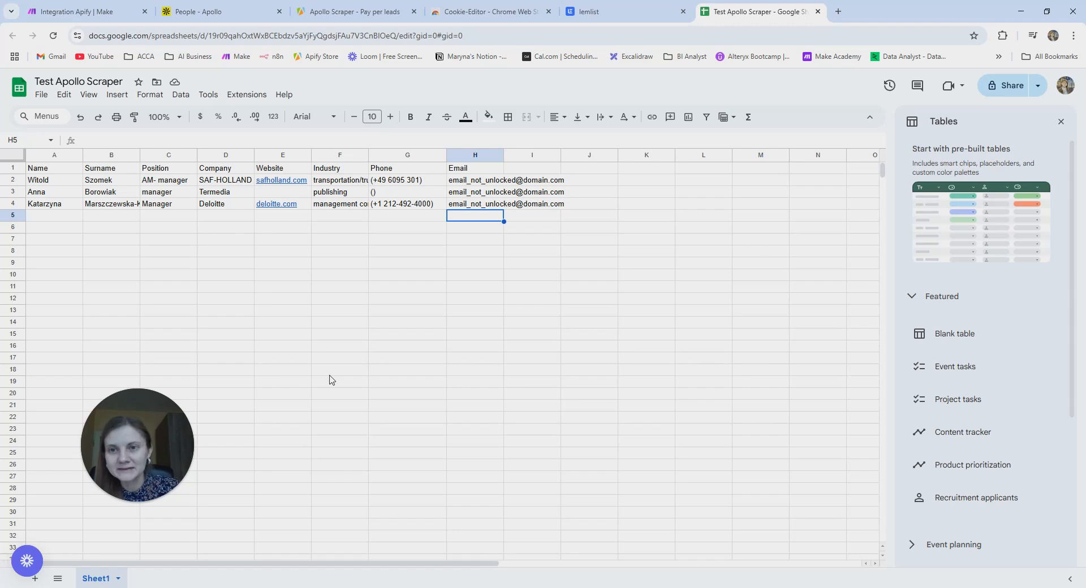
left_click(232, 14)
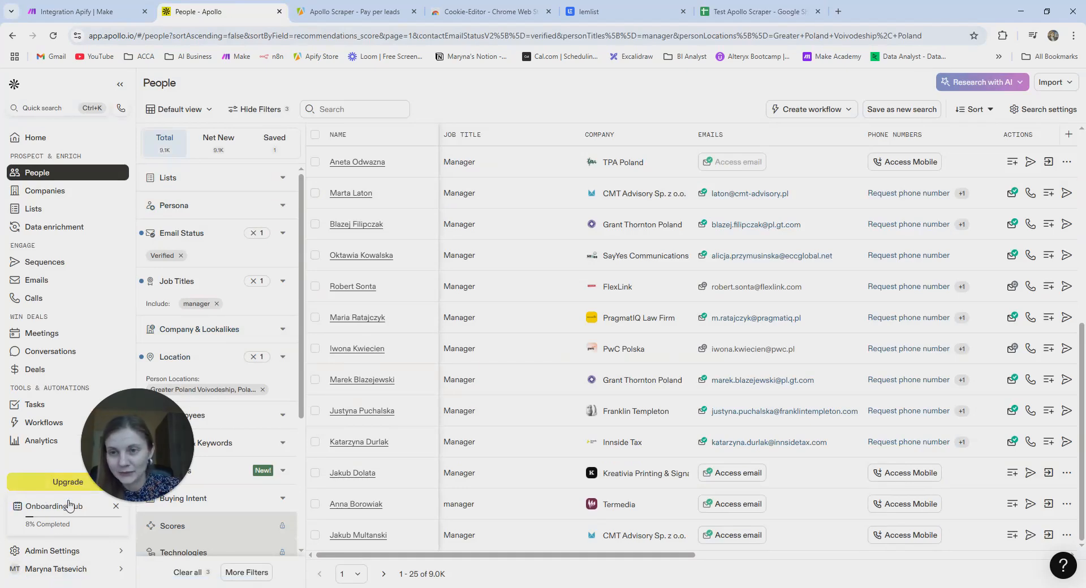
- In Make, shift the JSON module left under Apify with Google Sheets beside it
left_click(96, 14)
left_click_drag(577, 396, 372, 396)
left_click_drag(866, 399, 613, 401)
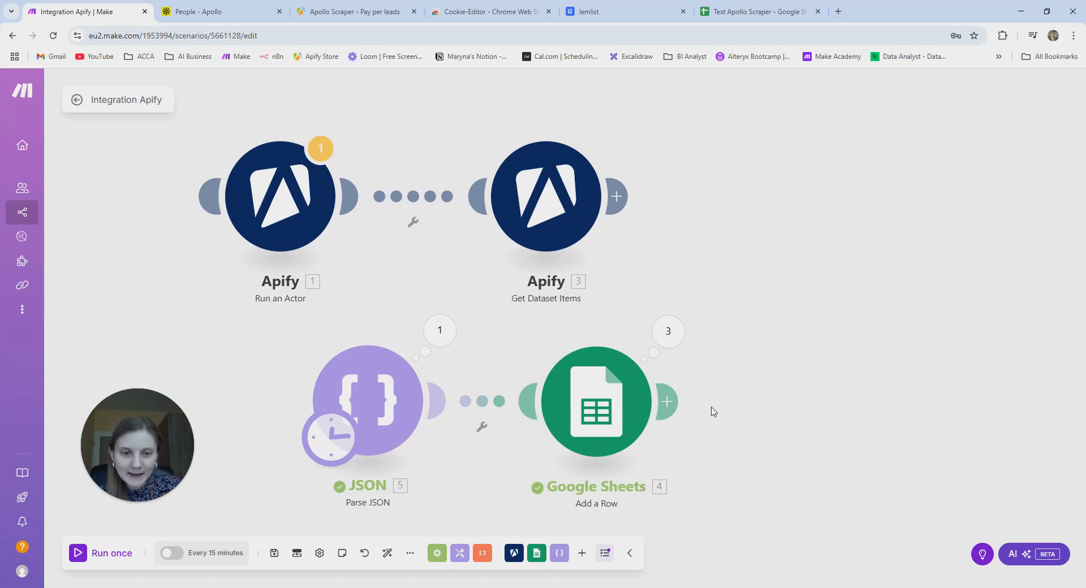
- Add an OpenAI (ChatGPT, Whisper, DALL-E) completion module after the Google Sheets module
left_click(666, 402)
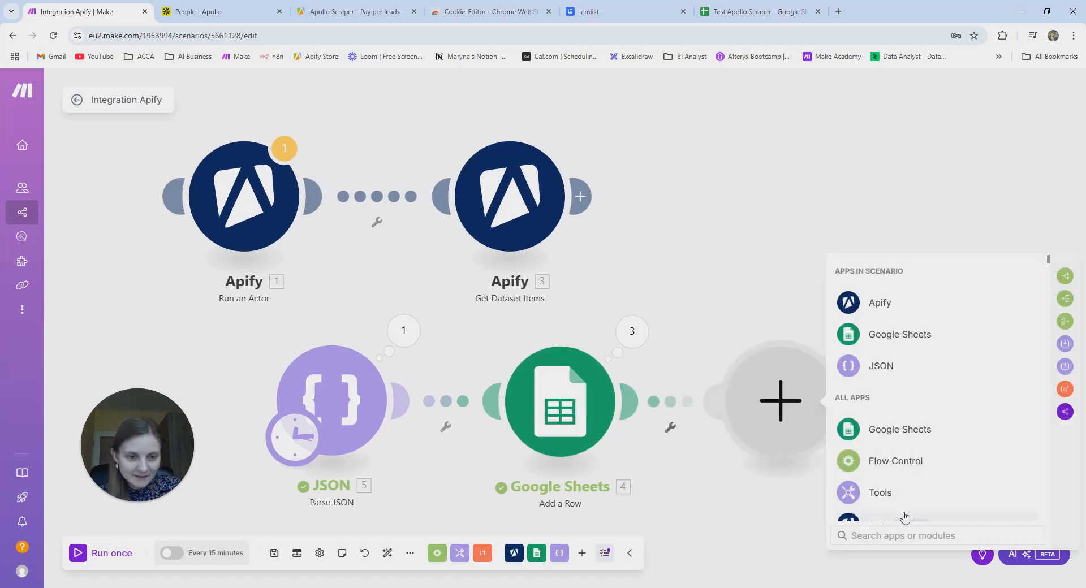
type("chat")
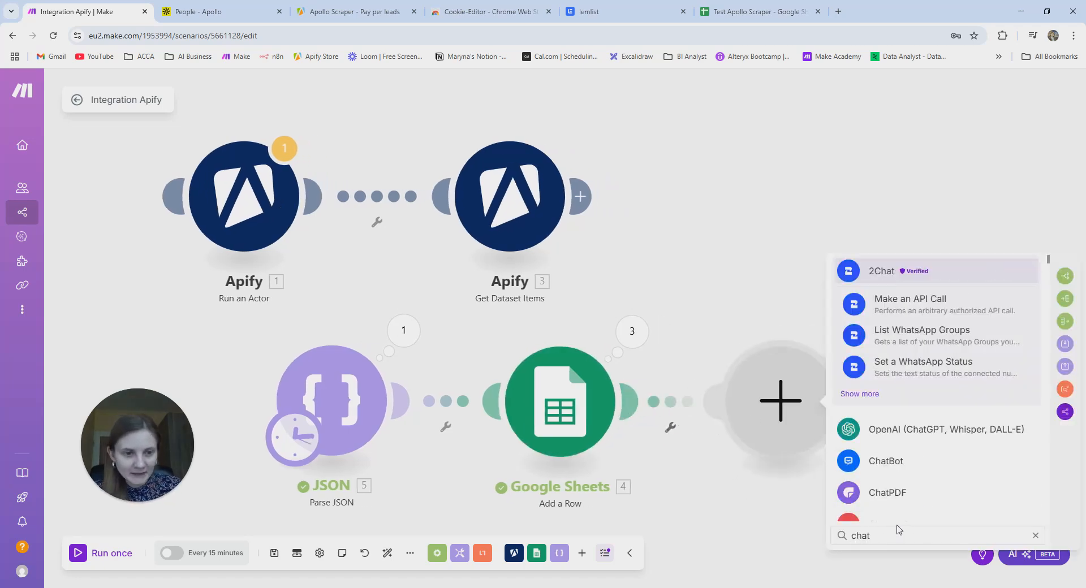
left_click(910, 430)
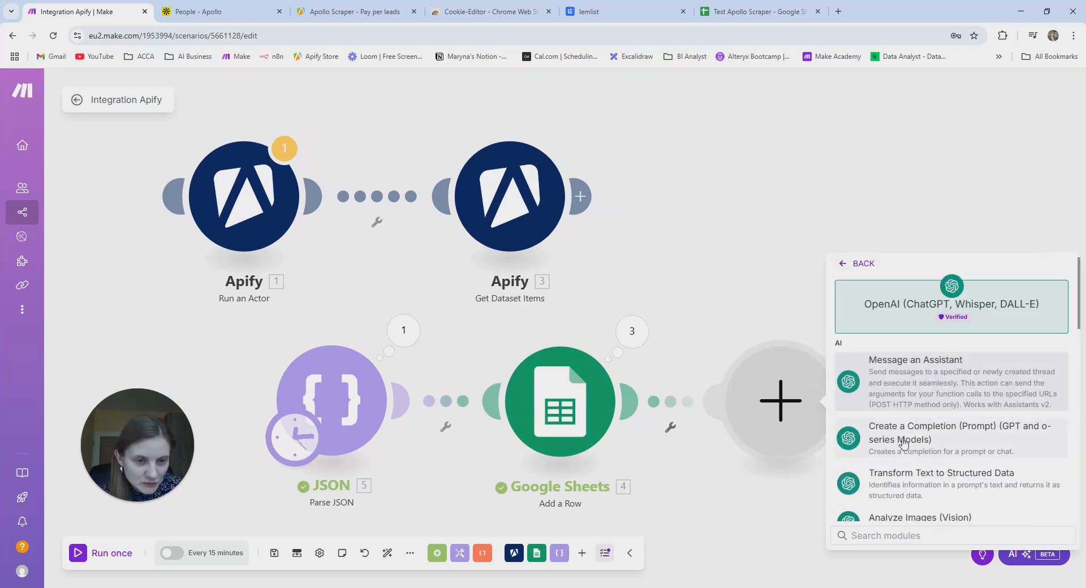
left_click(939, 440)
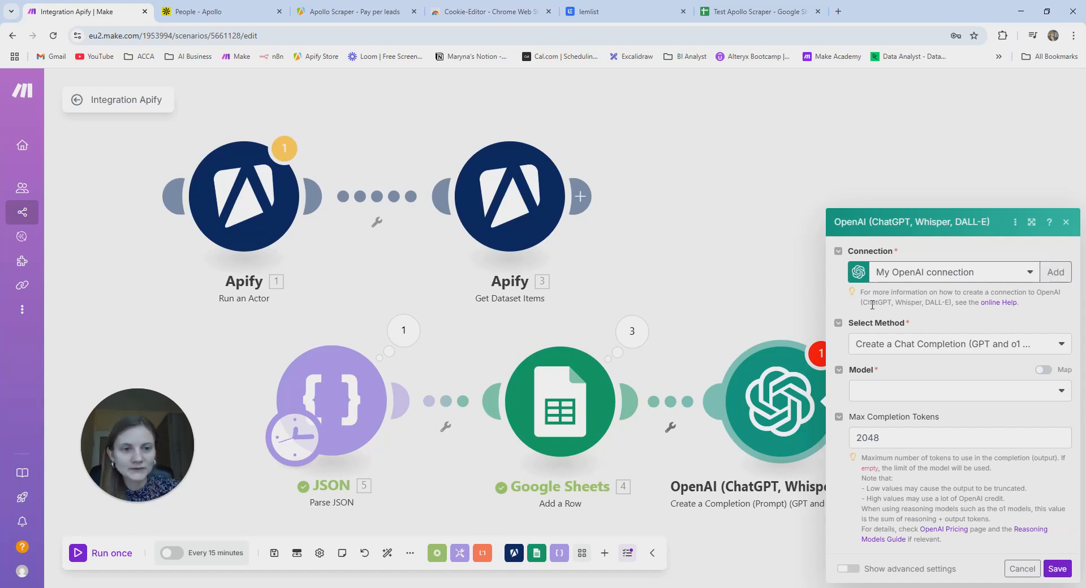
left_click(1056, 273)
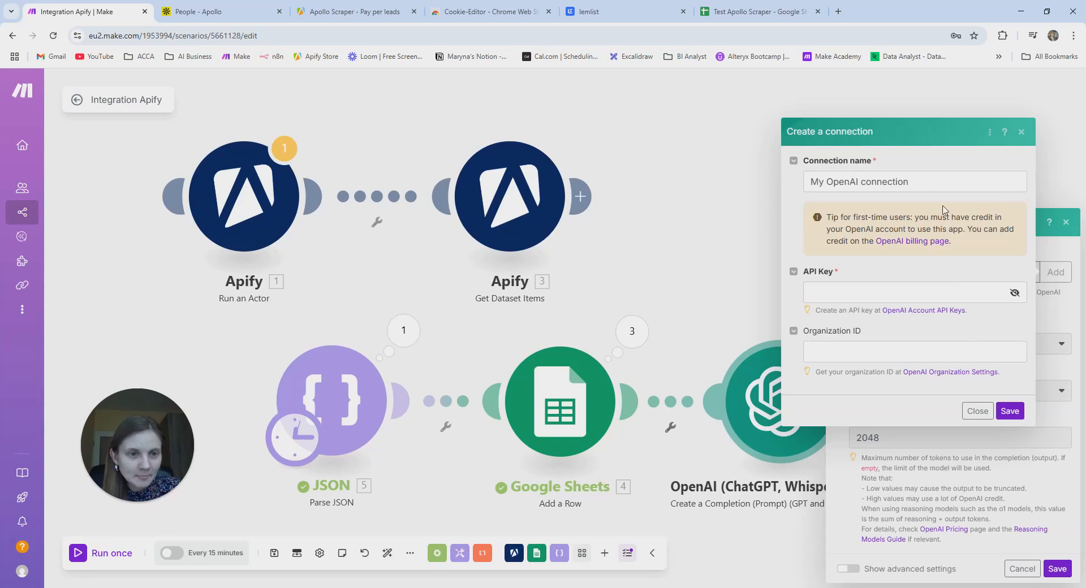
left_click(1021, 131)
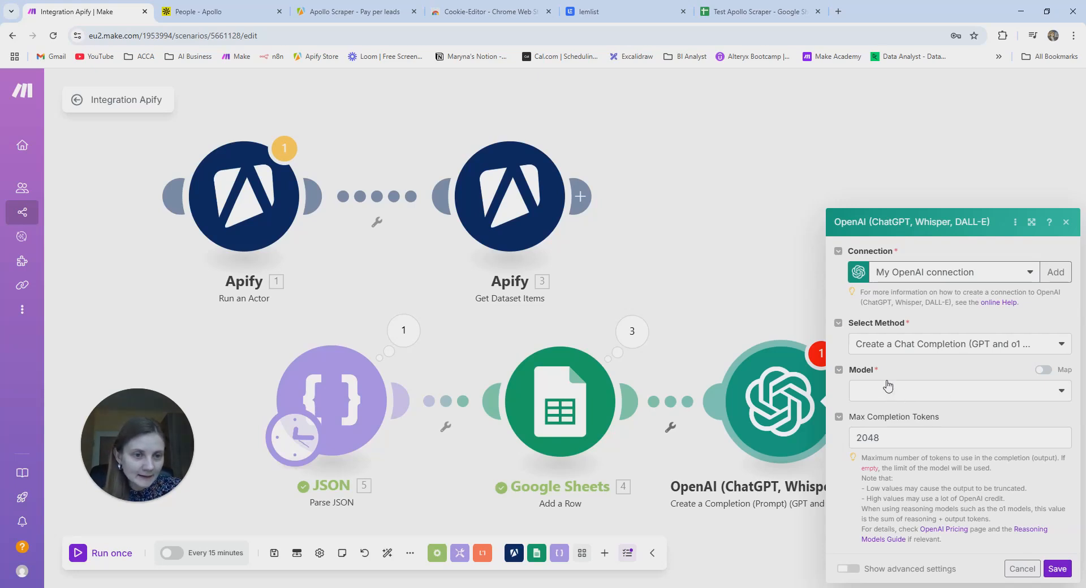
- Set method to Create a Chat Completion, model gpt-4o-mini, and Max Completion Tokens from 2048 to 500
left_click(952, 350)
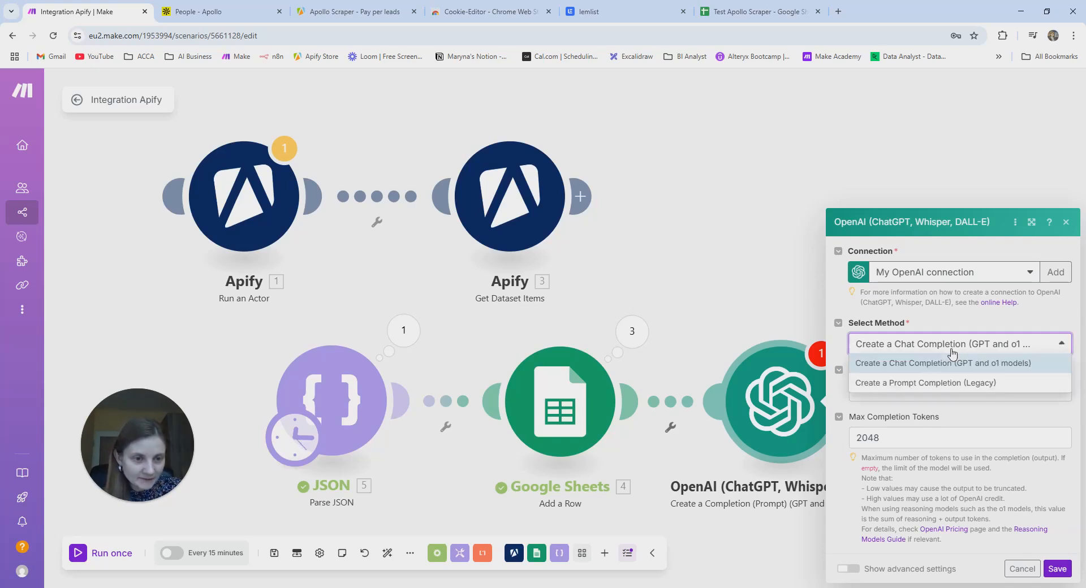
left_click(1018, 366)
left_click(934, 391)
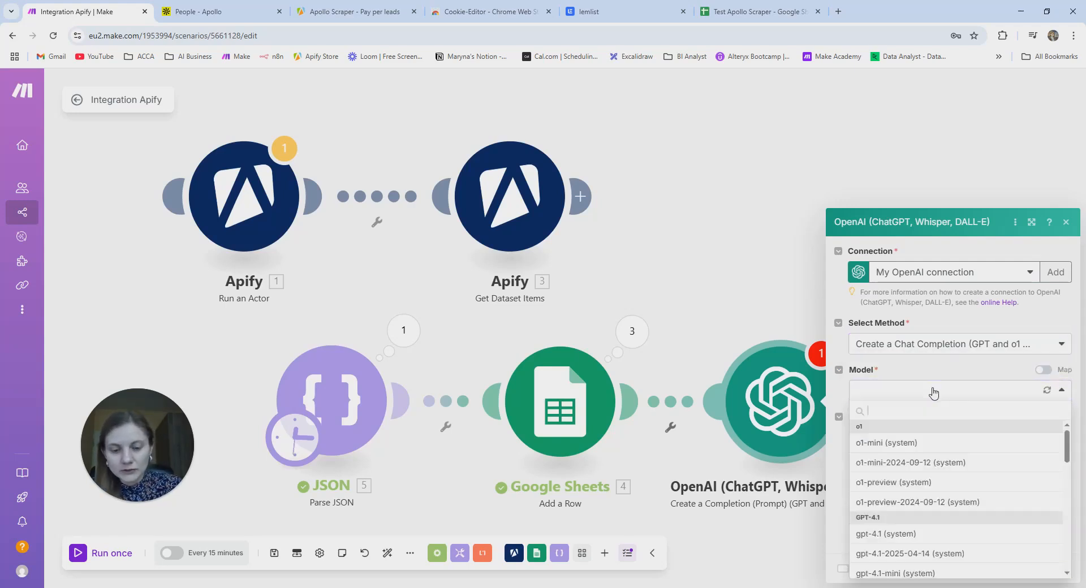
type("4")
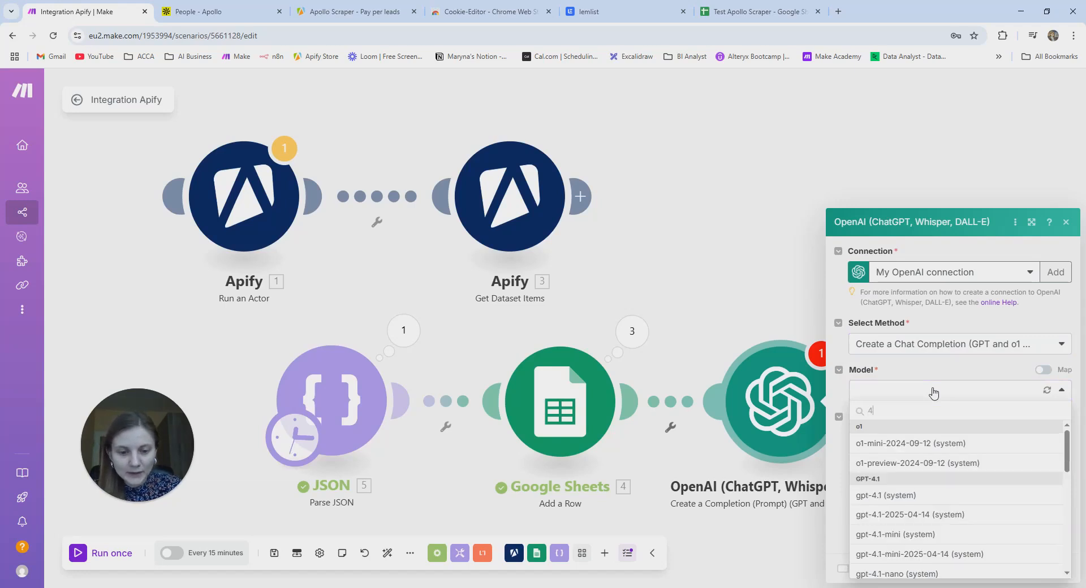
type("0")
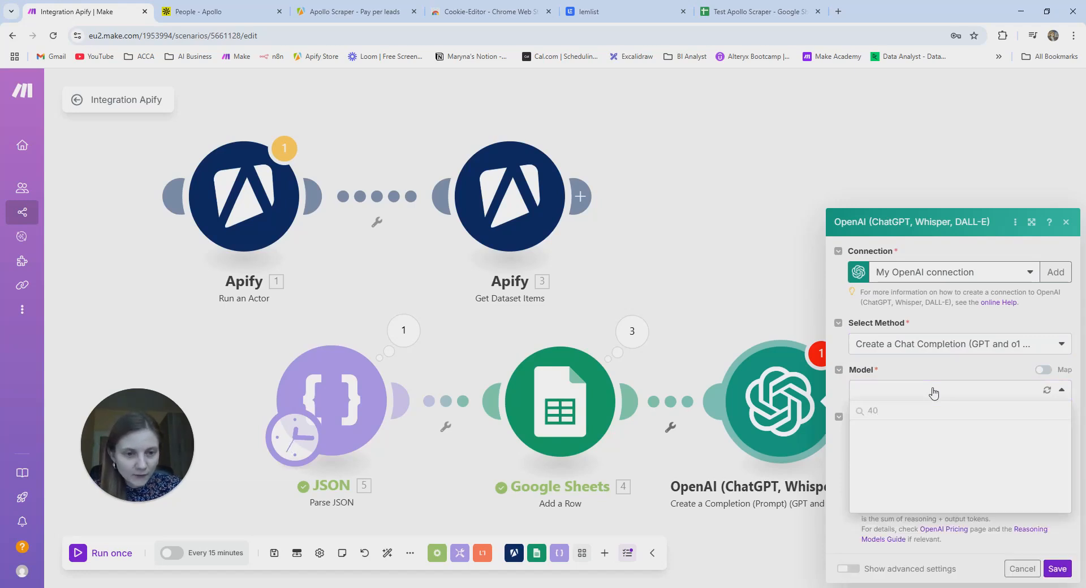
key("BackSpace")
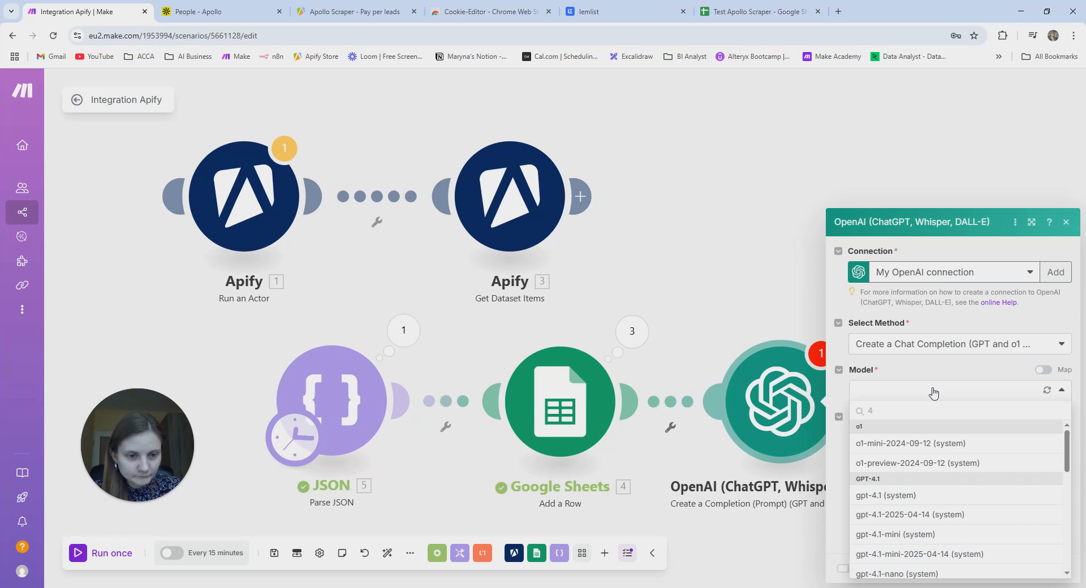
type("o")
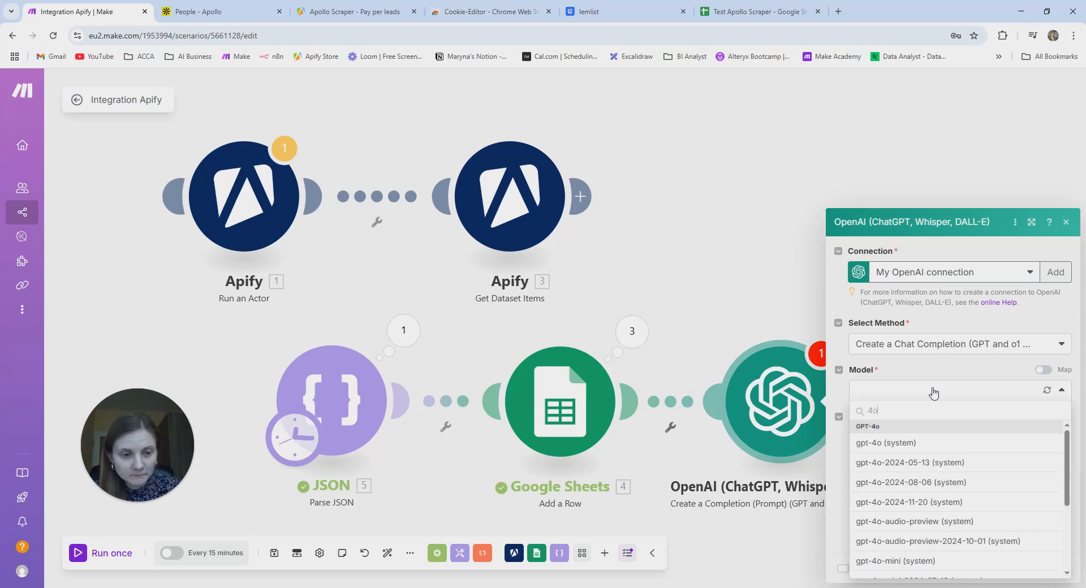
left_click(924, 565)
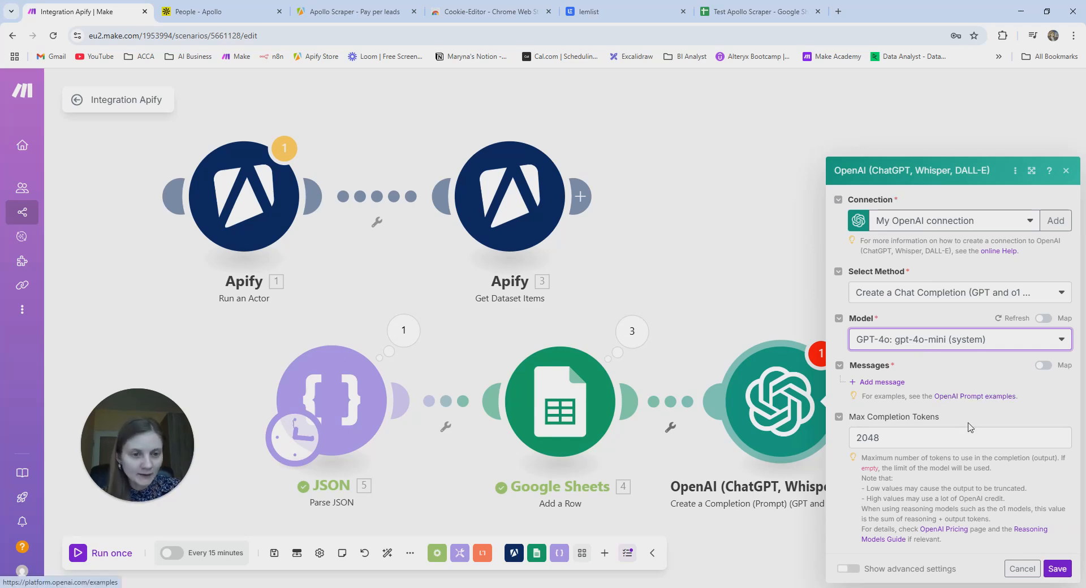
left_click(922, 441)
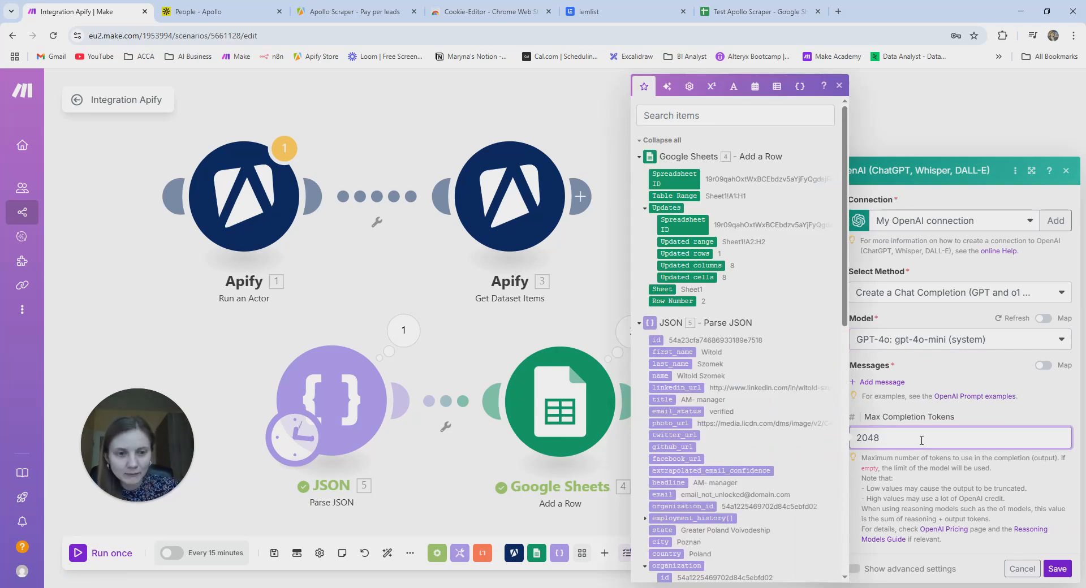
key("BackSpace")
key("BackSpace")
key("BackSpace")
key("BackSpace")
type("500")
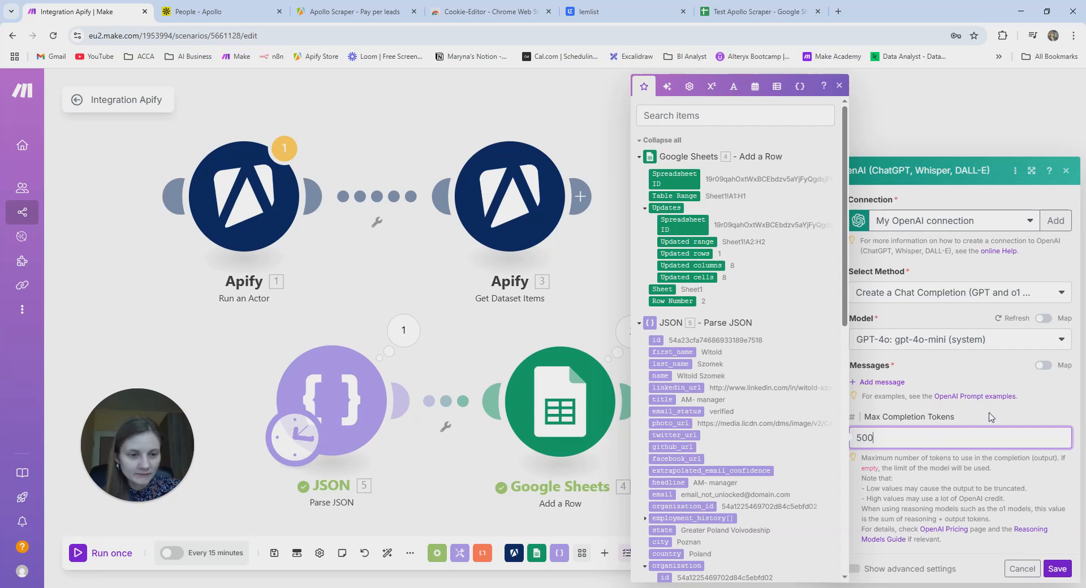
left_click(991, 417)
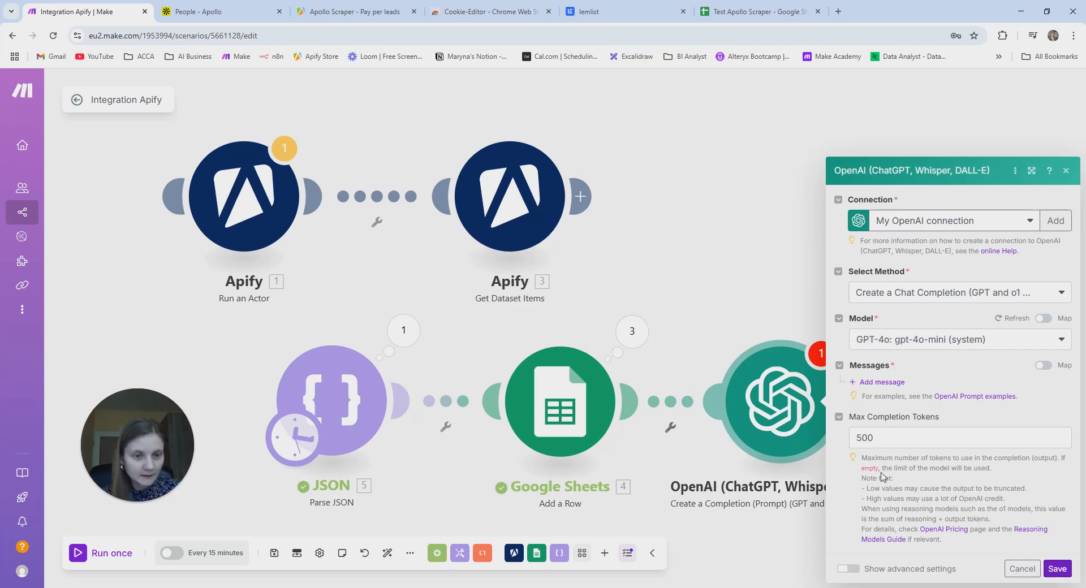
- Add Message 1 with the Developer / System role and place the cursor in its Text Content
left_click(887, 385)
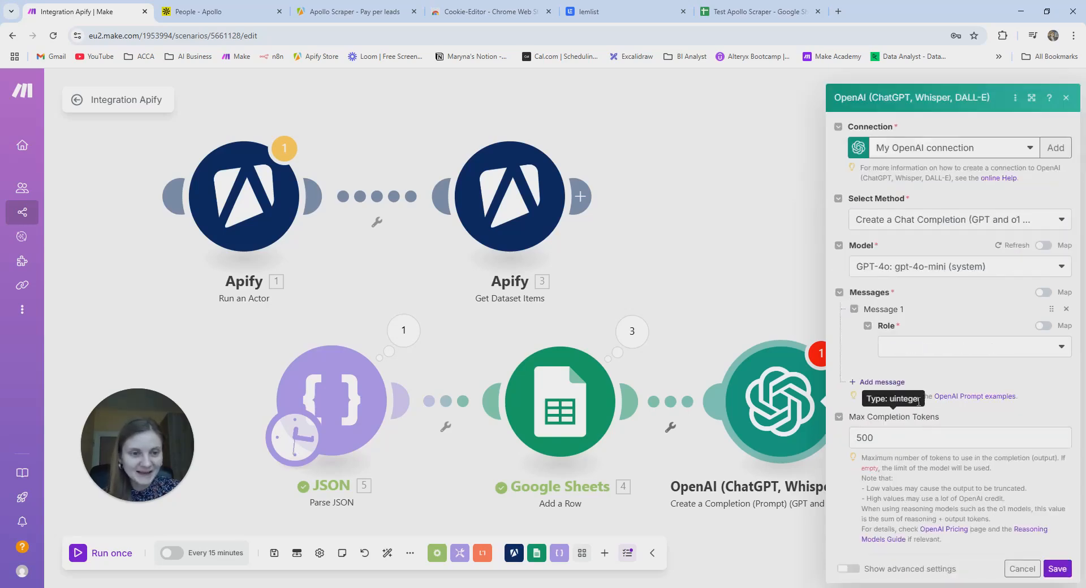
left_click(917, 346)
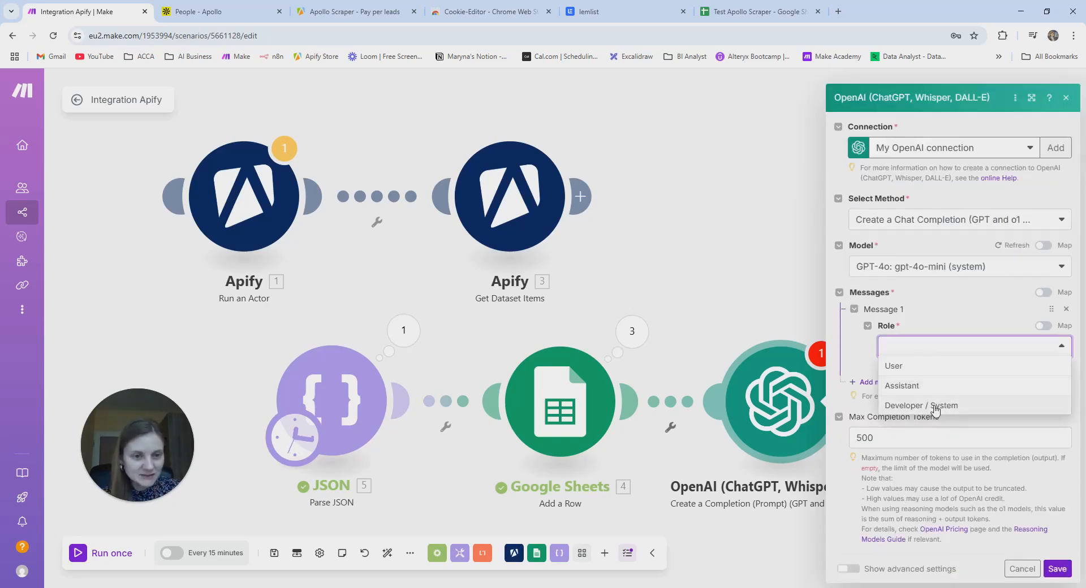
left_click(937, 406)
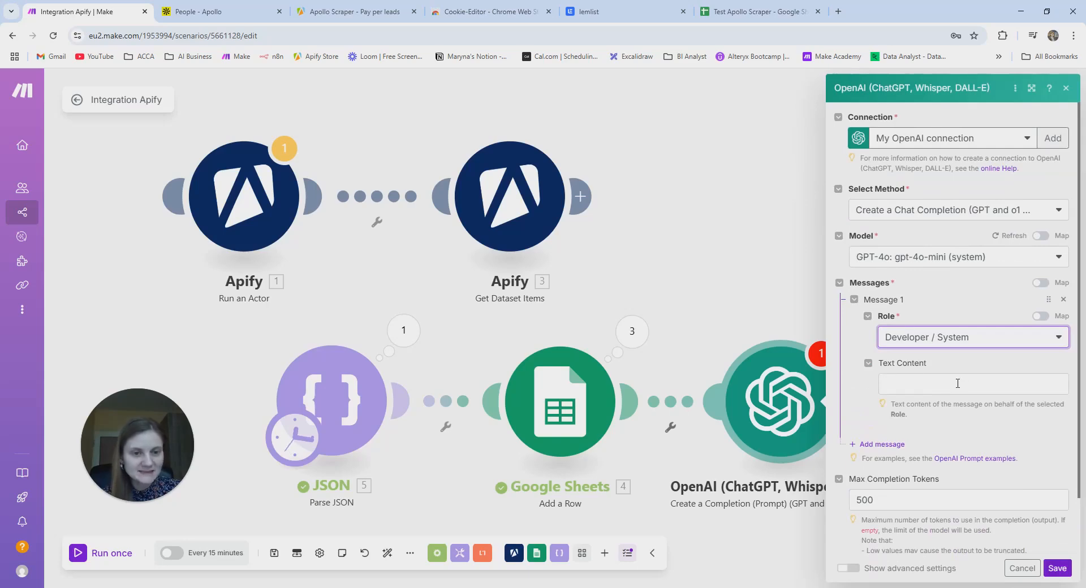
left_click(965, 384)
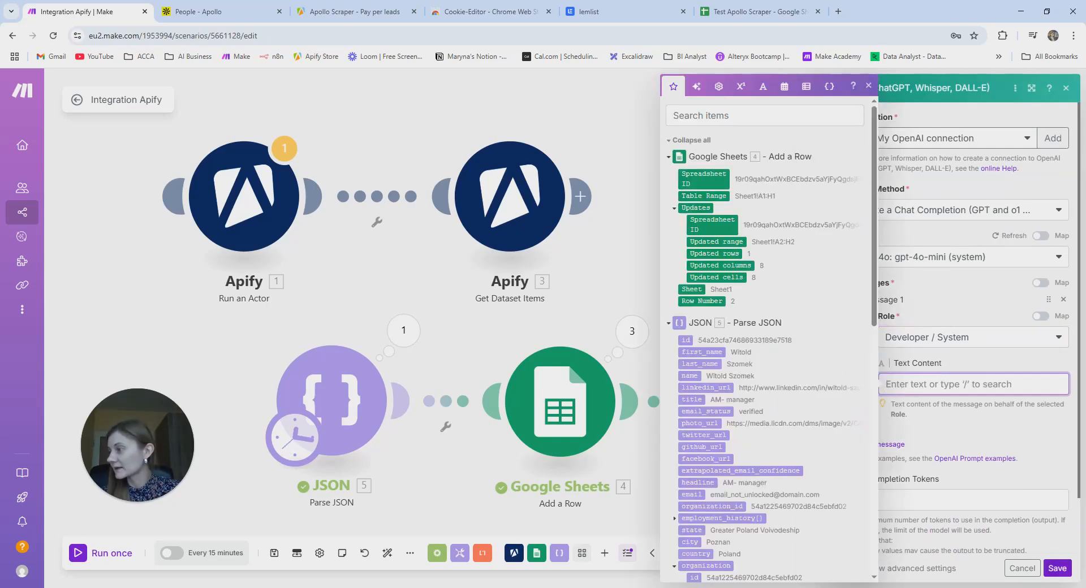
key("alt+Tab")
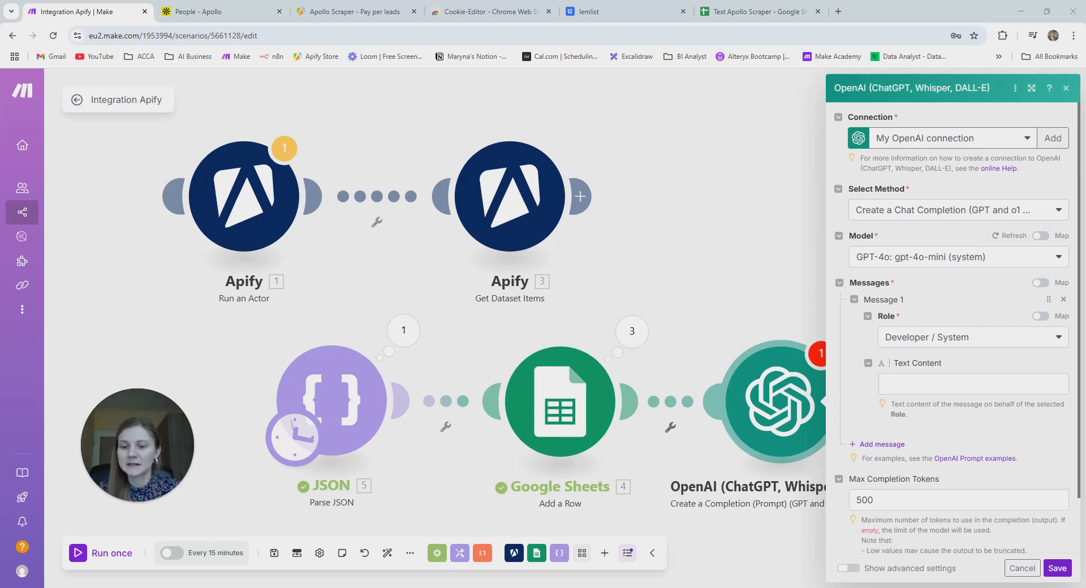
- Paste the prepared cold-outreach prompt into Message 1's Text Content
left_click(895, 390)
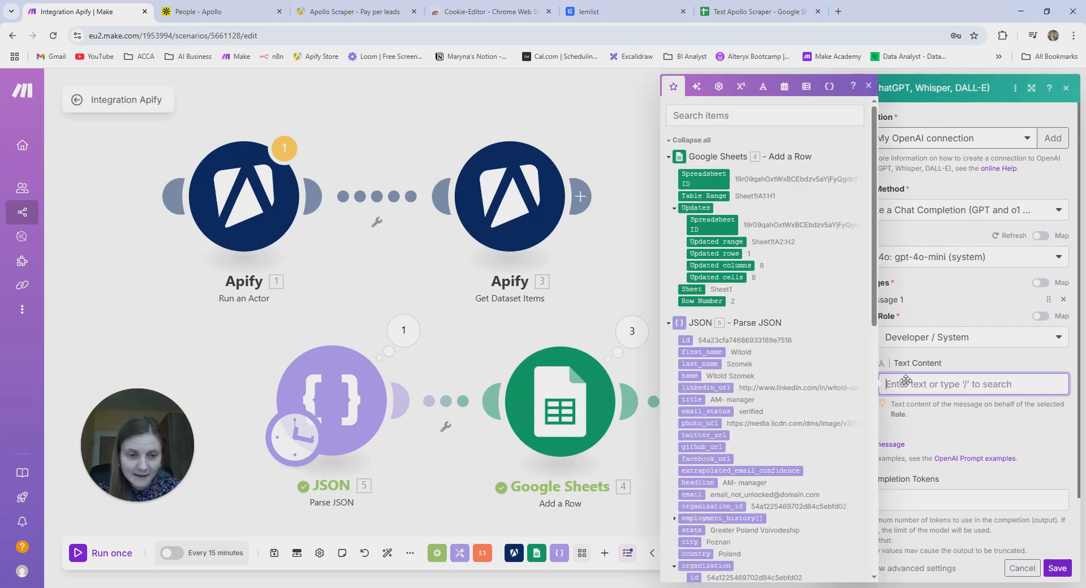
key("ctrl+v")
scroll(951, 424, "up", 2)
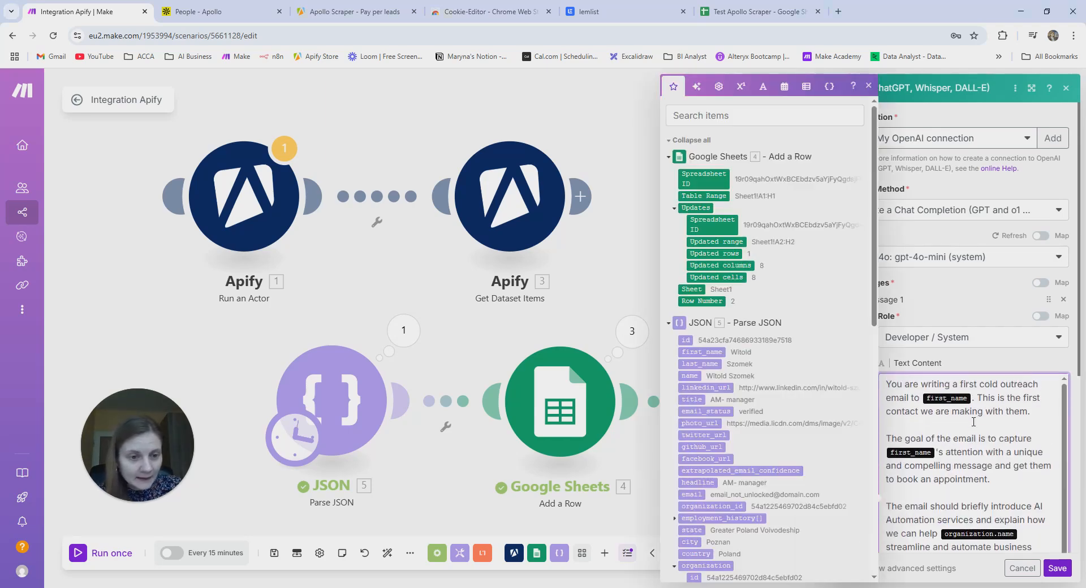
left_click(868, 86)
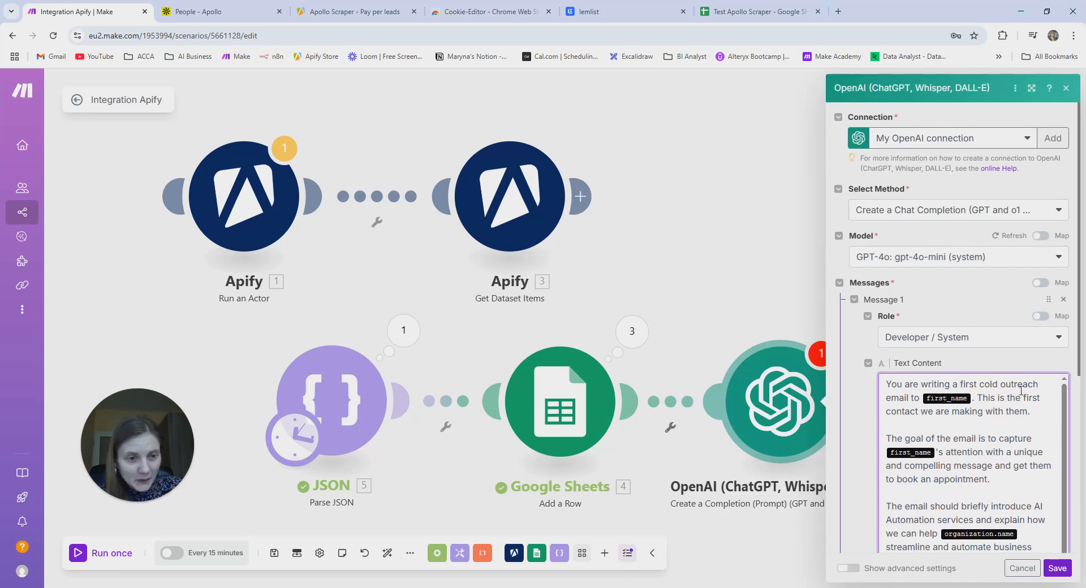
- Map the JSON first_name field after 'email to' and after 'capture', deleting the leftover placeholder
left_click(973, 398)
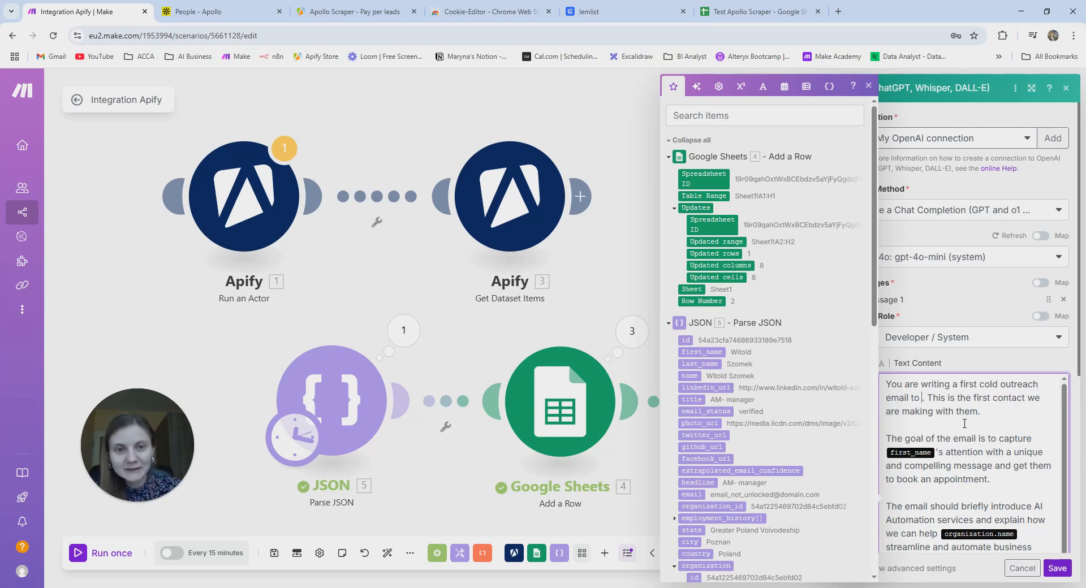
left_click(713, 116)
type("first")
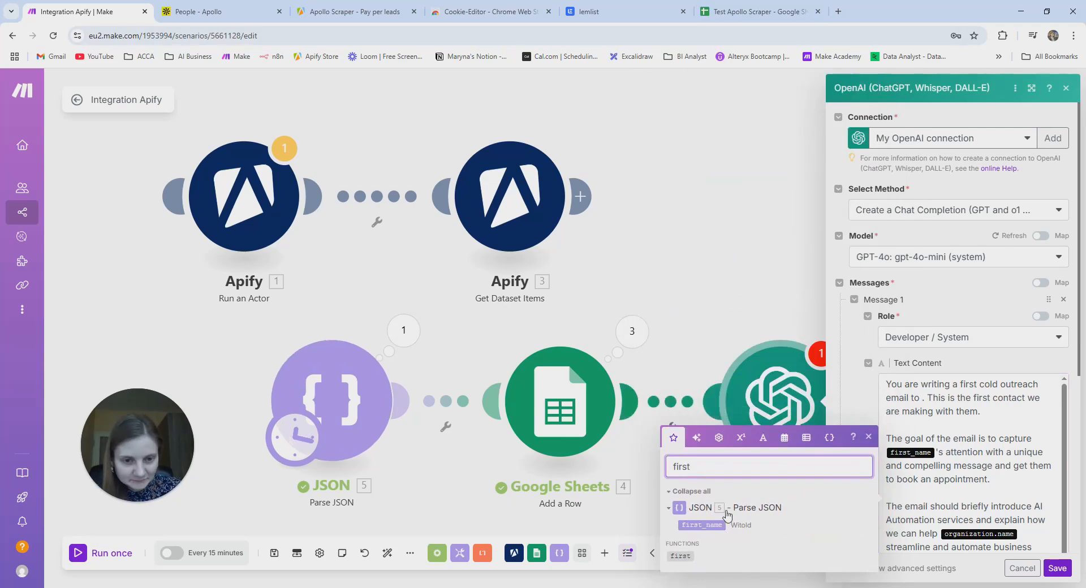
left_click_drag(715, 520, 926, 401)
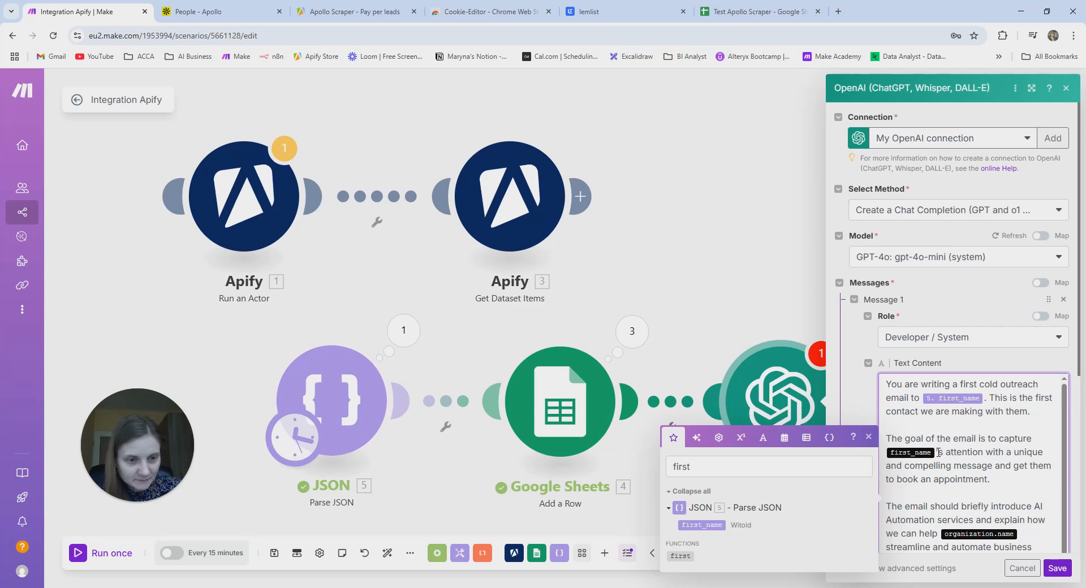
double_click(911, 453)
key("BackSpace")
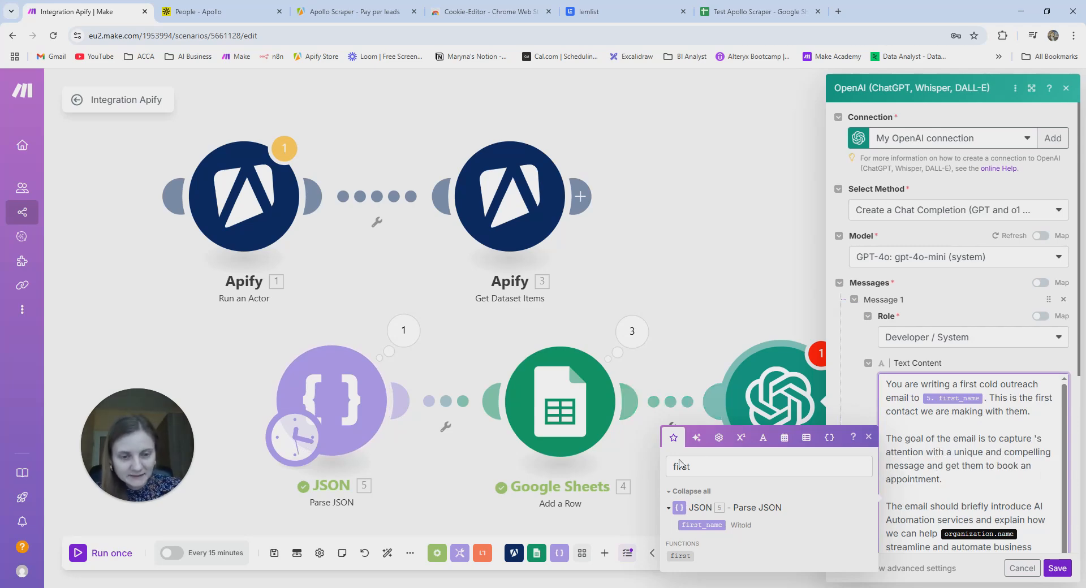
left_click_drag(713, 523, 1003, 445)
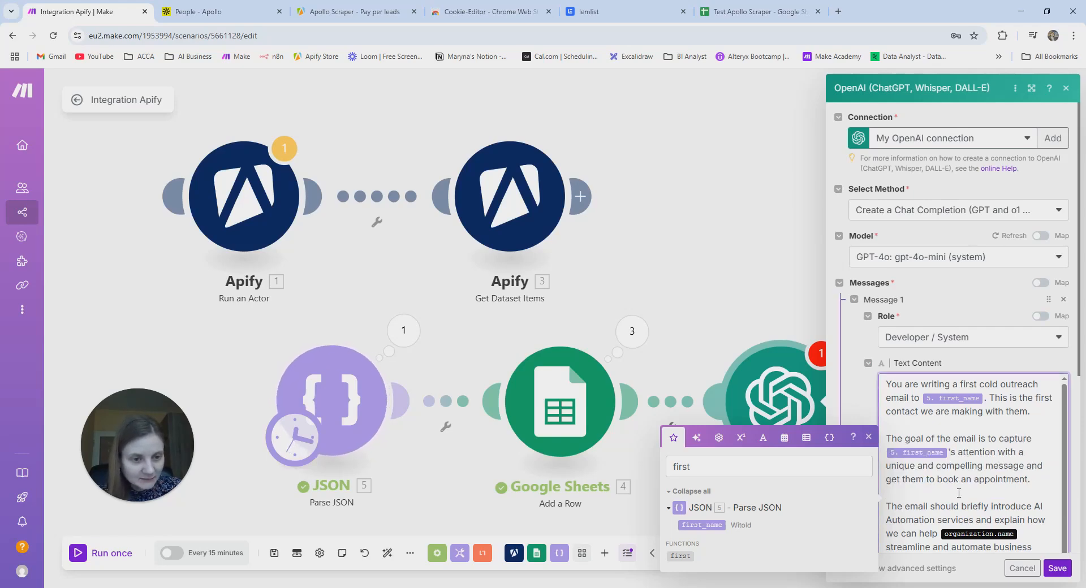
scroll(1005, 484, "down", 1)
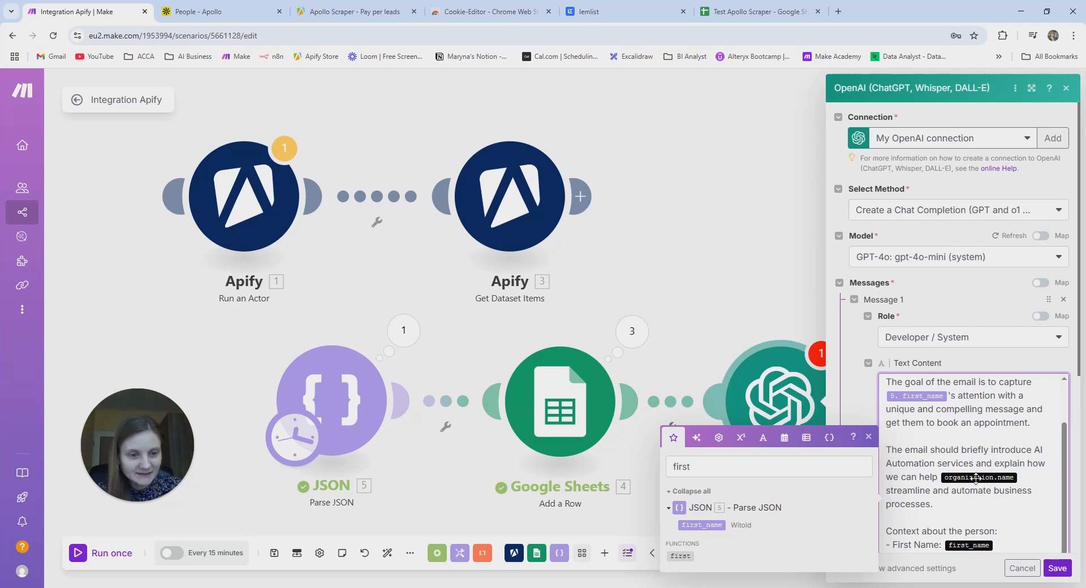
- Replace the organization name placeholder with the current organization name field, dropping the employment-history one
key("BackSpace")
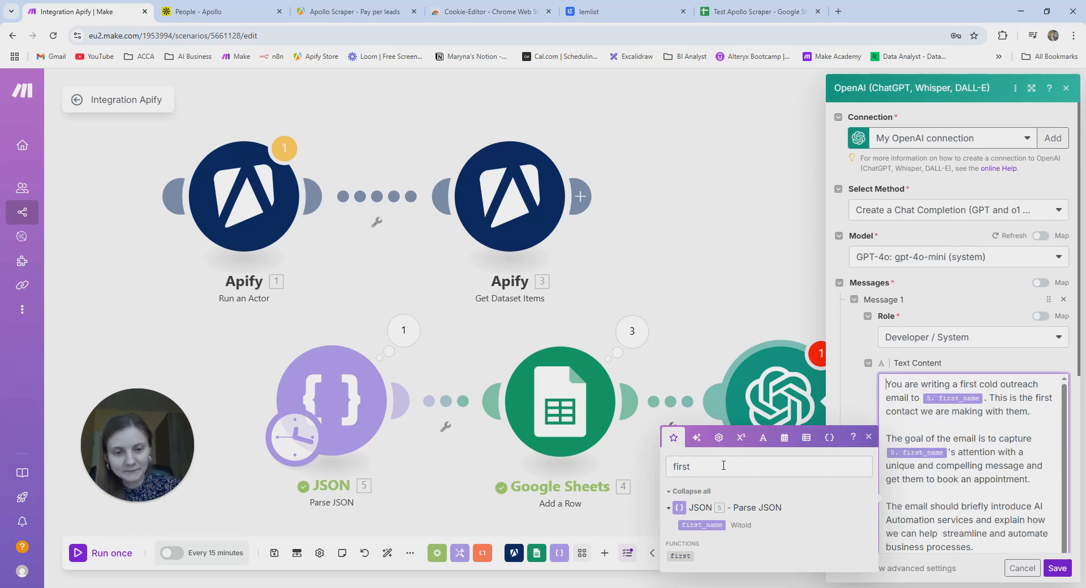
left_click(723, 465)
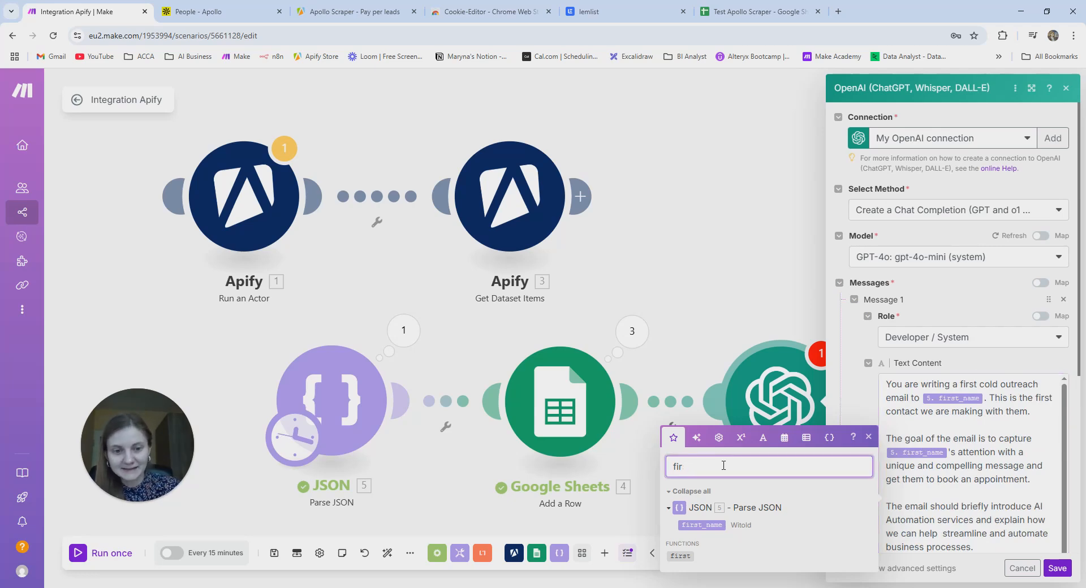
key("BackSpace")
key("BackSpace")
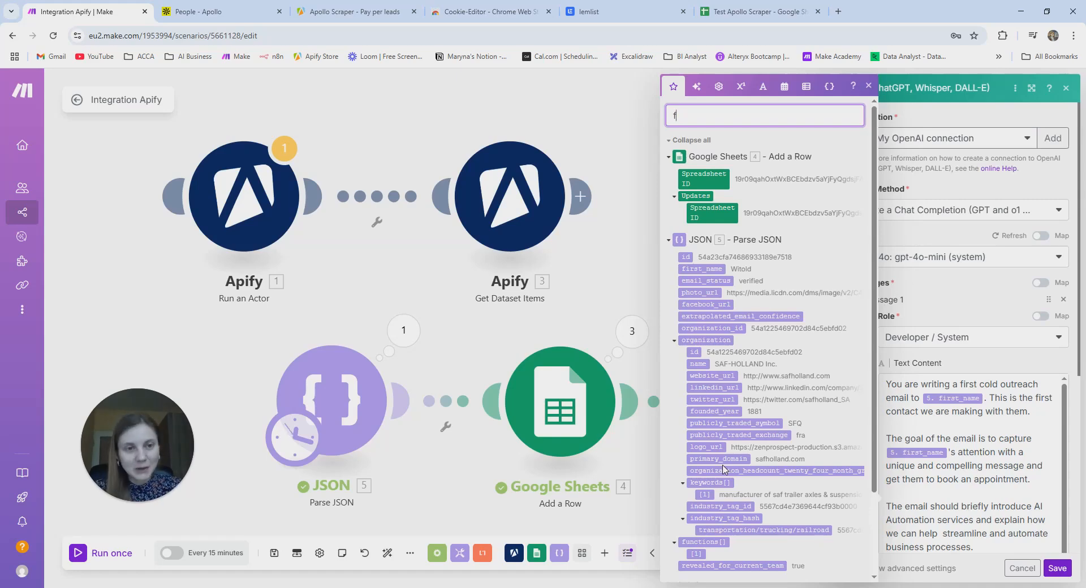
key("BackSpace")
type("o")
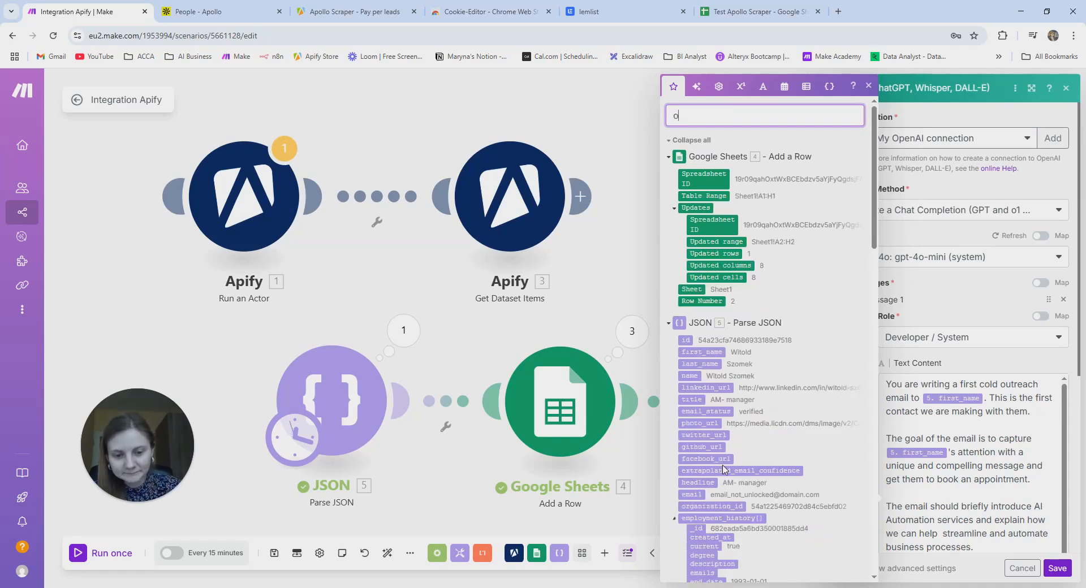
type("rgani")
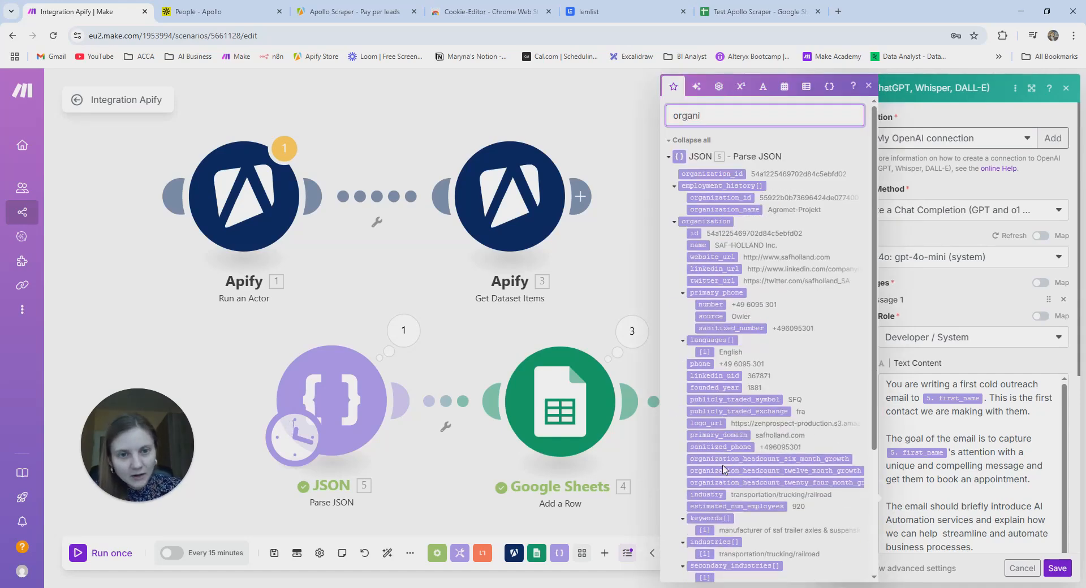
left_click_drag(735, 210, 944, 543)
scroll(973, 498, "down", 2)
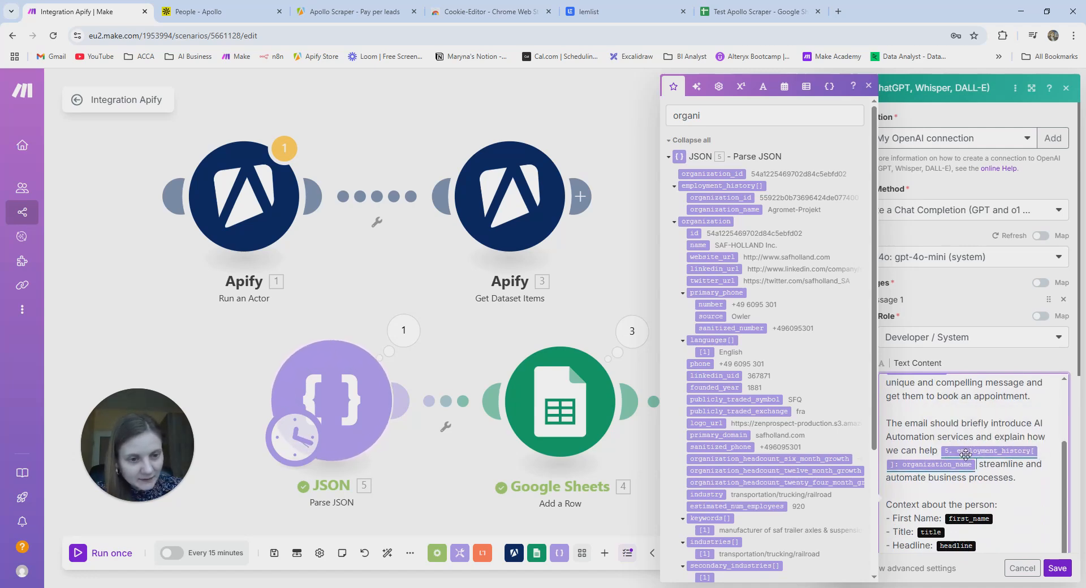
left_click(981, 468)
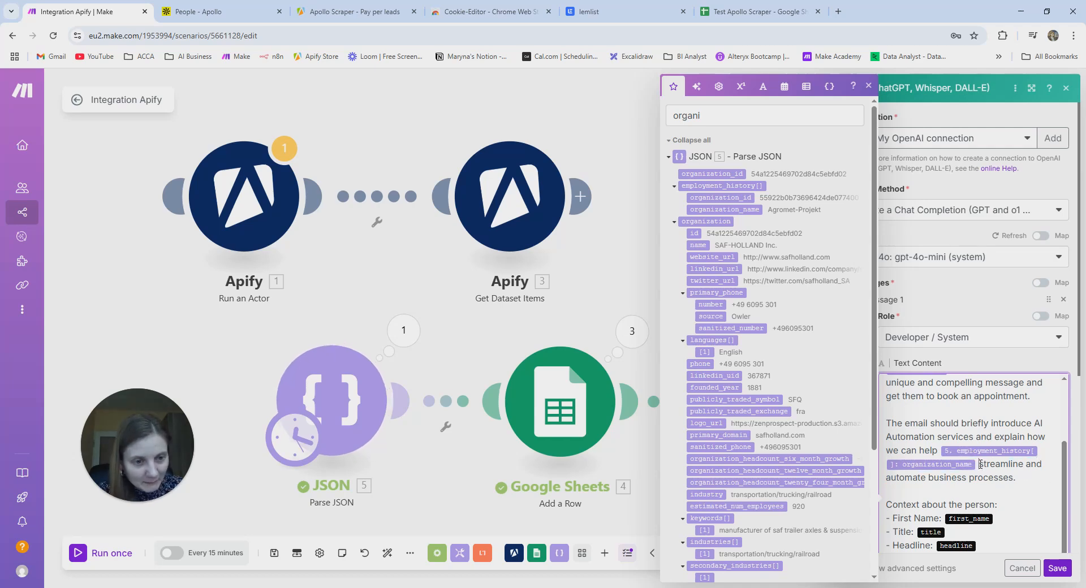
key("BackSpace")
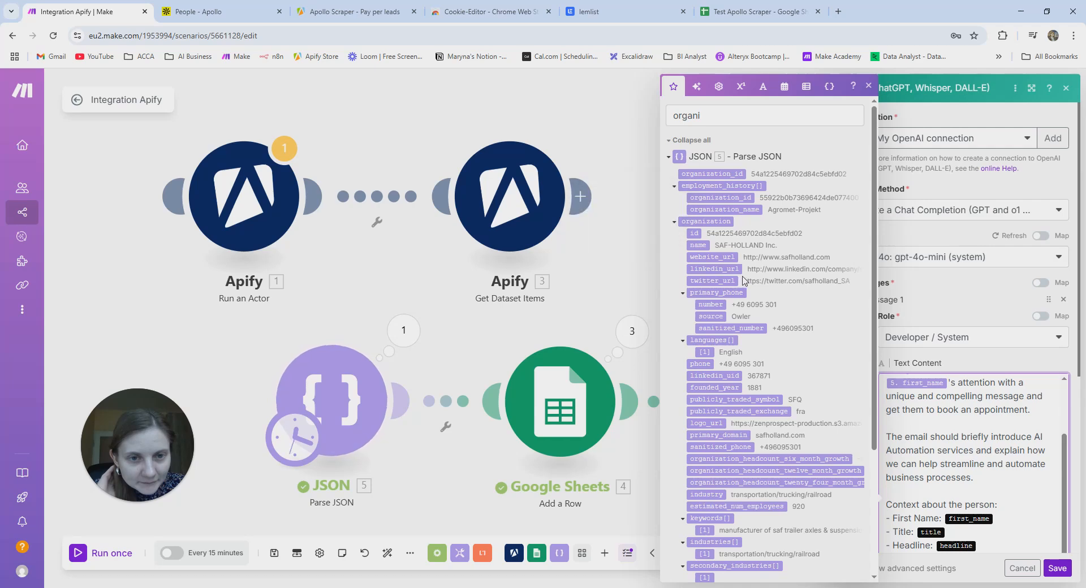
left_click_drag(699, 245, 941, 463)
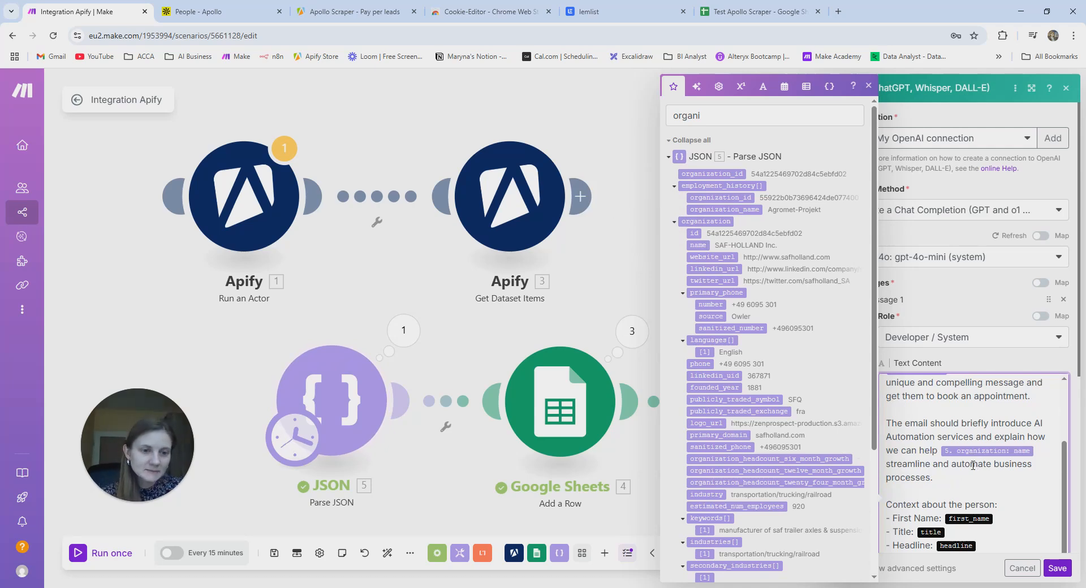
scroll(973, 466, "down", 1)
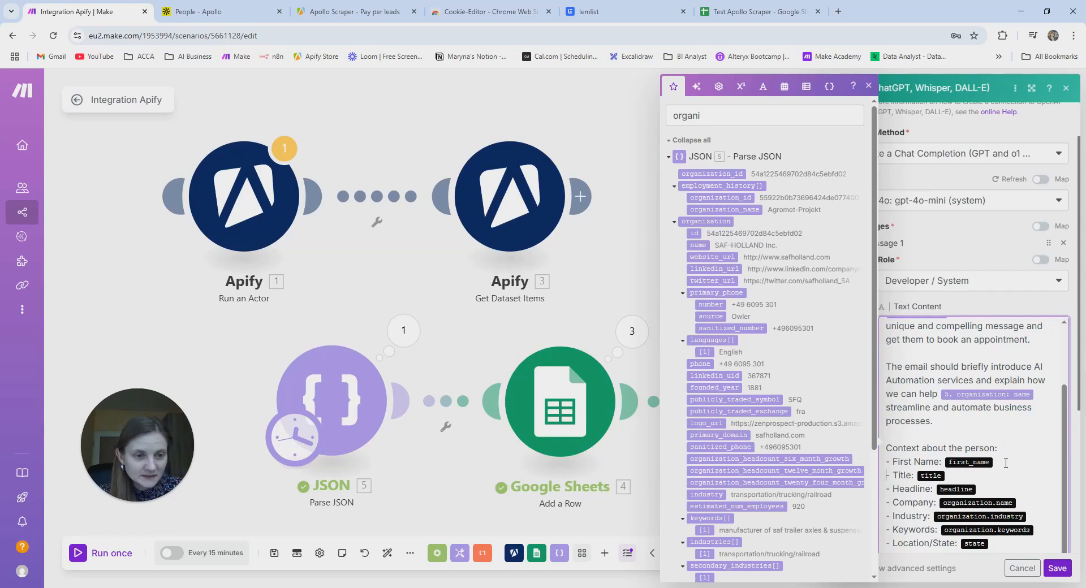
- Replace the First Name placeholder with the JSON first_name field, keeping the line break before Title
key("Delete")
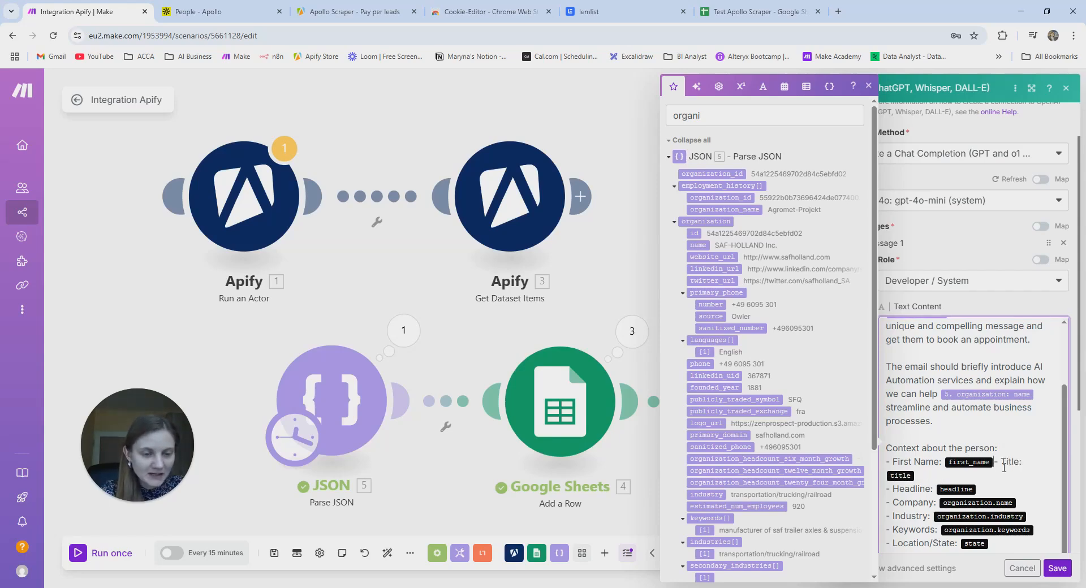
key("Return")
key("Left")
key("BackSpace")
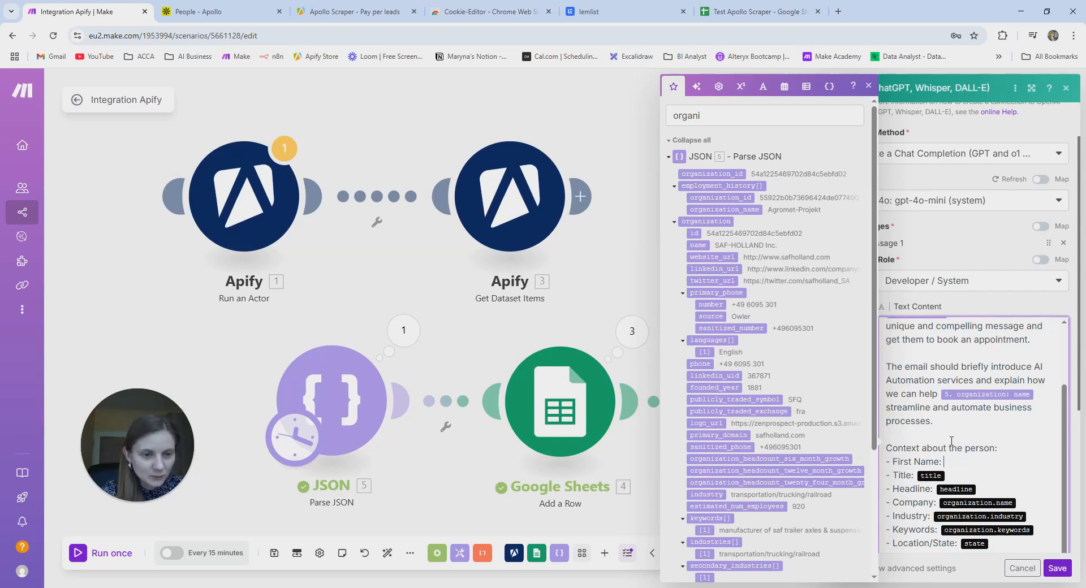
key("ctrl+Home")
key("BackSpace")
key("BackSpace")
key("BackSpace")
key("BackSpace")
key("BackSpace")
key("BackSpace")
type("fir")
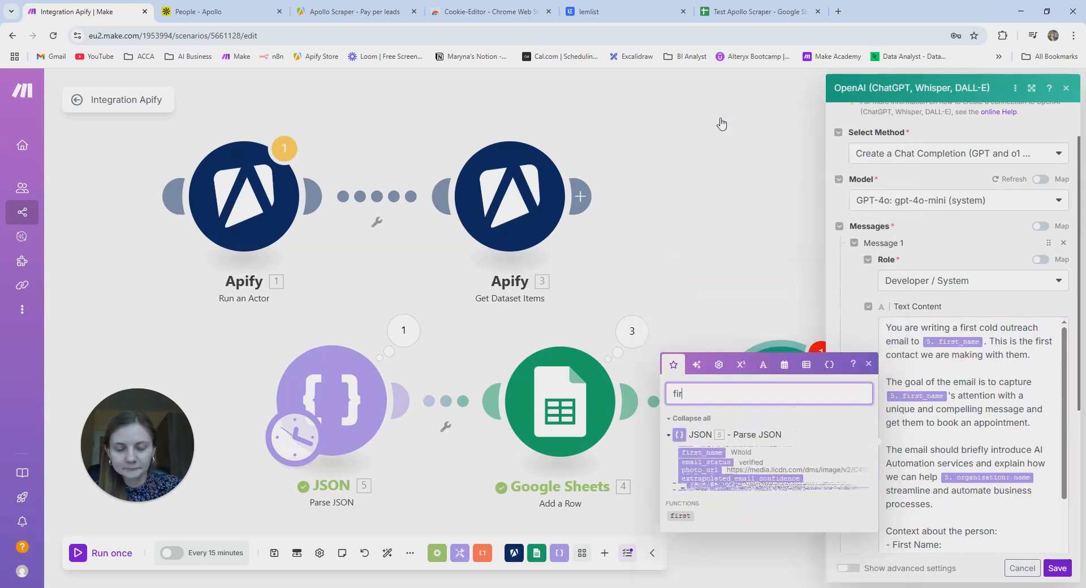
type("st")
left_click_drag(712, 471, 958, 545)
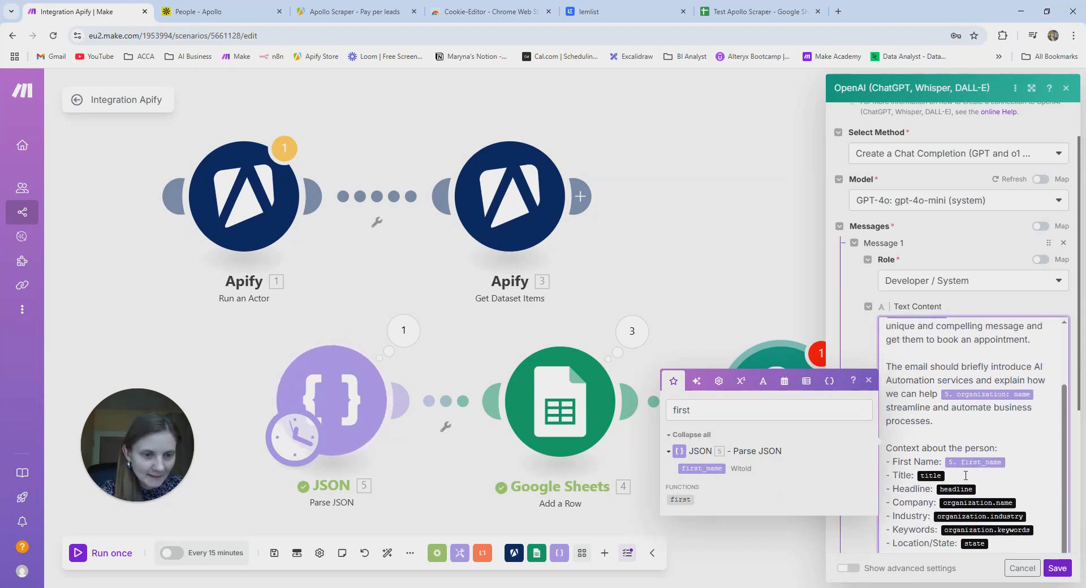
- Map the JSON title field after Title and delete the Headline line
left_click(966, 476)
key("Delete")
key("Return")
left_click(957, 478)
key("BackSpace")
left_click(772, 411)
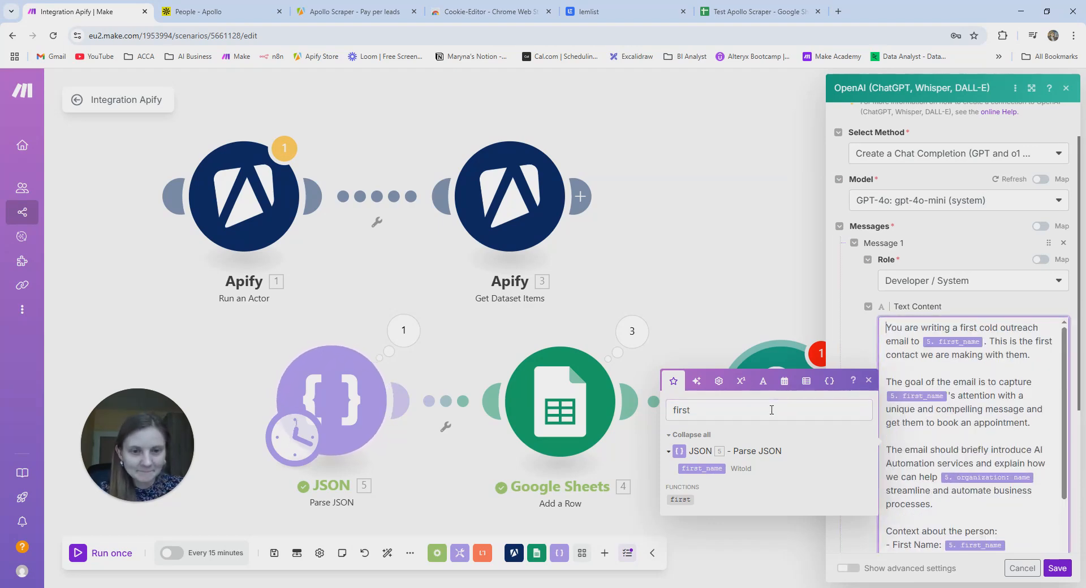
type("first")
key("BackSpace")
key("BackSpace")
key("BackSpace")
key("BackSpace")
key("BackSpace")
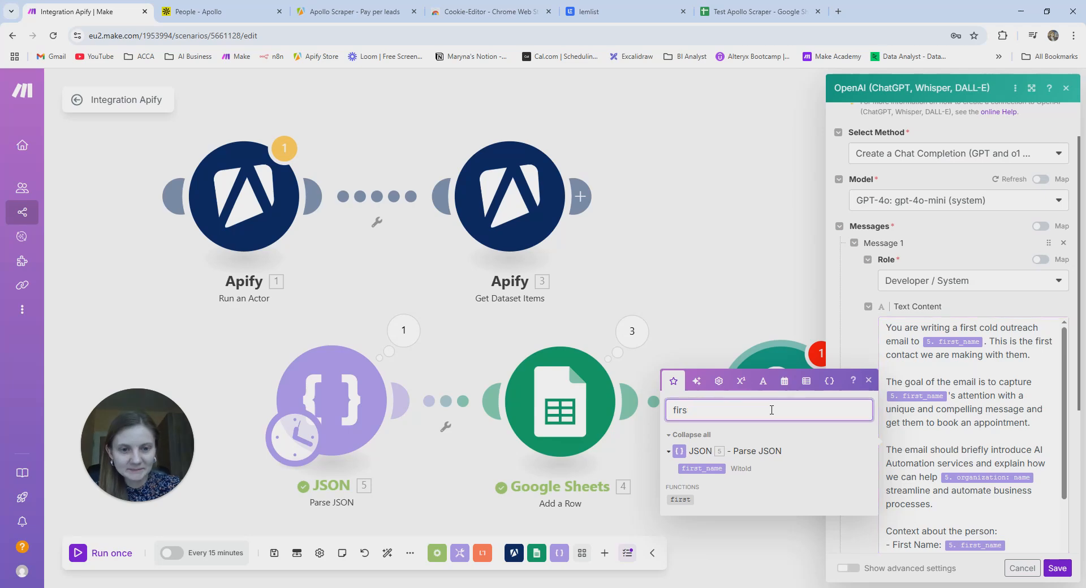
type("tile")
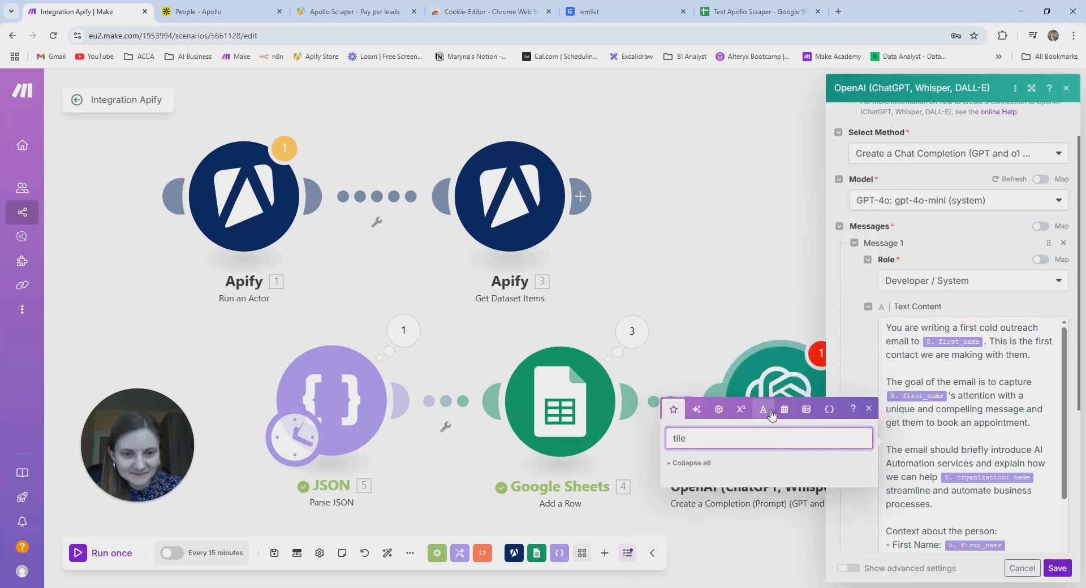
key("BackSpace")
key("BackSpace")
key("BackSpace")
type("itle")
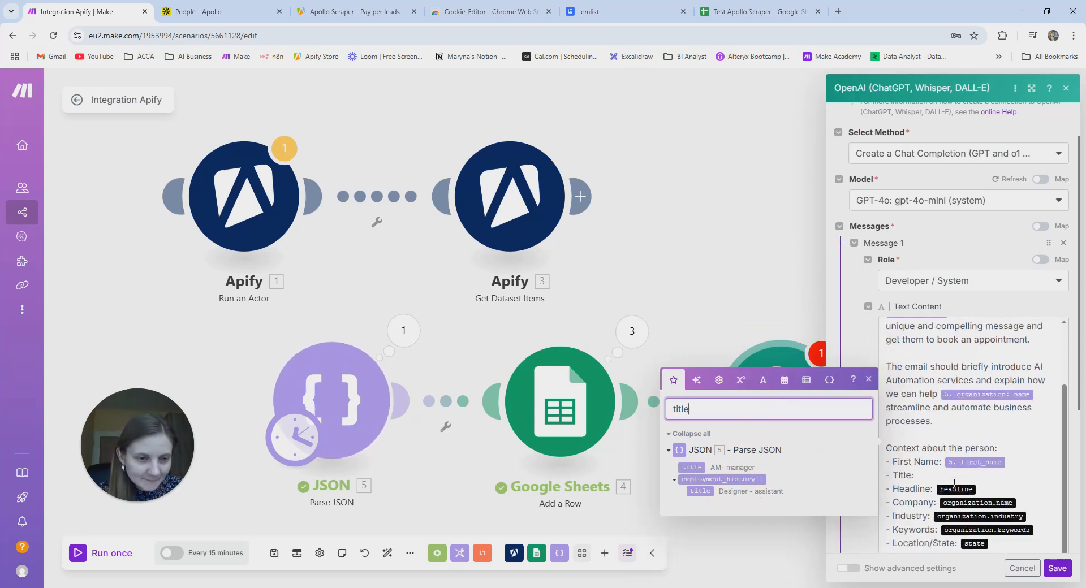
left_click_drag(694, 468, 962, 479)
key("BackSpace")
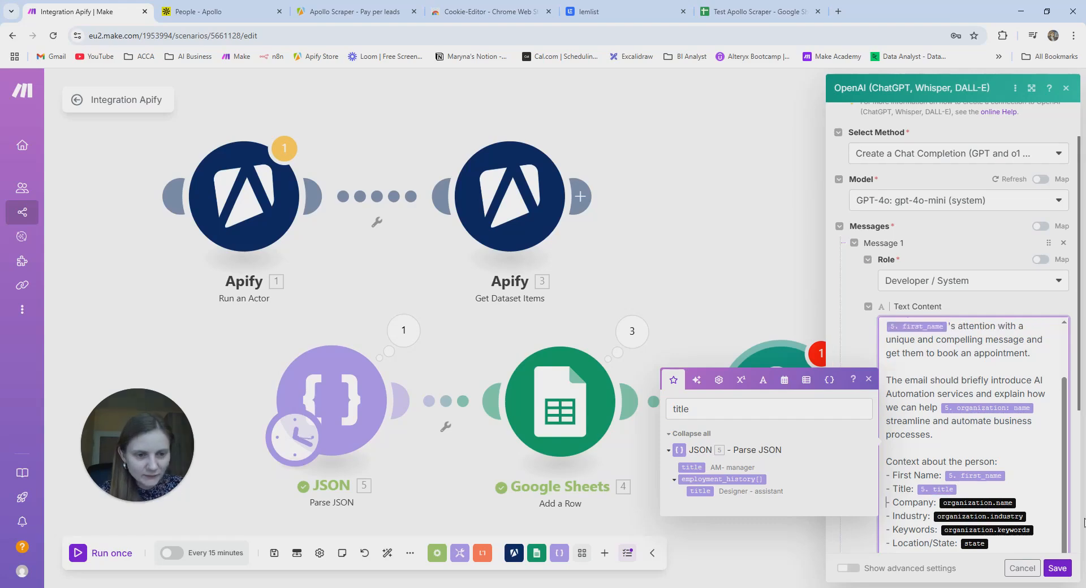
- Delete the old Company placeholder and search the mapping panel for 'organiza'
left_click(1038, 508)
key("BackSpace")
left_click(702, 410)
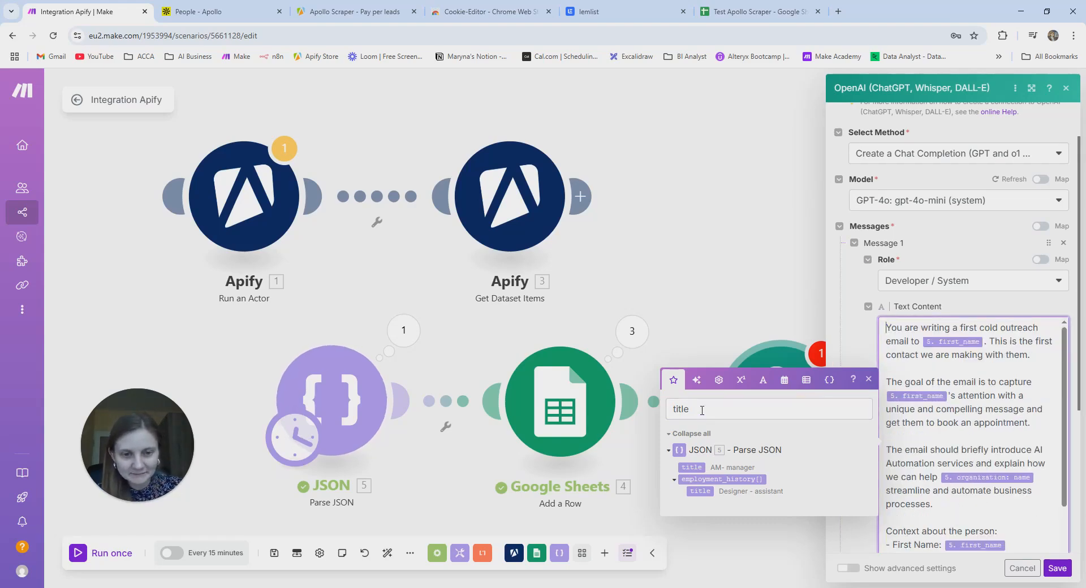
key("BackSpace")
key("BackSpace")
key("BackSpace")
type("organiza")
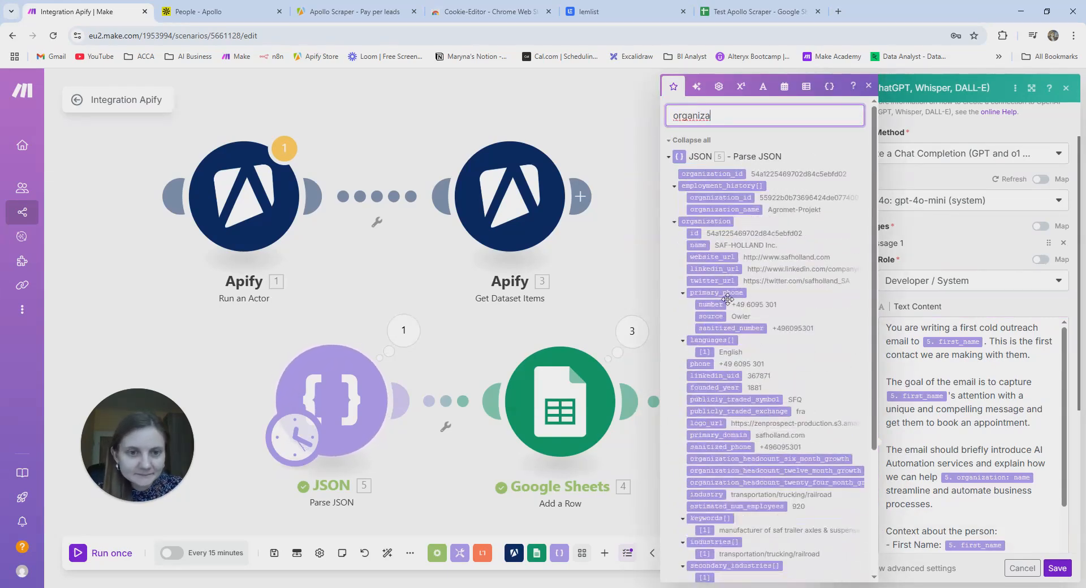
- Map the organization name after Company in the prompt
left_click(699, 246)
scroll(910, 409, "down", 1)
scroll(910, 409, "down", 3)
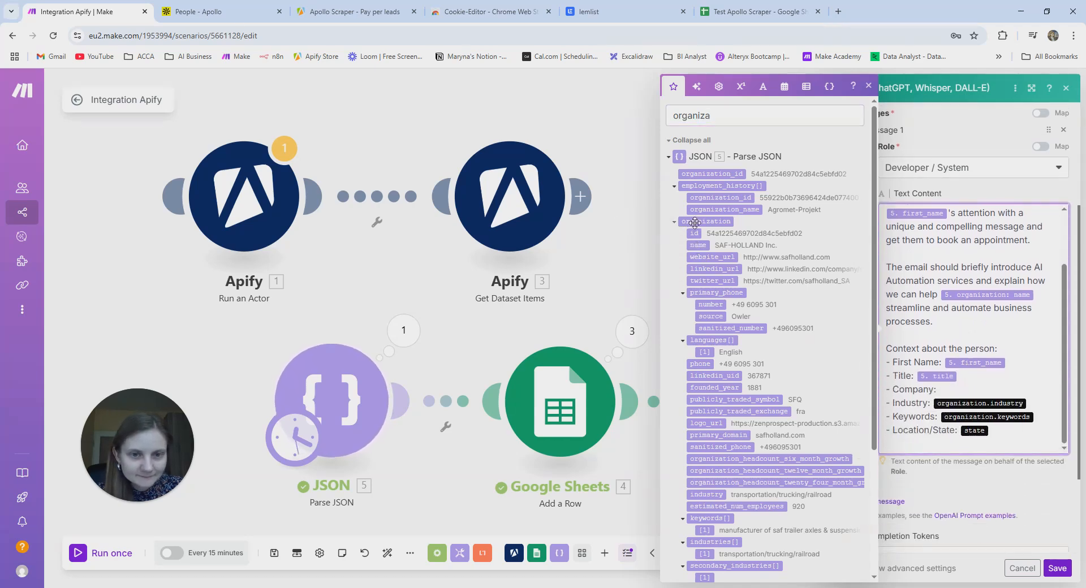
left_click_drag(698, 245, 943, 390)
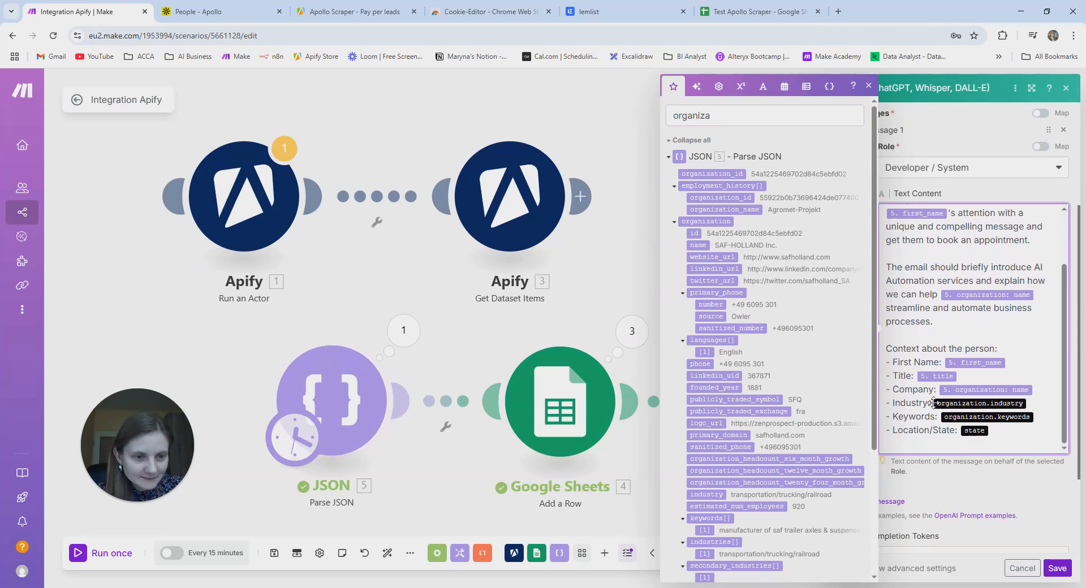
- Replace the Industry placeholder with the organization industry field
left_click(934, 403)
key("Delete")
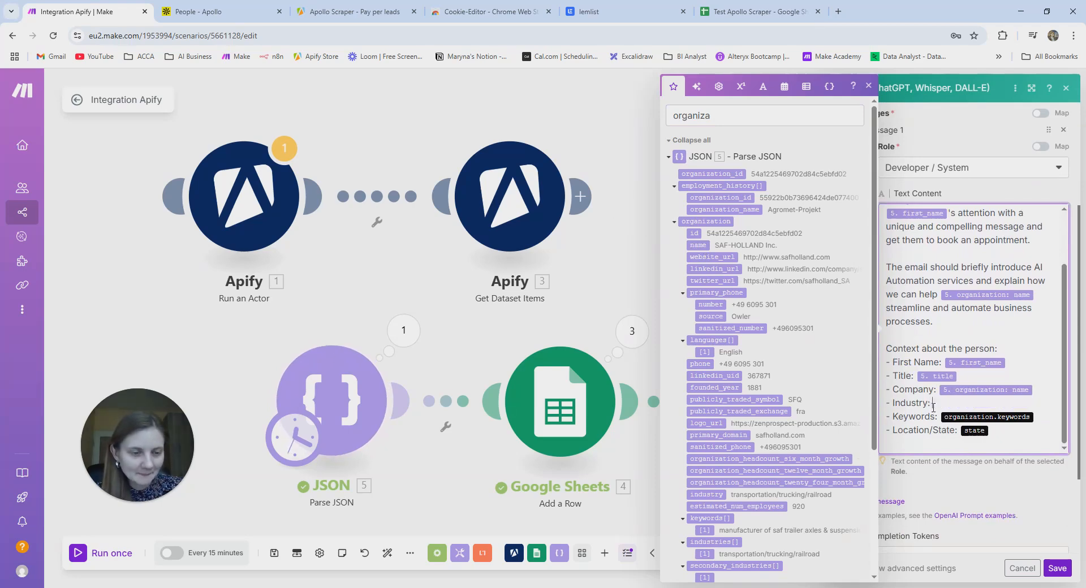
left_click(792, 115)
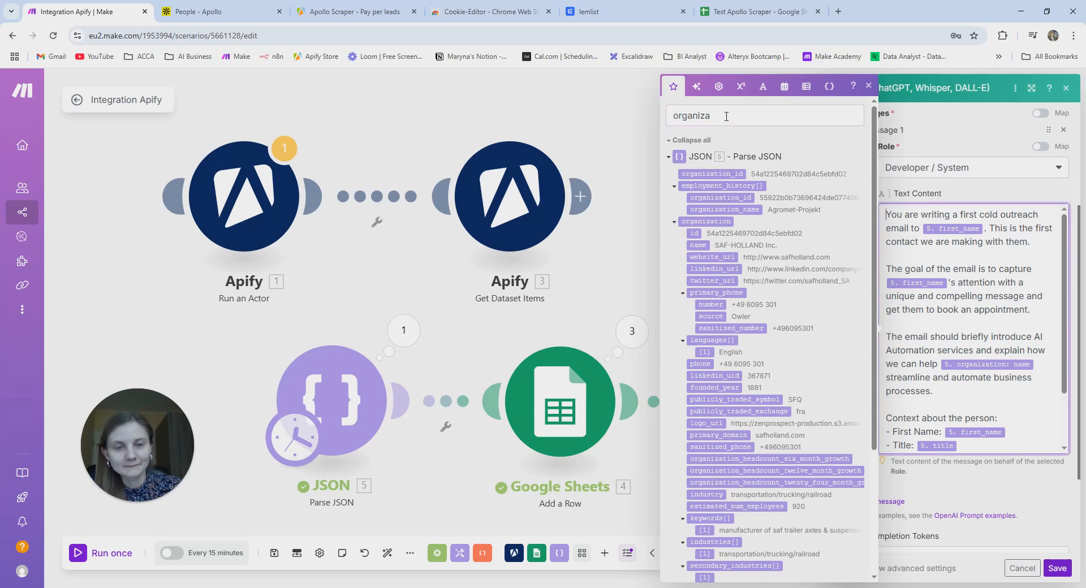
key("BackSpace")
key("BackSpace")
key("BackSpace")
key("BackSpace")
key("BackSpace")
key("BackSpace")
type("ind")
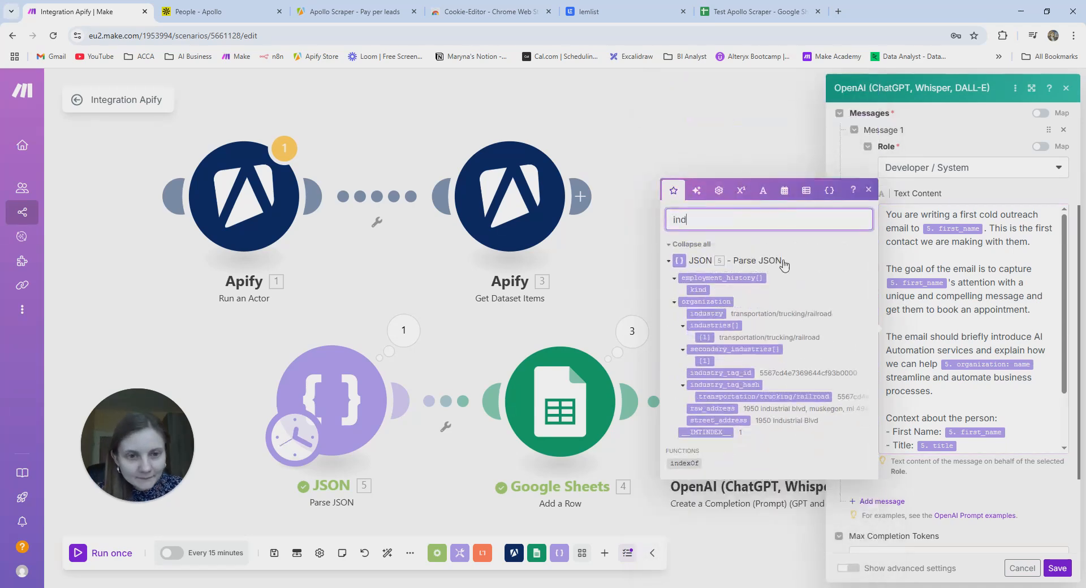
scroll(956, 450, "down", 1)
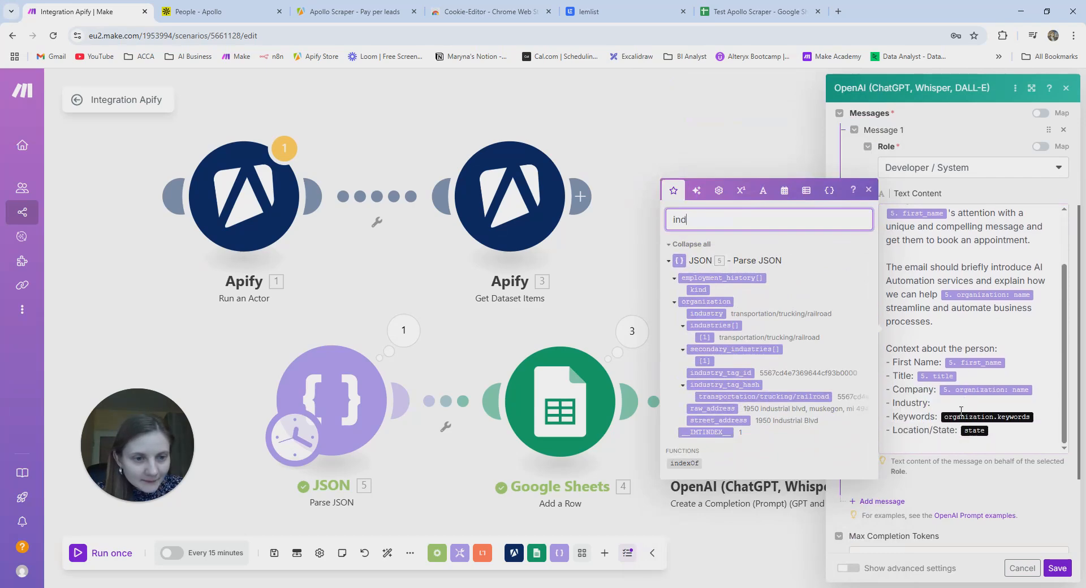
left_click(947, 406)
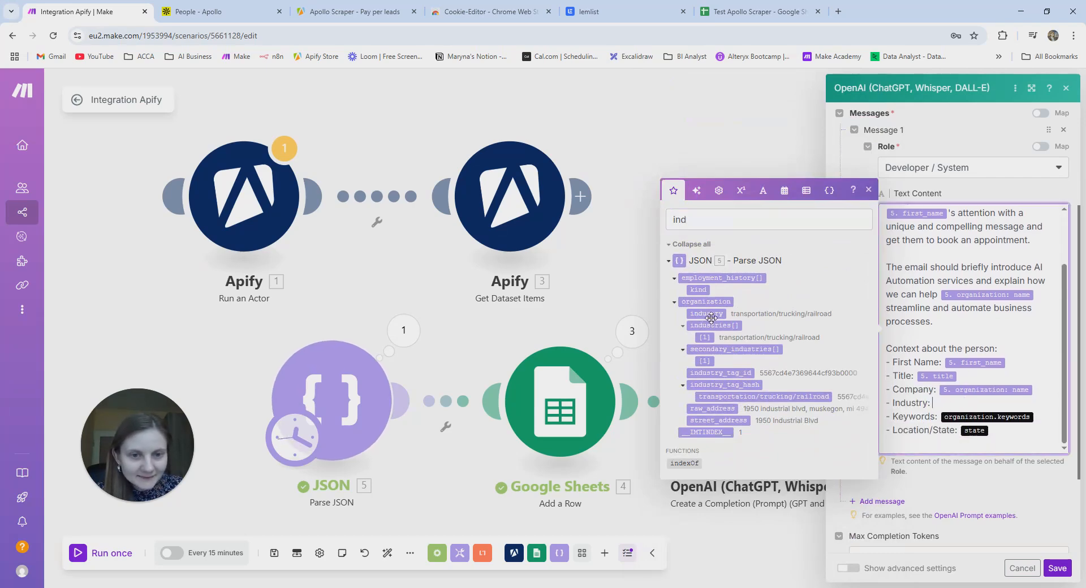
left_click_drag(707, 314, 965, 420)
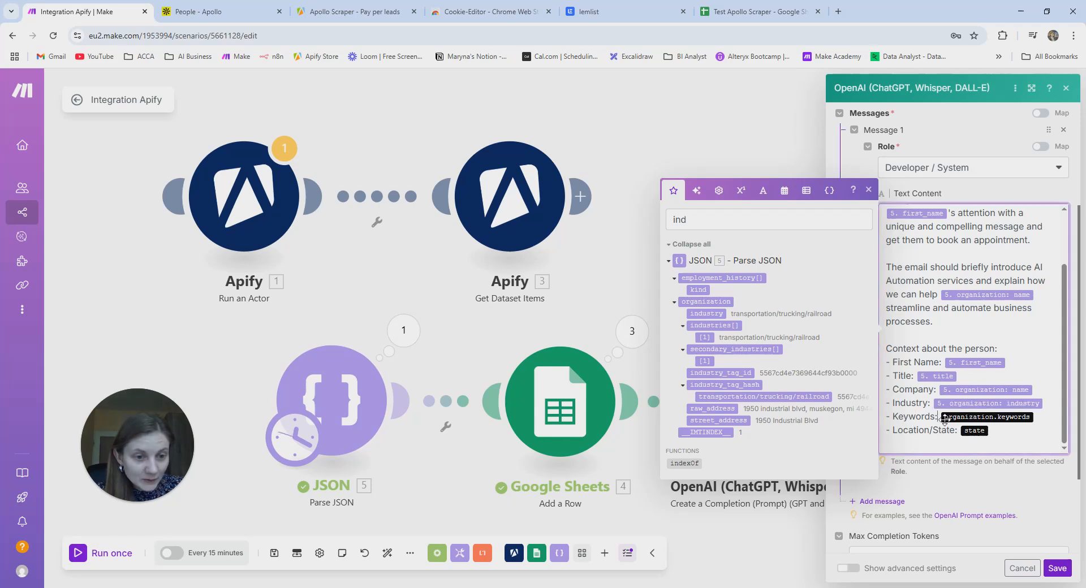
- Replace the Keywords placeholder with the organization keywords field
left_click(945, 420)
key("BackSpace")
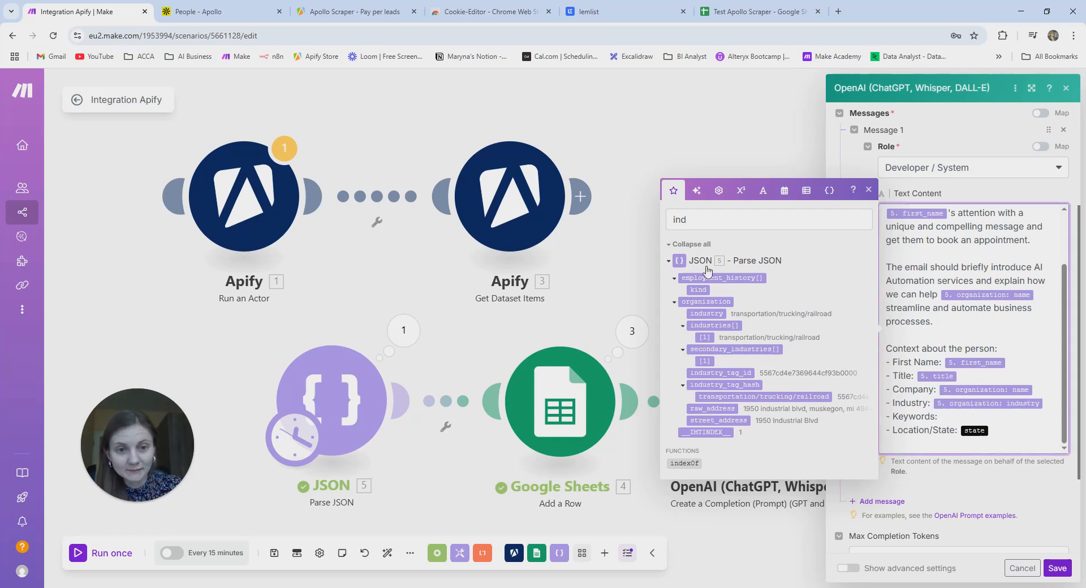
left_click(699, 223)
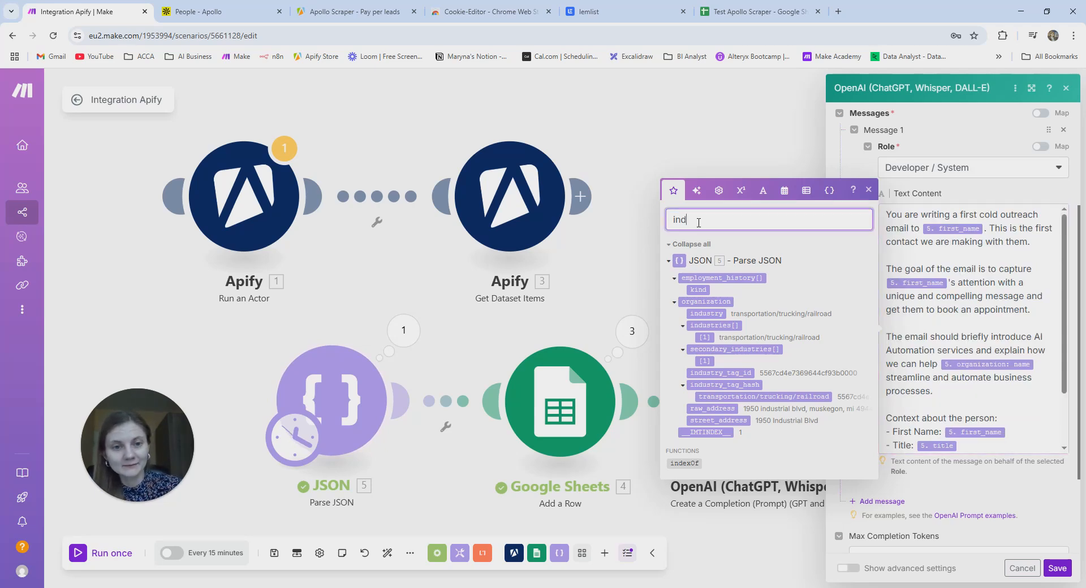
key("BackSpace")
key("BackSpace")
key("BackSpace")
type("keywo")
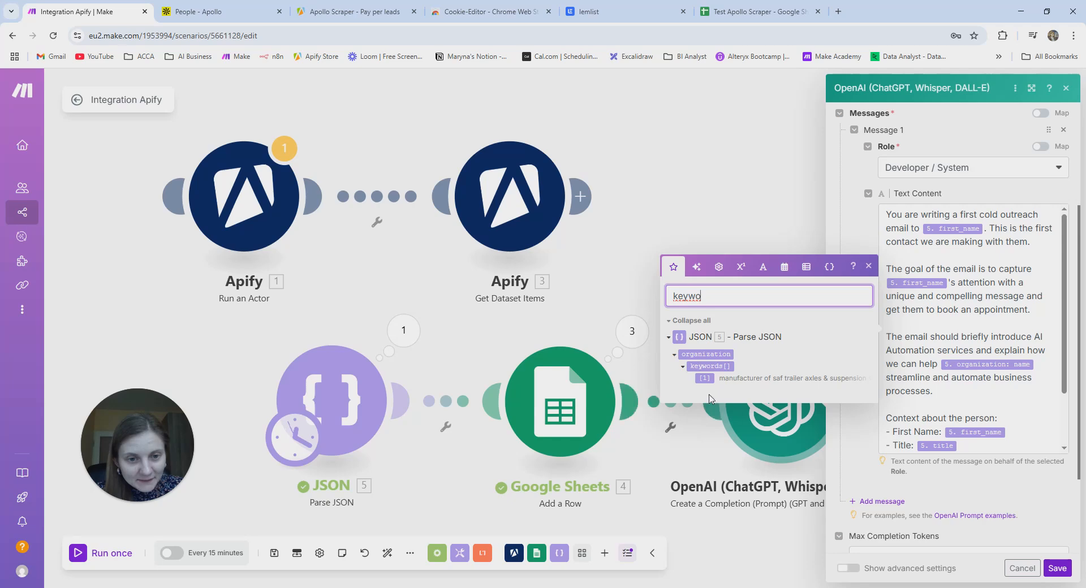
scroll(956, 380, "down", 3)
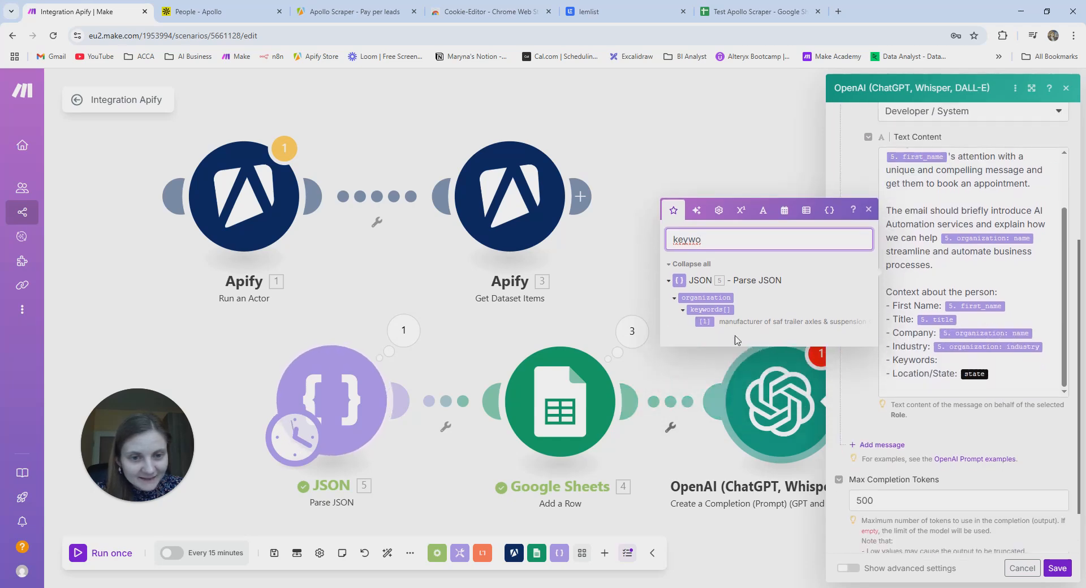
left_click_drag(704, 311, 943, 404)
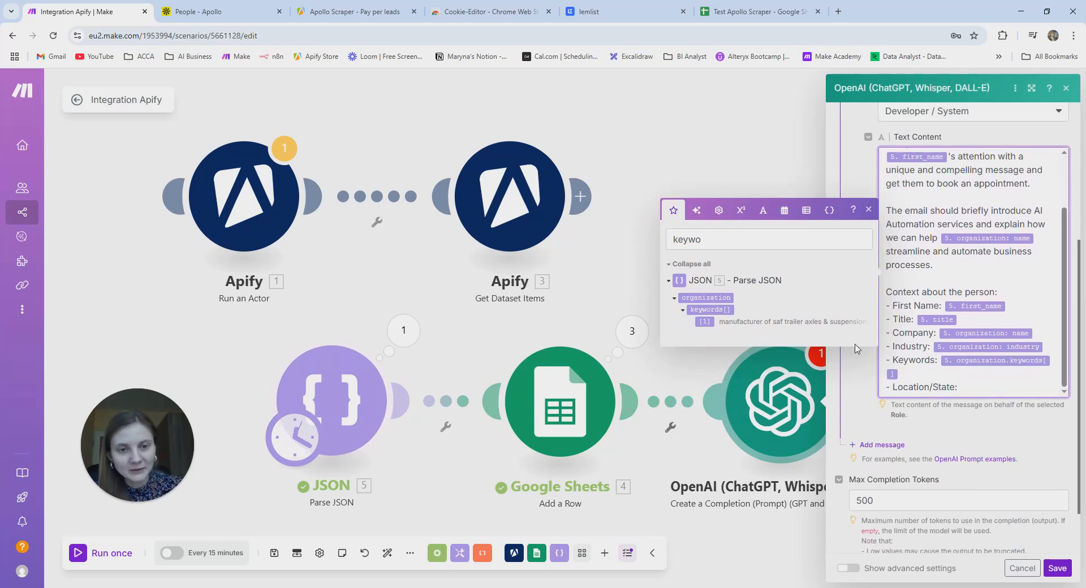
- Trim the Location label to 'Location:' and map the lead's state field after it
left_click_drag(960, 387, 931, 387)
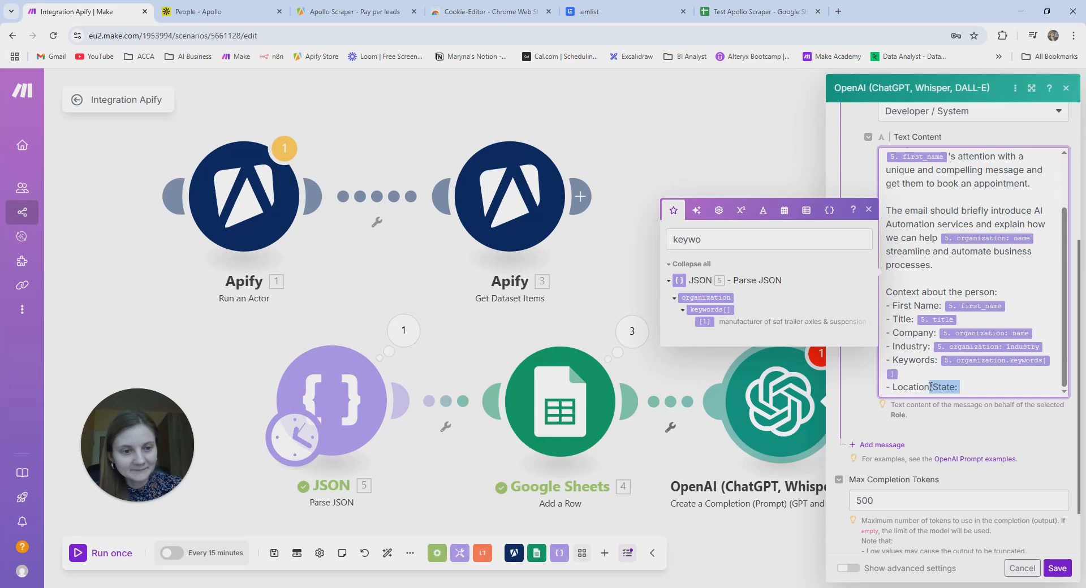
type(":")
left_click(730, 243)
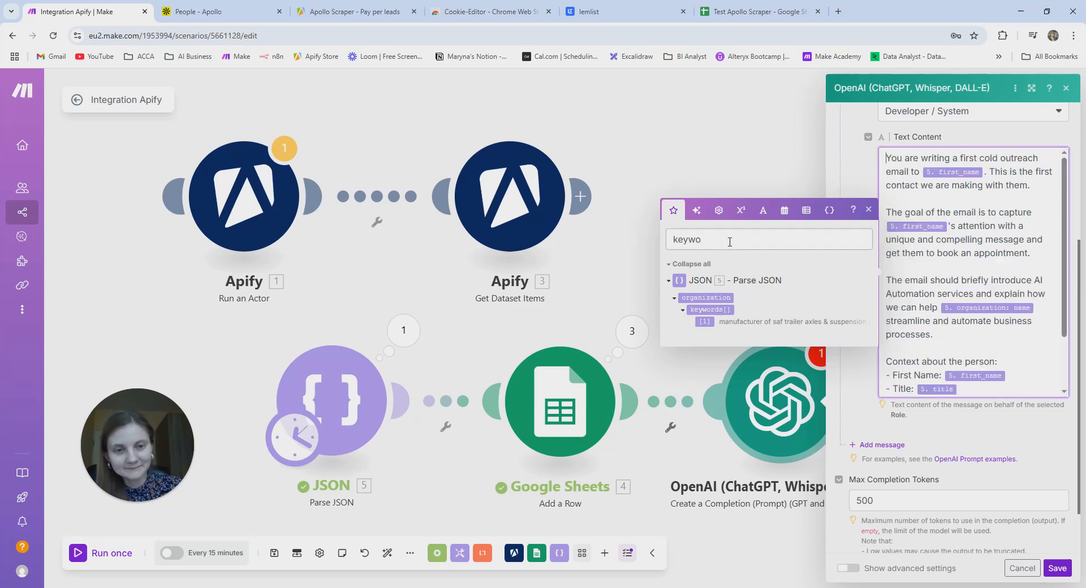
key("BackSpace")
key("BackSpace")
key("BackSpace")
key("BackSpace")
key("BackSpace")
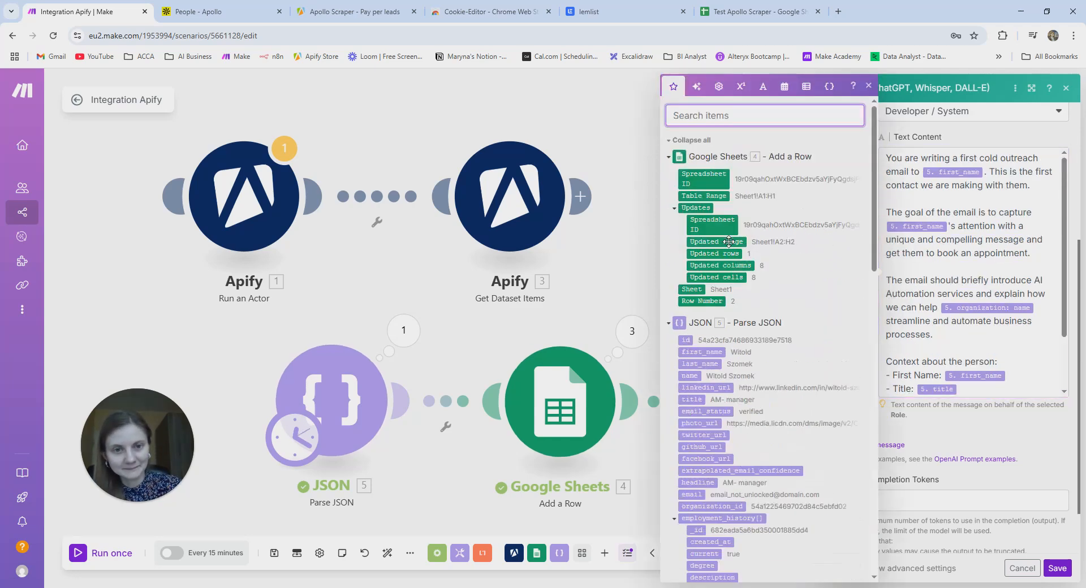
type("locati")
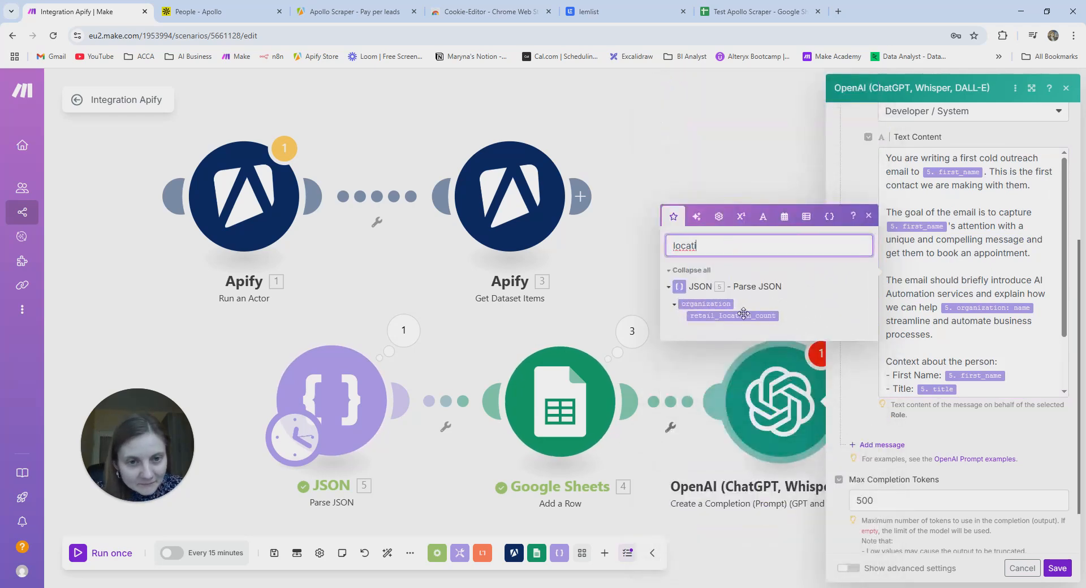
key("BackSpace")
key("BackSpace")
key("BackSpace")
key("BackSpace")
type("state")
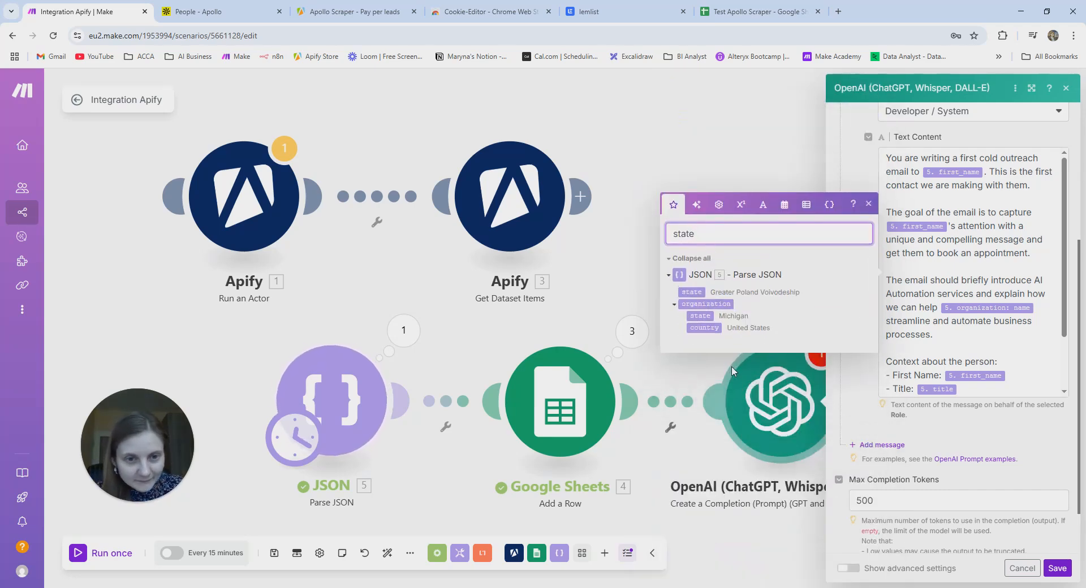
scroll(964, 366, "down", 2)
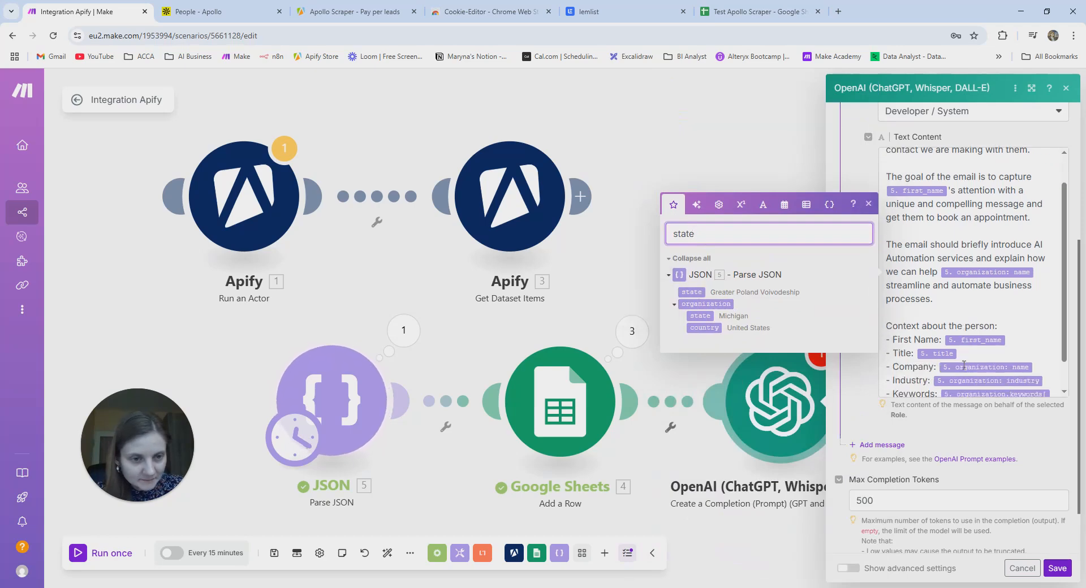
scroll(959, 377, "down", 1)
left_click(951, 333)
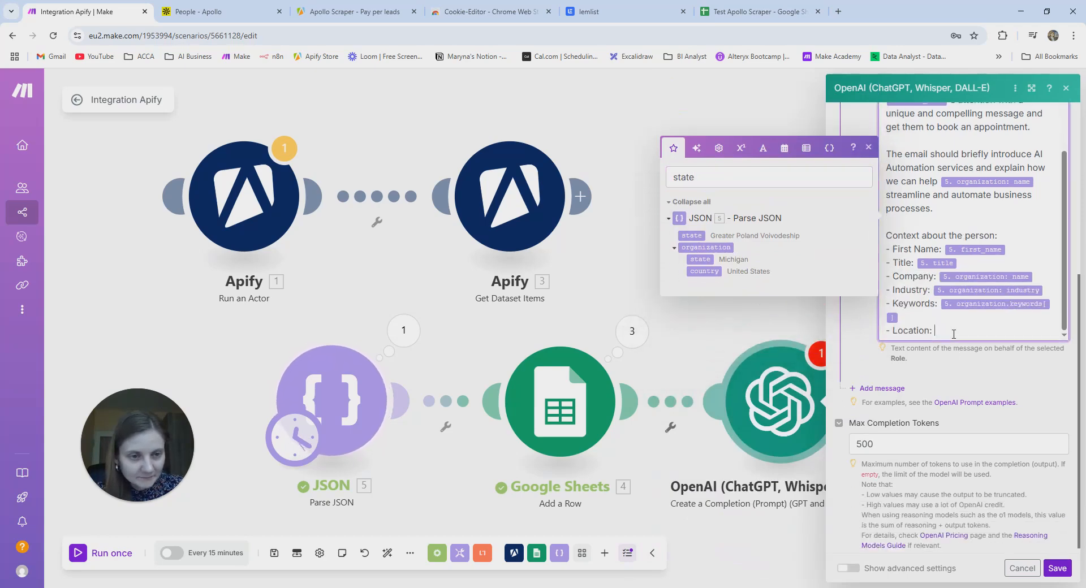
left_click_drag(694, 235, 939, 334)
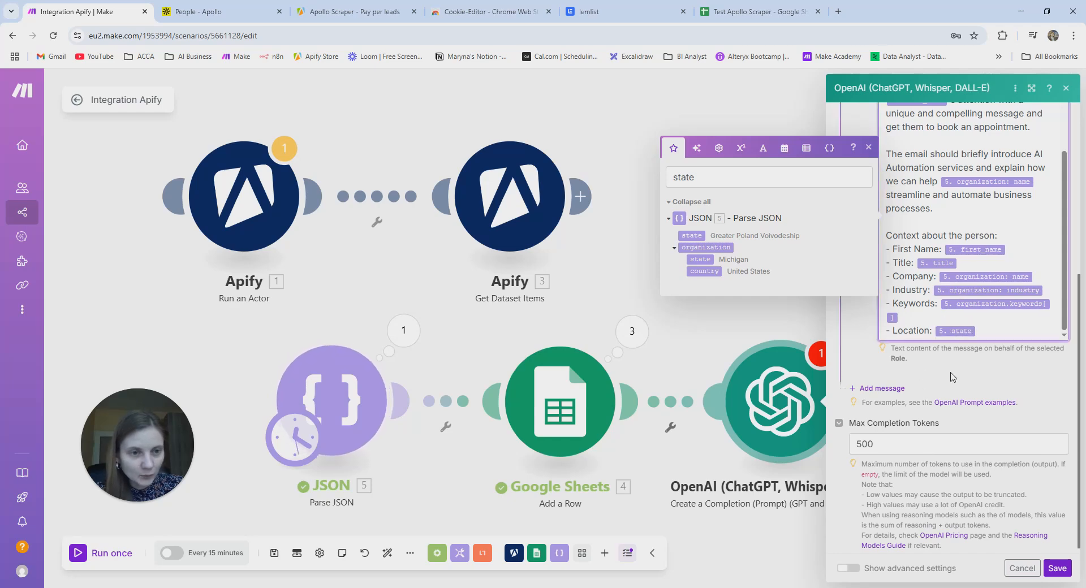
left_click(889, 388)
- Make Message 2 an Assistant message with the pasted email-writing guidelines, then save the module
left_click(920, 426)
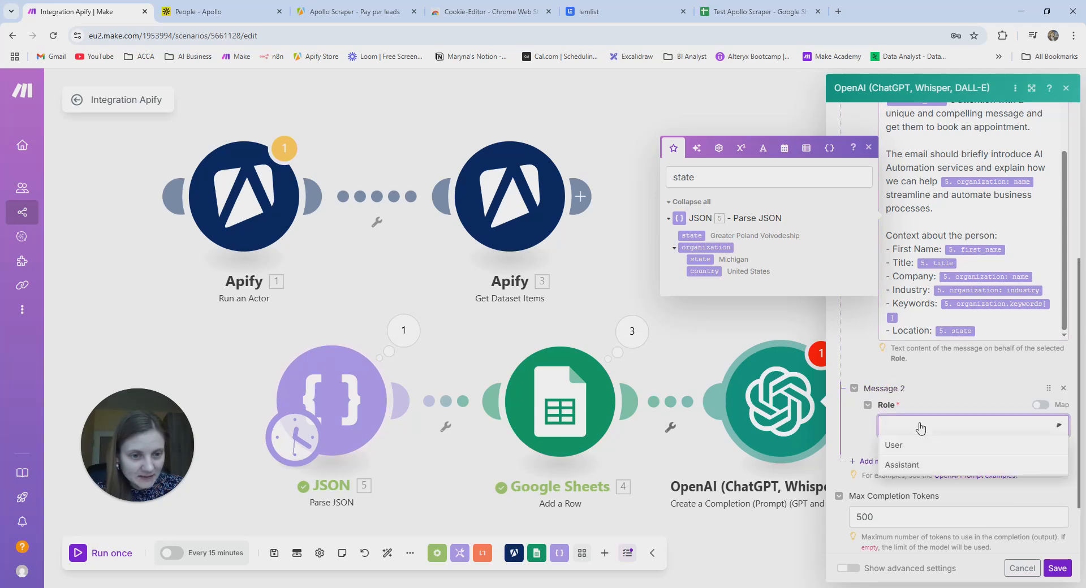
left_click(915, 470)
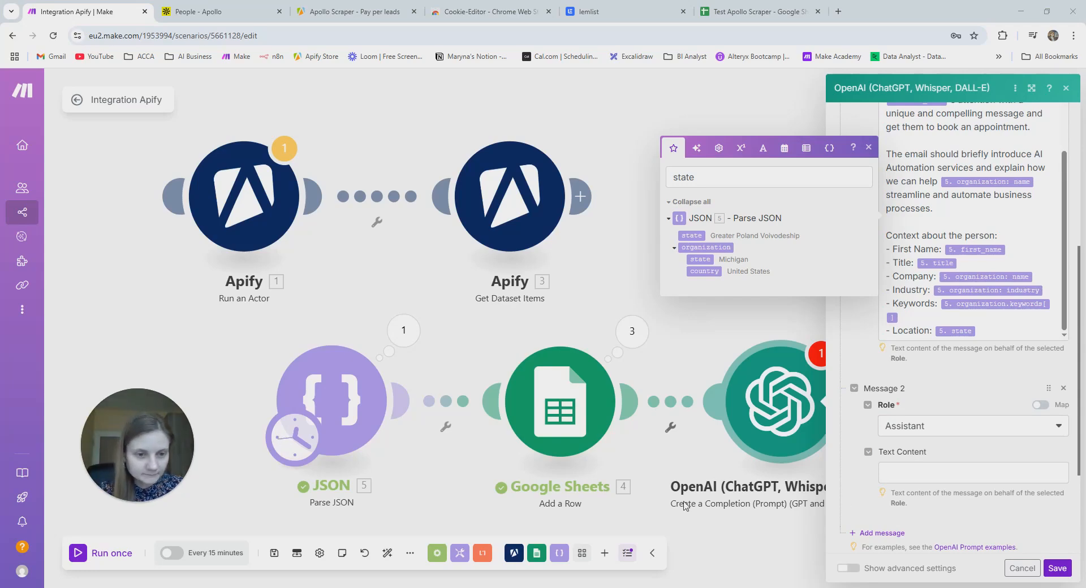
left_click(905, 472)
key("ctrl+v")
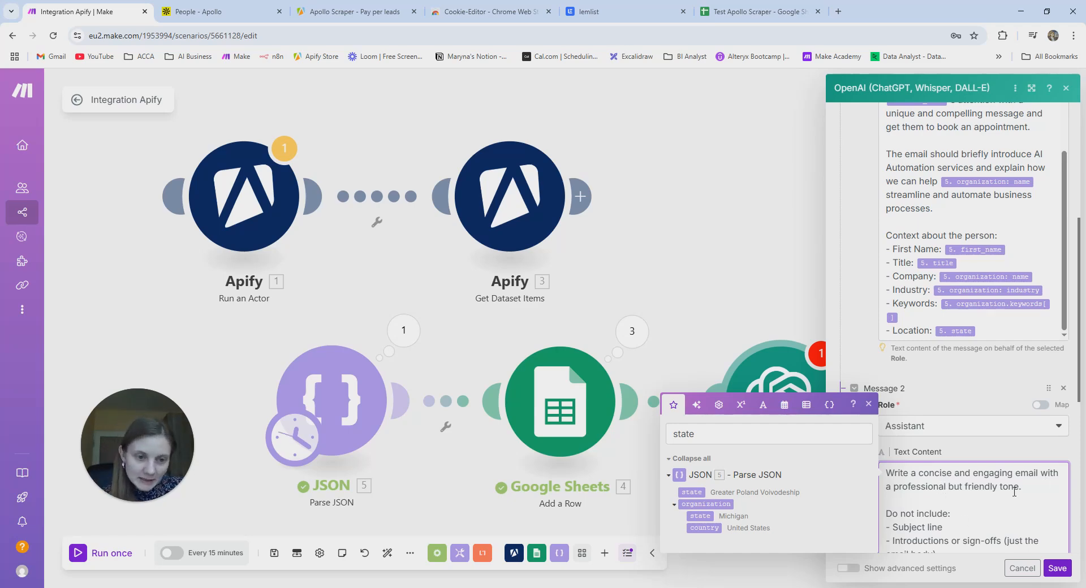
scroll(964, 498, "down", 1)
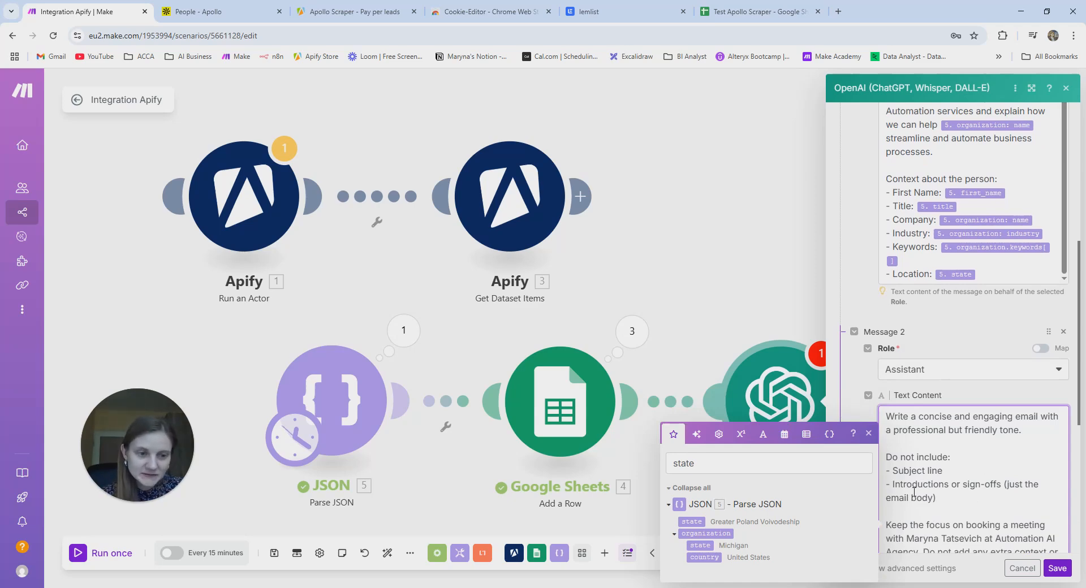
scroll(957, 499, "down", 2)
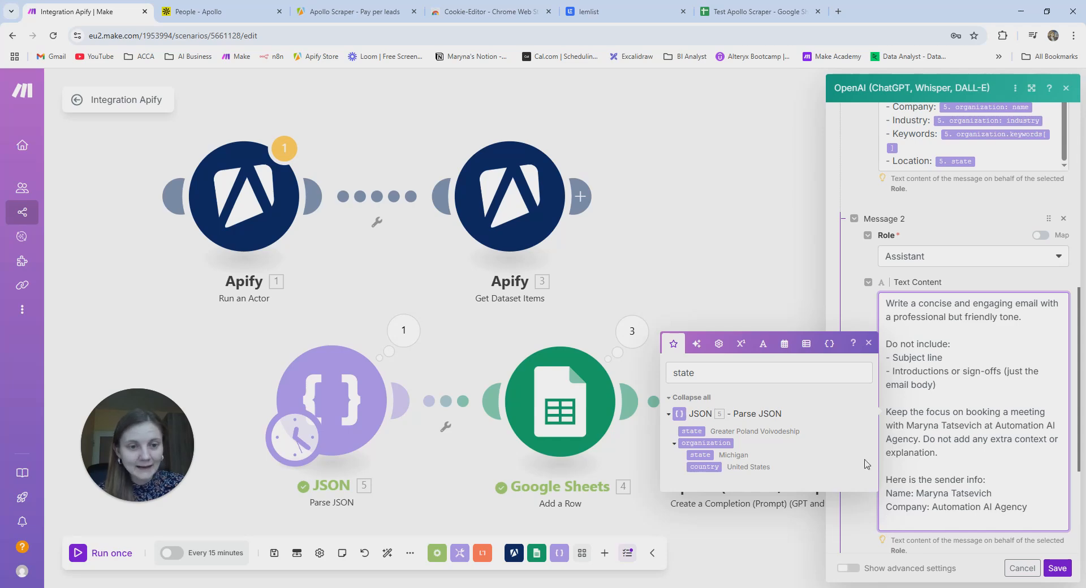
left_click(1051, 570)
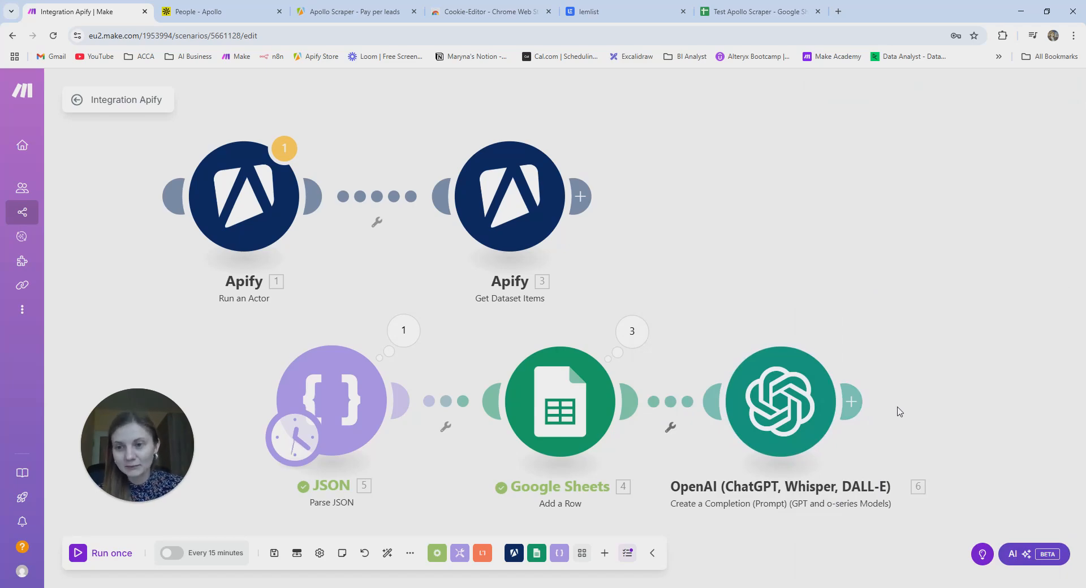
- Clone the OpenAI module, place the copy after the original, and open its settings
left_click(819, 398)
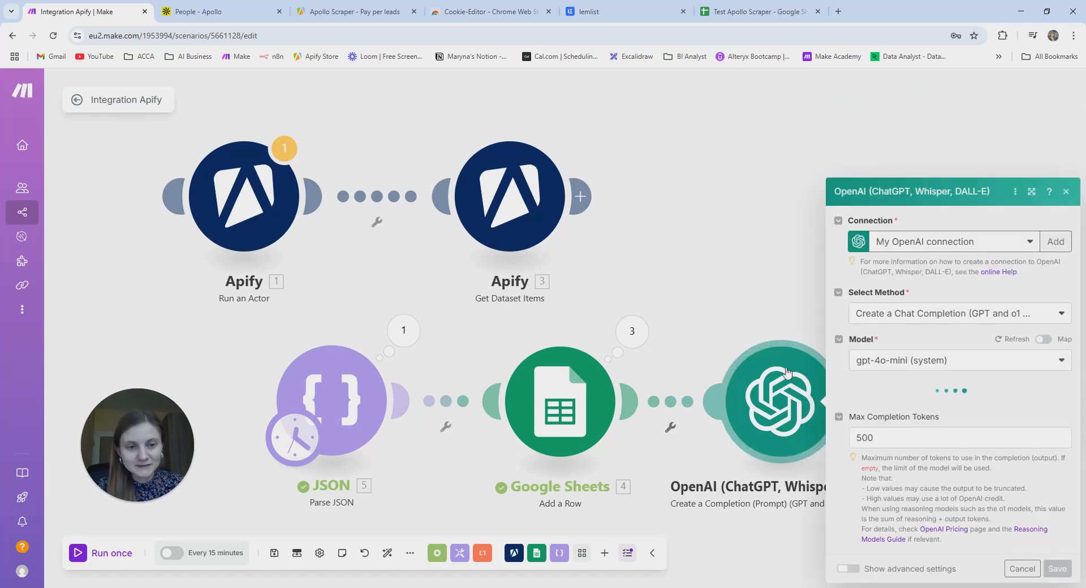
left_click(1066, 192)
right_click(815, 379)
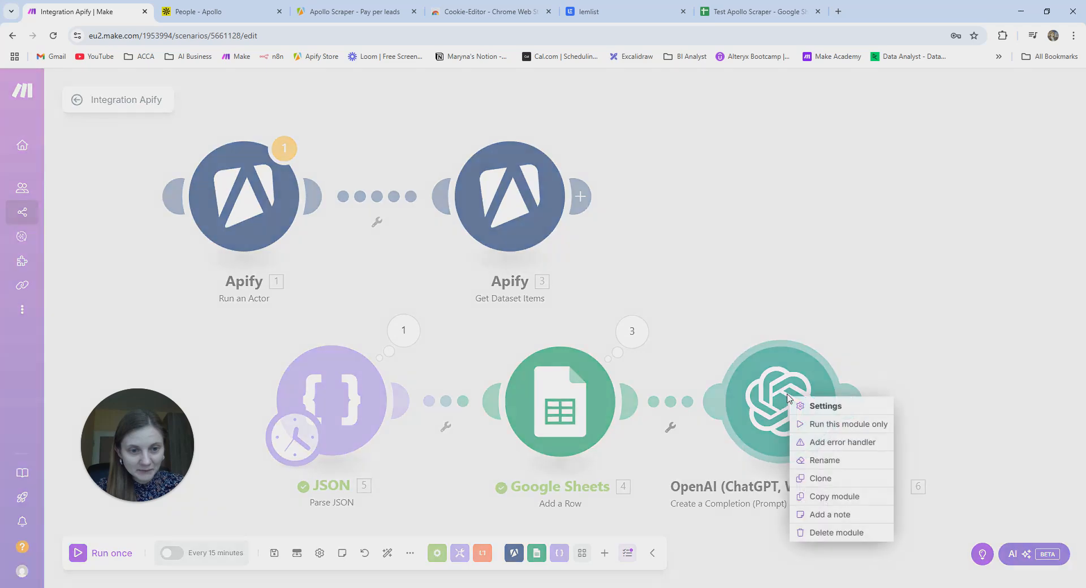
left_click(843, 480)
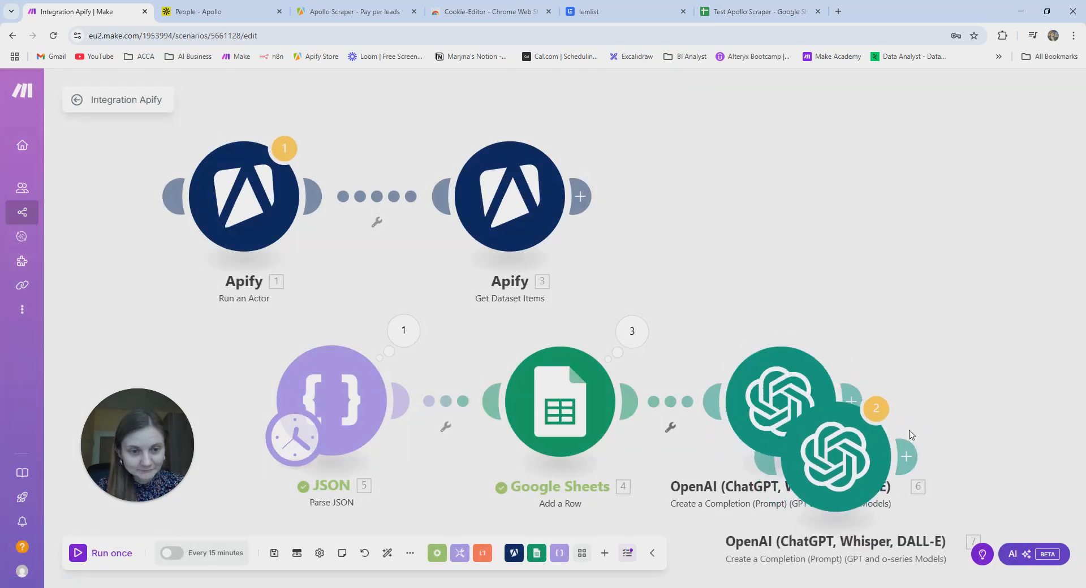
left_click(983, 402)
left_click(983, 402)
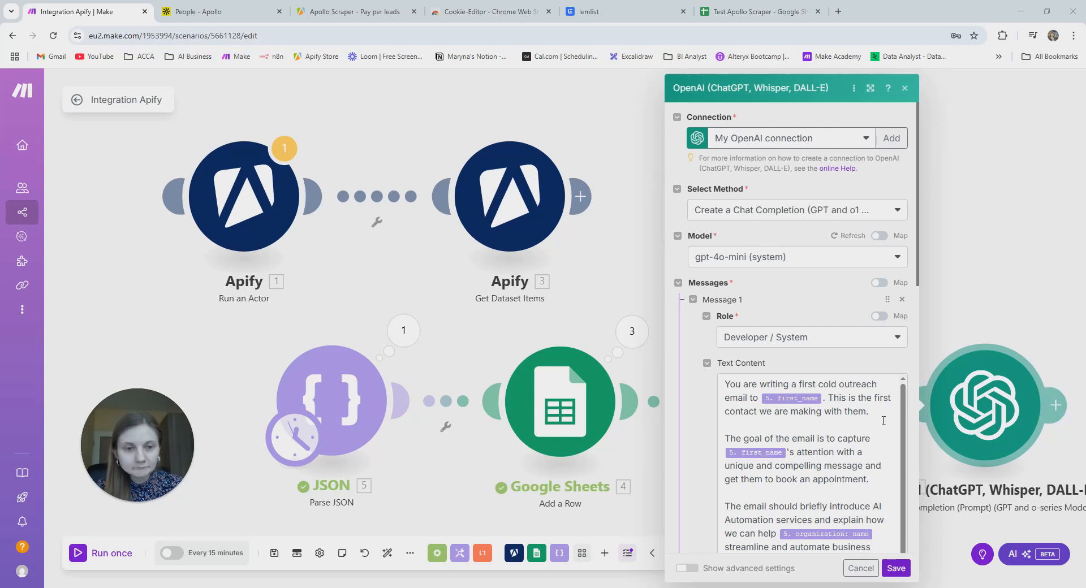
- Select the opening paragraphs of the copied cold-outreach prompt
left_click(816, 434)
scroll(802, 499, "down", 1)
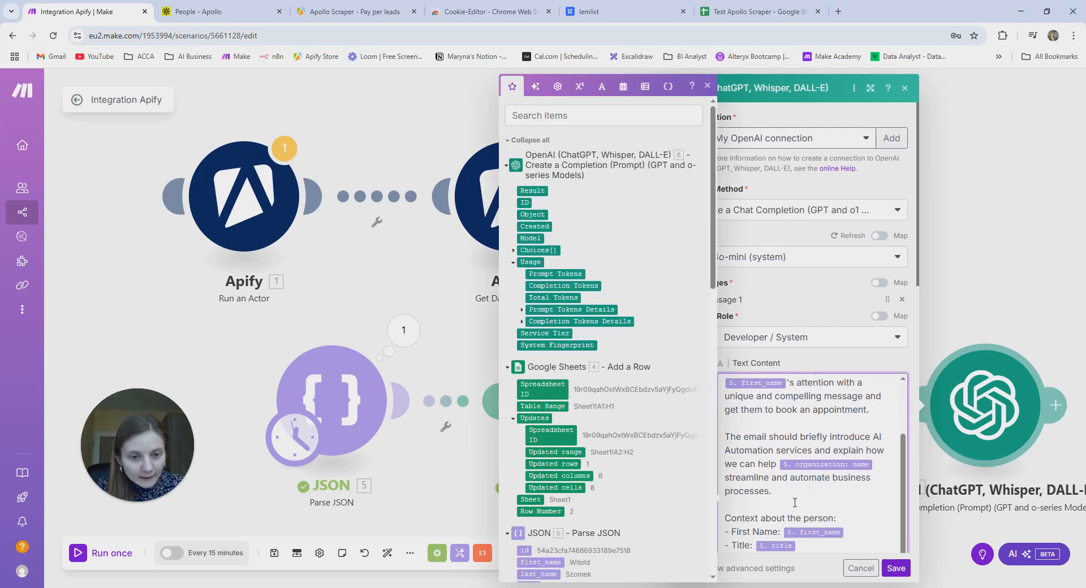
left_click_drag(780, 491, 730, 377)
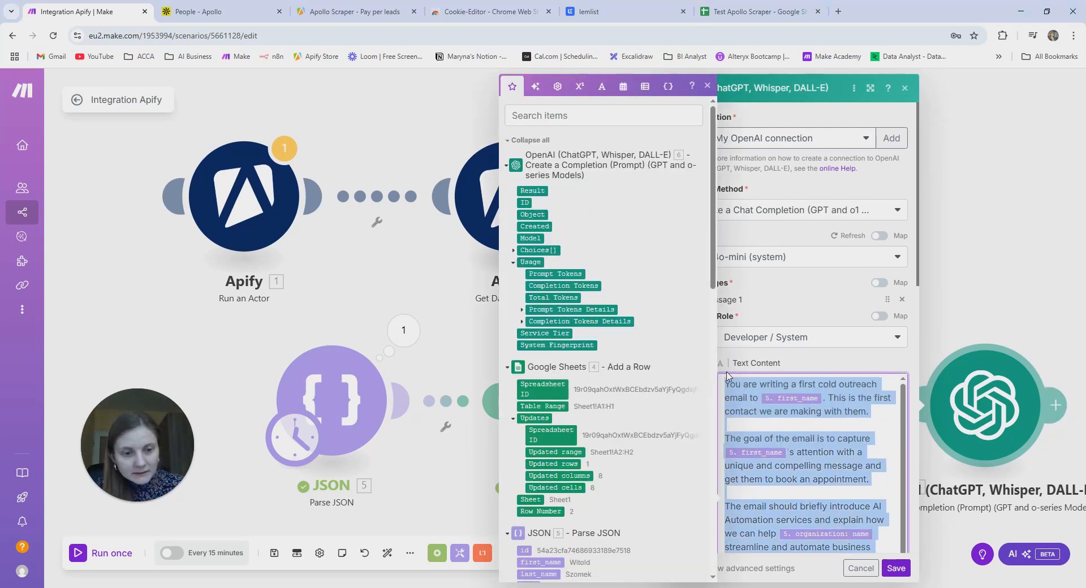
- Replace the selected opening paragraphs with the pasted follow-up email introduction
key("BackSpace")
key("ctrl+v")
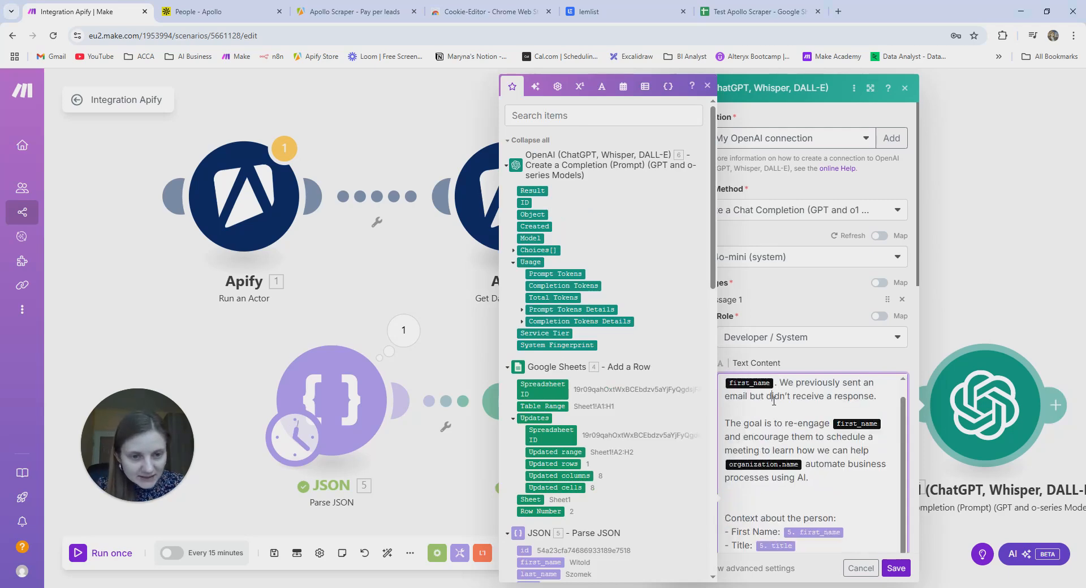
scroll(774, 400, "up", 1)
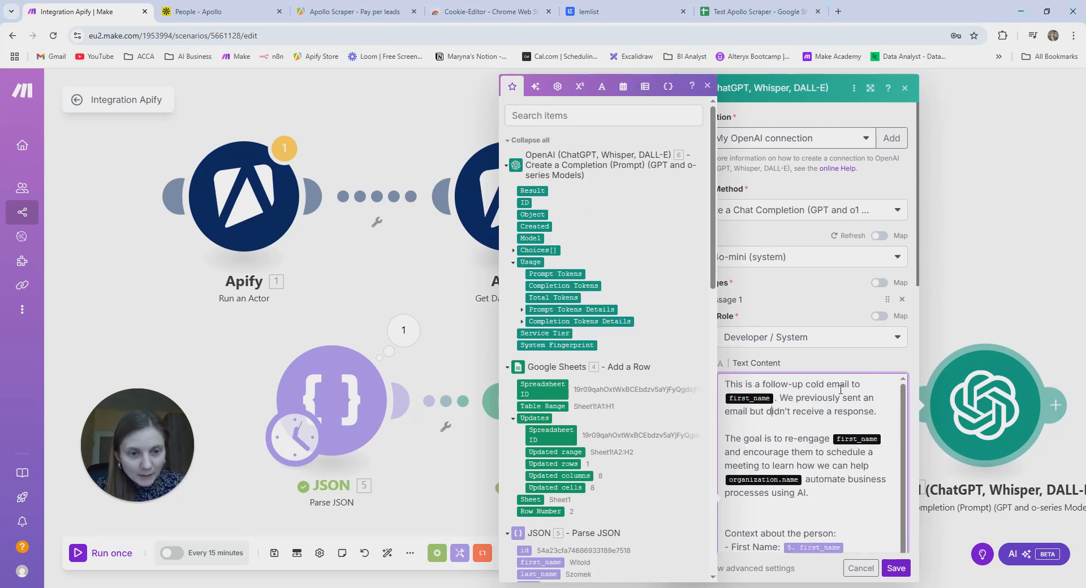
- Replace the broken first_name pills after 'cold email to' and 're-engage' with JSON first_name
left_click(774, 397)
key("BackSpace")
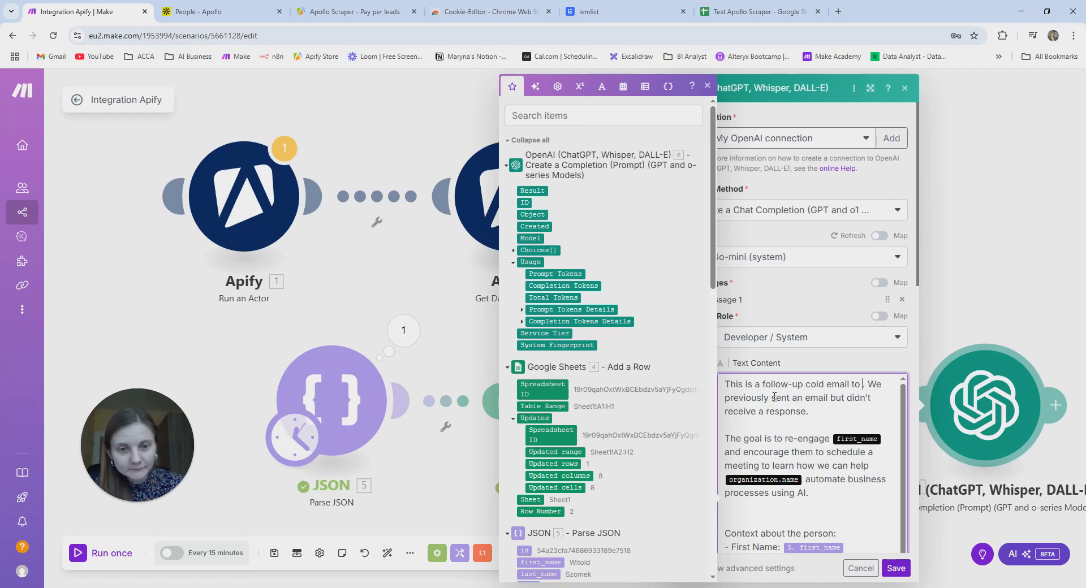
left_click(548, 116)
type("first")
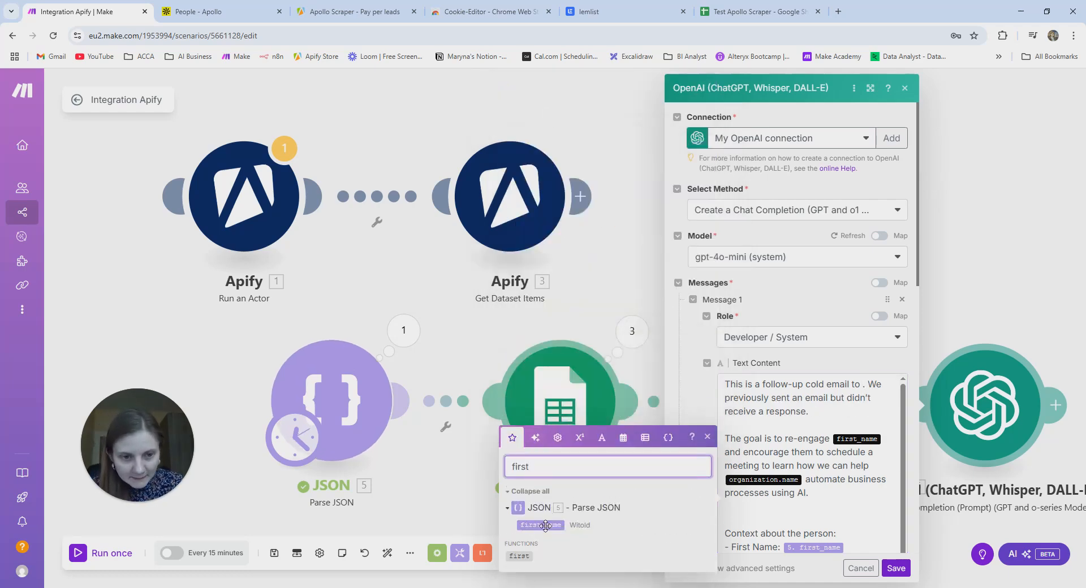
left_click_drag(541, 525, 866, 390)
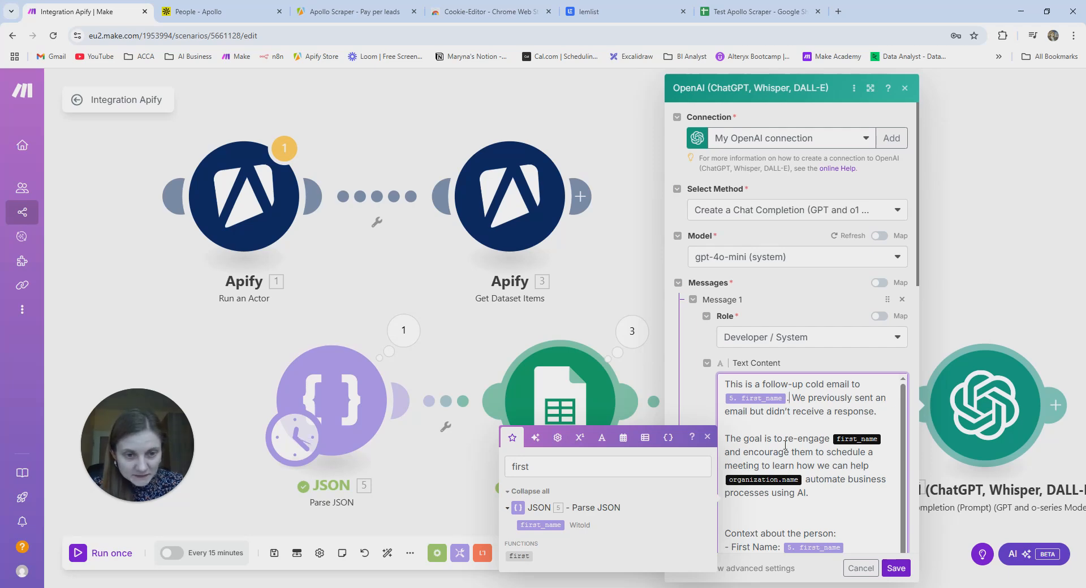
left_click(887, 439)
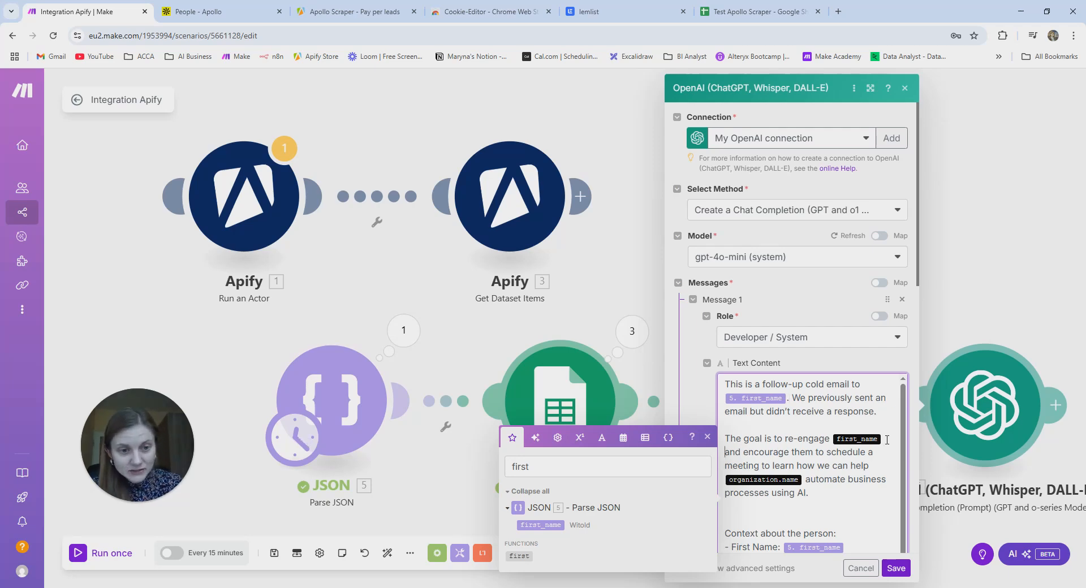
key("BackSpace")
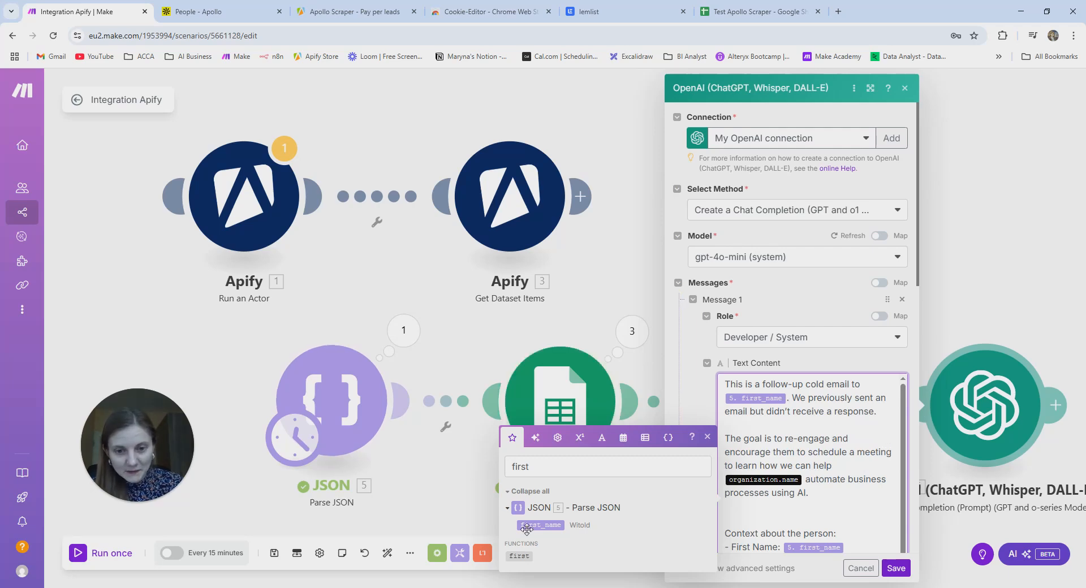
left_click_drag(532, 525, 840, 469)
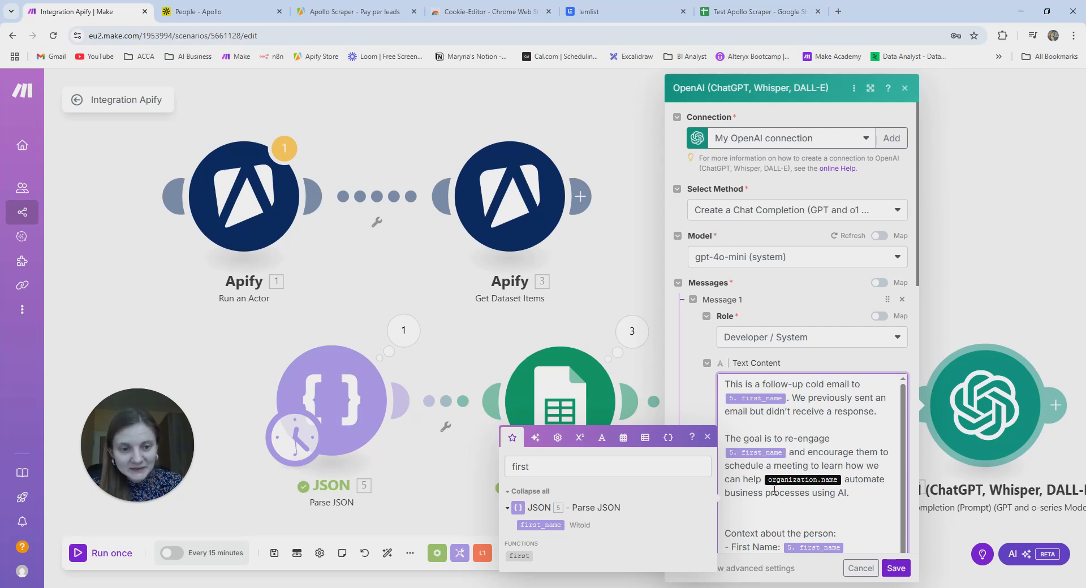
- Replace the broken organization.name placeholder after 'help' with the organization name field
left_click(847, 480)
key("BackSpace")
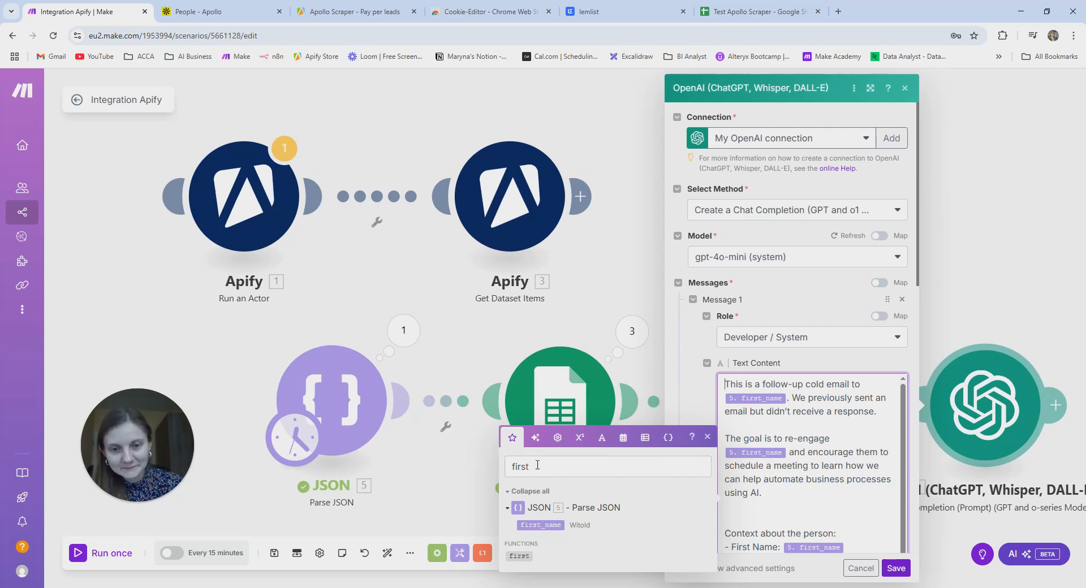
left_click(538, 465)
key("BackSpace")
key("BackSpace")
key("BackSpace")
key("BackSpace")
key("BackSpace")
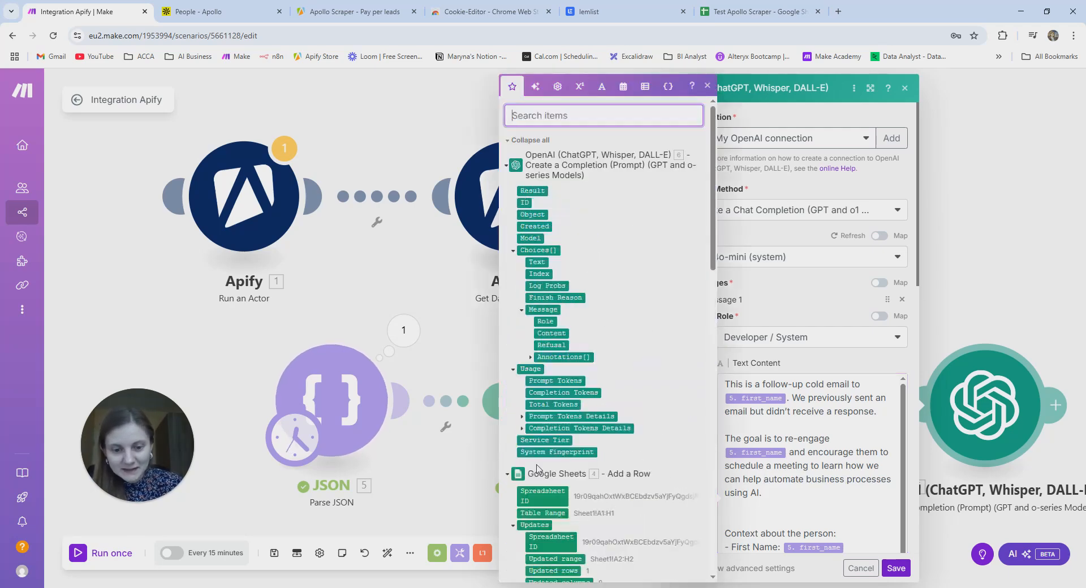
type("organi")
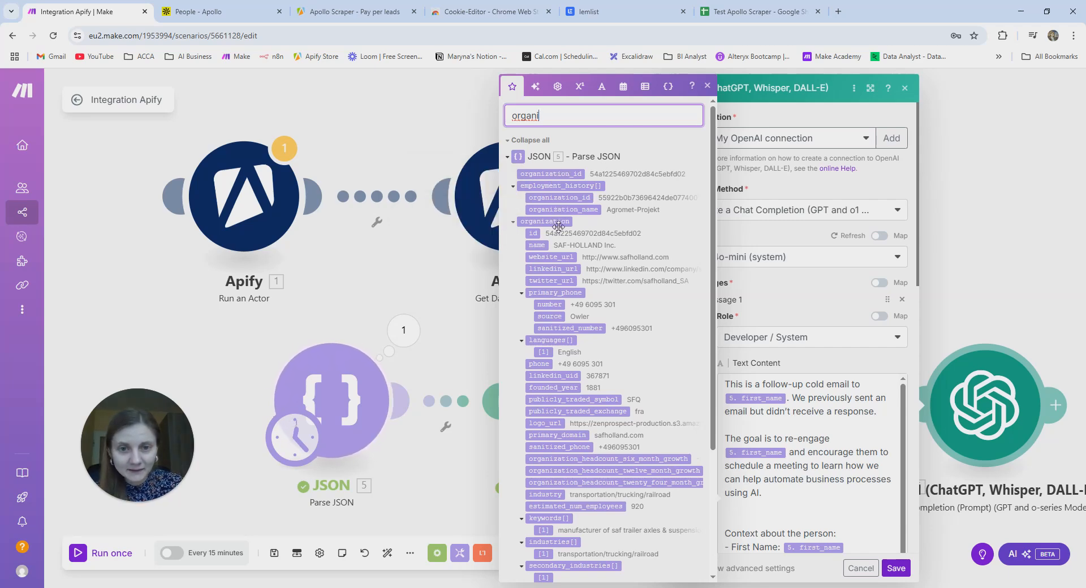
left_click_drag(546, 248, 765, 480)
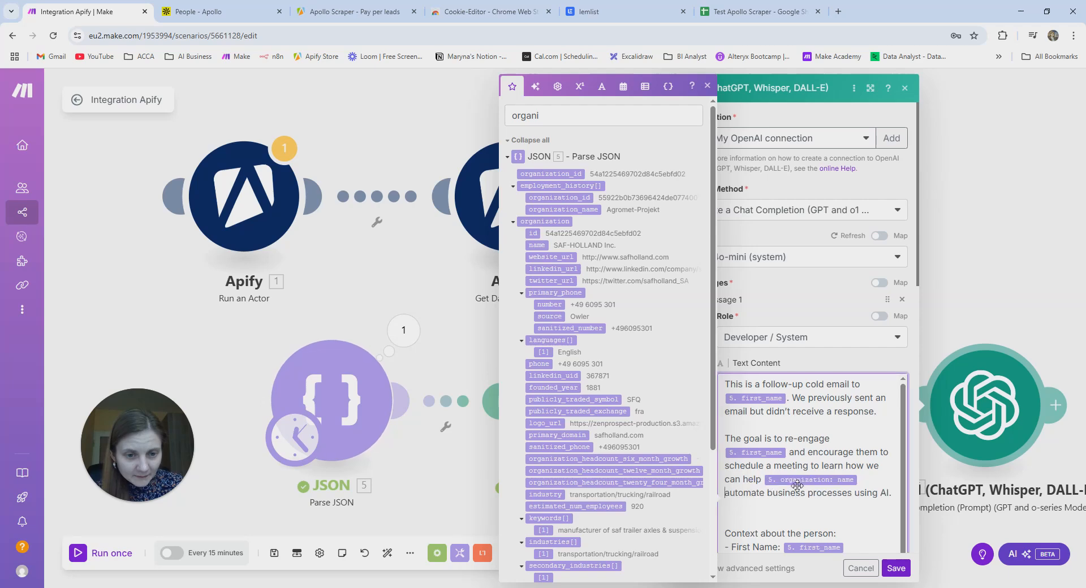
scroll(820, 491, "down", 5)
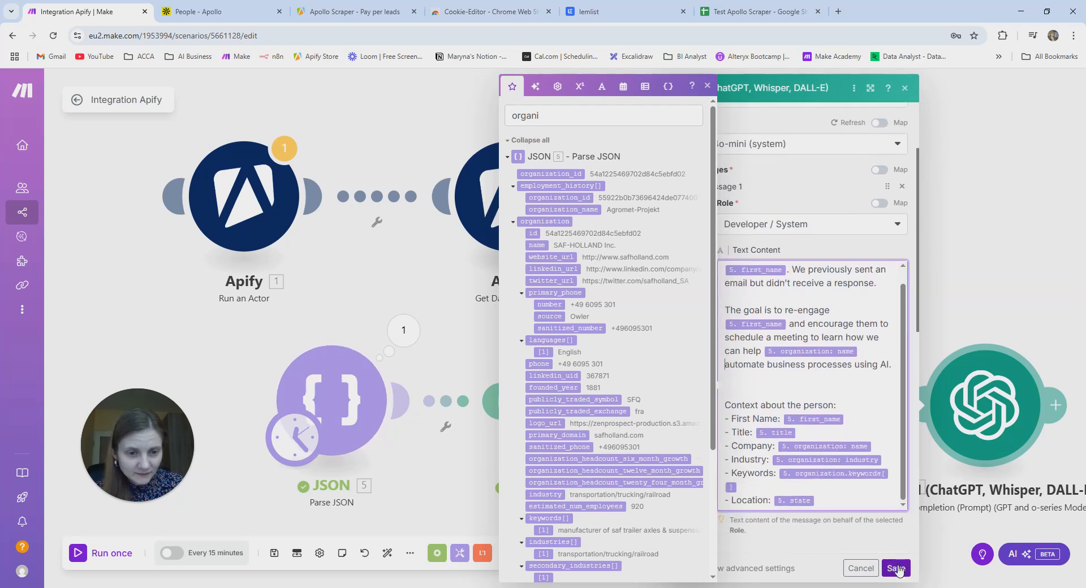
- Replace the opening of the second OpenAI module's Assistant message with the pasted follow-up email prompt
scroll(864, 456, "down", 5)
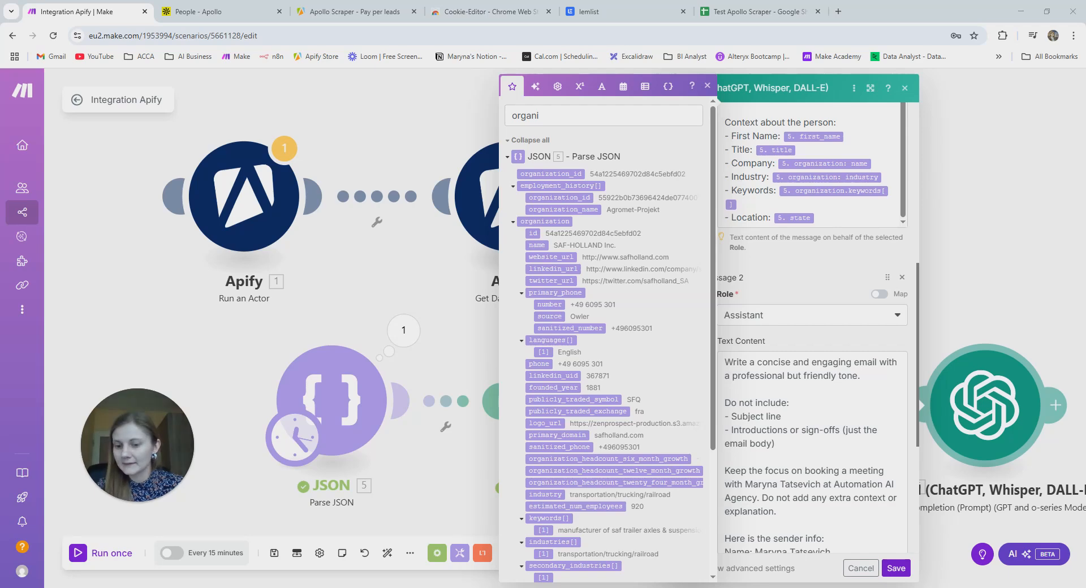
left_click(776, 446)
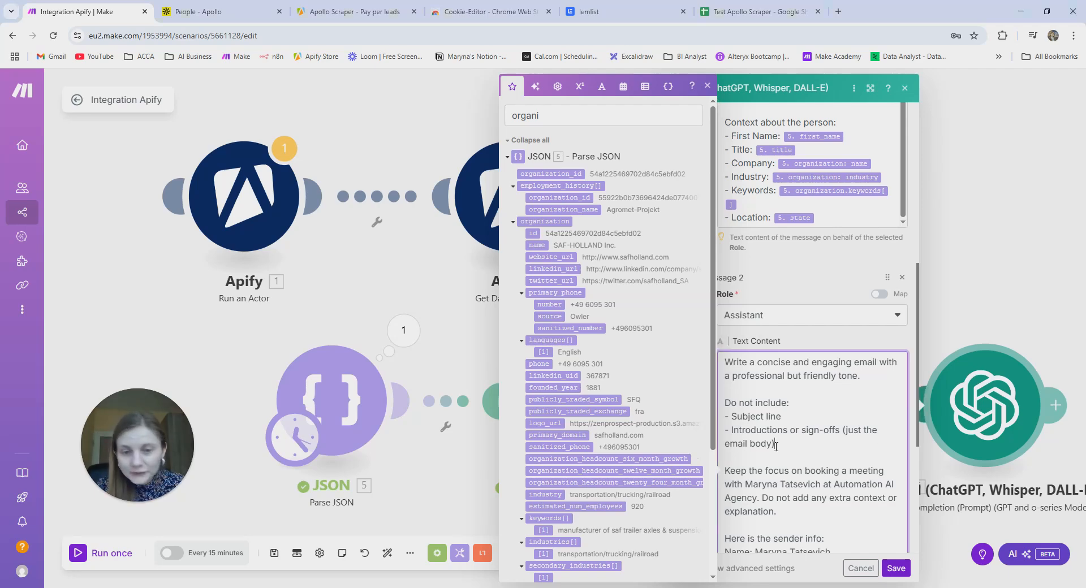
scroll(809, 430, "down", 1)
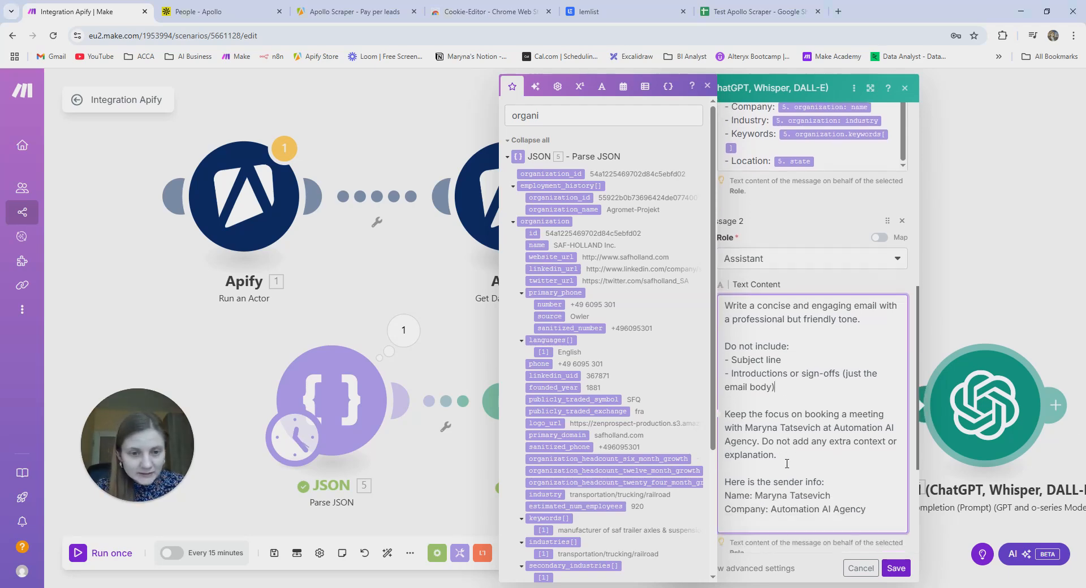
scroll(840, 417, "up", 2)
left_click_drag(866, 435, 730, 415)
key("BackSpace")
type("Write a brief and polite follow-up email to re-engage first_name.  Tone should remain professional and friendly, focused on booking an appointment.")
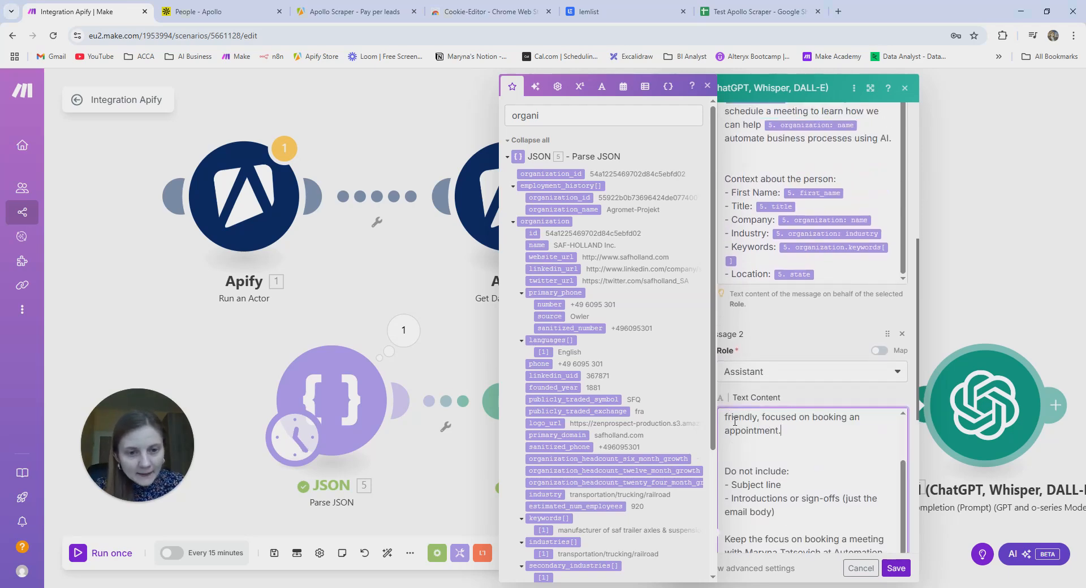
- Insert the JSON first_name field after 're-engage' in the prompt and save the module
scroll(747, 425, "up", 2)
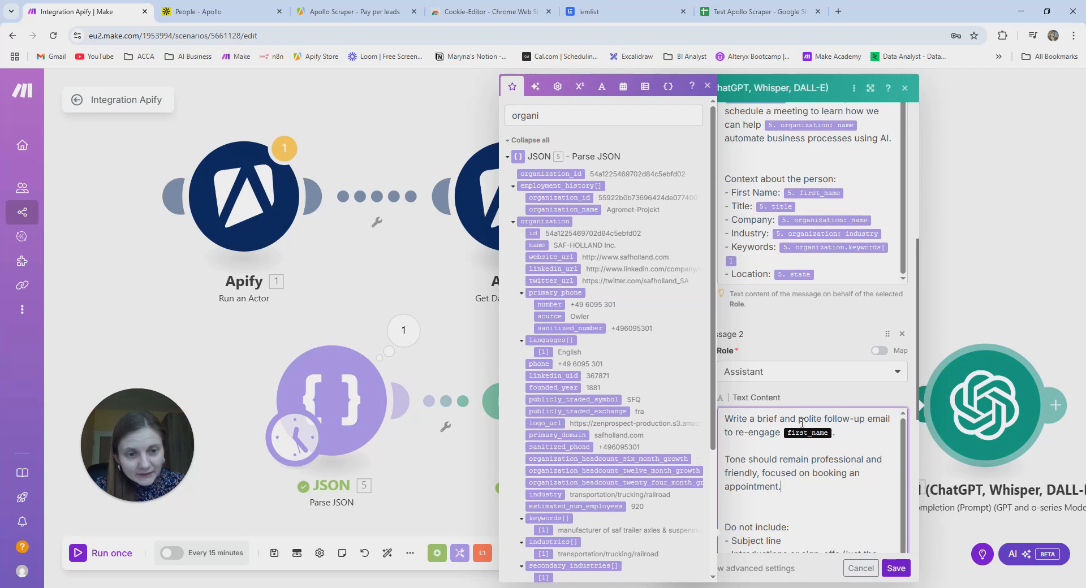
left_click(856, 431)
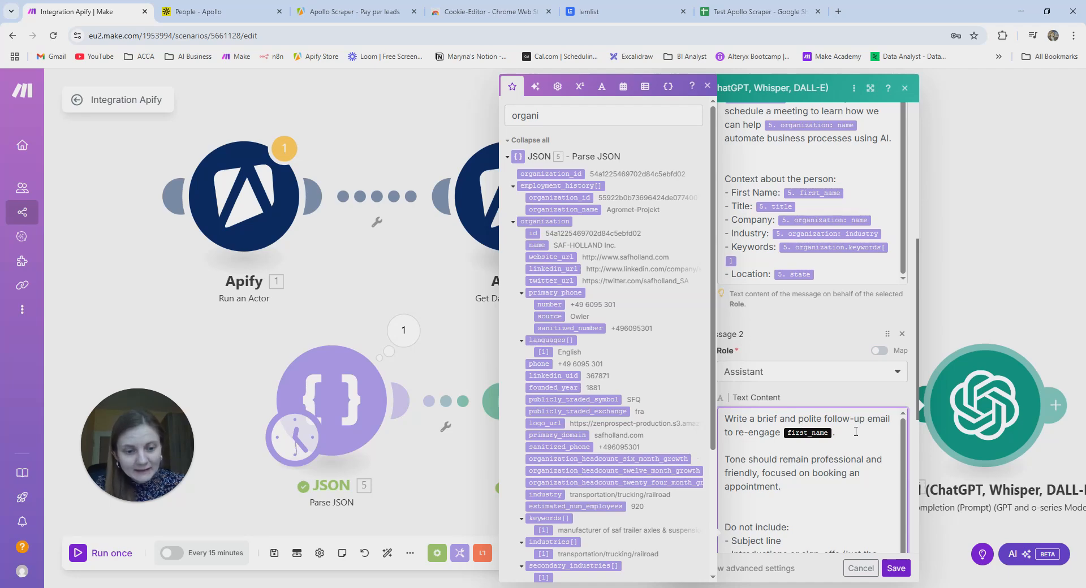
key("BackSpace")
key("BackSpace")
left_click(560, 115)
left_click(560, 113)
key("BackSpace")
key("BackSpace")
key("BackSpace")
key("BackSpace")
key("BackSpace")
key("BackSpace")
type("first")
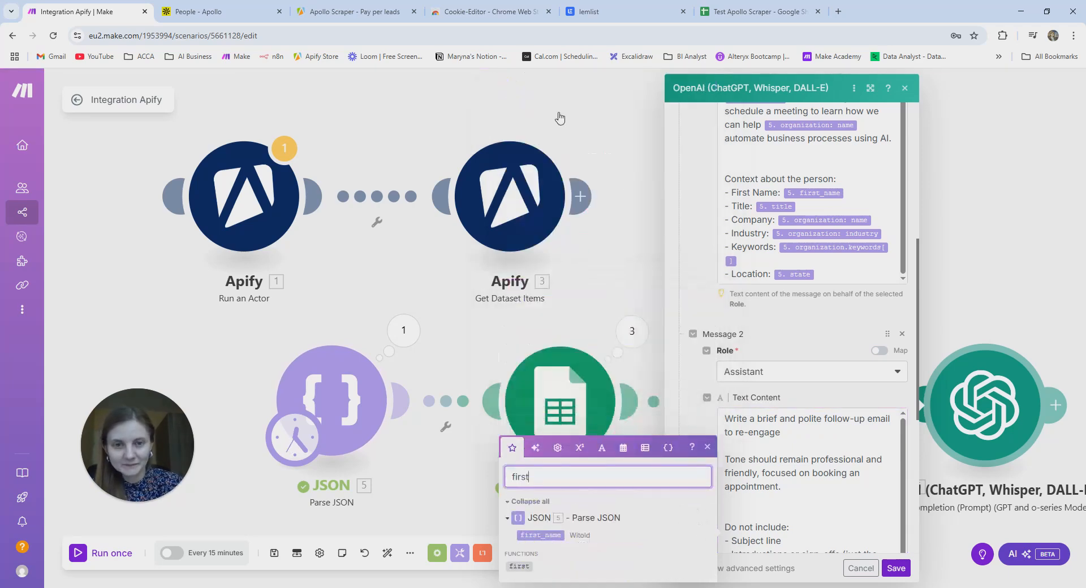
left_click_drag(549, 536, 809, 445)
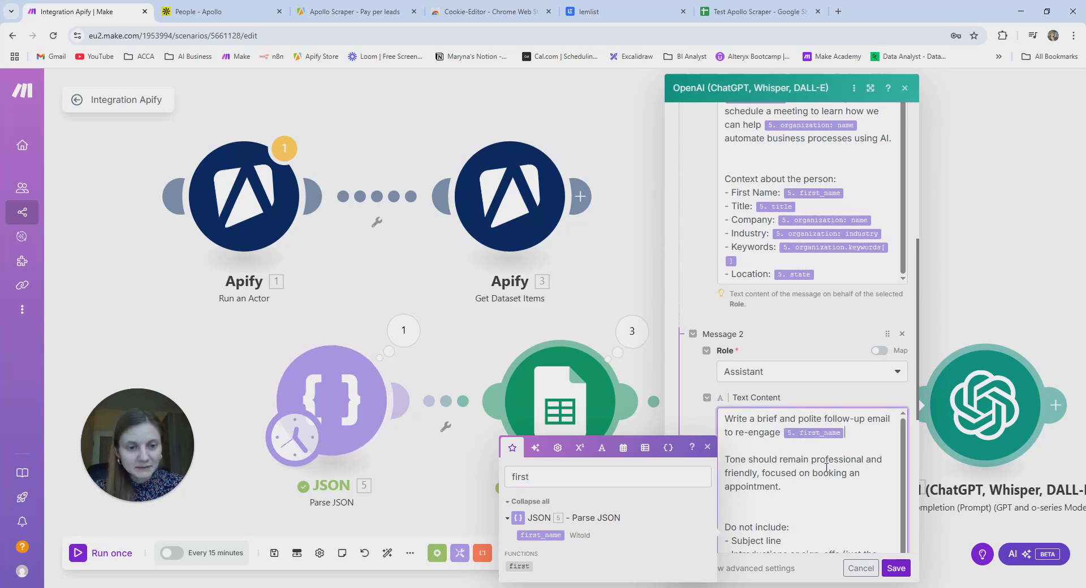
scroll(841, 494, "down", 1)
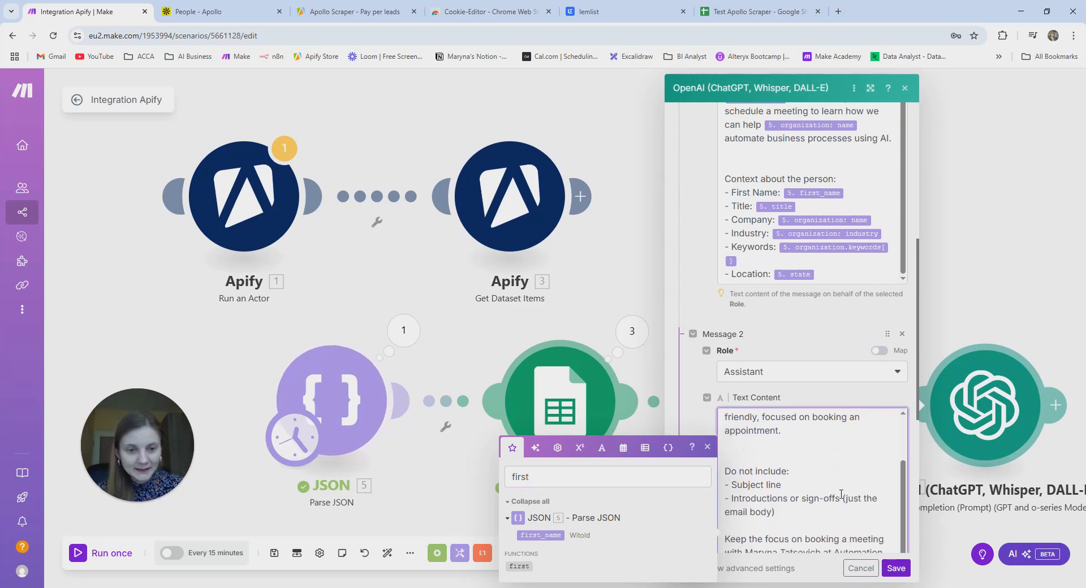
scroll(784, 455, "up", 1)
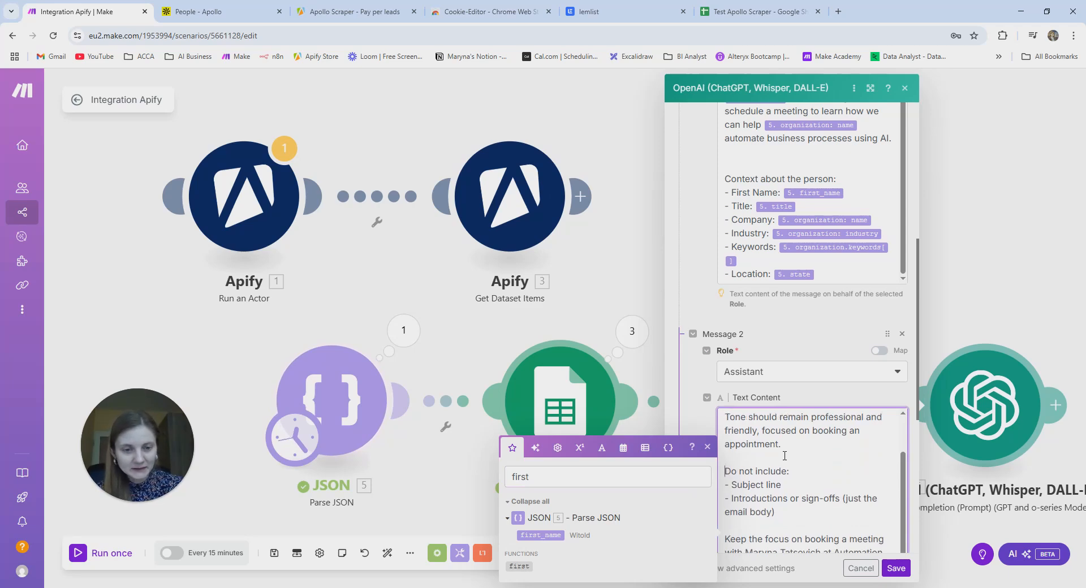
scroll(784, 458, "down", 3)
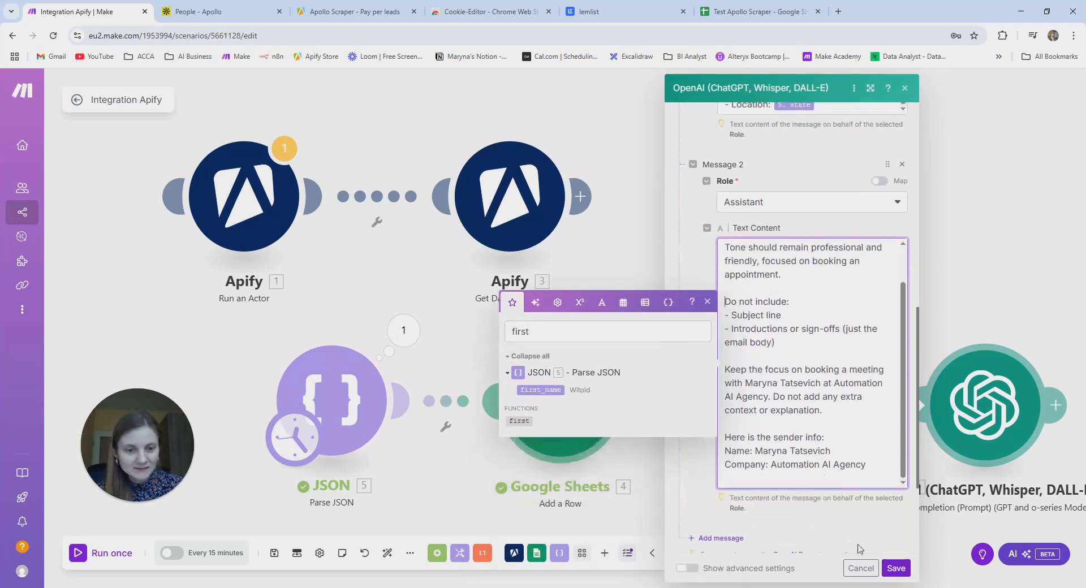
left_click(896, 570)
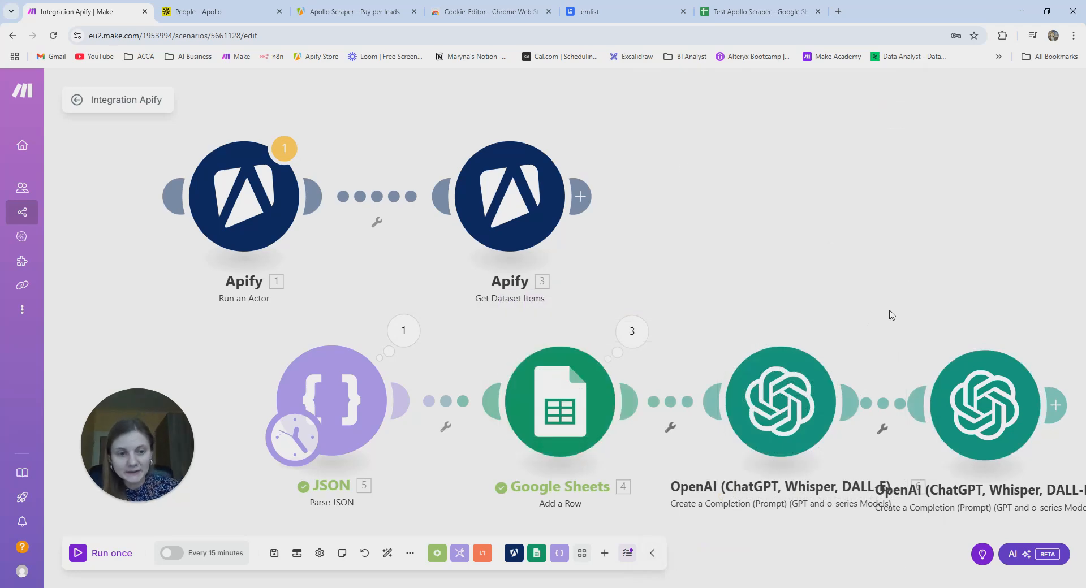
- Run the scenario once, read the 429 RateLimitError on OpenAI module 7, then open Parse JSON
left_click(100, 559)
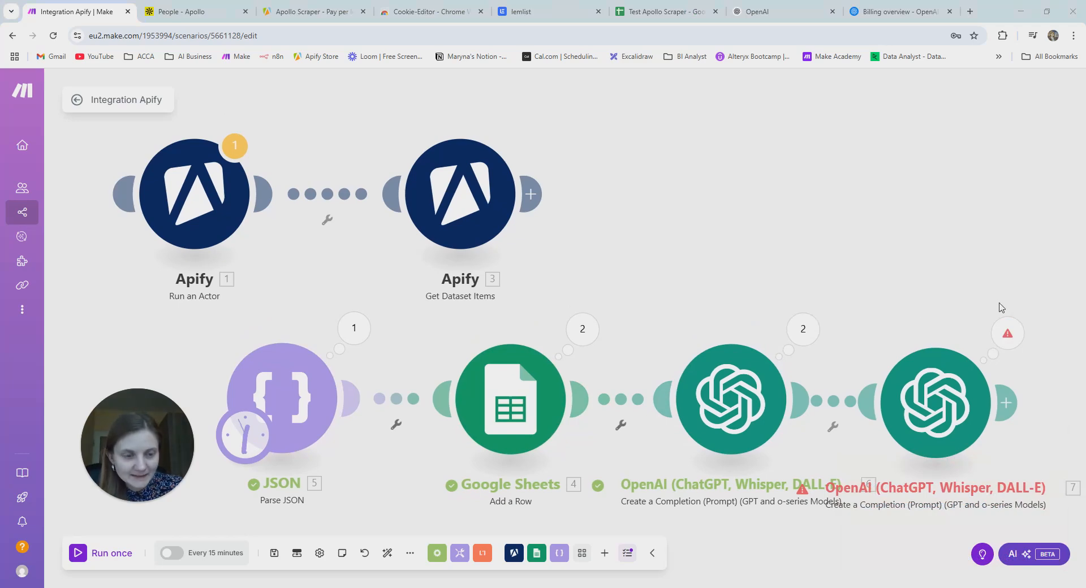
left_click(1009, 333)
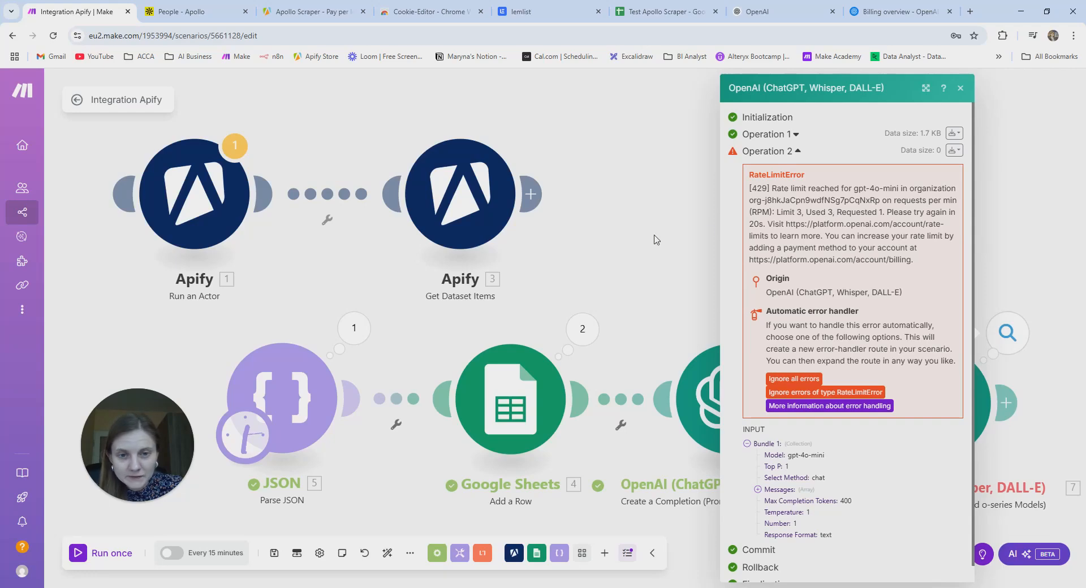
left_click(626, 240)
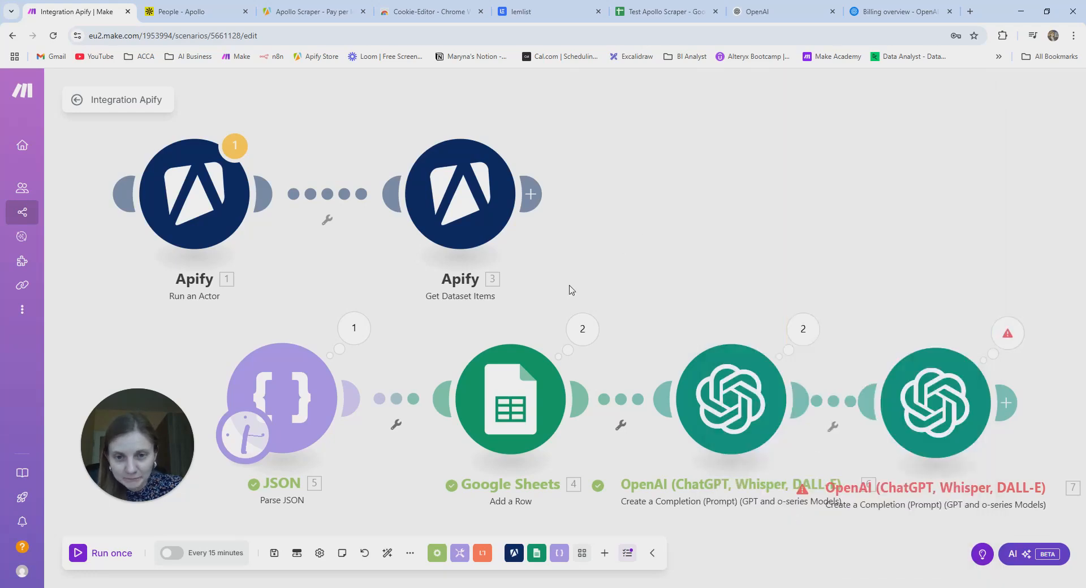
left_click(312, 390)
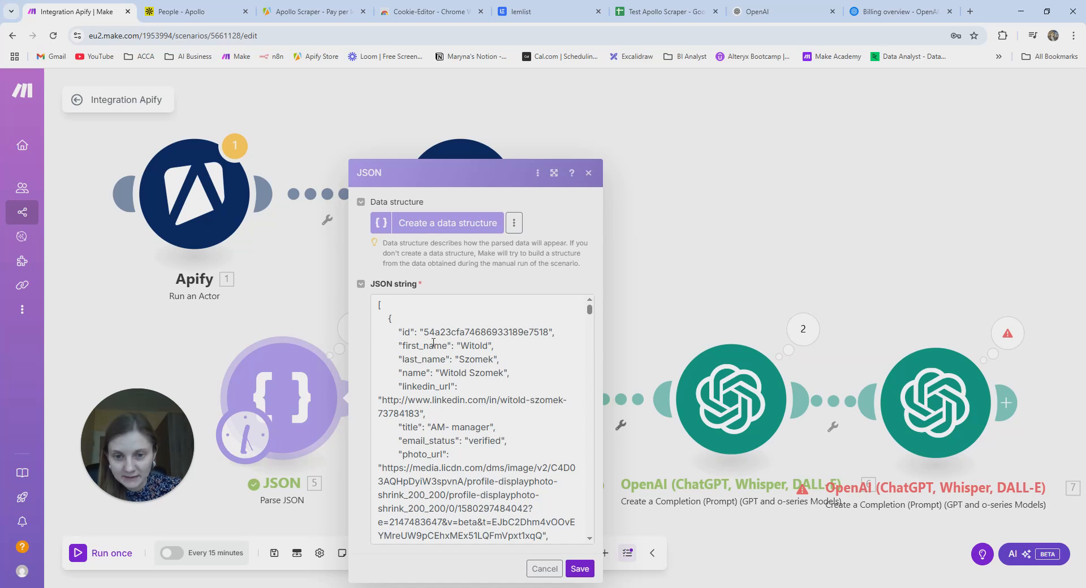
- Trim the JSON string to the first lead only, deleting every later first_name object, and save
left_click_drag(394, 344, 451, 344)
key("ctrl+c")
left_click(532, 351)
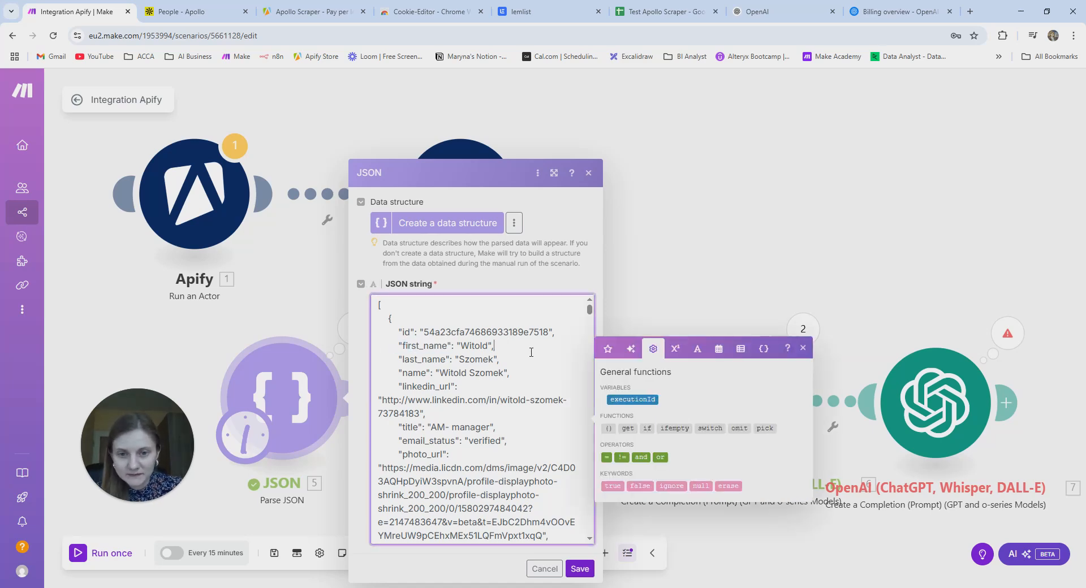
key("ctrl+f")
key("ctrl+v")
key("Return")
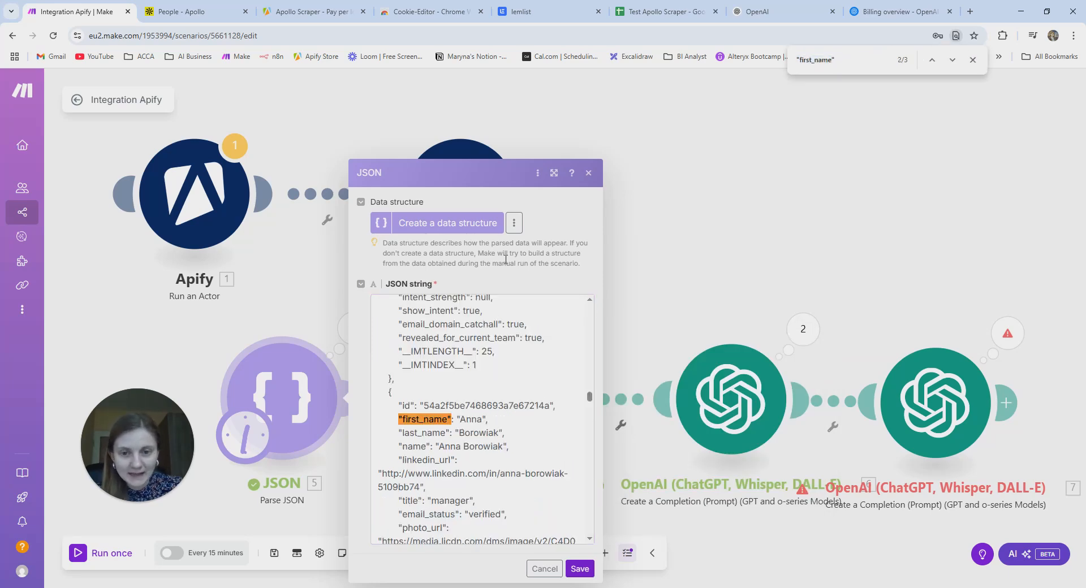
left_click(387, 389)
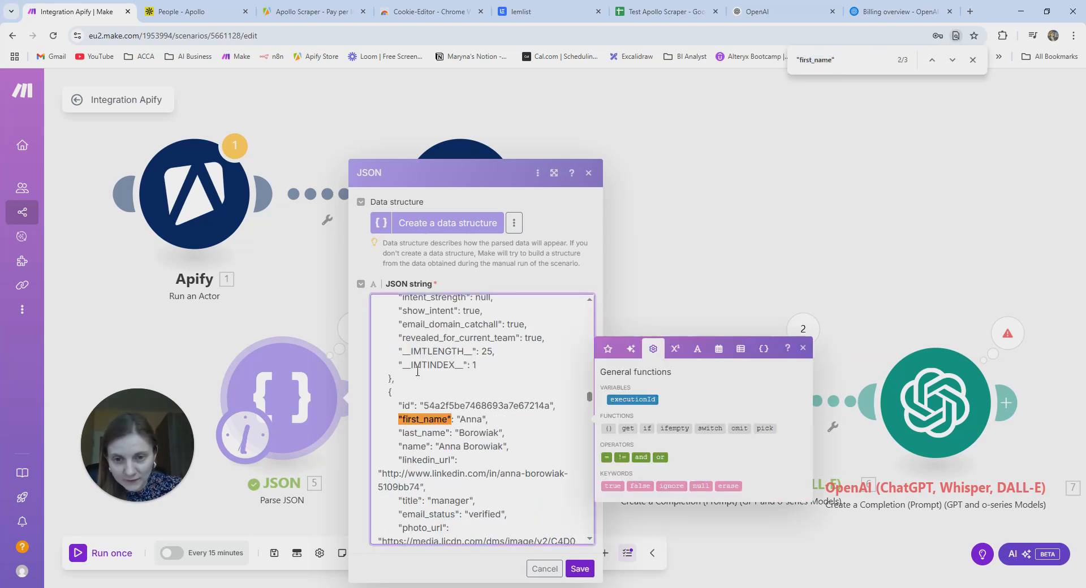
left_click(953, 60)
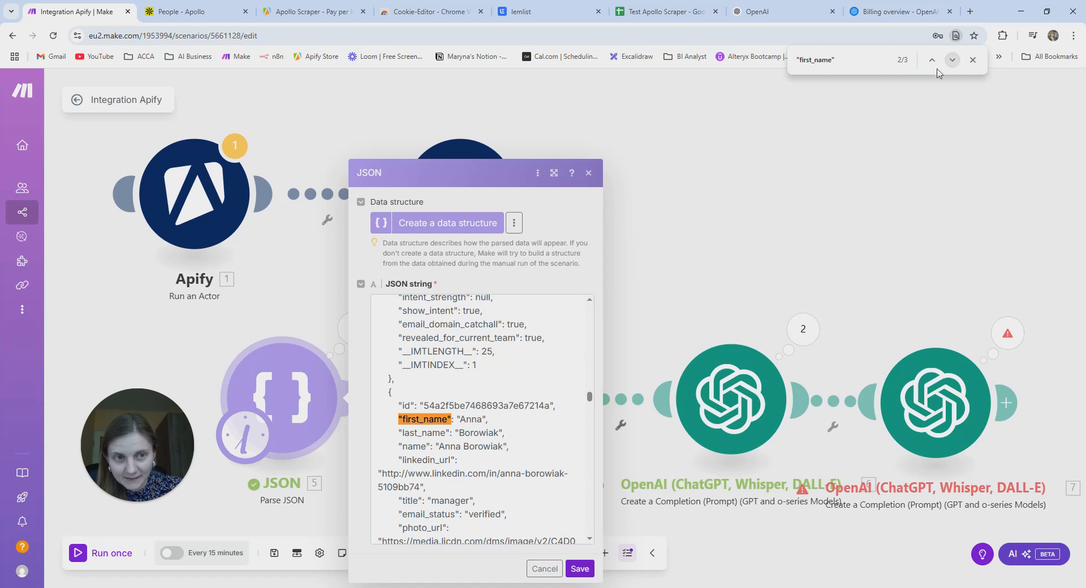
left_click(381, 392)
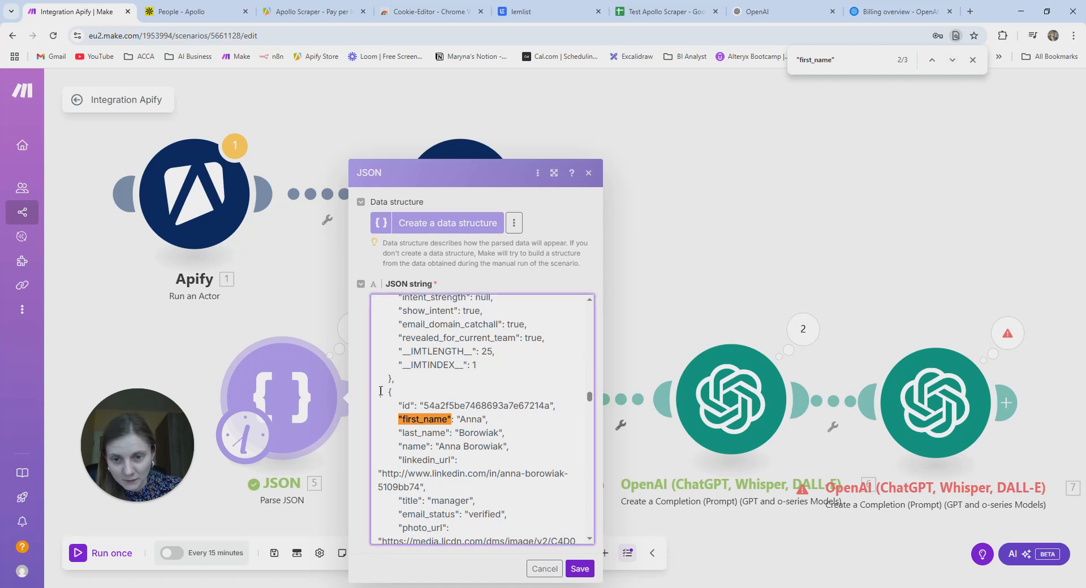
left_click_drag(386, 391, 403, 523)
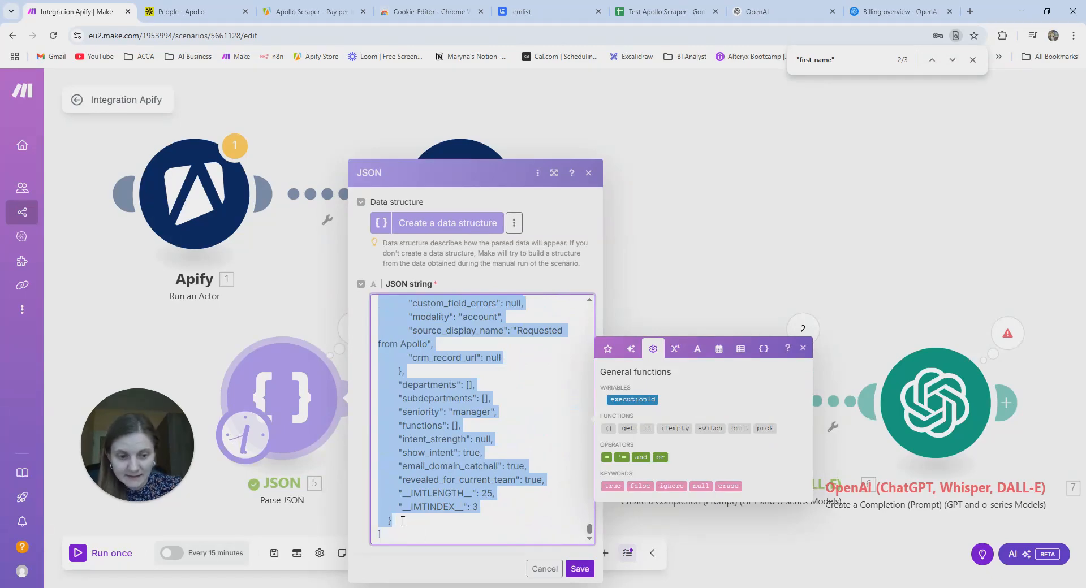
key("BackSpace")
key("BackSpace")
key("BackSpace")
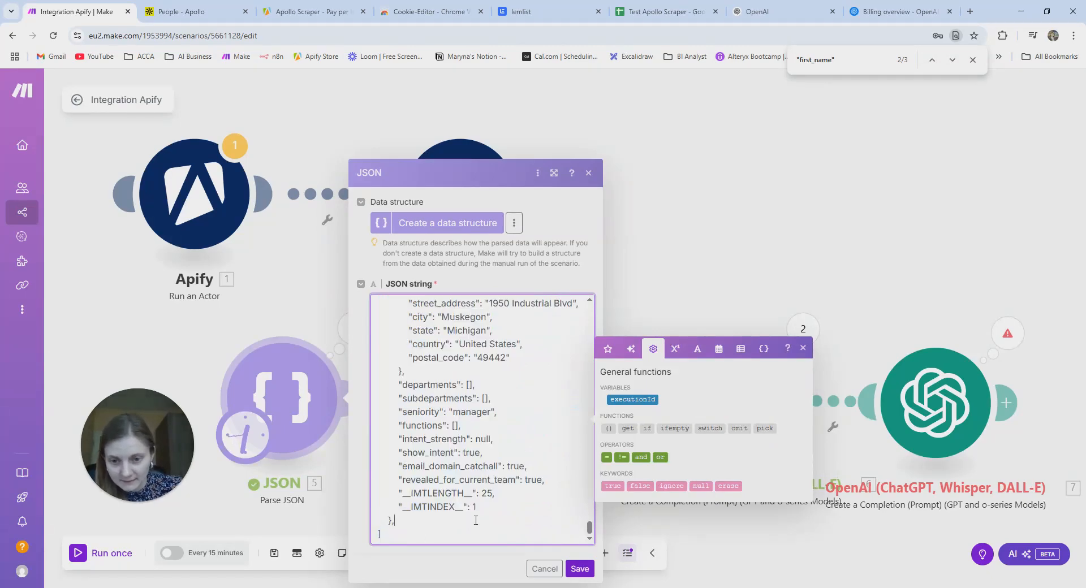
left_click(580, 569)
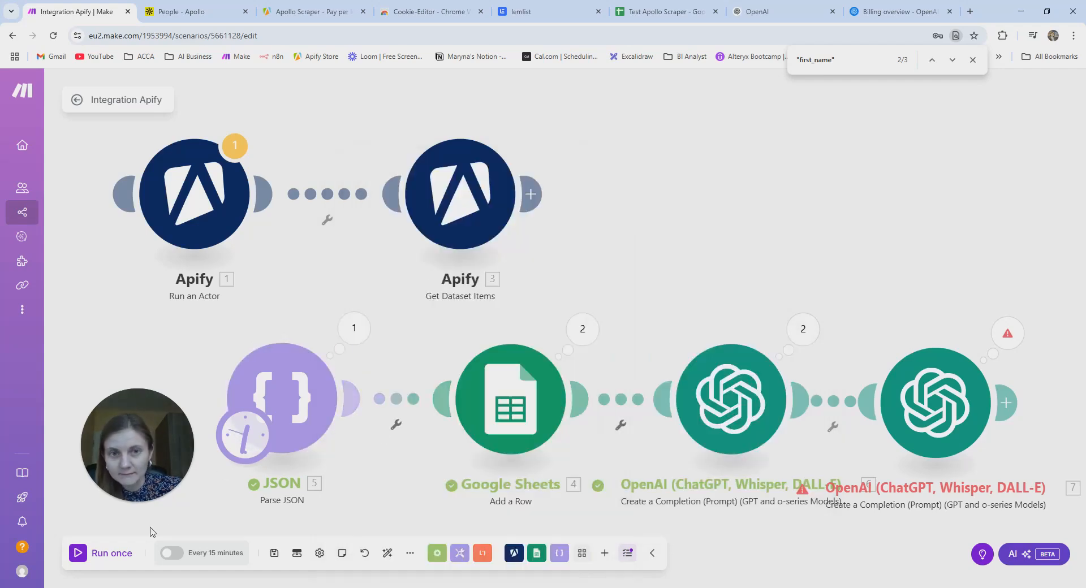
- Rerun the scenario and check the new row in the Test Apollo Scraper sheet
left_click(100, 555)
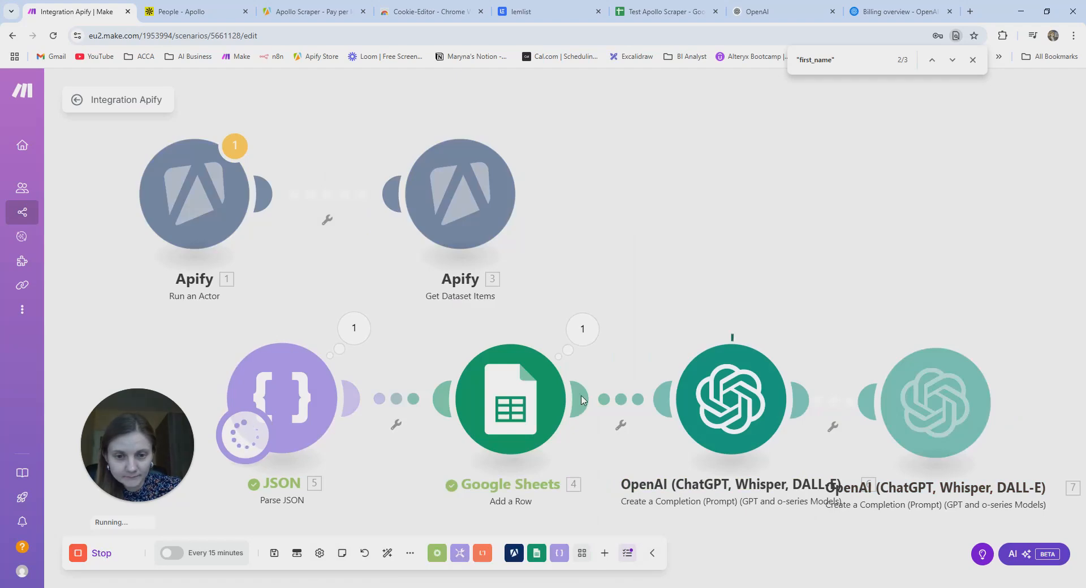
left_click(645, 13)
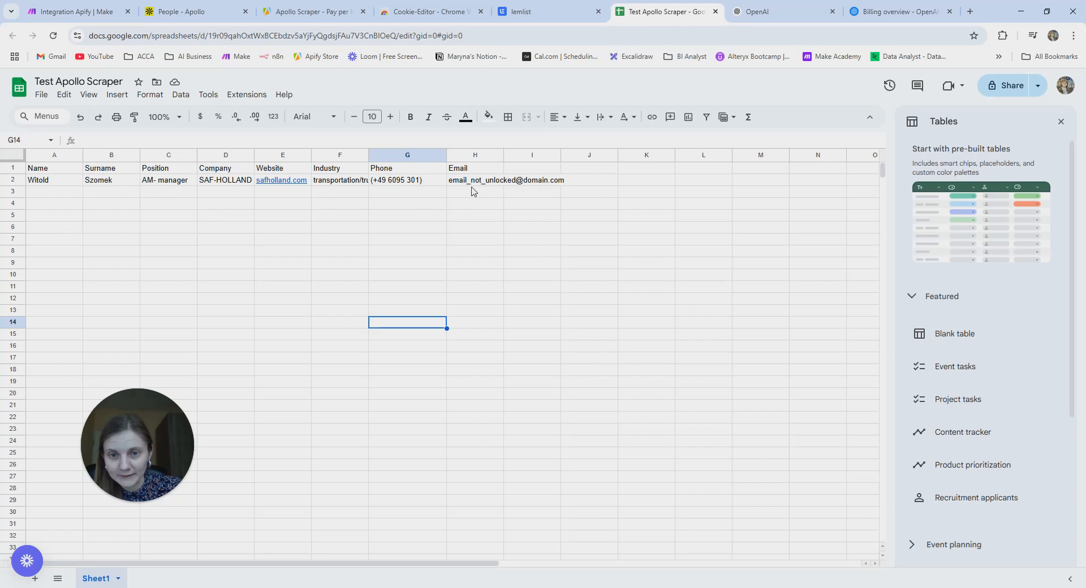
left_click(64, 7)
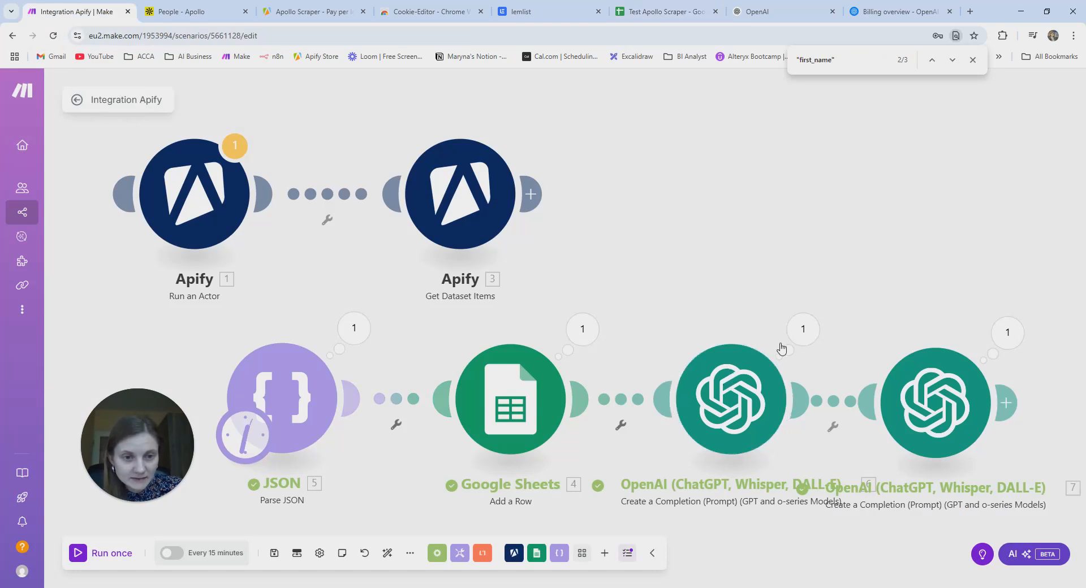
- Read the first OpenAI module's Output Bundle 1: a gpt-4o-mini cold email pitching automation to SAF-HOLLAND Inc
left_click(803, 332)
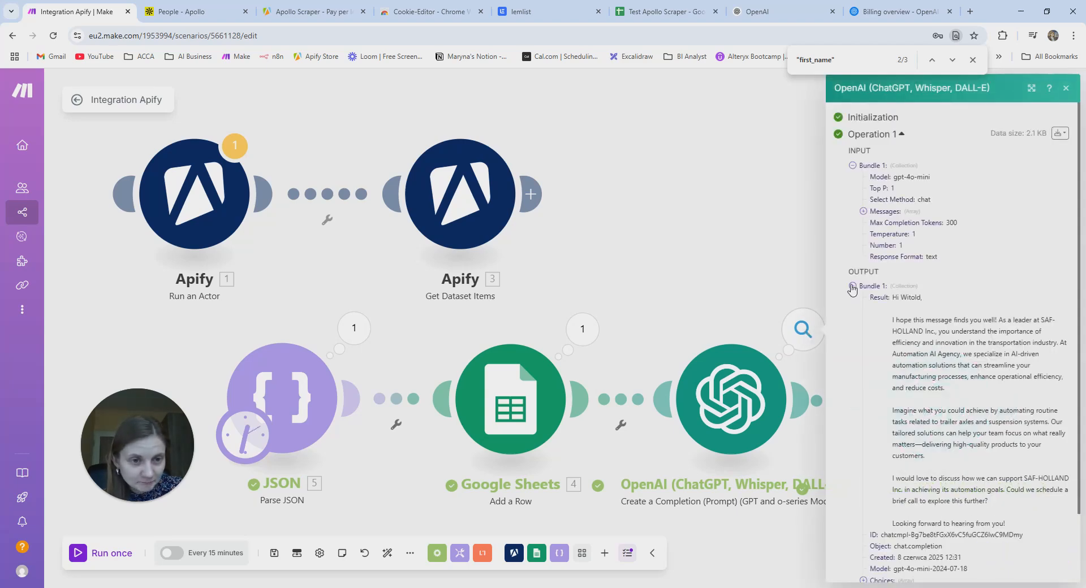
left_click(853, 287)
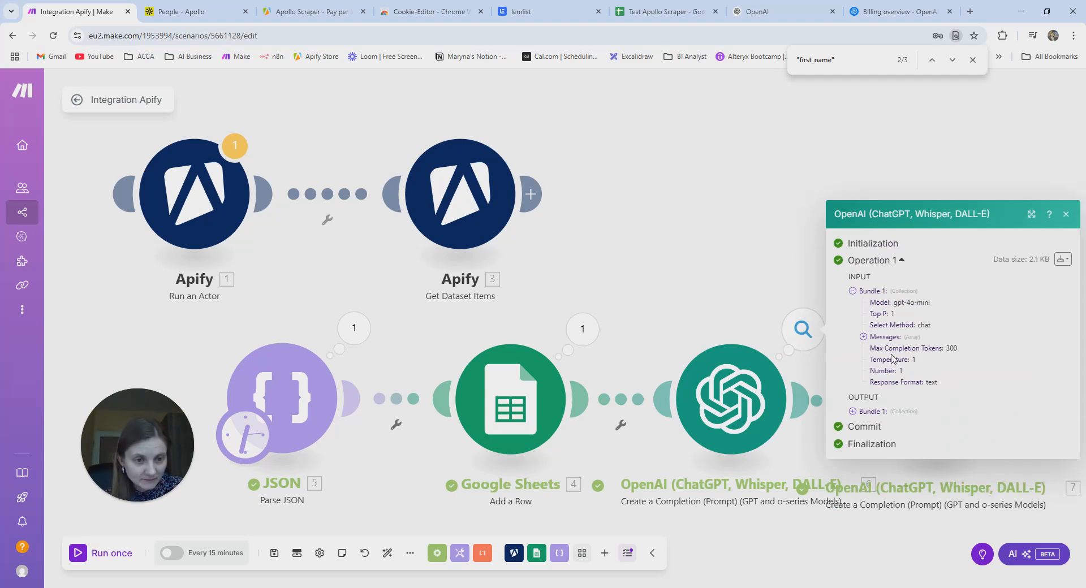
left_click(853, 412)
scroll(883, 317, "down", 2)
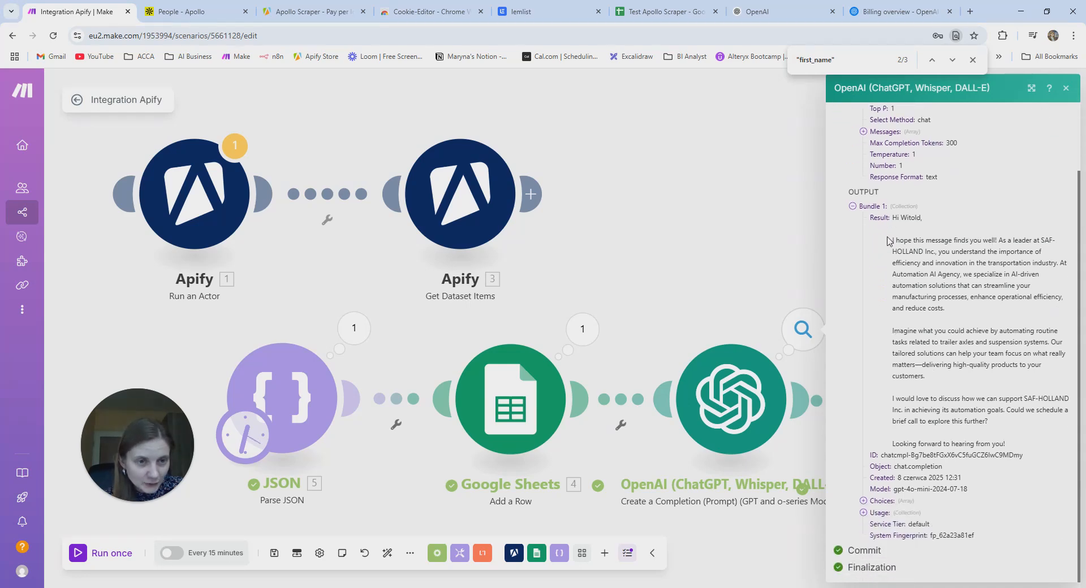
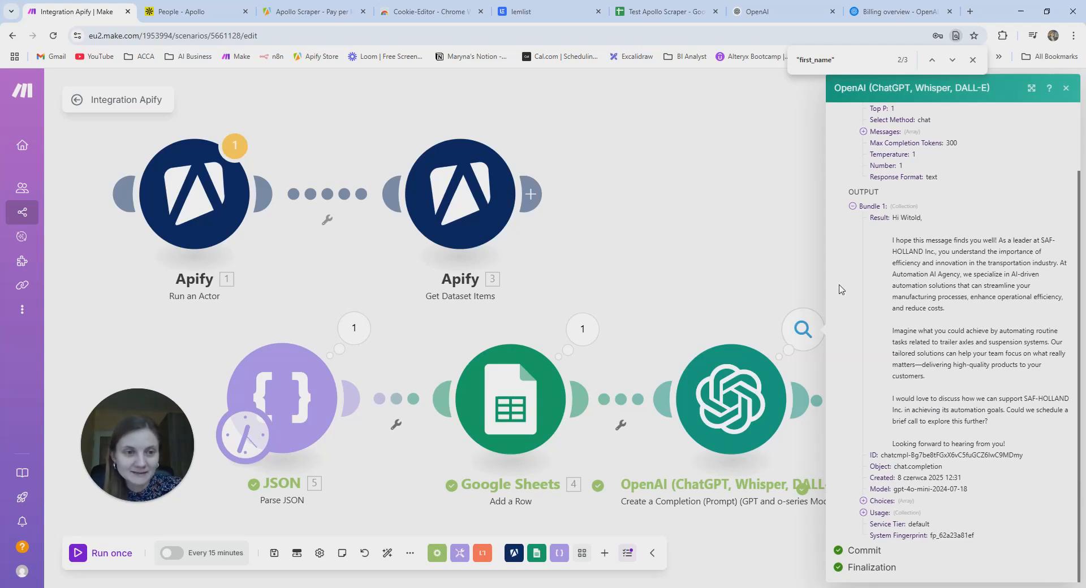
- Review the follow-up email drafted by the second OpenAI module, then close the output panels
left_click(719, 279)
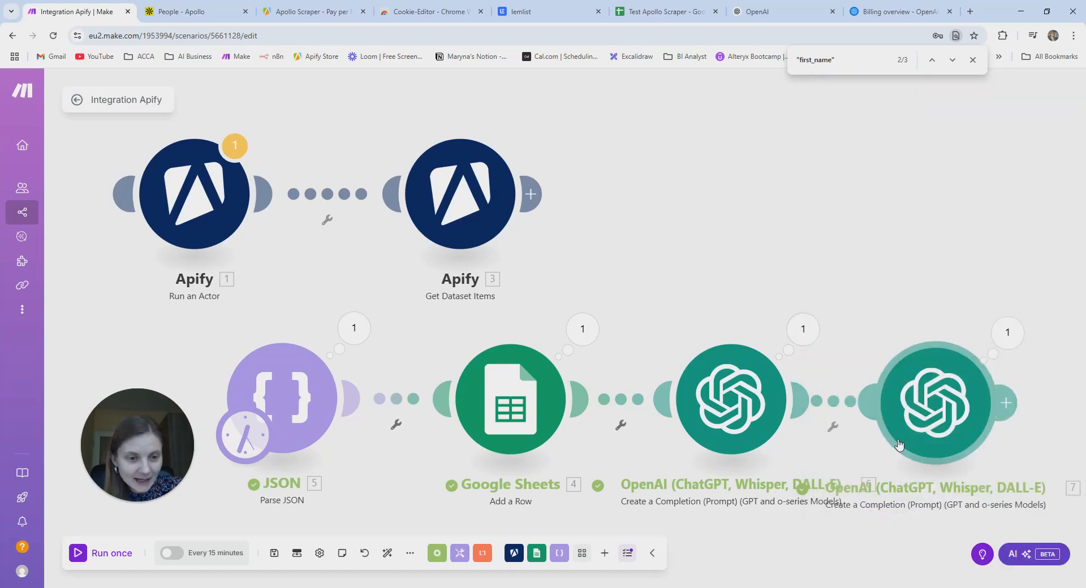
left_click(1008, 333)
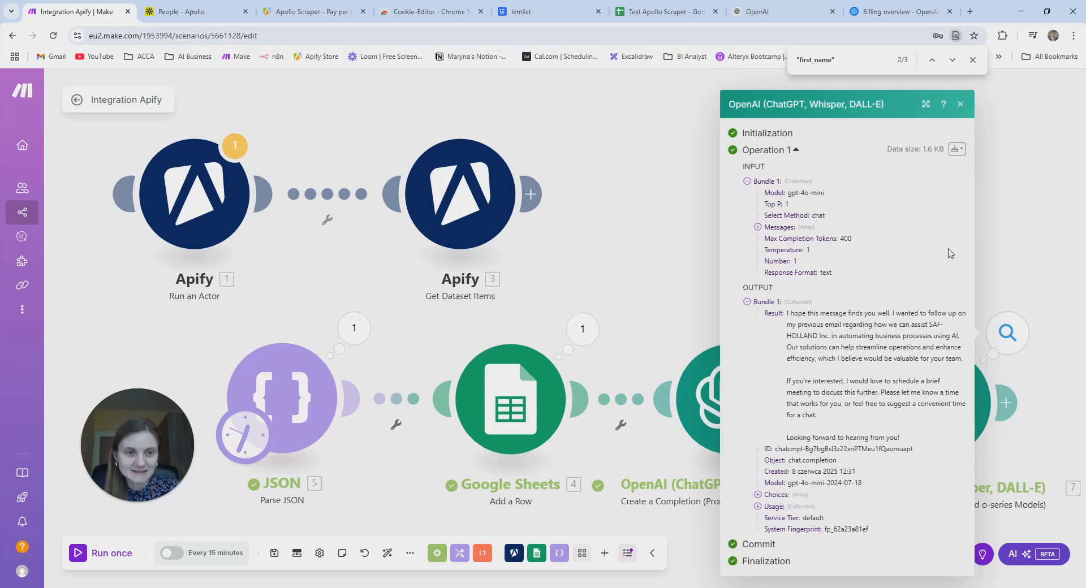
left_click(1003, 241)
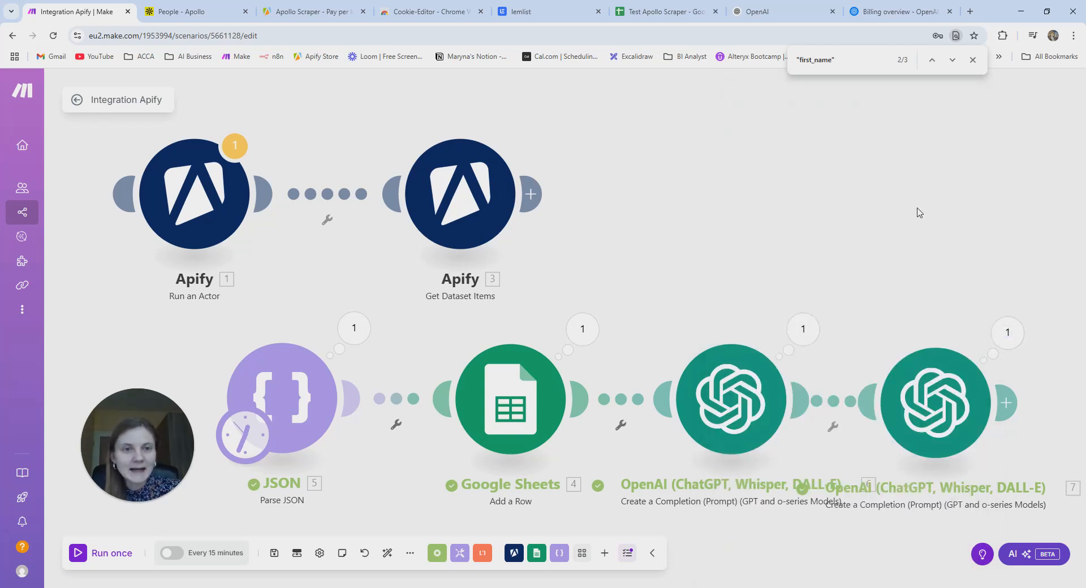
- Add a lemlist 'Add Lead in Campaign' module after the second OpenAI module
left_click(1007, 403)
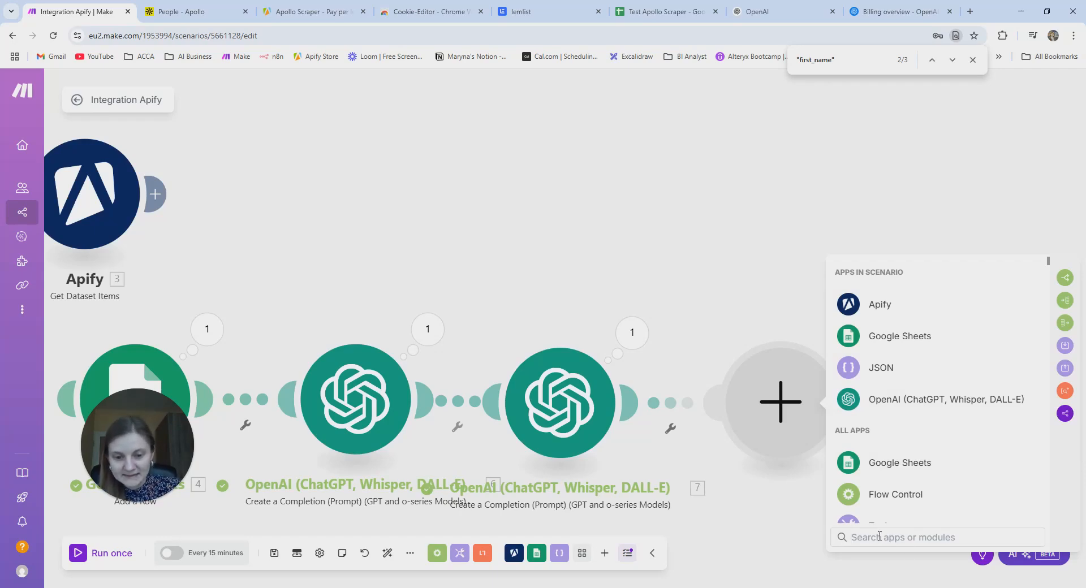
type("lem")
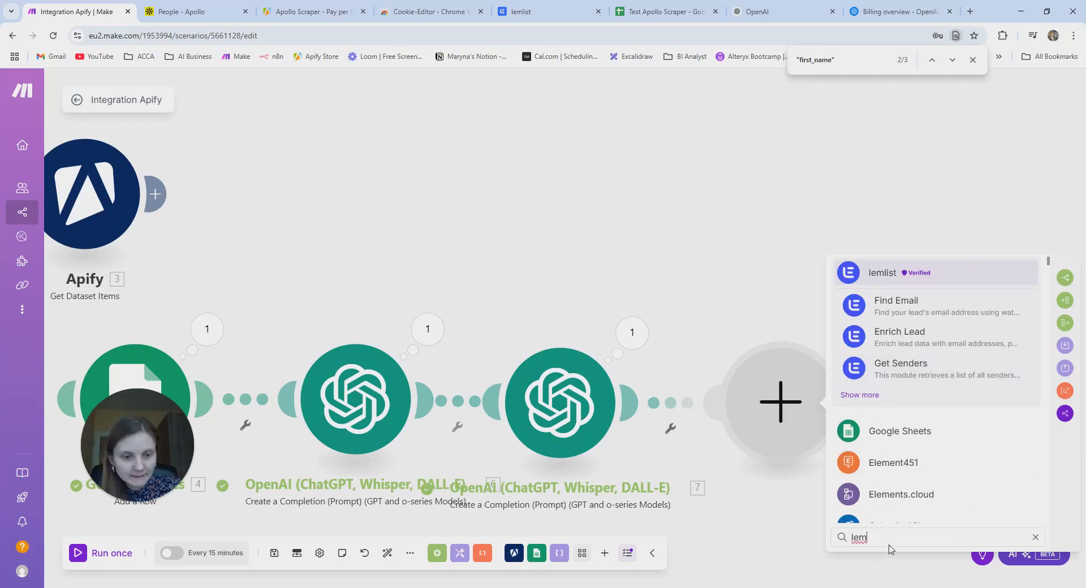
type("list")
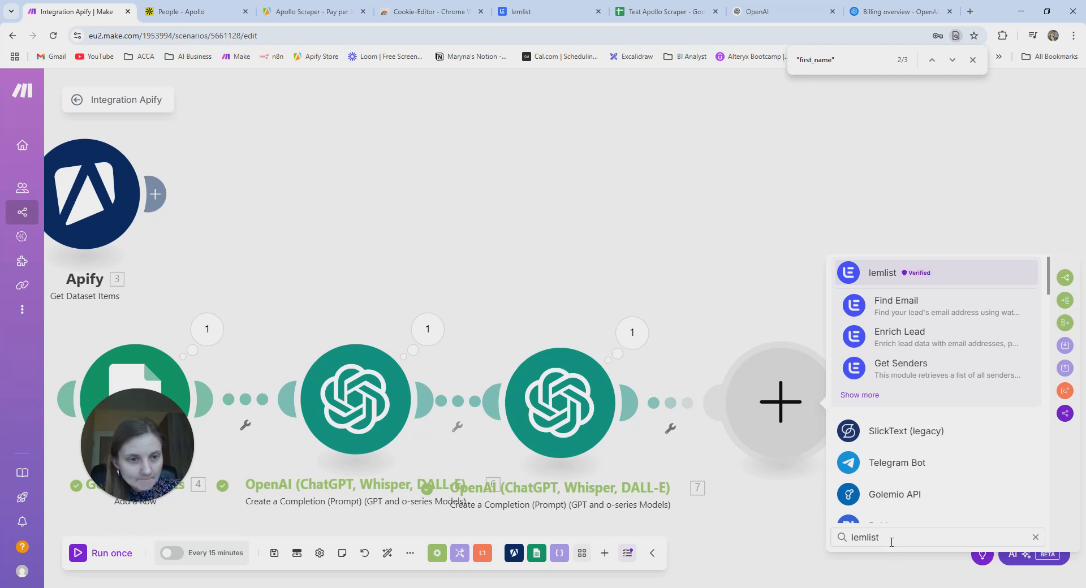
left_click(962, 274)
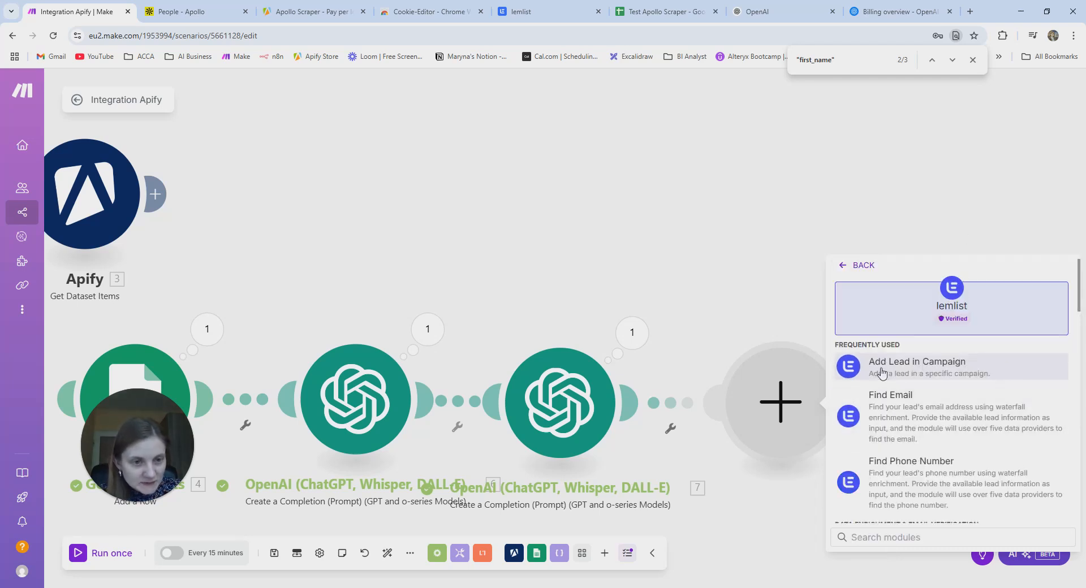
left_click(965, 370)
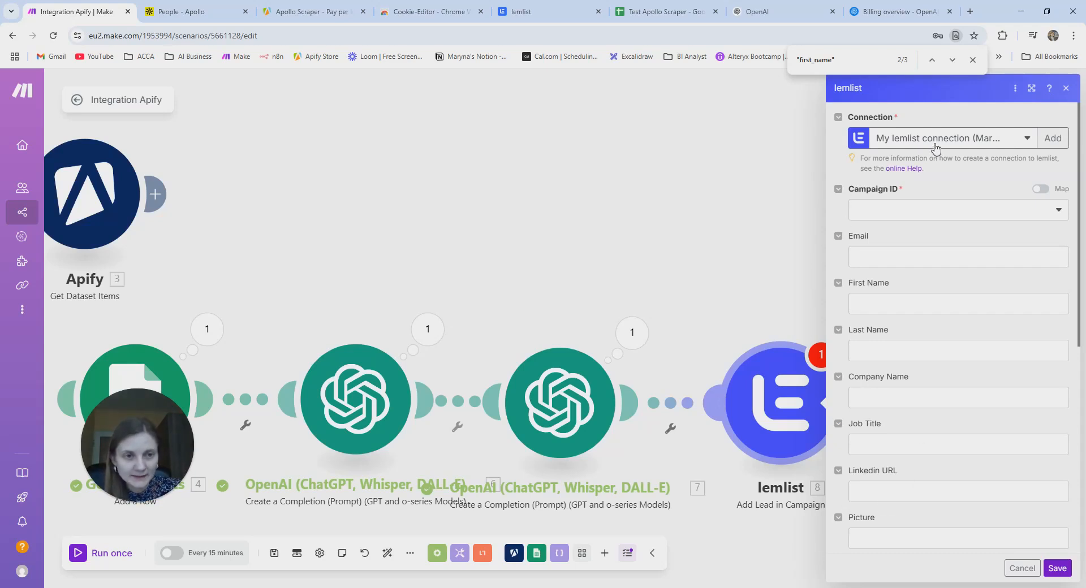
left_click(579, 14)
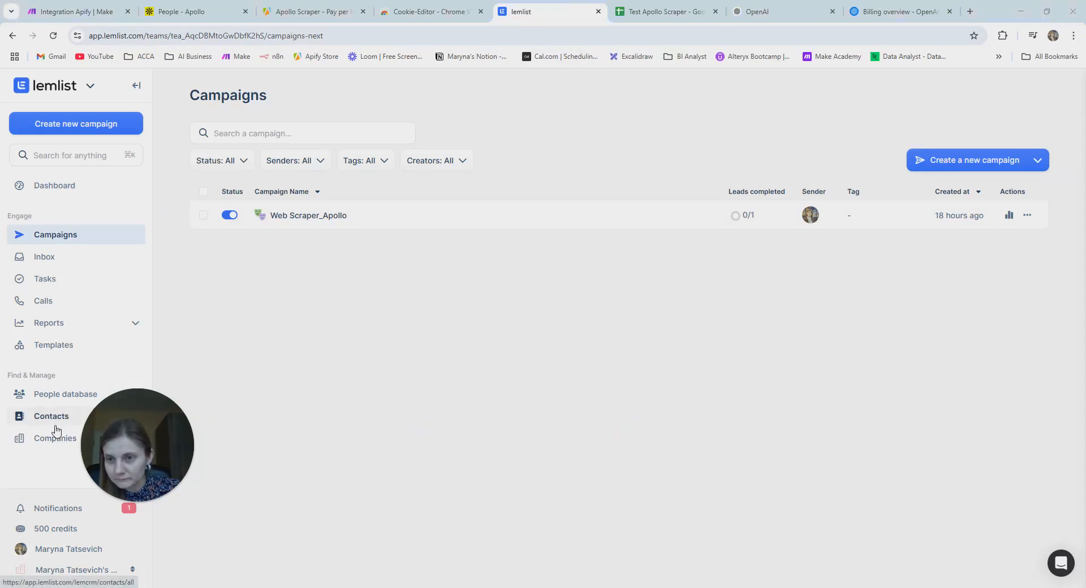
- Look at lemlist's API keys under Settings > Integrations, cancelling the new key generation
left_click(62, 547)
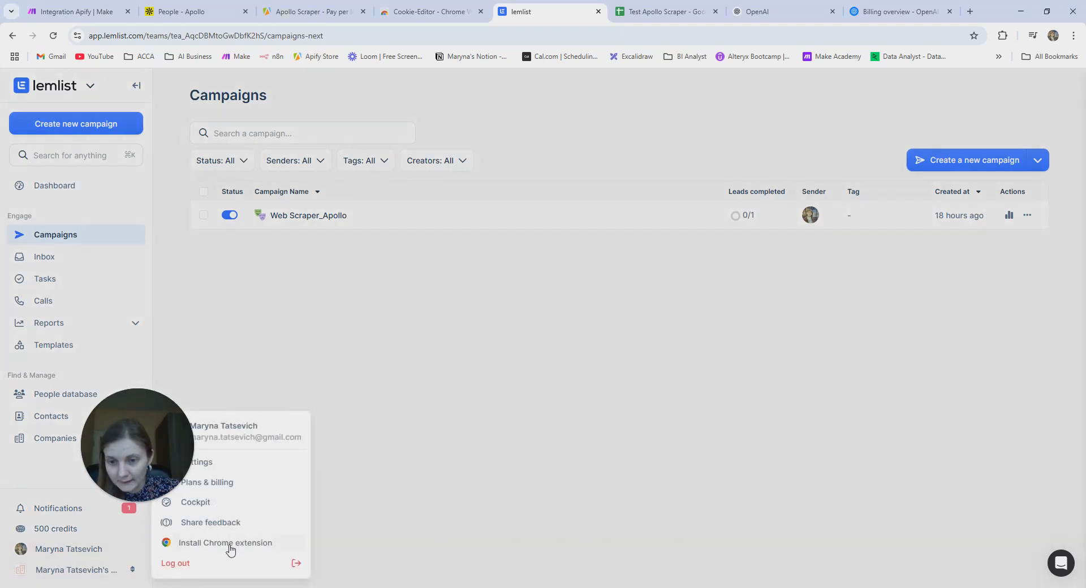
left_click(243, 461)
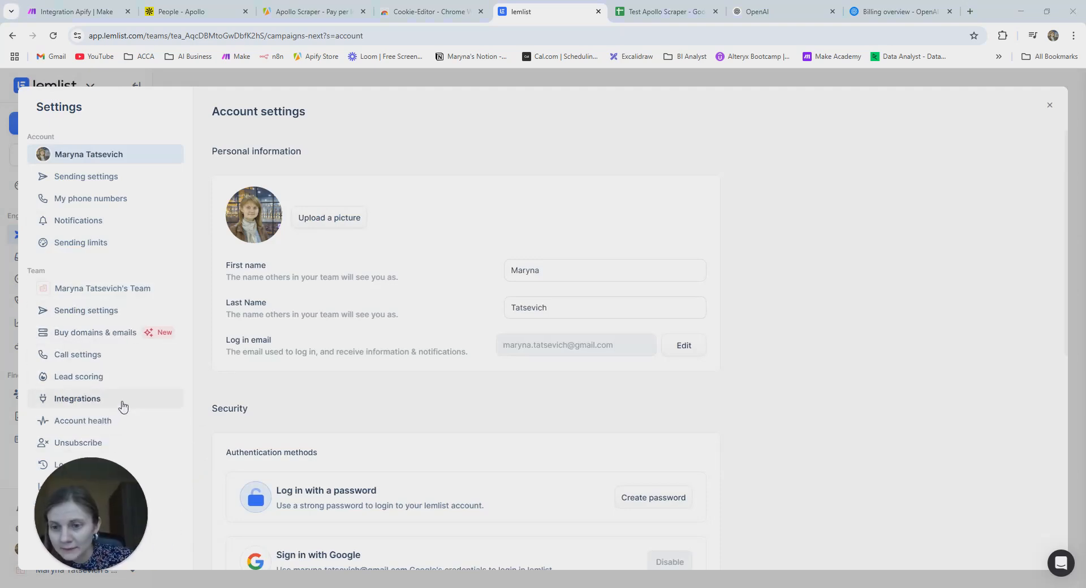
left_click(122, 407)
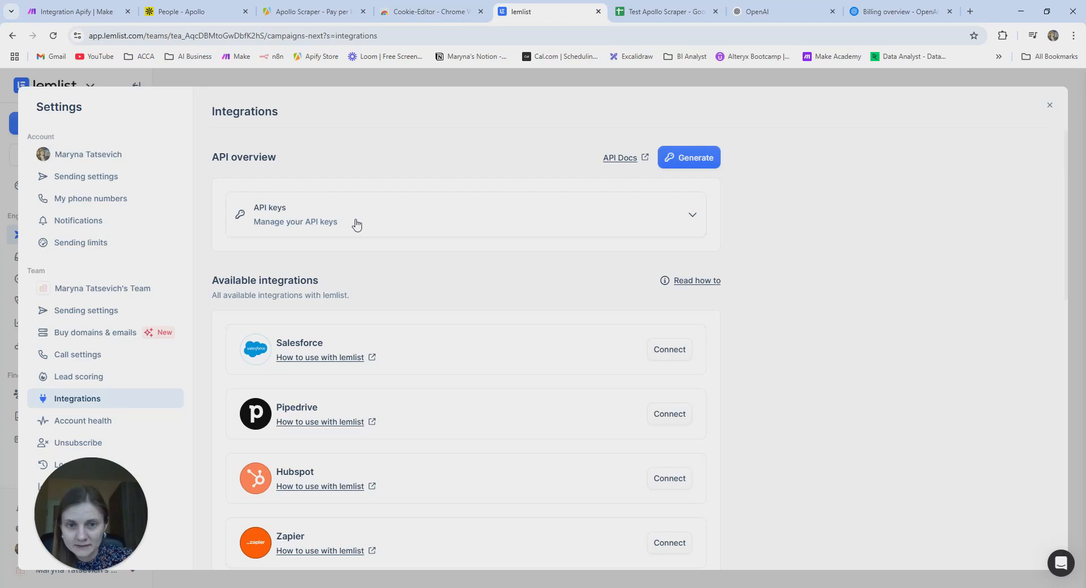
left_click(417, 221)
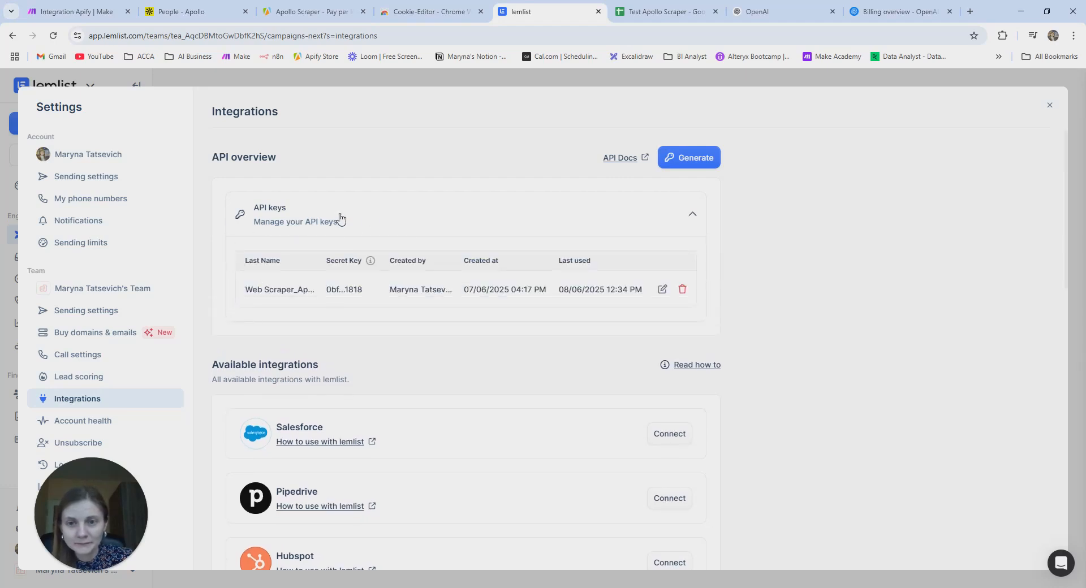
left_click(690, 159)
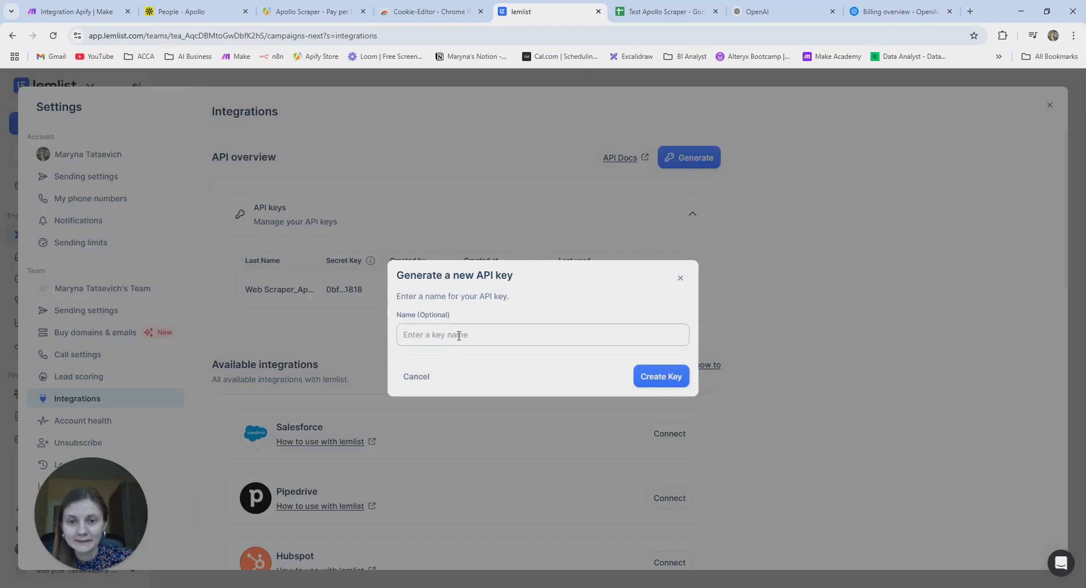
left_click(484, 337)
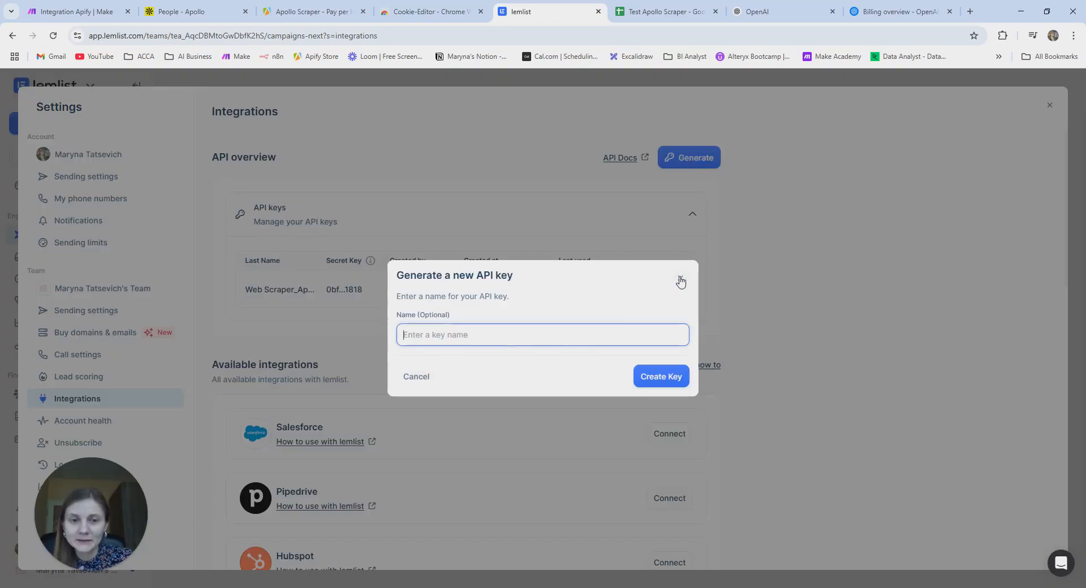
left_click(681, 279)
- Close lemlist's settings and create a new campaign
left_click(77, 11)
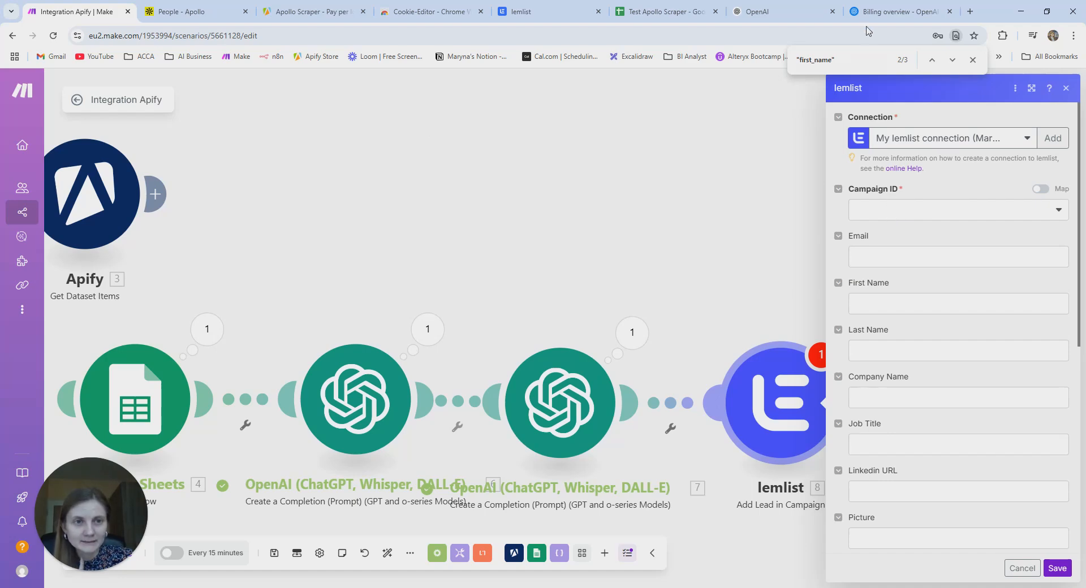
left_click(533, 13)
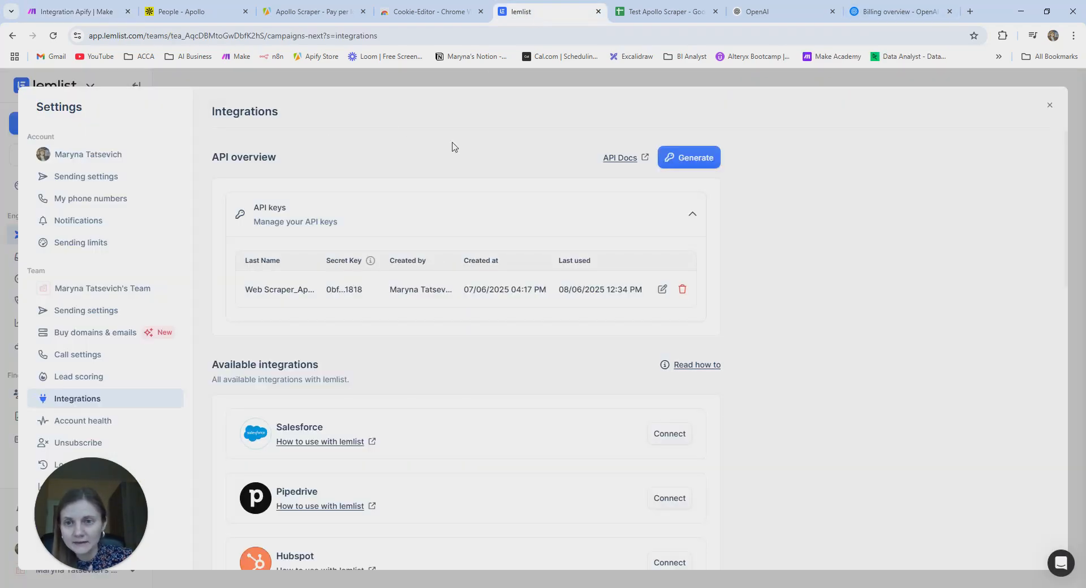
left_click(1050, 106)
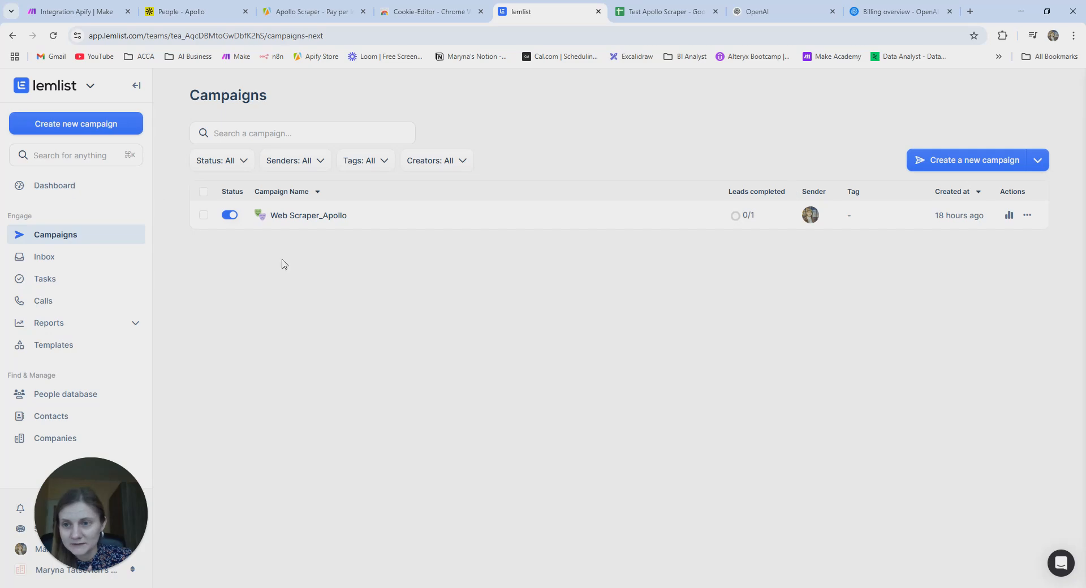
left_click(54, 126)
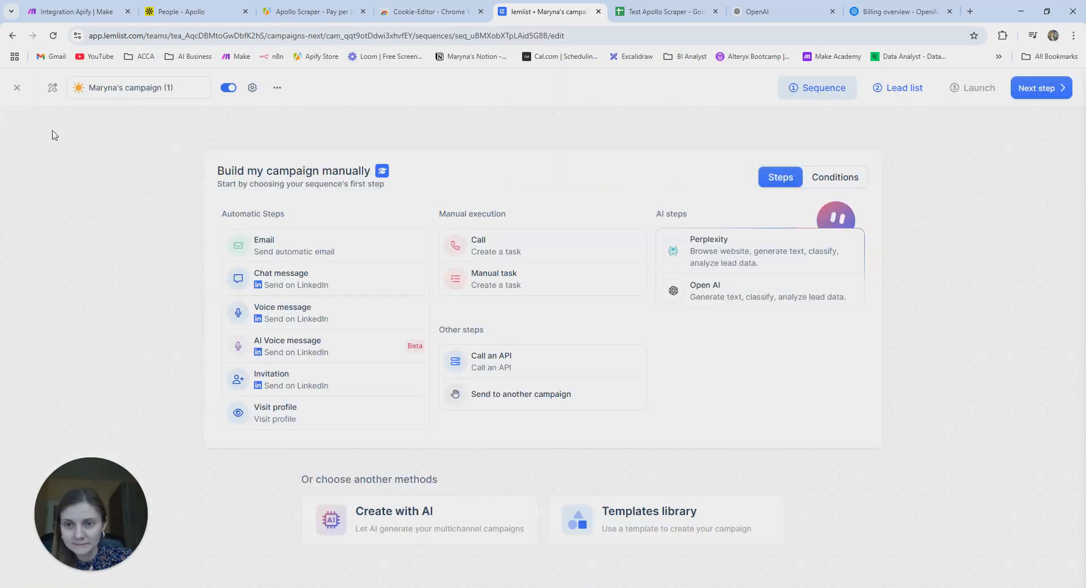
- Add an email step and rename the campaign to 'Test Scraper Make.com'
left_click(308, 245)
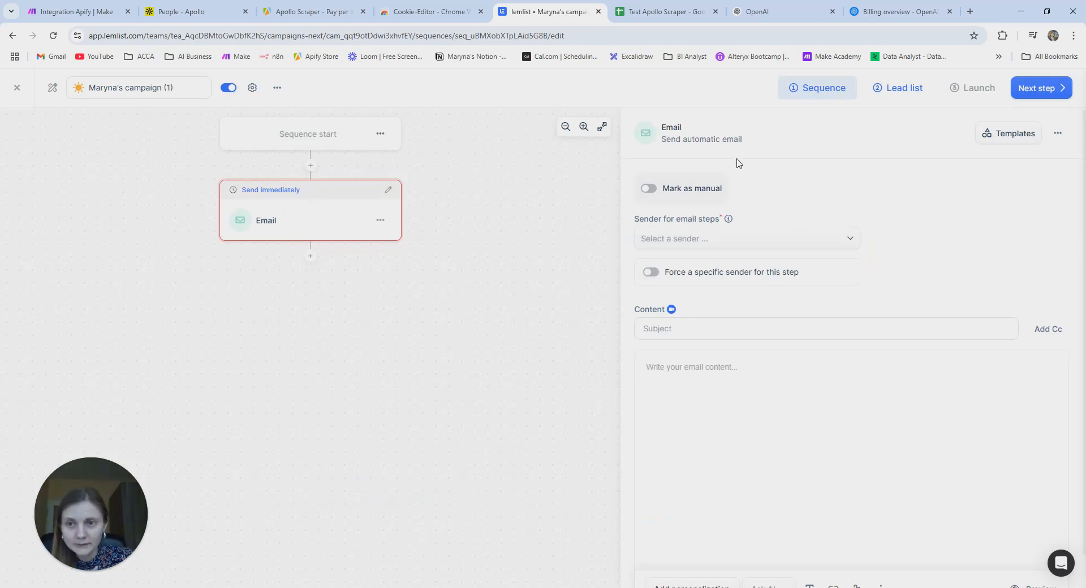
left_click(181, 87)
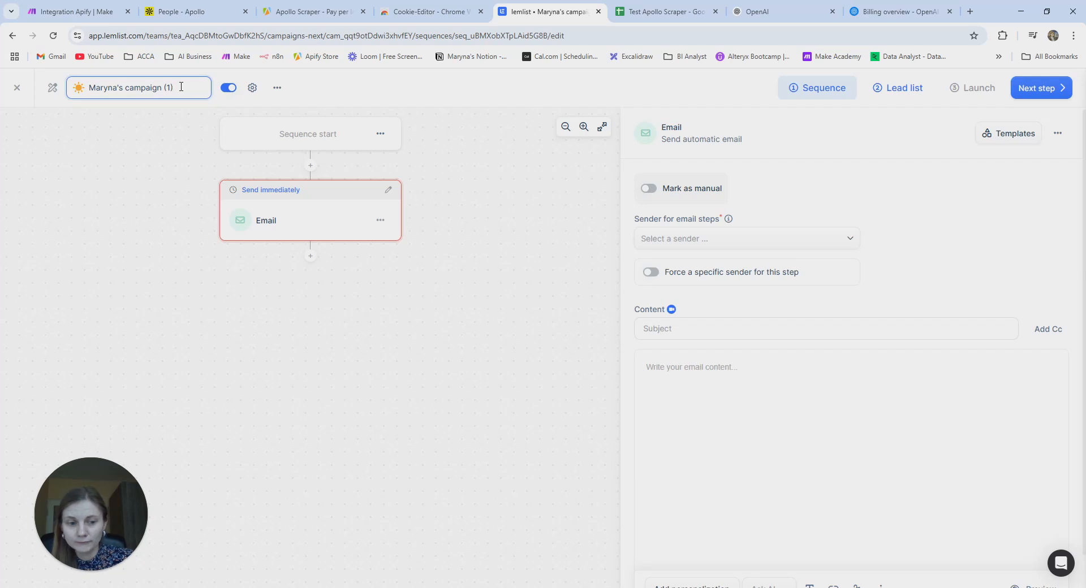
key("BackSpace")
key("BackSpace")
key("BackSpace")
key("BackSpace")
key("BackSpace")
key("BackSpace")
key("BackSpace")
key("BackSpace")
key("BackSpace")
key("BackSpace")
key("BackSpace")
key("BackSpace")
key("BackSpace")
key("BackSpace")
key("BackSpace")
key("BackSpace")
key("BackSpace")
key("BackSpace")
key("BackSpace")
key("BackSpace")
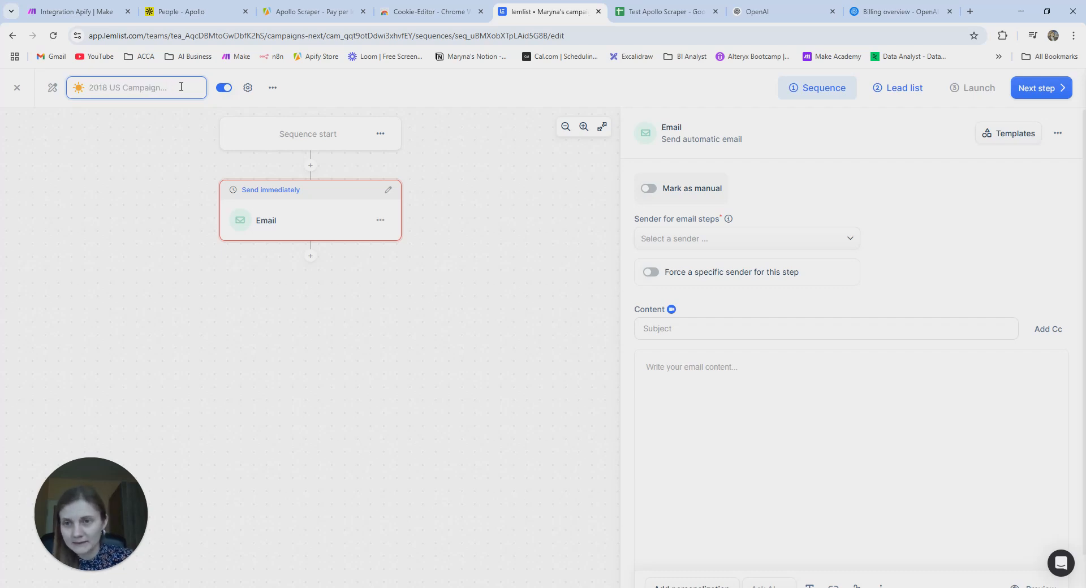
type("Test ")
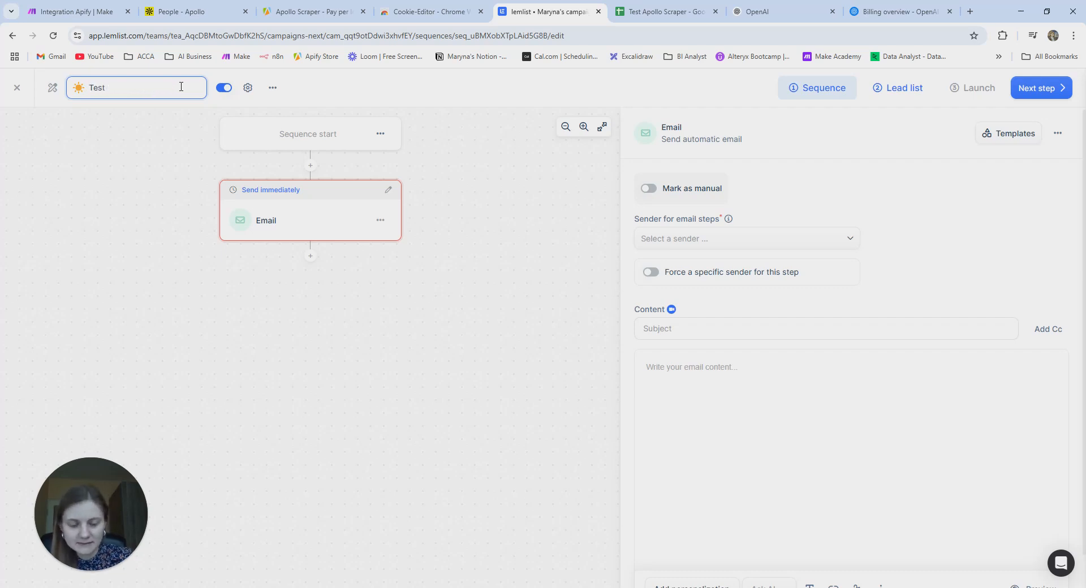
type("Scrape")
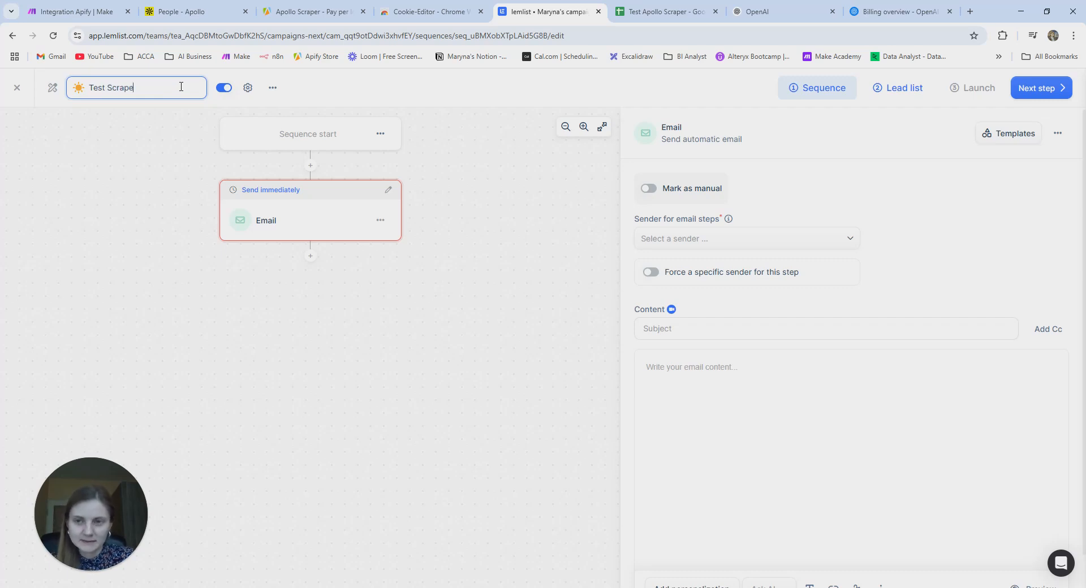
type("r Make.com")
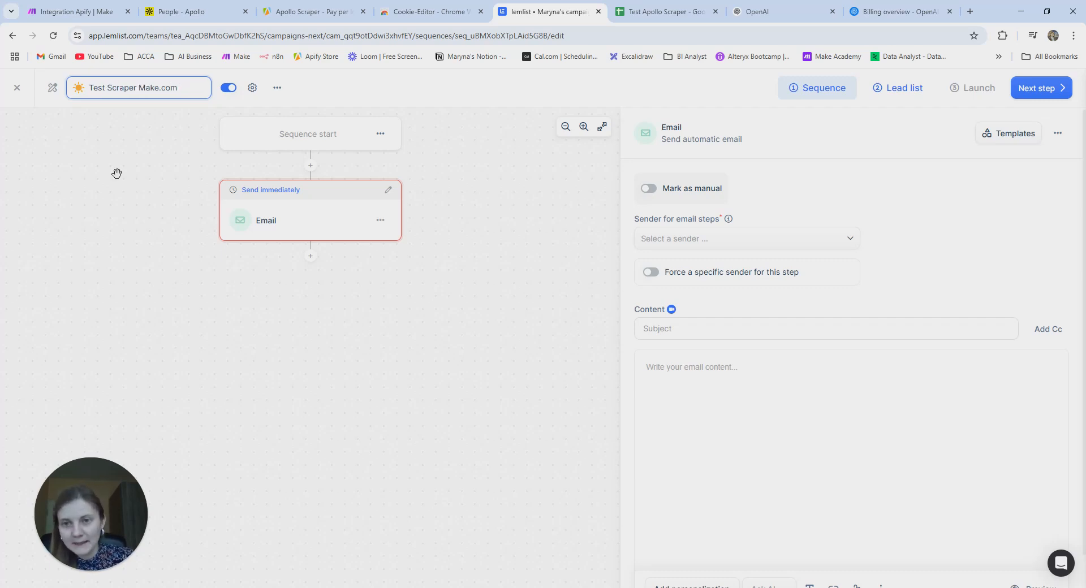
left_click(65, 216)
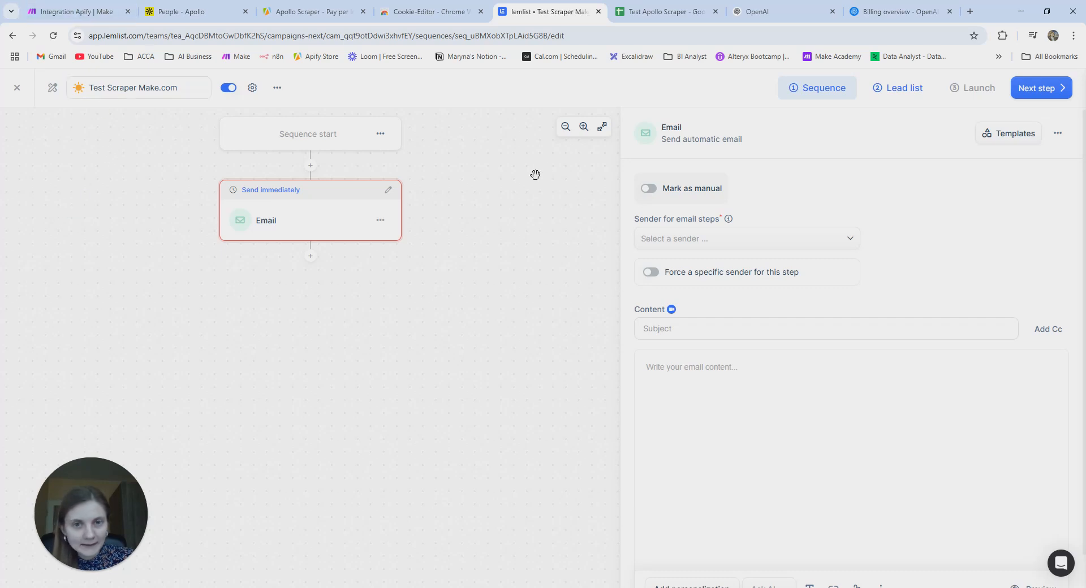
left_click(711, 329)
left_click(665, 407)
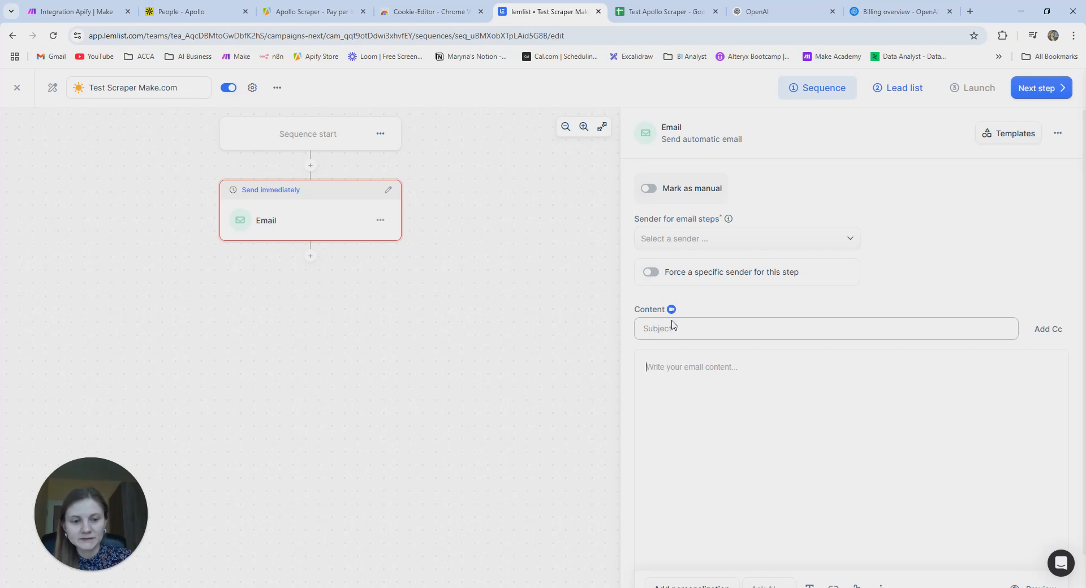
- Set the email subject to {{firstName}} & the agency's name followed by 'AI Agency Call'
type("{")
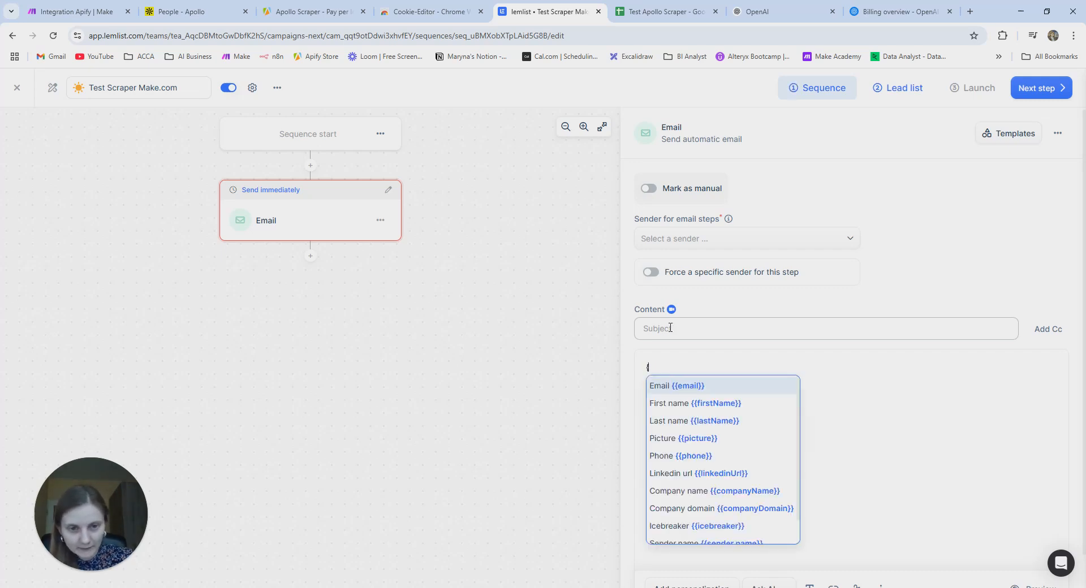
left_click(665, 329)
type("{{first")
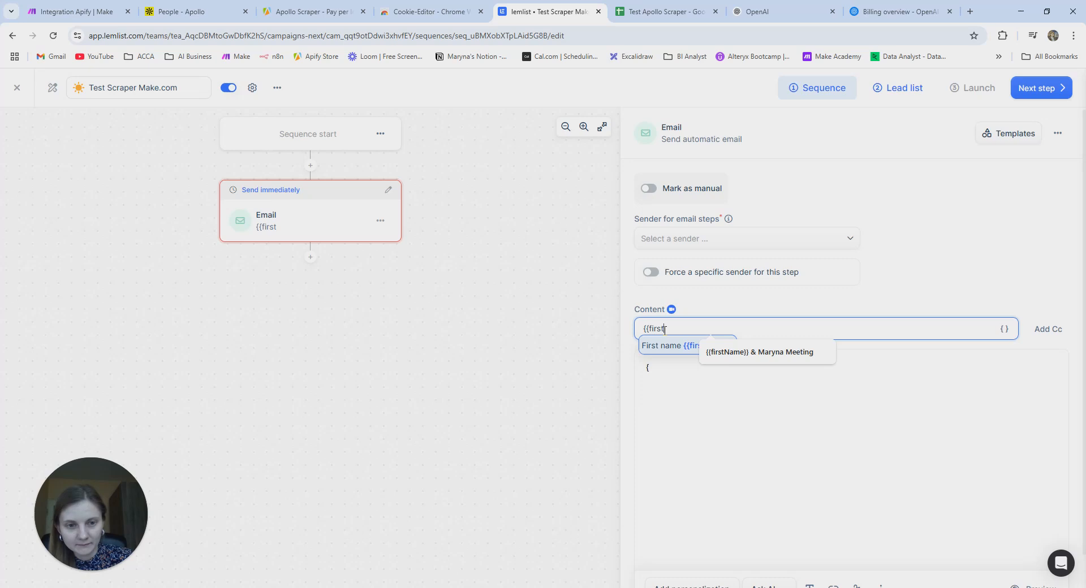
type("Mame}}")
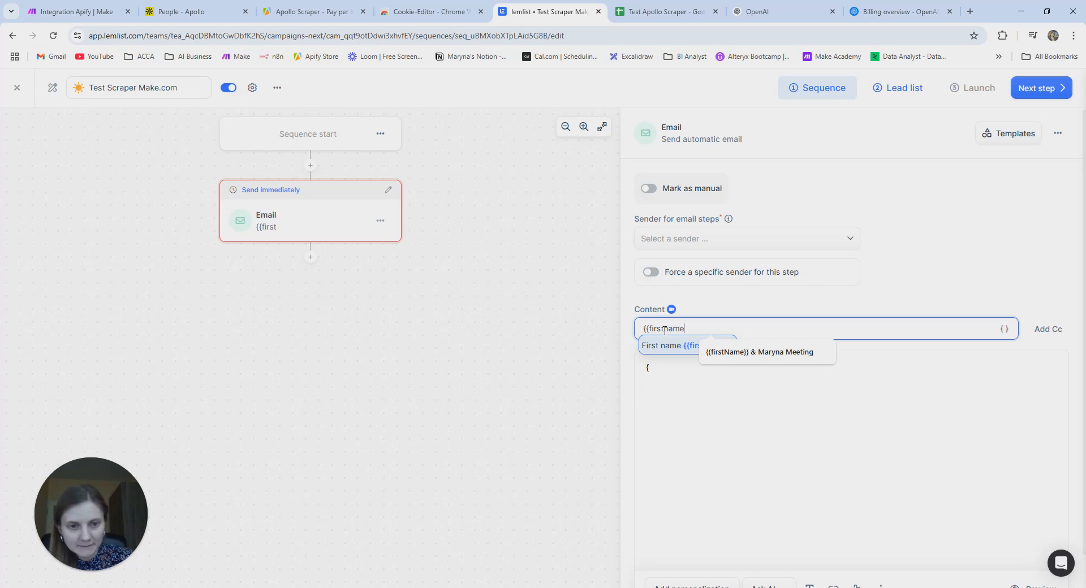
left_click(704, 327)
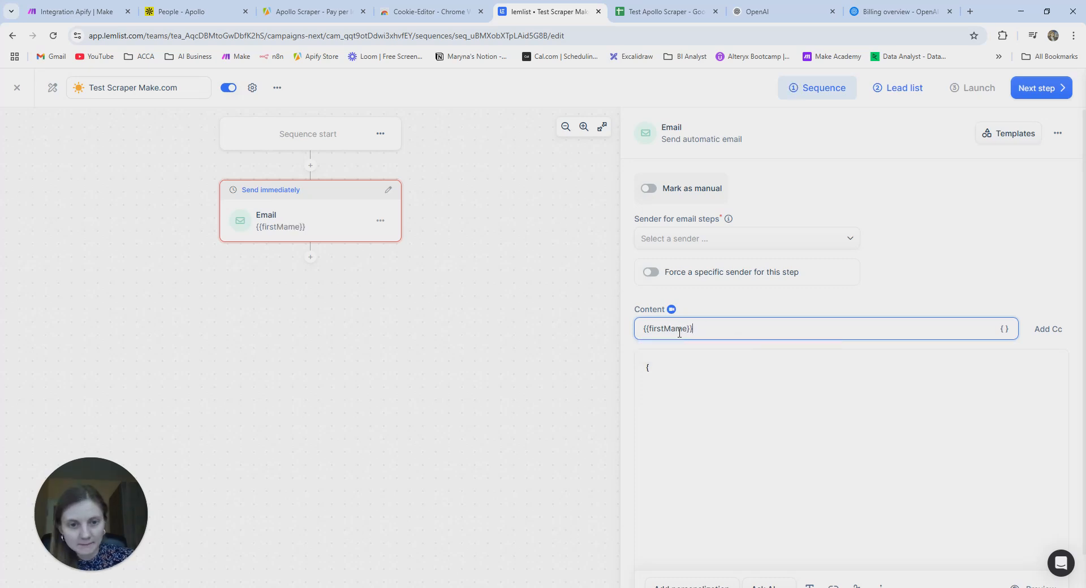
left_click(672, 328)
key("BackSpace")
type("N")
left_click(724, 328)
type("&")
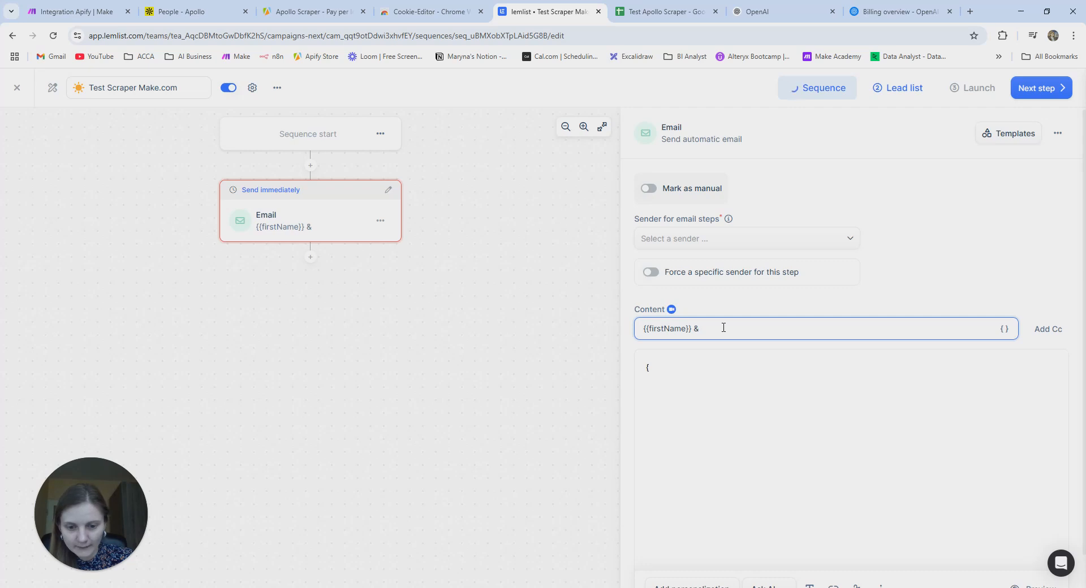
type(" Maryna ")
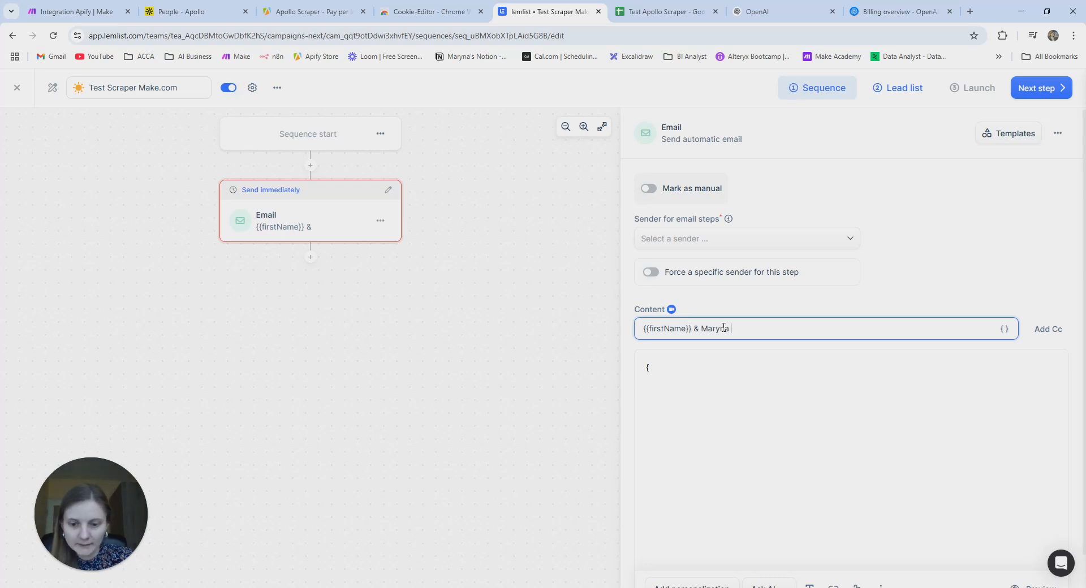
type("AI")
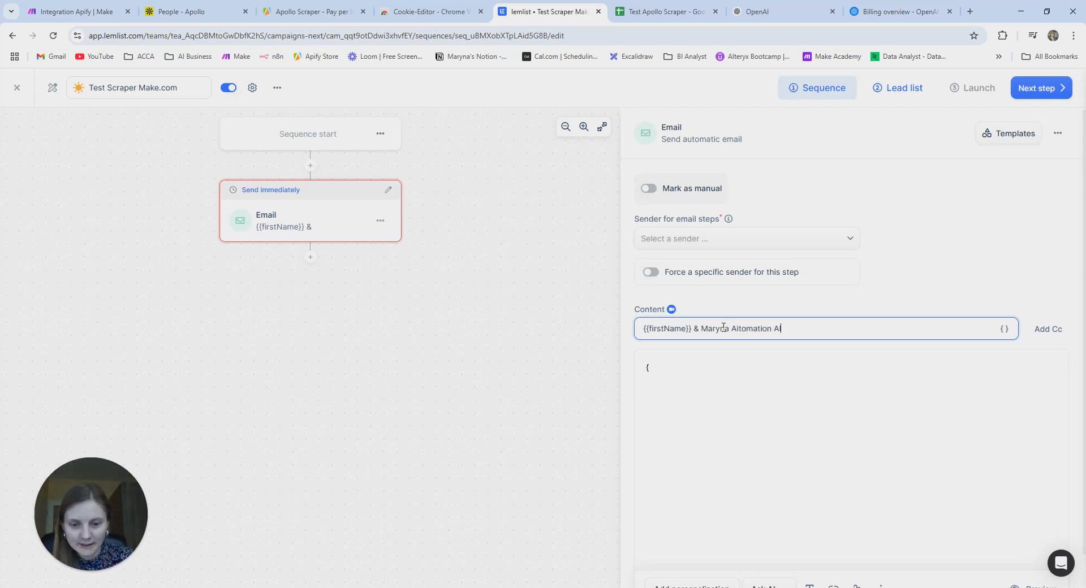
type("tomation AI AGency")
key("BackSpace")
key("BackSpace")
key("BackSpace")
key("BackSpace")
key("BackSpace")
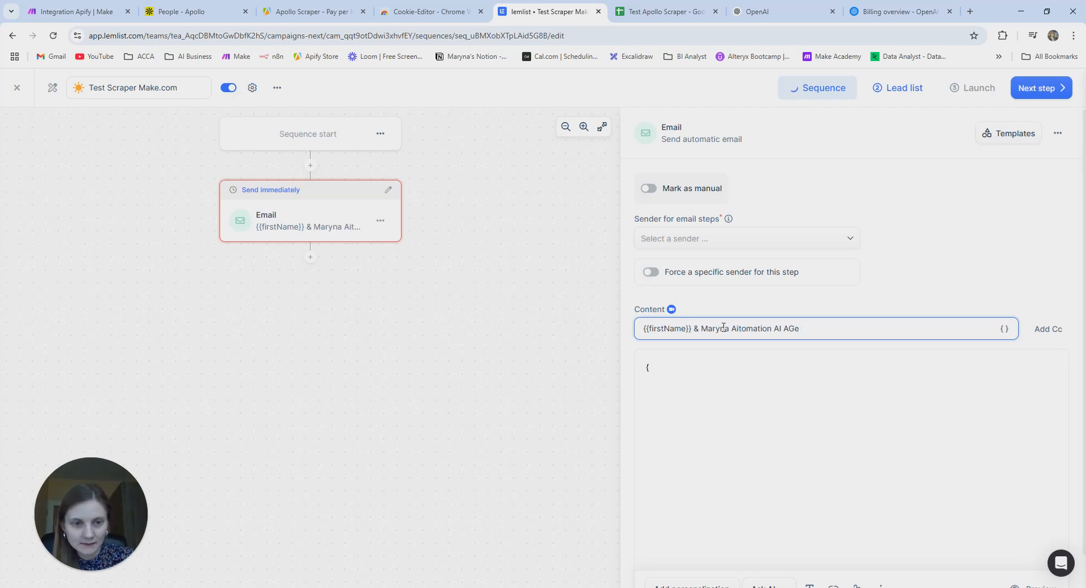
type("gency ")
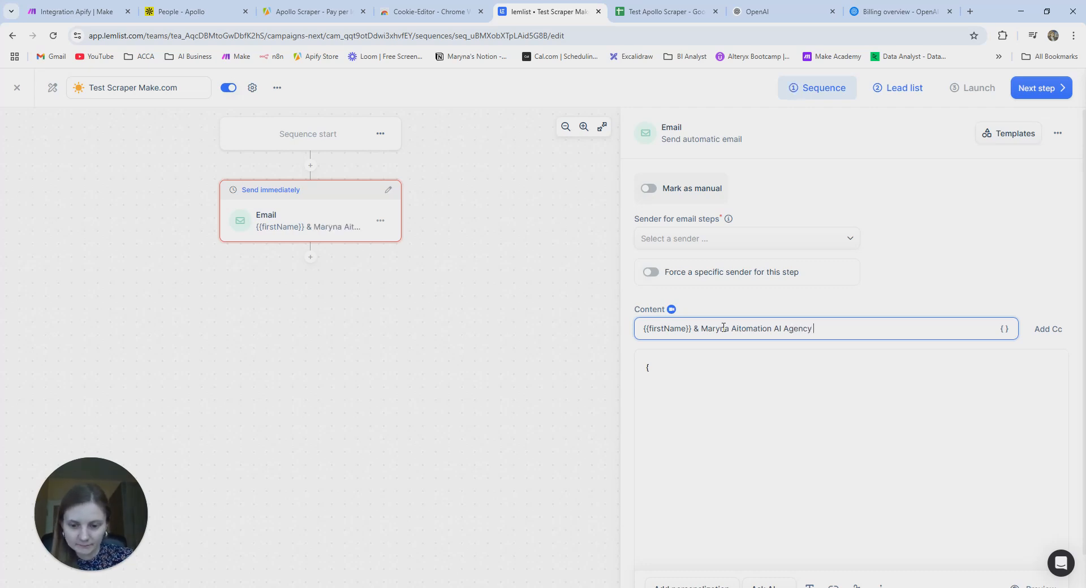
type("Call")
- Make the email body the {{first_email}} variable
left_click(671, 373)
key("BackSpace")
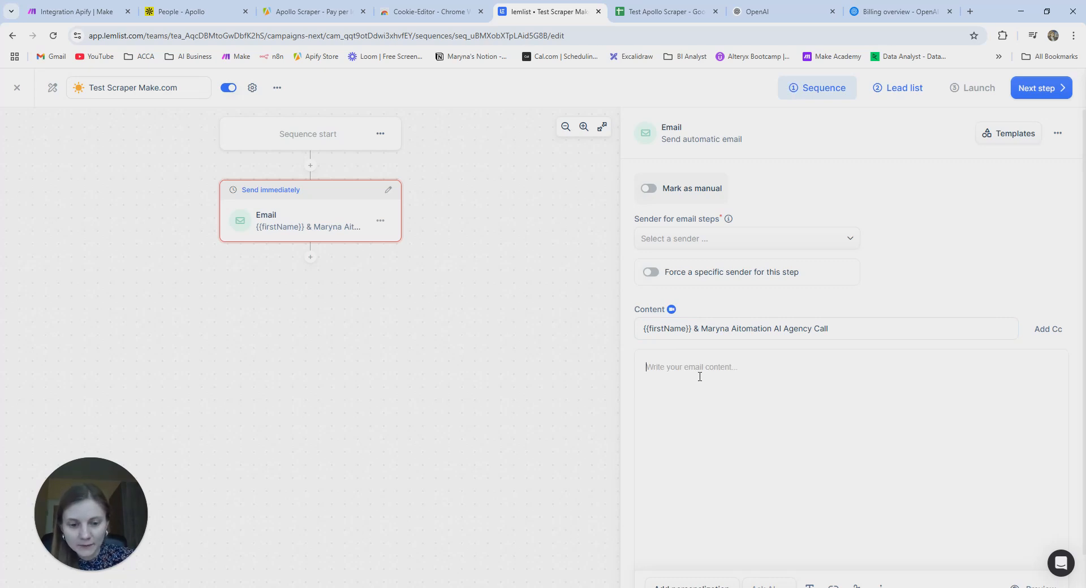
type("{{")
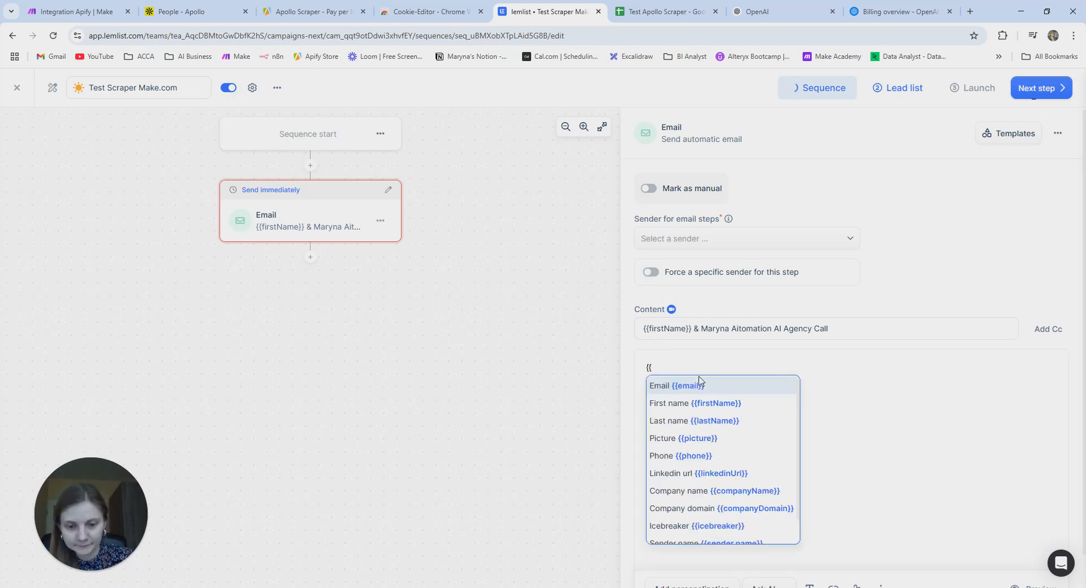
type("fiest")
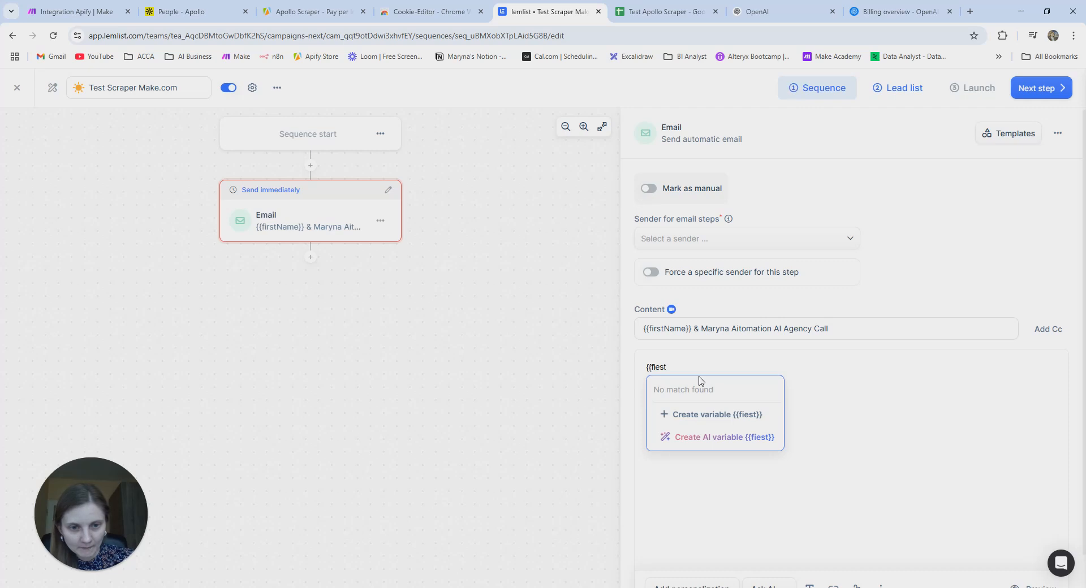
key("BackSpace")
key("BackSpace")
key("BackSpace")
key("BackSpace")
type("ir")
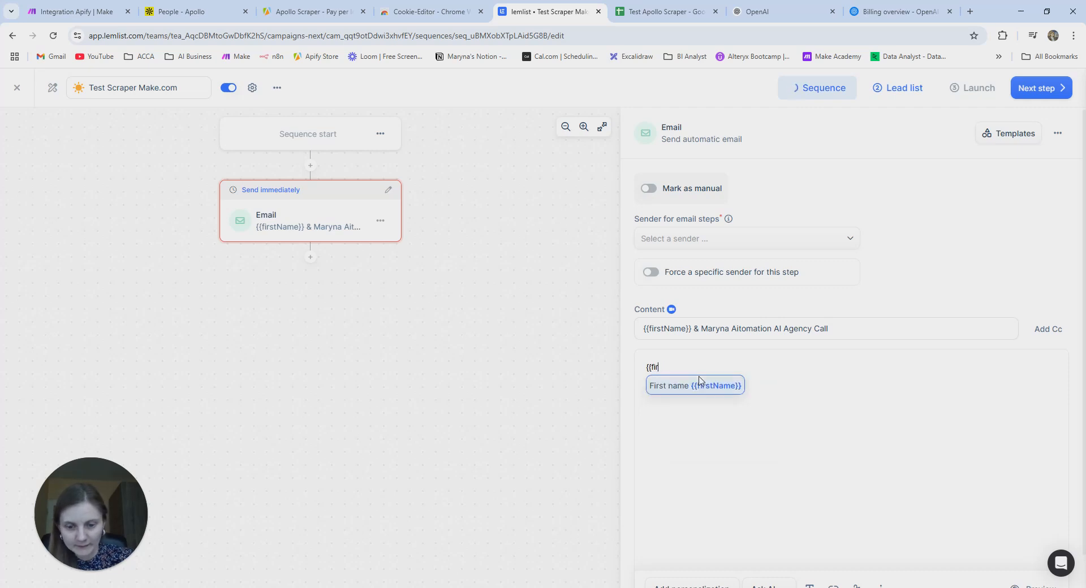
type("st_ema")
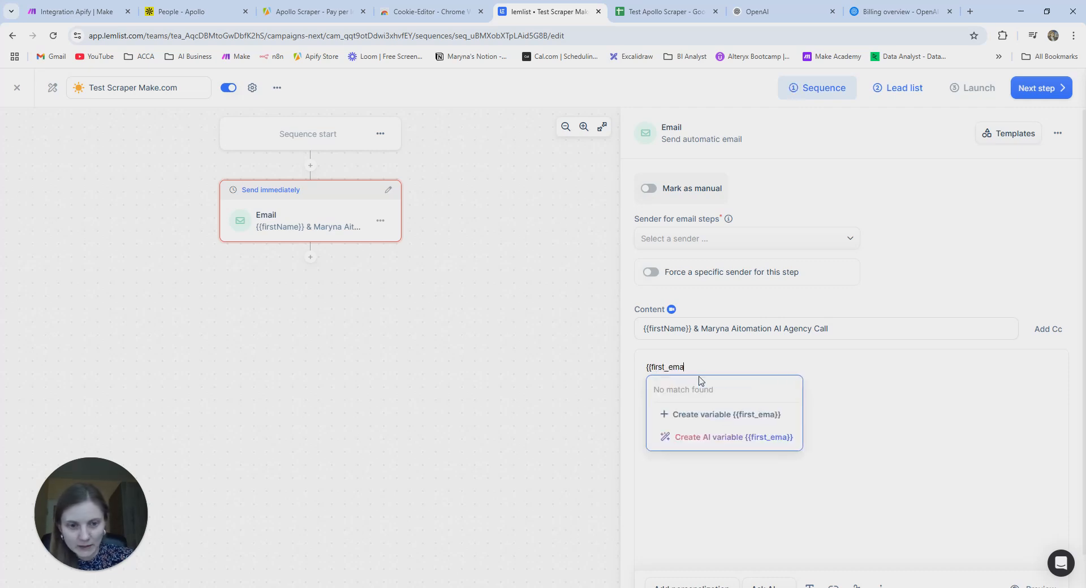
type("il}}")
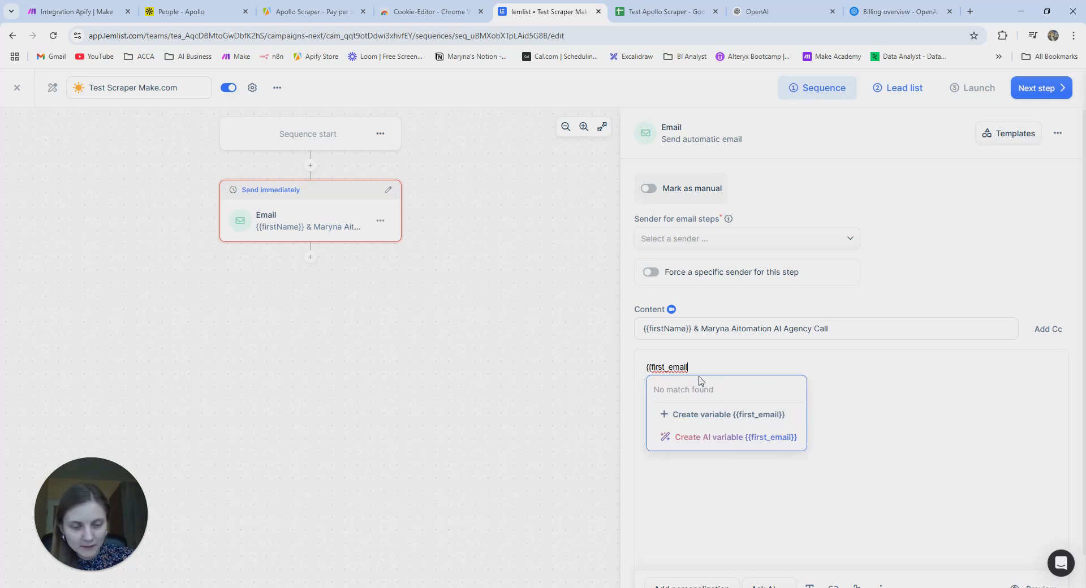
left_click(749, 416)
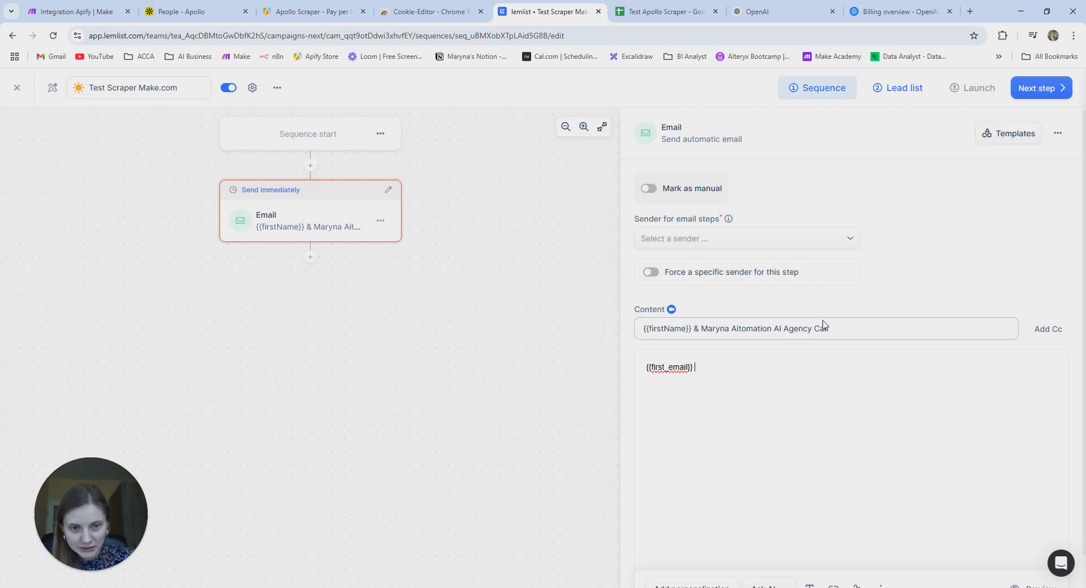
left_click(709, 369)
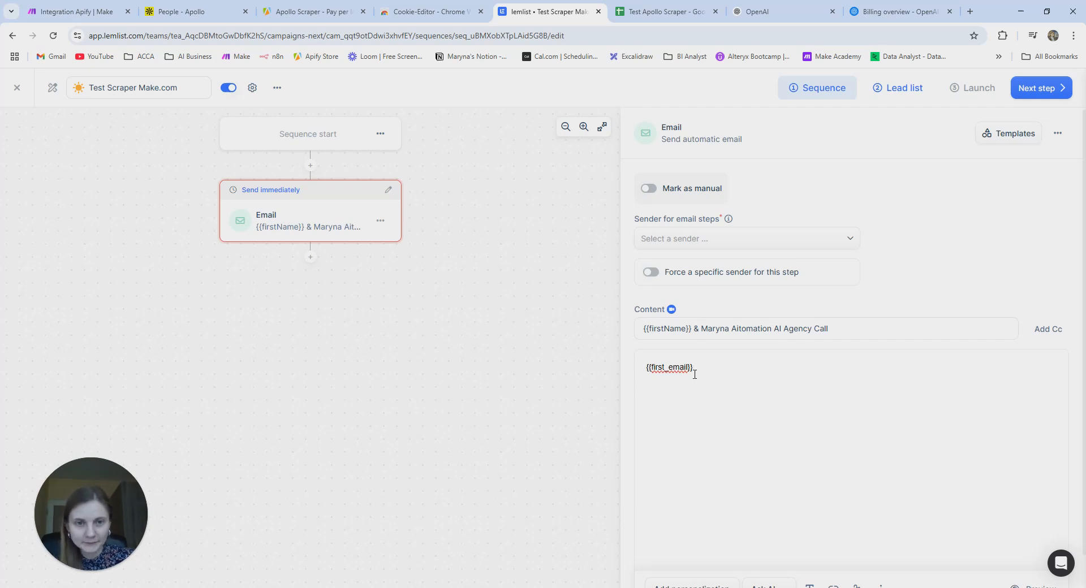
scroll(695, 374, "down", 1)
scroll(780, 342, "up", 1)
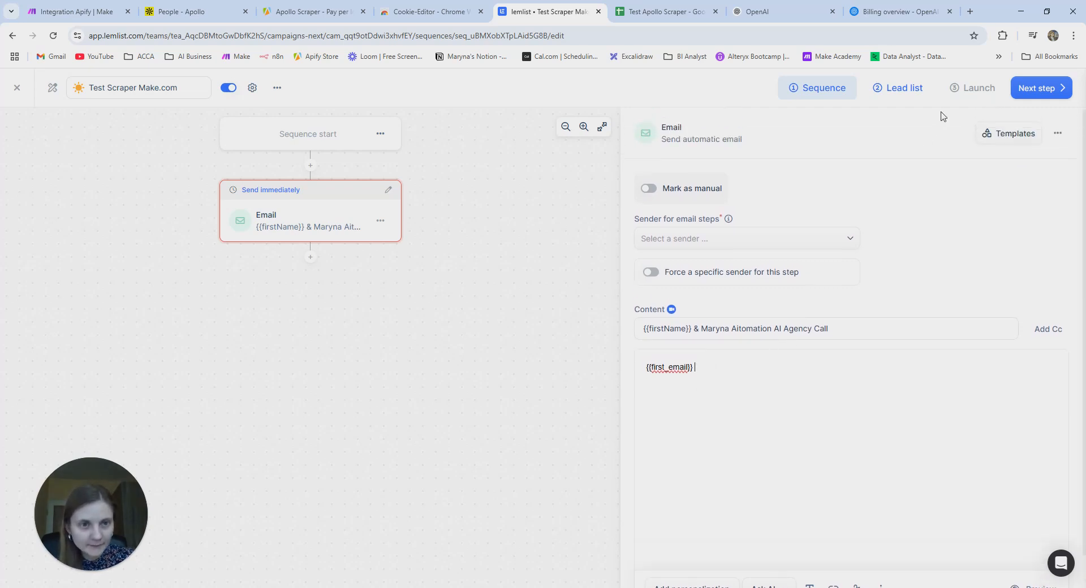
- Add a second email step after the first and assign the account's sender to the first email
left_click(310, 258)
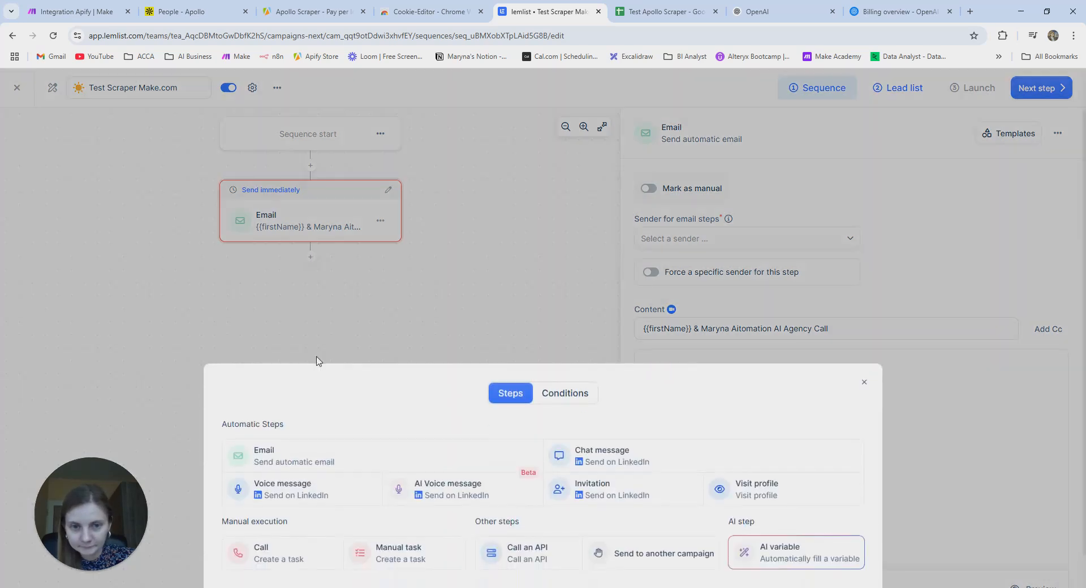
left_click(339, 459)
left_click(321, 219)
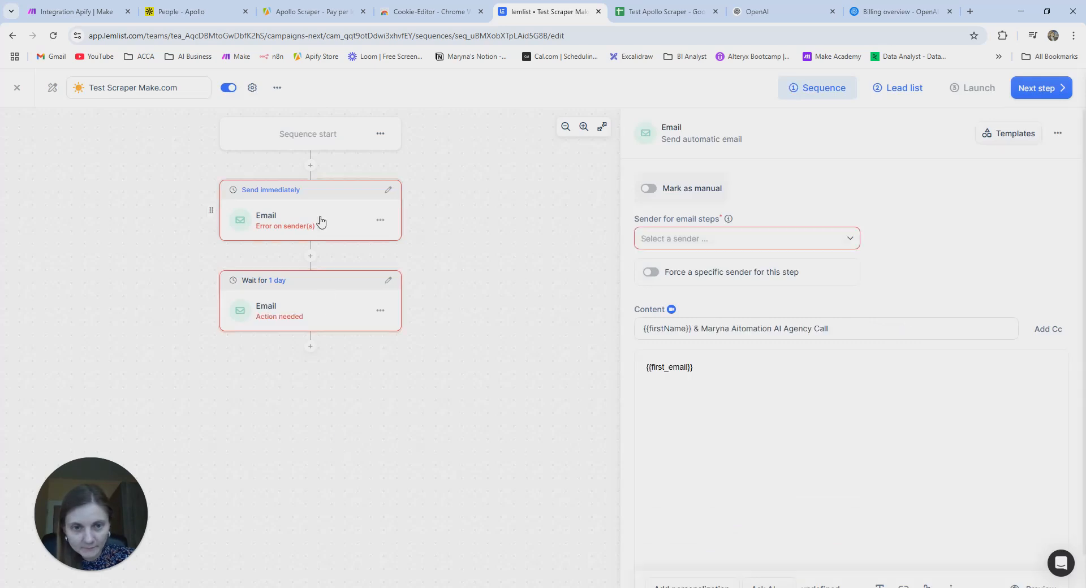
left_click(743, 238)
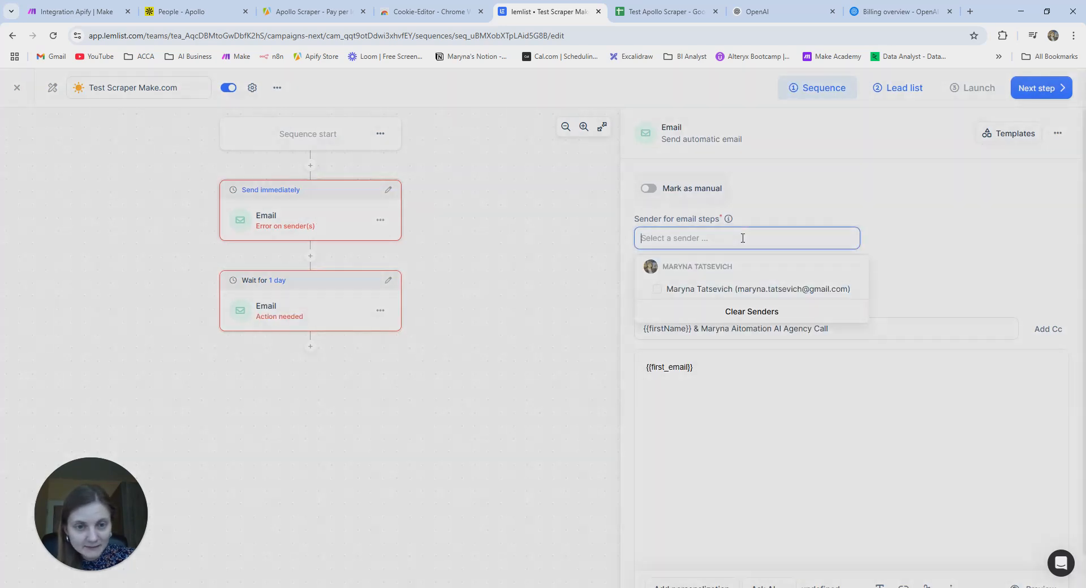
left_click(656, 288)
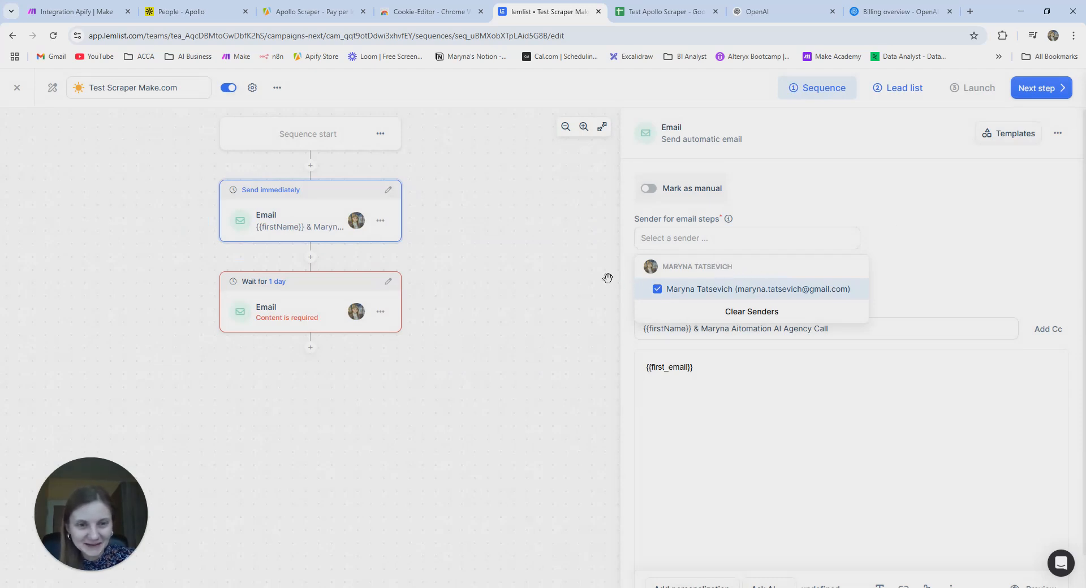
- Give the follow-up email the suggested 'RE:' reply subject
left_click(899, 215)
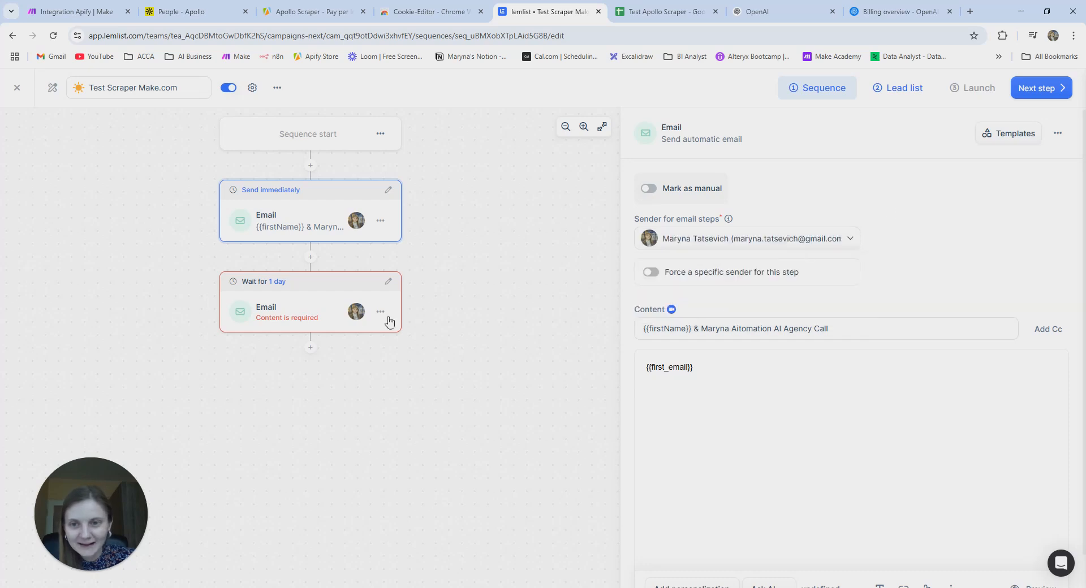
left_click(306, 306)
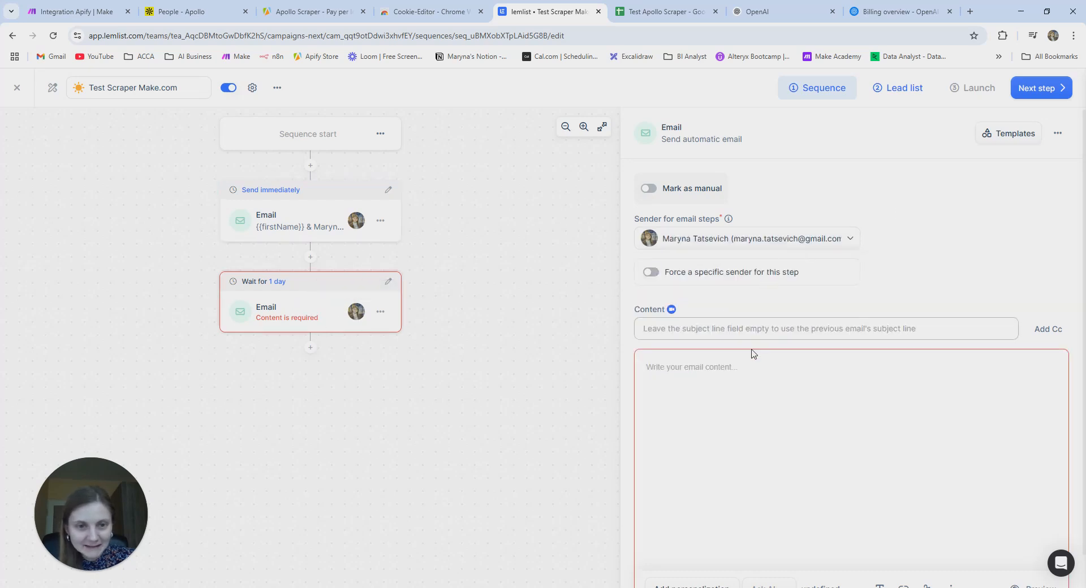
left_click(301, 220)
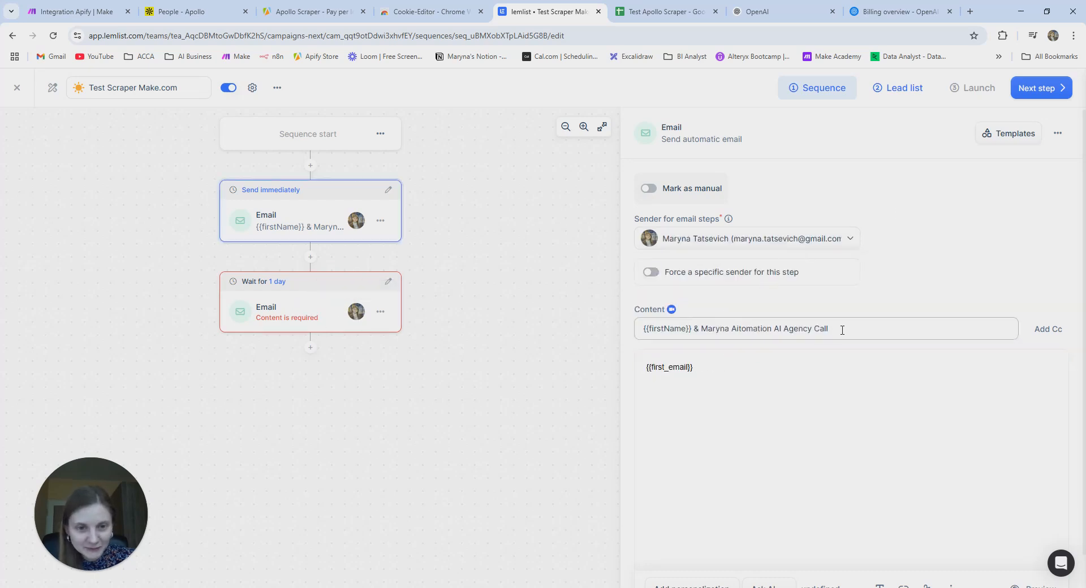
left_click_drag(837, 333, 632, 327)
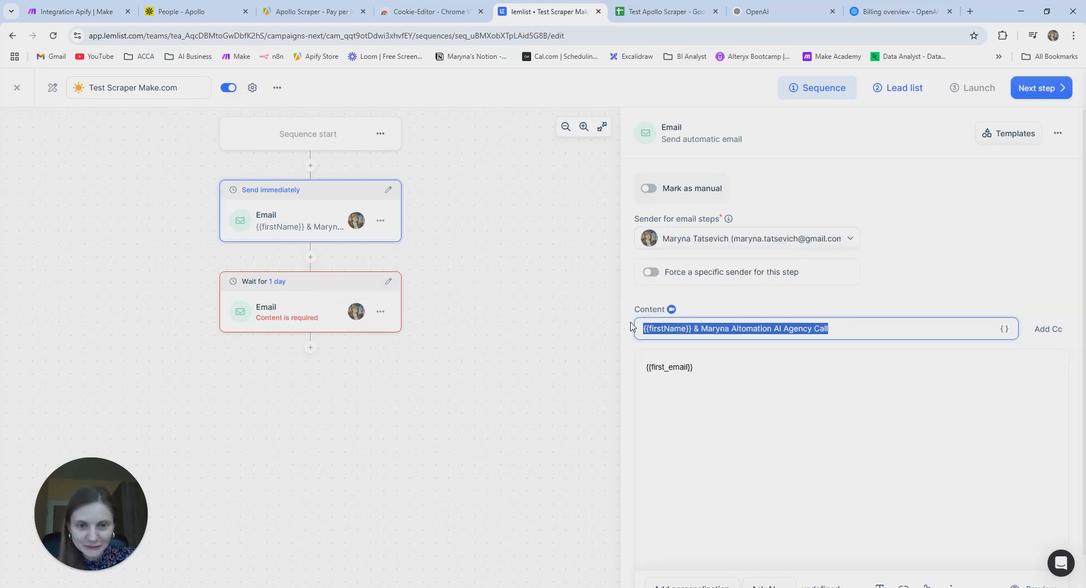
left_click(294, 316)
left_click(681, 333)
type("RE::")
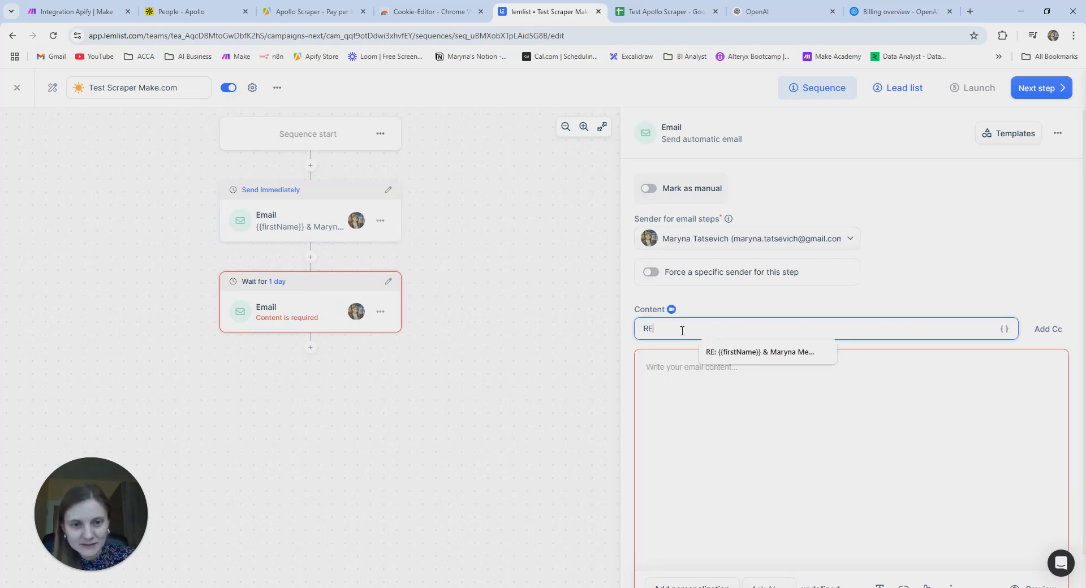
key("BackSpace")
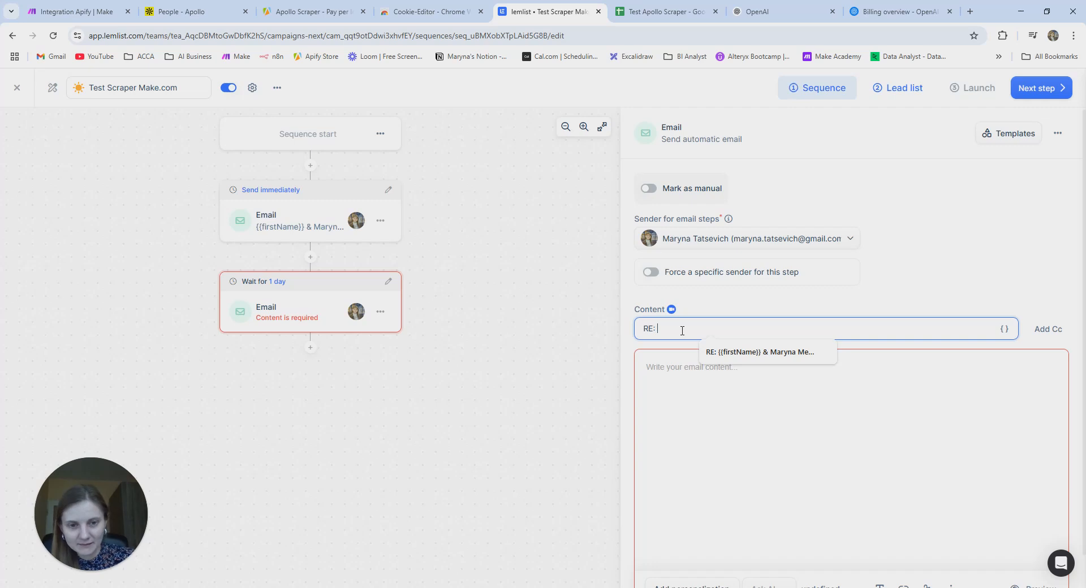
left_click(735, 352)
- Set the follow-up email body to a new {{followup_email}} custom variable
left_click(727, 369)
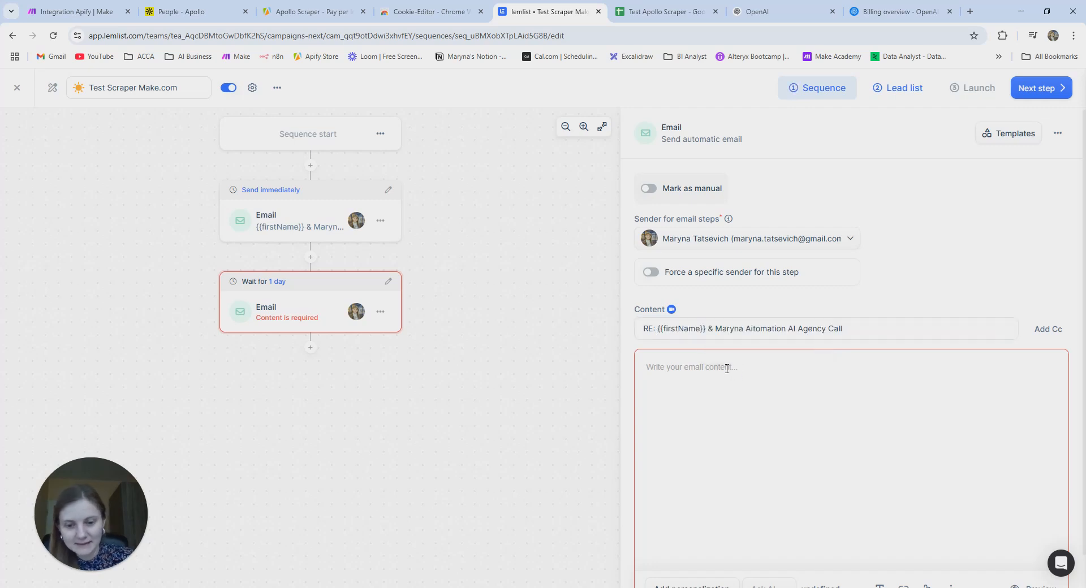
type("fol")
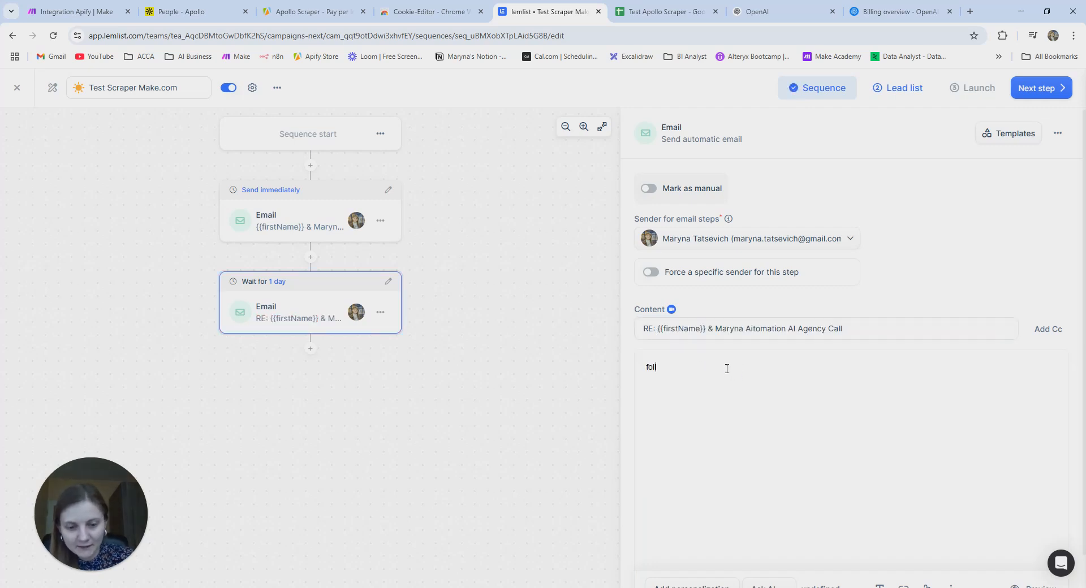
type("lowup_e")
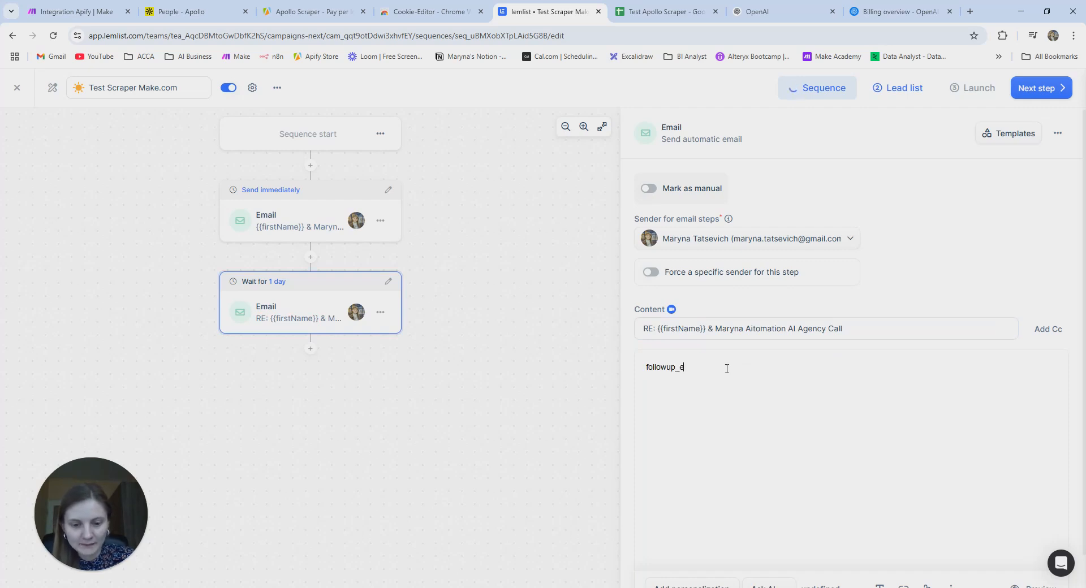
left_click(641, 365)
type("{{")
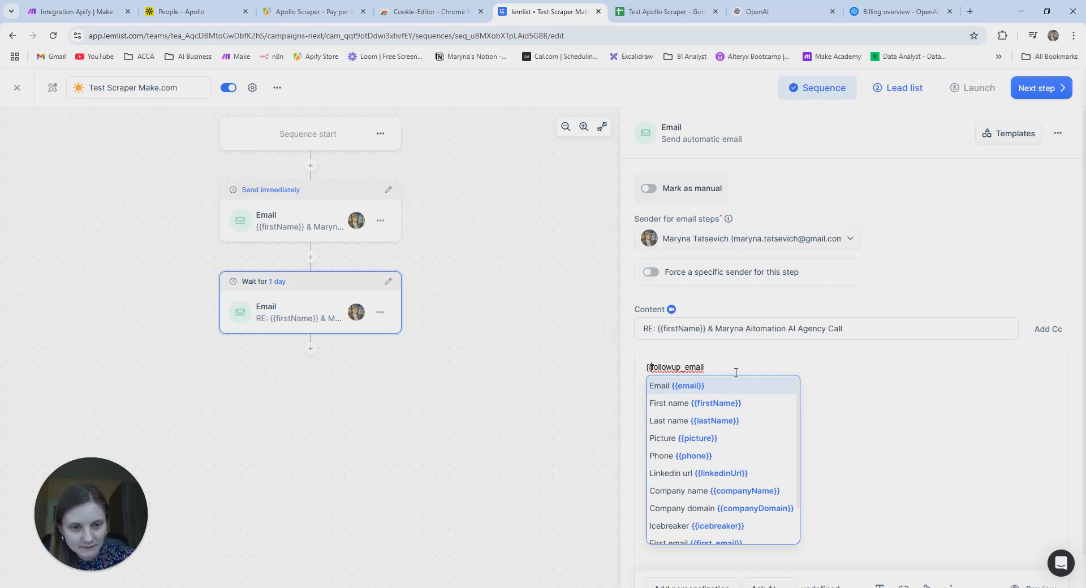
left_click(735, 369)
type("}}")
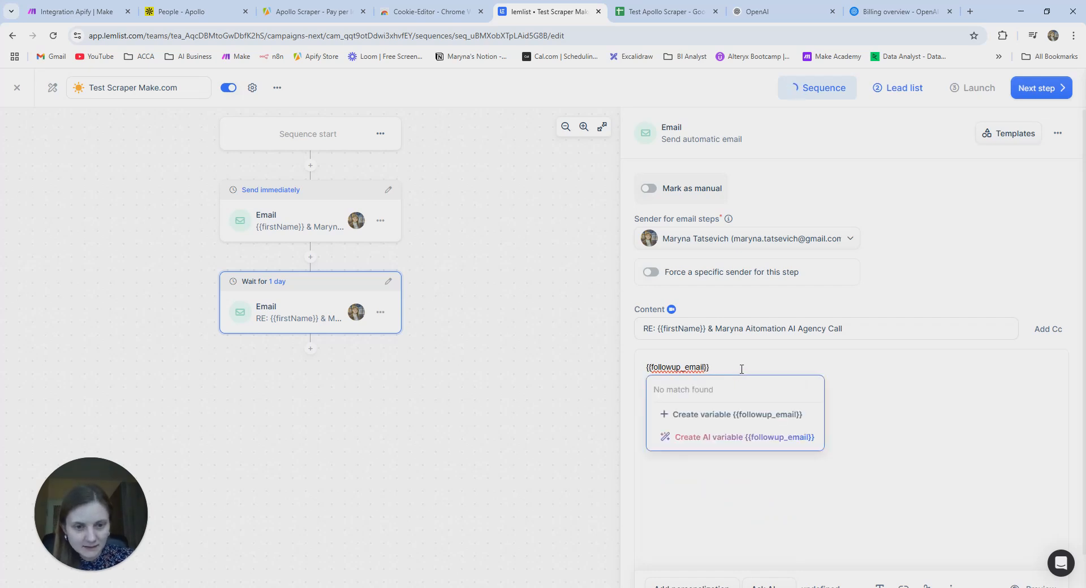
left_click(759, 415)
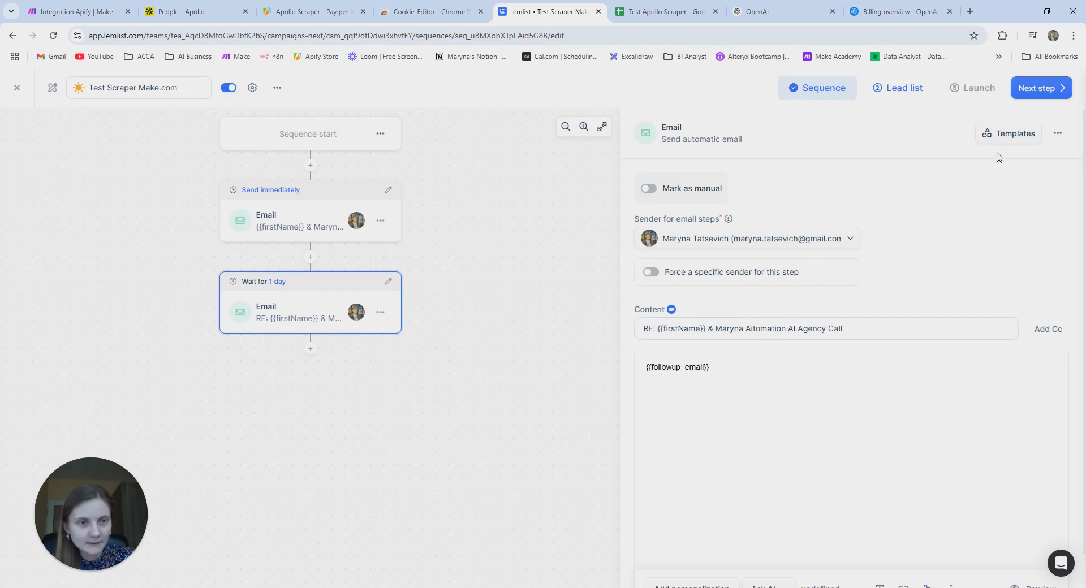
left_click(1043, 89)
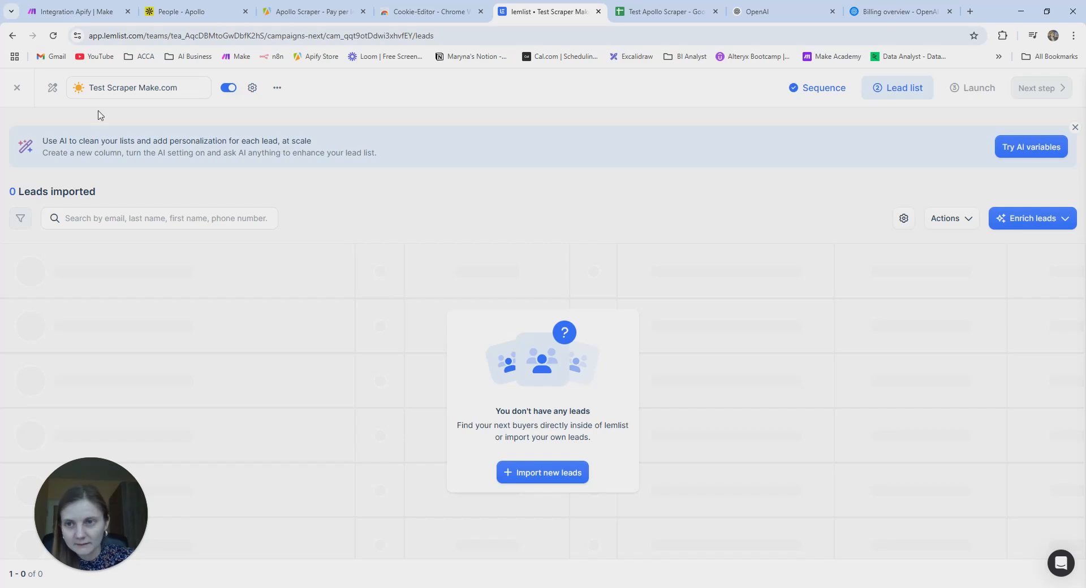
- In Make's lemlist module, set the campaign to Test Scraper Make.com
left_click(71, 8)
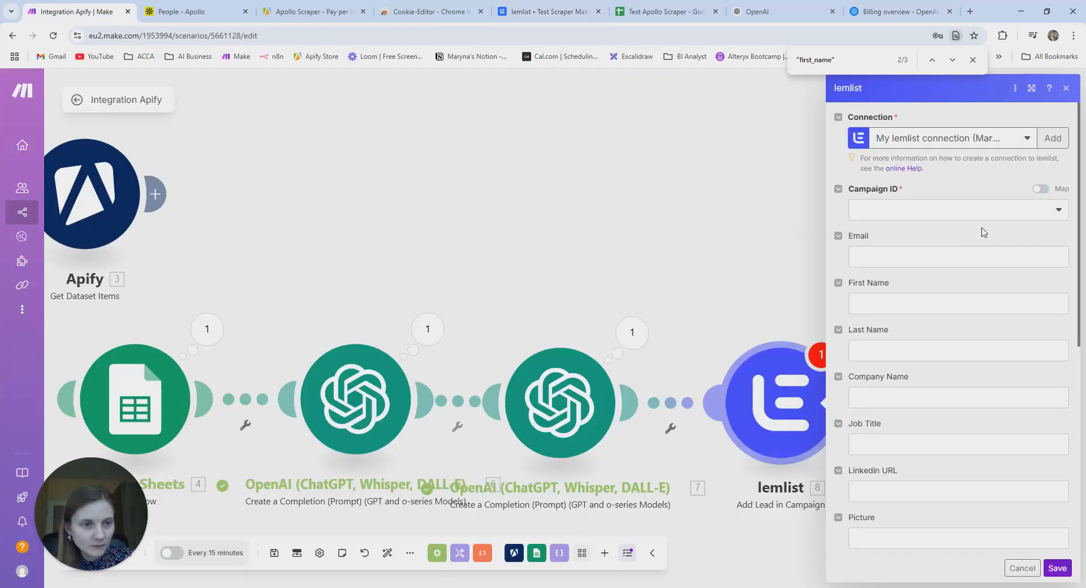
left_click(1010, 214)
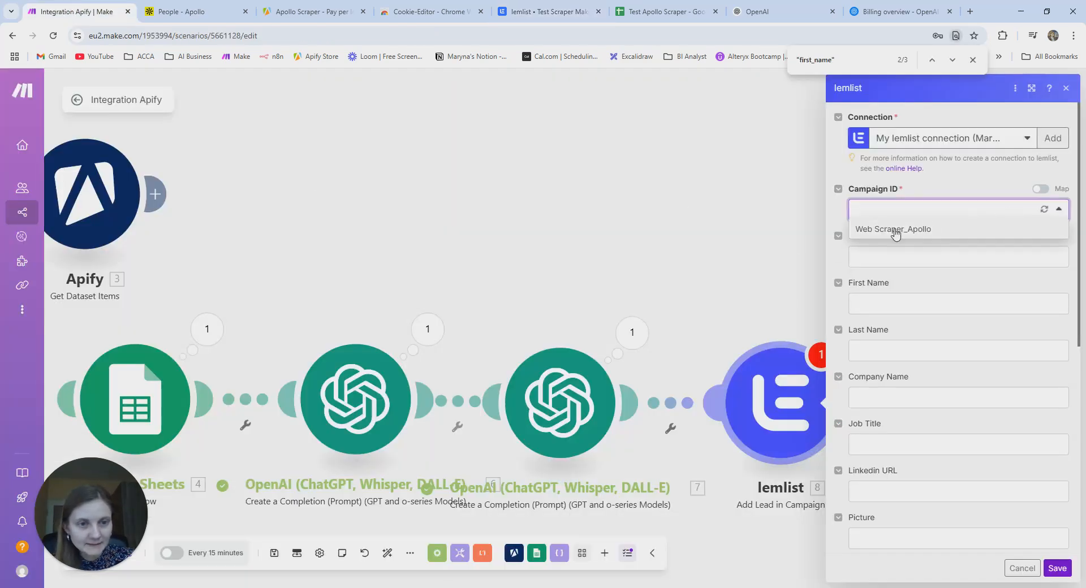
left_click(1045, 209)
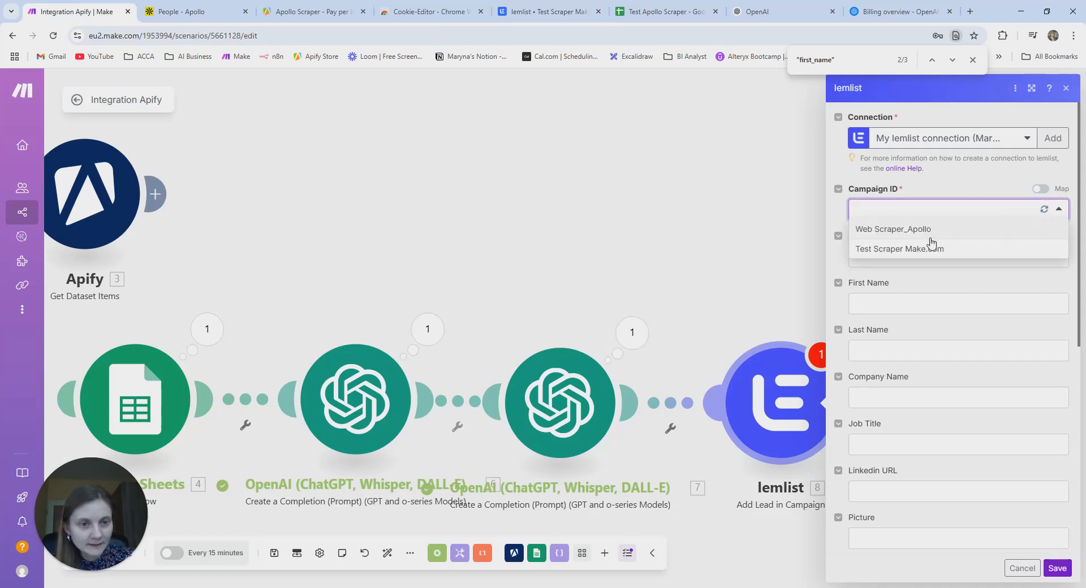
left_click(887, 250)
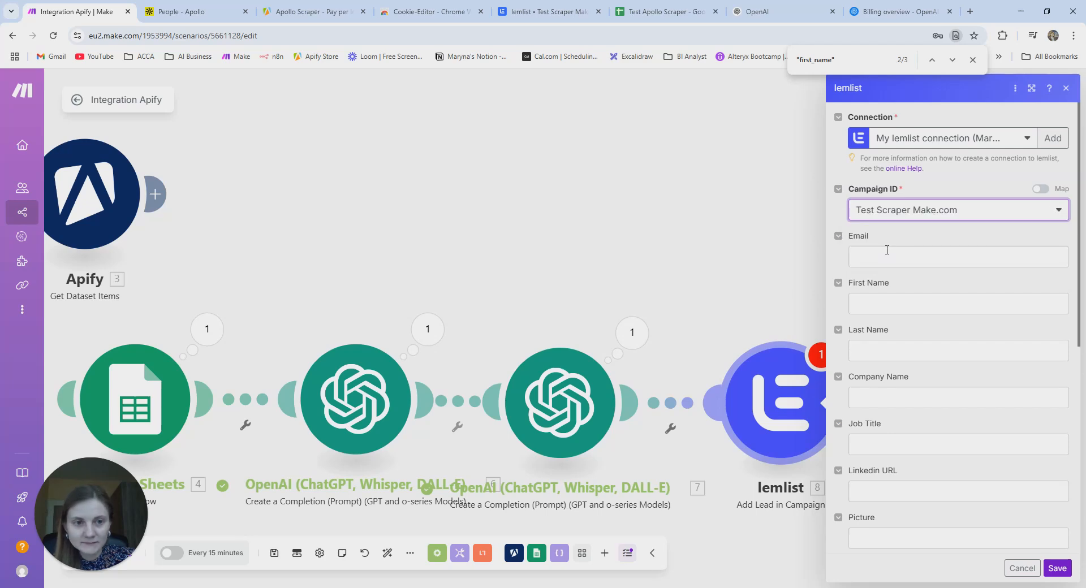
- Map the parsed JSON email, first_name and last_name into Email, First Name and Last Name
left_click(881, 257)
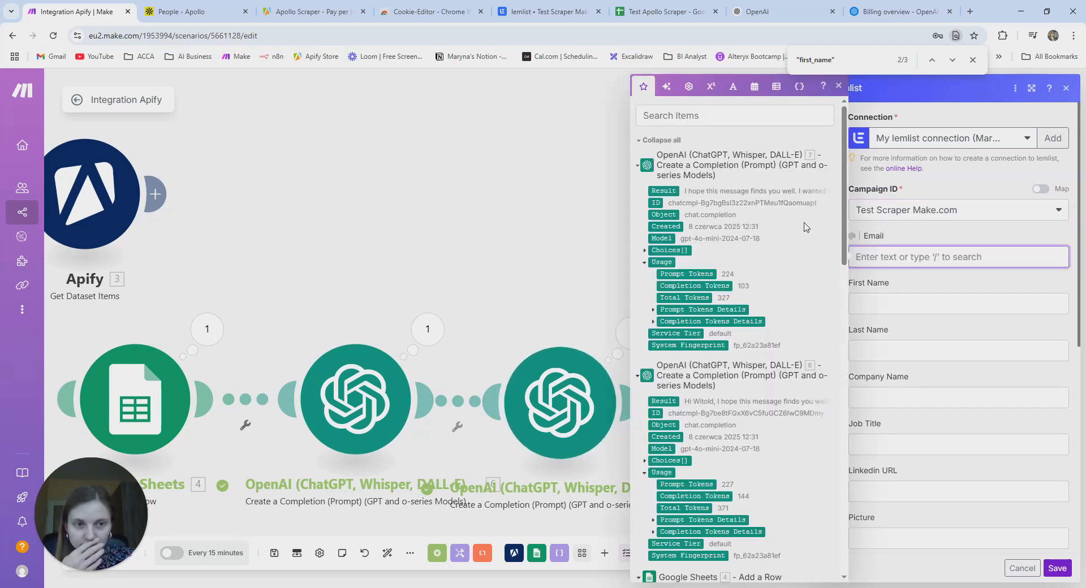
left_click(713, 113)
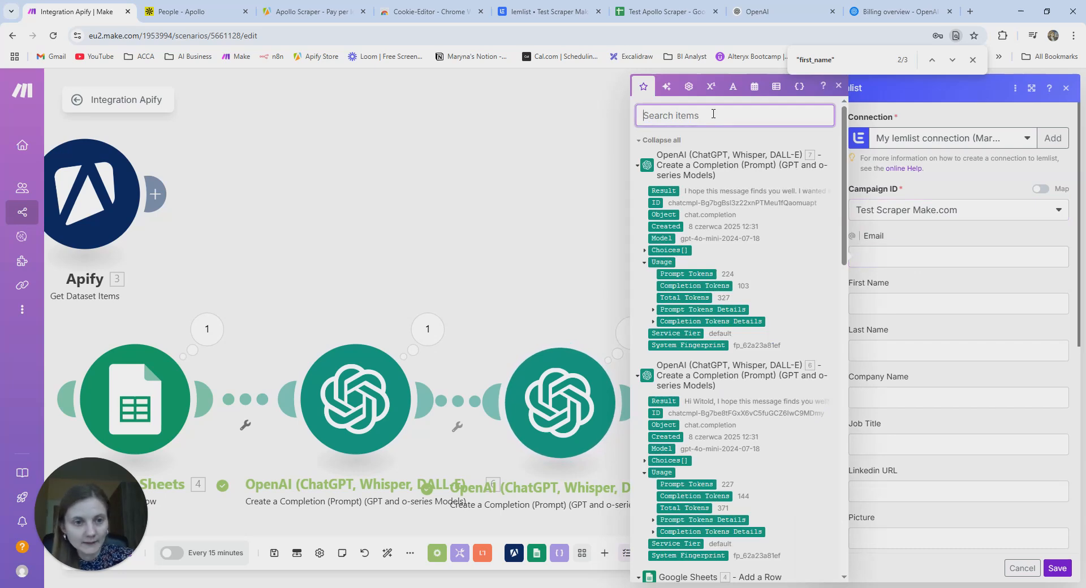
type("email")
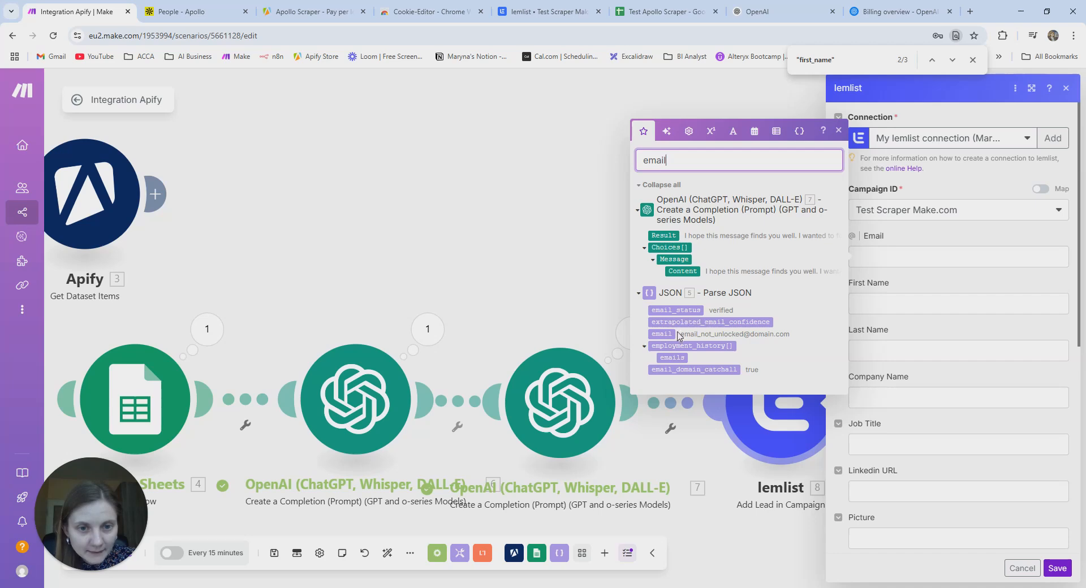
left_click_drag(665, 334, 958, 259)
left_click(928, 296)
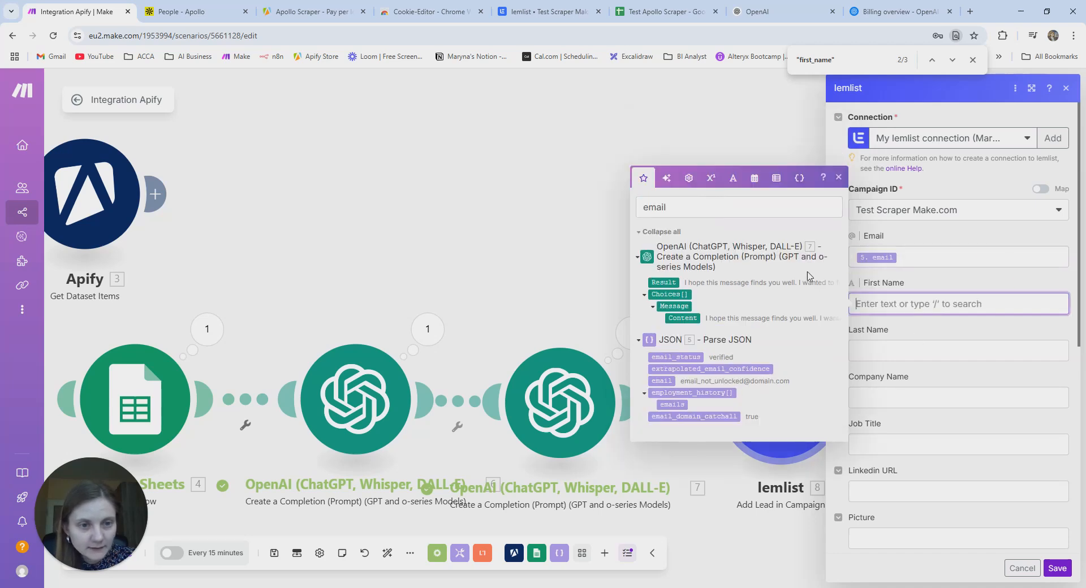
left_click(682, 208)
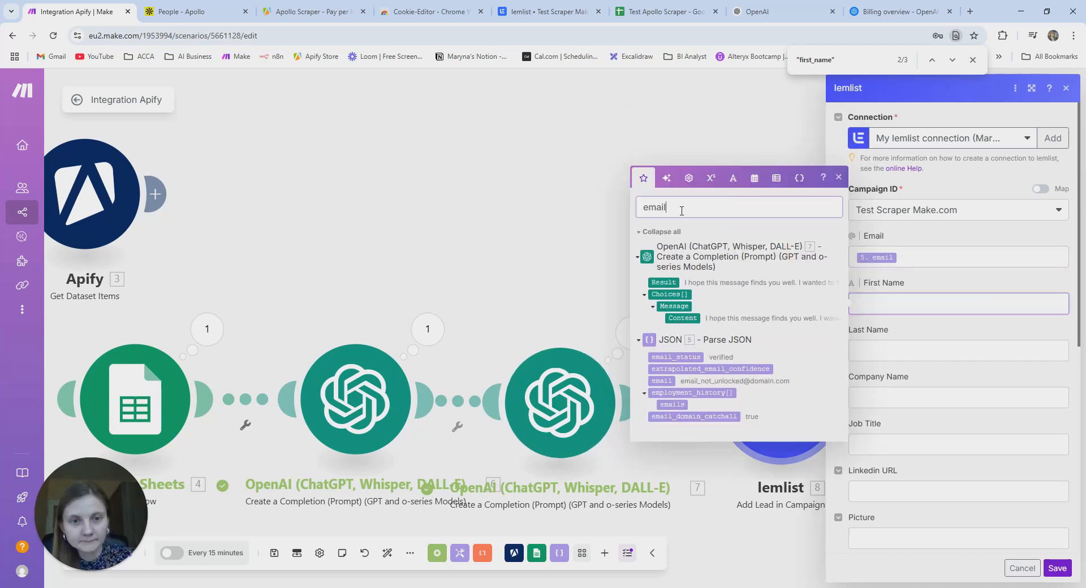
key("BackSpace")
key("BackSpace")
key("BackSpace")
key("BackSpace")
key("BackSpace")
type("first")
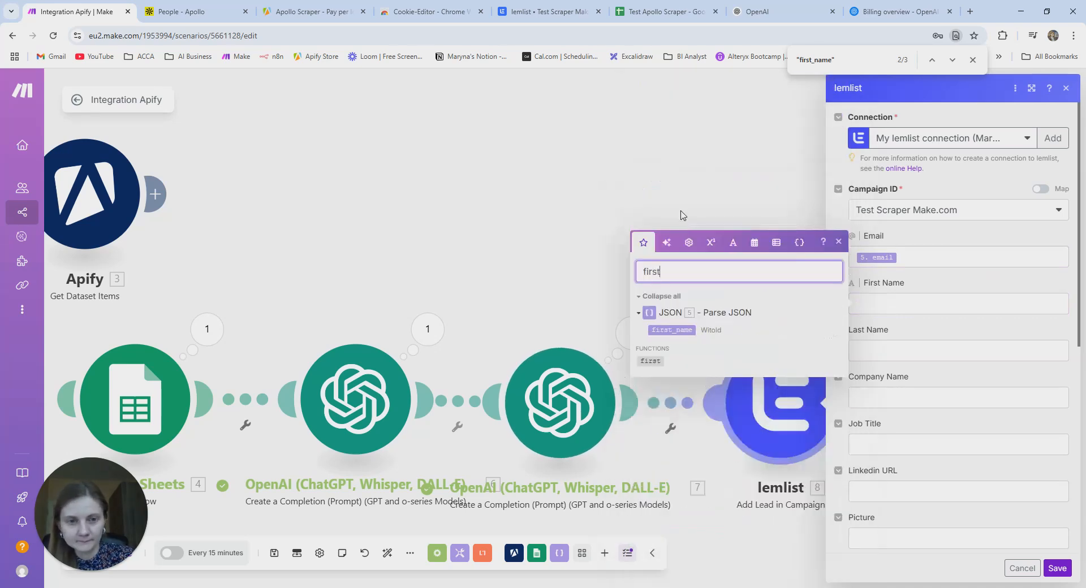
left_click_drag(675, 331, 843, 306)
left_click(869, 350)
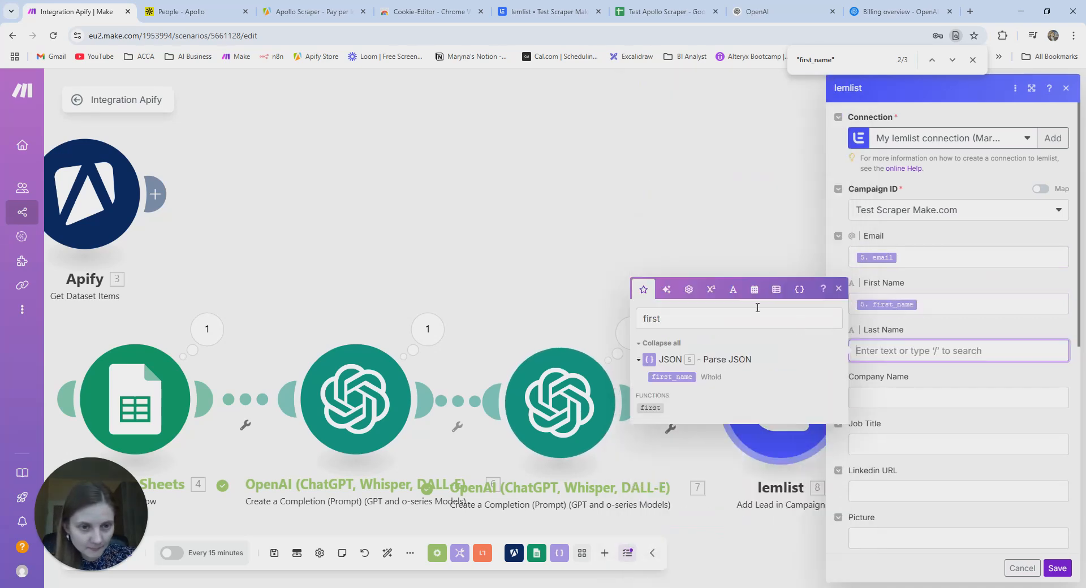
left_click(675, 319)
key("BackSpace")
key("BackSpace")
key("BackSpace")
type("last")
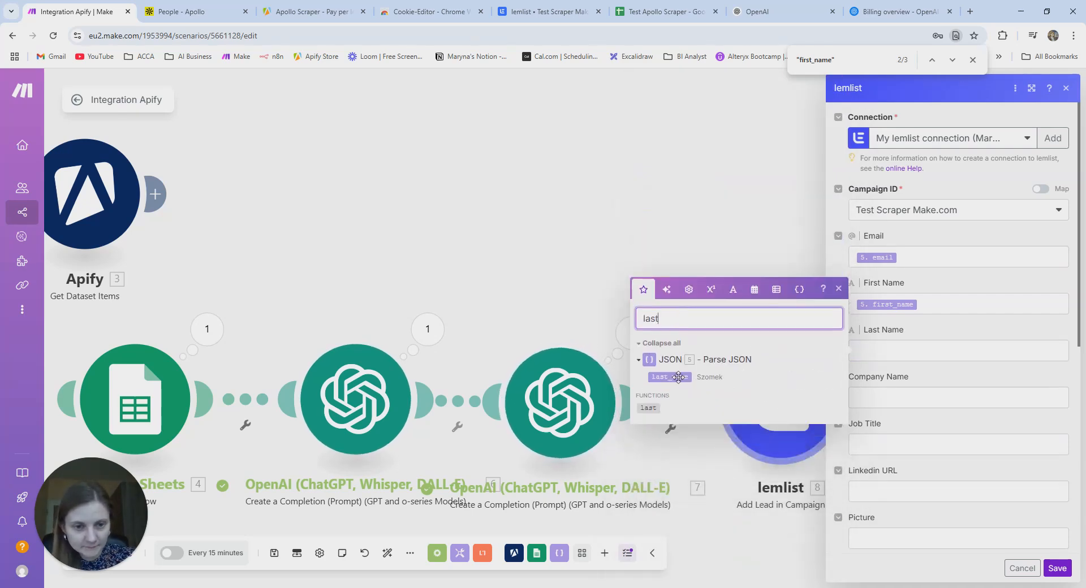
left_click_drag(679, 377, 890, 357)
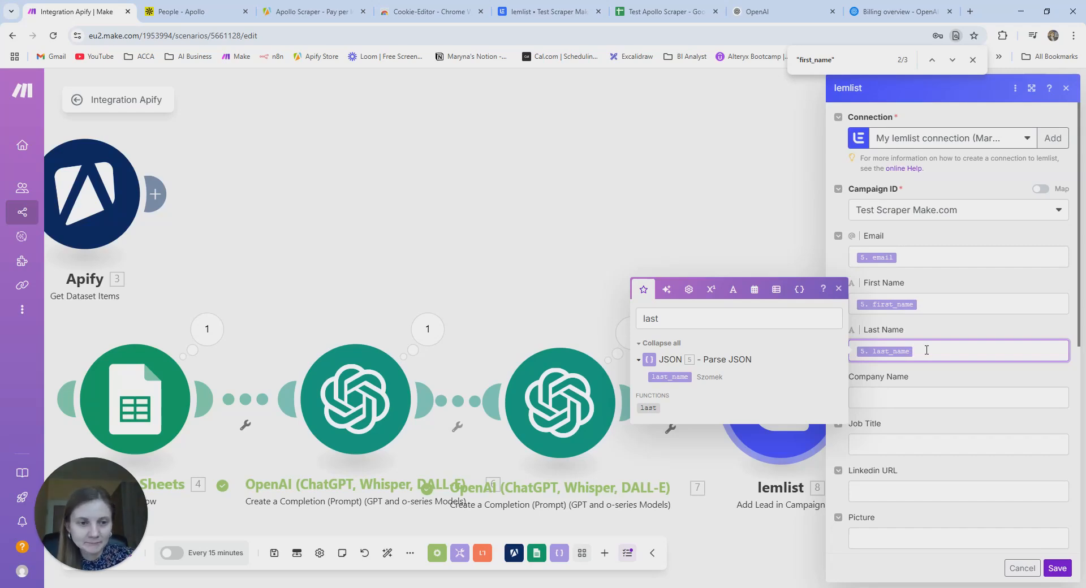
- Map the organization name into Company Name and the JSON title into Job Title
left_click(907, 402)
left_click(677, 366)
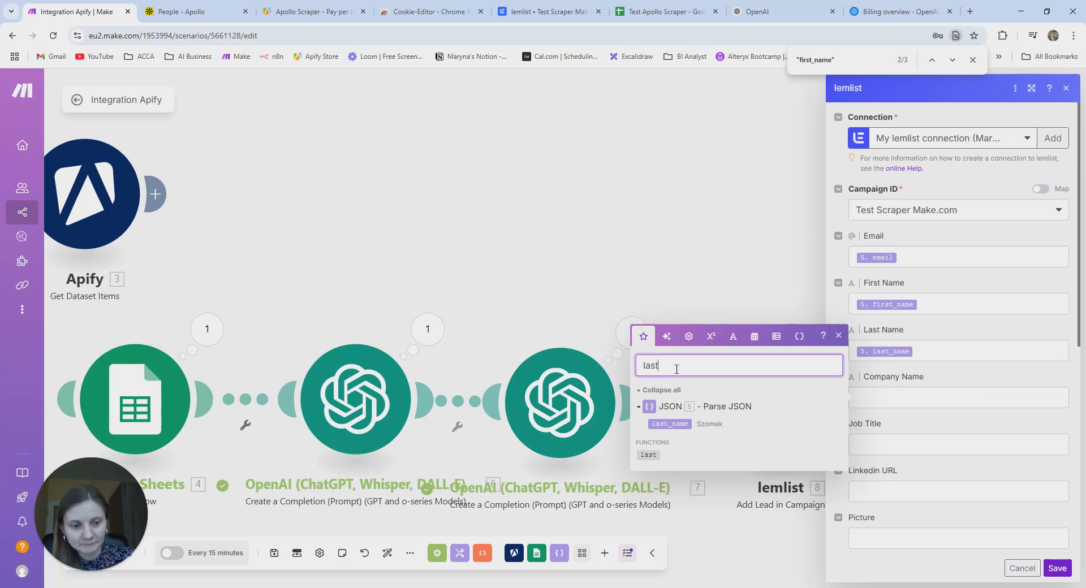
key("BackSpace")
key("BackSpace")
key("BackSpace")
key("BackSpace")
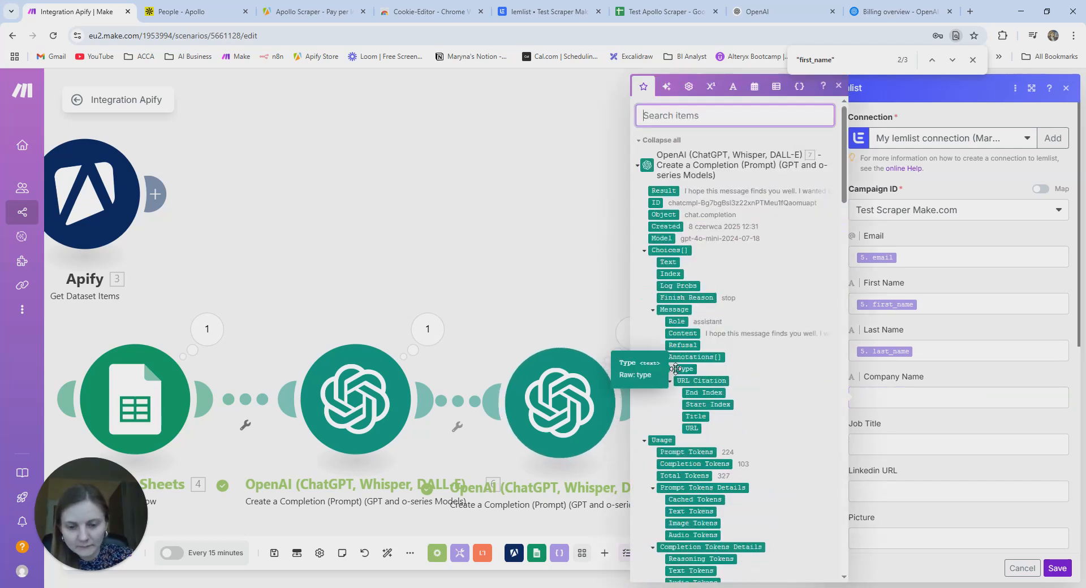
type("organiza")
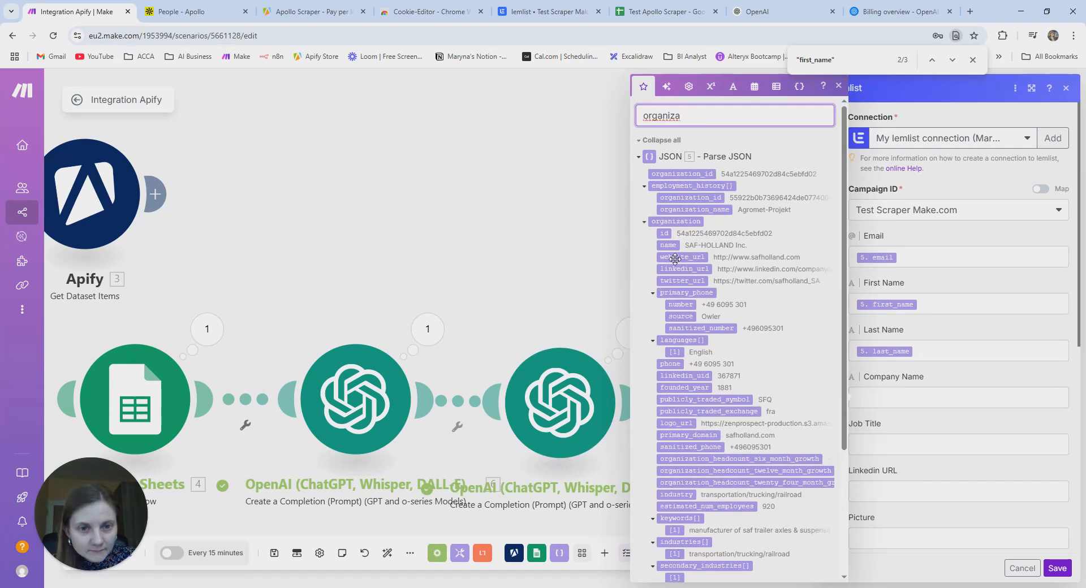
left_click_drag(668, 245, 911, 399)
left_click(873, 446)
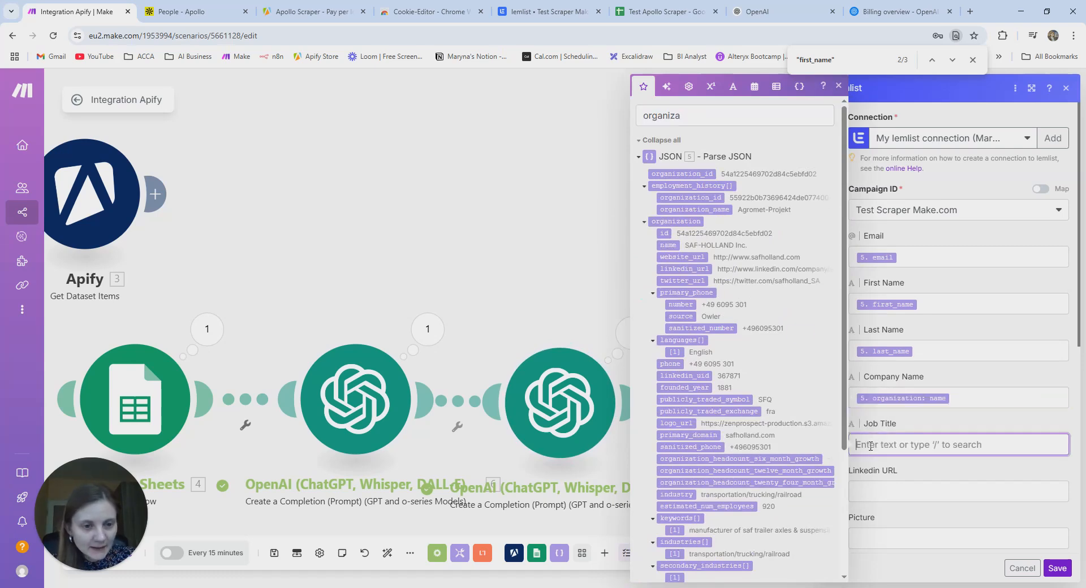
left_click(687, 119)
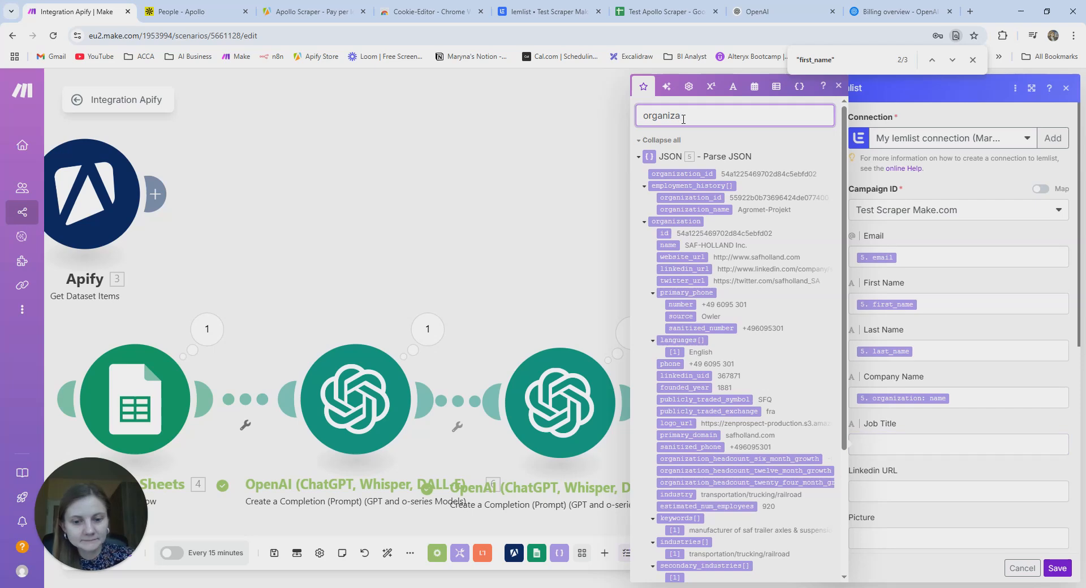
key("BackSpace")
key("BackSpace")
key("BackSpace")
key("BackSpace")
key("BackSpace")
key("BackSpace")
key("BackSpace")
type("ti")
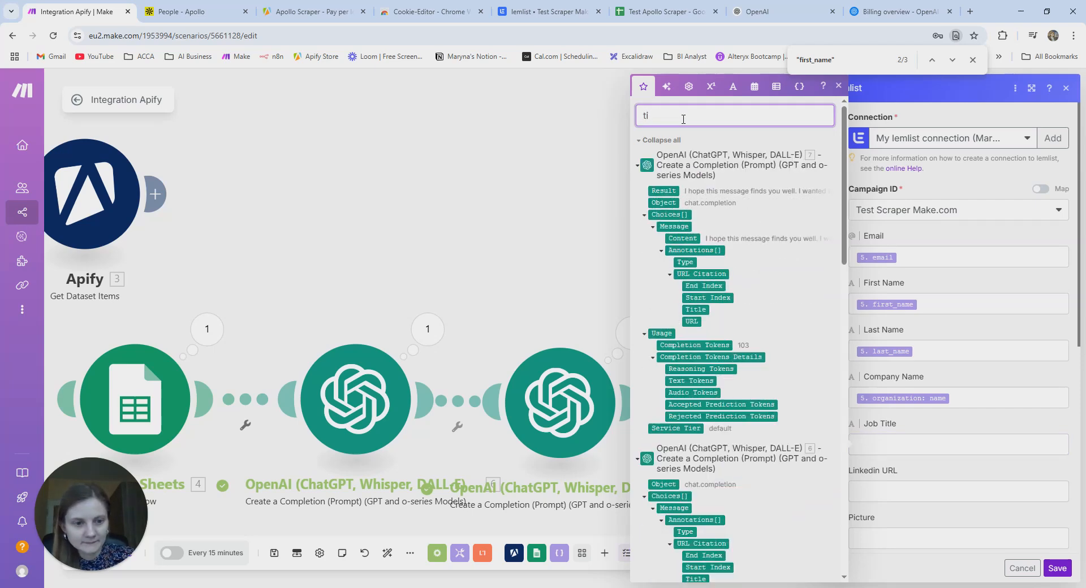
type("t")
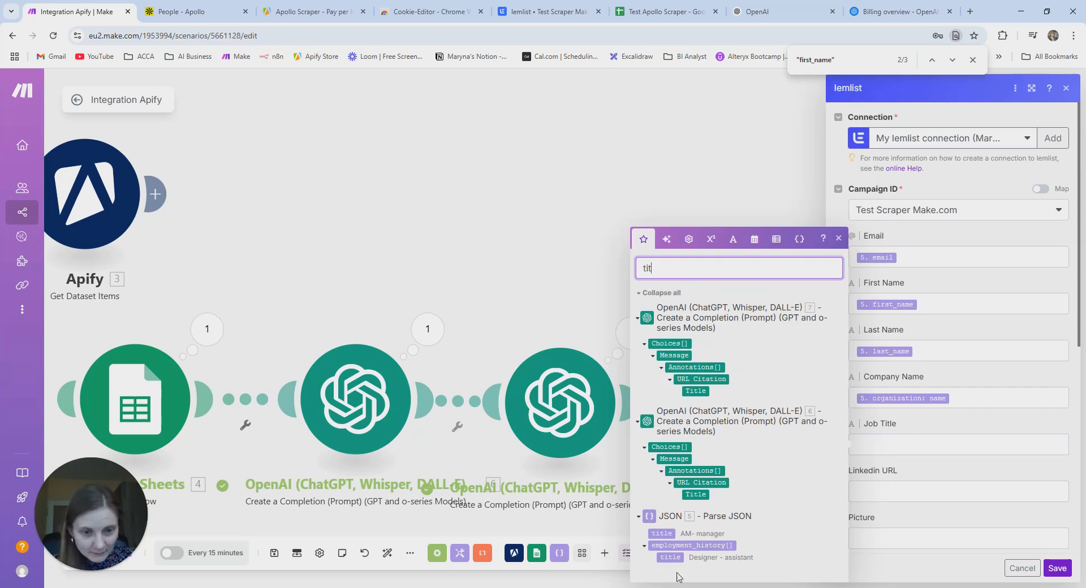
left_click_drag(662, 533, 889, 452)
- Map linkedin_url into LinkedIn URL and the organization's phone number into Phone
left_click(882, 485)
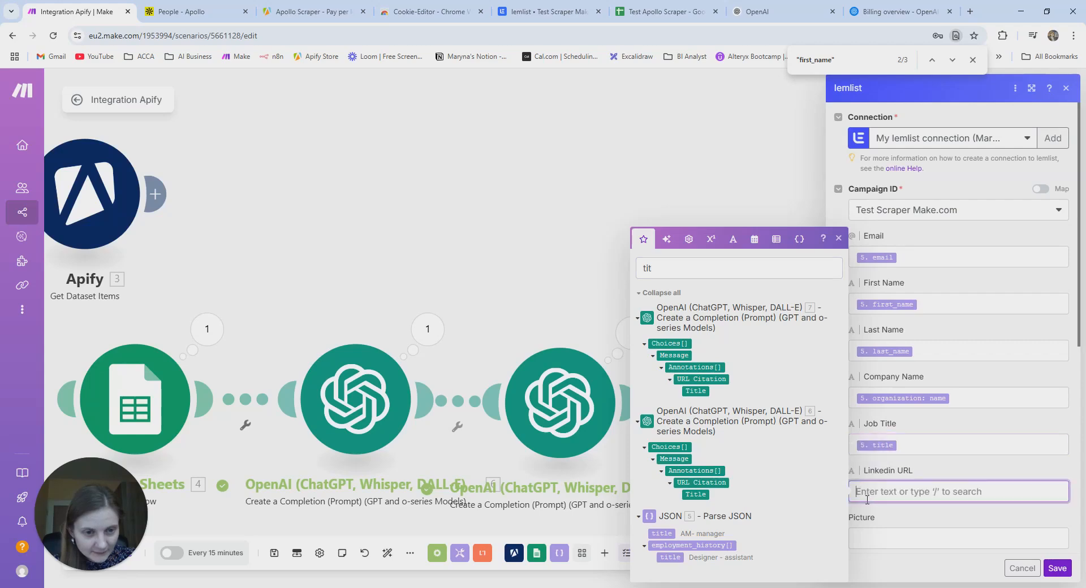
left_click(679, 267)
key("BackSpace")
key("BackSpace")
key("BackSpace")
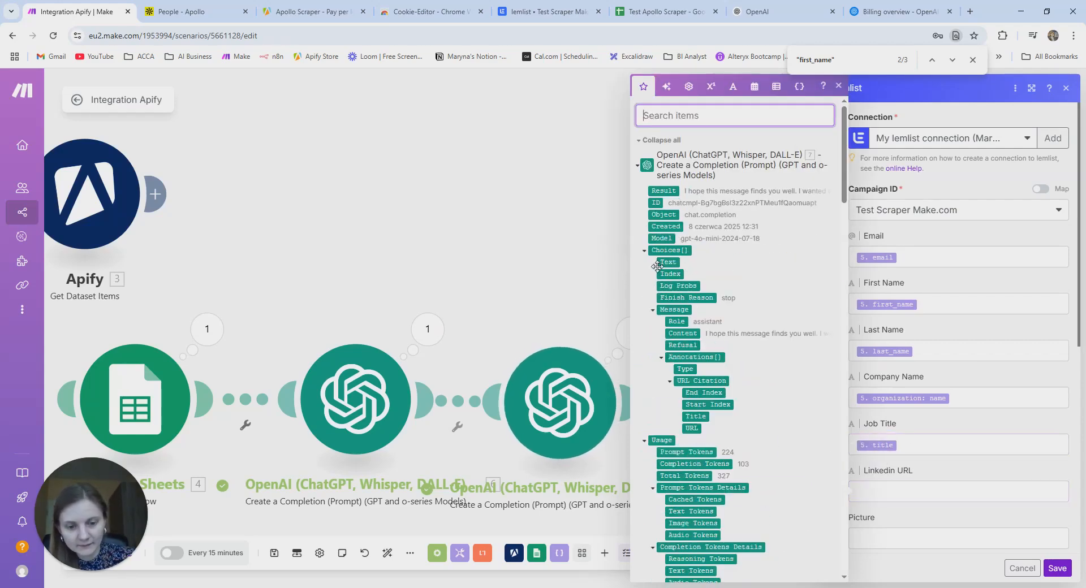
type("linked")
left_click_drag(678, 513, 922, 497)
scroll(925, 476, "down", 3)
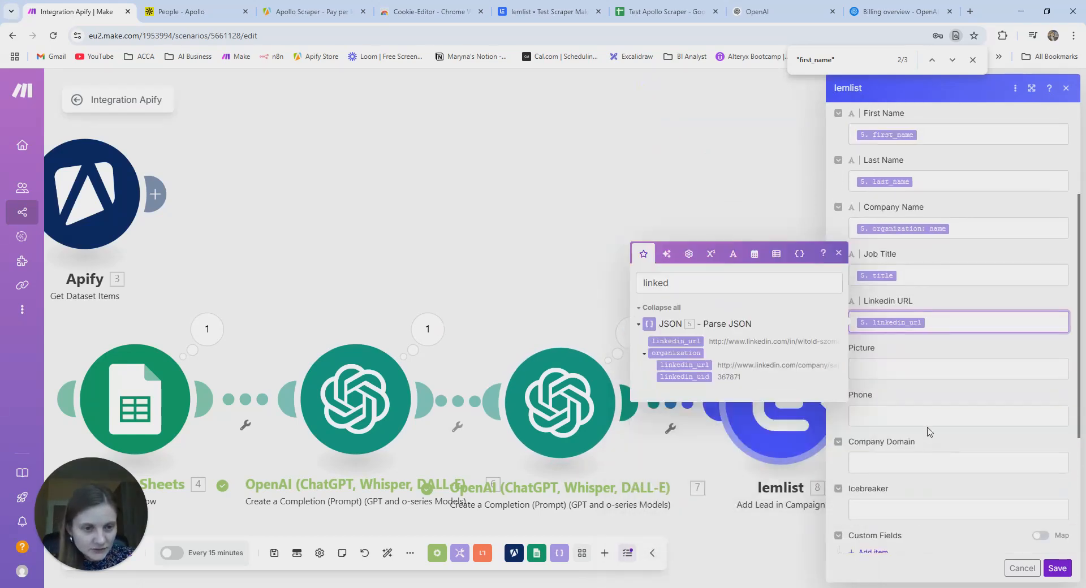
left_click(895, 417)
left_click(675, 376)
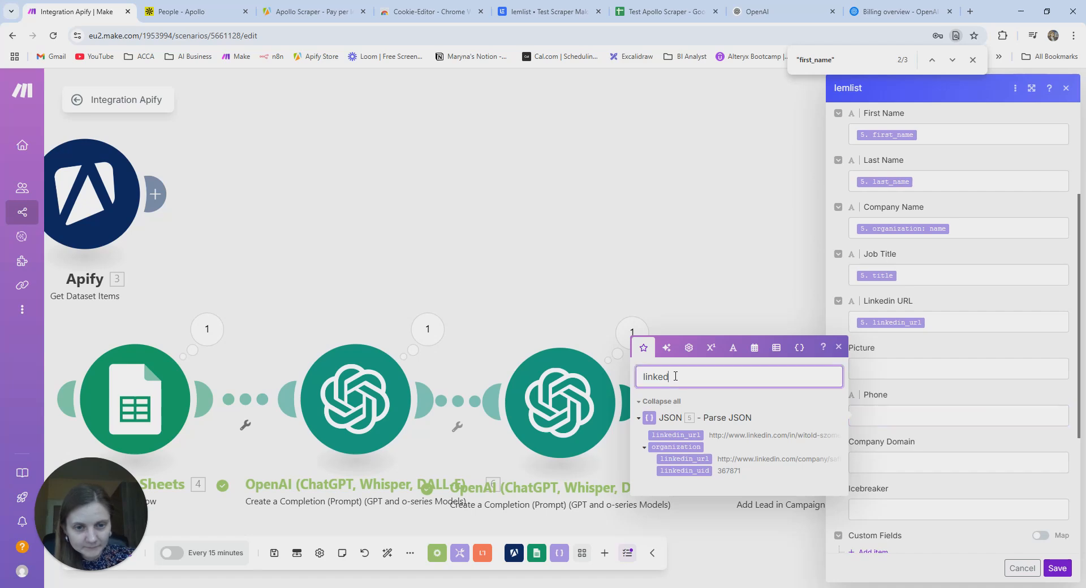
key("BackSpace")
key("BackSpace")
key("BackSpace")
key("BackSpace")
key("BackSpace")
key("BackSpace")
type("phone")
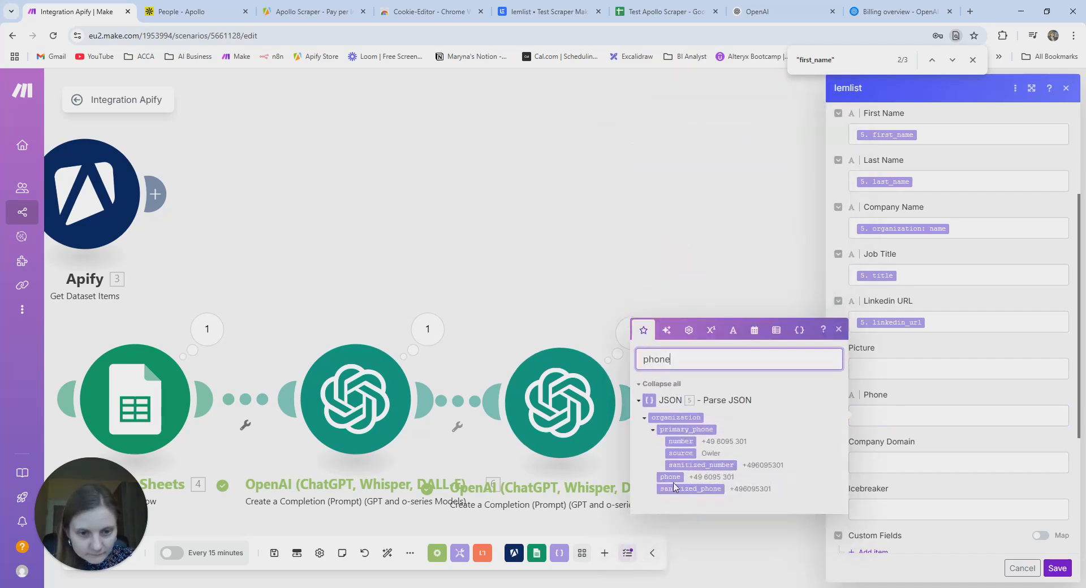
left_click_drag(680, 441, 923, 417)
- Map the organization's primary_domain into Company Domain and add an empty custom field item
left_click(866, 463)
left_click(681, 407)
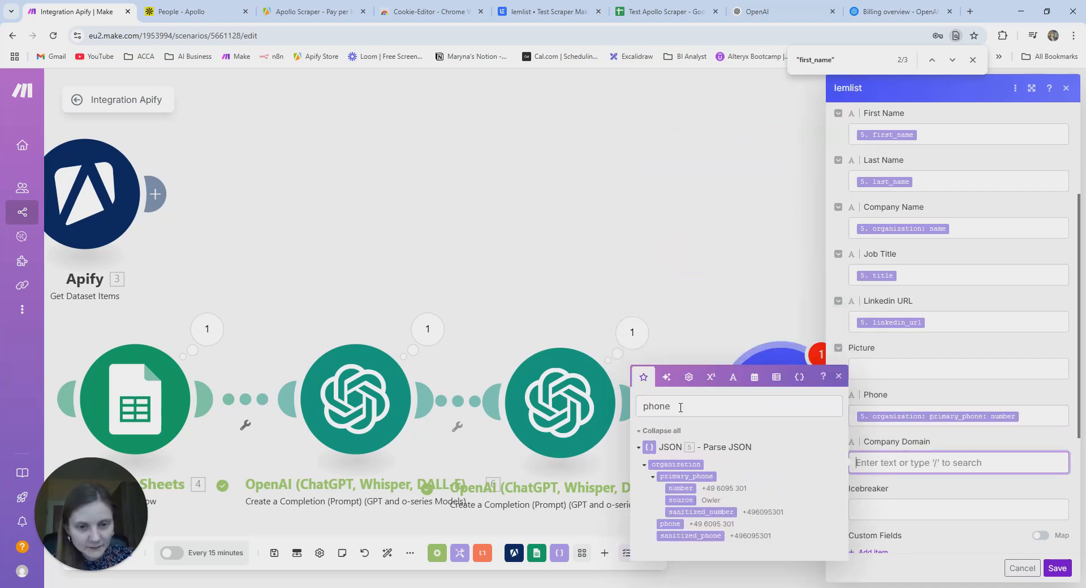
key("BackSpace")
key("BackSpace")
key("BackSpace")
key("BackSpace")
type("domain")
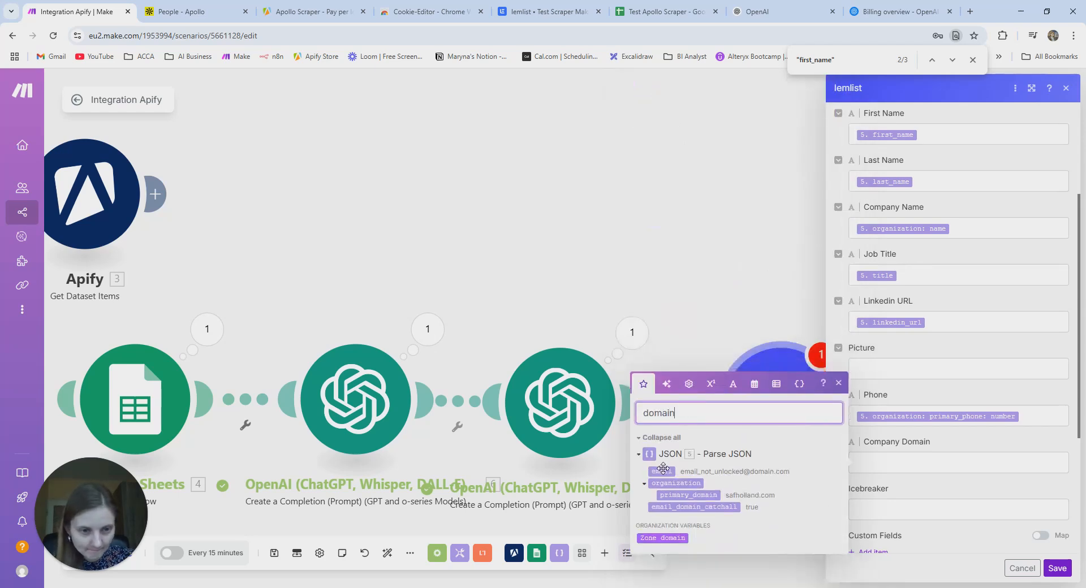
left_click_drag(688, 495, 937, 463)
scroll(937, 462, "down", 4)
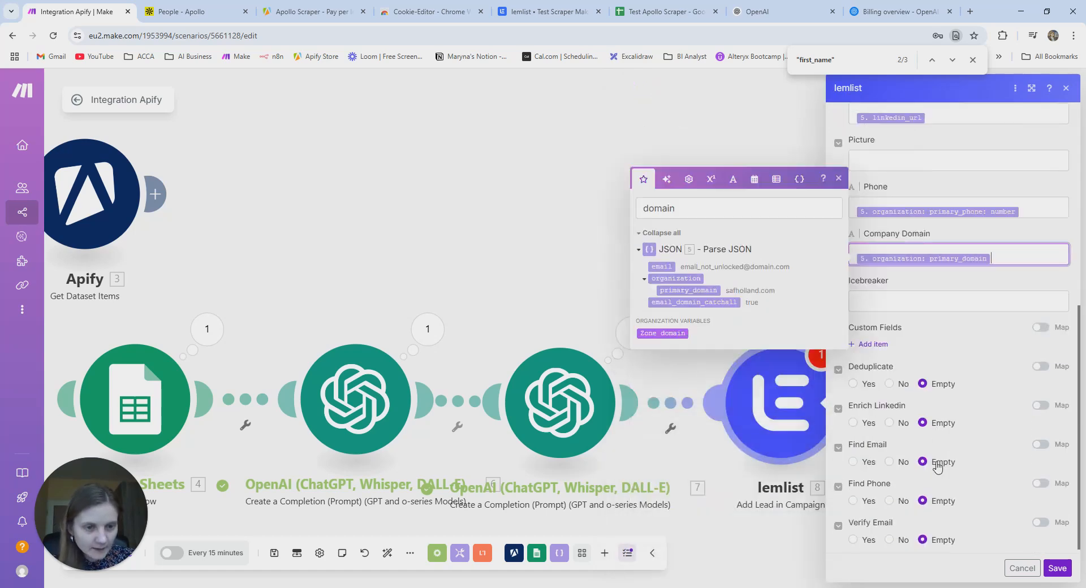
left_click(835, 179)
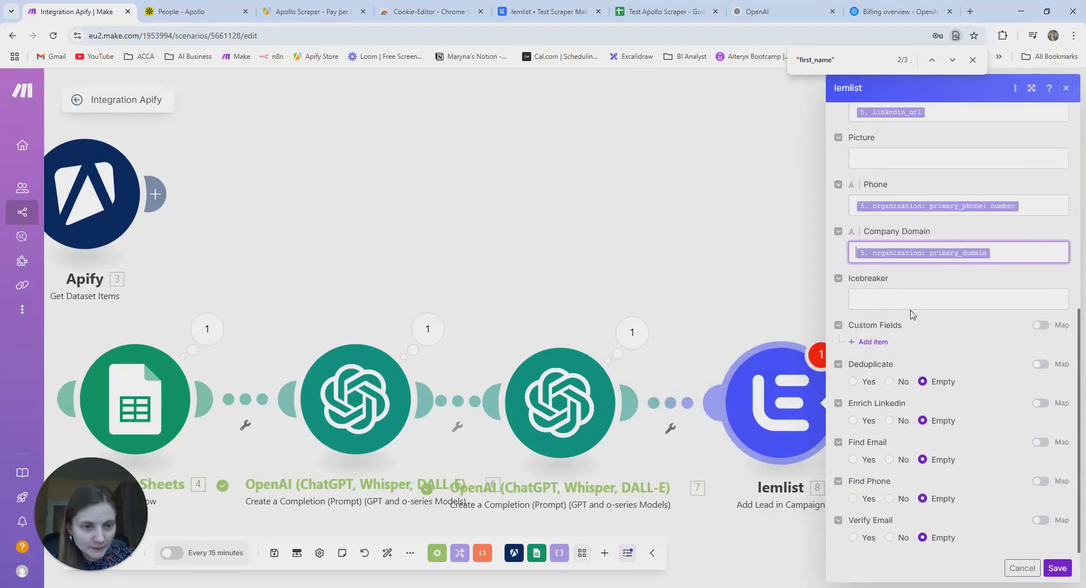
left_click(872, 343)
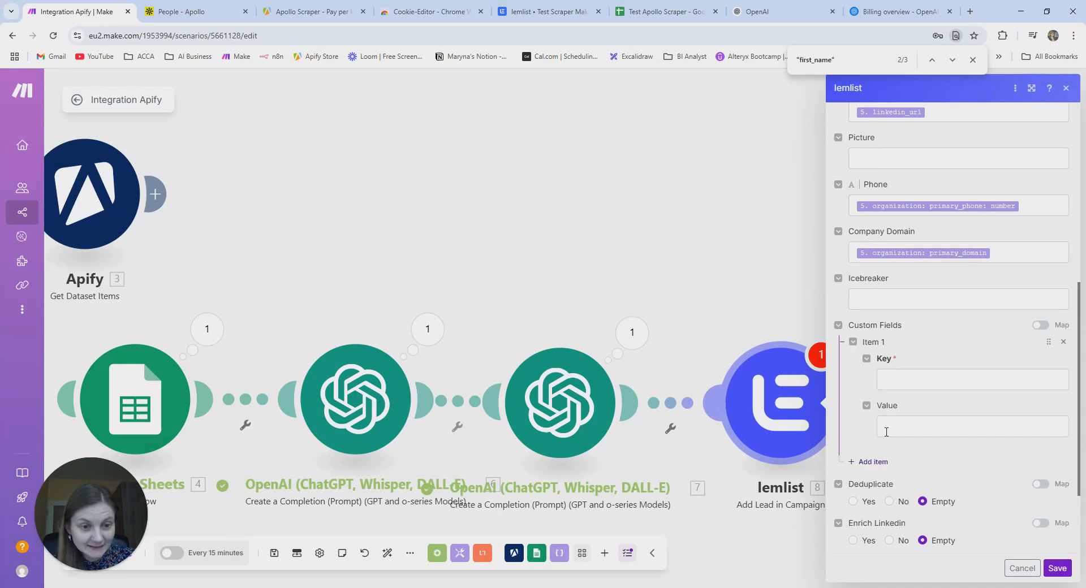
- Add a second custom field item and finish the first_email key
scroll(875, 356, "down", 2)
left_click(872, 343)
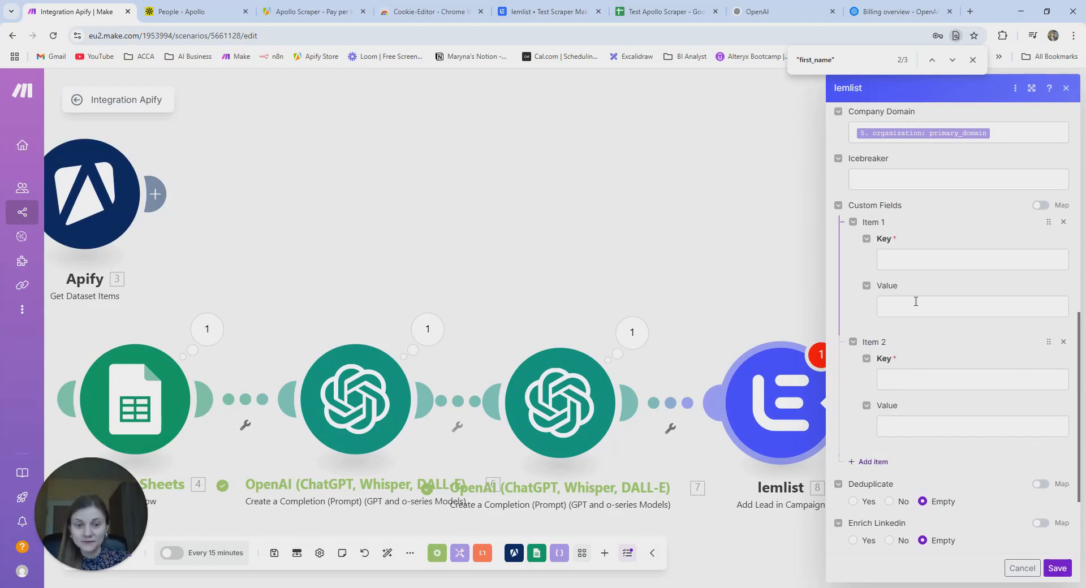
left_click(911, 253)
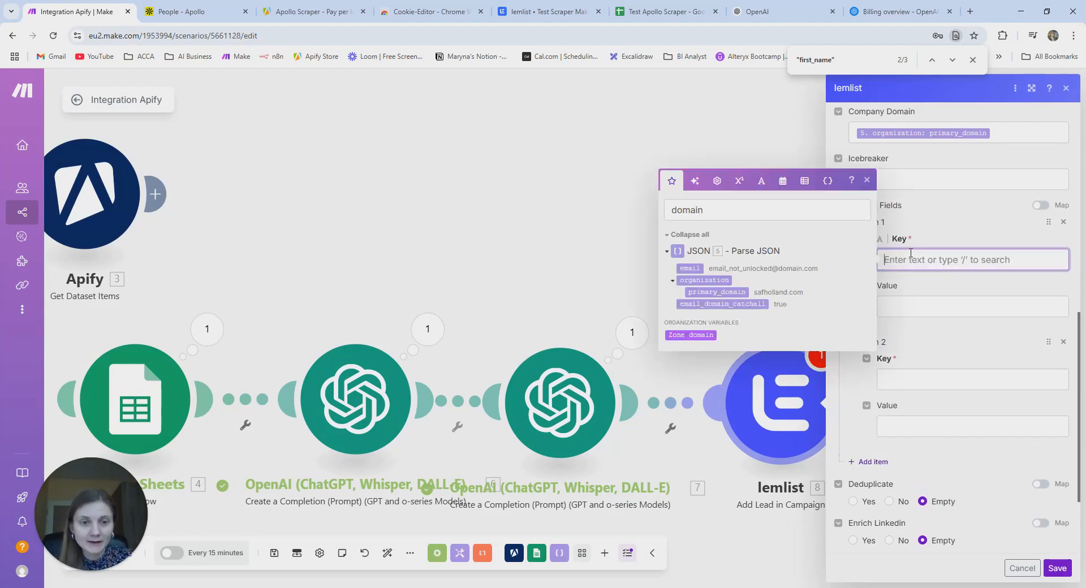
type("first_email")
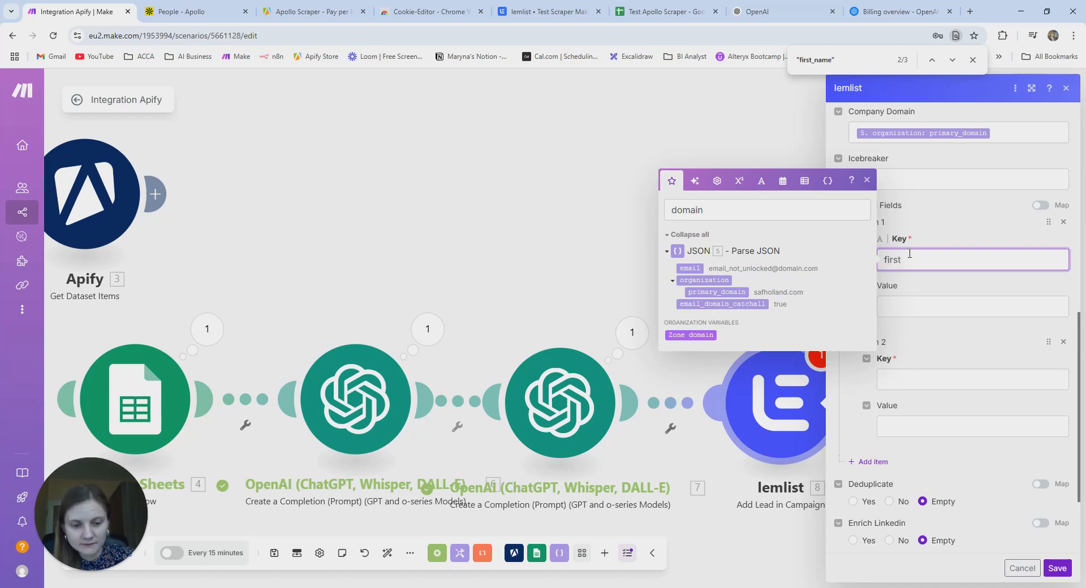
left_click(911, 284)
left_click(904, 259)
- Map OpenAI module 6's message Content into the first_email value
left_click(917, 306)
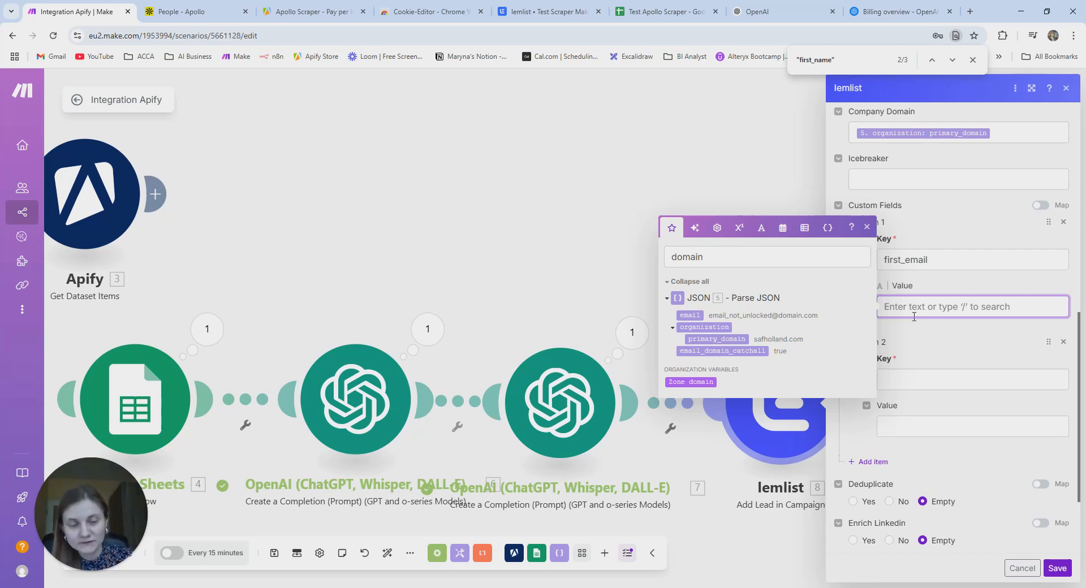
left_click(714, 260)
key("BackSpace")
key("BackSpace")
key("BackSpace")
key("BackSpace")
key("BackSpace")
key("BackSpace")
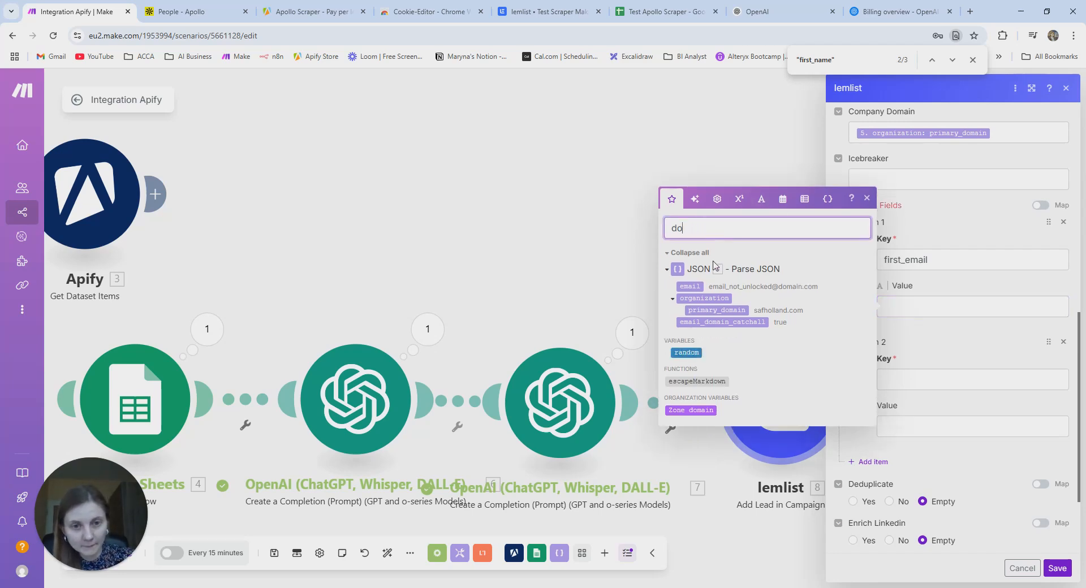
type("cone")
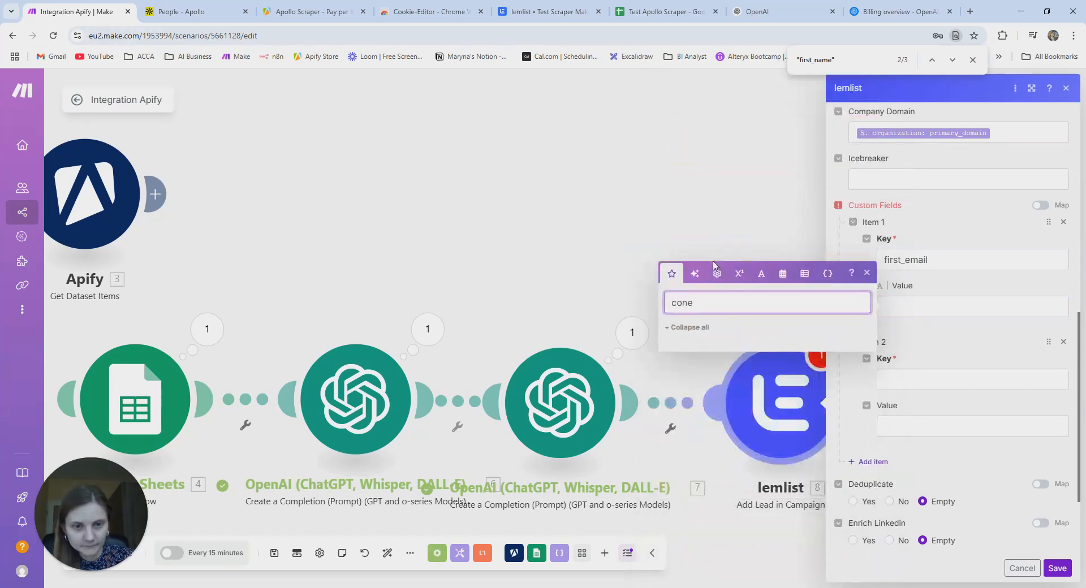
key("BackSpace")
type("ten")
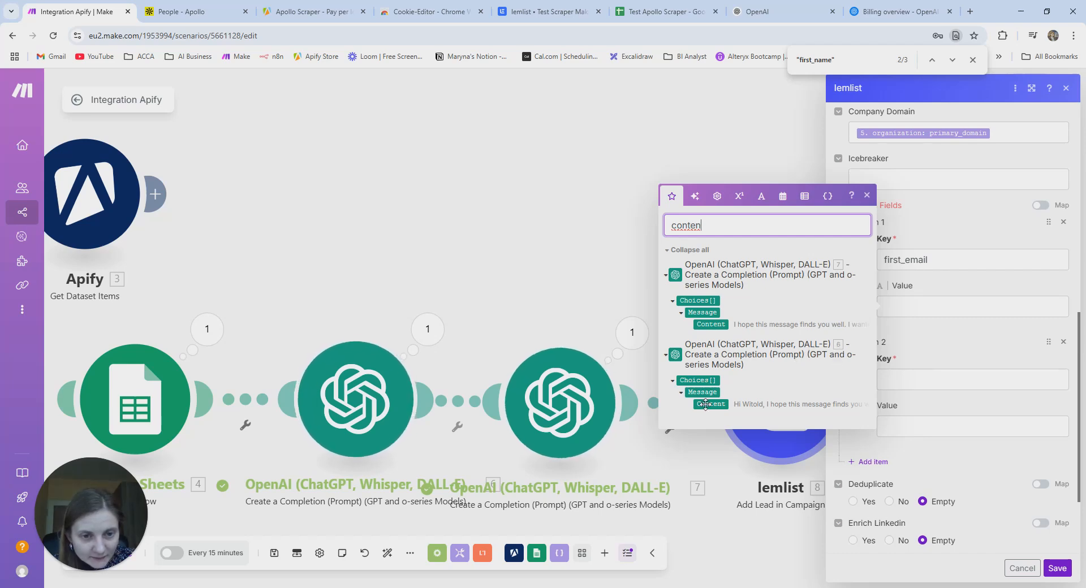
left_click_drag(714, 404, 940, 307)
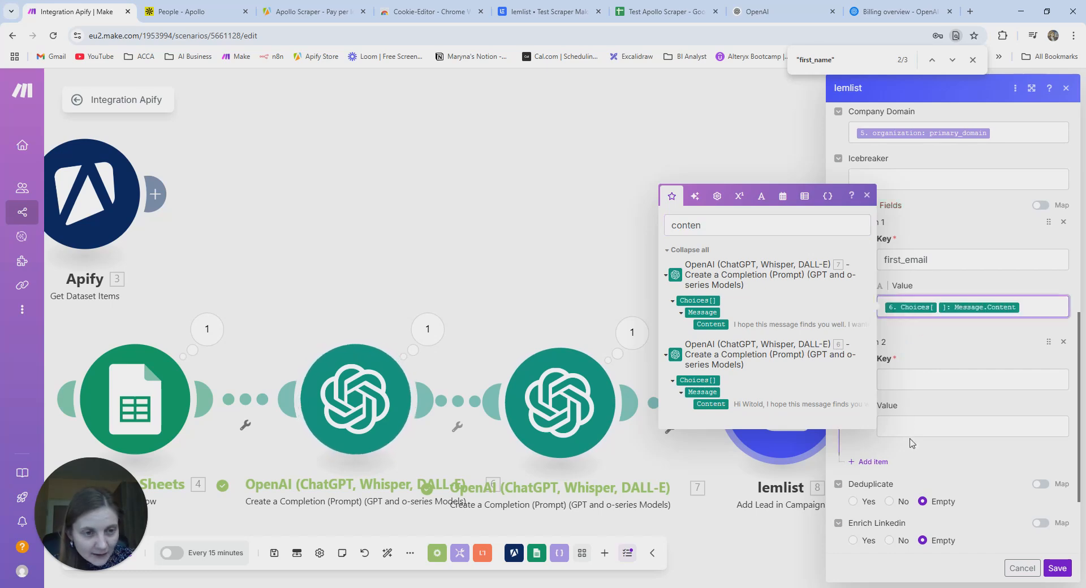
- Key the second custom field followup_email and recheck the first_email entry
left_click(901, 380)
type("foll")
type("ow")
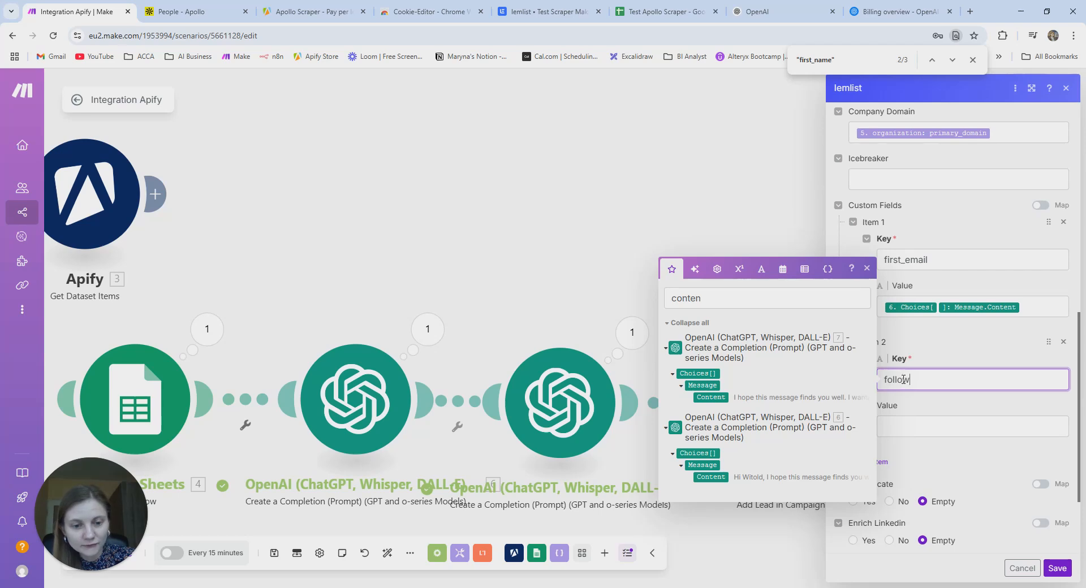
type("up_email")
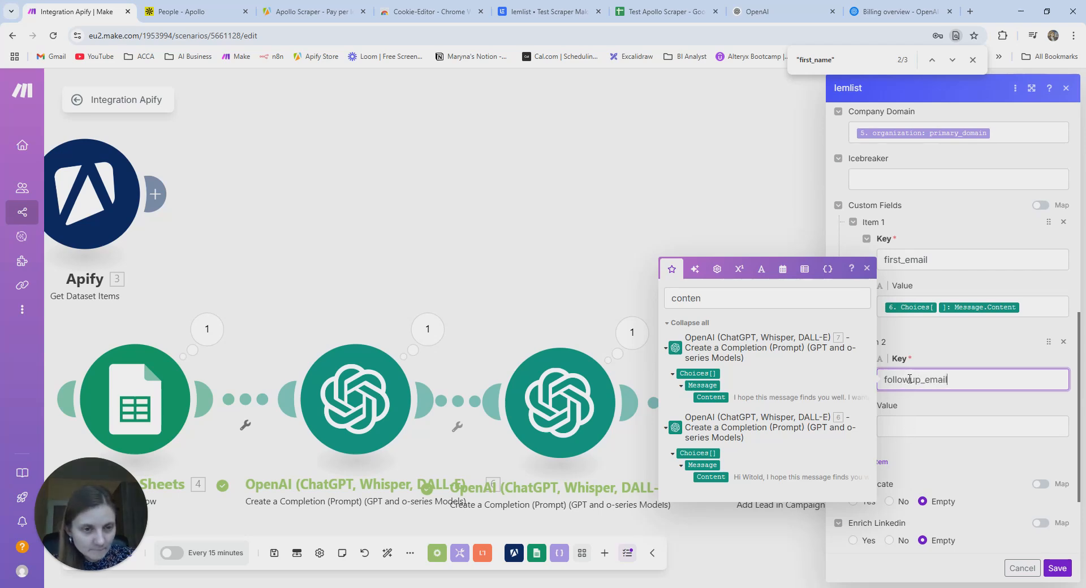
left_click(886, 259)
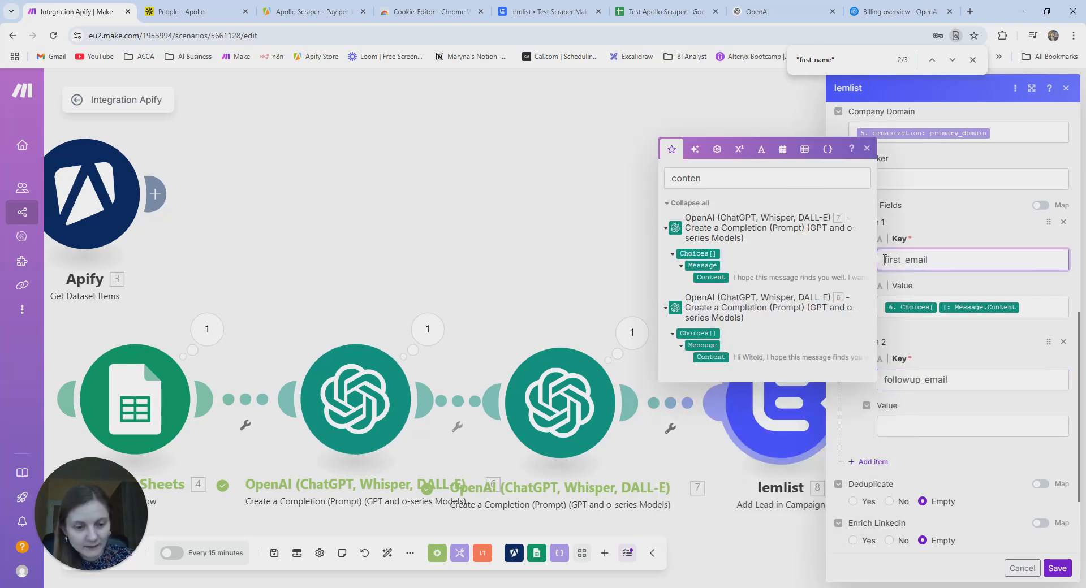
type("{{")
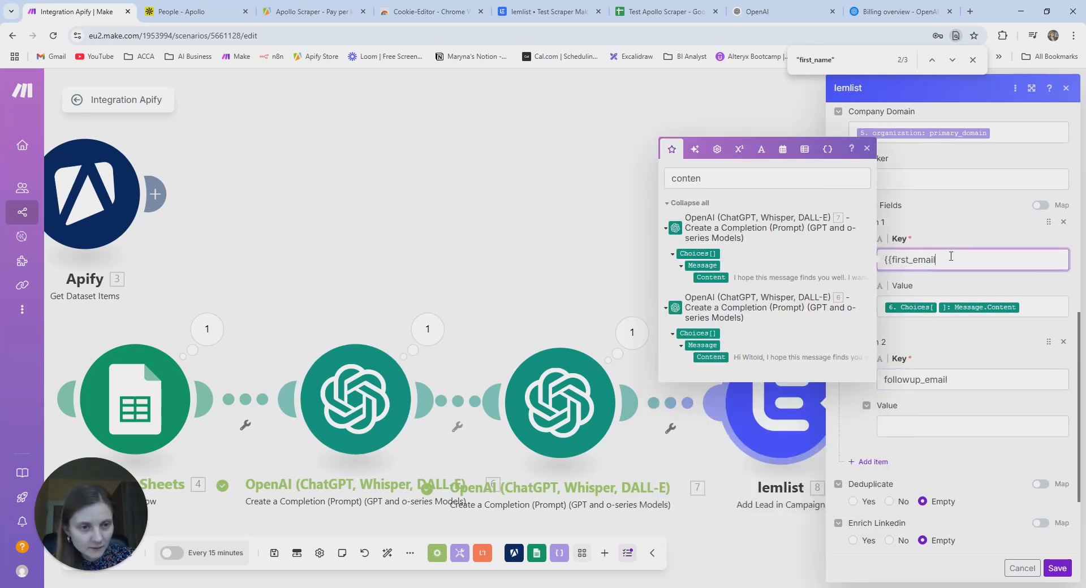
type("}}")
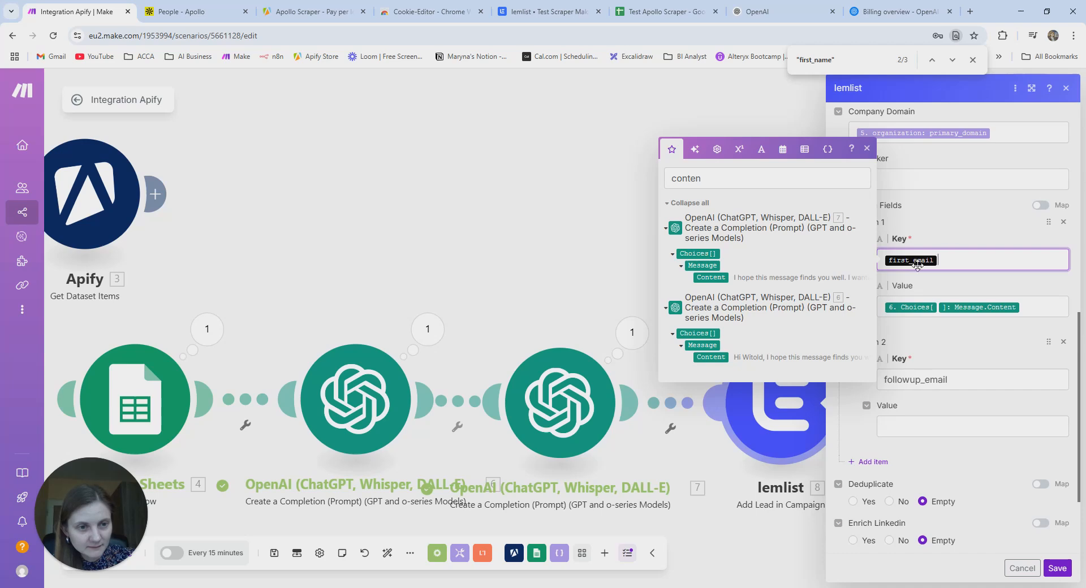
left_click(867, 149)
left_click(939, 260)
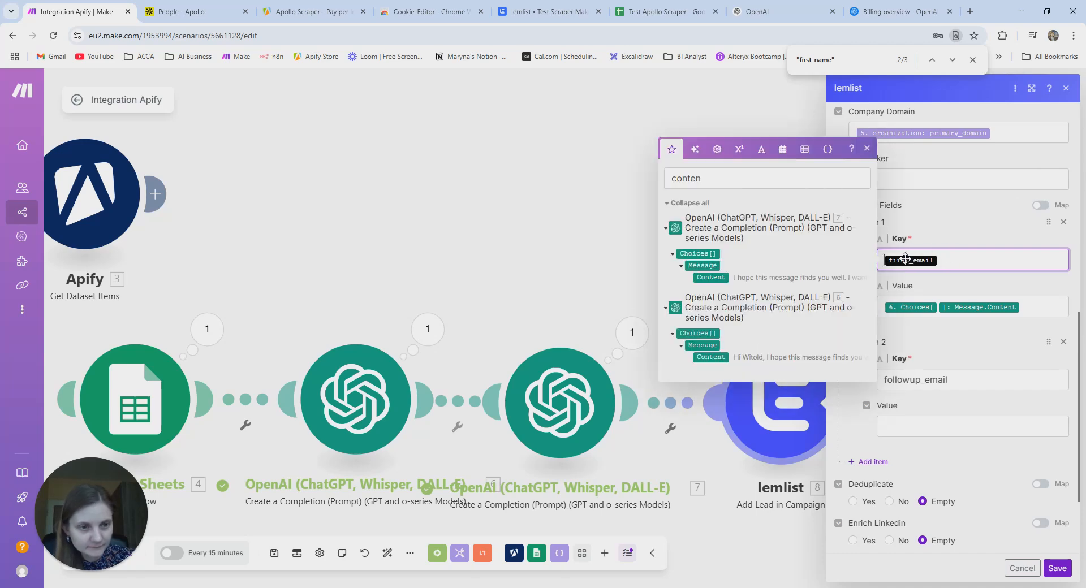
left_click(867, 148)
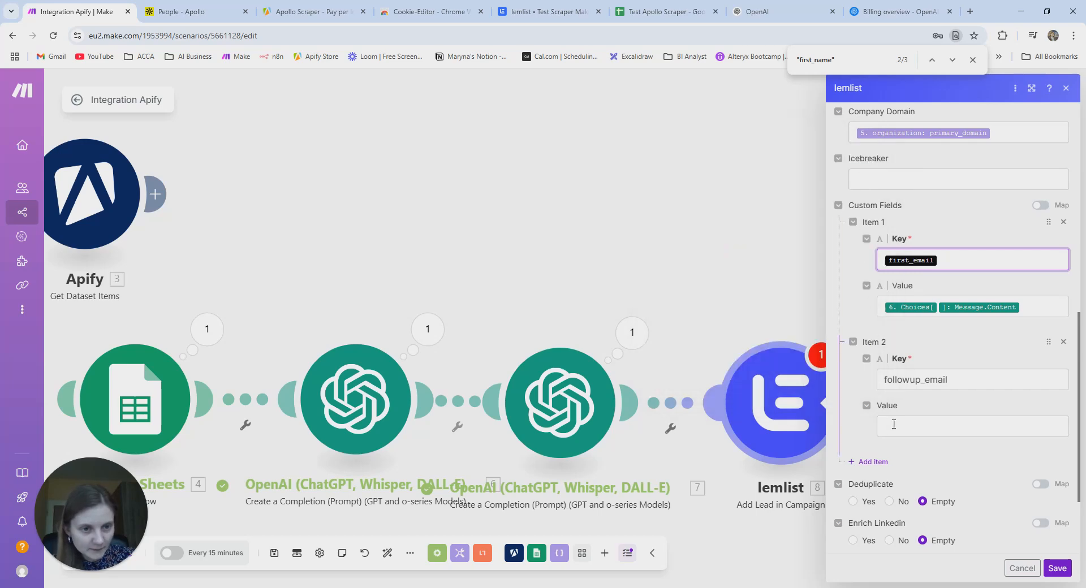
left_click(885, 425)
left_click(886, 380)
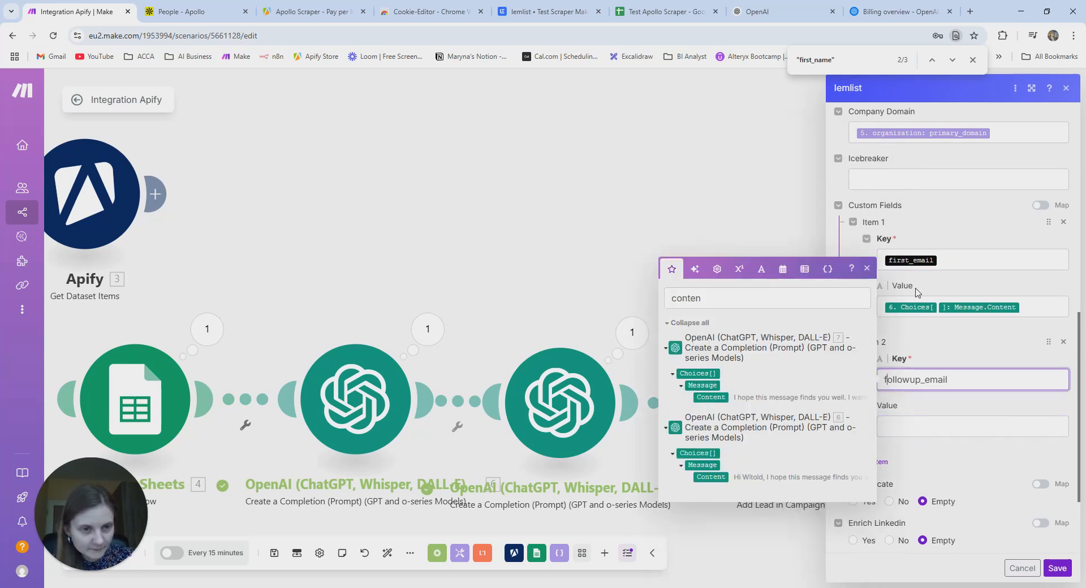
left_click(894, 261)
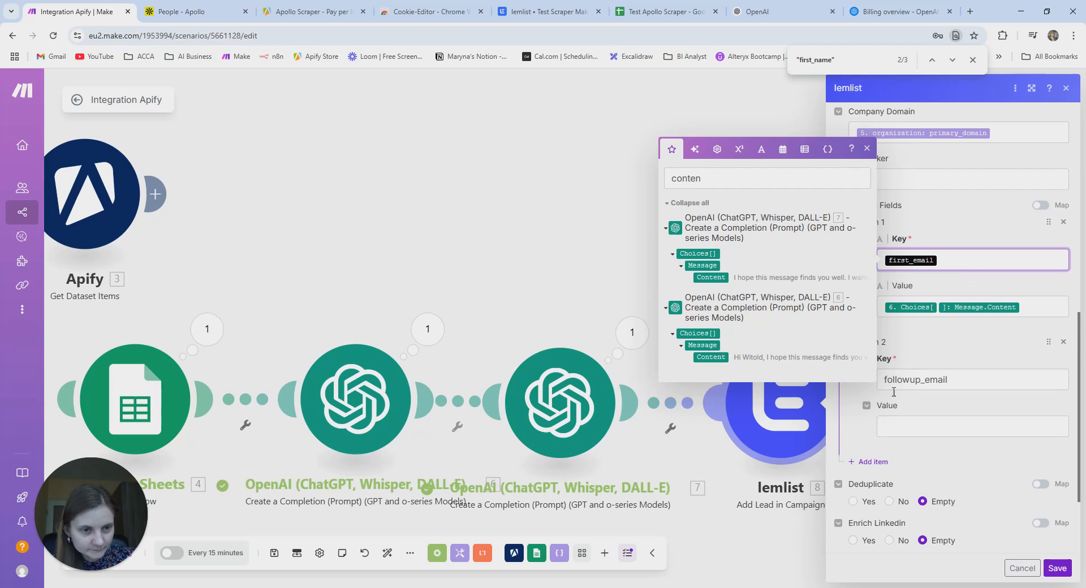
left_click(894, 425)
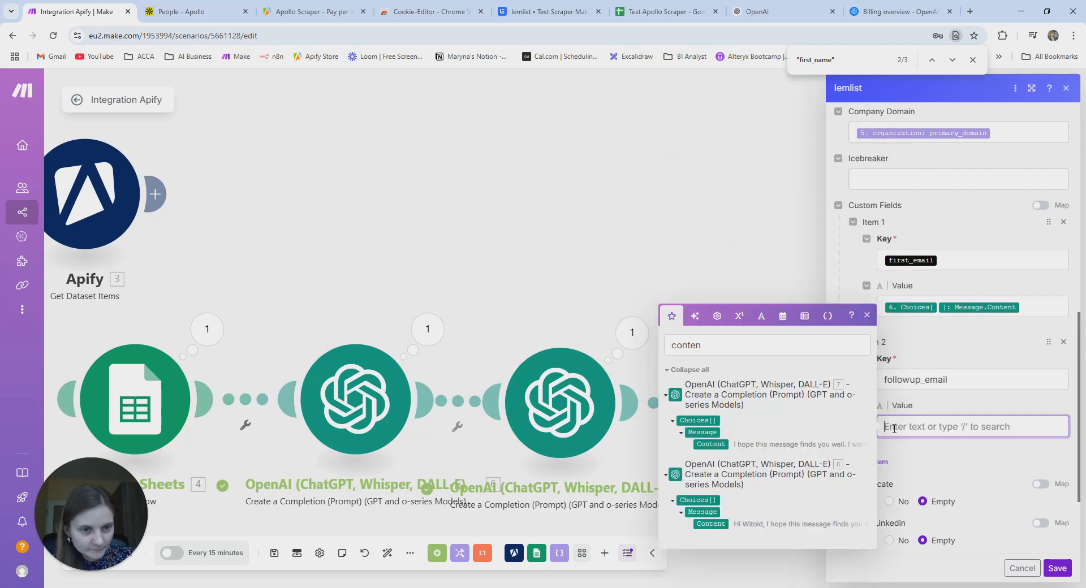
left_click(886, 381)
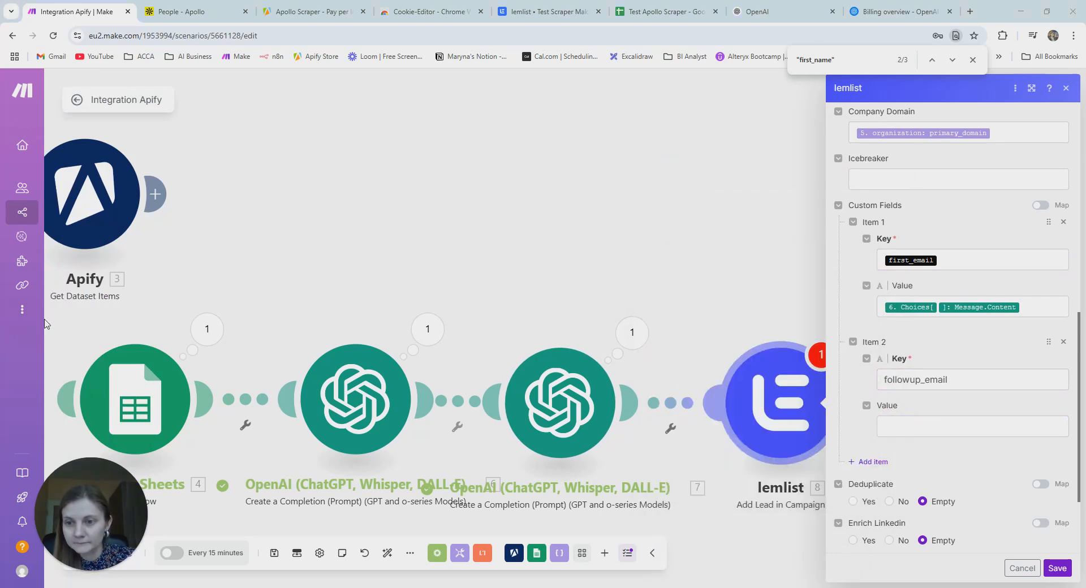
- Confirm the lemlist campaign's lead list is still empty, then return to Make
scroll(855, 351, "down", 1)
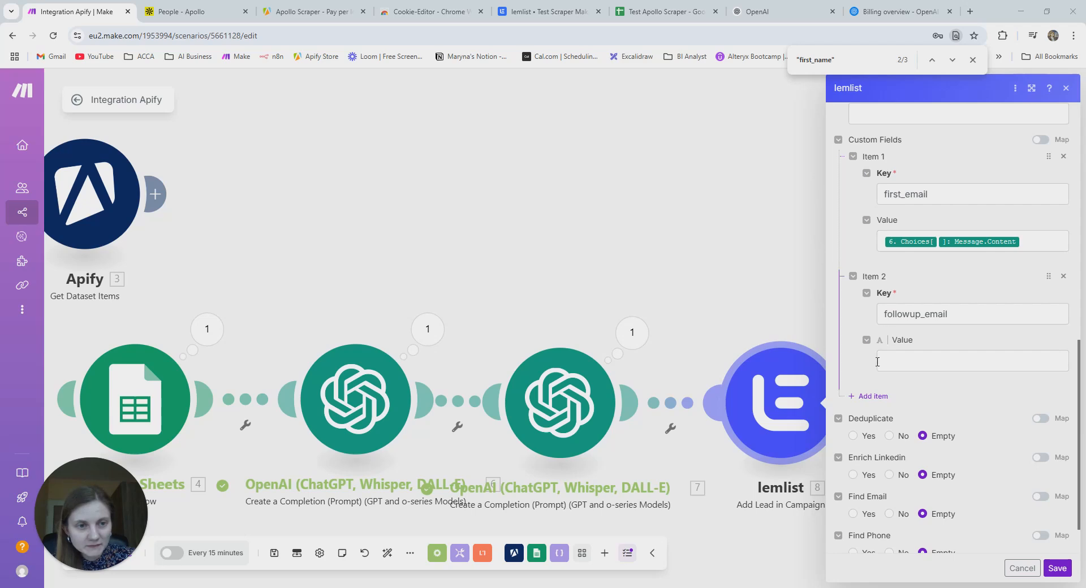
left_click(534, 16)
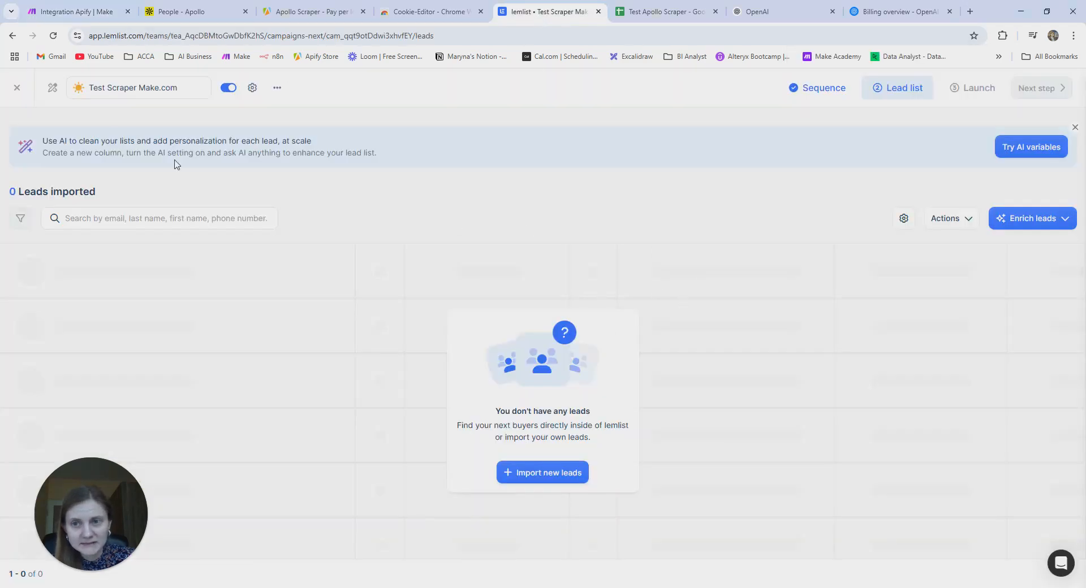
left_click(62, 8)
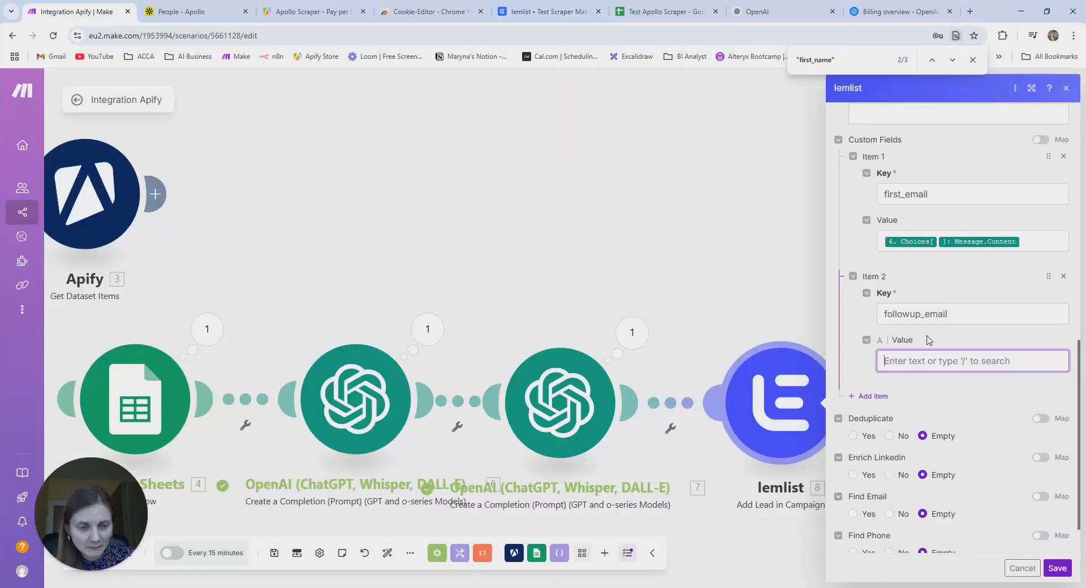
- Map OpenAI module 7's message Content into the followup_email value and save the lemlist module
left_click(904, 364)
left_click(694, 113)
type("con")
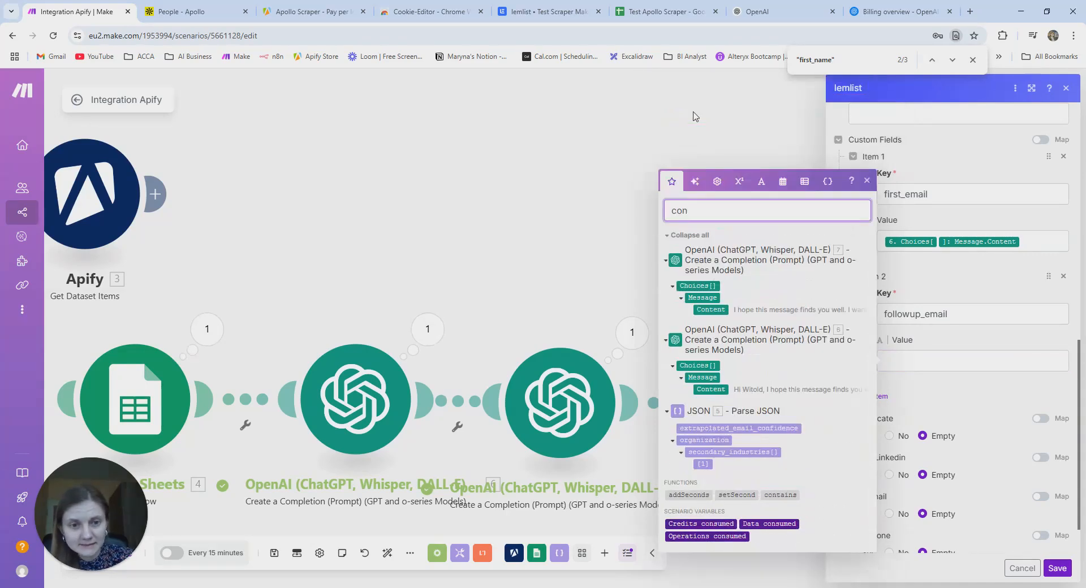
type("t")
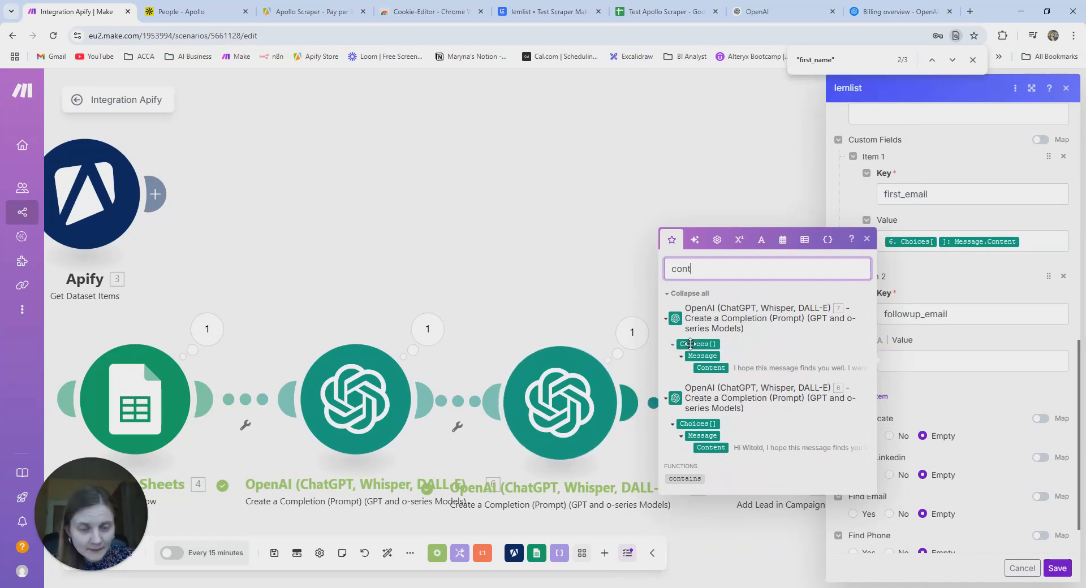
left_click_drag(710, 369, 917, 362)
left_click(949, 394)
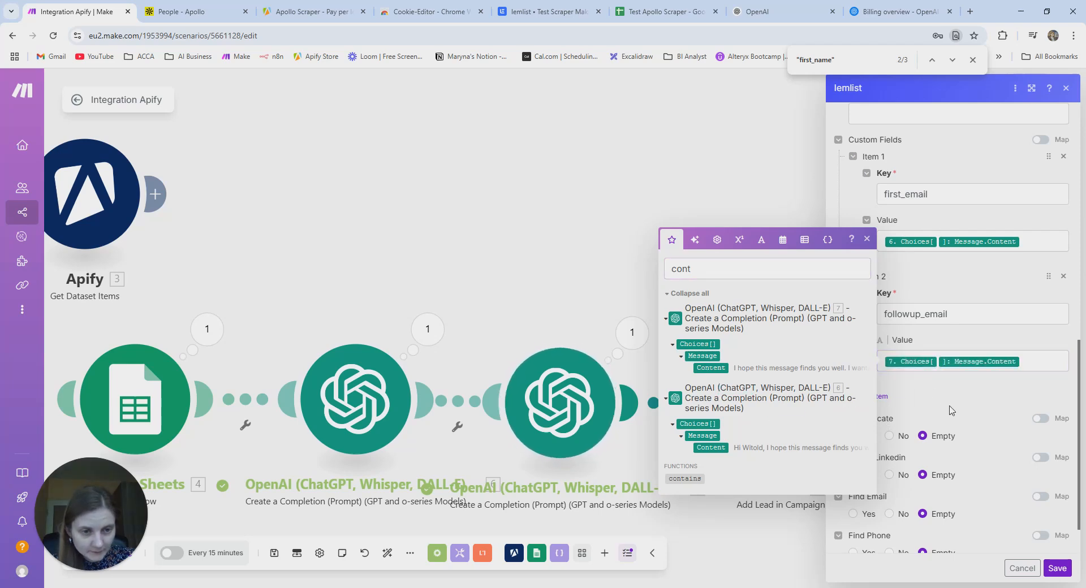
left_click(1057, 569)
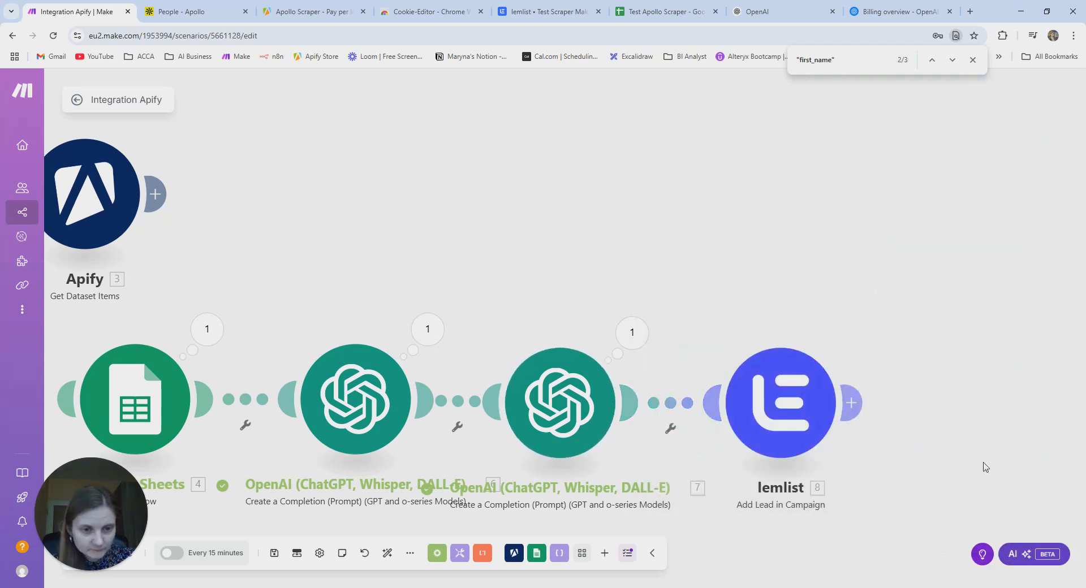
- Review the first OpenAI module's settings and generated output
left_click_drag(756, 216, 944, 163)
left_click(549, 307)
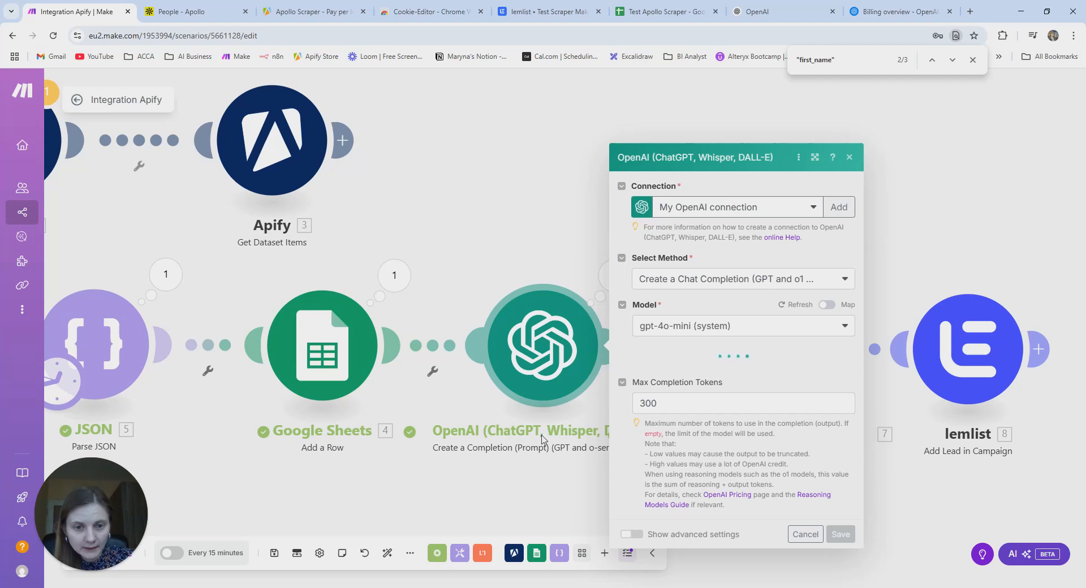
left_click(532, 461)
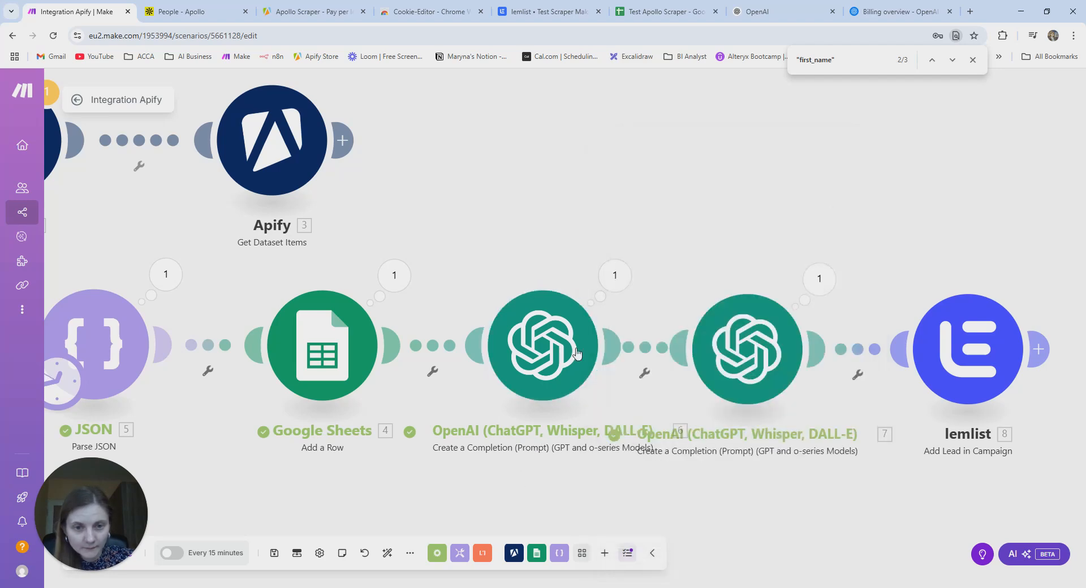
left_click(615, 276)
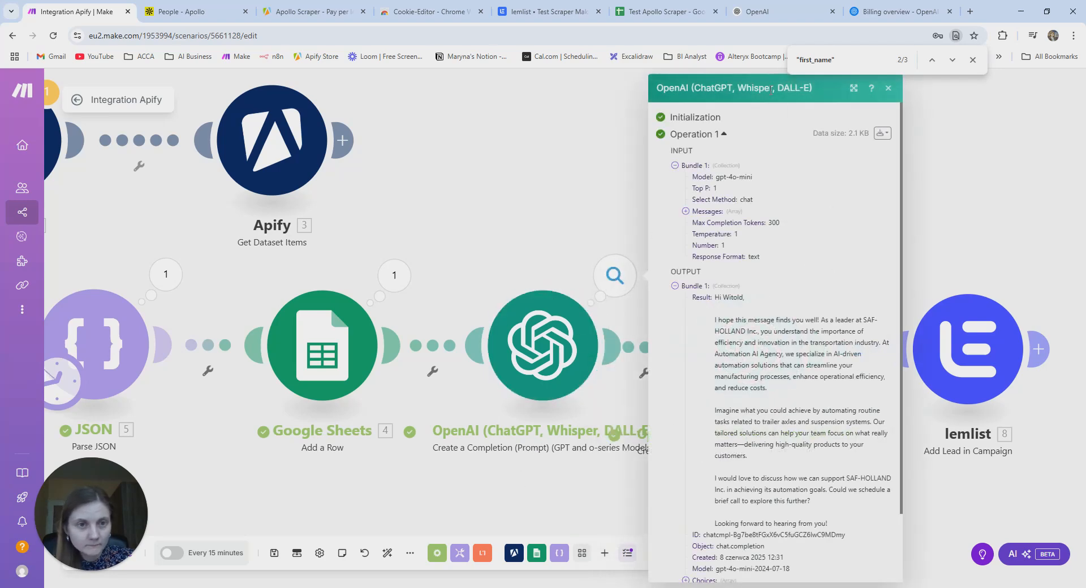
left_click(889, 89)
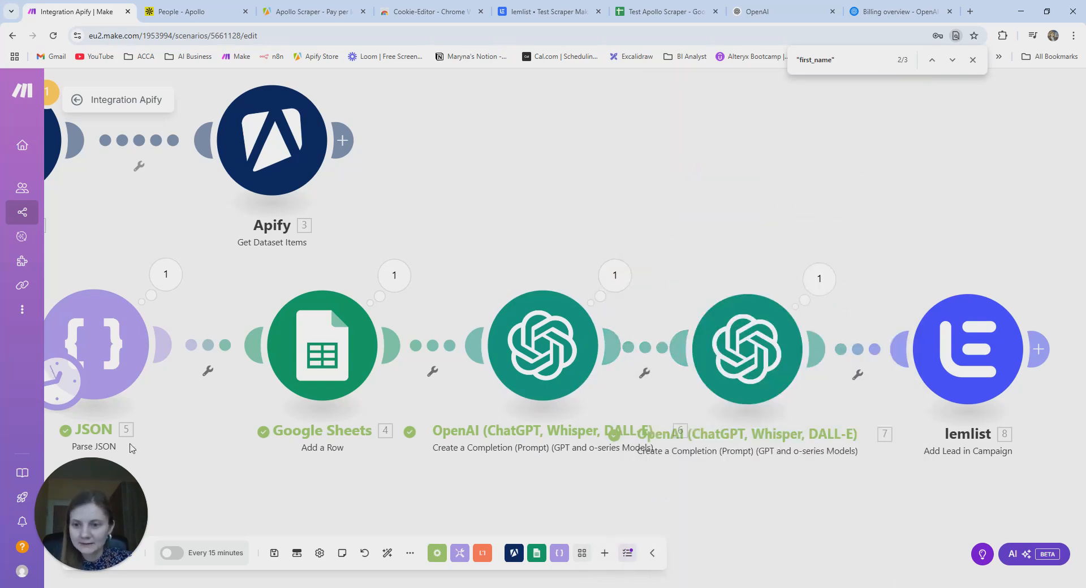
left_click_drag(499, 240, 620, 189)
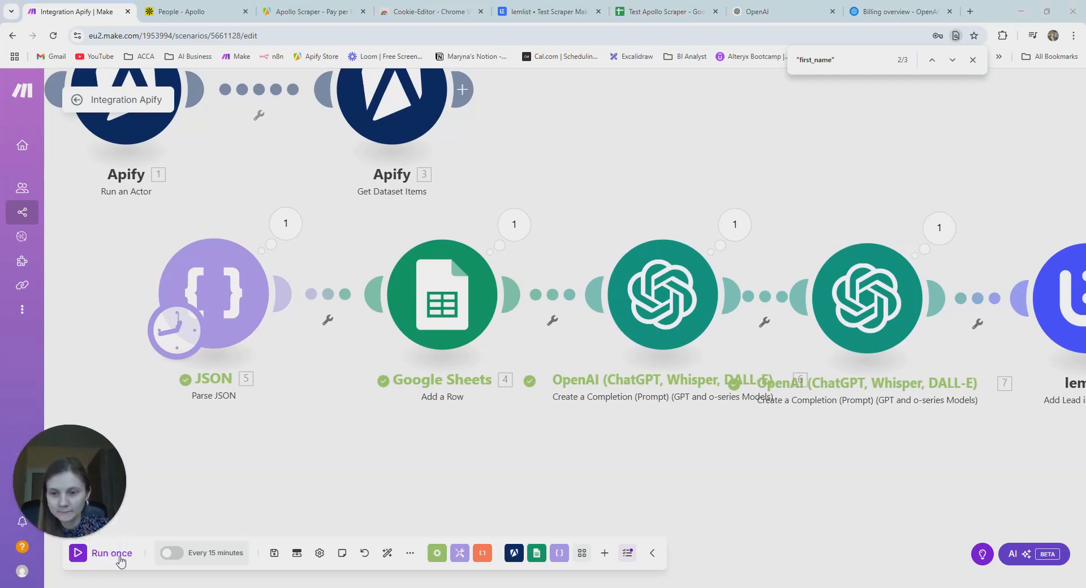
- Run the scenario once and confirm the lemlist campaign shows one imported lead
left_click(91, 555)
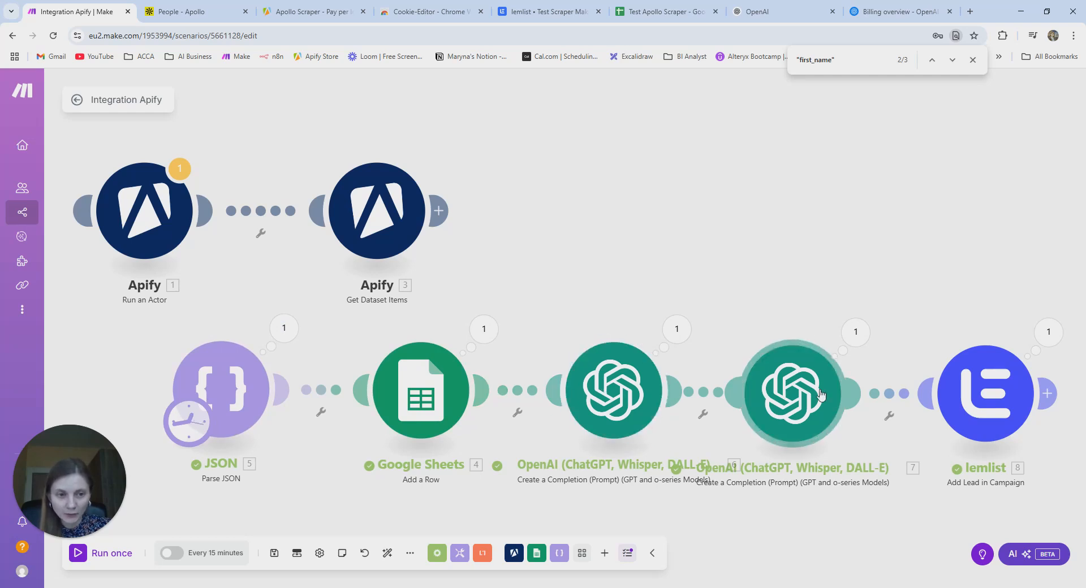
left_click(998, 384)
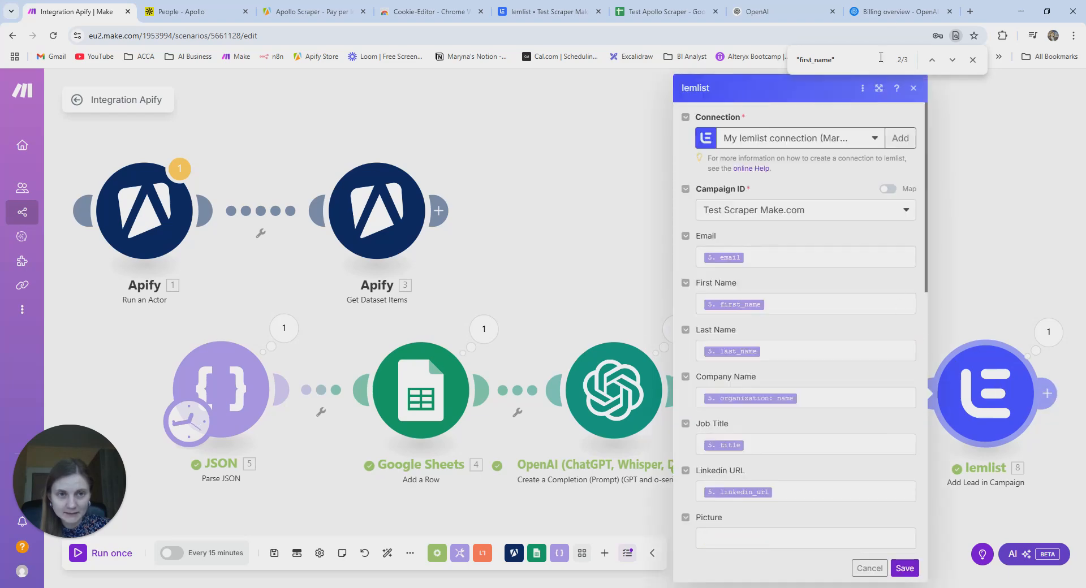
left_click(543, 12)
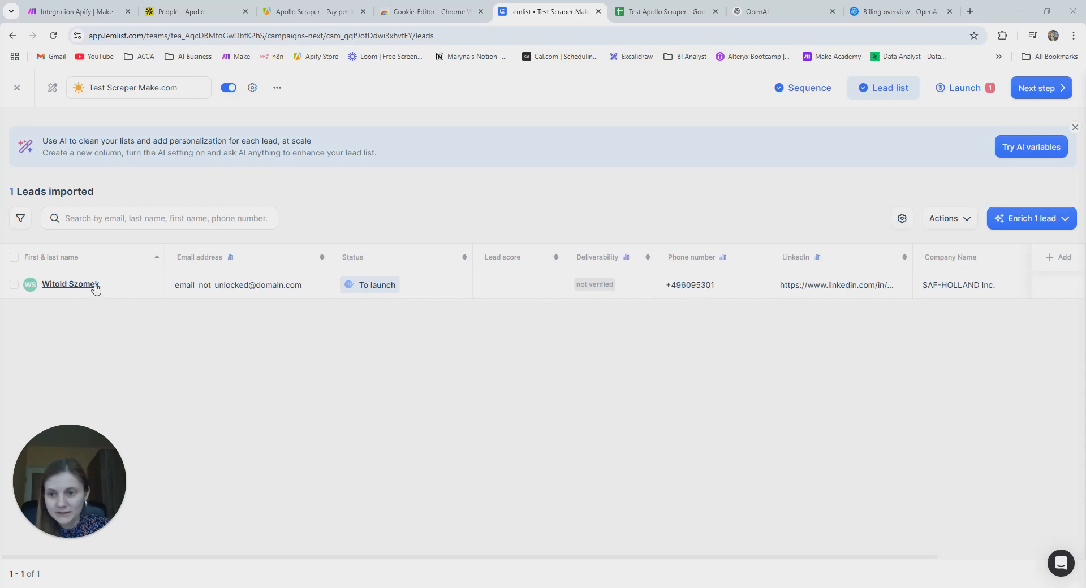
- Check the imported lead's first_email and followup_email texts, then close lemlist module settings in Make
left_click(70, 284)
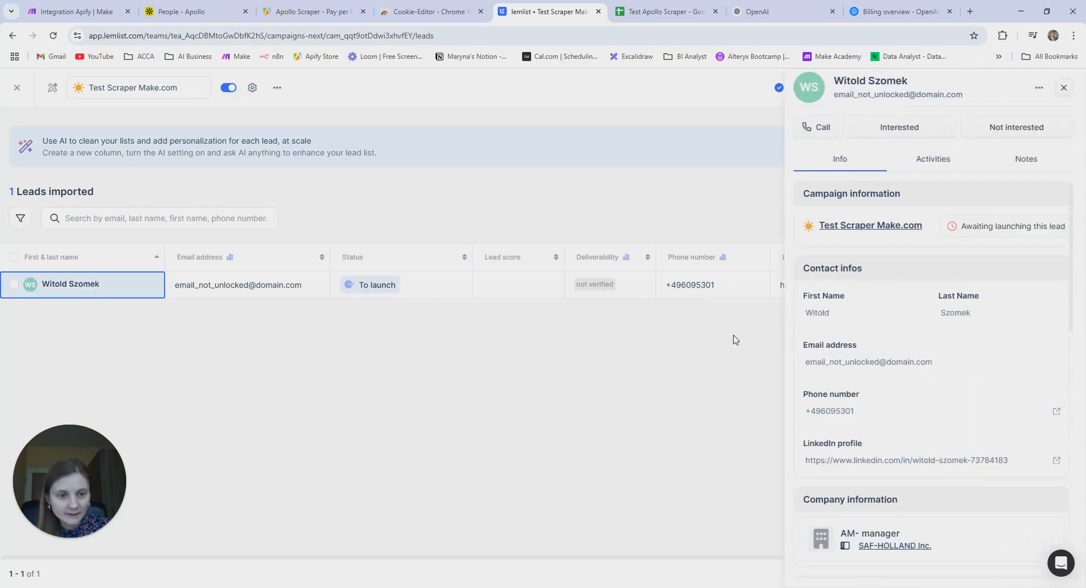
scroll(989, 355, "down", 12)
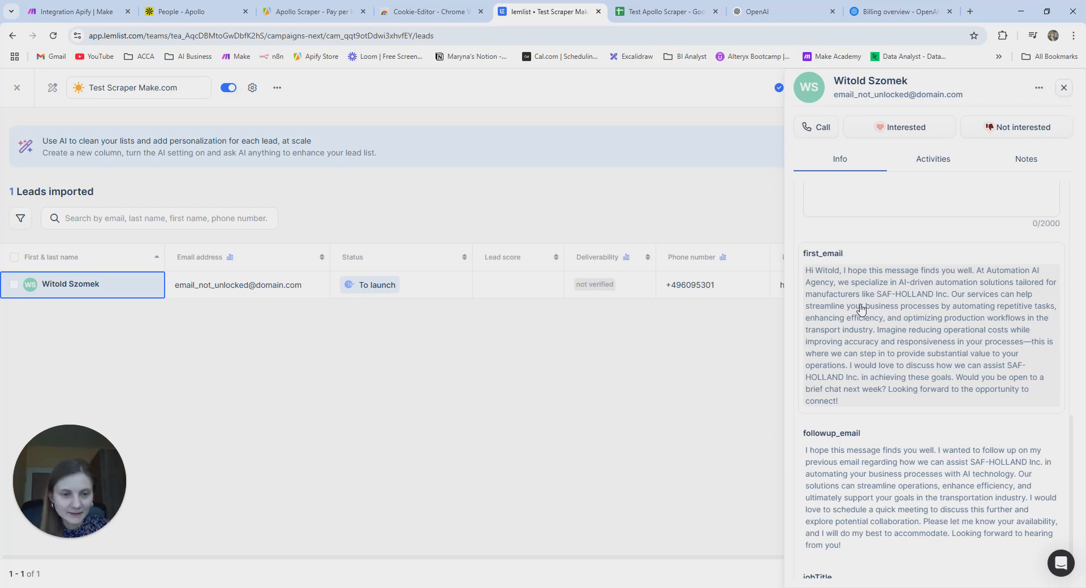
scroll(861, 310, "down", 1)
scroll(850, 476, "up", 3)
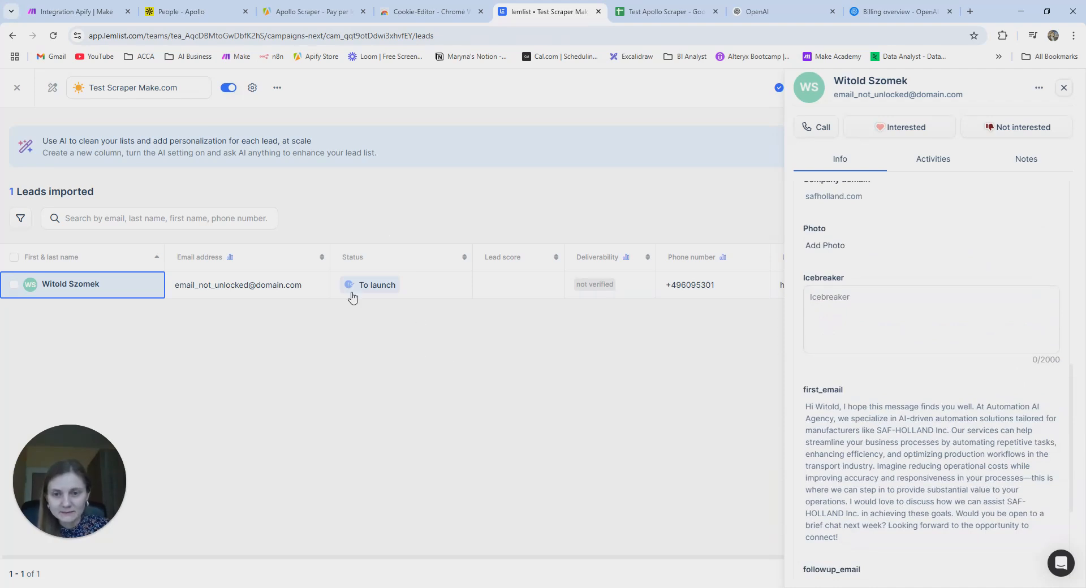
left_click(1065, 87)
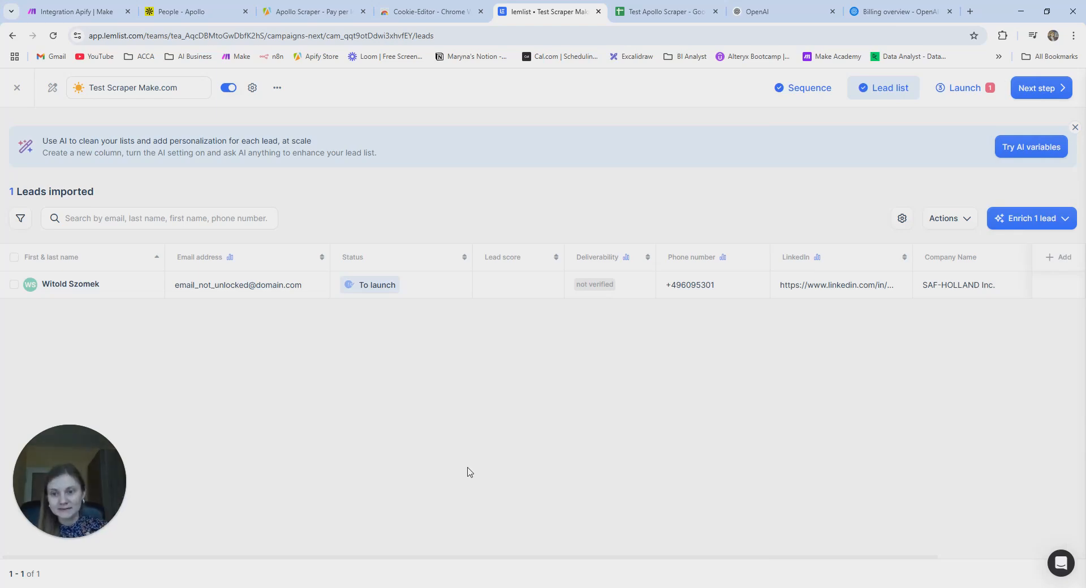
left_click(76, 11)
left_click(585, 257)
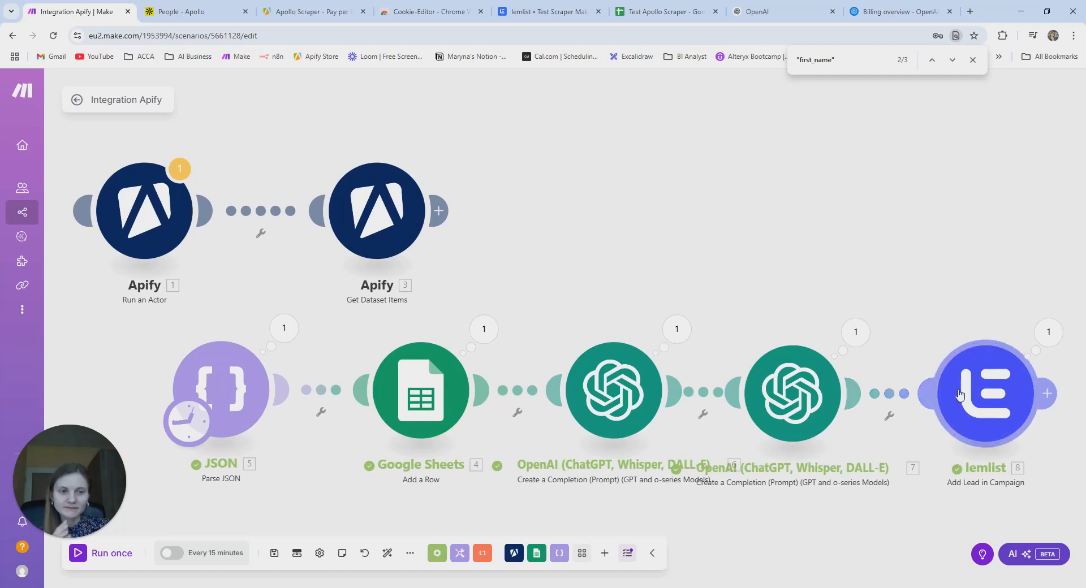
left_click(552, 12)
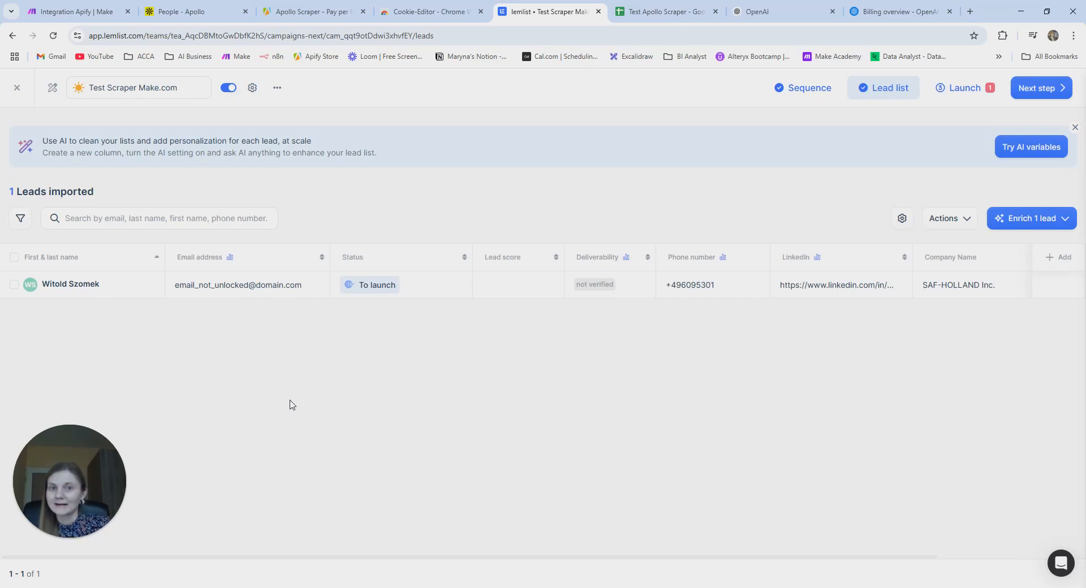
left_click(82, 15)
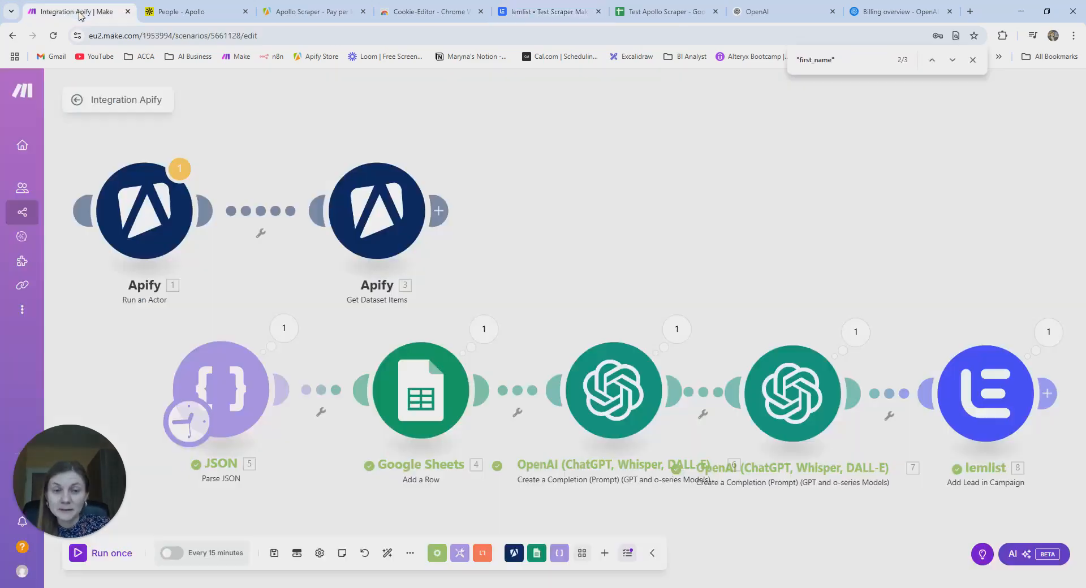